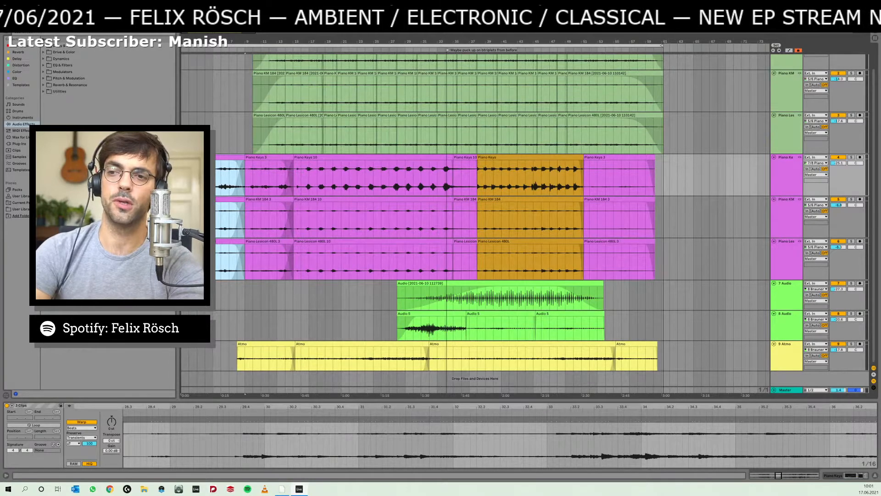
- Play the arrangement from bar 31 and select the Piano Keys 3 section on the purple piano tracks
{"action": "left_click", "coordinate": [422, 258]}
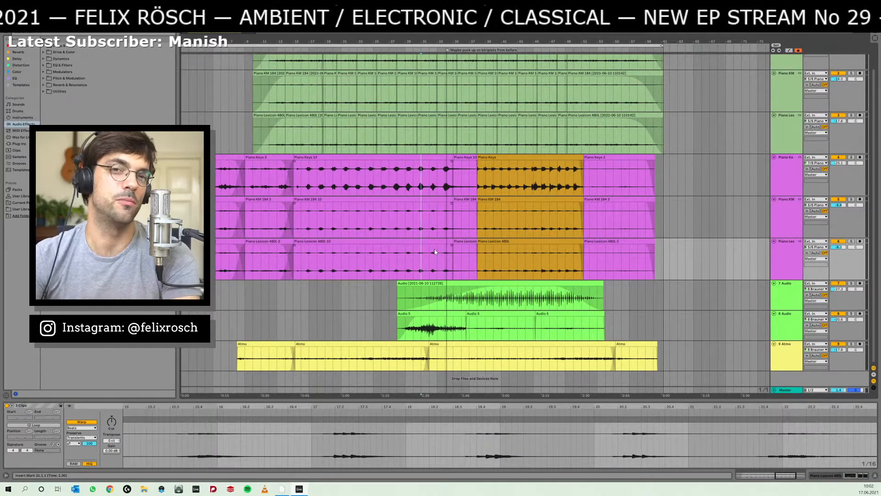
{"action": "key", "text": "space"}
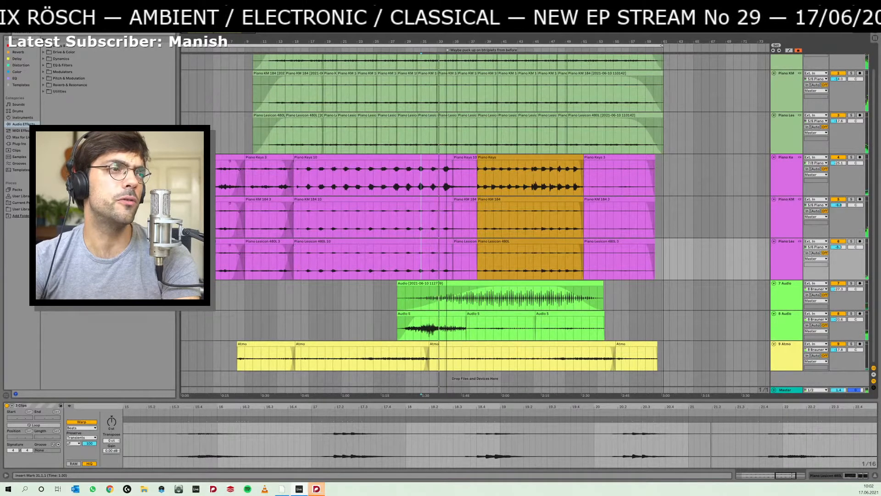
{"action": "left_click", "coordinate": [271, 156]}
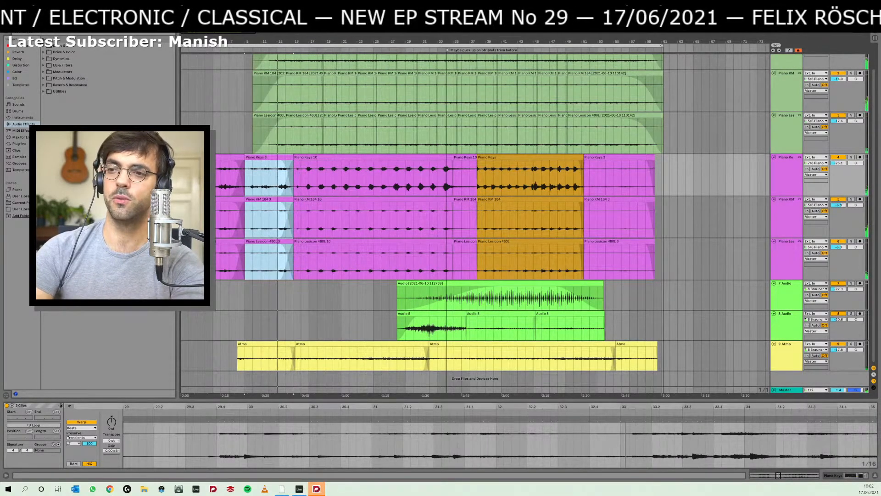
- Switch to Spotify, look through the Contemporary Classical playlist, and return to the Ableton Live arrangement
{"action": "left_click", "coordinate": [248, 489]}
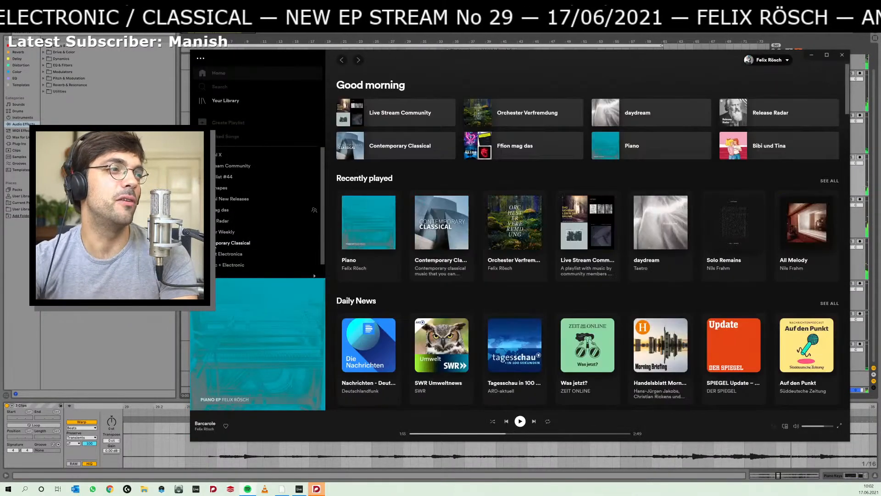
{"action": "left_click", "coordinate": [232, 242]}
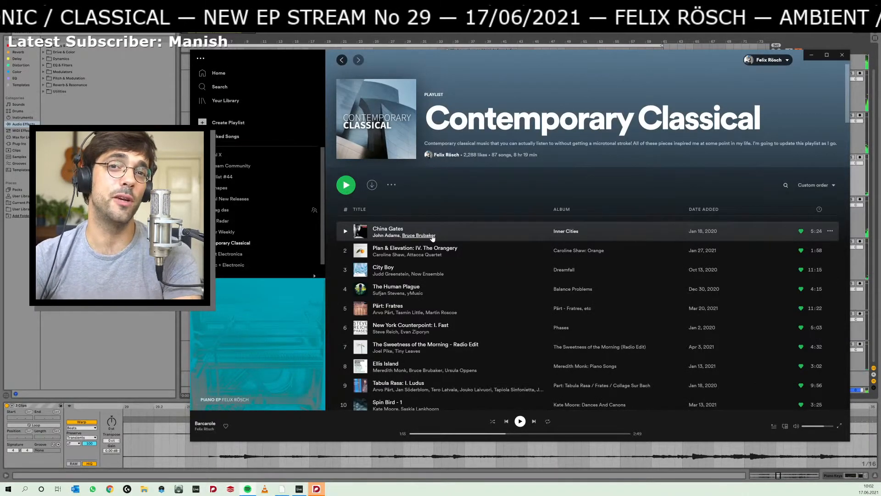
{"action": "scroll", "coordinate": [445, 247], "scroll_direction": "down", "scroll_amount": 8}
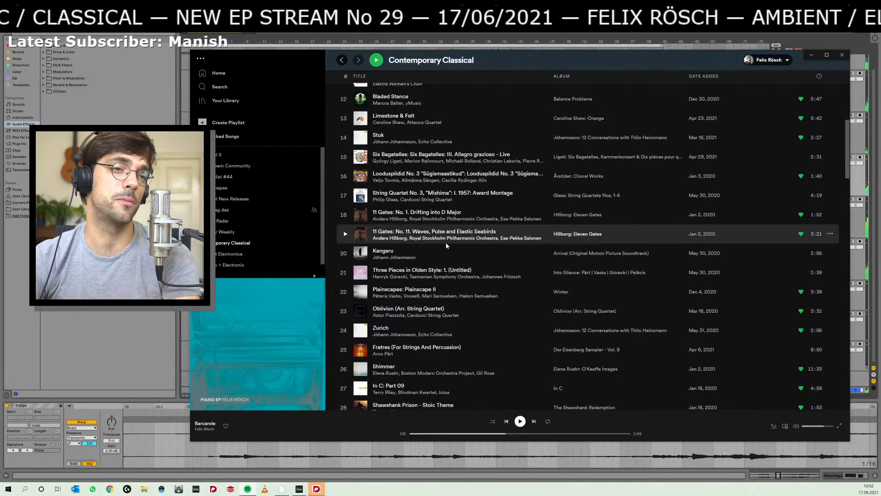
{"action": "scroll", "coordinate": [446, 246], "scroll_direction": "up", "scroll_amount": 10}
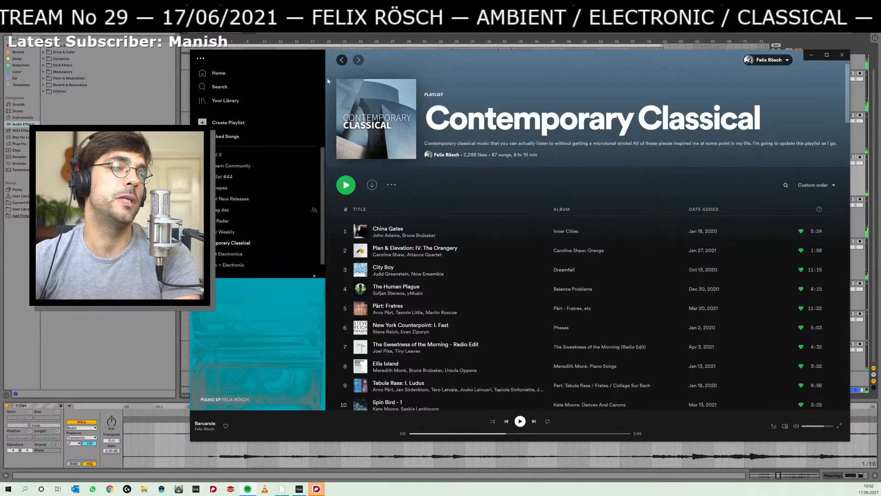
{"action": "left_click", "coordinate": [299, 489]}
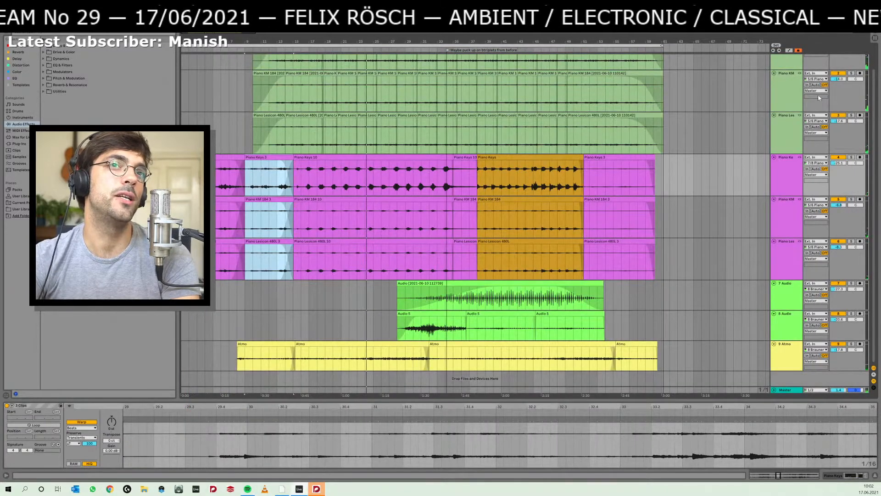
- Audition the three green piano tracks in solo, selecting one of their short clips, and turn solo off again
{"action": "scroll", "coordinate": [590, 125], "scroll_direction": "up", "scroll_amount": 1}
{"action": "left_click", "coordinate": [851, 58]}
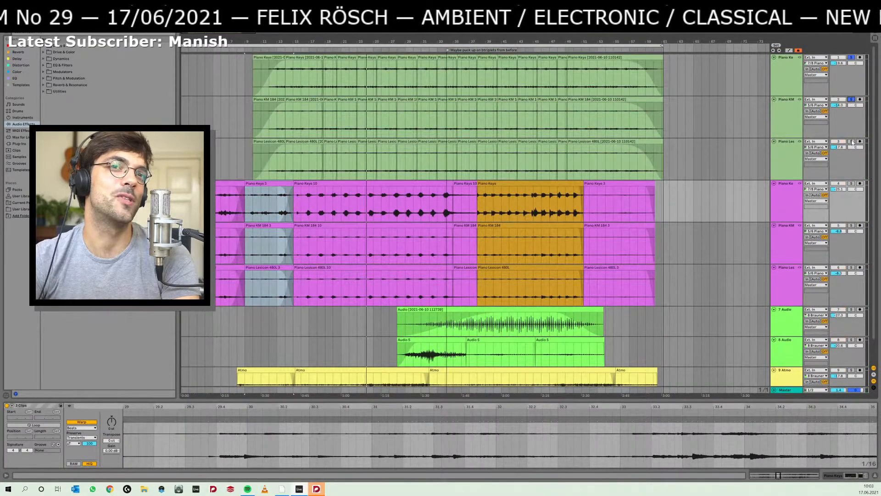
{"action": "left_click", "coordinate": [851, 142]}
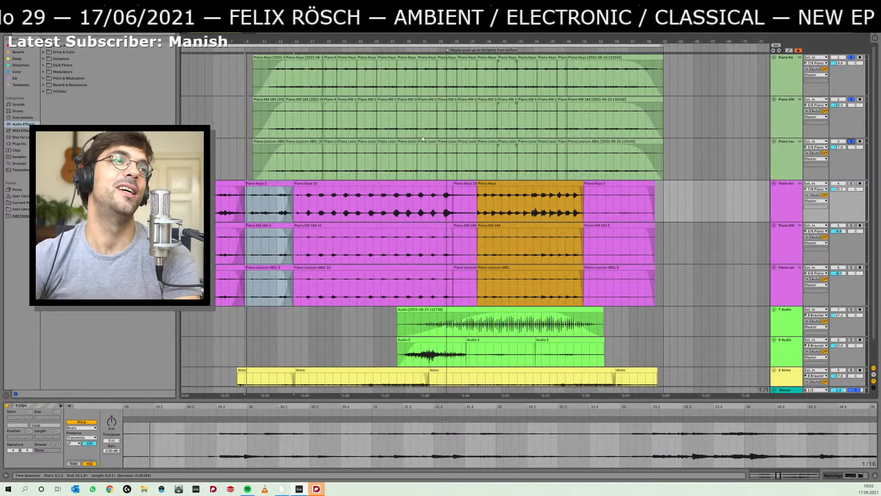
{"action": "left_click", "coordinate": [329, 143]}
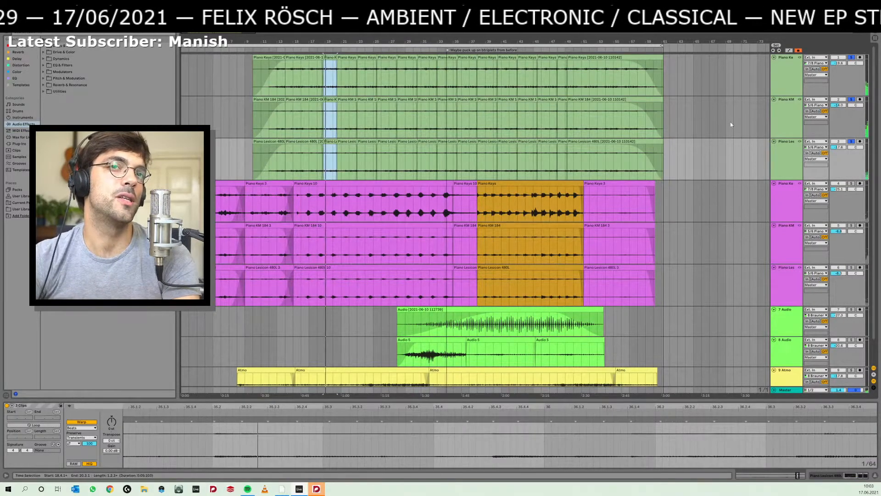
{"action": "left_click", "coordinate": [851, 142]}
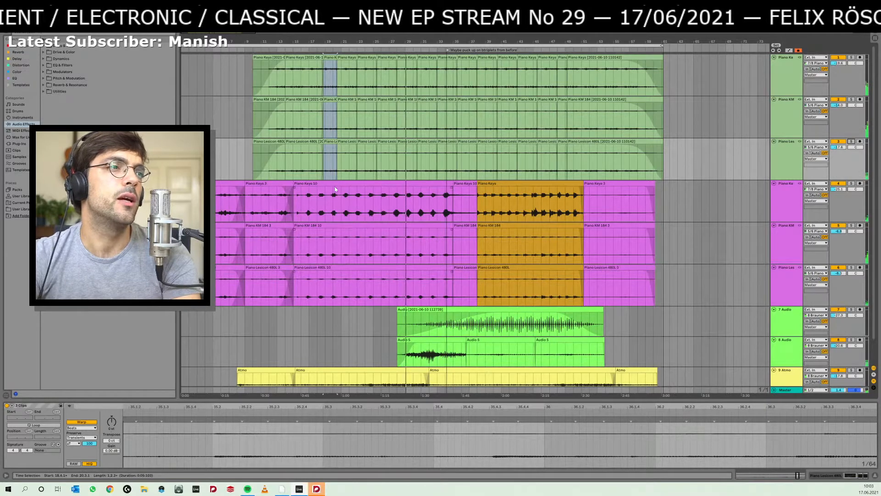
- Set the playback marker to bar 24 and audition the purple Piano KM track in solo, turning solo off again
{"action": "left_click", "coordinate": [317, 489]}
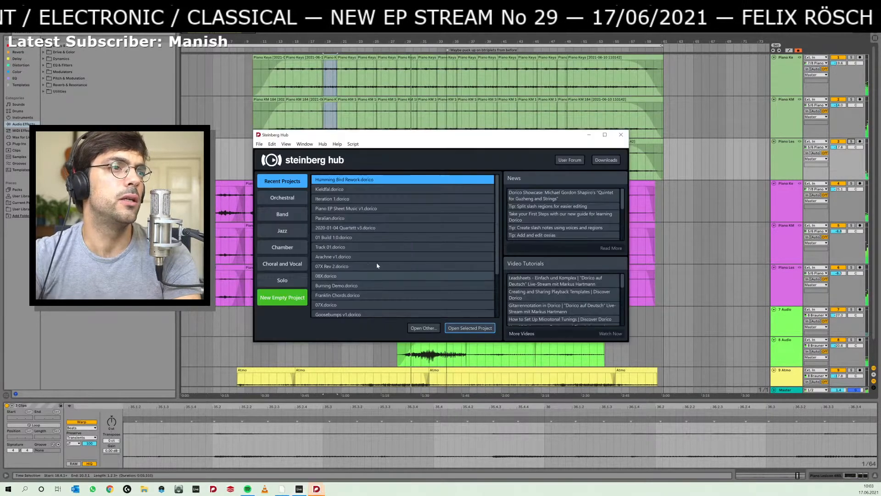
{"action": "left_click", "coordinate": [244, 308]}
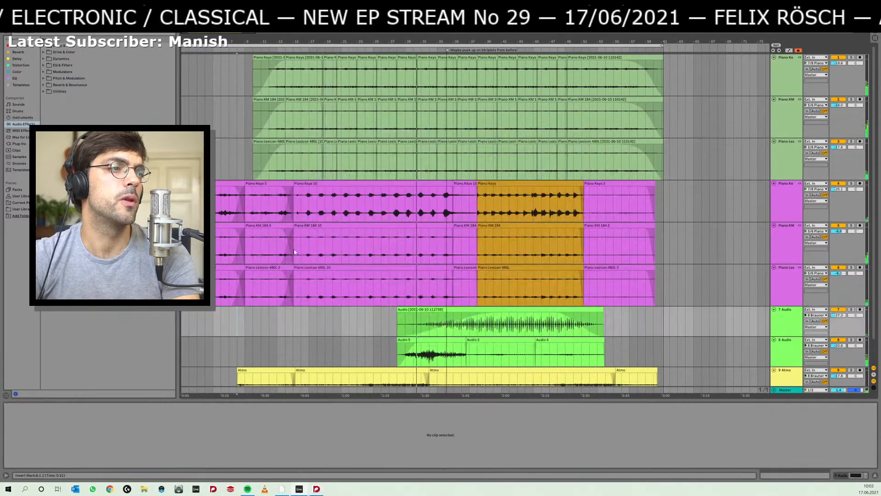
{"action": "left_click", "coordinate": [360, 198]}
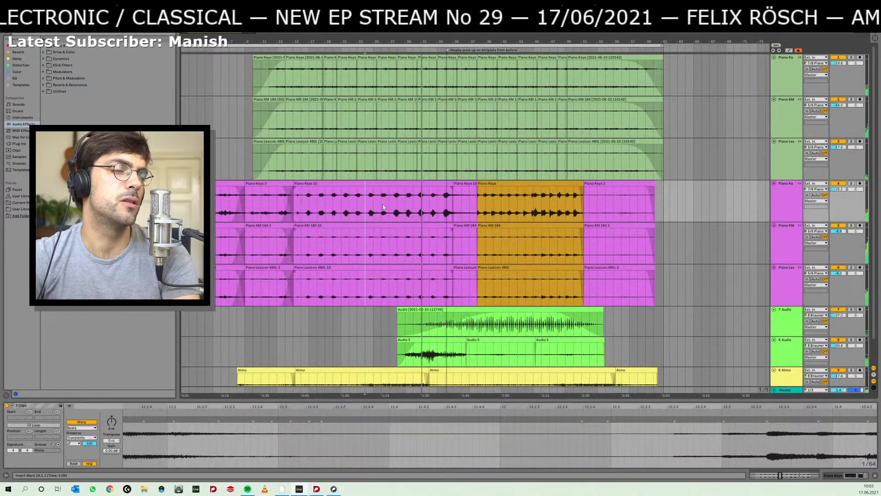
{"action": "left_click", "coordinate": [850, 225]}
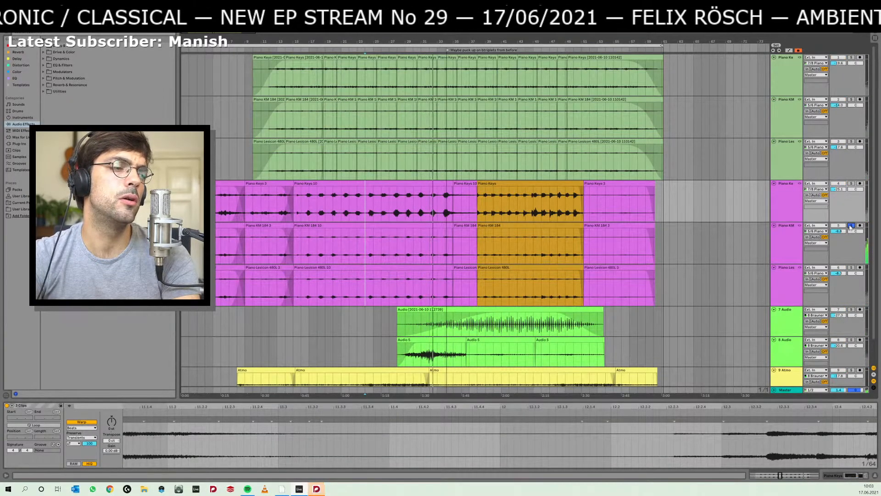
{"action": "left_click", "coordinate": [850, 225]}
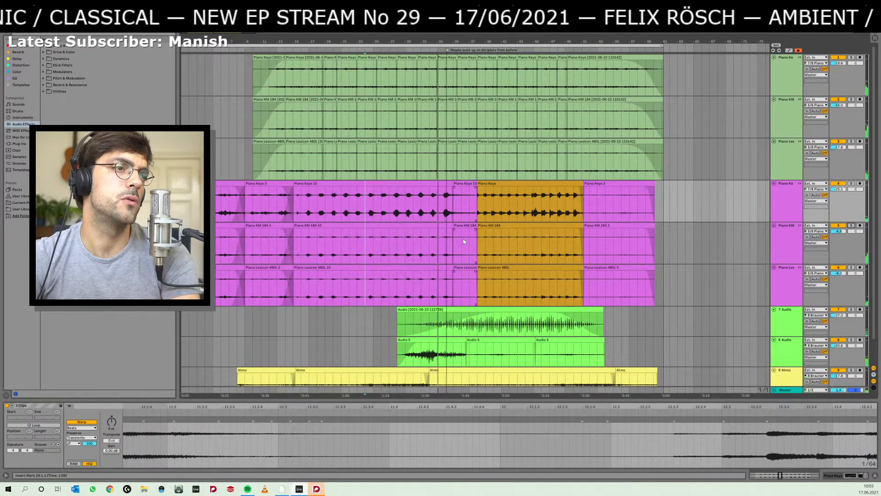
- Listen to the arrangement with the purple piano tracks from bar 6 and from bar 10
{"action": "key", "text": "alt+Tab"}
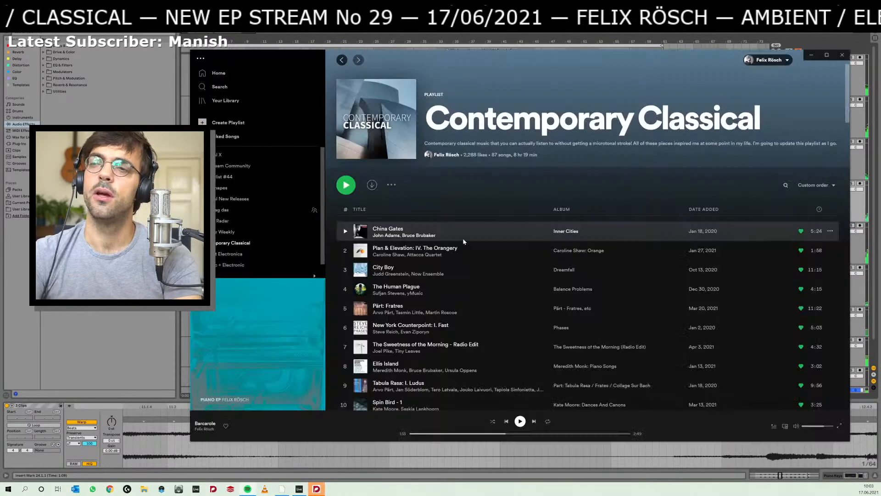
{"action": "key", "text": "alt+Tab"}
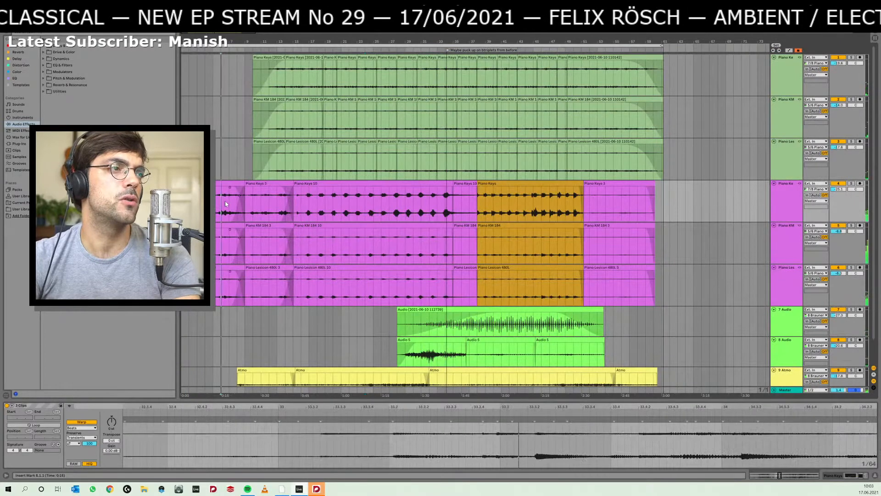
{"action": "left_click", "coordinate": [225, 200]}
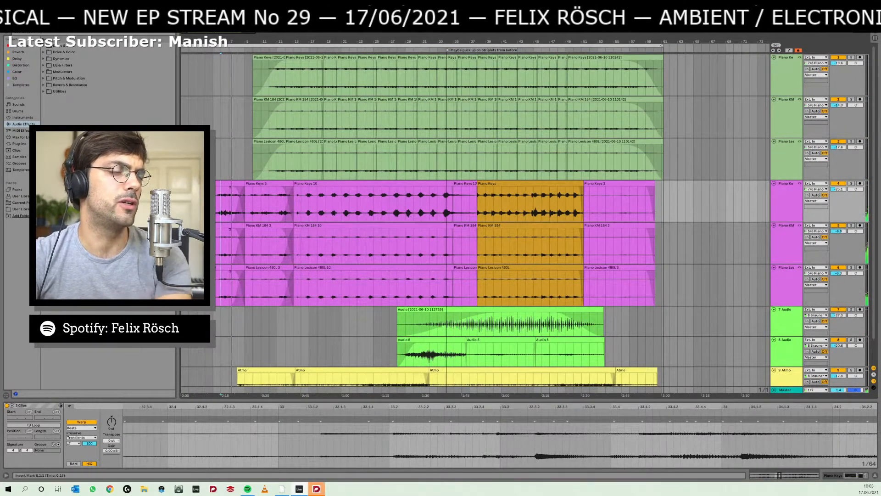
{"action": "left_click", "coordinate": [270, 204]}
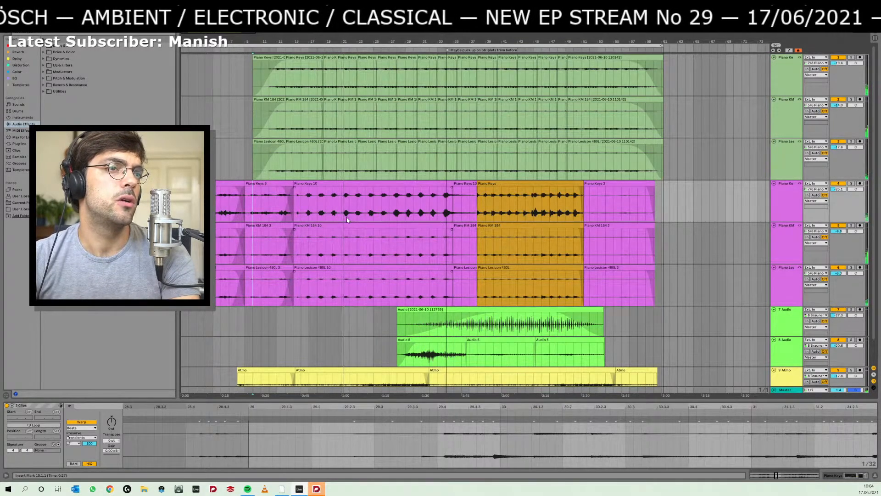
{"action": "scroll", "coordinate": [359, 235], "scroll_direction": "down", "scroll_amount": 1}
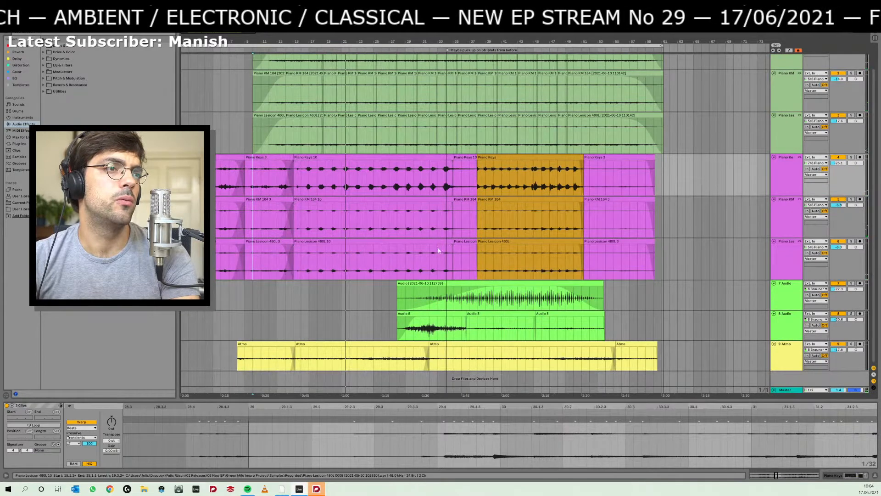
- Set the playback marker to bar 28 and bar 27 to compare the transition, and select the orange piano clips
{"action": "left_click", "coordinate": [394, 261]}
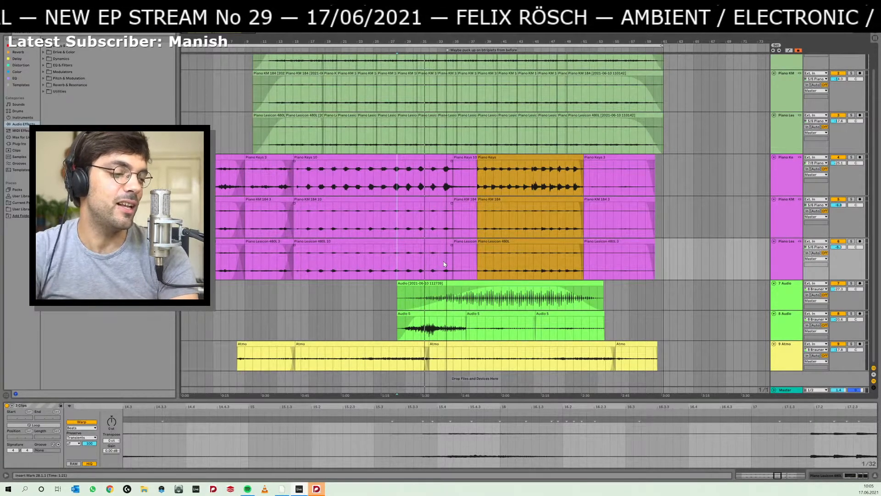
{"action": "left_click", "coordinate": [393, 244]}
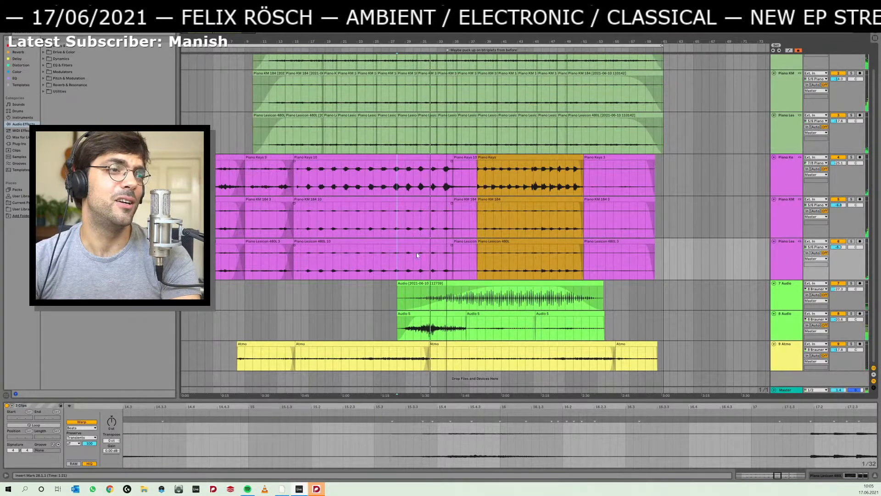
{"action": "left_click", "coordinate": [392, 260]}
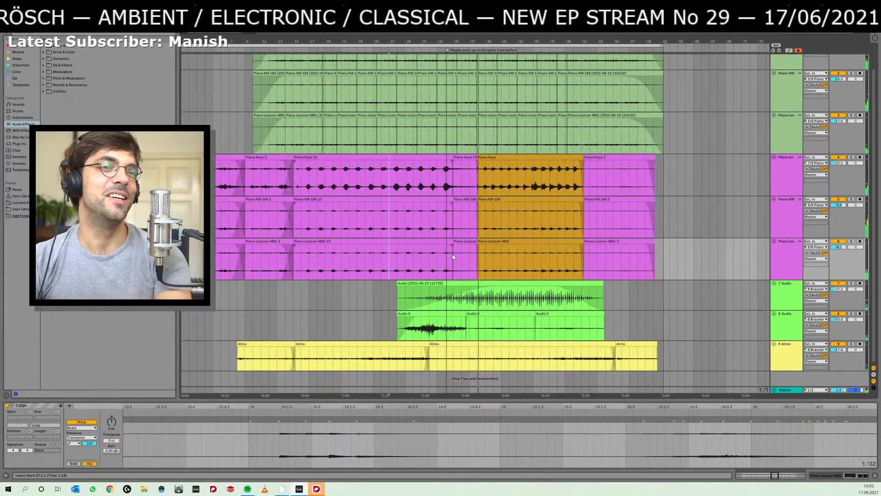
{"action": "left_click", "coordinate": [494, 242]}
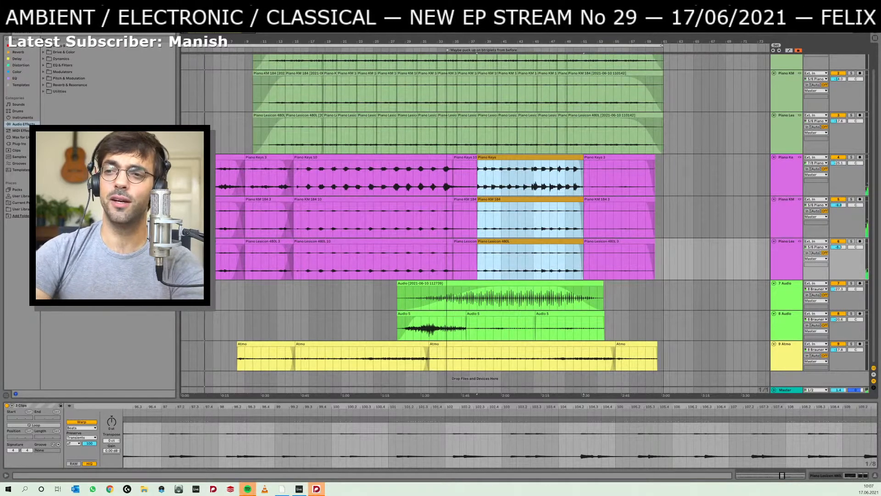
- Switch to Spotify, view the Classical New Releases and Live Stream Community playlists, and move the window out of the way
{"action": "key", "text": "alt+Tab"}
{"action": "left_click_drag", "start_coordinate": [559, 58], "coordinate": [556, 57]}
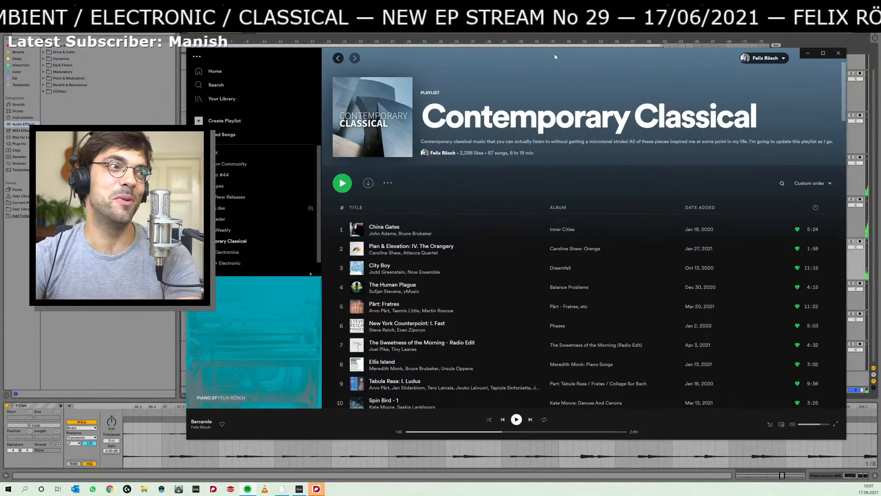
{"action": "left_click", "coordinate": [236, 196]}
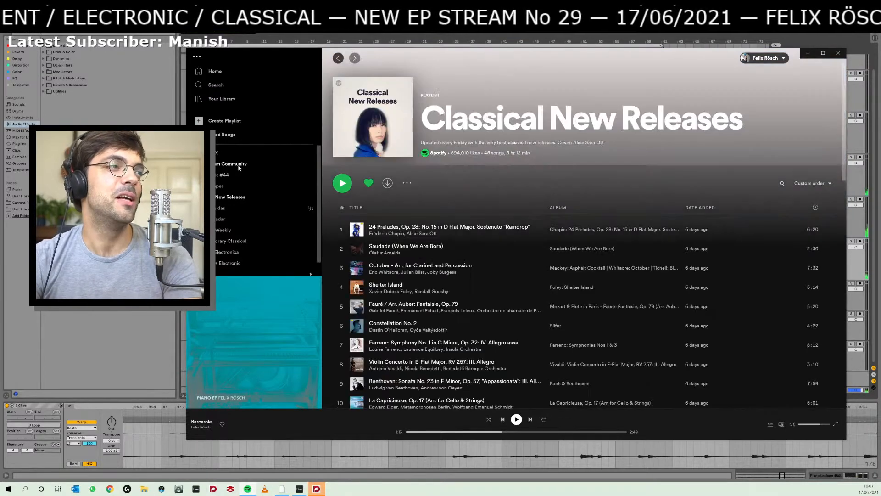
{"action": "left_click", "coordinate": [232, 163]}
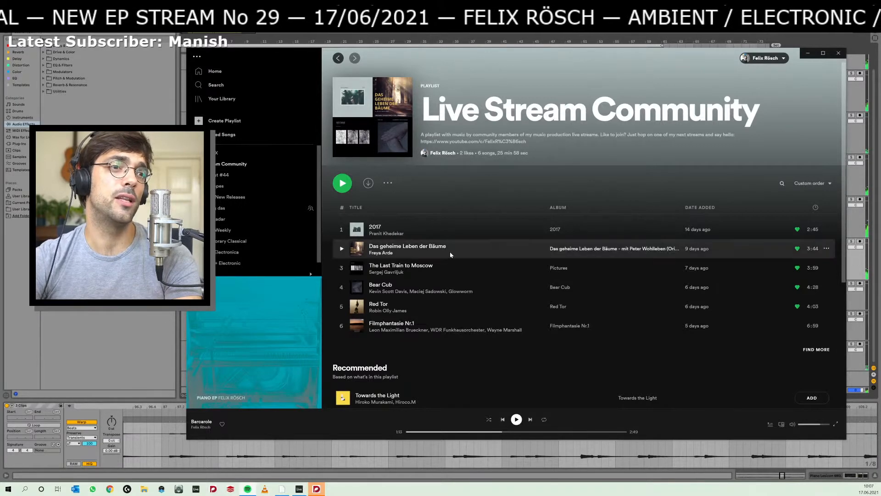
{"action": "left_click_drag", "start_coordinate": [453, 62], "coordinate": [449, 59]}
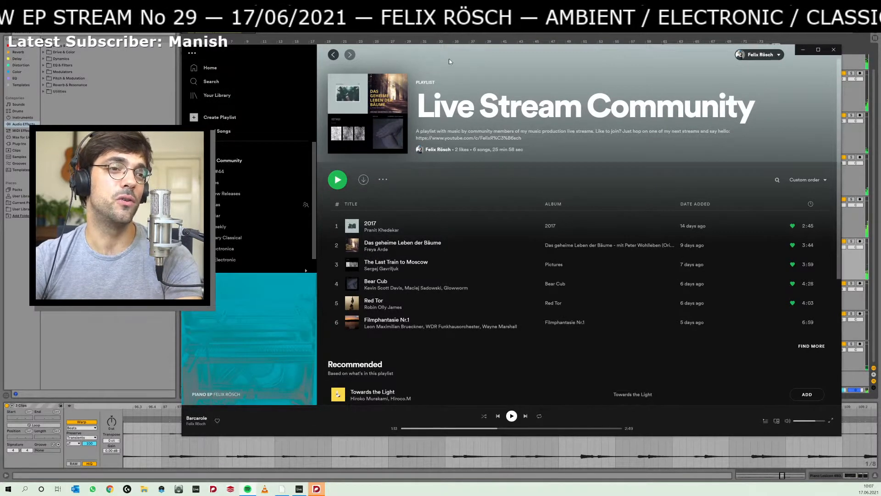
{"action": "left_click_drag", "start_coordinate": [450, 61], "coordinate": [880, 69]}
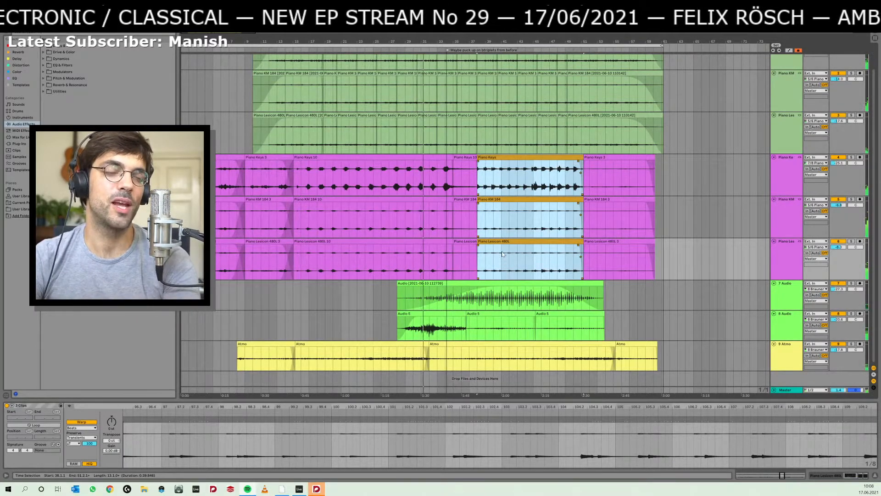
- Review the passage from bar 32, selecting the short purple clips before the orange section and the orange piano clips
{"action": "left_click", "coordinate": [428, 255]}
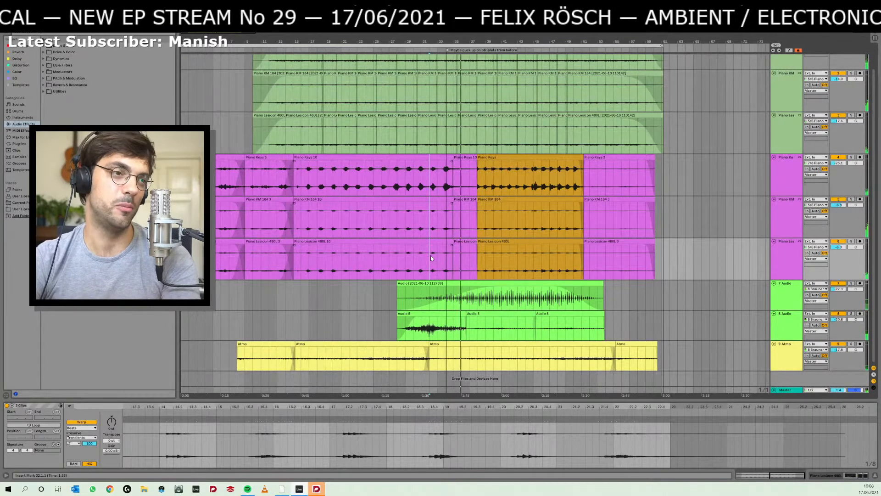
{"action": "left_click", "coordinate": [465, 242]}
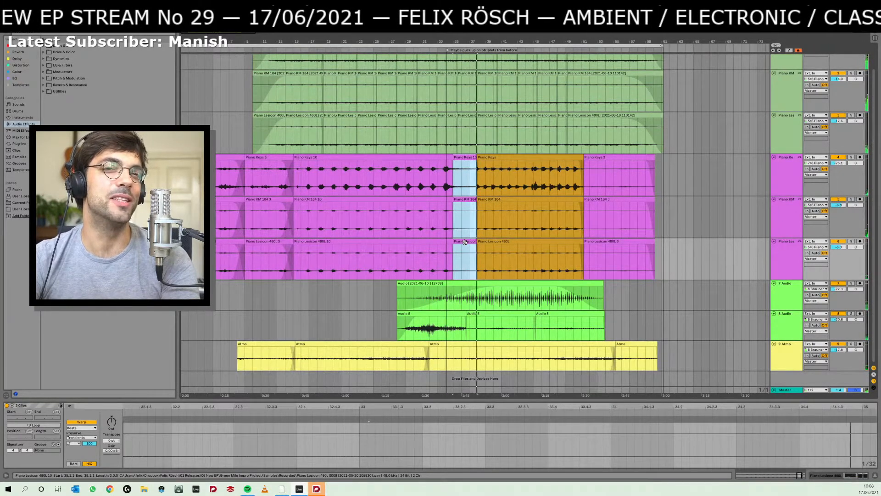
{"action": "left_click", "coordinate": [493, 234]}
{"action": "left_click", "coordinate": [497, 238]}
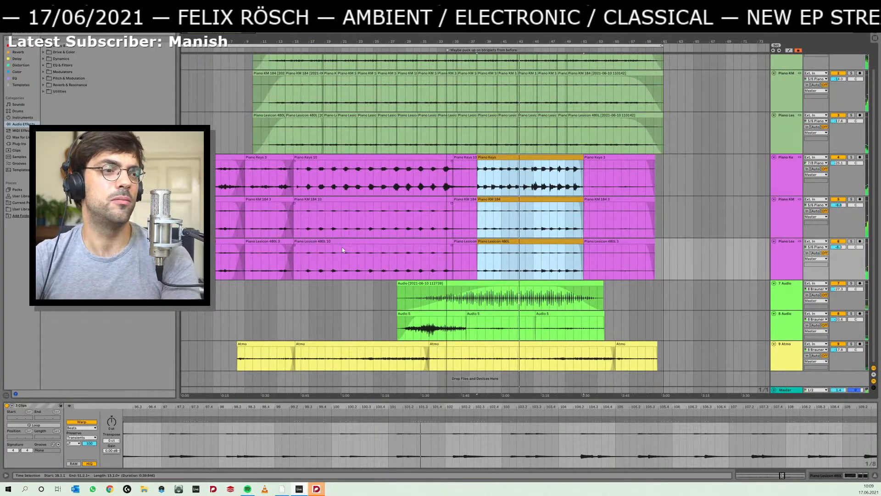
- Switch to the Dorico score and compare the string, piano and percussion parts between rehearsal marks B and D
{"action": "left_click", "coordinate": [323, 489]}
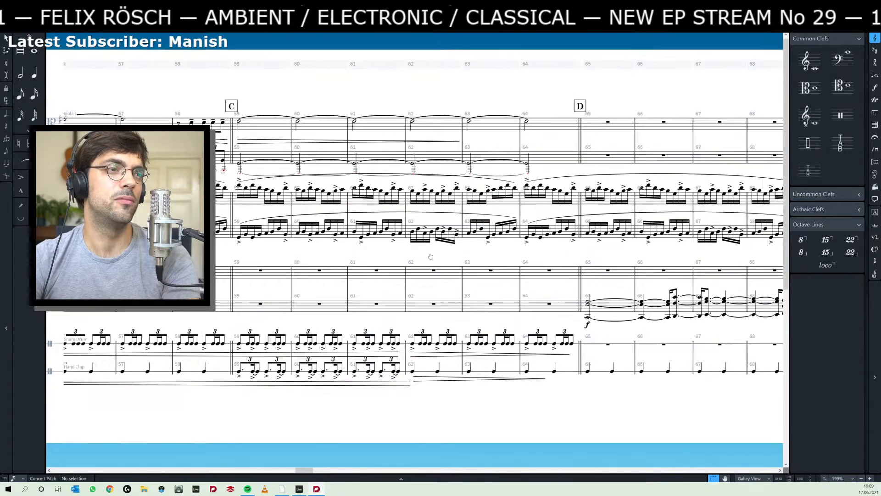
{"action": "scroll", "coordinate": [413, 259], "scroll_direction": "left", "scroll_amount": 3}
{"action": "scroll", "coordinate": [310, 252], "scroll_direction": "left", "scroll_amount": 6}
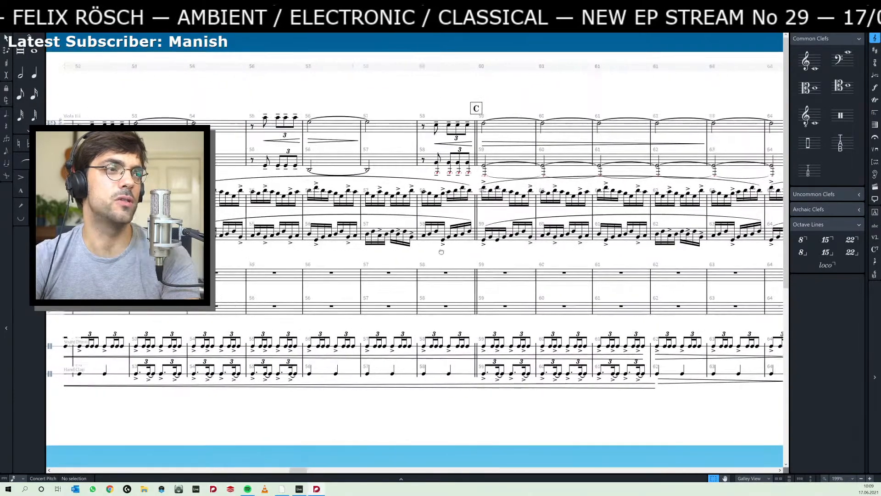
{"action": "scroll", "coordinate": [352, 257], "scroll_direction": "left", "scroll_amount": 8}
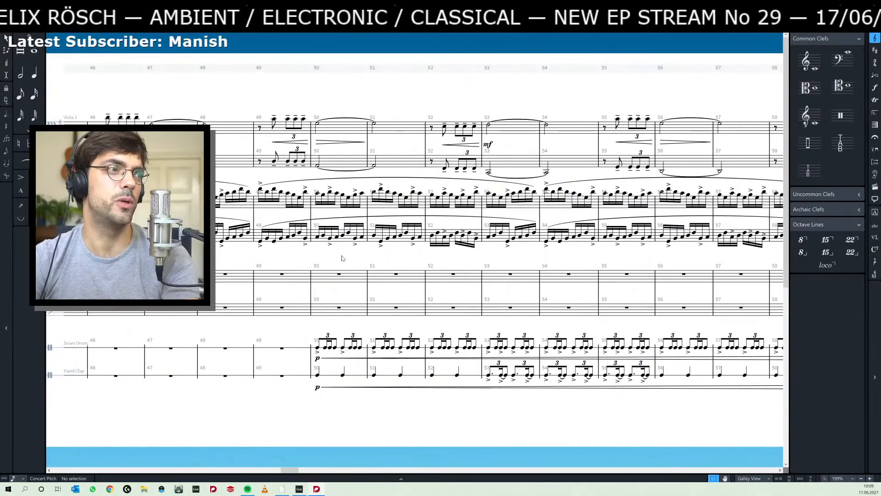
{"action": "scroll", "coordinate": [450, 263], "scroll_direction": "left", "scroll_amount": 9}
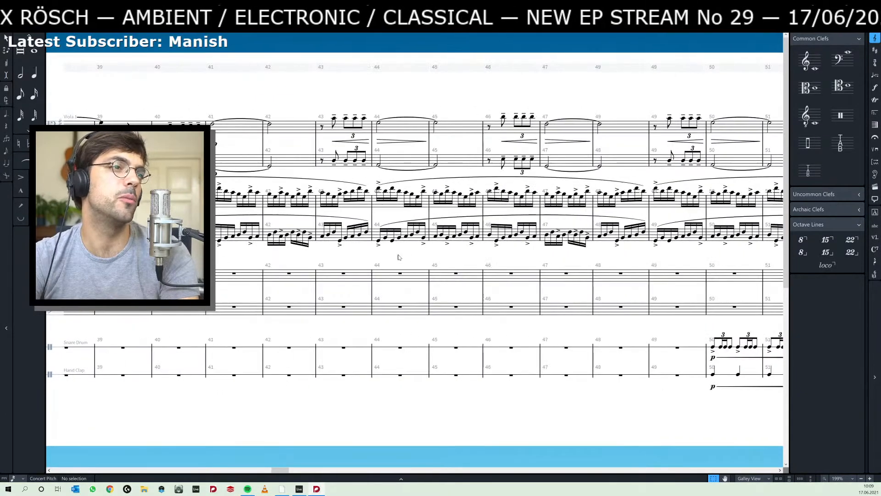
{"action": "scroll", "coordinate": [470, 267], "scroll_direction": "left", "scroll_amount": 4}
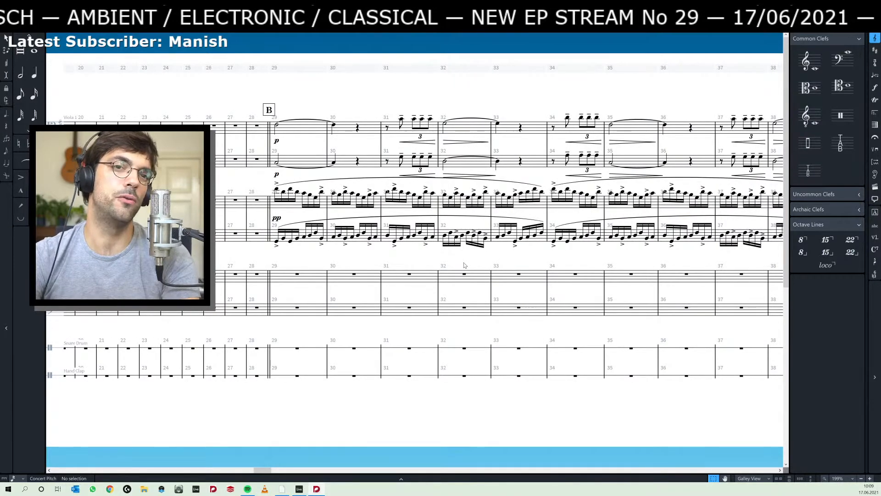
{"action": "scroll", "coordinate": [459, 259], "scroll_direction": "right", "scroll_amount": 4}
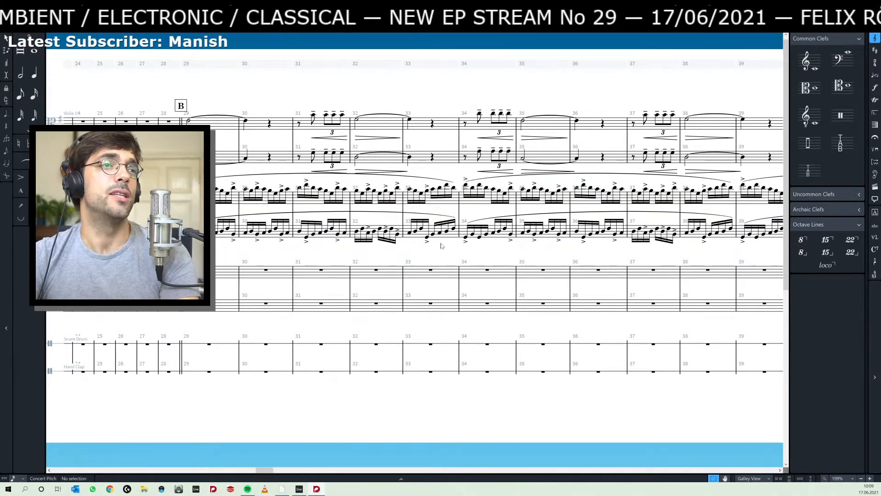
{"action": "scroll", "coordinate": [459, 257], "scroll_direction": "right", "scroll_amount": 8}
{"action": "scroll", "coordinate": [397, 236], "scroll_direction": "right", "scroll_amount": 6}
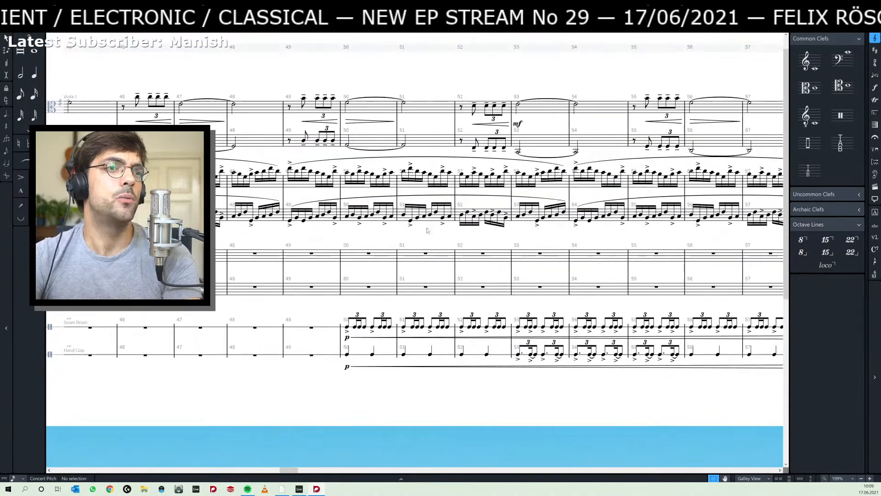
- Switch to Ableton Live, play the arrangement, and raise the gain of the middle clip on the 8 Audio track
{"action": "key", "text": "alt+Tab"}
{"action": "key", "text": "space"}
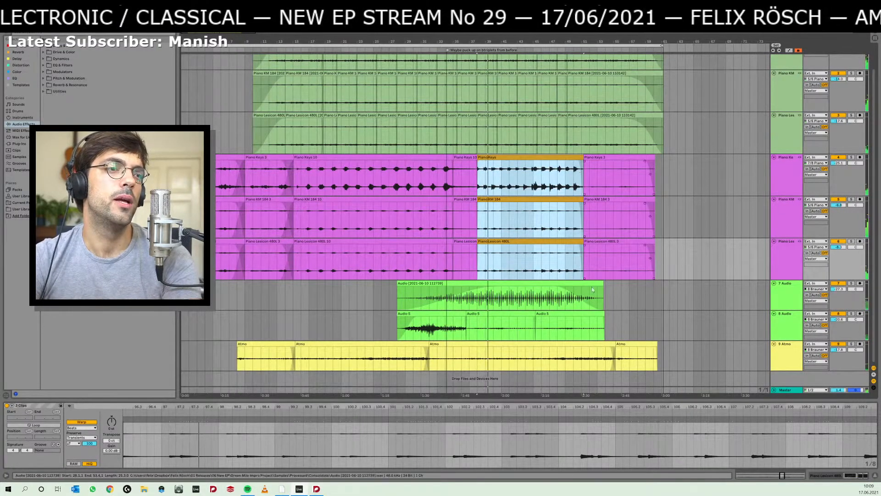
{"action": "left_click", "coordinate": [512, 313]}
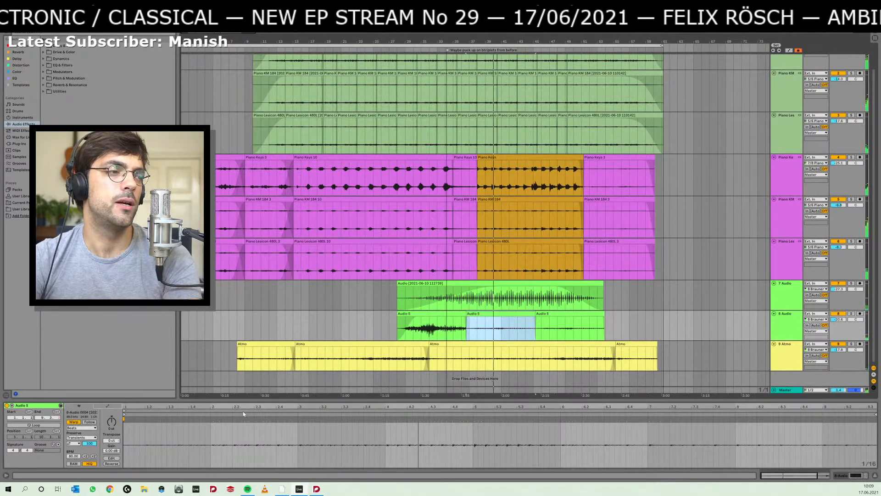
{"action": "key", "text": "shift+Tab"}
{"action": "key", "text": "shift+Tab"}
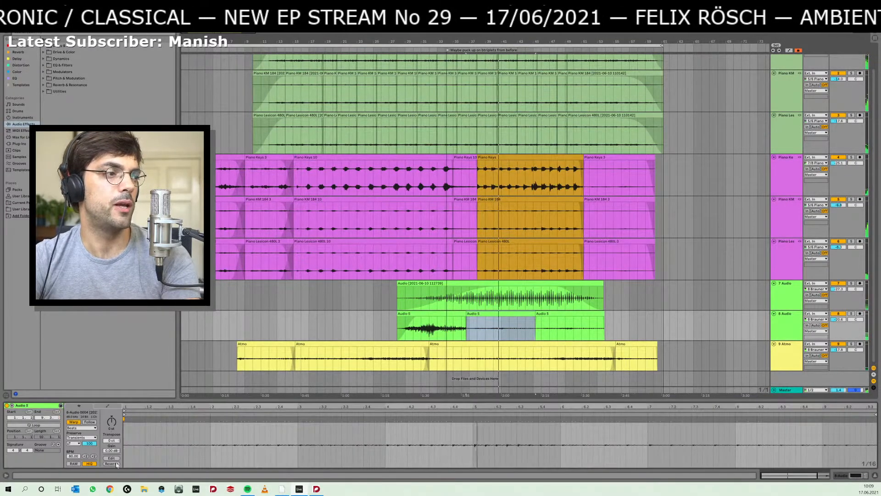
{"action": "left_click_drag", "start_coordinate": [112, 450], "coordinate": [112, 414]}
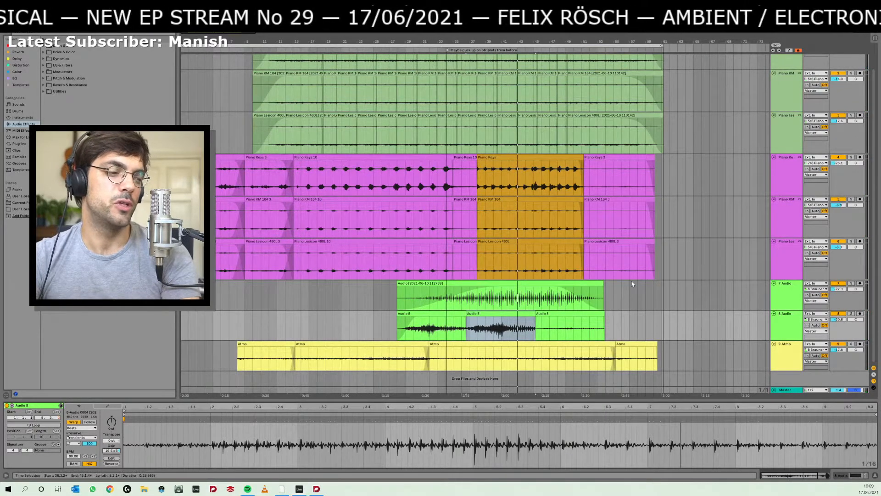
- Switch to the Dorico score and examine how the parts build from bar 32 to the percussion entry at bar 50
{"action": "key", "text": "alt+Tab"}
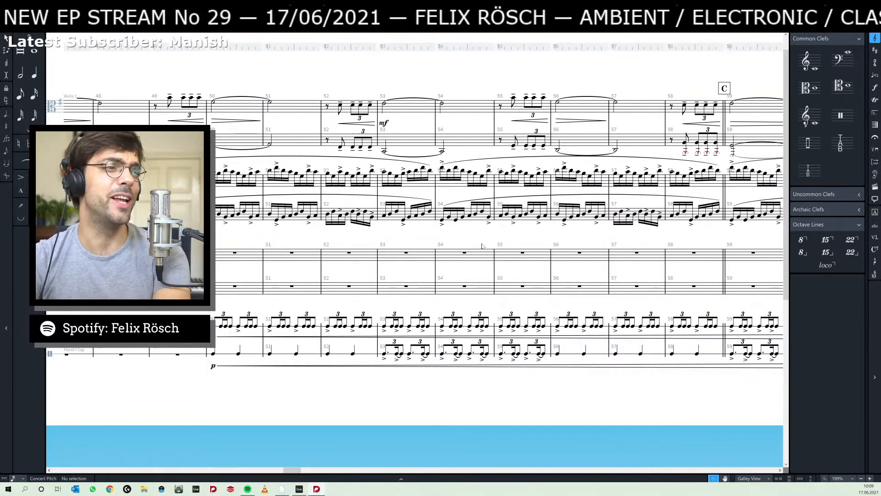
{"action": "left_click_drag", "start_coordinate": [192, 237], "coordinate": [267, 239]}
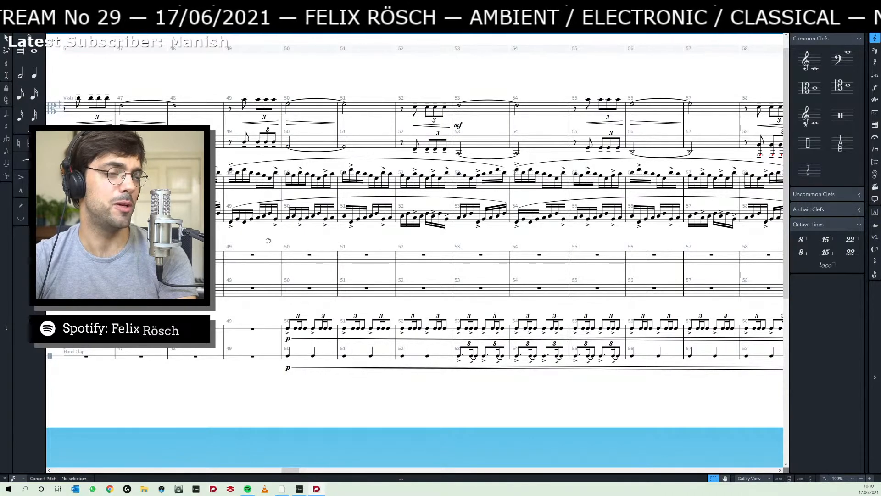
{"action": "left_click_drag", "start_coordinate": [267, 239], "coordinate": [415, 257]}
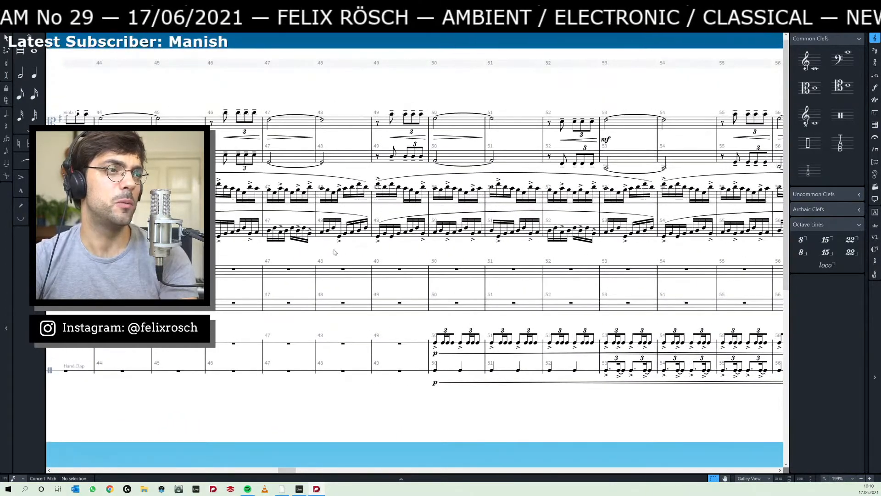
{"action": "left_click_drag", "start_coordinate": [335, 251], "coordinate": [497, 256]}
{"action": "left_click_drag", "start_coordinate": [290, 252], "coordinate": [486, 258]}
{"action": "left_click_drag", "start_coordinate": [257, 252], "coordinate": [372, 258]}
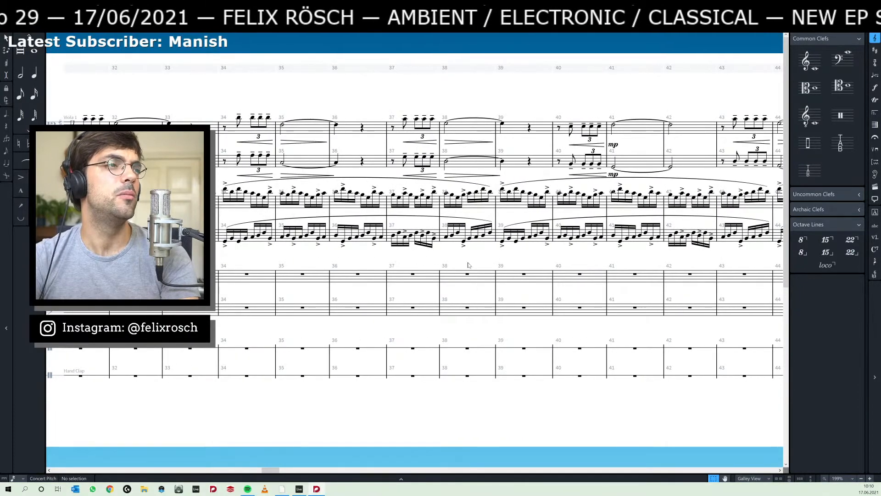
{"action": "left_click_drag", "start_coordinate": [527, 255], "coordinate": [288, 250]}
{"action": "left_click_drag", "start_coordinate": [540, 251], "coordinate": [256, 250]}
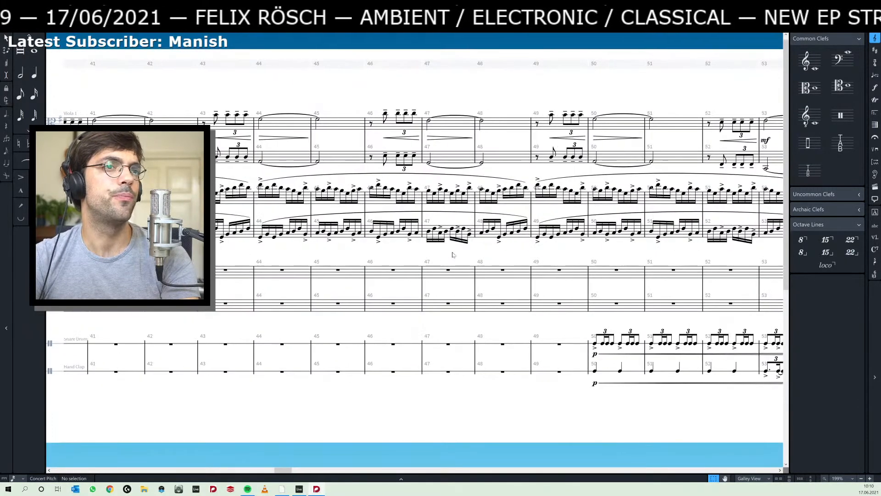
{"action": "left_click_drag", "start_coordinate": [495, 253], "coordinate": [248, 333]}
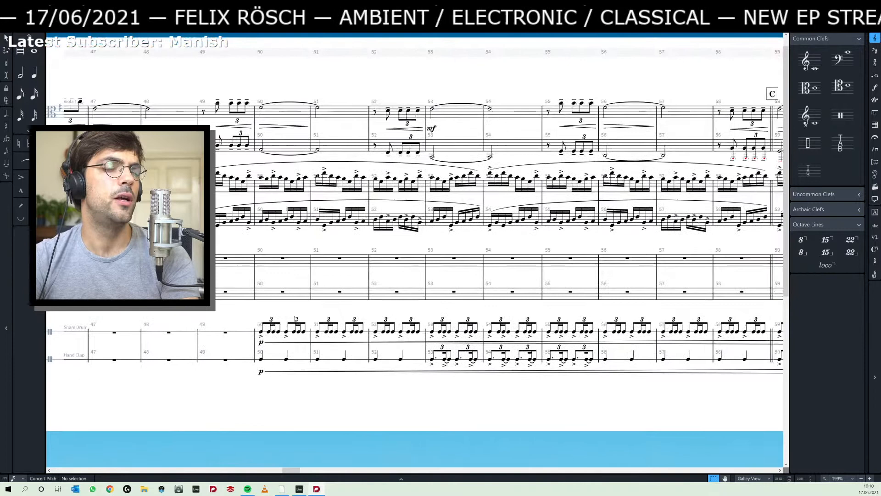
- Play the score from the first snare drum note in bar 50 and follow it past rehearsal mark C, checking against the Ableton arrangement
{"action": "left_click", "coordinate": [261, 332]}
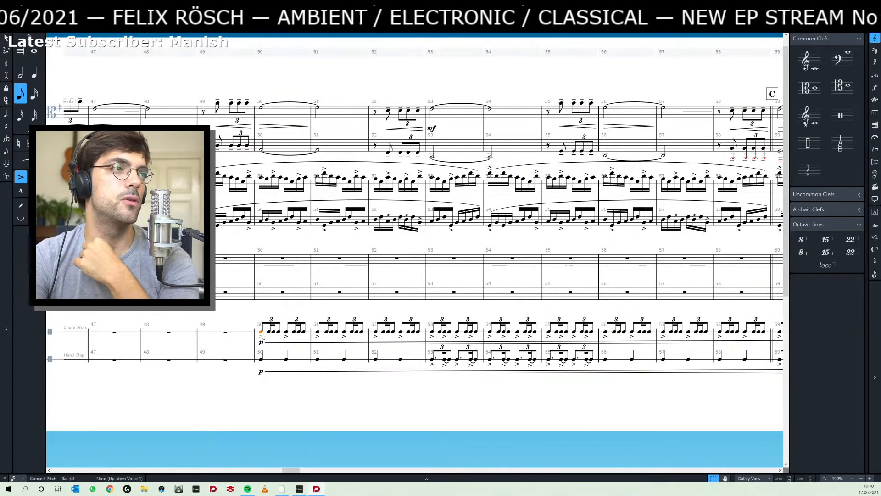
{"action": "key", "text": "p"}
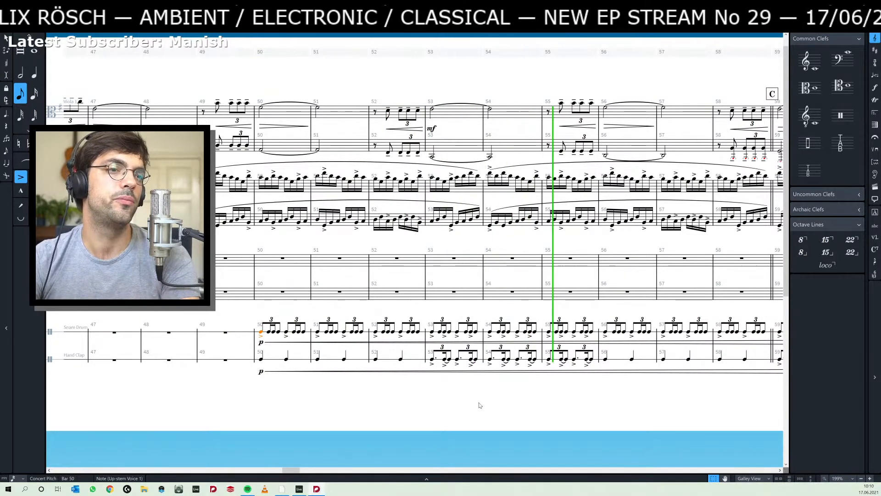
{"action": "left_click_drag", "start_coordinate": [517, 403], "coordinate": [369, 392]}
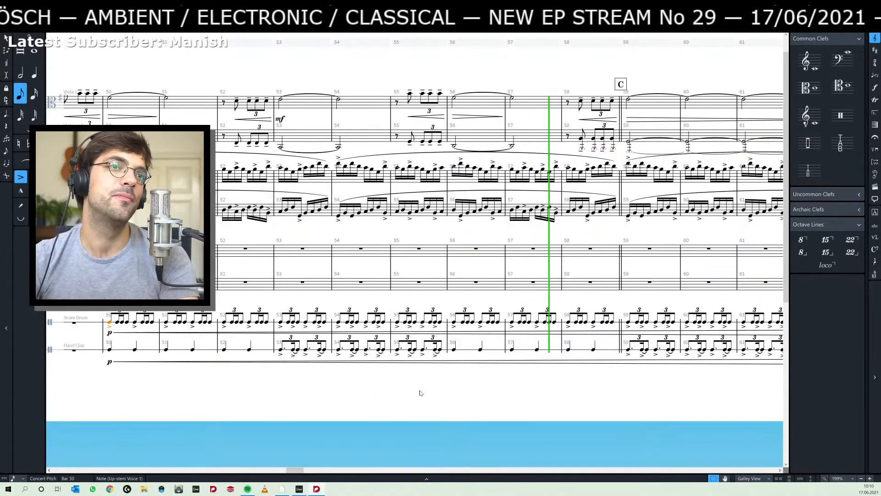
{"action": "left_click_drag", "start_coordinate": [517, 407], "coordinate": [386, 397]}
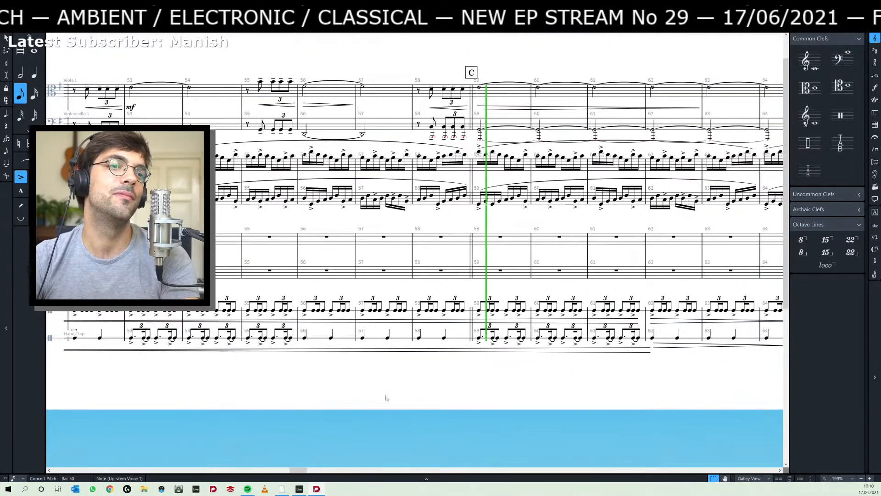
{"action": "left_click_drag", "start_coordinate": [488, 385], "coordinate": [386, 413]}
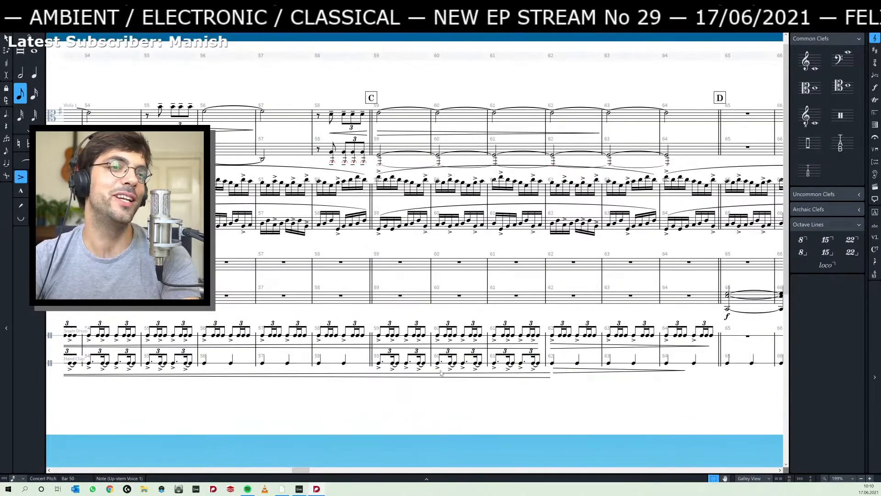
{"action": "key", "text": "alt+Tab"}
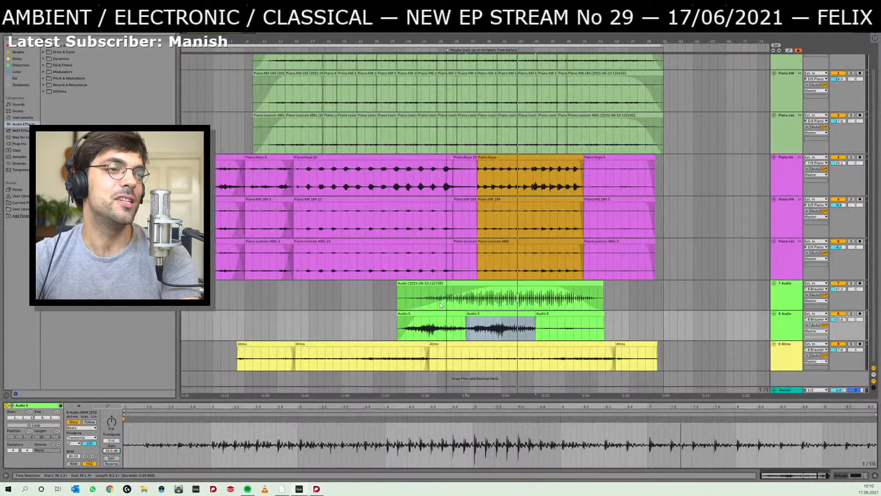
{"action": "key", "text": "alt+Tab"}
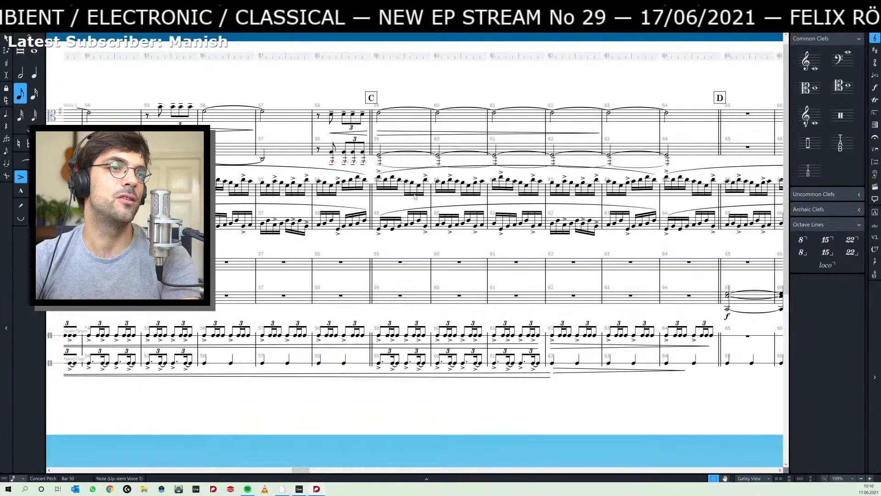
{"action": "left_click_drag", "start_coordinate": [347, 242], "coordinate": [387, 243]}
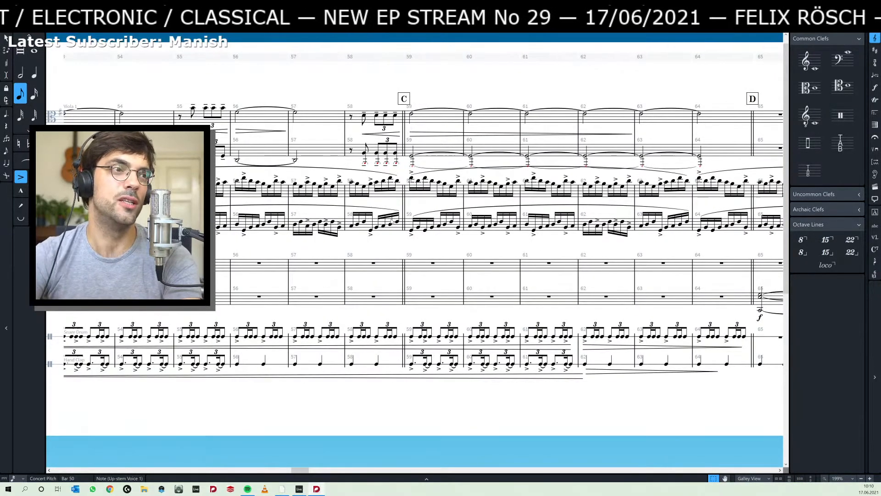
- Switch to Ableton Live, select the short green piano clips from bar 18 to bar 20, and listen from there
{"action": "key", "text": "alt+Tab"}
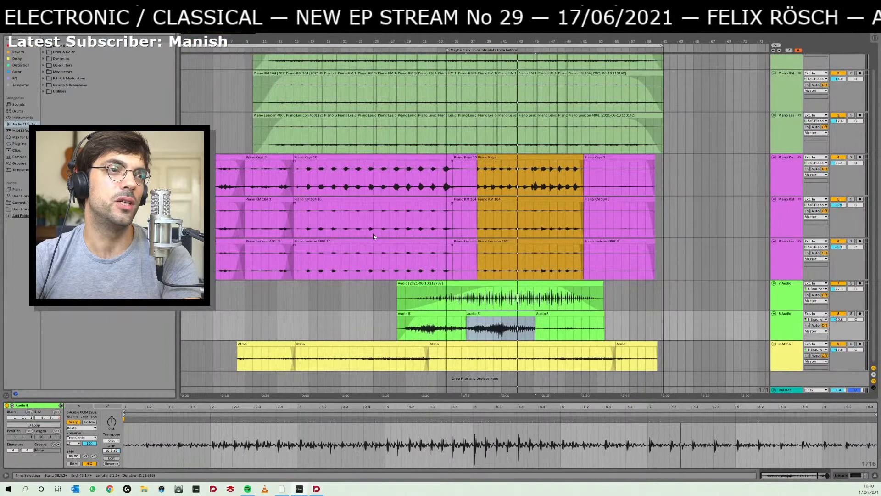
{"action": "left_click", "coordinate": [473, 227]}
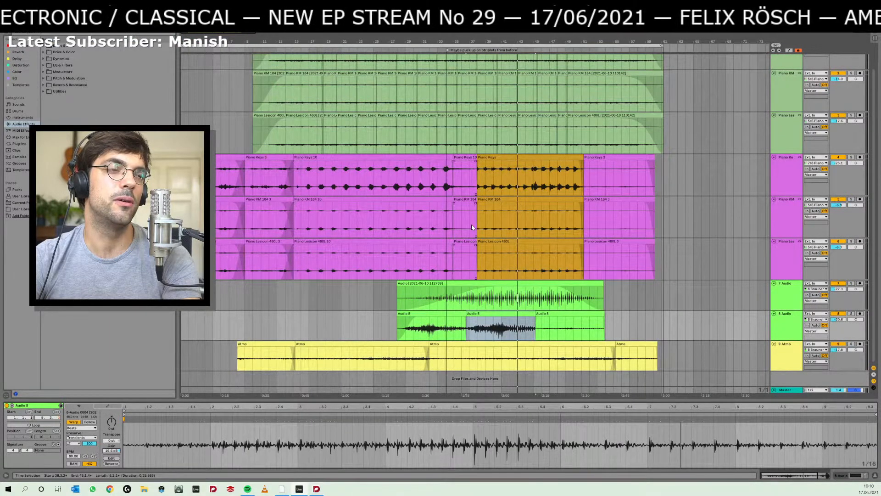
{"action": "left_click", "coordinate": [373, 197]}
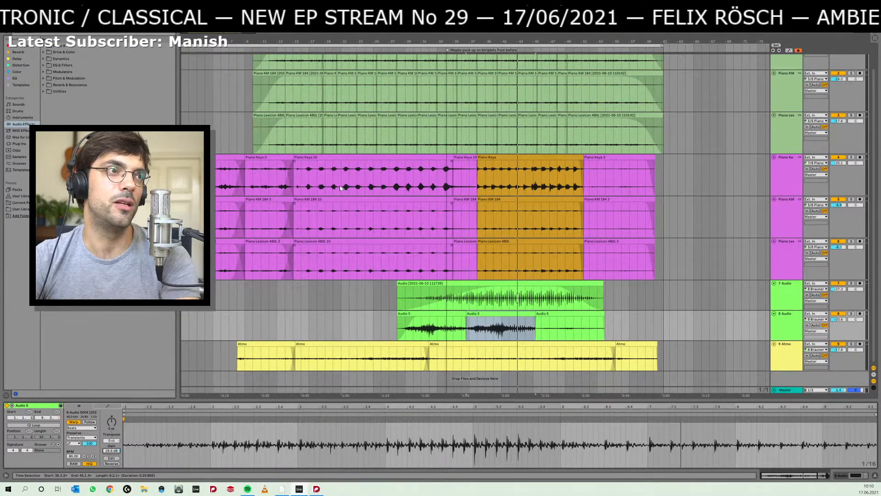
{"action": "left_click_drag", "start_coordinate": [324, 58], "coordinate": [337, 130]}
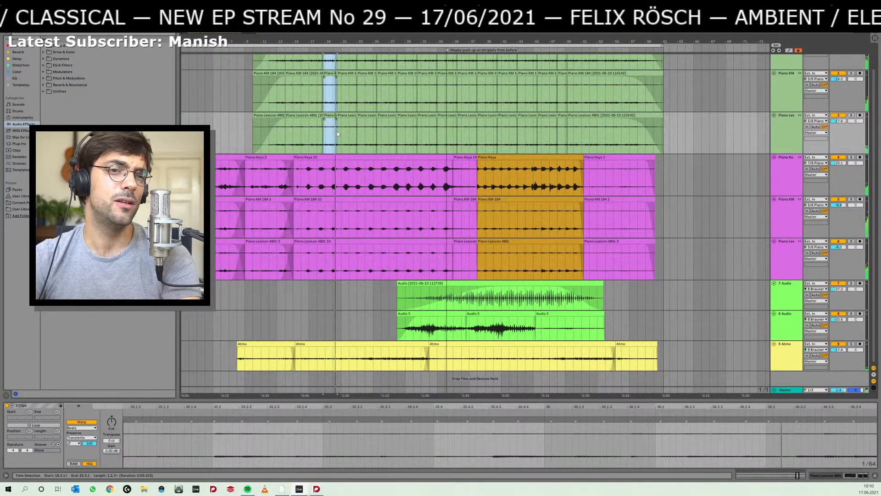
- Switch to the Dorico score and play it from the first upper-staff piano note in bar 39
{"action": "key", "text": "alt+Tab"}
{"action": "left_click_drag", "start_coordinate": [255, 291], "coordinate": [691, 283]}
{"action": "left_click_drag", "start_coordinate": [197, 276], "coordinate": [724, 288]}
{"action": "left_click_drag", "start_coordinate": [517, 288], "coordinate": [555, 289]}
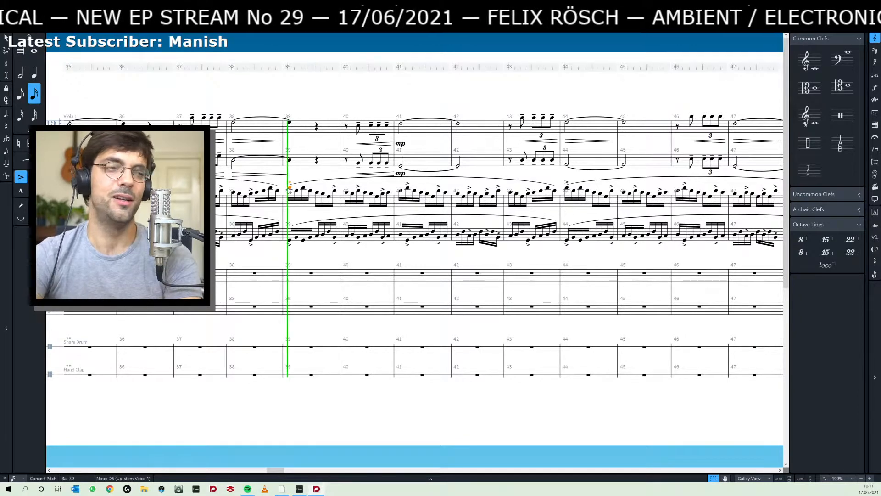
{"action": "key", "text": "alt+Tab"}
{"action": "key", "text": "alt+Tab"}
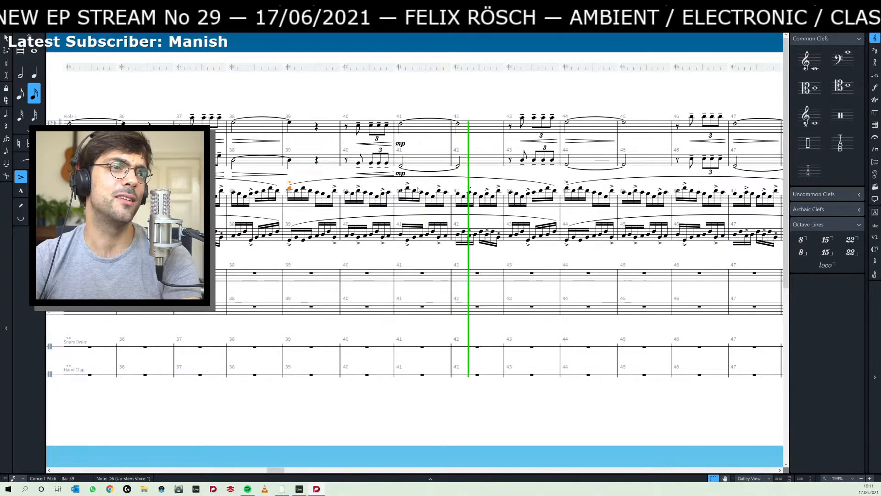
- Compare the score with the Ableton arrangement, then select and audition the longer green piano clips just before bar 18
{"action": "key", "text": "alt+Tab"}
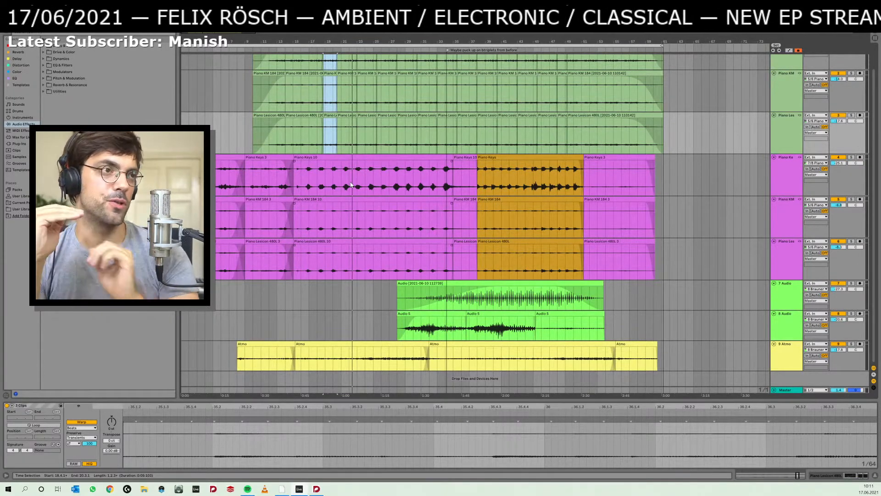
{"action": "key", "text": "alt+Tab"}
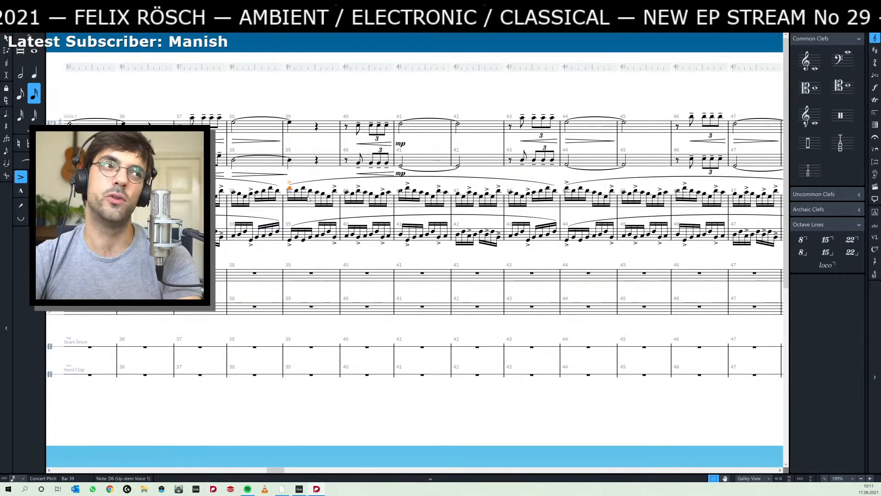
{"action": "key", "text": "alt+Tab"}
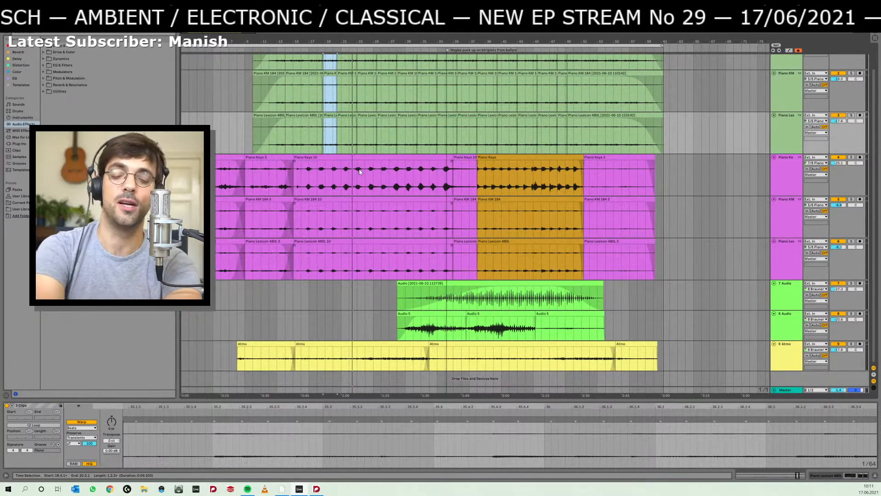
{"action": "left_click", "coordinate": [343, 116]}
{"action": "left_click", "coordinate": [320, 112]}
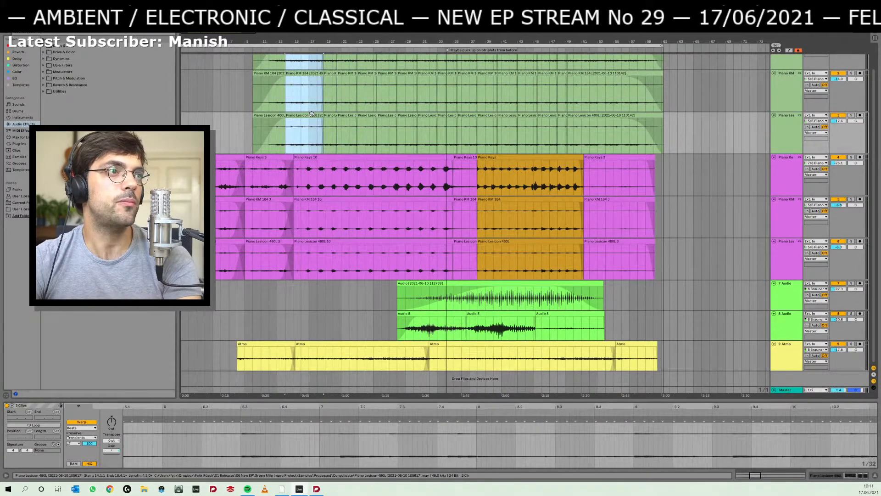
- Select the short green piano clips between bars 20 and 25 one after another and listen through the following section
{"action": "left_click", "coordinate": [341, 115]}
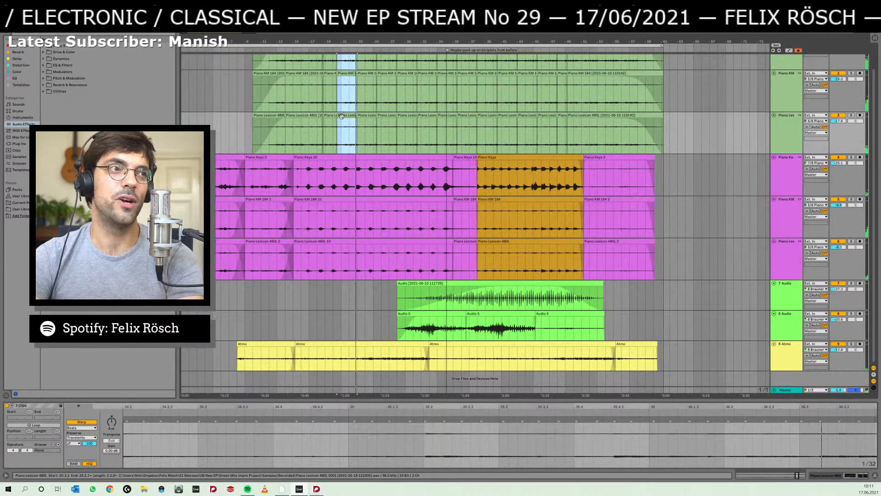
{"action": "left_click", "coordinate": [362, 116]}
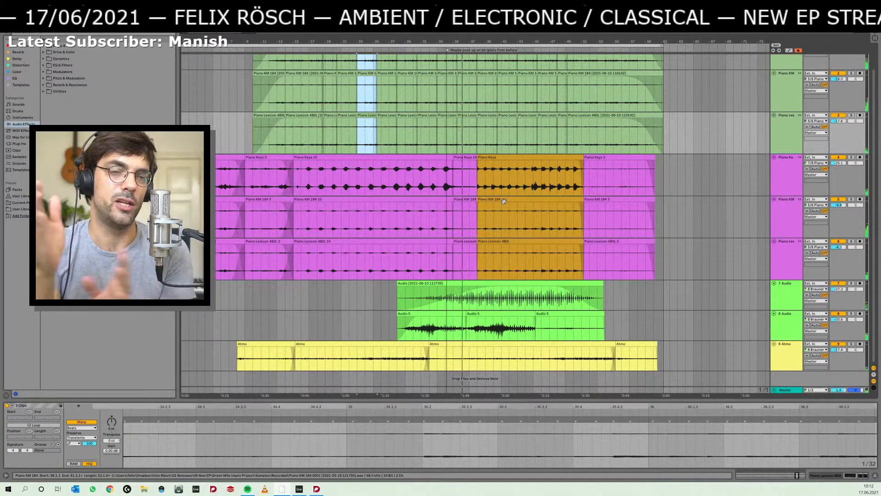
{"action": "left_click", "coordinate": [512, 216]}
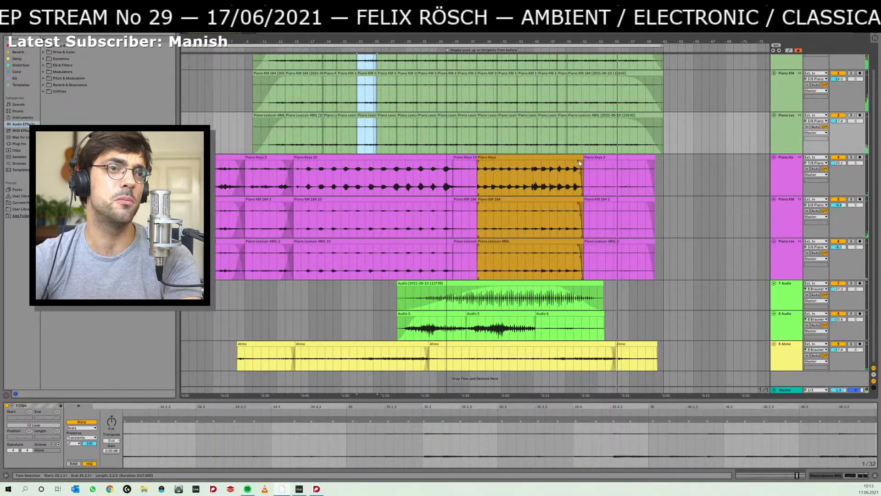
- Select the orange piano clips starting at bar 38 and audition that section from its beginning
{"action": "left_click", "coordinate": [577, 160]}
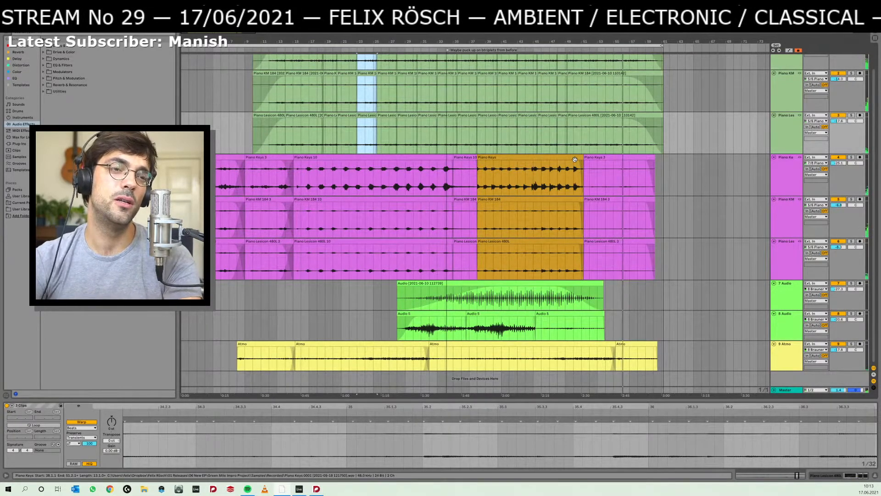
{"action": "left_click", "coordinate": [534, 157]}
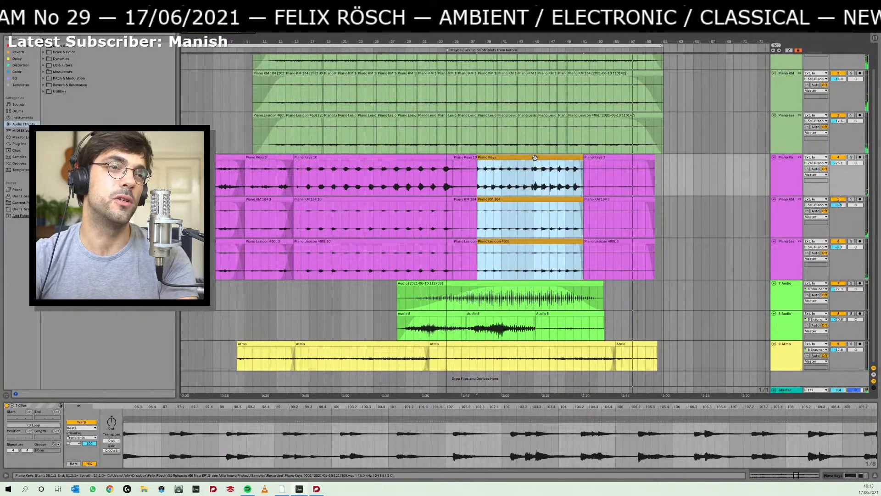
{"action": "key", "text": "space"}
{"action": "key", "text": "space"}
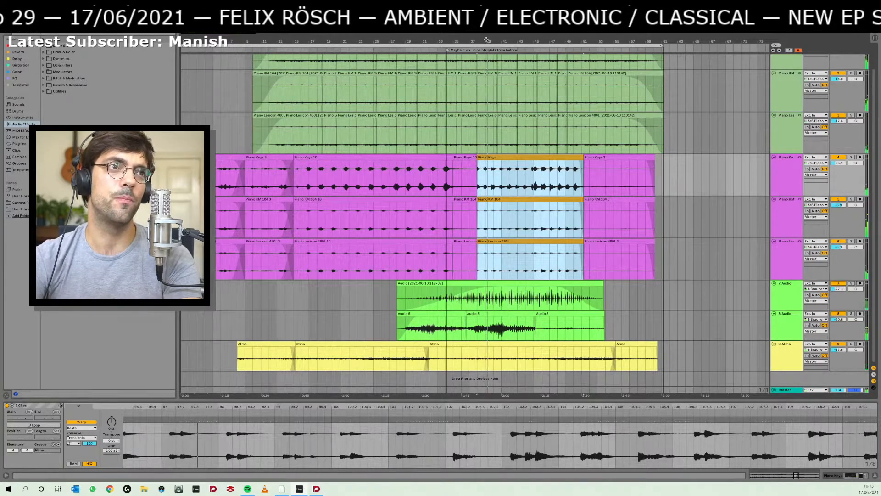
{"action": "left_click_drag", "start_coordinate": [487, 40], "coordinate": [477, 44]}
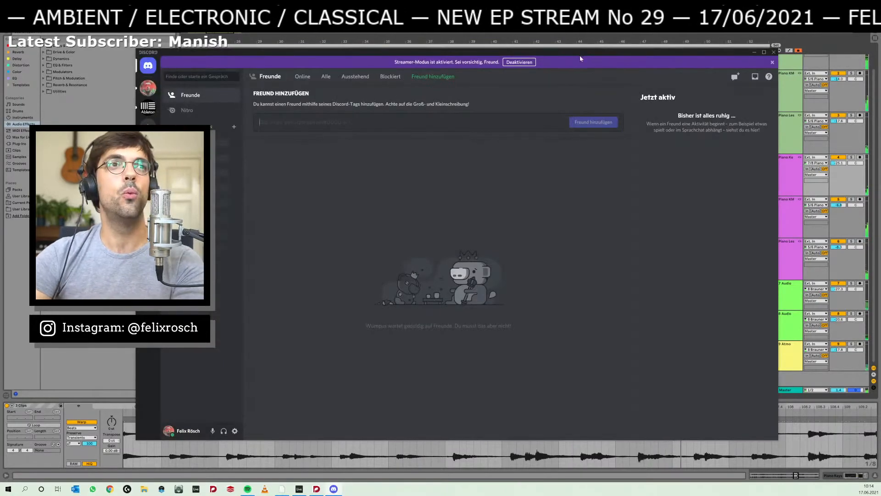
{"action": "left_click_drag", "start_coordinate": [580, 55], "coordinate": [880, 58]}
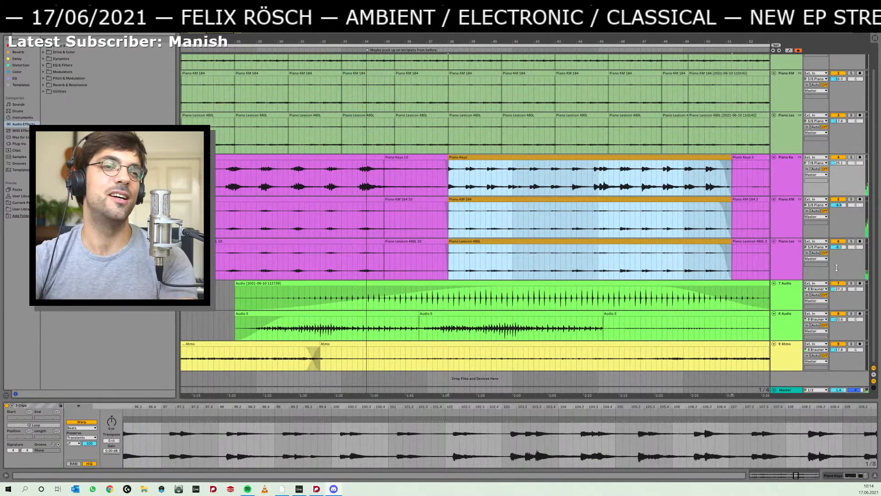
- Play from bar 37 to check the transition from the purple piano clips into the orange ones
{"action": "left_click", "coordinate": [400, 296]}
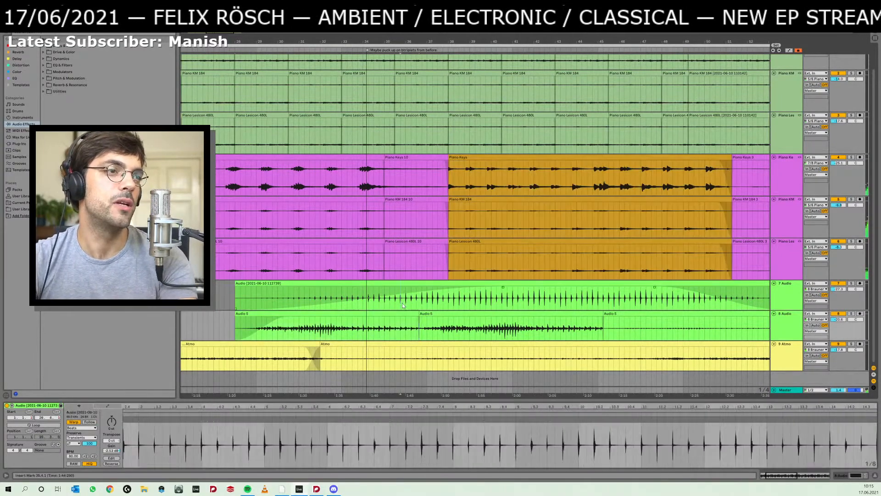
{"action": "left_click", "coordinate": [450, 258]}
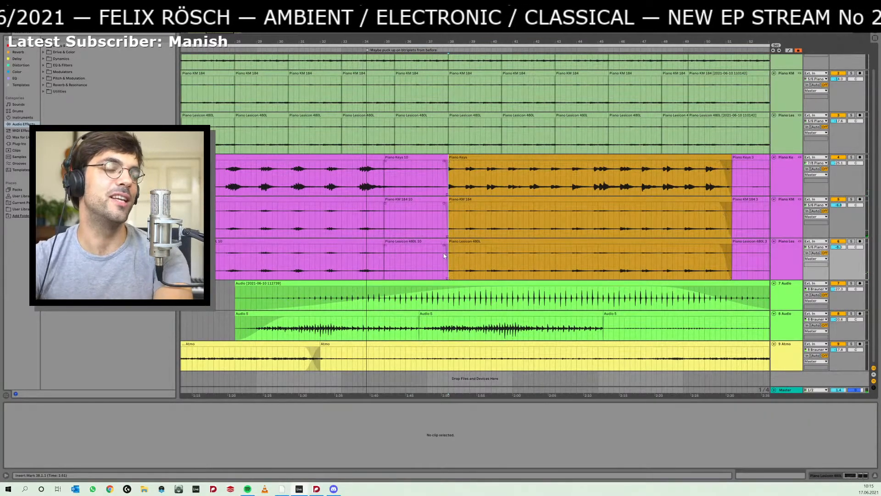
{"action": "left_click", "coordinate": [433, 257]}
{"action": "left_click_drag", "start_coordinate": [449, 160], "coordinate": [447, 160]}
{"action": "left_click", "coordinate": [434, 176]}
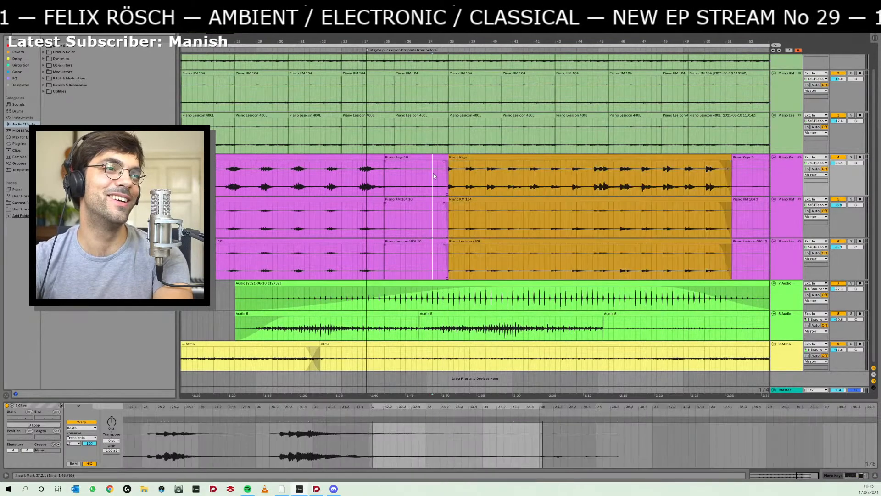
{"action": "key", "text": "space"}
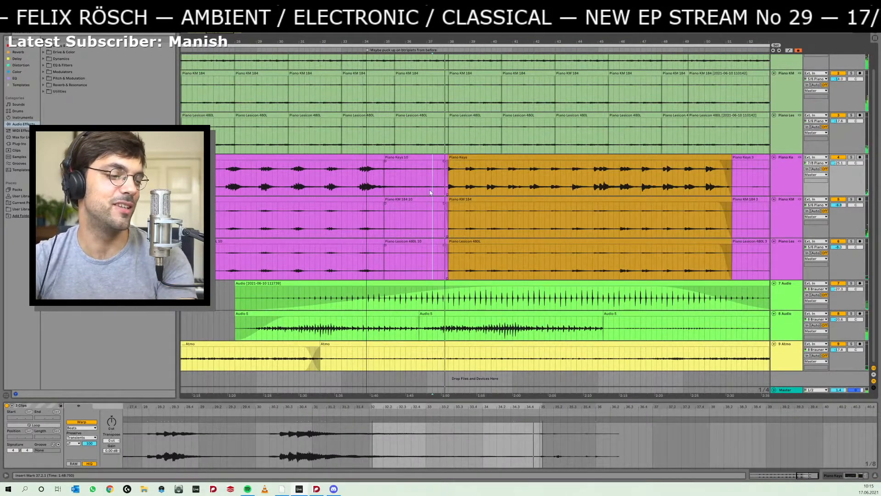
- Listen to the purple piano part from about bar 31, selecting the clips from bar 35 to 38 and then the orange ones
{"action": "left_click", "coordinate": [346, 176]}
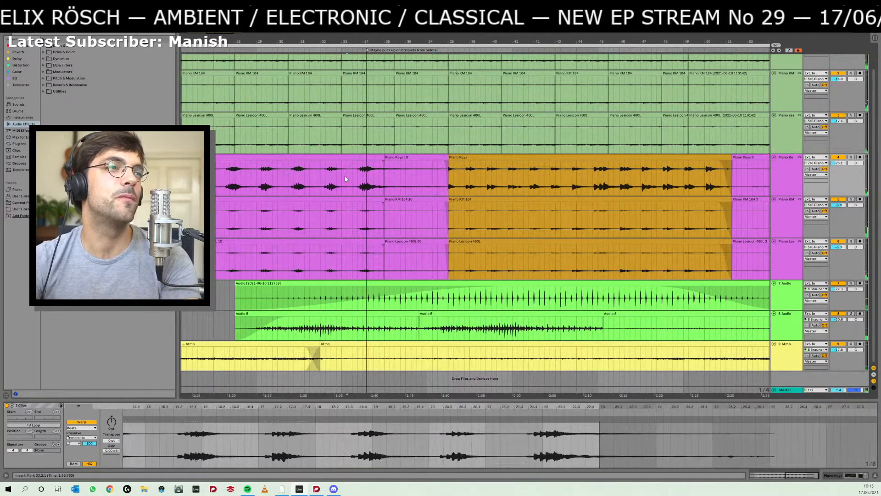
{"action": "left_click", "coordinate": [294, 179]}
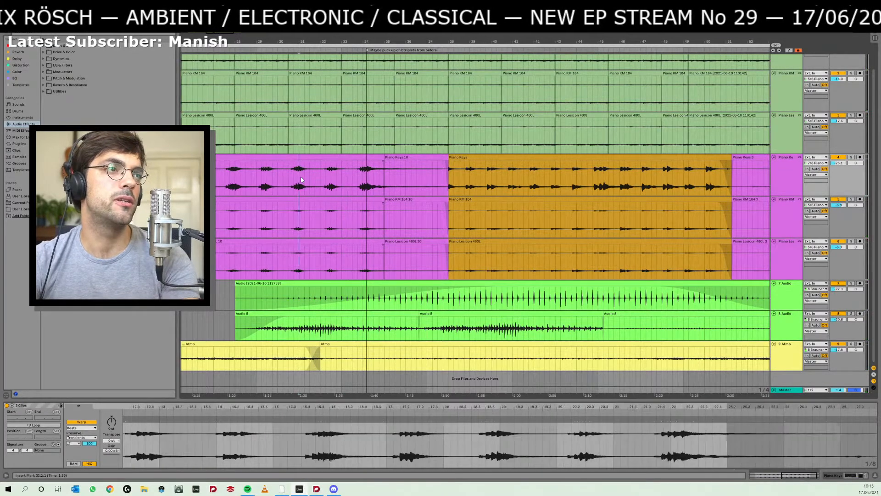
{"action": "key", "text": "space"}
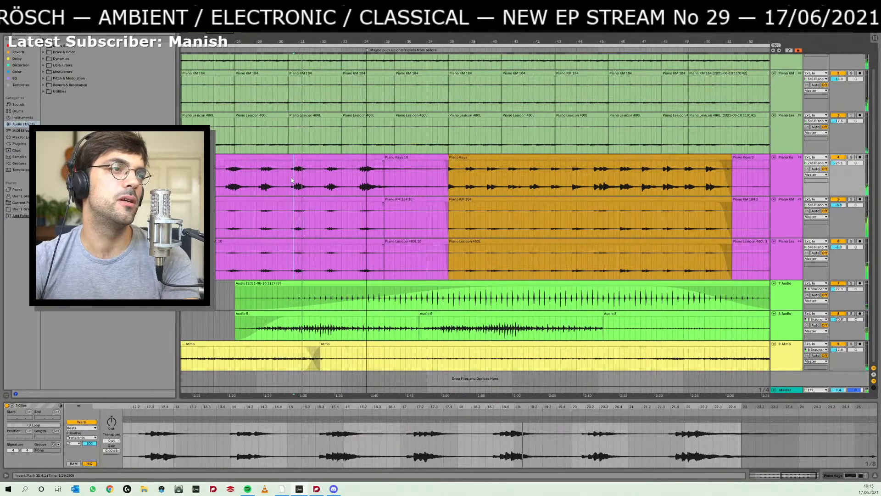
{"action": "left_click", "coordinate": [409, 157]}
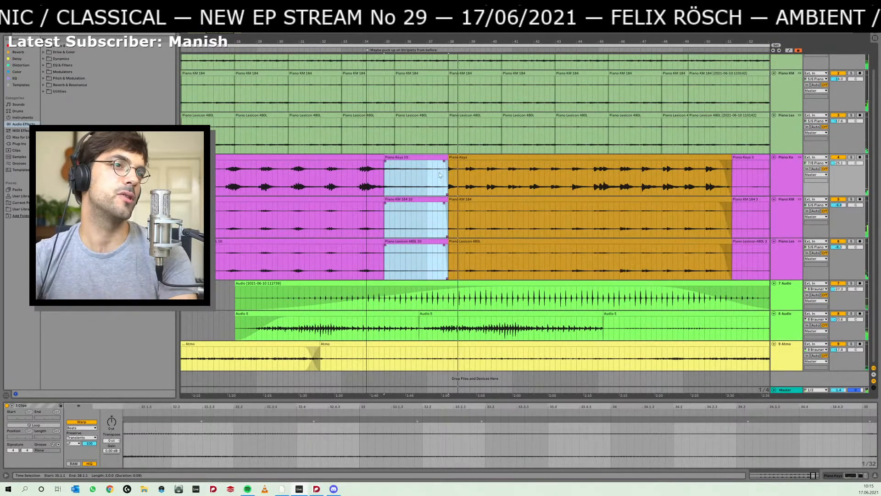
{"action": "left_click", "coordinate": [477, 163]}
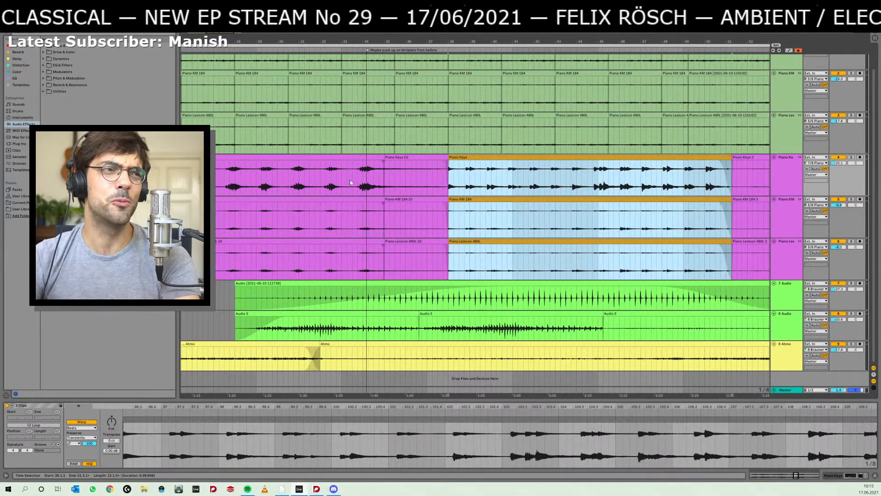
- Replay the purple piano clips from bar 30 and repeatedly from bar 27, listening on into the orange section
{"action": "left_click", "coordinate": [287, 175]}
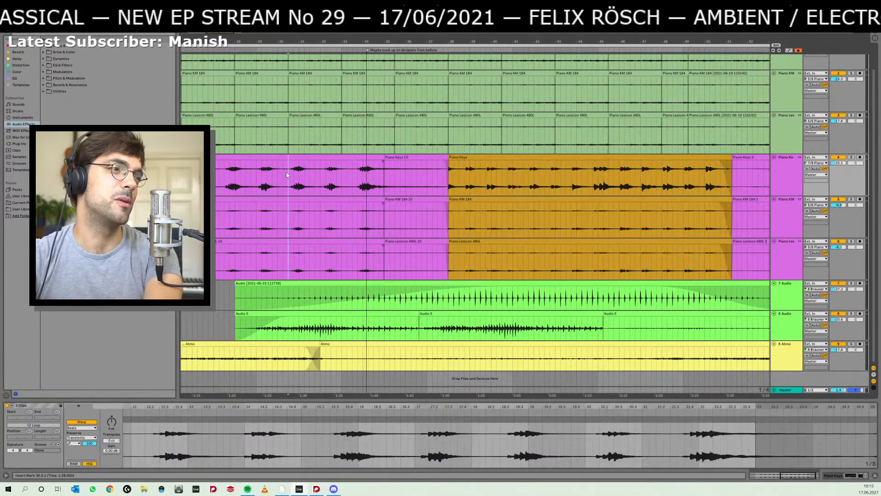
{"action": "key", "text": "space"}
{"action": "left_click", "coordinate": [224, 171]}
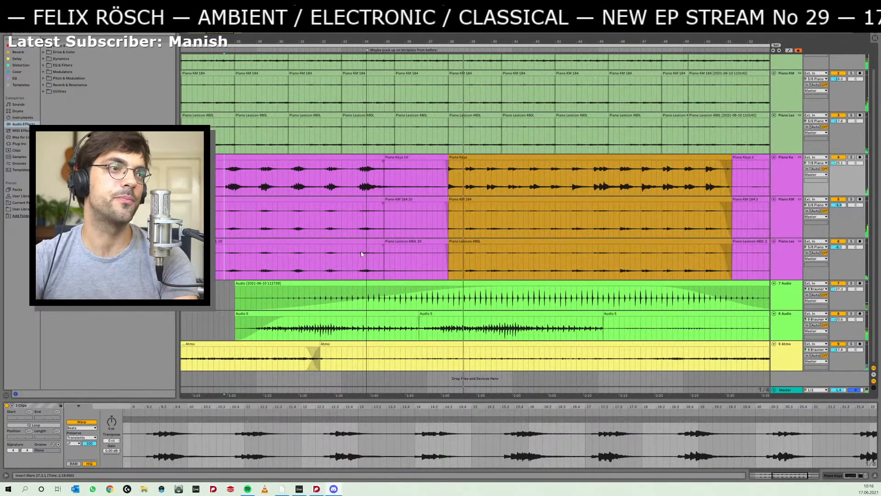
{"action": "left_click", "coordinate": [225, 264]}
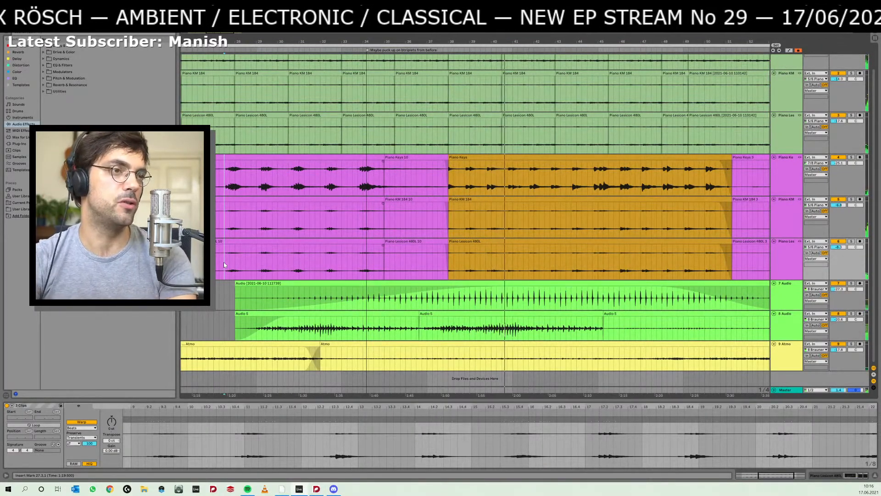
{"action": "key", "text": "space"}
{"action": "key", "text": "space"}
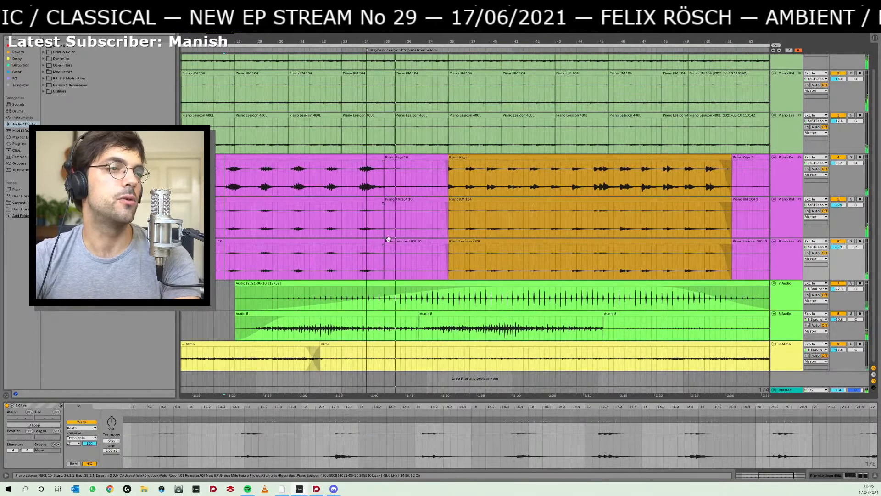
{"action": "left_click", "coordinate": [354, 261]}
{"action": "left_click", "coordinate": [223, 259]}
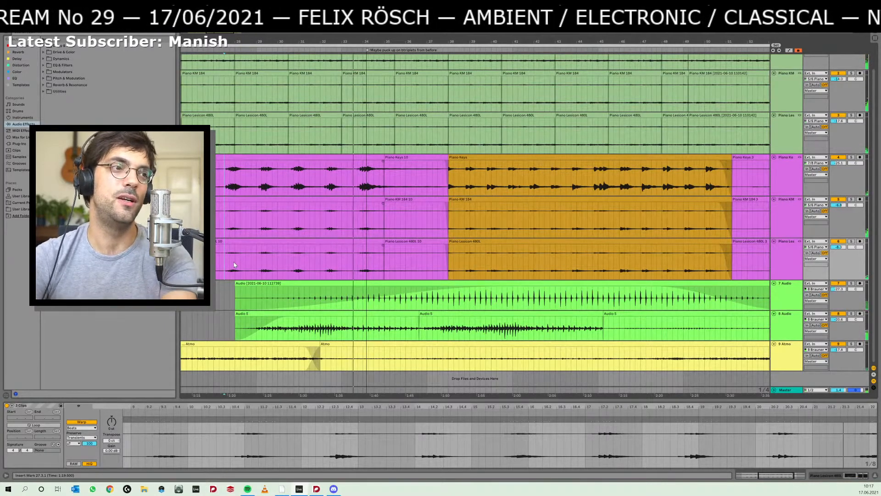
- Split the grouped purple piano clips at position 33.3.1
{"action": "left_click", "coordinate": [324, 229]}
{"action": "left_click", "coordinate": [351, 255]}
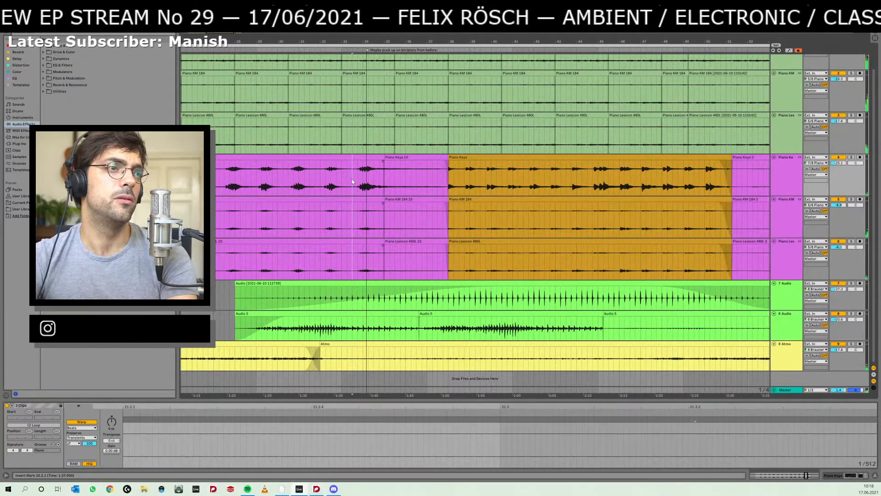
{"action": "key", "text": "ctrl+e"}
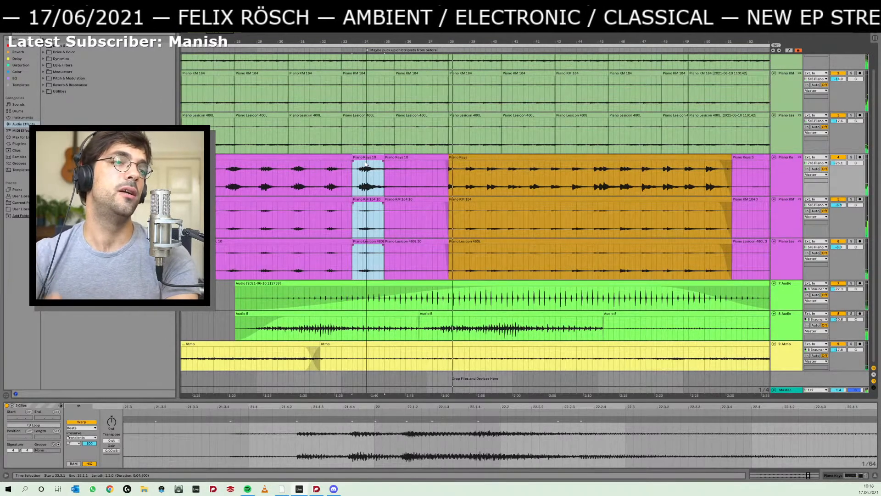
- Select the orange piano clips while listening to them, then stop playback and place the insert marker near bar 32
{"action": "left_click", "coordinate": [479, 155]}
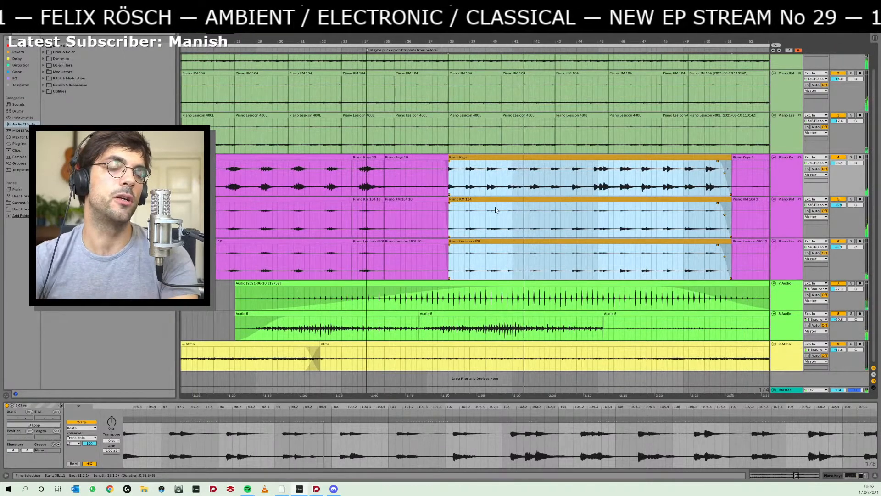
{"action": "left_click_drag", "start_coordinate": [637, 226], "coordinate": [567, 227]}
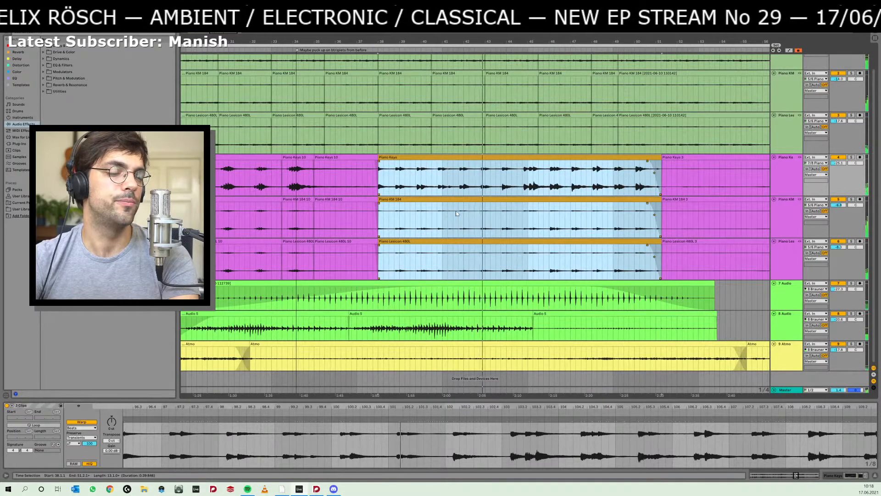
{"action": "key", "text": "space"}
{"action": "left_click", "coordinate": [265, 221]}
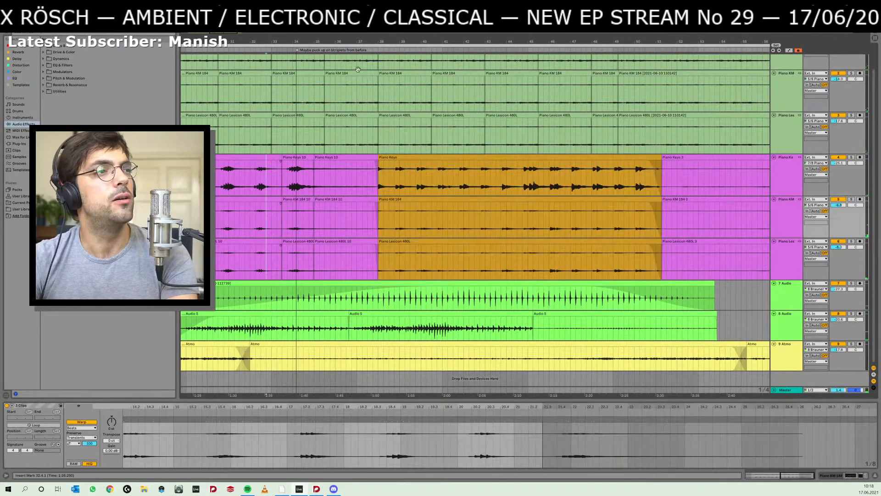
- Try teal and crimson as clip colours for the orange piano section starting at bar 38, and settle on blue
{"action": "left_click_drag", "start_coordinate": [387, 42], "coordinate": [387, 18]}
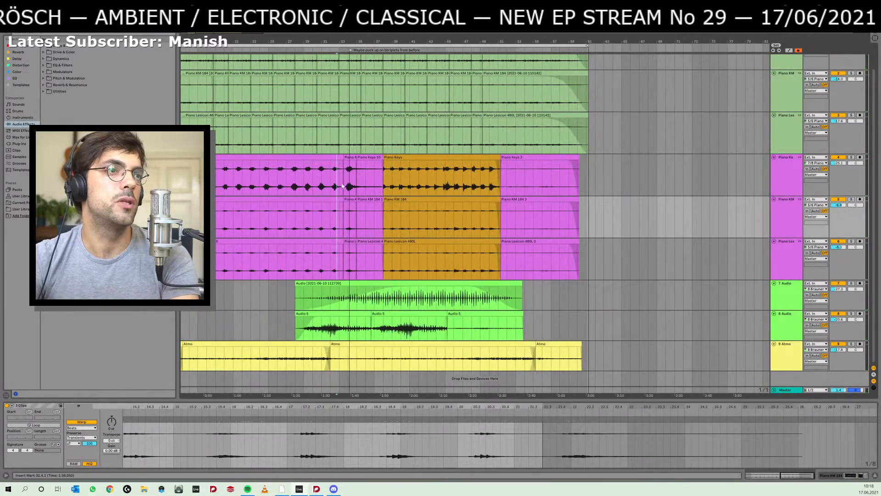
{"action": "right_click", "coordinate": [421, 161]}
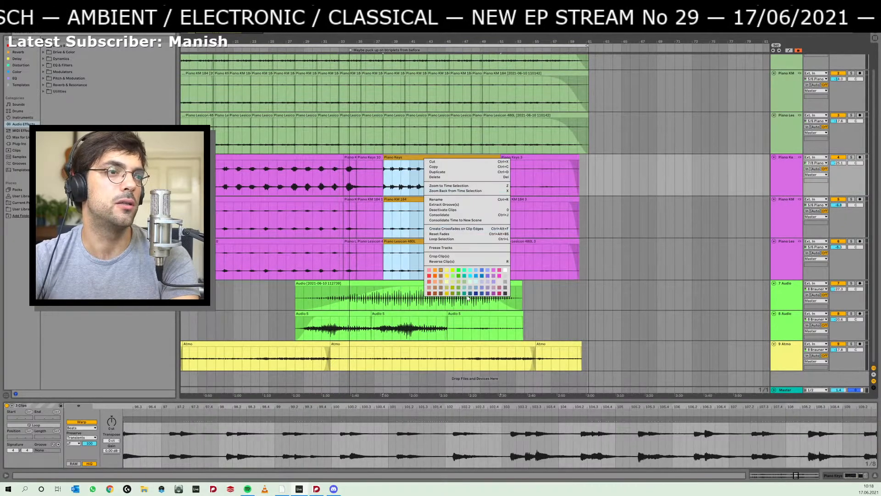
{"action": "left_click", "coordinate": [465, 293]}
{"action": "right_click", "coordinate": [440, 160]}
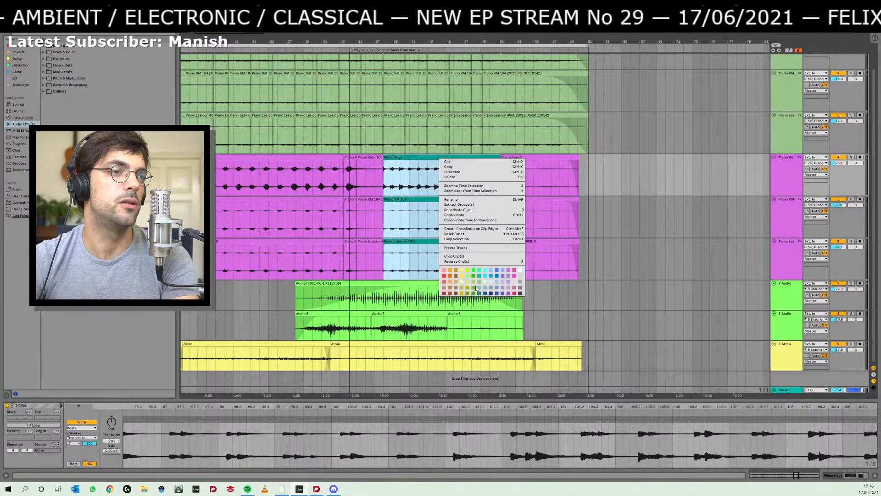
{"action": "left_click", "coordinate": [513, 294]}
{"action": "right_click", "coordinate": [433, 159]}
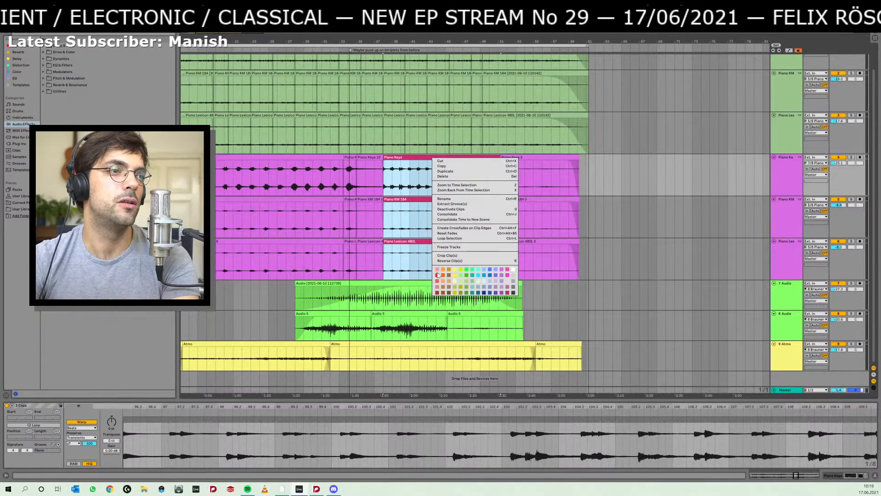
{"action": "left_click", "coordinate": [490, 277]}
- Audition the purple piano part from bars 25, 26 and 32, listening on into the blue section
{"action": "left_click", "coordinate": [285, 220]}
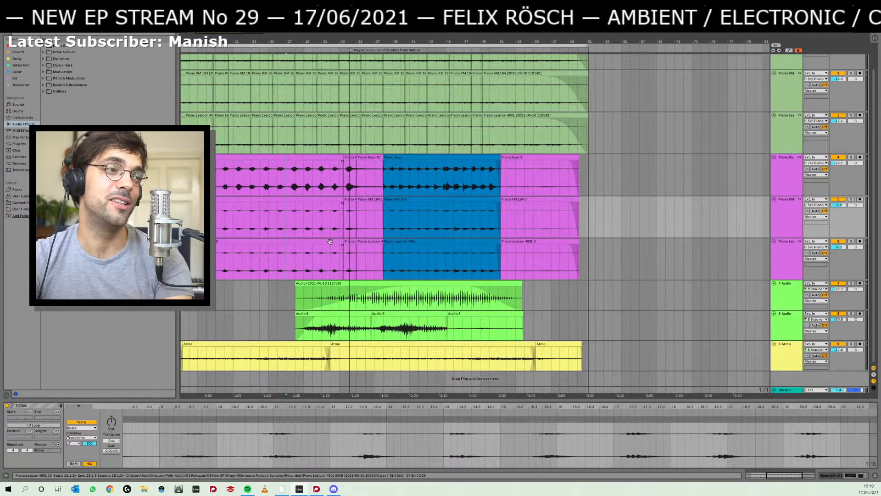
{"action": "left_click", "coordinate": [271, 259]}
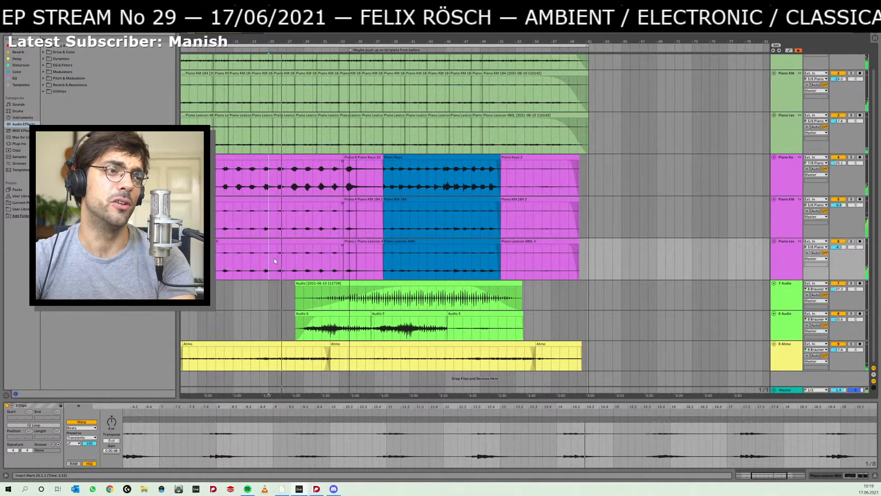
{"action": "left_click", "coordinate": [275, 257]}
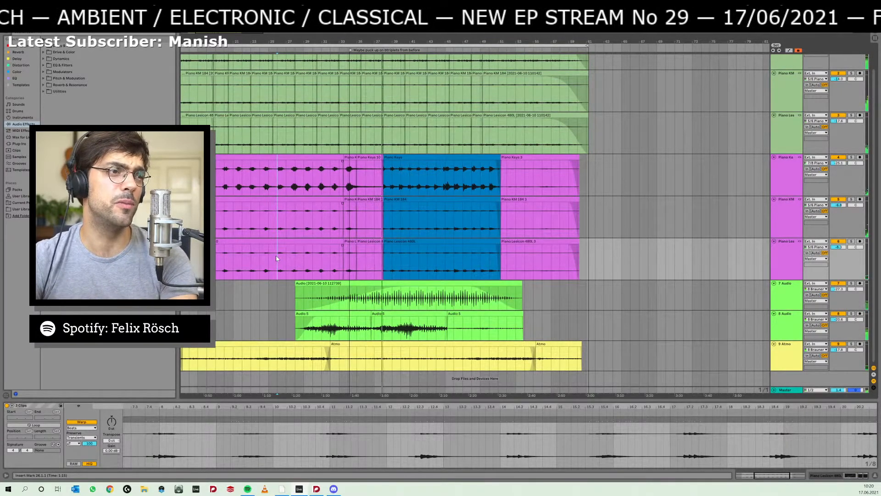
{"action": "left_click", "coordinate": [329, 257]}
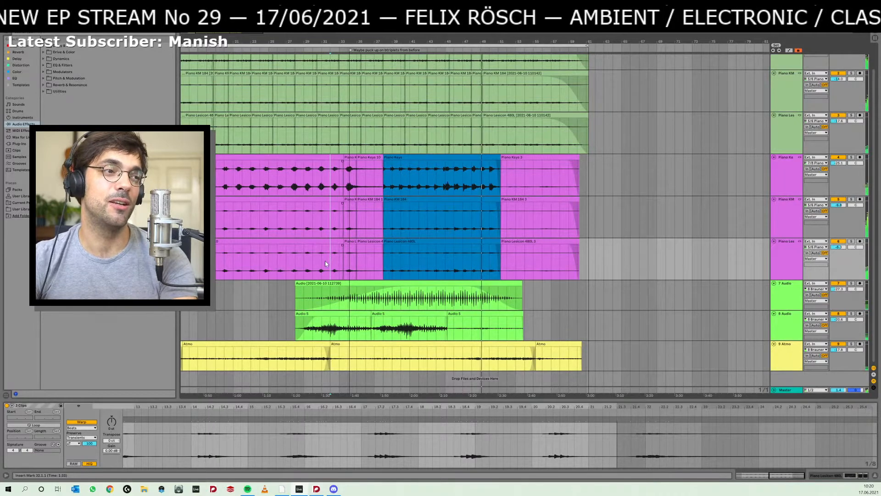
- Audition the purple piano part from bars 30 and 27, and lengthen the first green Audio 5 clip's fade-in to about bar 33
{"action": "left_click", "coordinate": [313, 261]}
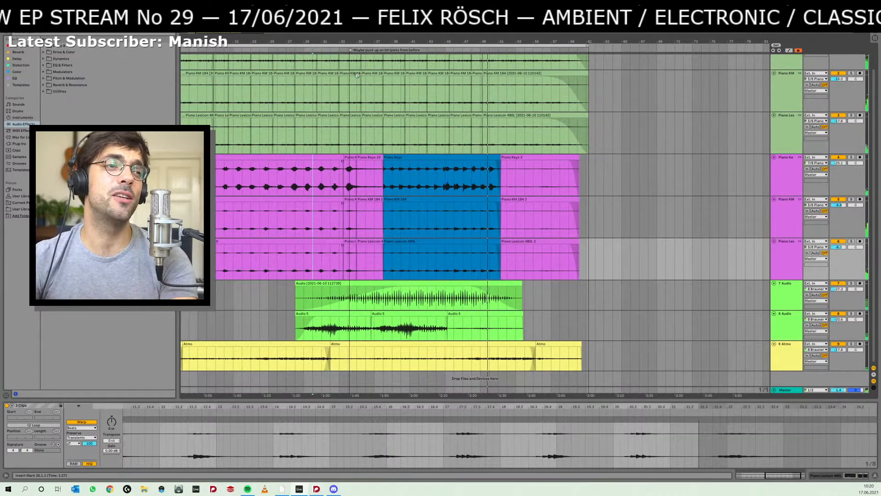
{"action": "left_click_drag", "start_coordinate": [343, 42], "coordinate": [343, 64]}
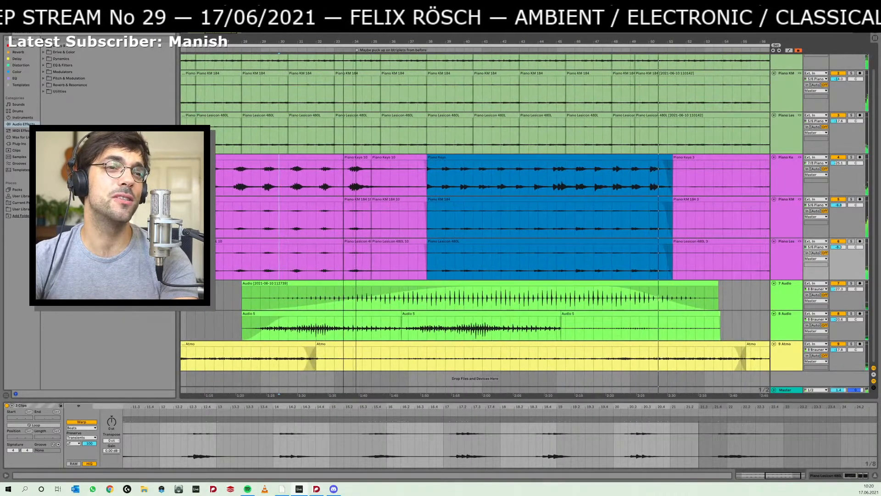
{"action": "left_click", "coordinate": [226, 269]}
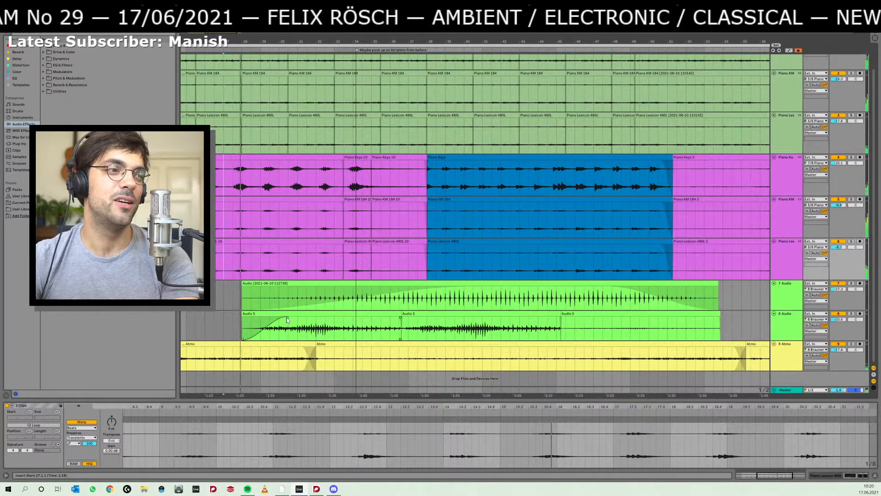
{"action": "left_click_drag", "start_coordinate": [287, 317], "coordinate": [340, 317]}
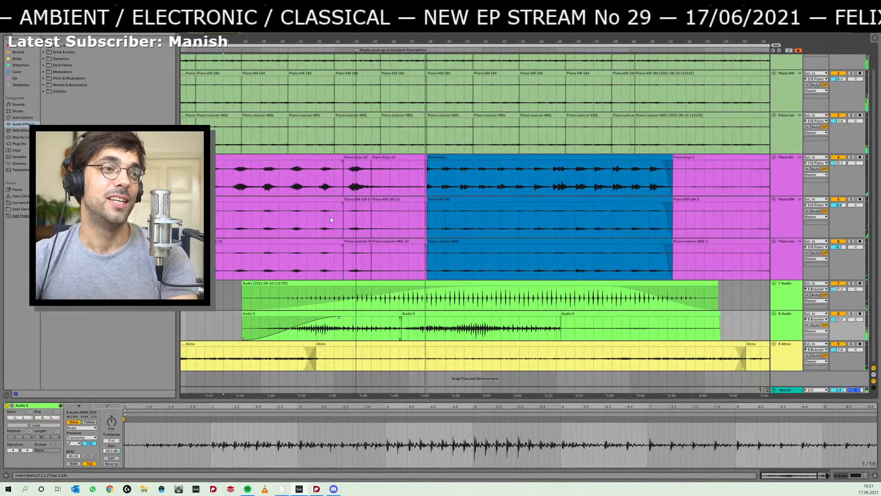
- Audition the transition into the blue piano section, listening from bars 38 and 37 and from position 33.3.1
{"action": "left_click", "coordinate": [441, 158]}
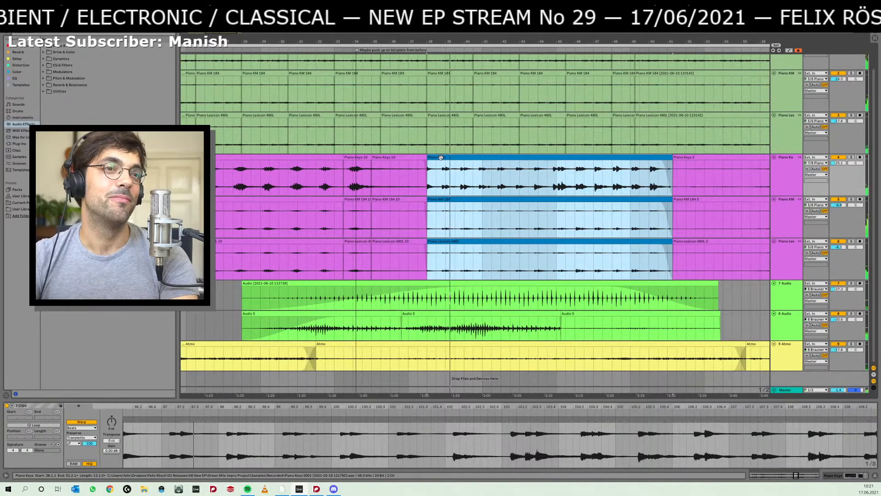
{"action": "left_click", "coordinate": [408, 174]}
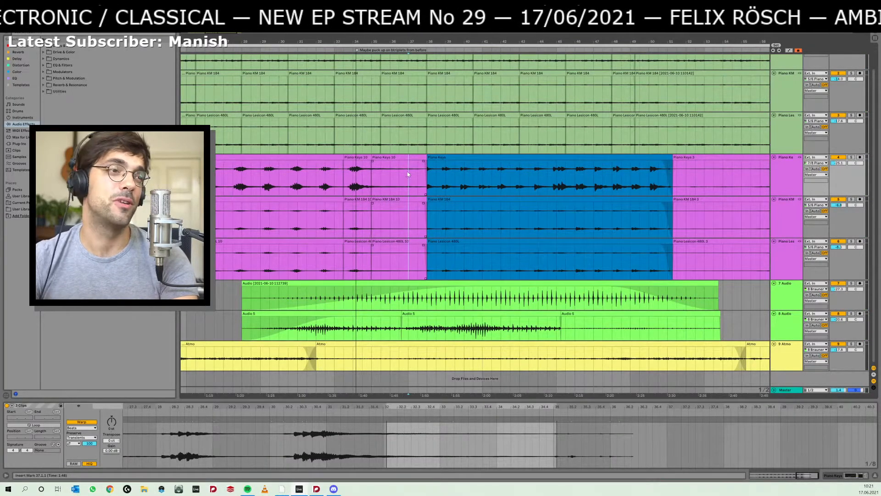
{"action": "left_click", "coordinate": [346, 179]}
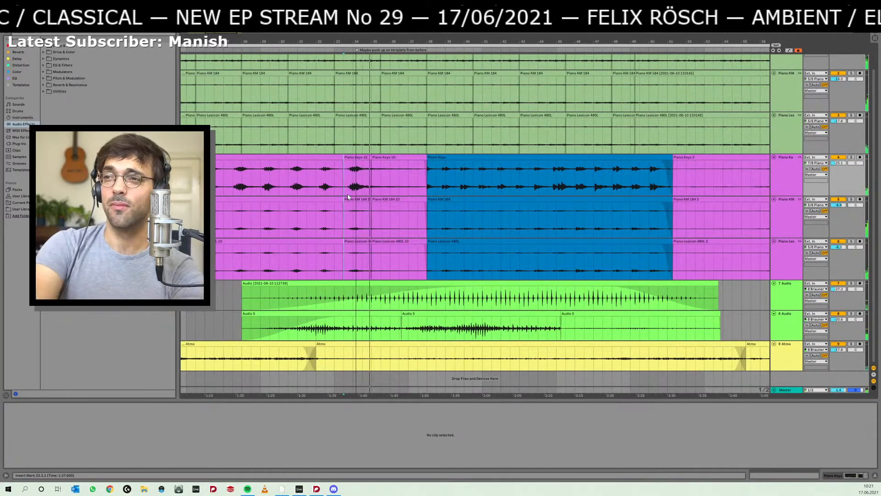
- Switch to the Dorico score and examine the parts from bar 39 through rehearsal marks C and D, checking briefly against the Ableton Live arrangement
{"action": "key", "text": "alt+Tab"}
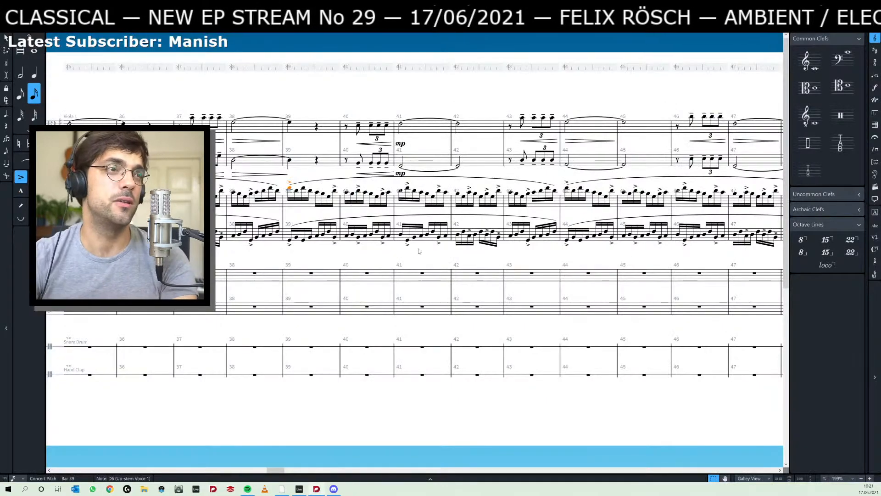
{"action": "scroll", "coordinate": [496, 413], "scroll_direction": "right", "scroll_amount": 10}
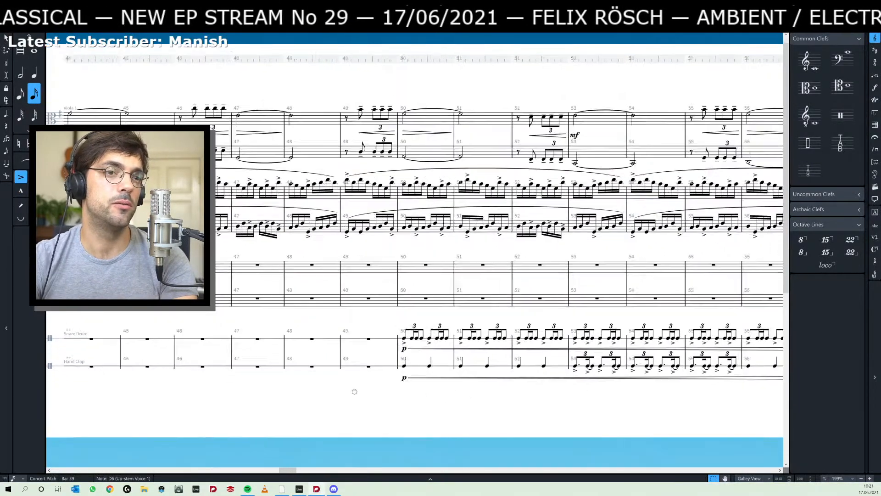
{"action": "scroll", "coordinate": [489, 382], "scroll_direction": "right", "scroll_amount": 3}
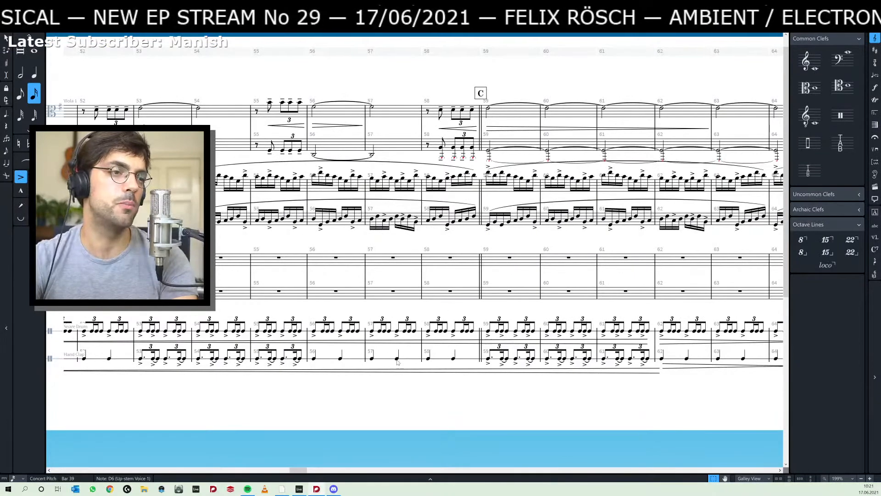
{"action": "scroll", "coordinate": [495, 393], "scroll_direction": "right", "scroll_amount": 6}
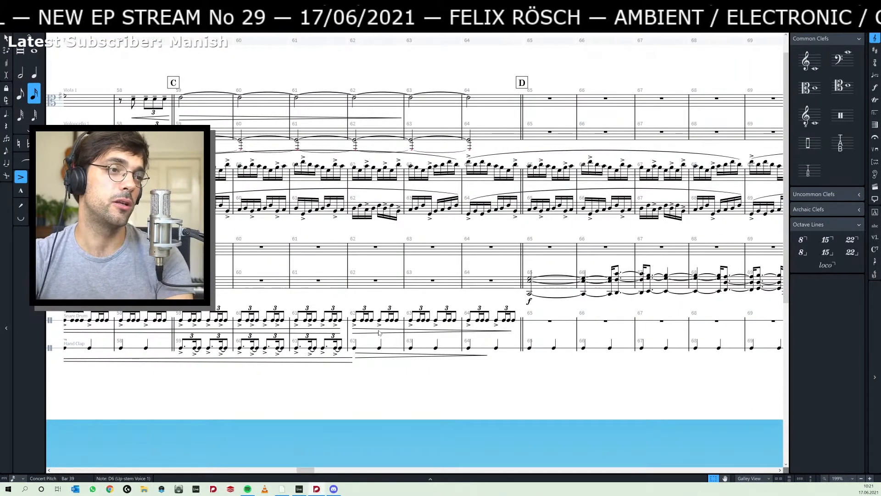
{"action": "key", "text": "alt+Tab"}
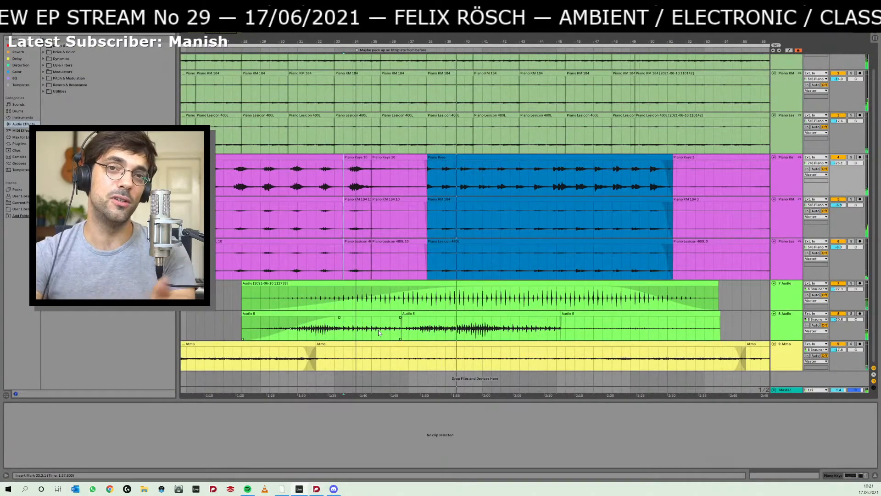
{"action": "key", "text": "alt+Tab"}
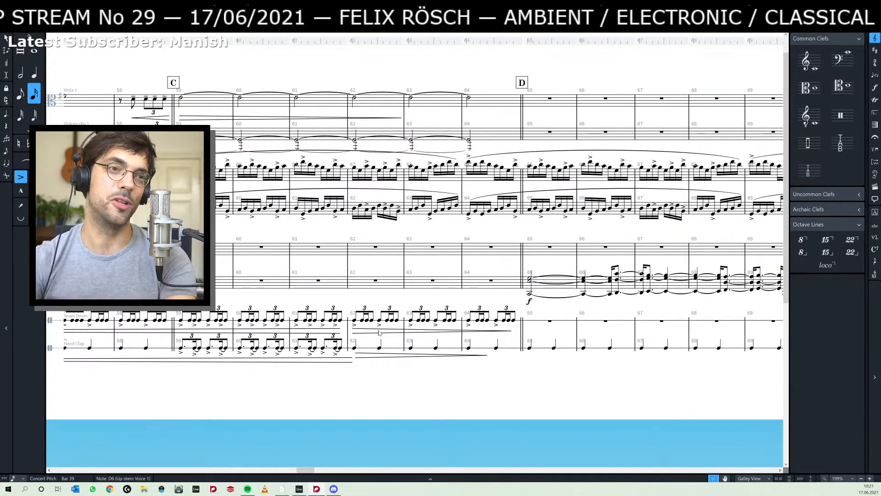
{"action": "left_click_drag", "start_coordinate": [350, 383], "coordinate": [382, 383]}
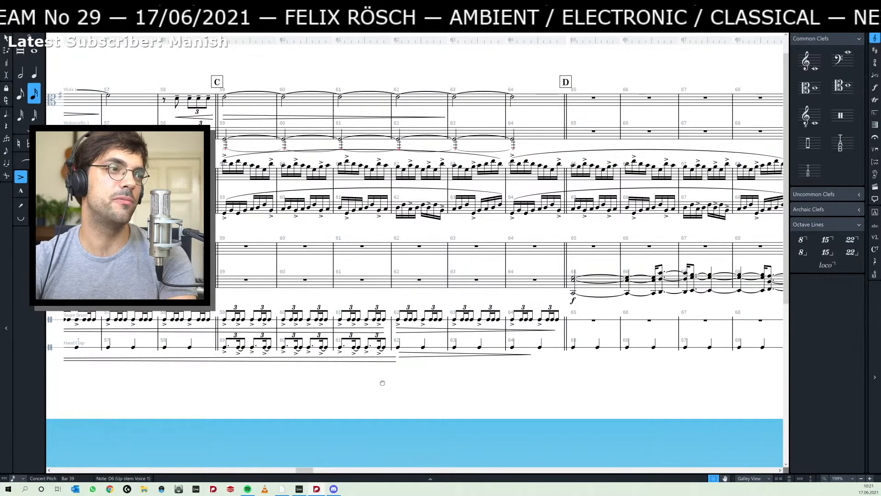
{"action": "left_click_drag", "start_coordinate": [382, 383], "coordinate": [302, 385]}
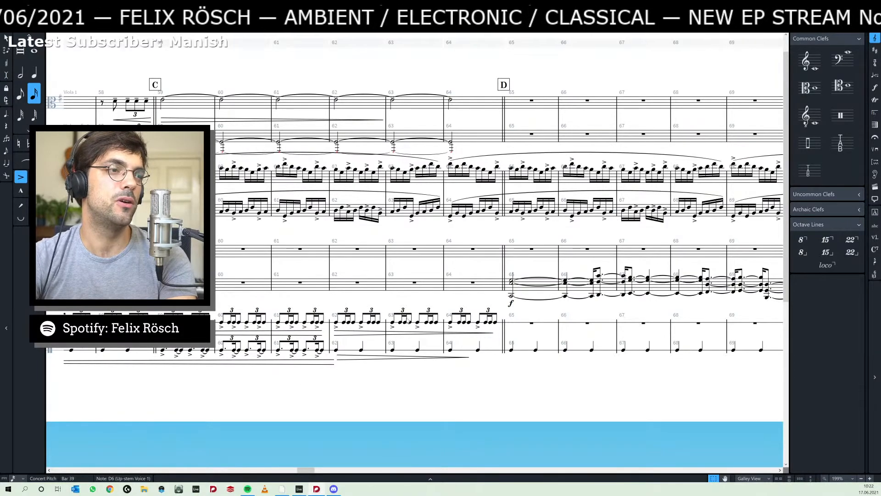
{"action": "left_click_drag", "start_coordinate": [274, 386], "coordinate": [413, 395]}
{"action": "scroll", "coordinate": [413, 394], "scroll_direction": "right", "scroll_amount": 5}
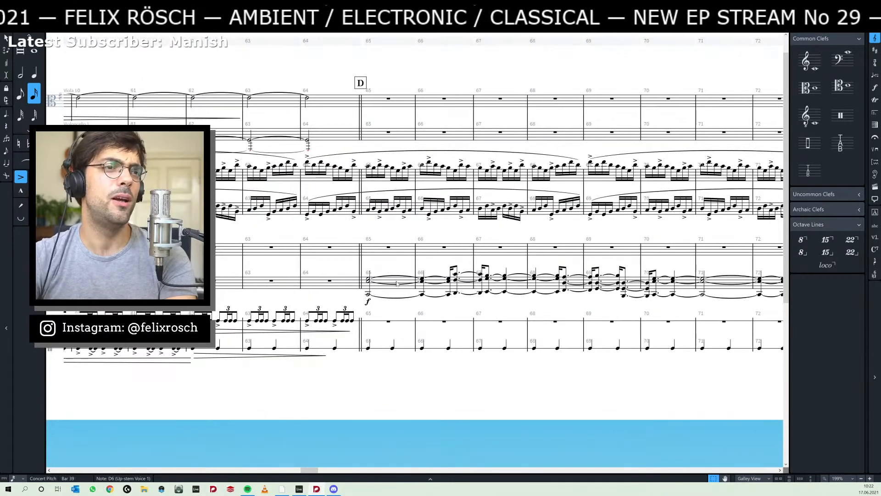
- Switch back to Ableton Live and listen to the blue piano clips from bar 38
{"action": "key", "text": "alt+Tab"}
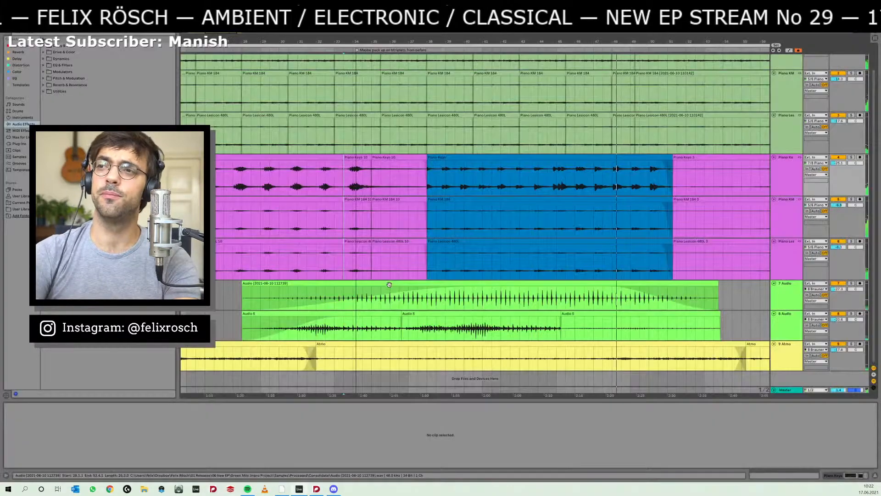
{"action": "left_click", "coordinate": [442, 158]}
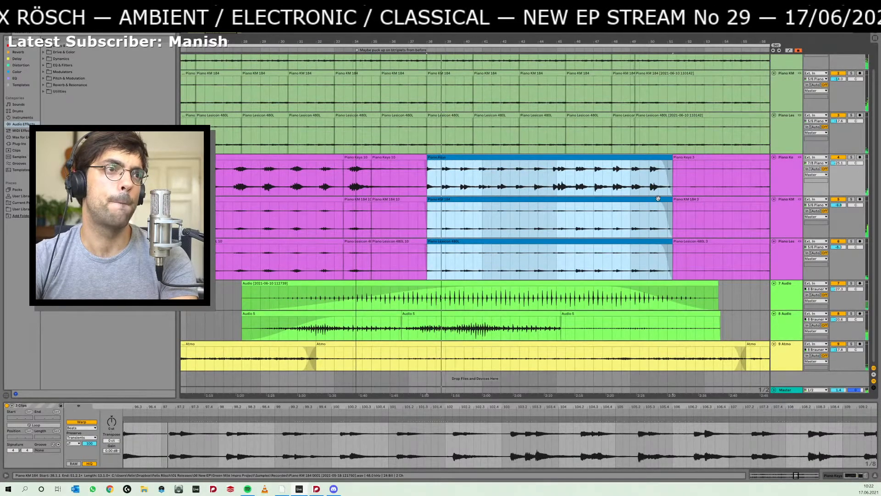
{"action": "left_click_drag", "start_coordinate": [424, 38], "coordinate": [424, 23]}
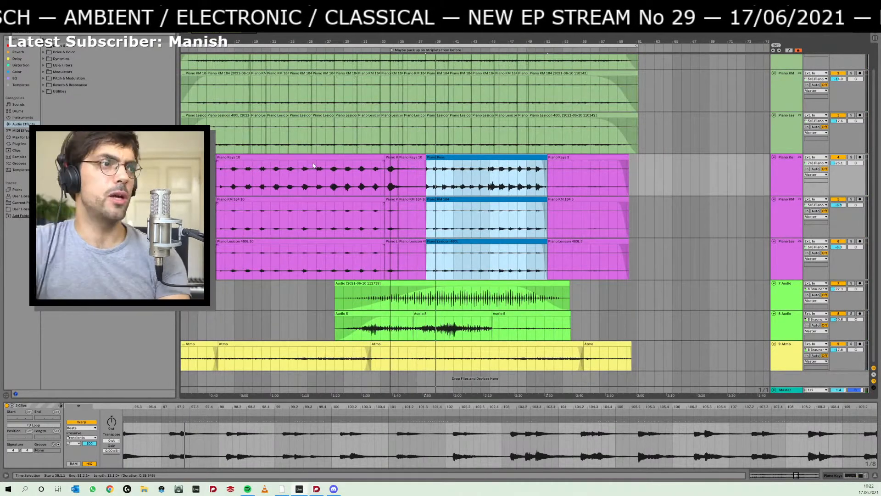
- Play the arrangement from bar 27, solo the purple Piano KM track for a while, and unsolo it
{"action": "left_click", "coordinate": [324, 180]}
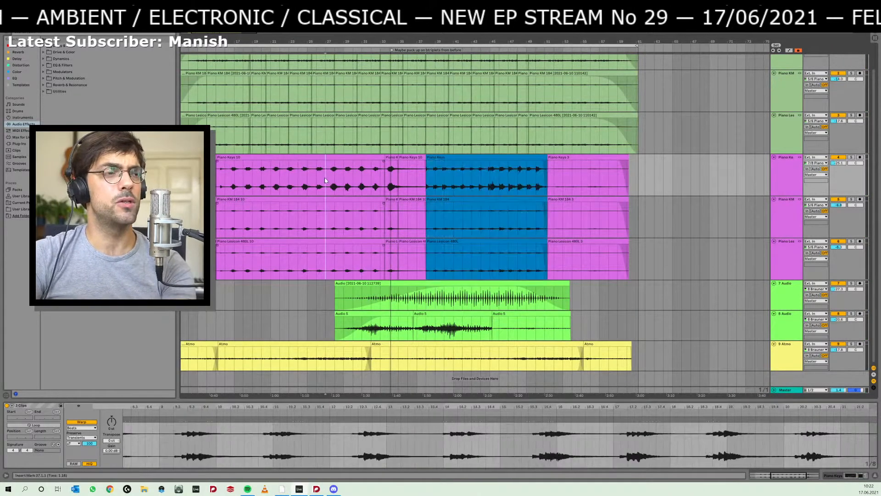
{"action": "key", "text": "space"}
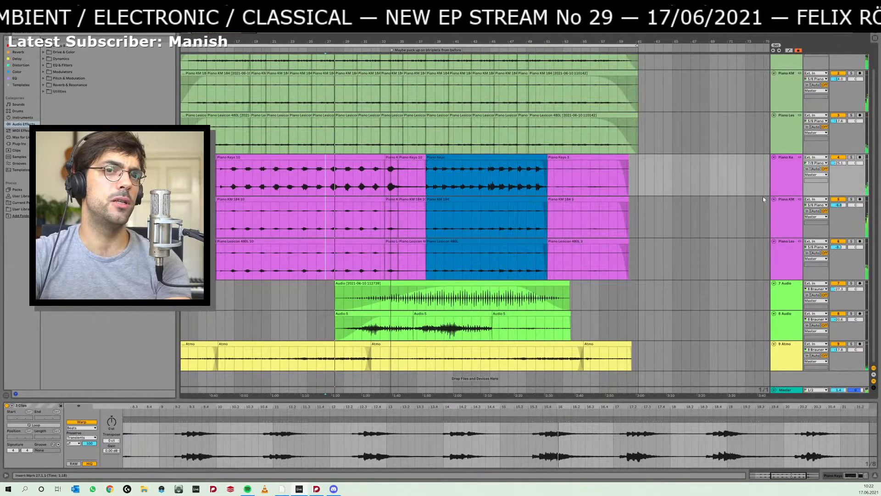
{"action": "left_click", "coordinate": [851, 200]}
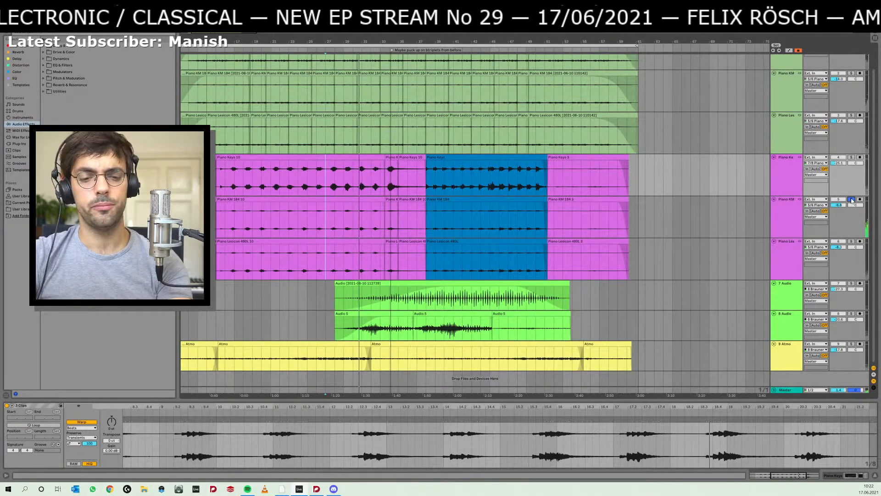
{"action": "left_click", "coordinate": [851, 200]}
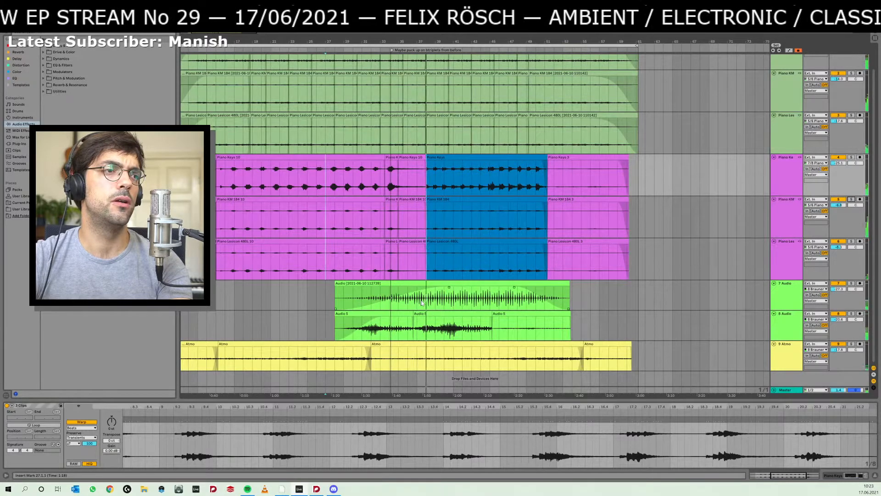
- Select the blue piano clips, and in their place select the long purple piano clips starting at bar 15
{"action": "left_click", "coordinate": [443, 158]}
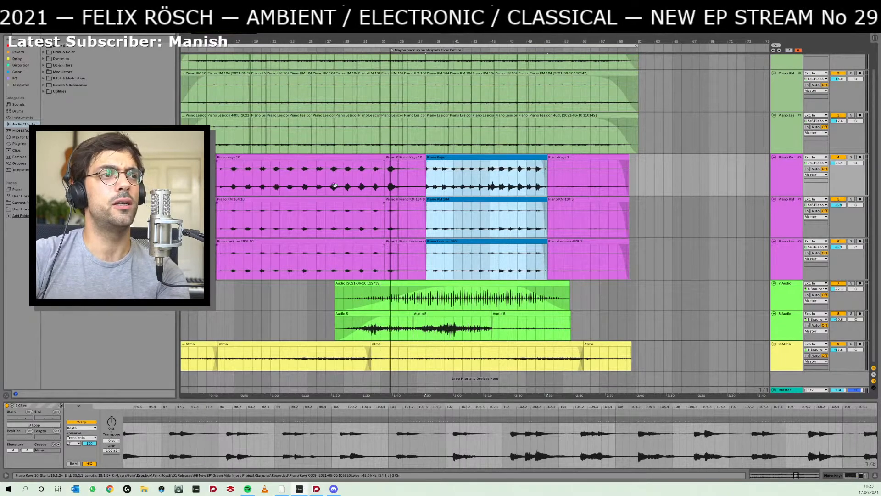
{"action": "left_click", "coordinate": [353, 199]}
{"action": "scroll", "coordinate": [272, 206], "scroll_direction": "left", "scroll_amount": 5}
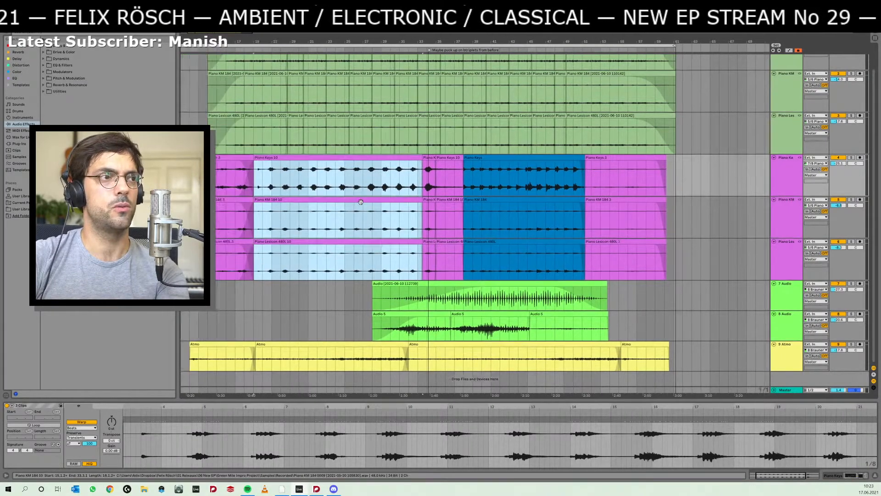
{"action": "scroll", "coordinate": [286, 201], "scroll_direction": "up", "scroll_amount": 1}
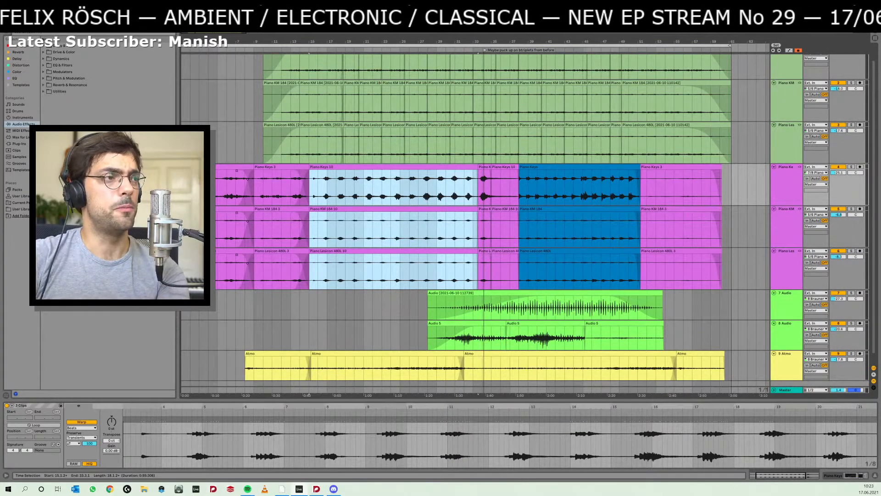
- Play the opening purple piano part from bar 3 with bars 3 to 10 selected, and mark out the range 6.1.1 to 13.1.1
{"action": "left_click_drag", "start_coordinate": [199, 188], "coordinate": [282, 189]}
{"action": "left_click", "coordinate": [199, 188]}
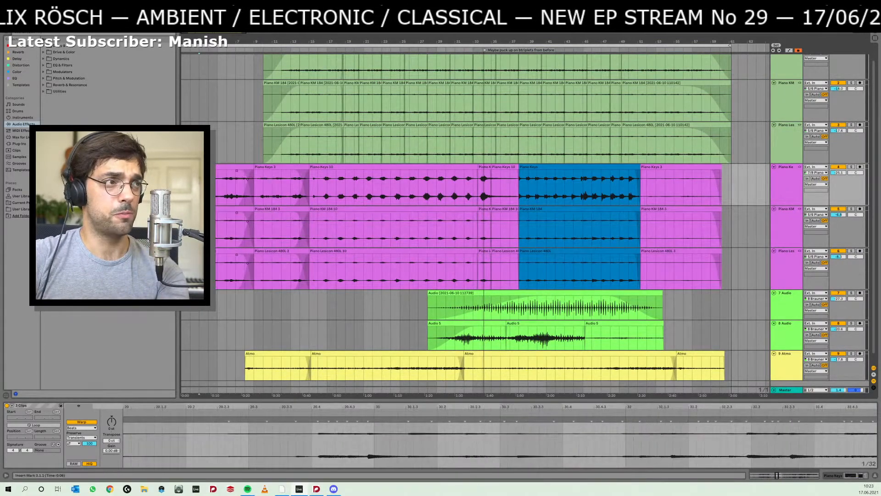
{"action": "left_click_drag", "start_coordinate": [199, 188], "coordinate": [263, 188]}
{"action": "key", "text": "space"}
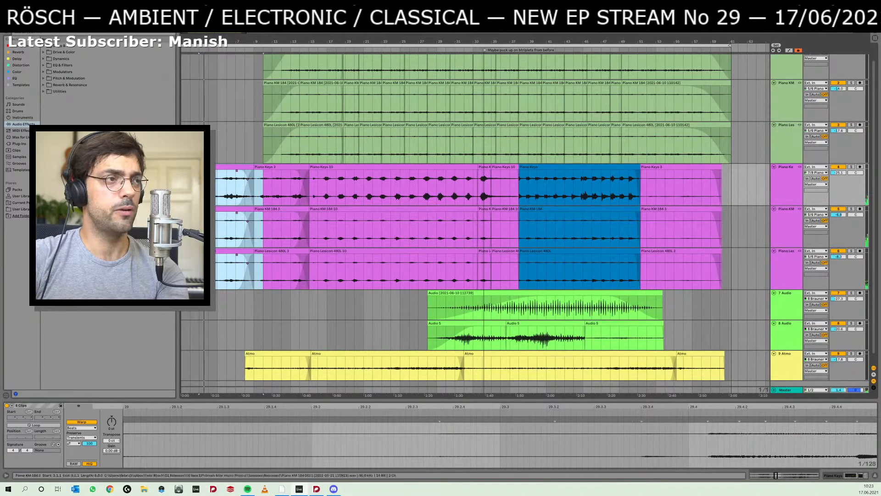
{"action": "left_click", "coordinate": [235, 188]}
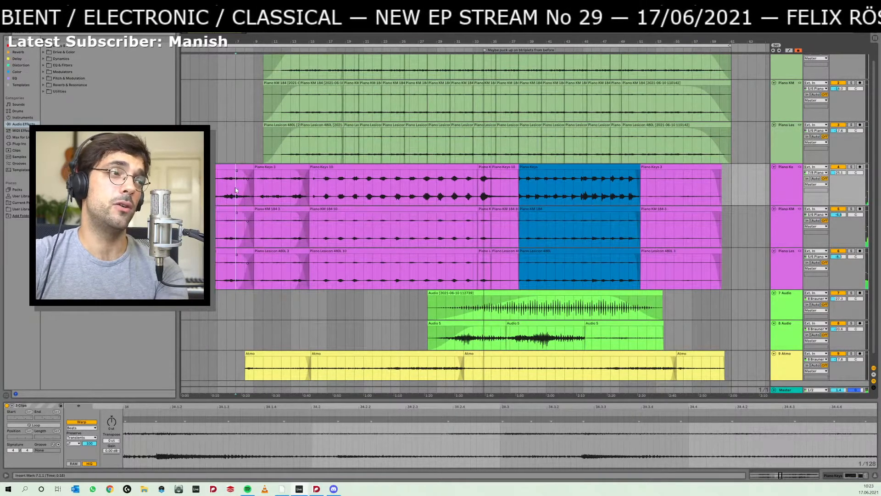
{"action": "left_click_drag", "start_coordinate": [225, 187], "coordinate": [290, 193]}
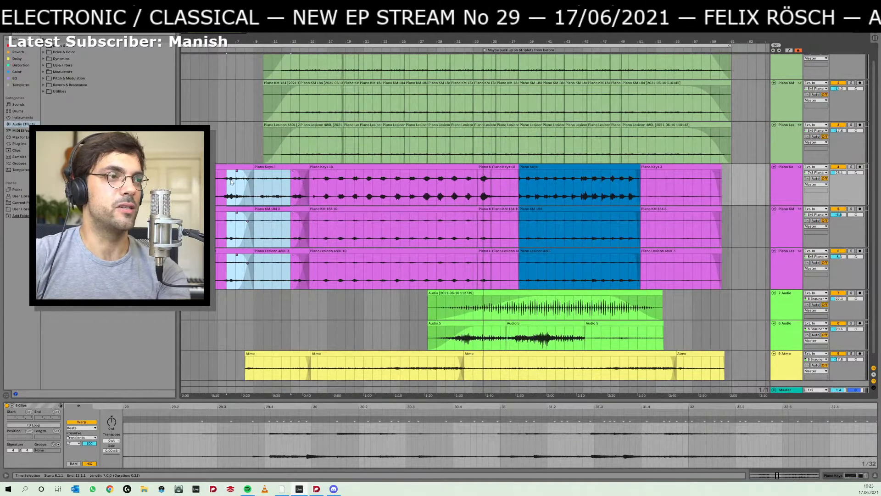
- Audition the opening section around bars 11 and 13, soloing the green Piano KM track during playback and unsoloing it
{"action": "left_click", "coordinate": [271, 183]}
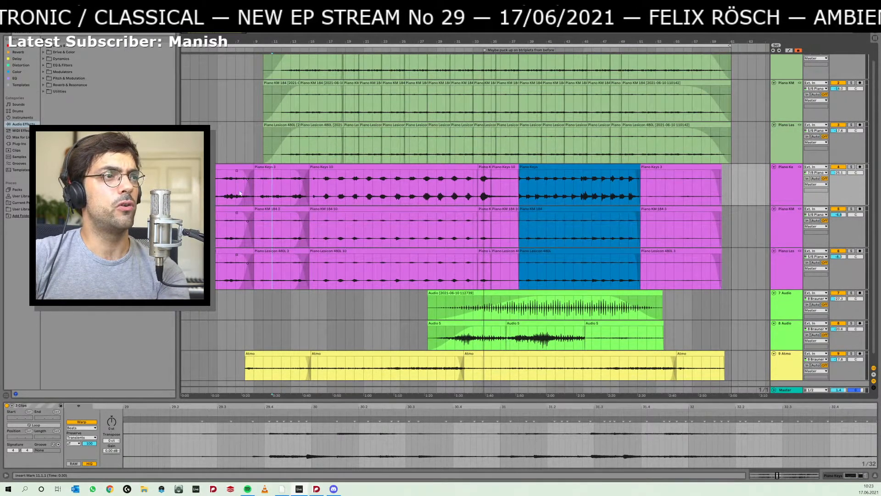
{"action": "key", "text": "space"}
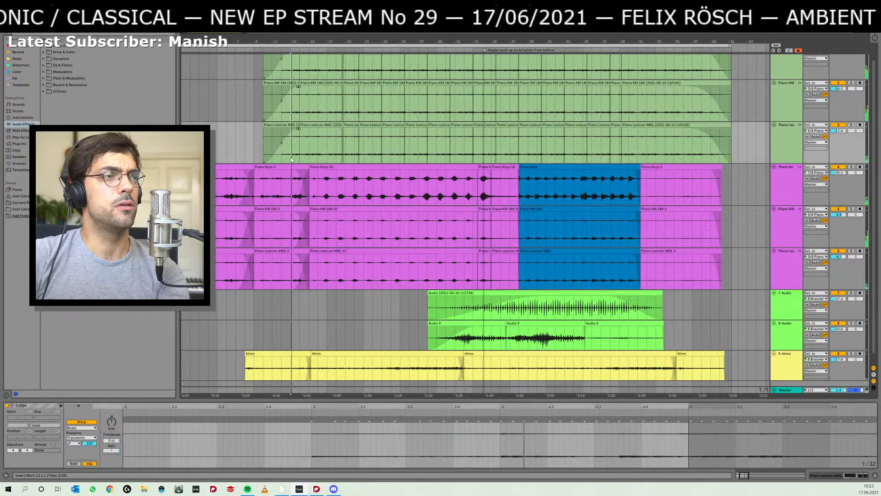
{"action": "left_click", "coordinate": [851, 83]}
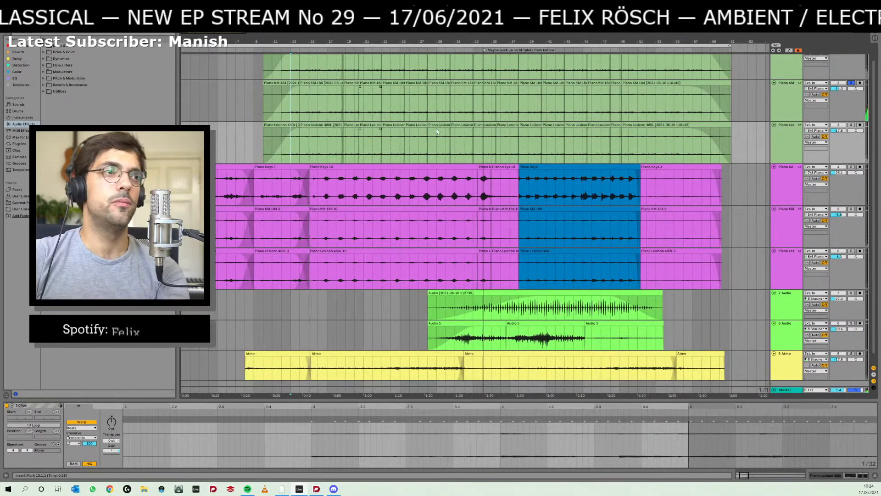
{"action": "left_click", "coordinate": [851, 83]}
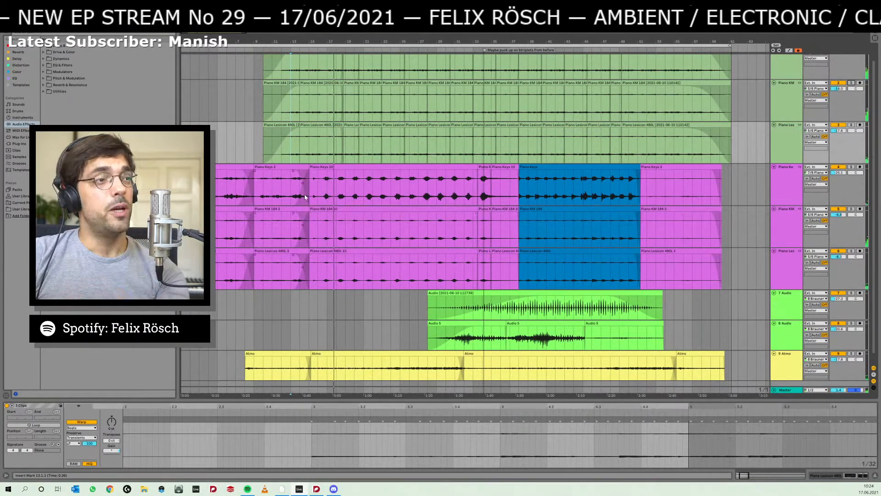
- Stop playback and select the range 5.1.1 to 8.1.1 across the three purple piano tracks
{"action": "key", "text": "space"}
{"action": "left_click_drag", "start_coordinate": [245, 192], "coordinate": [220, 191]}
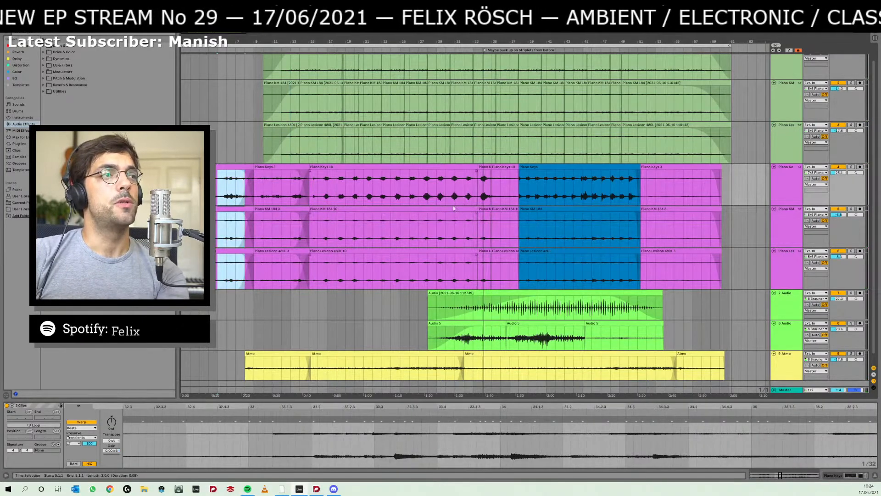
- Select the three blue piano clips and audition them from bar 38, zooming in on the section and back out
{"action": "left_click", "coordinate": [521, 207]}
{"action": "key", "text": "space"}
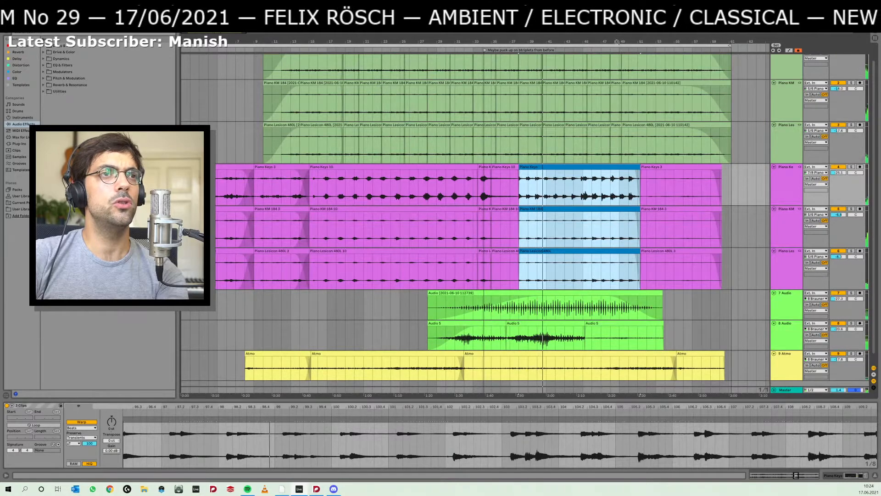
{"action": "scroll", "coordinate": [603, 91], "scroll_direction": "up", "scroll_amount": 3}
{"action": "scroll", "coordinate": [535, 128], "scroll_direction": "down", "scroll_amount": 2}
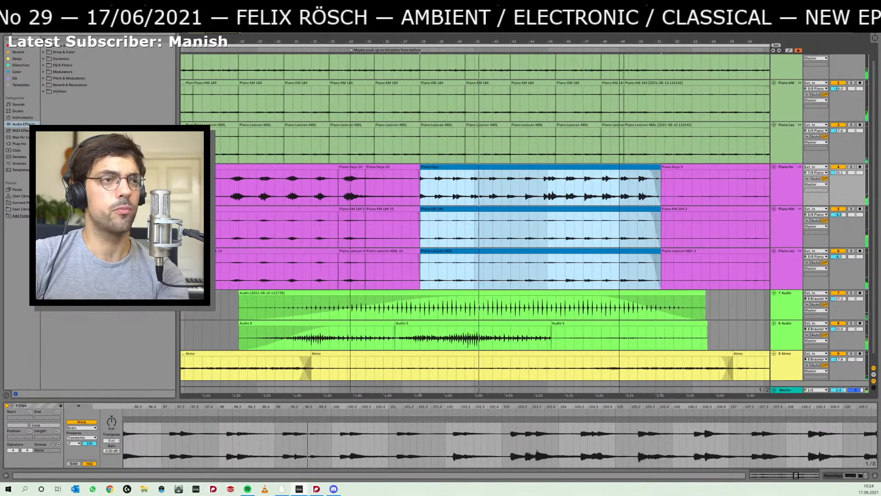
{"action": "key", "text": "space"}
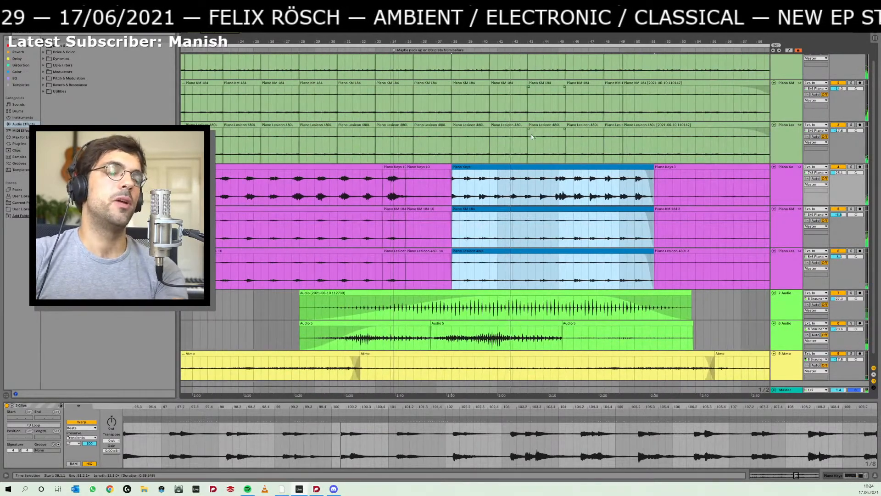
{"action": "left_click_drag", "start_coordinate": [457, 42], "coordinate": [457, 37]}
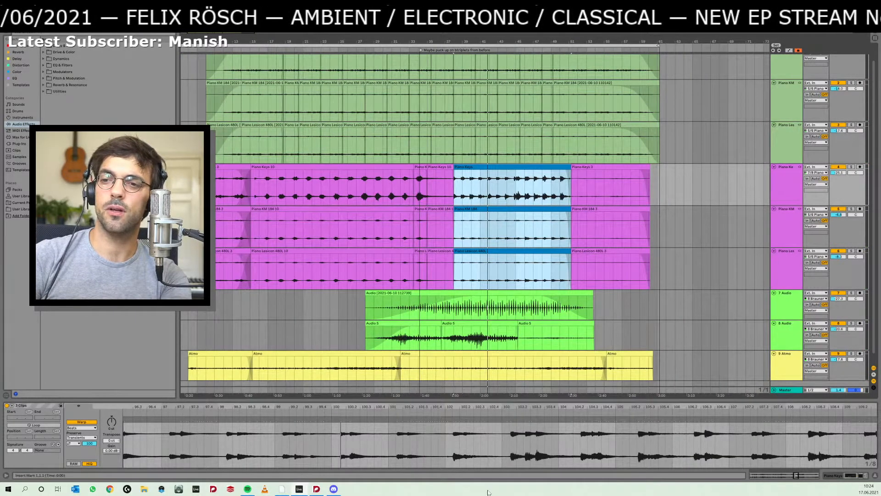
- Switch to Chrome, search Google for "kollage english", highlight the translated word, and return to the Ableton Live arrangement
{"action": "key", "text": "super+3"}
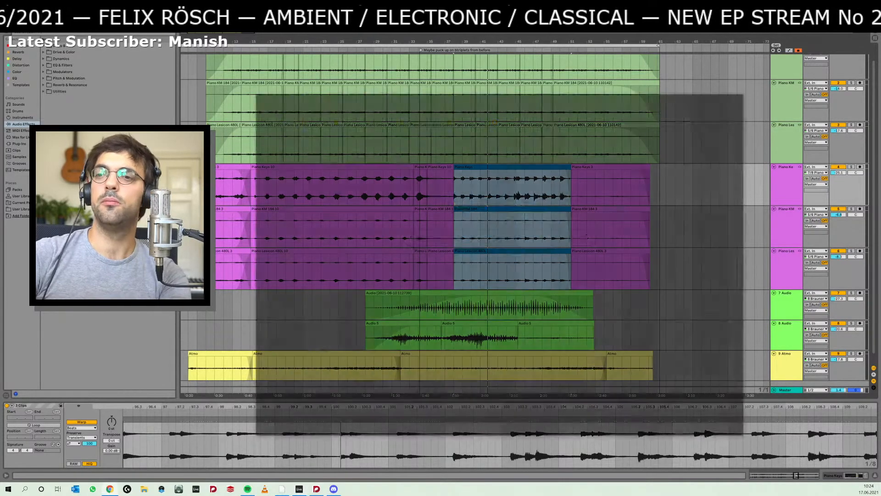
{"action": "type", "text": "kollage english"}
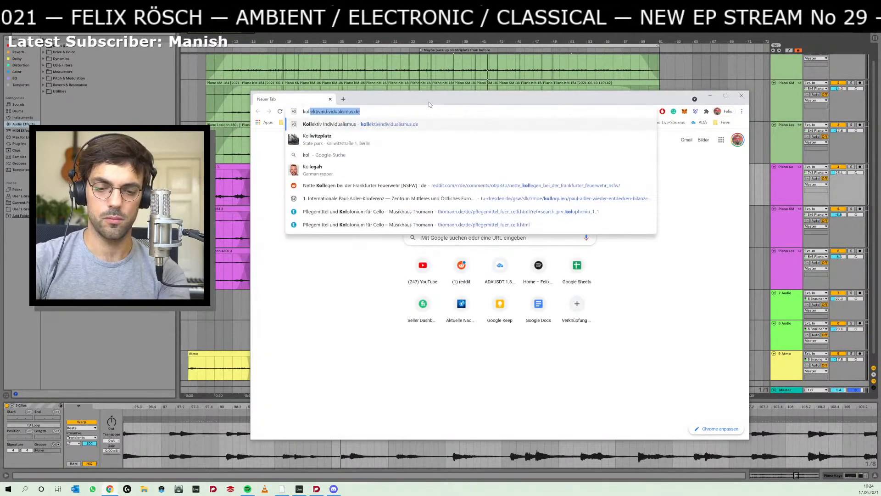
{"action": "key", "text": "Return"}
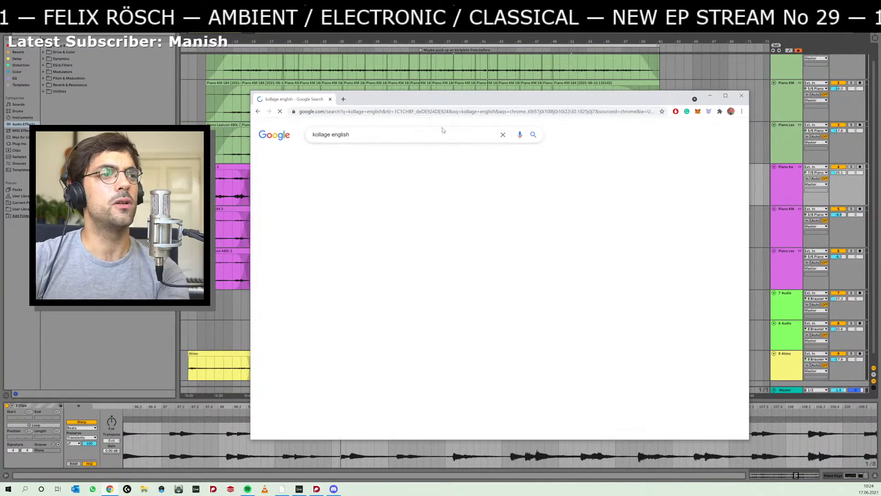
{"action": "double_click", "coordinate": [473, 229]}
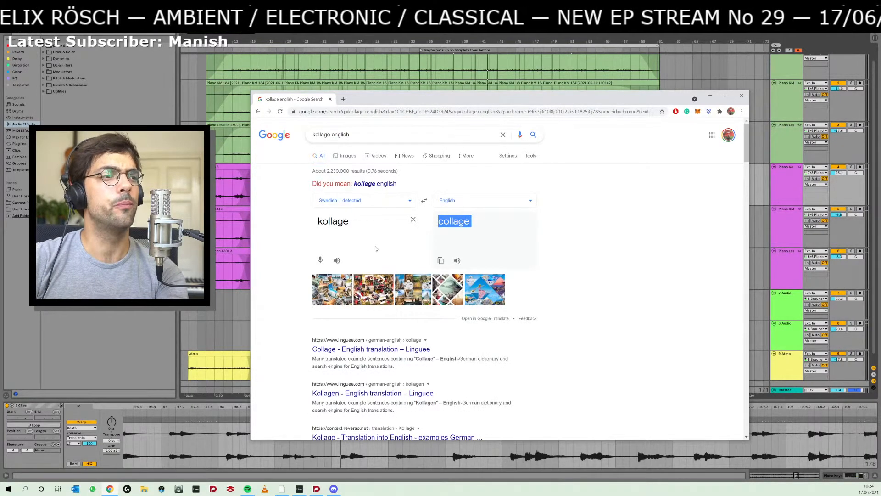
{"action": "left_click", "coordinate": [382, 76]}
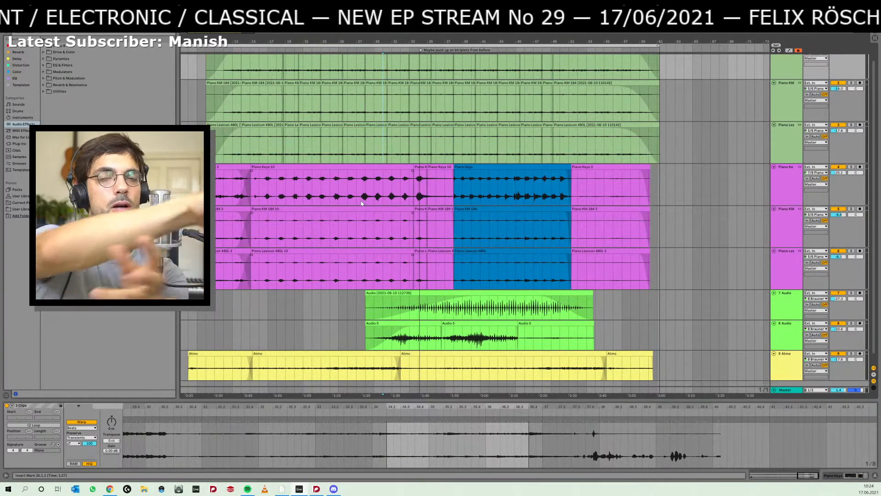
- Place the insert marker at 31.1.1 in the purple piano part, and select the three blue piano clips
{"action": "left_click", "coordinate": [392, 235]}
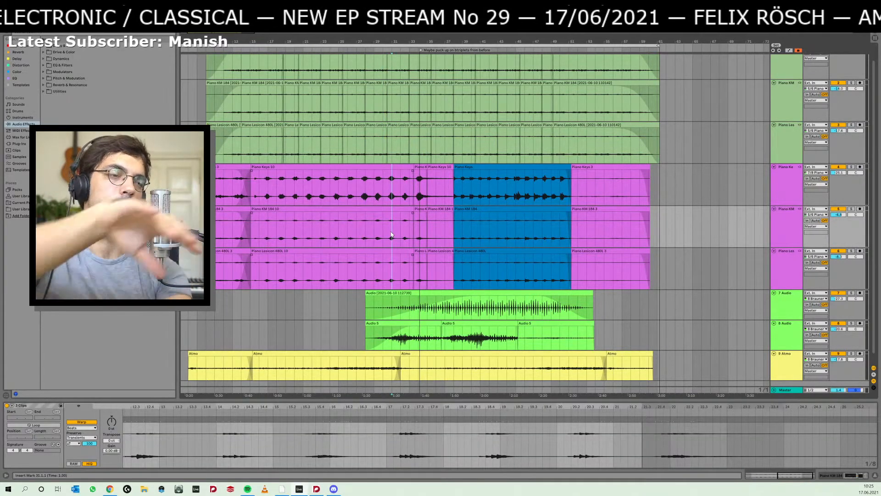
{"action": "left_click", "coordinate": [451, 242]}
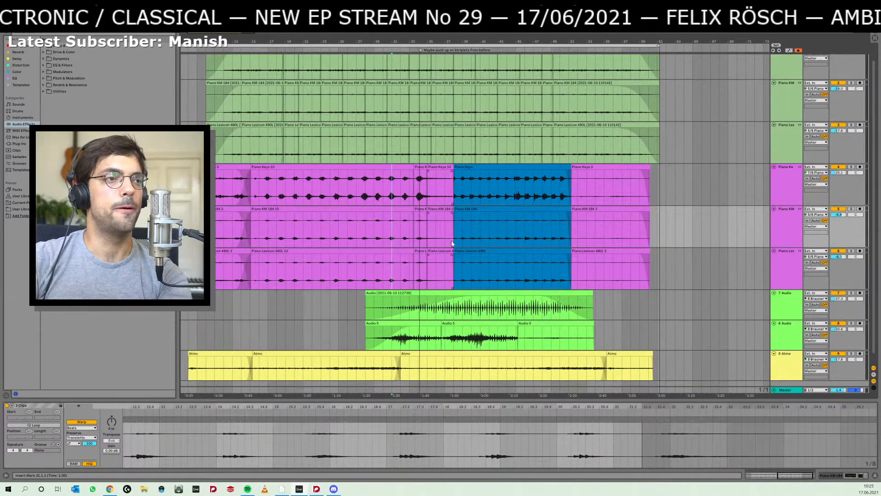
{"action": "left_click", "coordinate": [387, 271]}
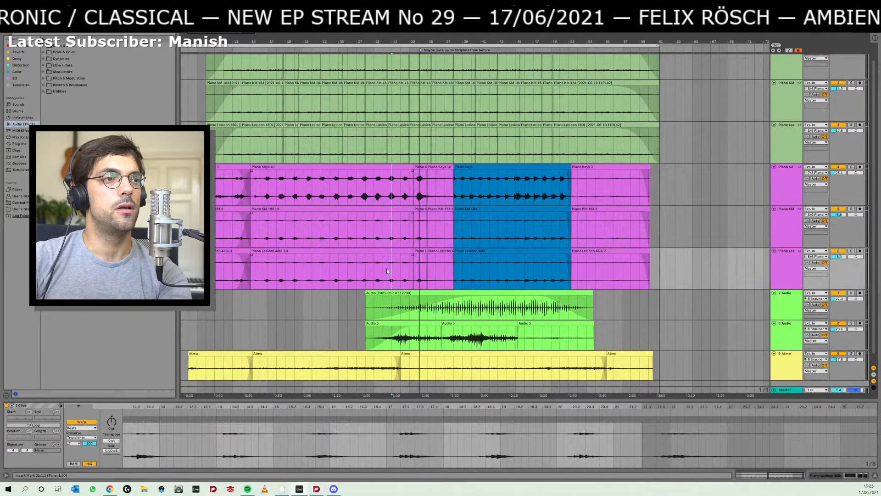
{"action": "left_click", "coordinate": [457, 165]}
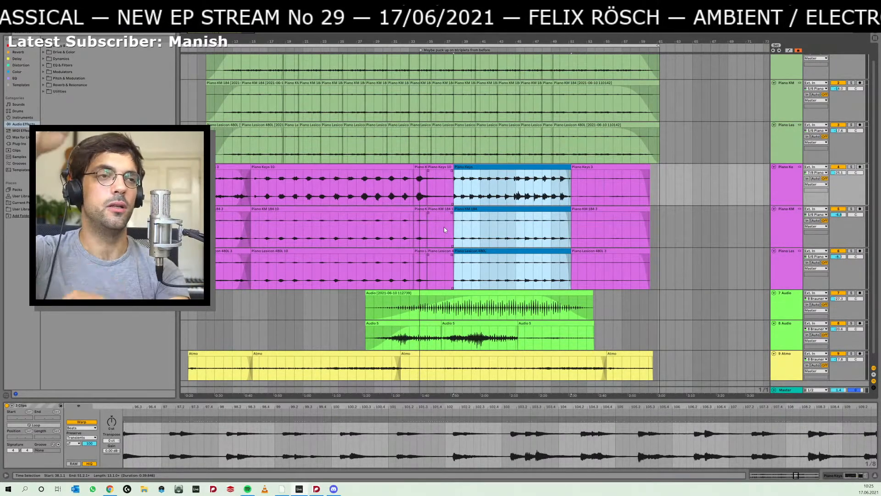
- Play from 32.1.1 and select the range 36.1.1 to 38.1.1 across the three purple piano tracks
{"action": "left_click", "coordinate": [401, 233]}
{"action": "key", "text": "space"}
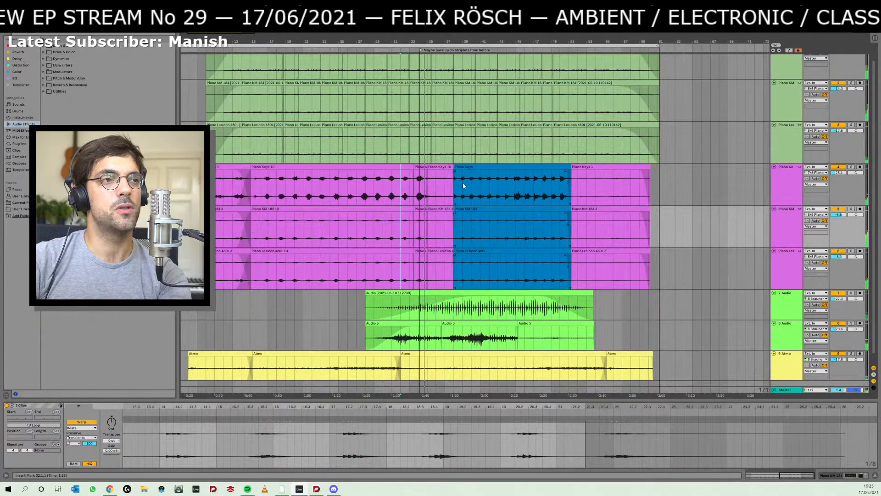
{"action": "left_click_drag", "start_coordinate": [435, 186], "coordinate": [454, 190]}
- Raise the volume of the yellow Atmo track and solo it
{"action": "scroll", "coordinate": [525, 305], "scroll_direction": "down", "scroll_amount": 1}
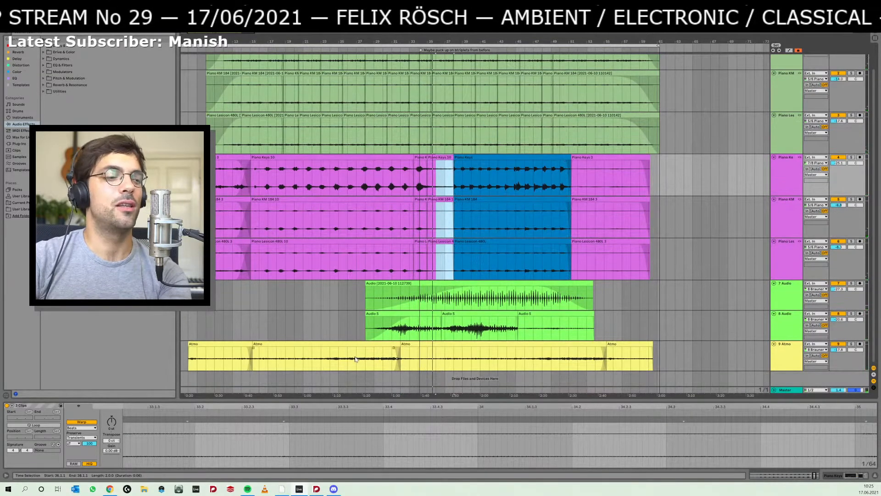
{"action": "left_click", "coordinate": [471, 359]}
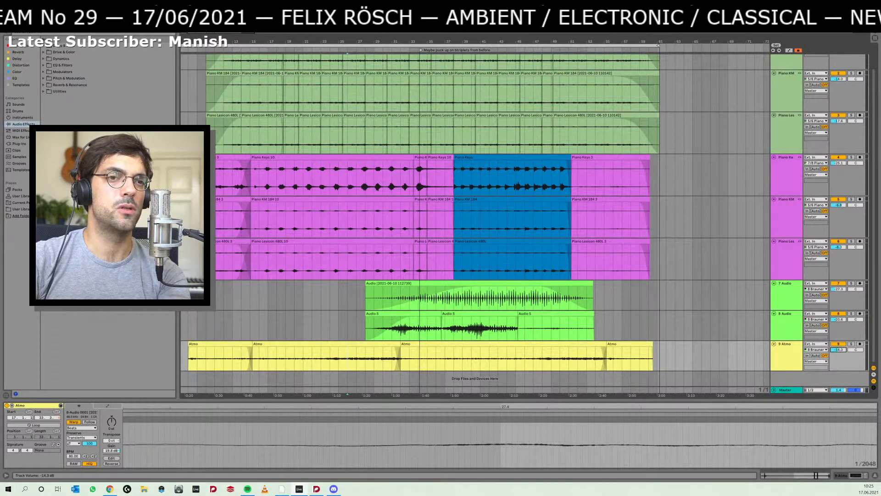
{"action": "left_click_drag", "start_coordinate": [839, 350], "coordinate": [838, 342]}
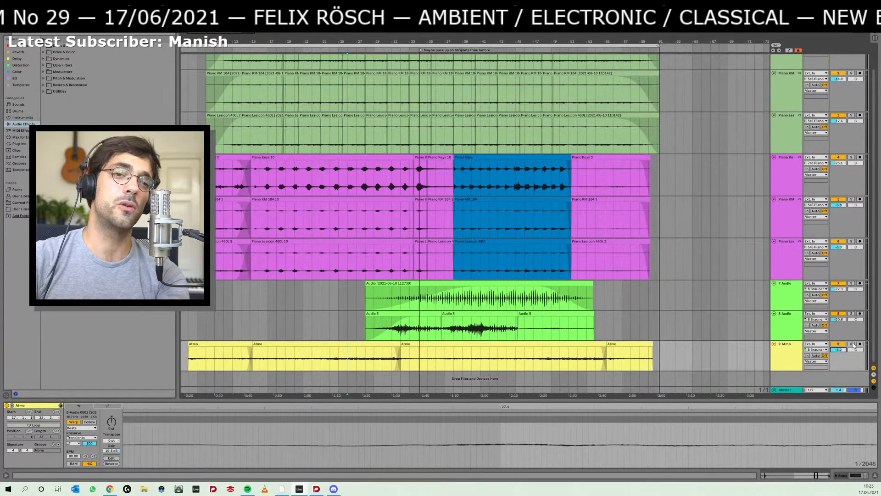
{"action": "left_click", "coordinate": [851, 344]}
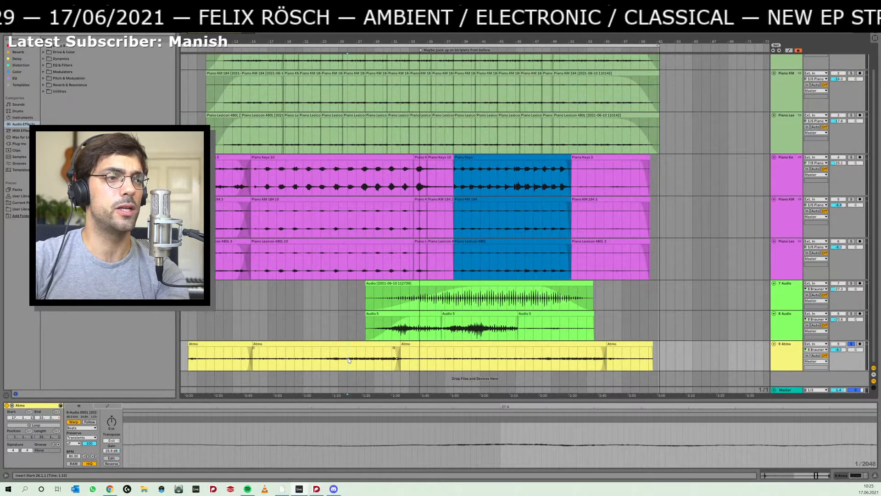
- Audition the soloed Atmo track from bars 22, 49 and 27, and unsolo it during playback
{"action": "key", "text": "space"}
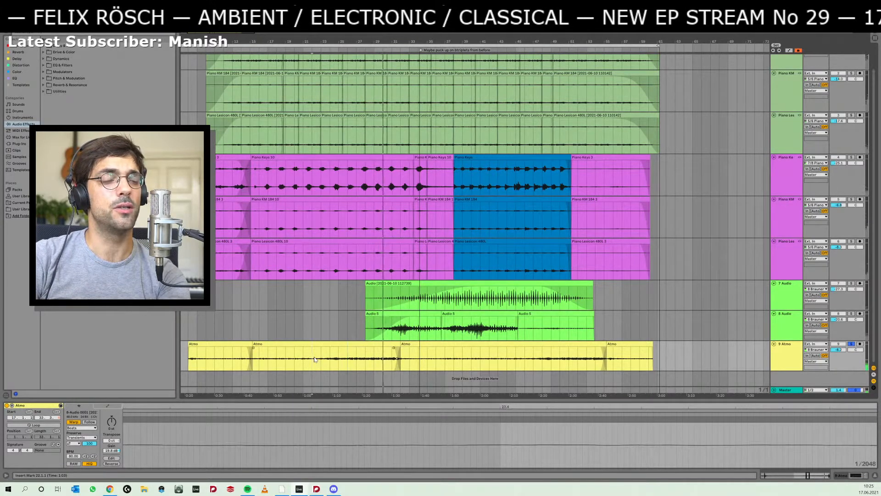
{"action": "key", "text": "space"}
{"action": "key", "text": "space"}
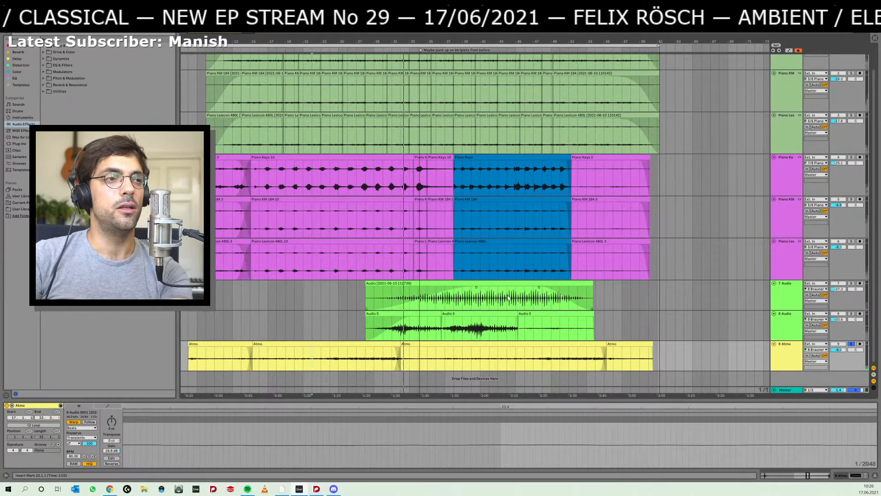
{"action": "left_click", "coordinate": [552, 361]}
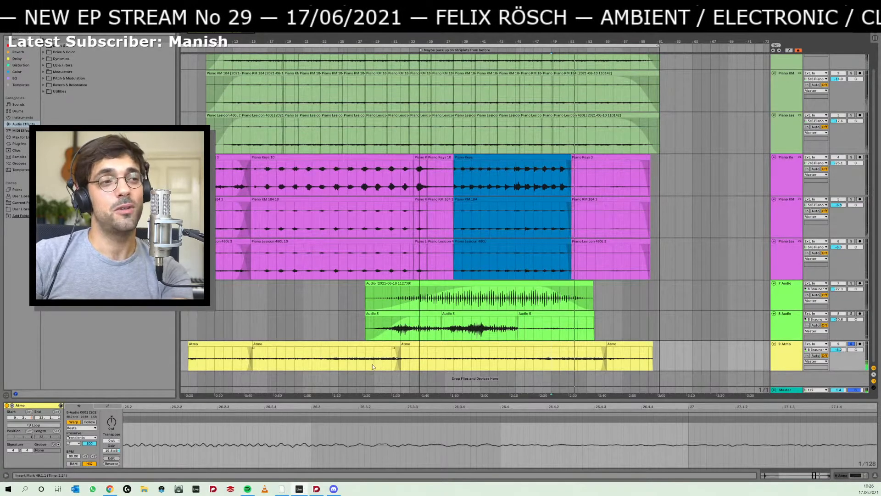
{"action": "left_click", "coordinate": [359, 361]}
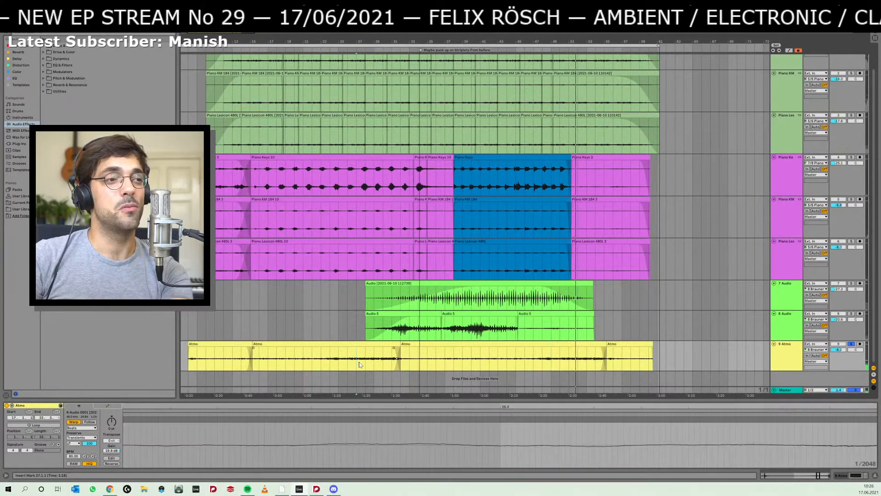
{"action": "left_click", "coordinate": [851, 345]}
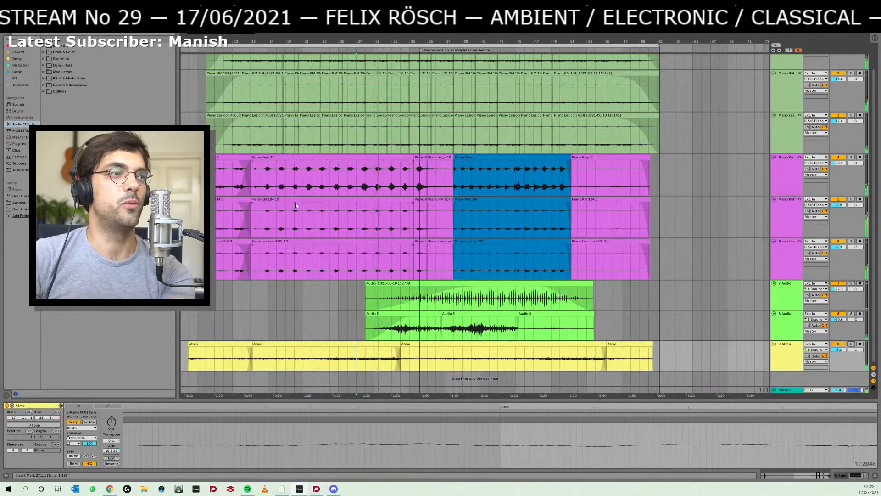
- Listen to the full mix through the purple piano part, place the insert marker at 32.1.1, and select the blue piano clips
{"action": "scroll", "coordinate": [364, 212], "scroll_direction": "left", "scroll_amount": 3}
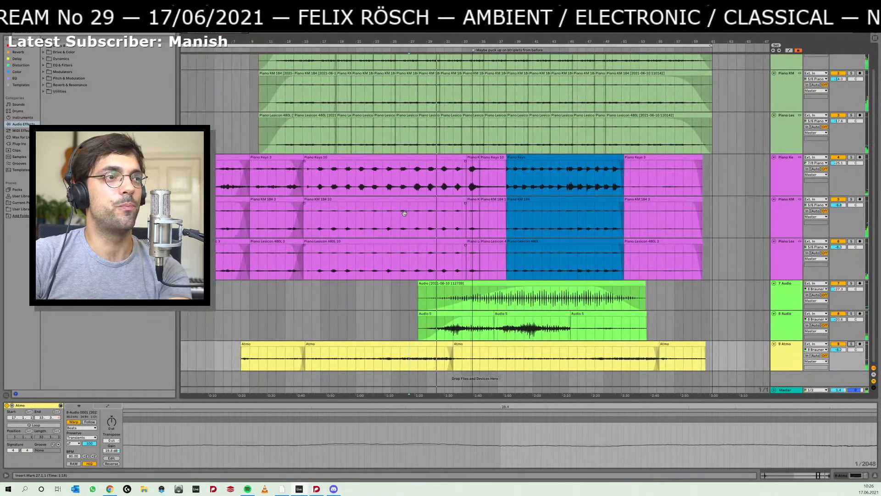
{"action": "scroll", "coordinate": [452, 213], "scroll_direction": "right", "scroll_amount": 3}
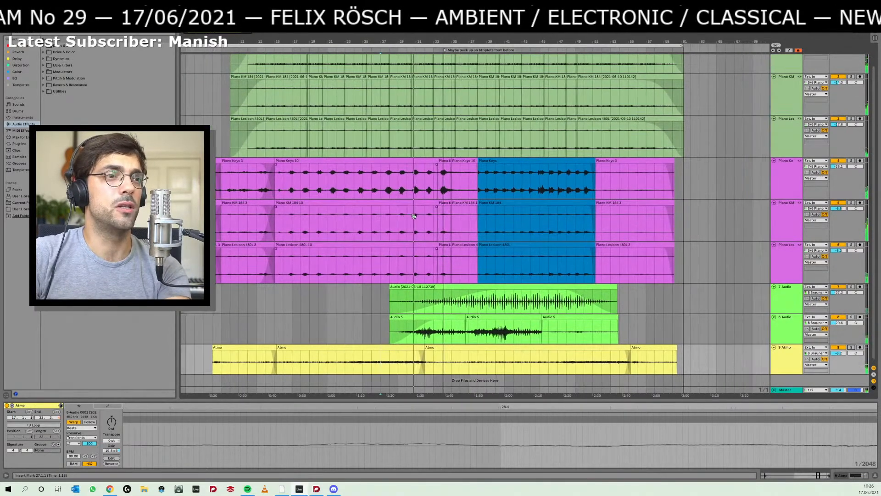
{"action": "left_click", "coordinate": [423, 261]}
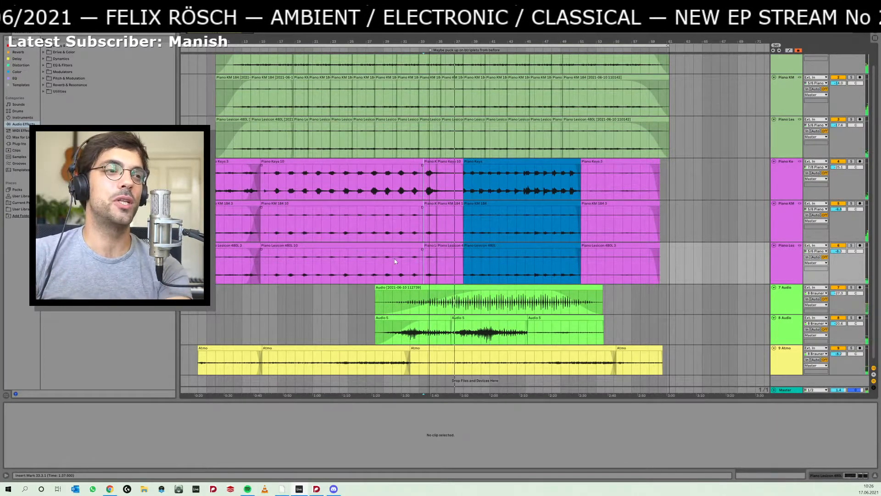
{"action": "left_click", "coordinate": [410, 260]}
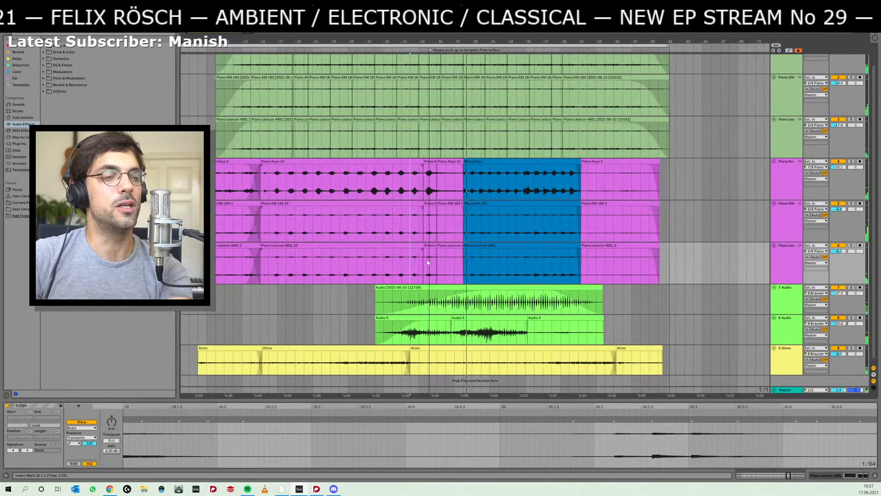
{"action": "left_click", "coordinate": [470, 248]}
{"action": "left_click", "coordinate": [473, 245]}
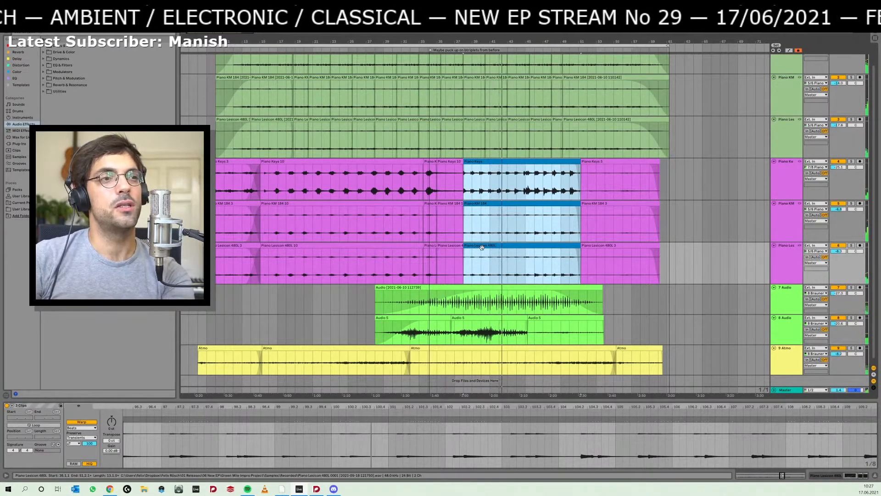
- Replay the transition into the blue piano clips from 36.1.1, and reselect those clips during playback
{"action": "left_click", "coordinate": [445, 262]}
{"action": "key", "text": "space"}
{"action": "key", "text": "space"}
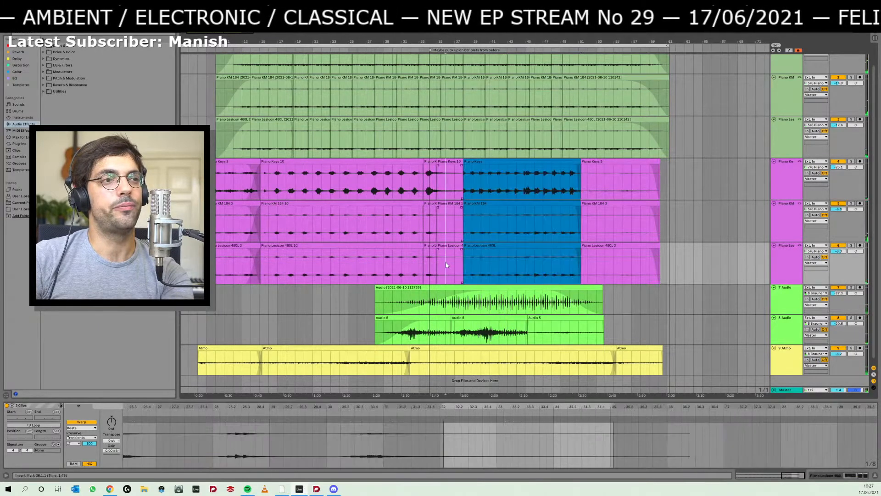
{"action": "left_click", "coordinate": [490, 247]}
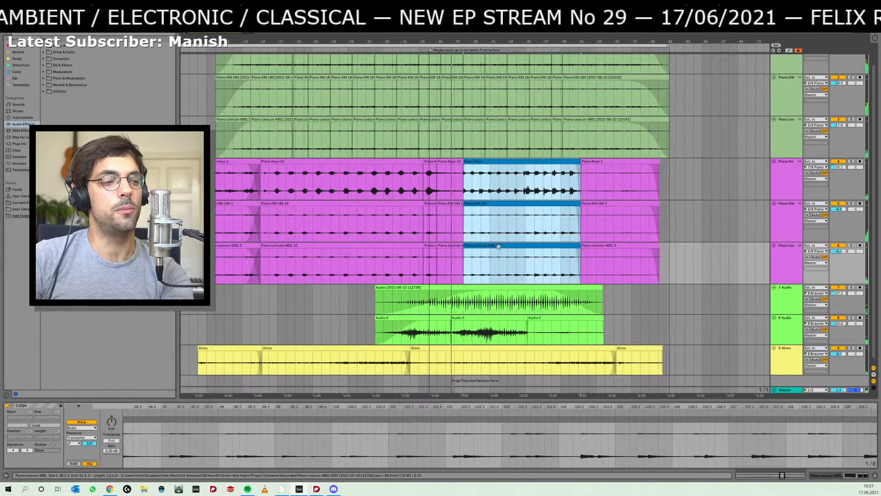
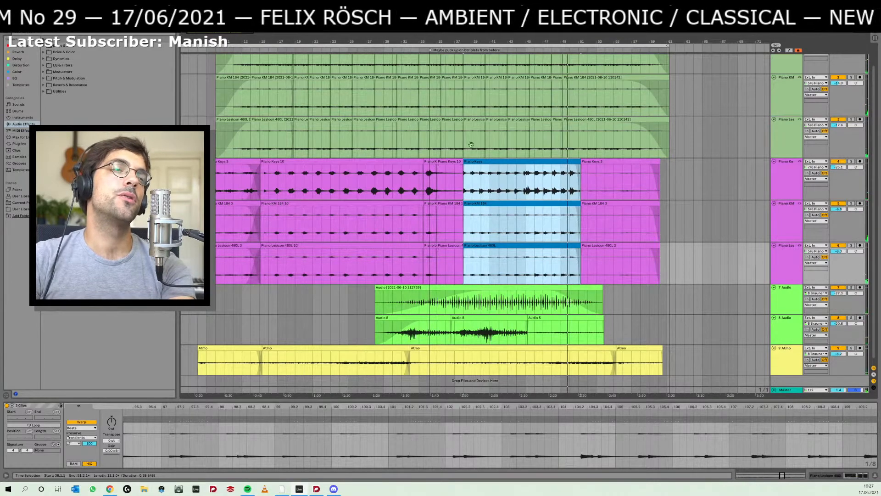
- Audition the purple piano part from 32.1.1 and select the blue piano clips during playback
{"action": "left_click_drag", "start_coordinate": [479, 42], "coordinate": [479, 75]}
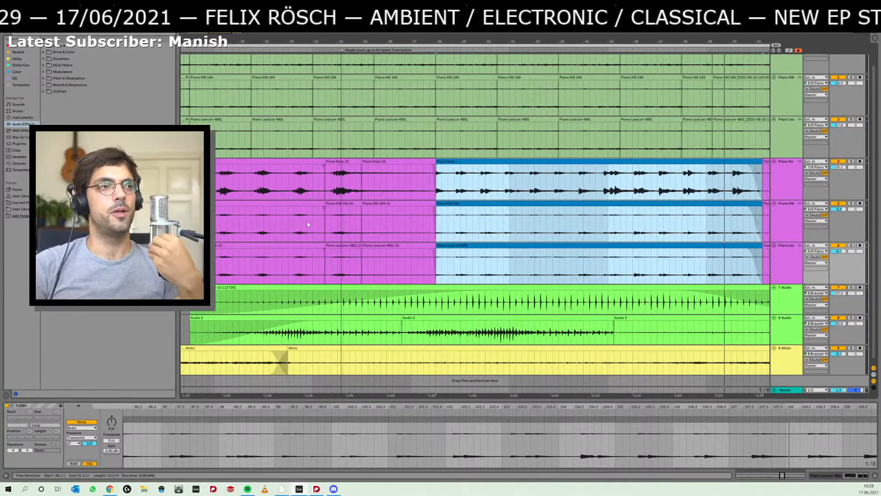
{"action": "left_click", "coordinate": [285, 222]}
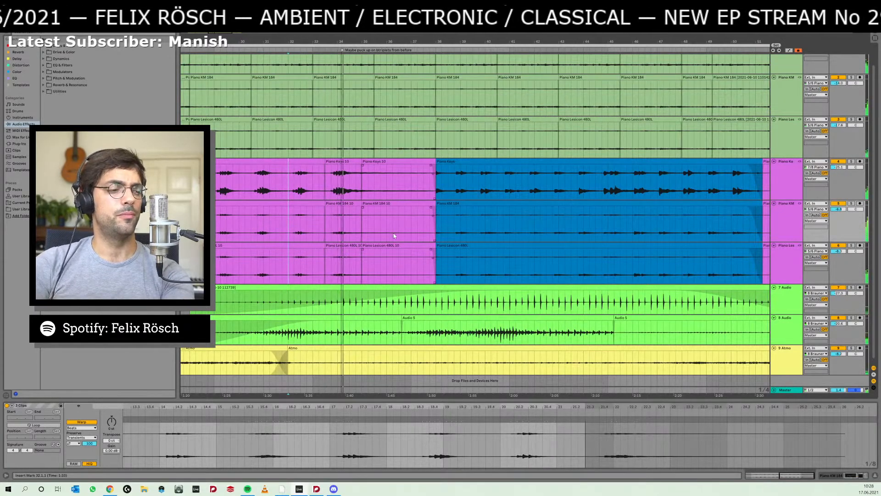
{"action": "left_click", "coordinate": [449, 202]}
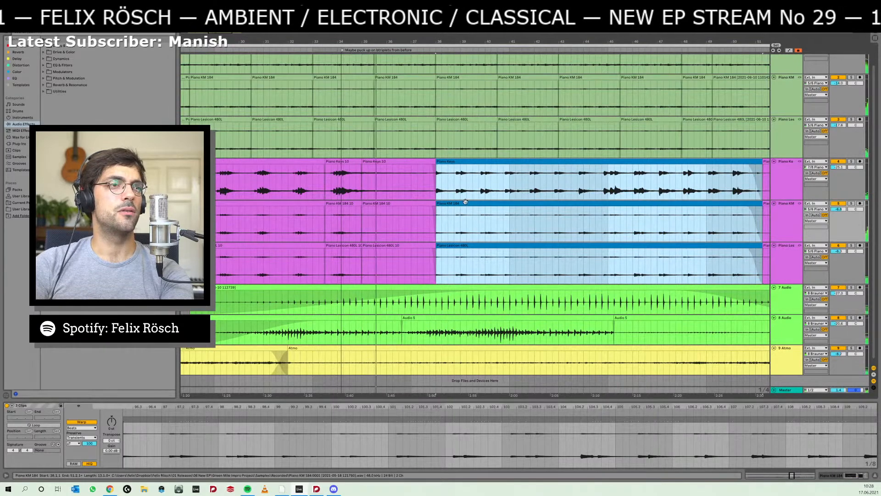
- Mark the purple piano passage leading up to the blue clips across all three tracks, and reselect the blue piano clips
{"action": "left_click_drag", "start_coordinate": [512, 42], "coordinate": [512, 26]}
{"action": "left_click", "coordinate": [376, 216]}
{"action": "left_click_drag", "start_coordinate": [408, 194], "coordinate": [452, 208]}
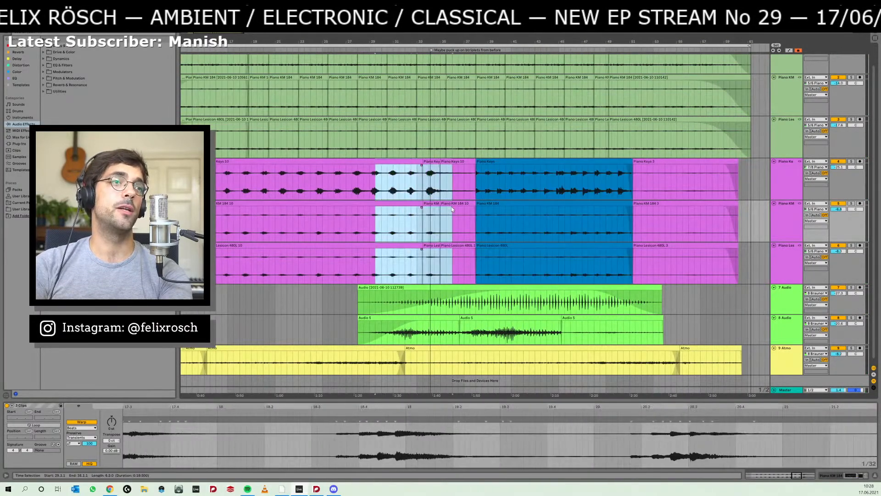
{"action": "left_click", "coordinate": [498, 162]}
{"action": "left_click", "coordinate": [499, 167]}
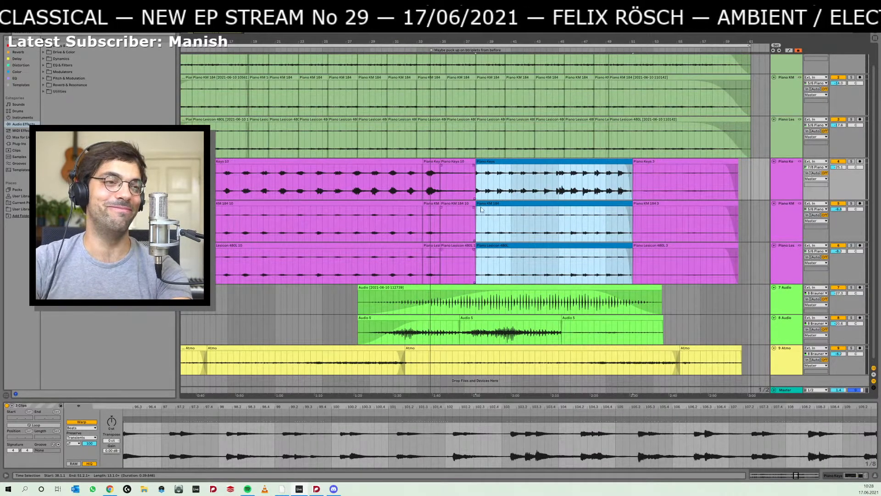
- Play from 31.3.1 into the blue piano clips, selecting the short purple clips just before them, and reset the insert marker to 30.1.1
{"action": "left_click", "coordinate": [398, 259]}
{"action": "key", "text": "space"}
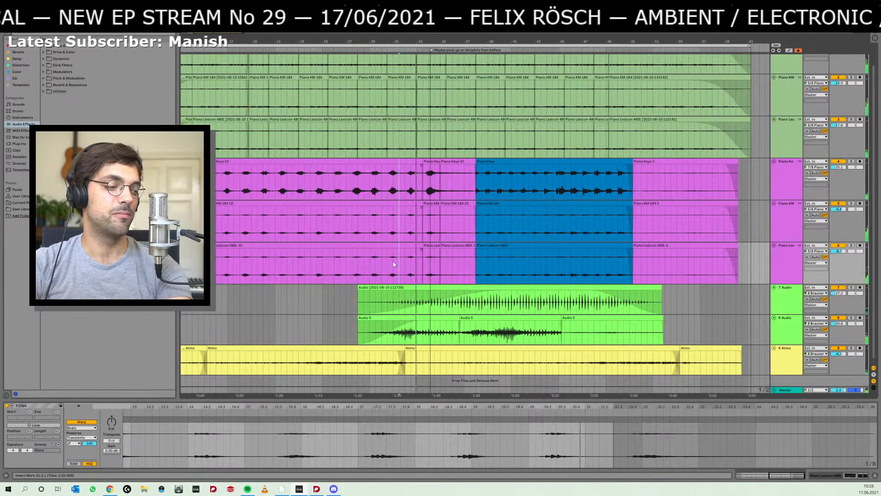
{"action": "left_click", "coordinate": [448, 246]}
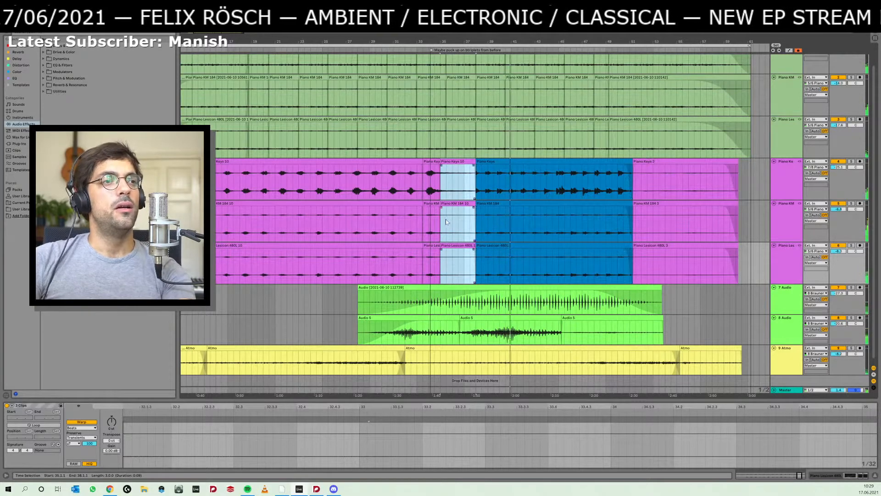
{"action": "left_click", "coordinate": [383, 224]}
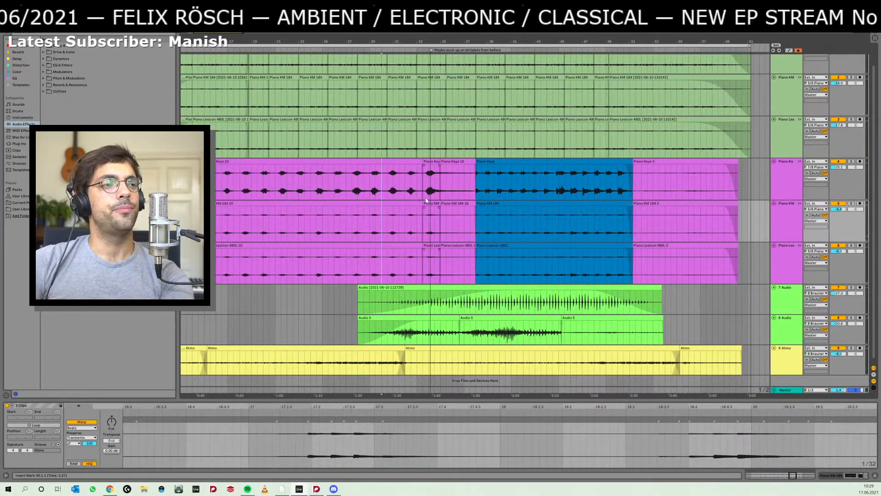
- Switch to the Dorico score, play it from the E3–G3 chord at bar 65, and examine the passage through bar 78
{"action": "key", "text": "alt+Tab"}
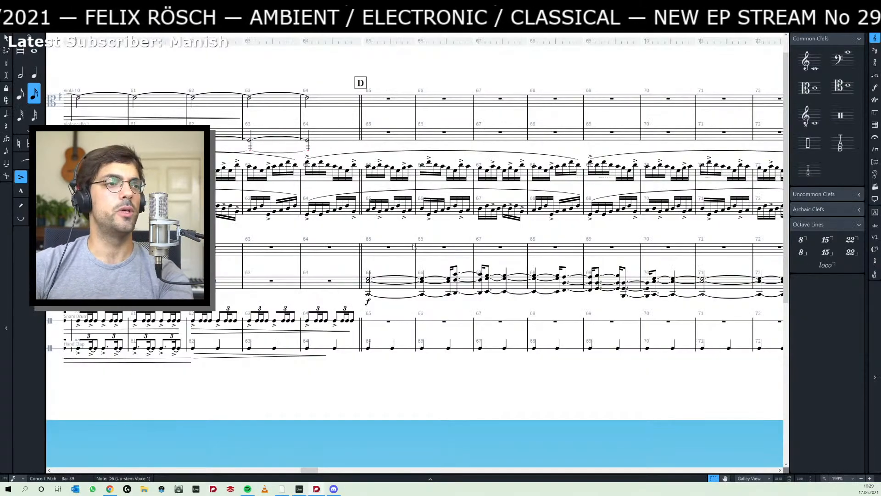
{"action": "left_click_drag", "start_coordinate": [319, 276], "coordinate": [352, 277]}
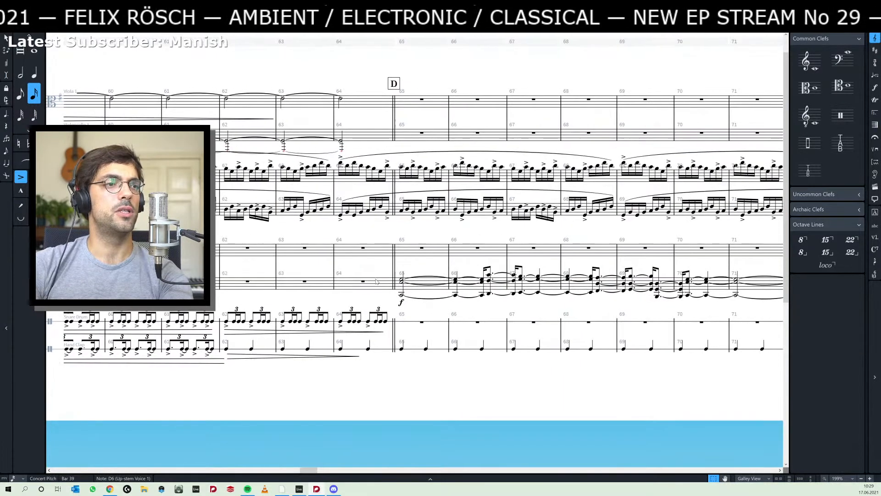
{"action": "left_click", "coordinate": [399, 282]}
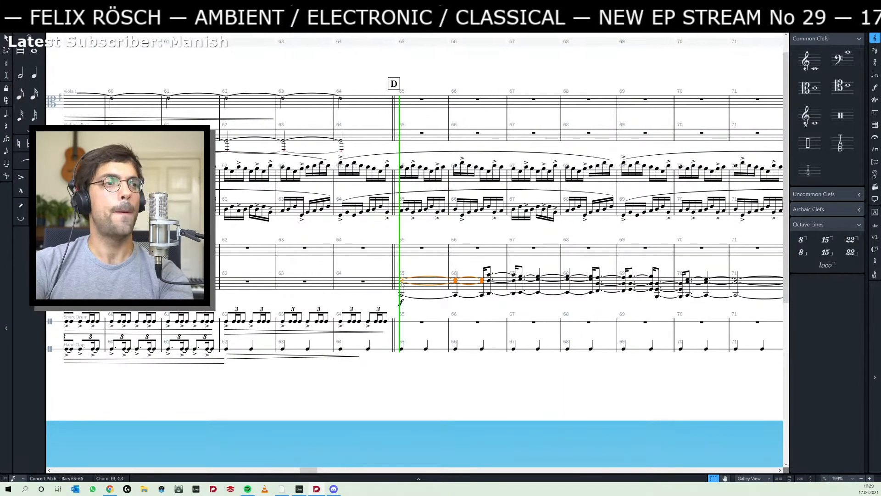
{"action": "key", "text": "space"}
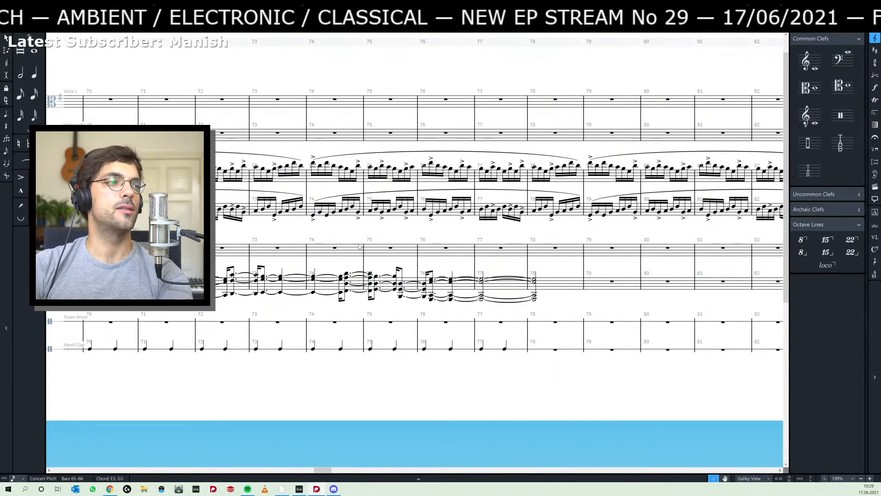
{"action": "left_click_drag", "start_coordinate": [172, 266], "coordinate": [452, 267]}
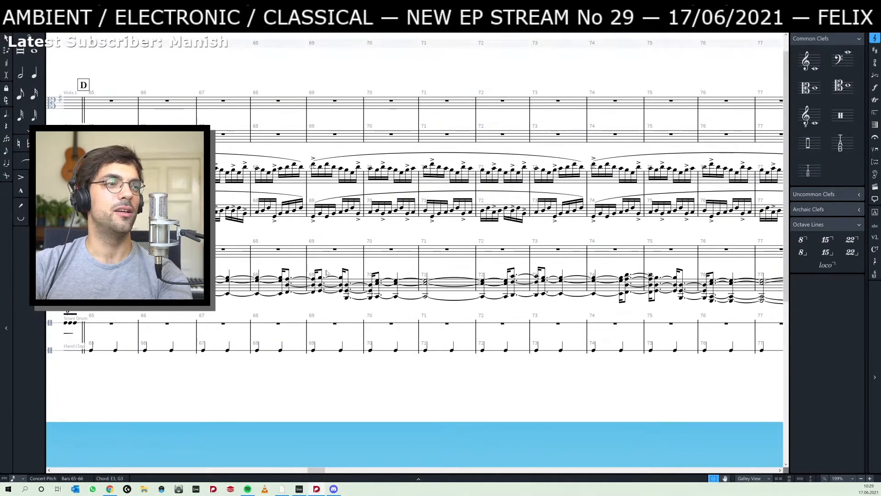
{"action": "left_click_drag", "start_coordinate": [272, 265], "coordinate": [328, 273]}
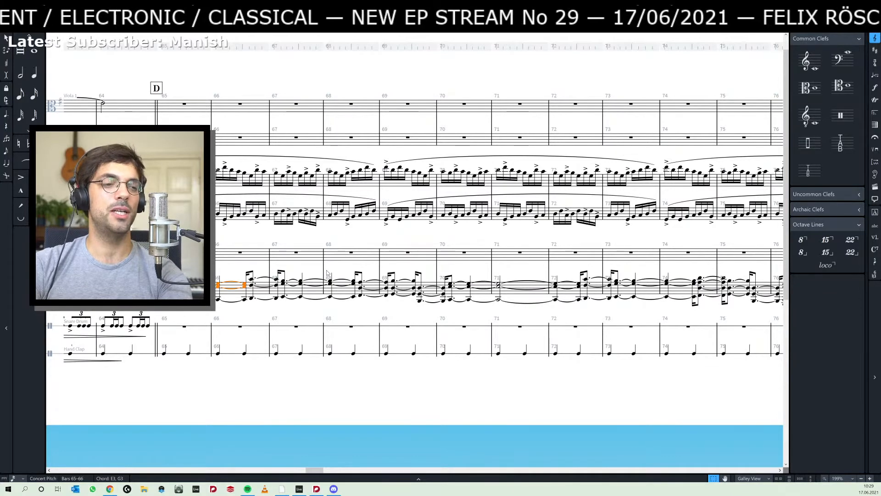
- Switch back to Ableton Live and audition the arrangement from 30.1.1
{"action": "key", "text": "alt+Tab"}
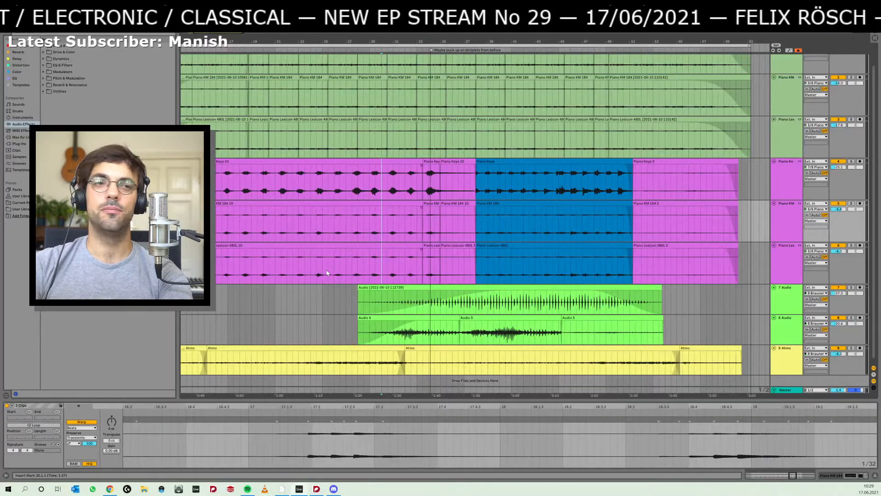
{"action": "key", "text": "space"}
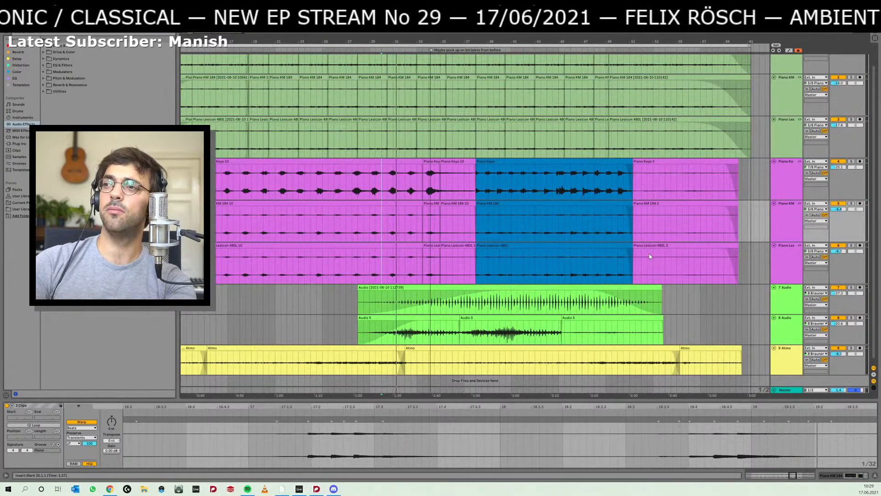
- Bring the Discord window into view to read the general channel, and move it away again
{"action": "left_click_drag", "start_coordinate": [880, 18], "coordinate": [423, 92]}
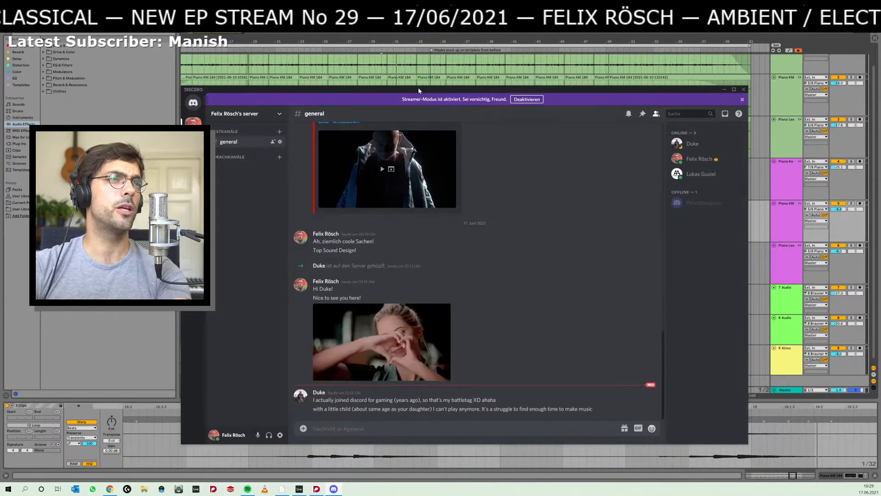
{"action": "left_click_drag", "start_coordinate": [418, 90], "coordinate": [448, 73]}
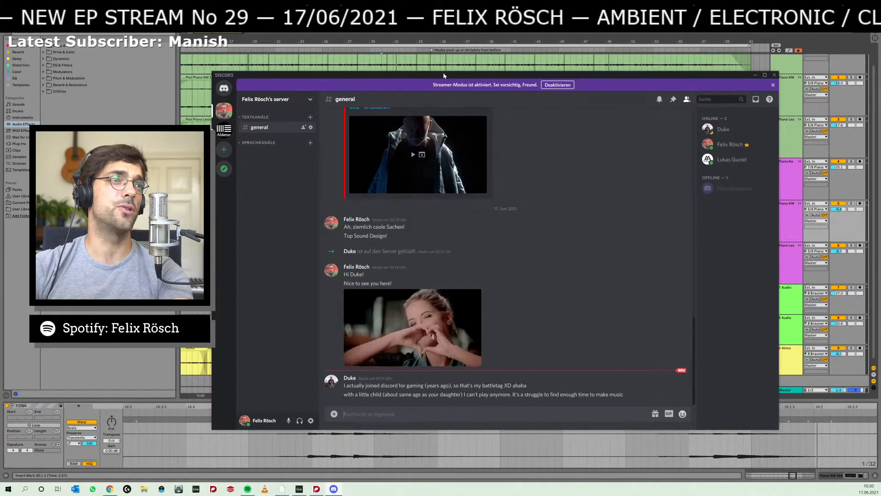
{"action": "left_click_drag", "start_coordinate": [444, 75], "coordinate": [880, 69]}
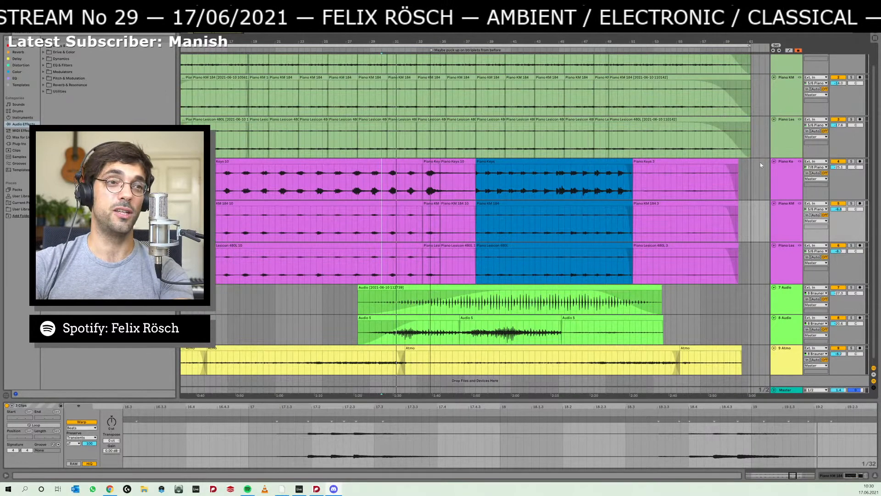
- Audition the full mix into the blue piano clips from 28.1.1 and again from 31.3.1
{"action": "left_click", "coordinate": [357, 274]}
{"action": "key", "text": "space"}
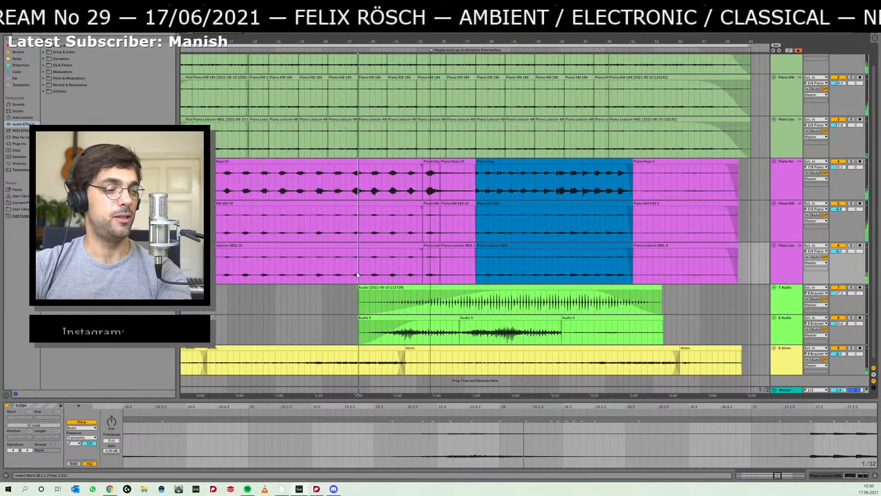
{"action": "left_click", "coordinate": [399, 270]}
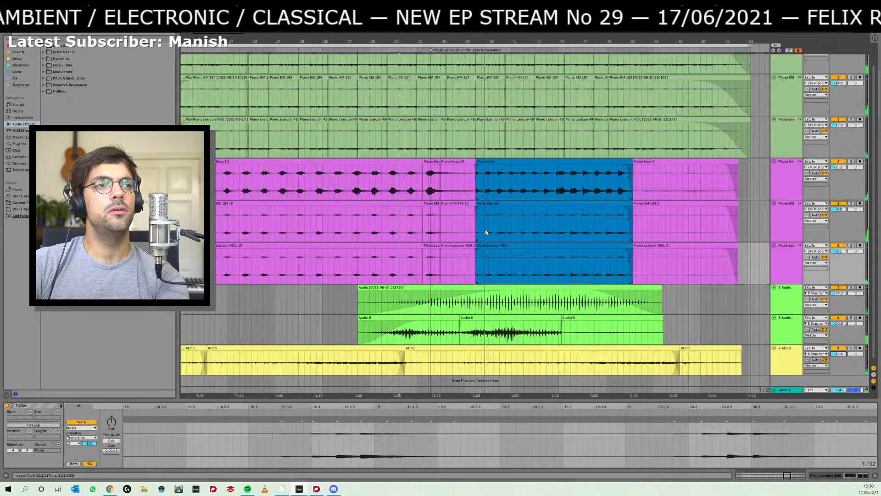
{"action": "left_click_drag", "start_coordinate": [508, 42], "coordinate": [468, 38]}
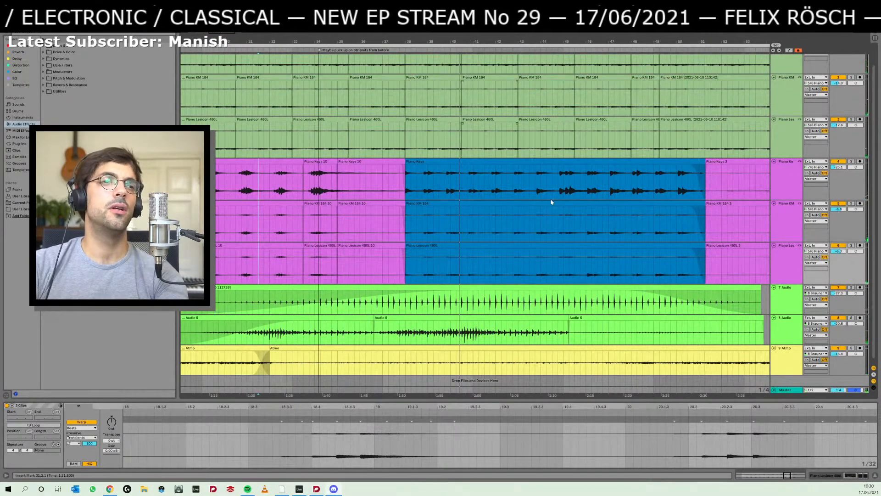
- Switch to the Dorico score, replay it from rehearsal mark D, and select the rest in bar 70
{"action": "key", "text": "alt+Tab"}
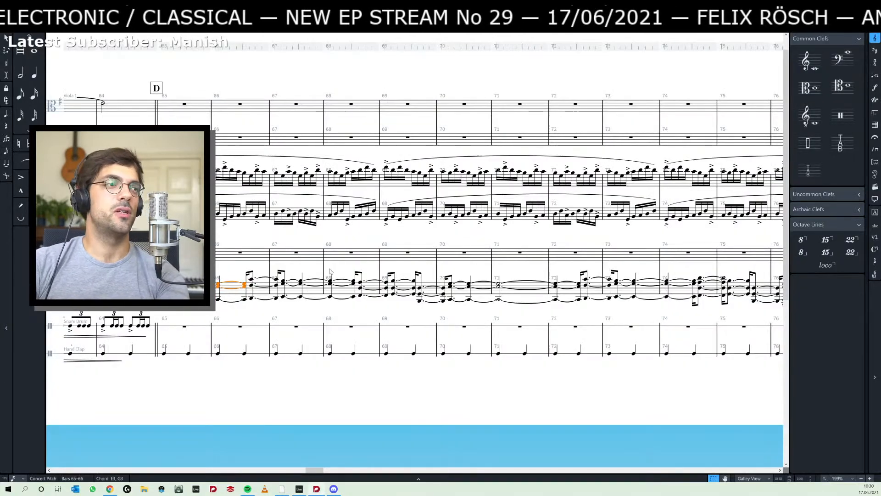
{"action": "left_click_drag", "start_coordinate": [180, 271], "coordinate": [230, 274]}
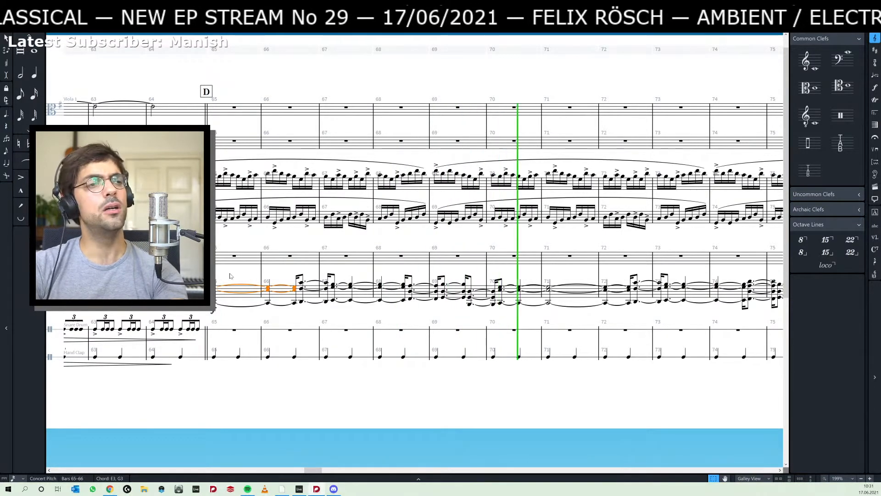
{"action": "key", "text": "space"}
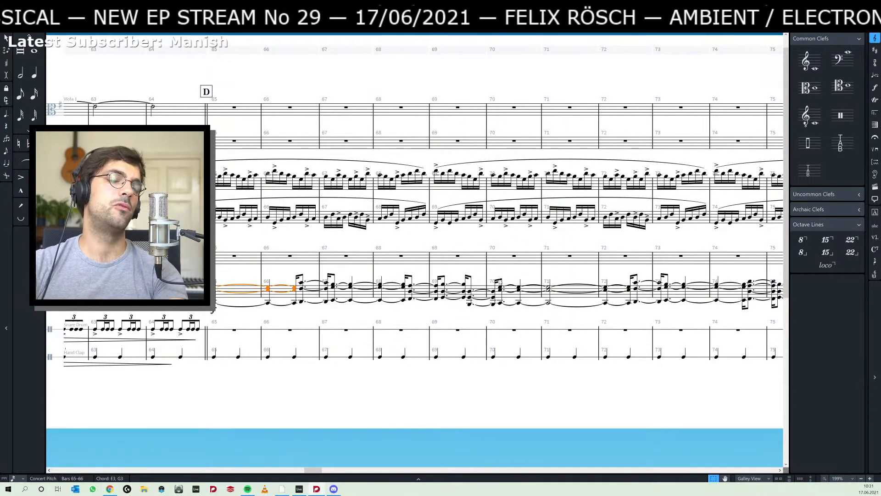
{"action": "left_click", "coordinate": [534, 269]}
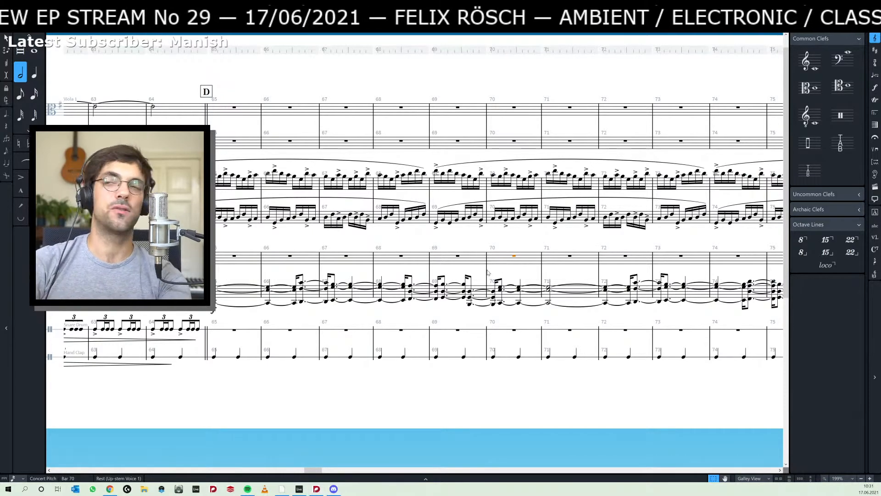
- Switch to Ableton Live to select the blue piano clips, and return to the Dorico score
{"action": "key", "text": "alt+Tab"}
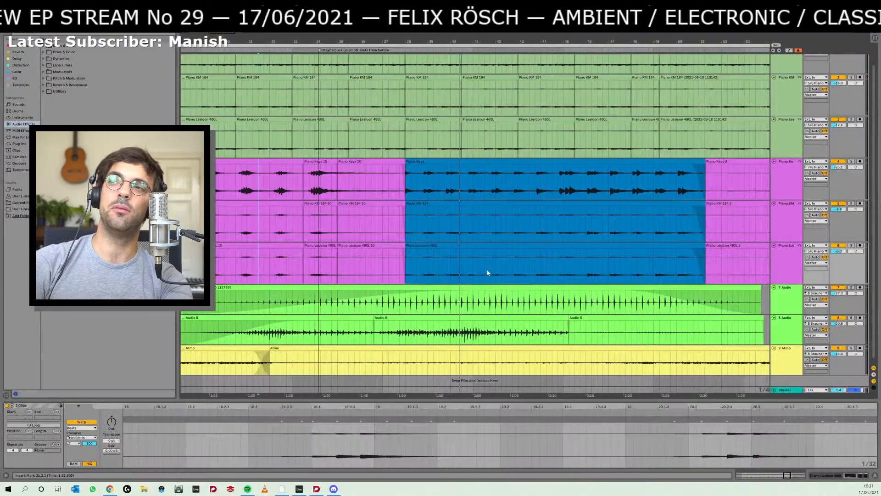
{"action": "left_click", "coordinate": [451, 161]}
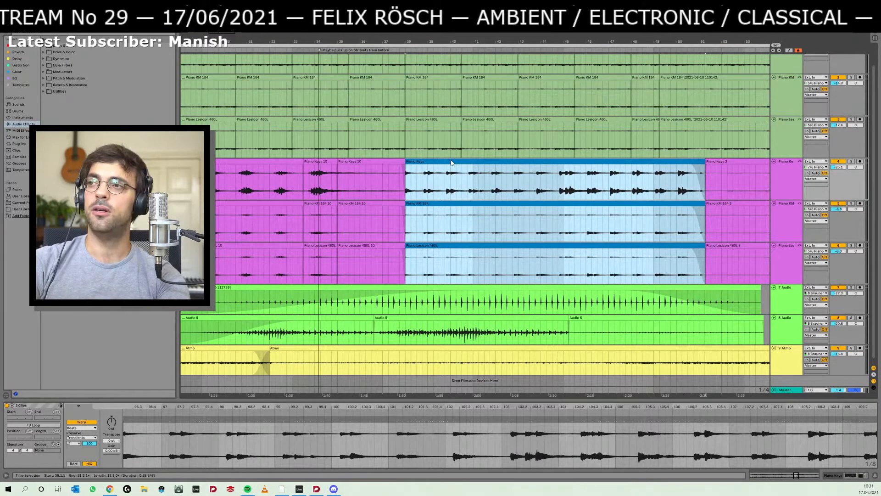
{"action": "key", "text": "alt+Tab"}
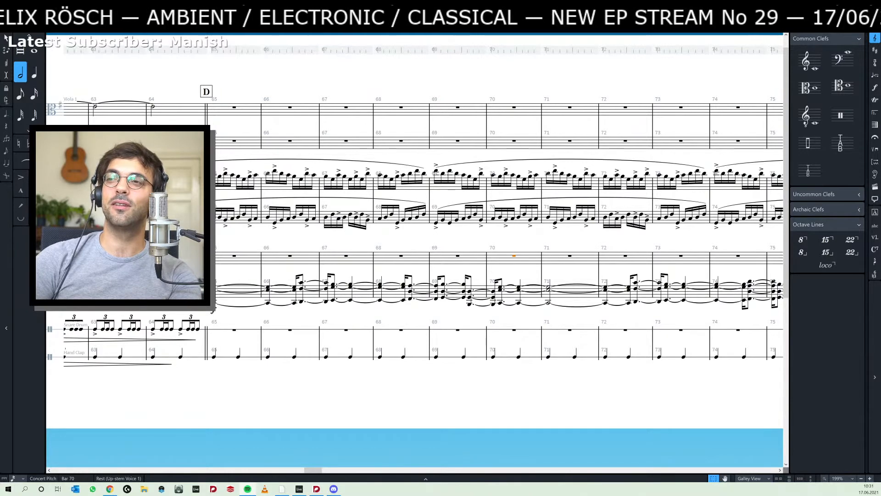
- Bring the Spotify window into view to show the Live Stream Community playlist, and move it away again
{"action": "left_click_drag", "start_coordinate": [880, 64], "coordinate": [255, 53]}
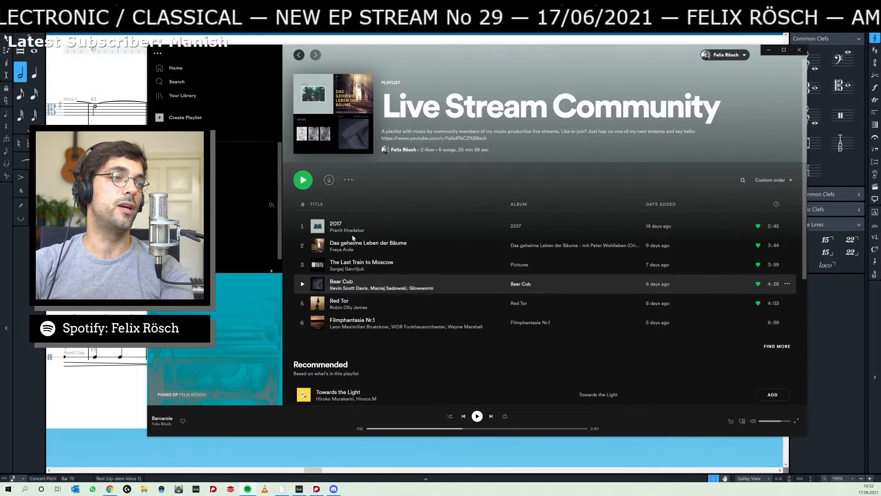
{"action": "mouse_move", "coordinate": [254, 51]}
{"action": "left_mouse_down"}
{"action": "mouse_move", "coordinate": [739, 78]}
{"action": "mouse_move", "coordinate": [248, 64]}
{"action": "left_mouse_up"}
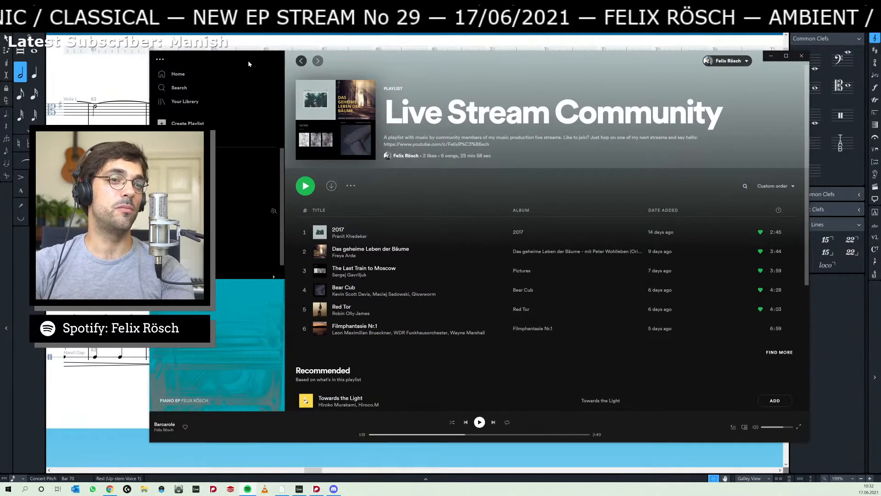
{"action": "left_click_drag", "start_coordinate": [248, 60], "coordinate": [880, 59]}
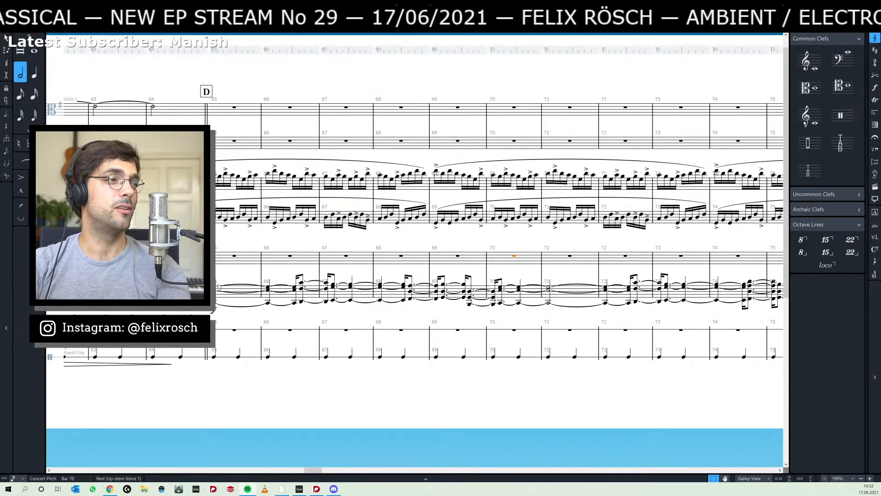
- Play the Dorico score from the C2–E3–G3 chord at bar 65, and switch back to Ableton Live
{"action": "left_click", "coordinate": [217, 289]}
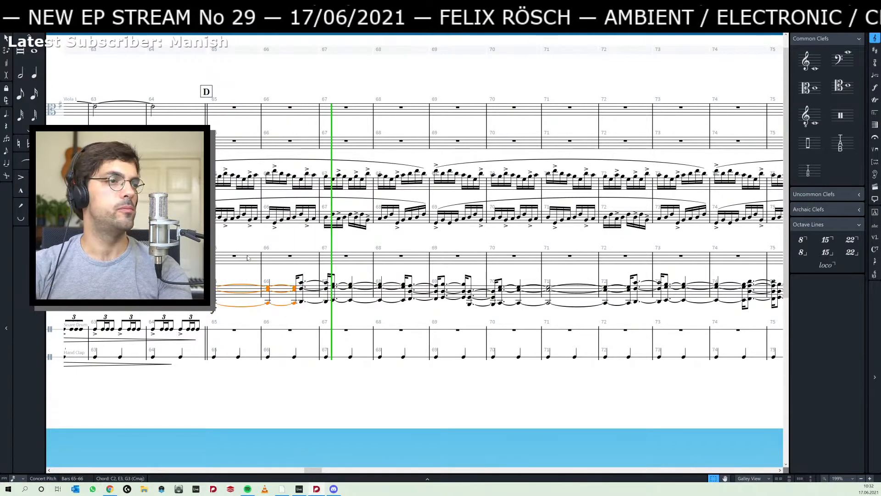
{"action": "key", "text": "space"}
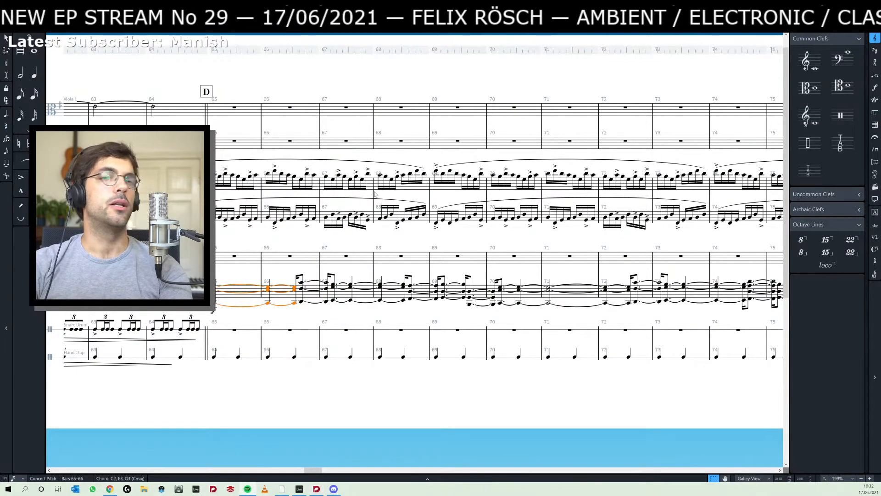
{"action": "key", "text": "alt+Tab"}
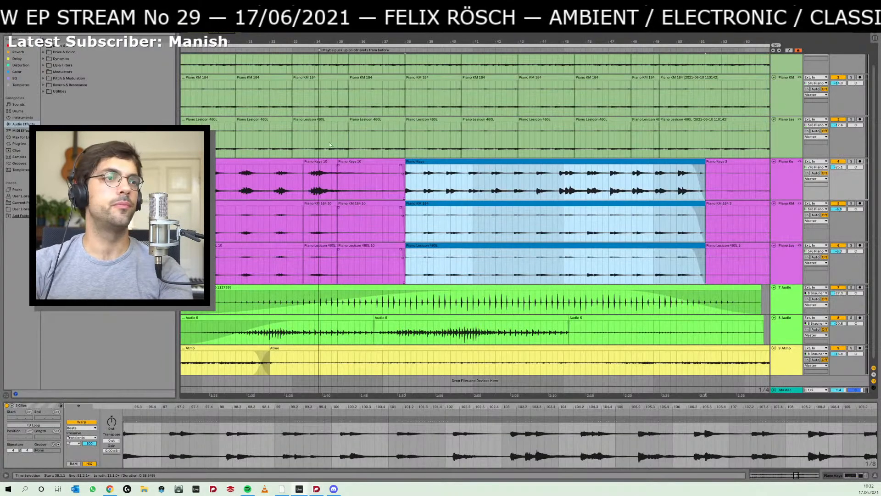
- Play the selected blue piano clips, glance at the Dorico score, and return to Ableton Live
{"action": "key", "text": "space"}
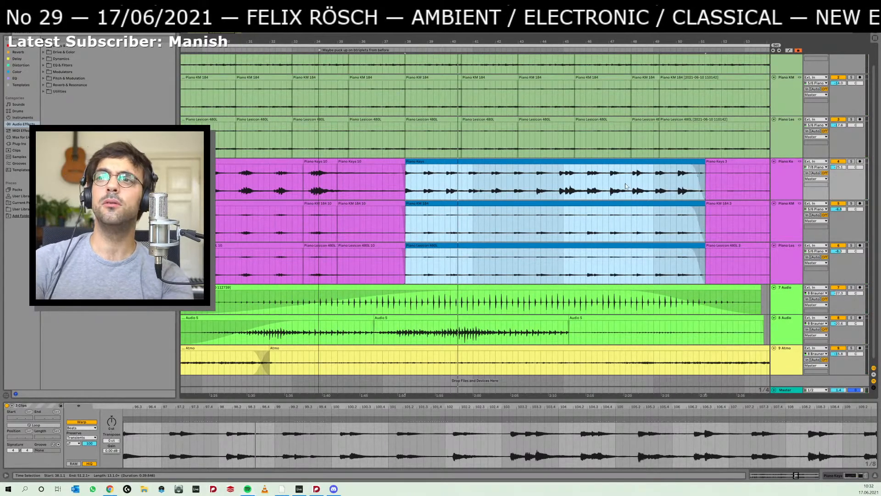
{"action": "key", "text": "alt+Tab"}
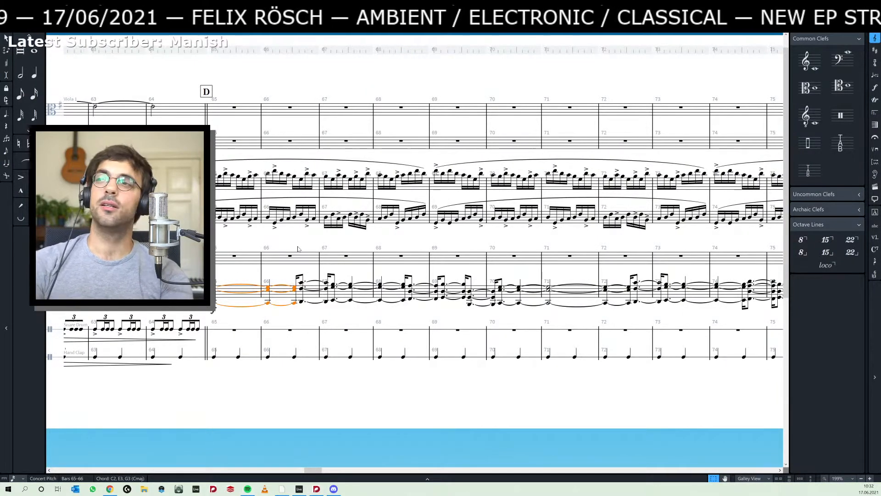
{"action": "key", "text": "alt+Tab"}
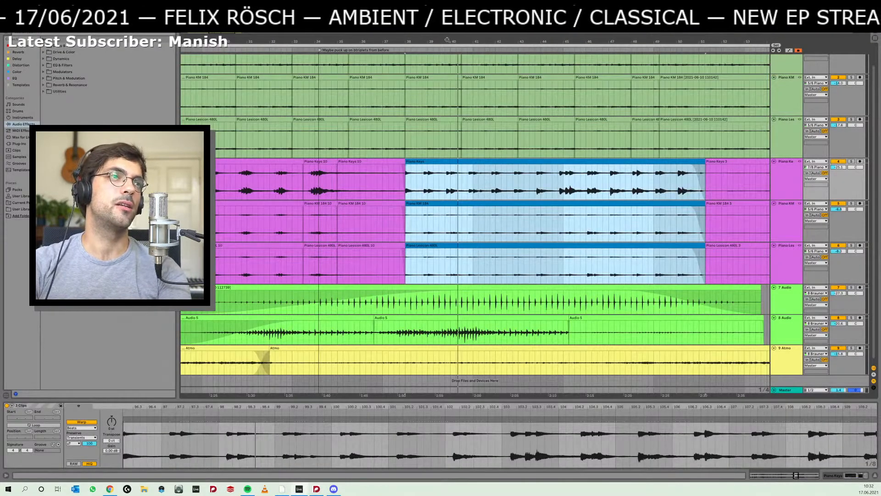
- Select the blue piano clips on all three piano tracks from 38.1.1 to 51.2.1
{"action": "left_click_drag", "start_coordinate": [447, 40], "coordinate": [447, 19]}
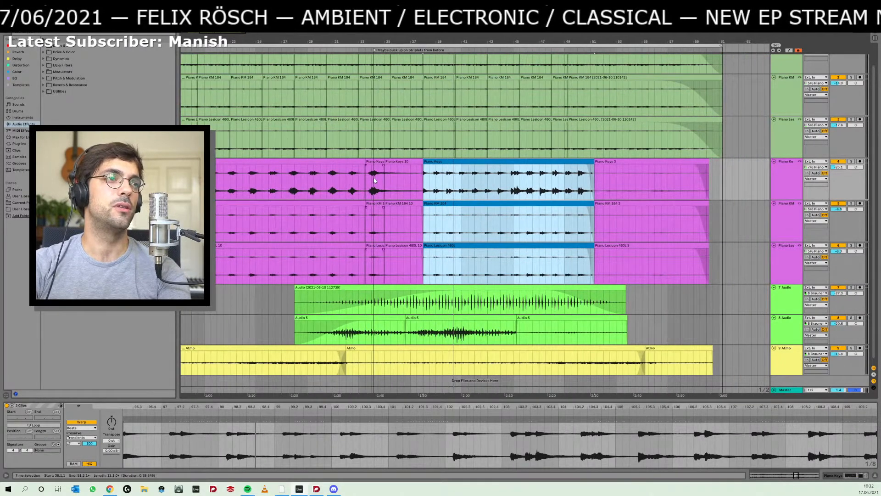
{"action": "left_click", "coordinate": [346, 180]}
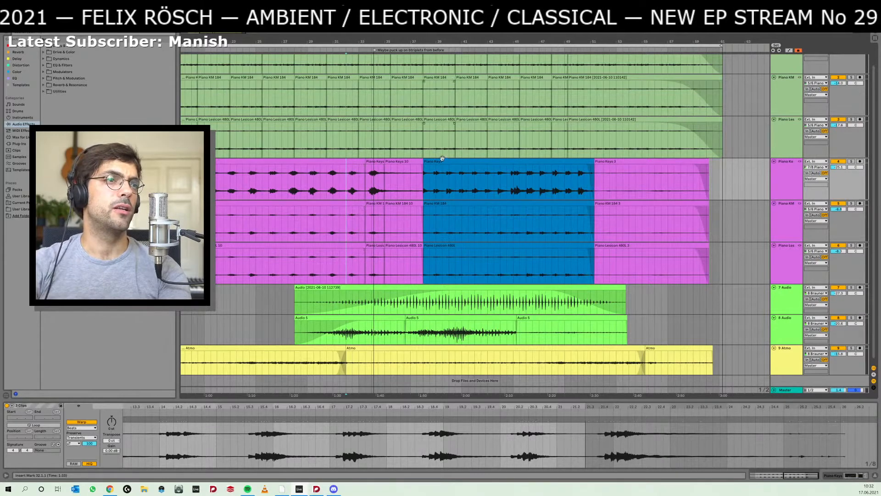
{"action": "left_click", "coordinate": [429, 172]}
{"action": "left_click_drag", "start_coordinate": [424, 179], "coordinate": [594, 188]}
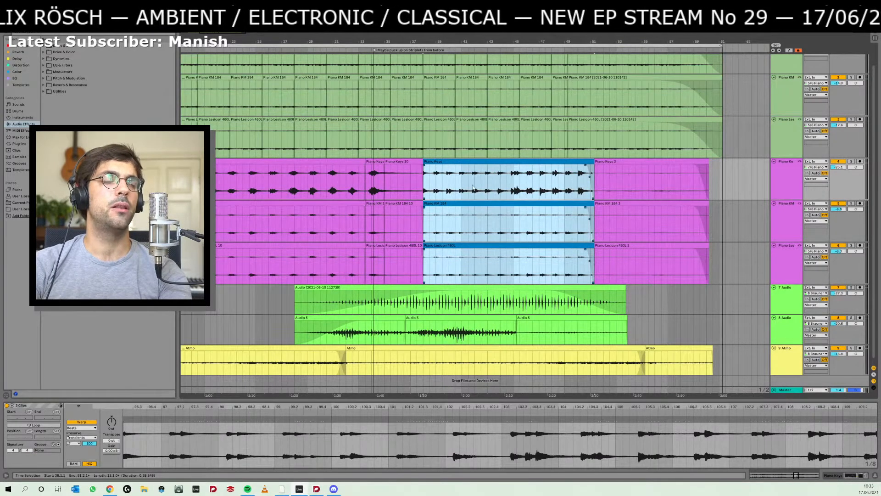
- Audition the transition into the blue piano clips from bar 30, and replay it from 33.3.1
{"action": "left_click", "coordinate": [327, 183]}
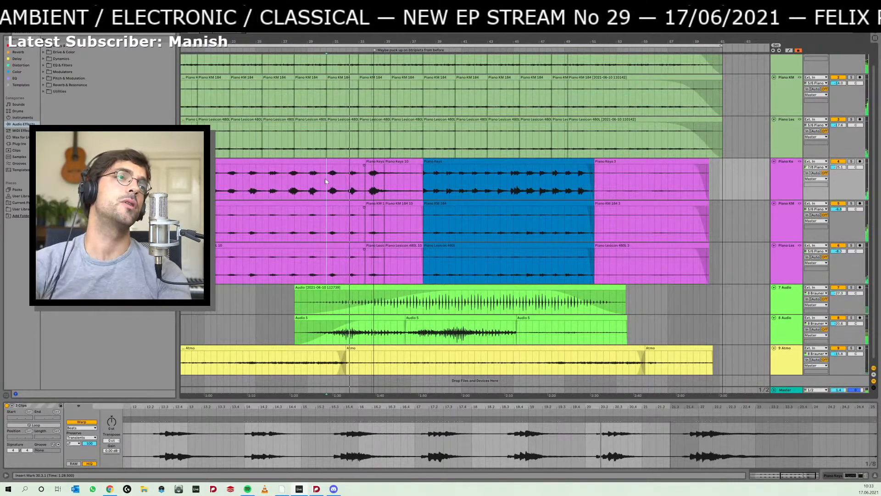
{"action": "key", "text": "space"}
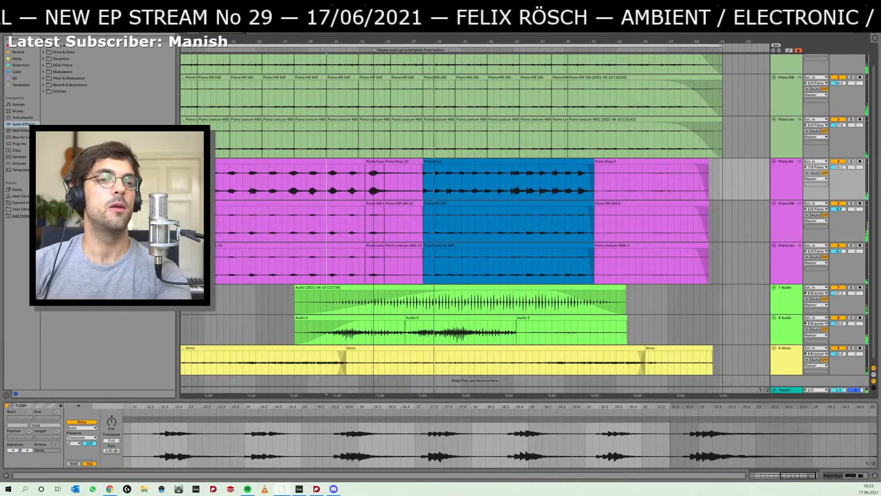
{"action": "left_click", "coordinate": [444, 214]}
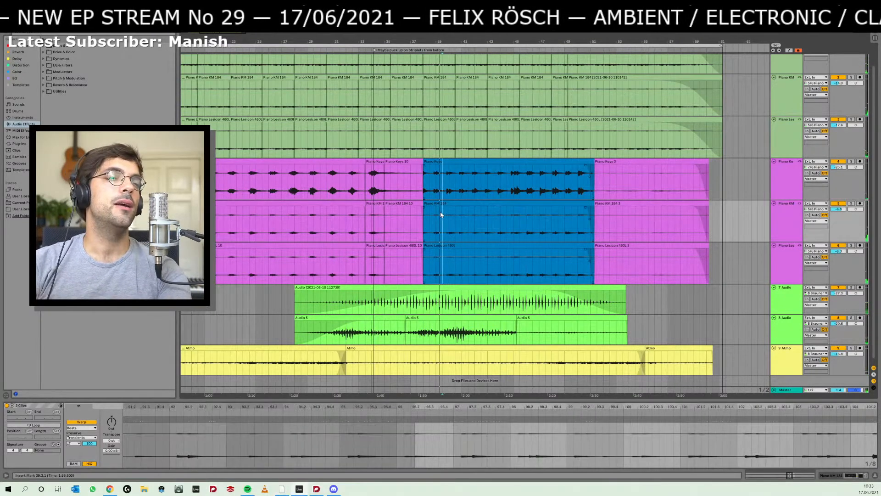
{"action": "left_click", "coordinate": [363, 218]}
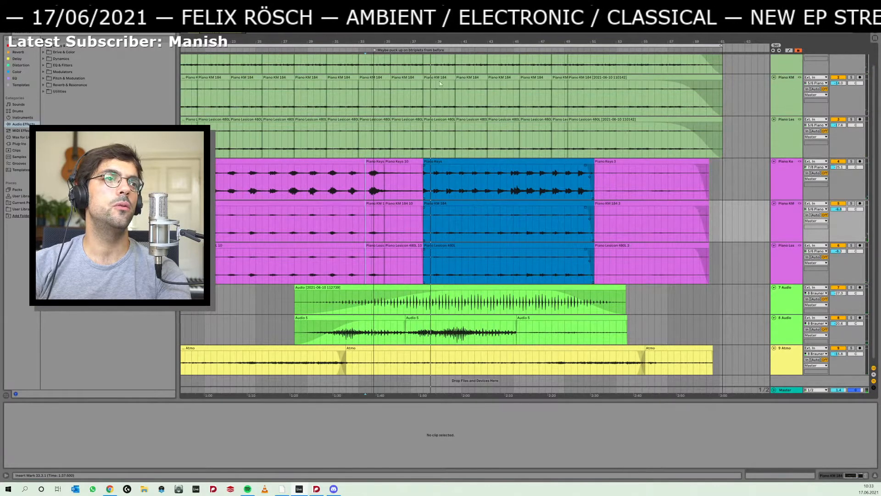
- Split the blue piano clips on all three tracks at 38.4.1, after the opening chord
{"action": "left_click_drag", "start_coordinate": [433, 37], "coordinate": [434, 37]}
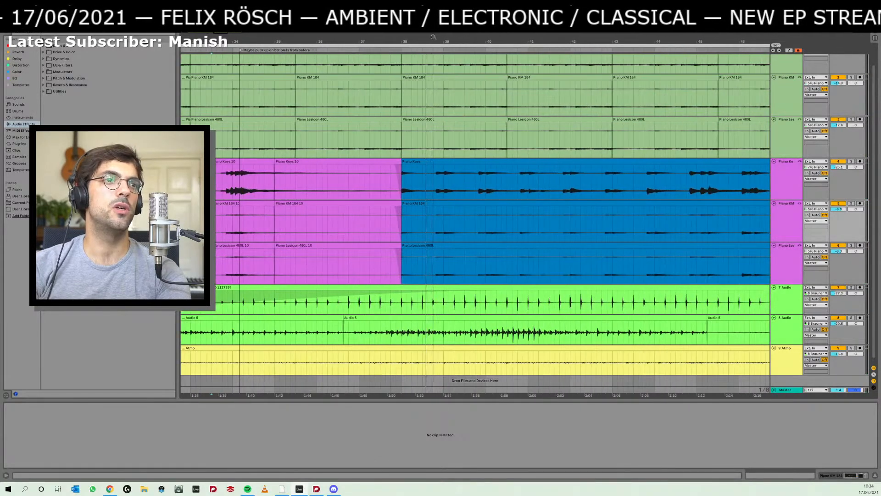
{"action": "left_click", "coordinate": [433, 196]}
{"action": "key", "text": "ctrl+e"}
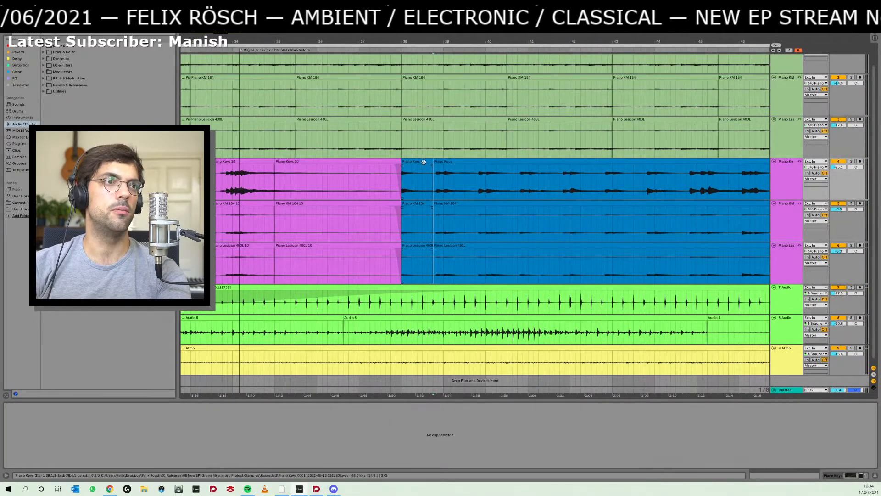
{"action": "left_click_drag", "start_coordinate": [502, 36], "coordinate": [502, 34]}
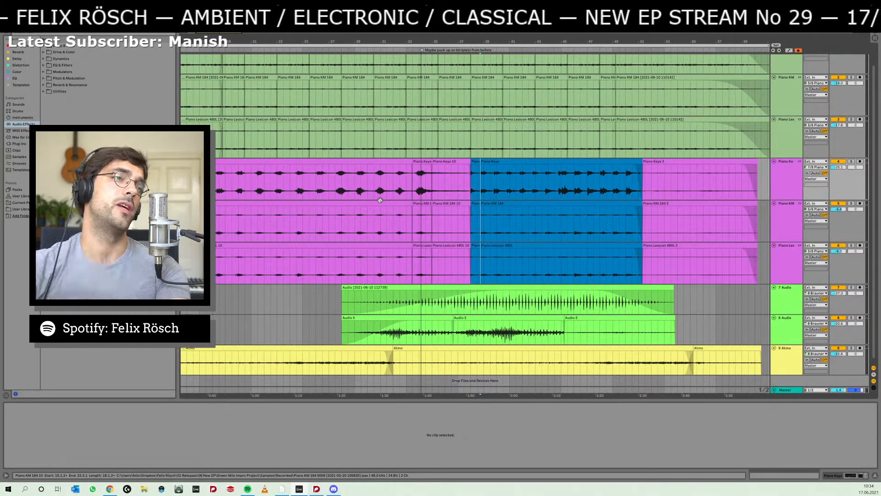
- Extend the short opening blue clips that start at 38.1.1 over the beginning of the following clips on all three tracks
{"action": "left_click", "coordinate": [495, 162]}
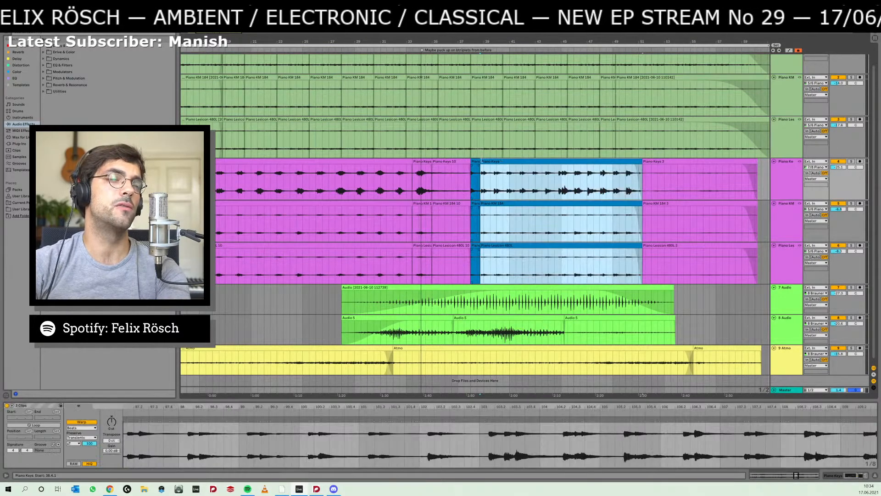
{"action": "left_click", "coordinate": [476, 162]}
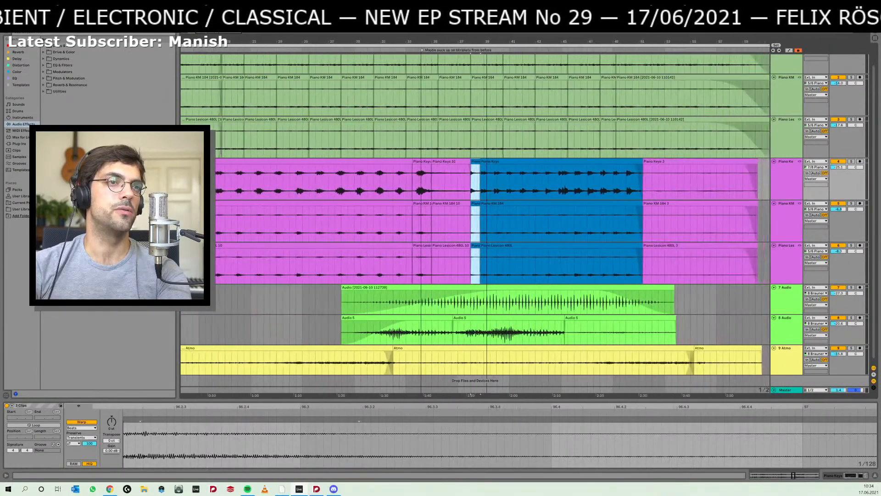
{"action": "left_click_drag", "start_coordinate": [486, 42], "coordinate": [486, 39]}
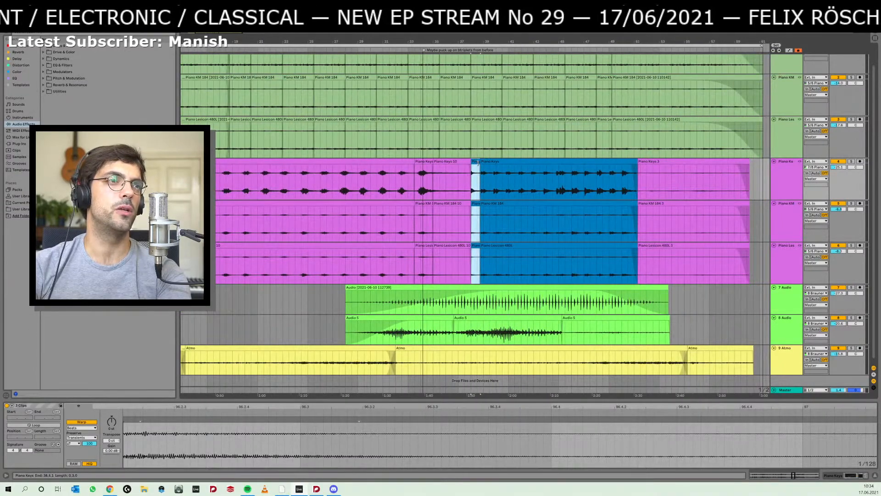
{"action": "left_click_drag", "start_coordinate": [469, 42], "coordinate": [469, 55]}
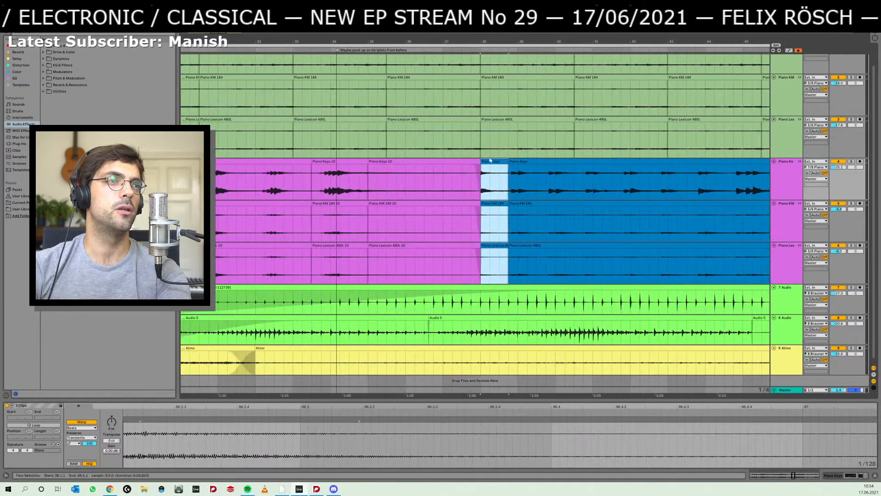
{"action": "left_click_drag", "start_coordinate": [505, 161], "coordinate": [583, 167]}
{"action": "left_click", "coordinate": [585, 167]}
- Split the following blue clips at 41.1.1, and lengthen the second chord's clips on all three tracks to span 41.1.1 to 43.2.1
{"action": "left_click", "coordinate": [597, 180]}
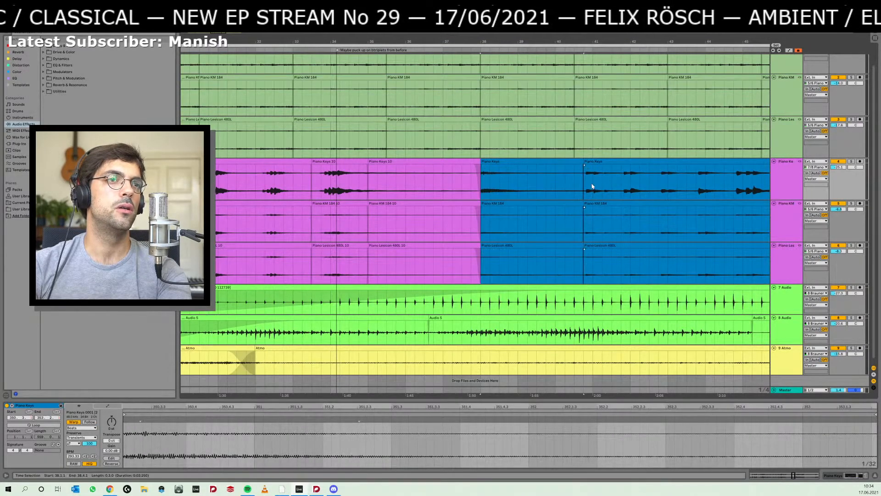
{"action": "left_click", "coordinate": [593, 180]}
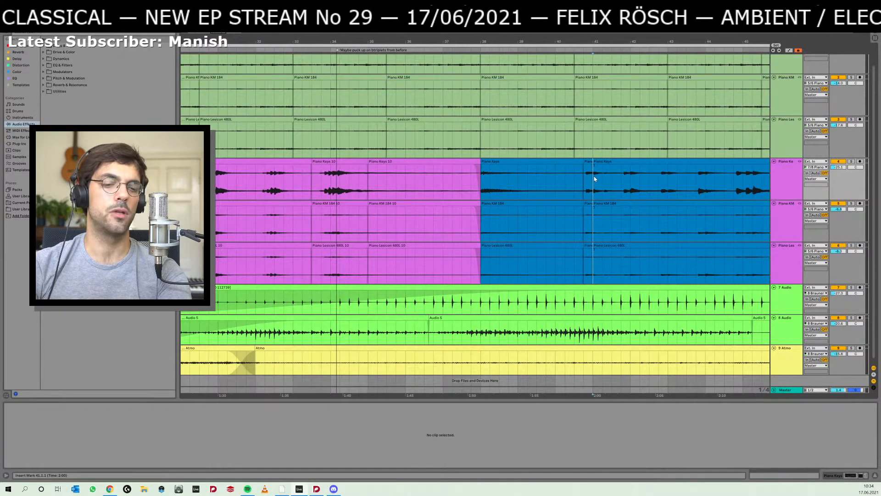
{"action": "left_click_drag", "start_coordinate": [590, 161], "coordinate": [695, 161]}
{"action": "left_click_drag", "start_coordinate": [581, 161], "coordinate": [608, 162]}
{"action": "left_click", "coordinate": [611, 178]}
{"action": "key", "text": "ctrl+e"}
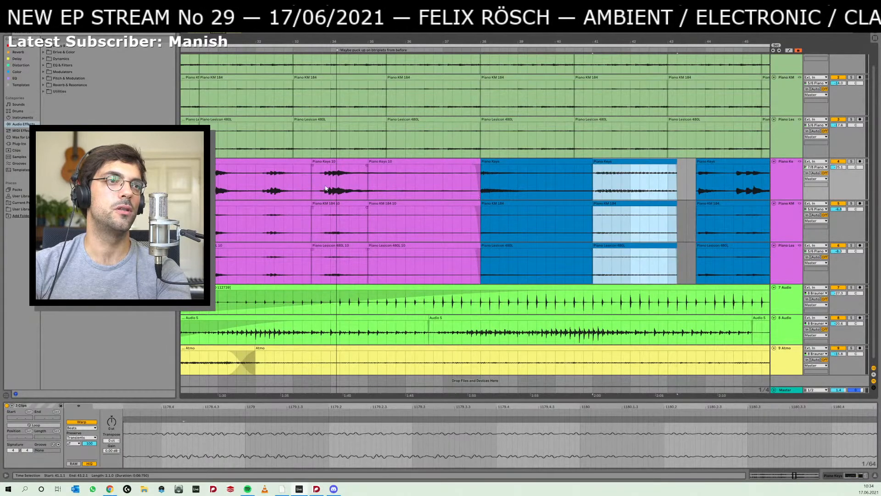
- Play the rearranged chords from 33.4.1, and place the insert marker at 38.1.1
{"action": "left_click", "coordinate": [321, 188]}
{"action": "key", "text": "space"}
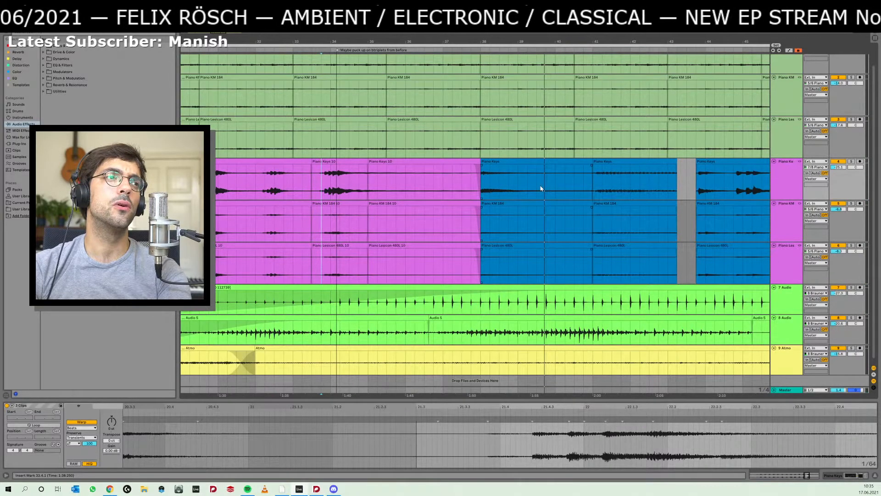
{"action": "left_click", "coordinate": [488, 179]}
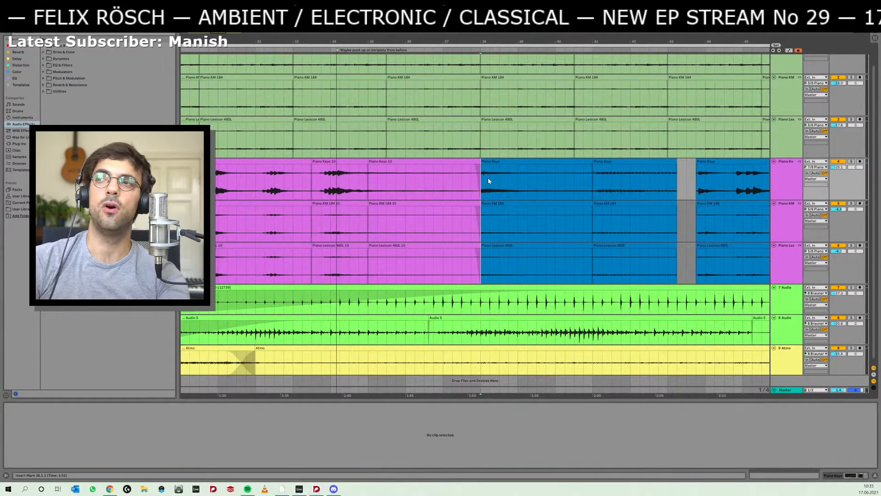
- Switch to the Dorico score and select the E2–G3–B3 chord in bars 67–68
{"action": "key", "text": "alt+Tab"}
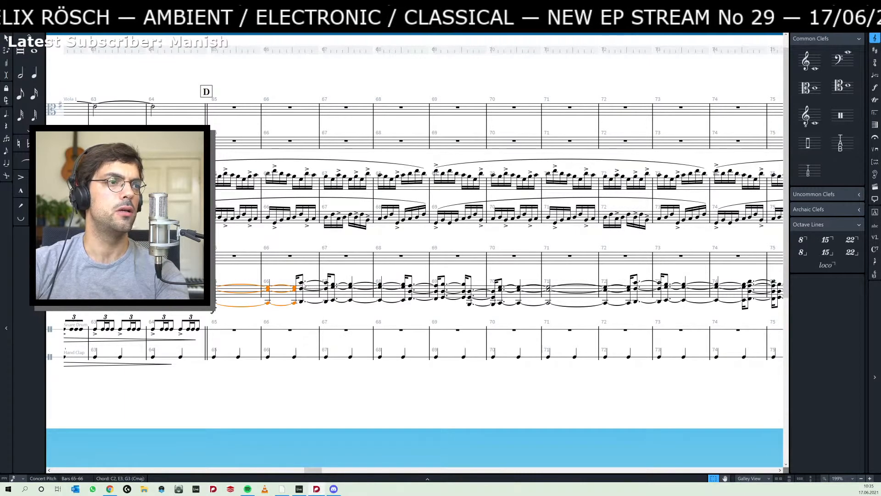
{"action": "key", "text": "Right"}
{"action": "left_click", "coordinate": [333, 284]}
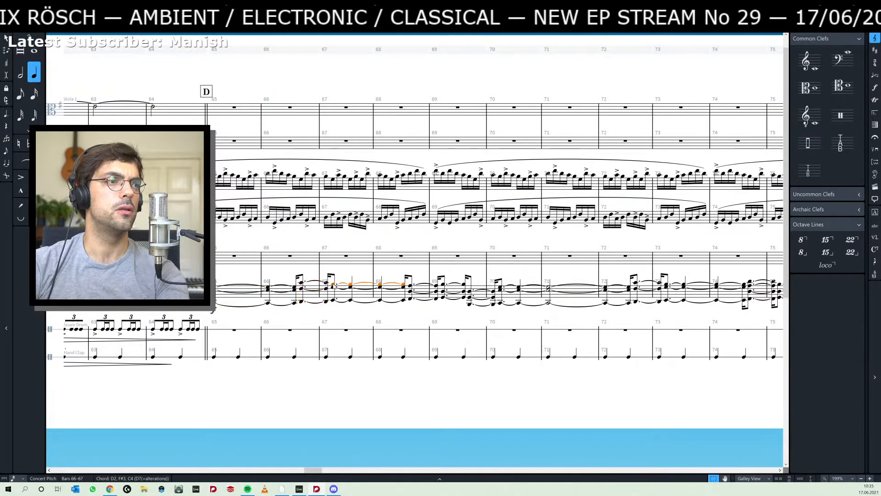
{"action": "left_click", "coordinate": [333, 299], "text": "shift"}
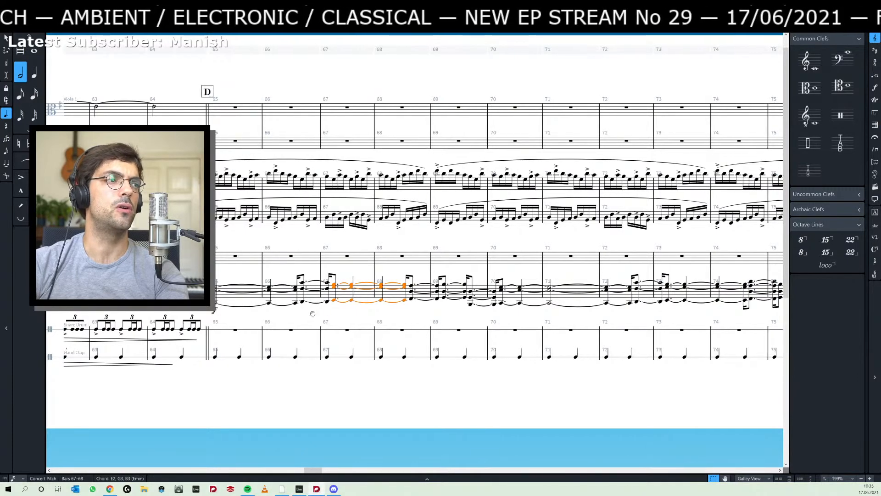
- Go back to the passage before rehearsal mark C and select the viola and cello figures in bar 55
{"action": "left_click_drag", "start_coordinate": [313, 313], "coordinate": [668, 303]}
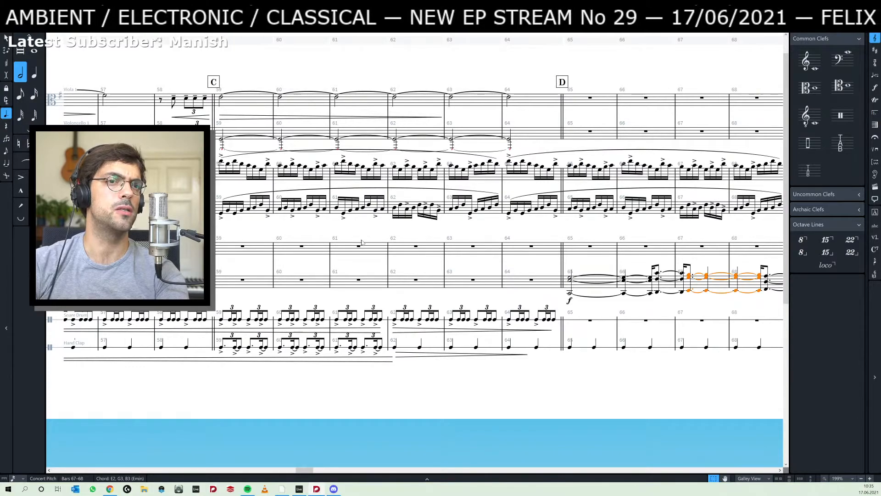
{"action": "left_click_drag", "start_coordinate": [256, 264], "coordinate": [266, 265]}
{"action": "left_click_drag", "start_coordinate": [153, 250], "coordinate": [507, 277]}
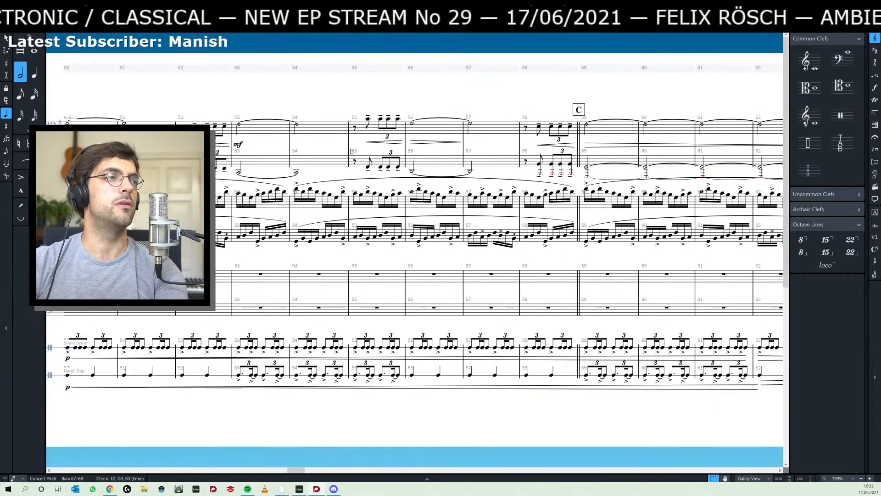
{"action": "scroll", "coordinate": [493, 261], "scroll_direction": "right", "scroll_amount": 2}
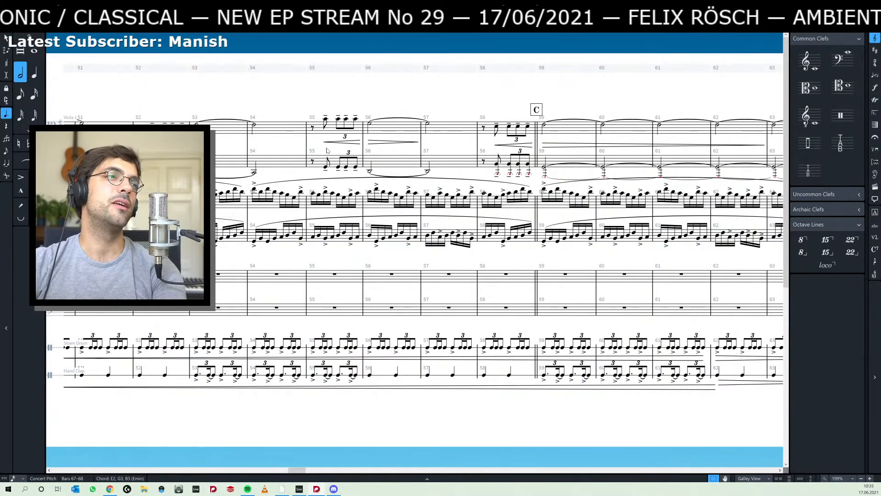
{"action": "left_click", "coordinate": [326, 120]}
{"action": "left_click", "coordinate": [356, 168], "text": "shift"}
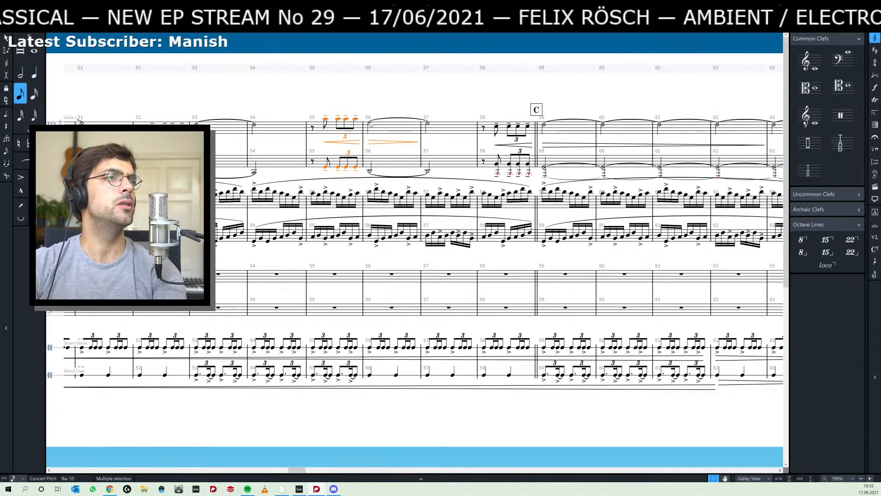
- Select the viola's tied F#4 in bars 56–57, reselect its figure in bar 55, and clear the selection
{"action": "left_click", "coordinate": [384, 120]}
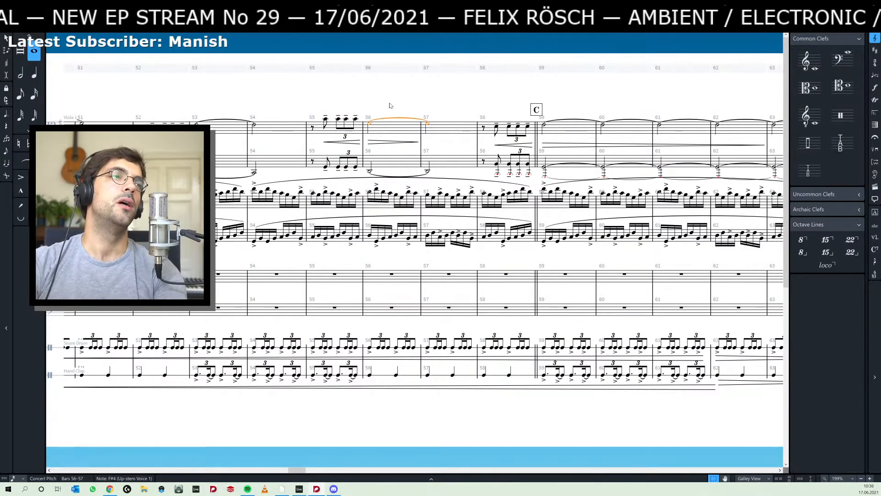
{"action": "left_click", "coordinate": [325, 119]}
{"action": "left_click", "coordinate": [356, 119], "text": "shift"}
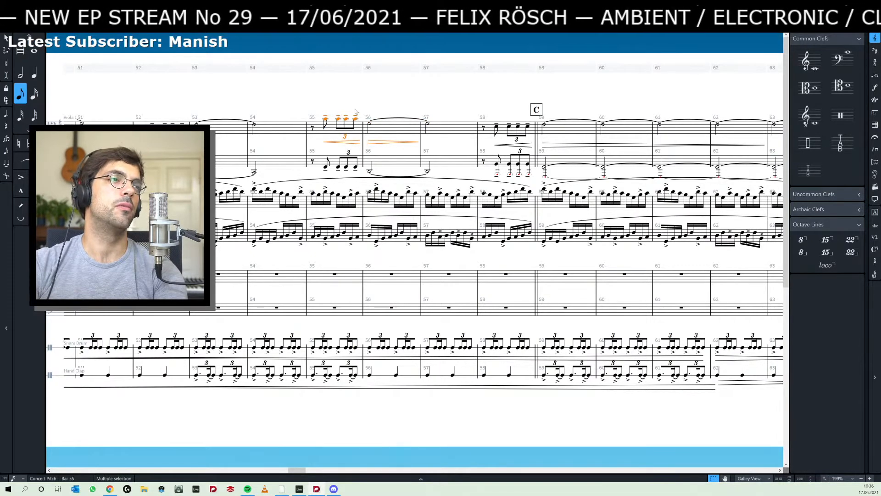
{"action": "left_click", "coordinate": [388, 98]}
- Return to rehearsal mark D, select the rest in bar 67, and switch to a new tab in Chrome
{"action": "scroll", "coordinate": [424, 103], "scroll_direction": "right", "scroll_amount": 6}
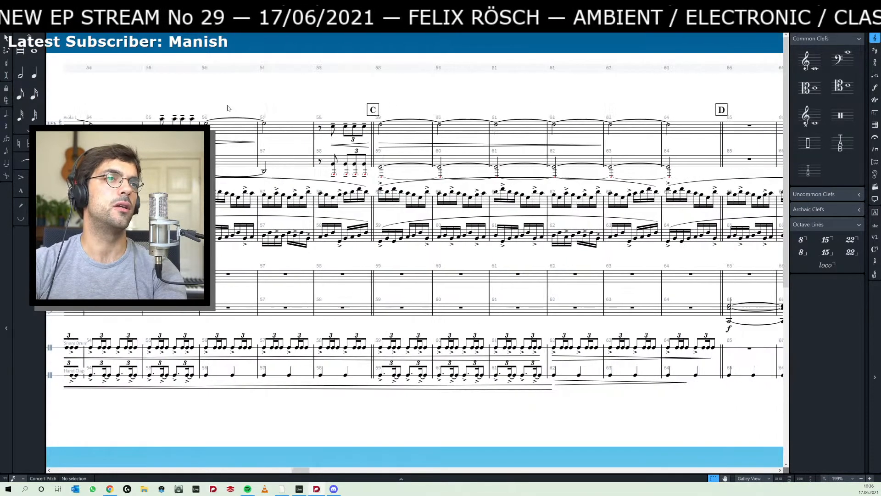
{"action": "scroll", "coordinate": [311, 99], "scroll_direction": "right", "scroll_amount": 2}
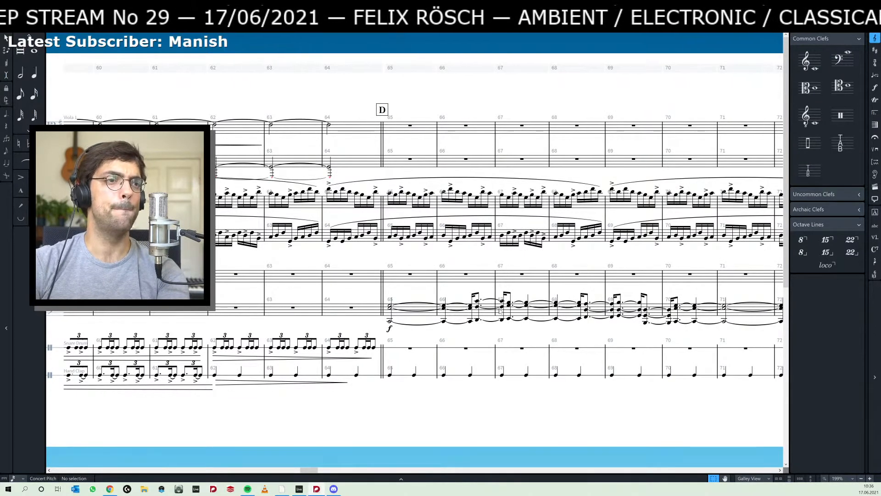
{"action": "left_click", "coordinate": [520, 286]}
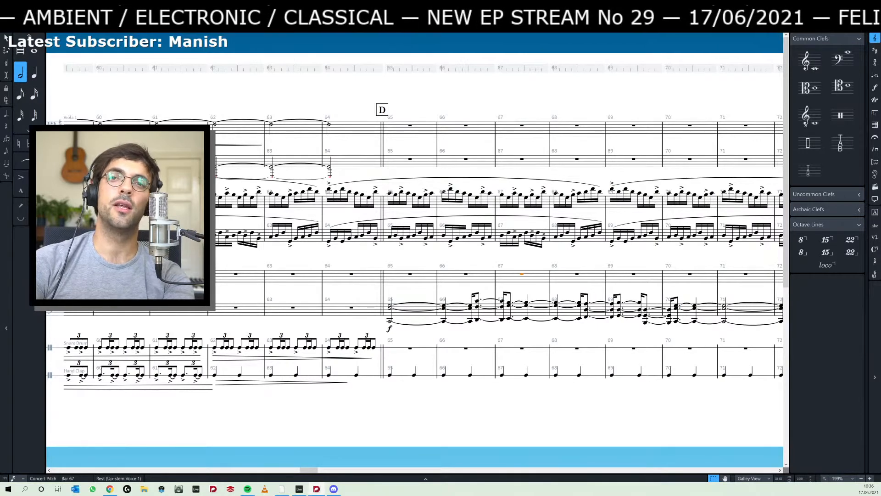
{"action": "key", "text": "alt+Tab"}
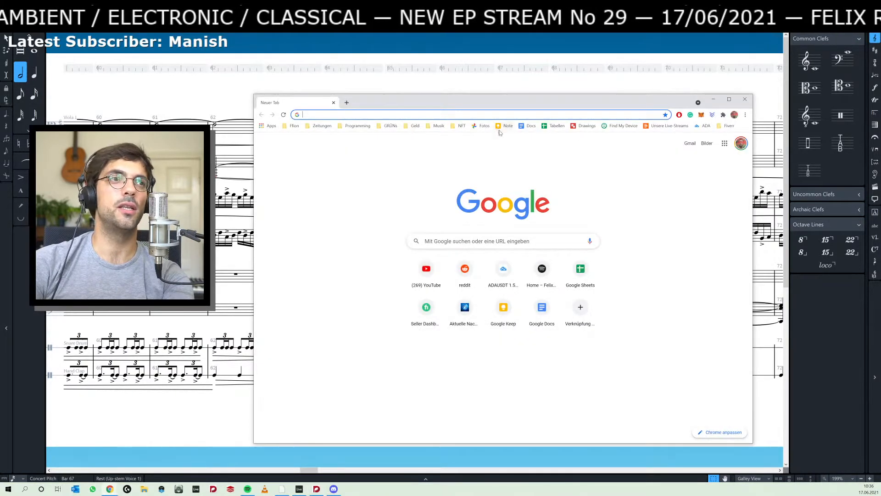
- Switch back to the Dorico score, play the passage from the low C2 in bar 65 at rehearsal mark D, and clear the selection
{"action": "key", "text": "alt+Tab"}
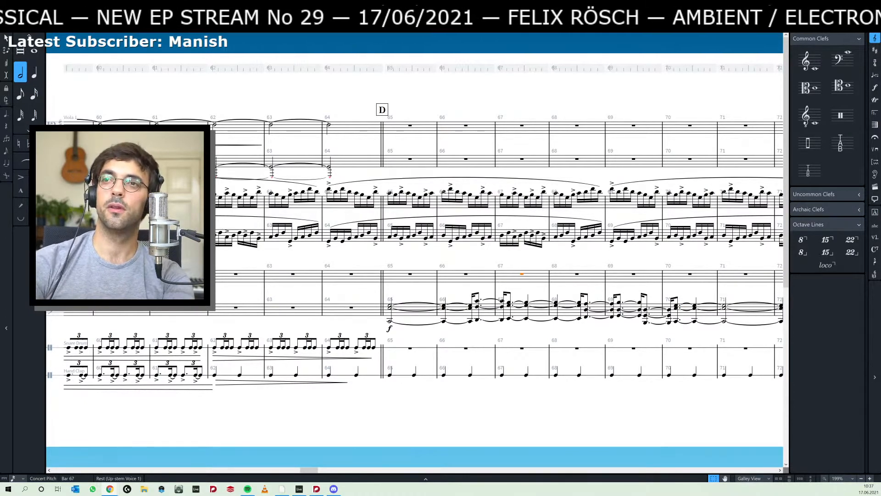
{"action": "left_click", "coordinate": [342, 251]}
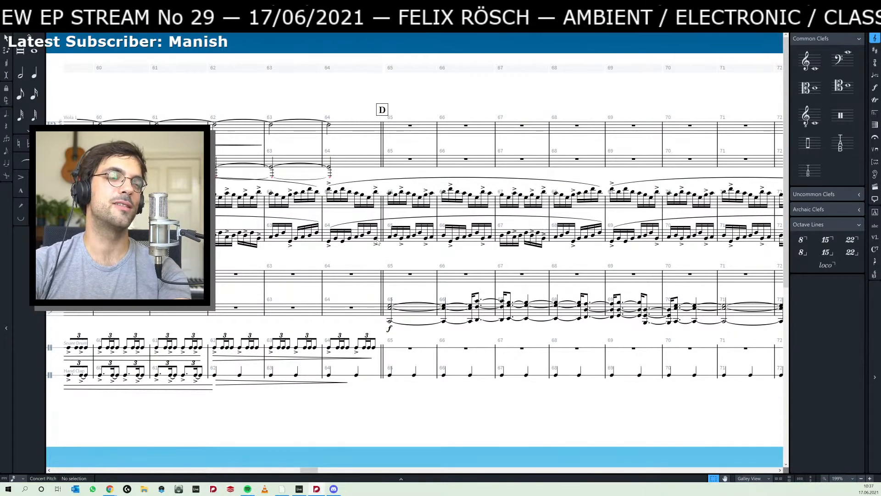
{"action": "left_click_drag", "start_coordinate": [383, 261], "coordinate": [358, 261]}
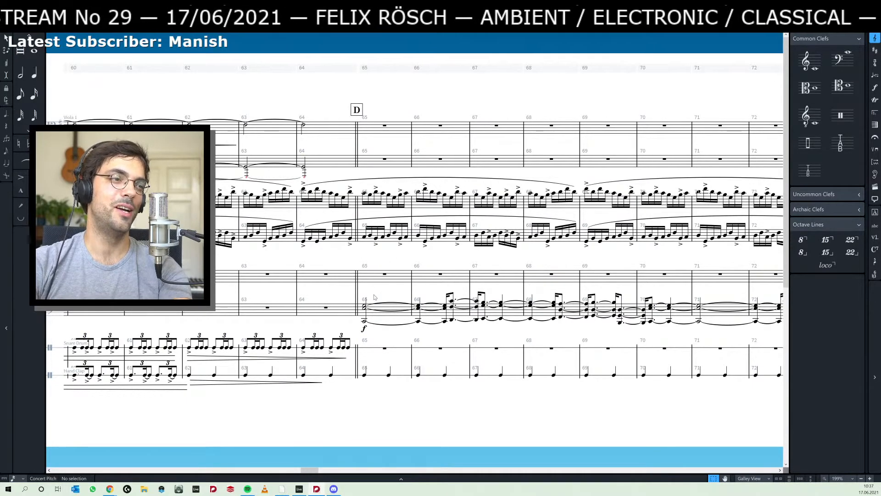
{"action": "left_click", "coordinate": [365, 323]}
{"action": "left_click", "coordinate": [364, 321]}
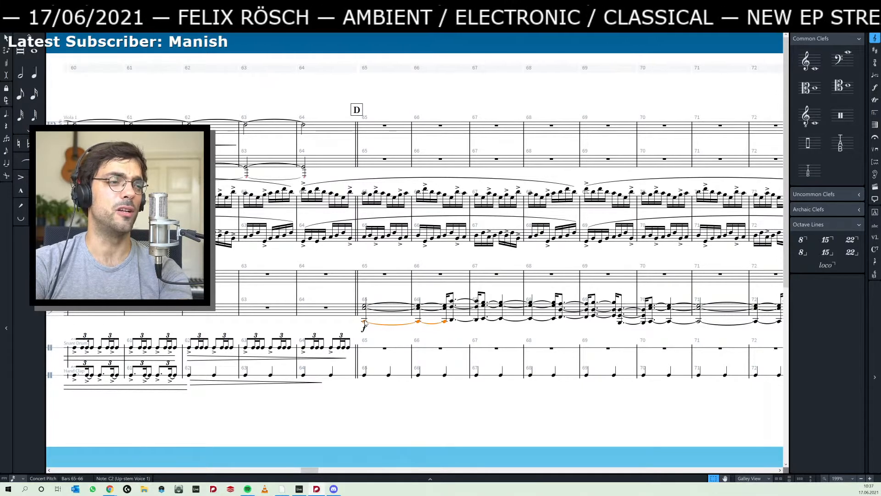
{"action": "key", "text": "space"}
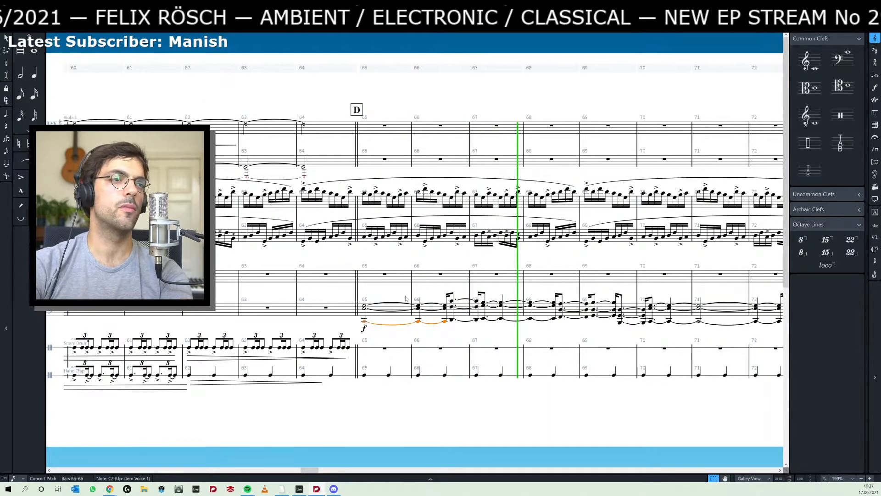
{"action": "key", "text": "space"}
{"action": "key", "text": "Escape"}
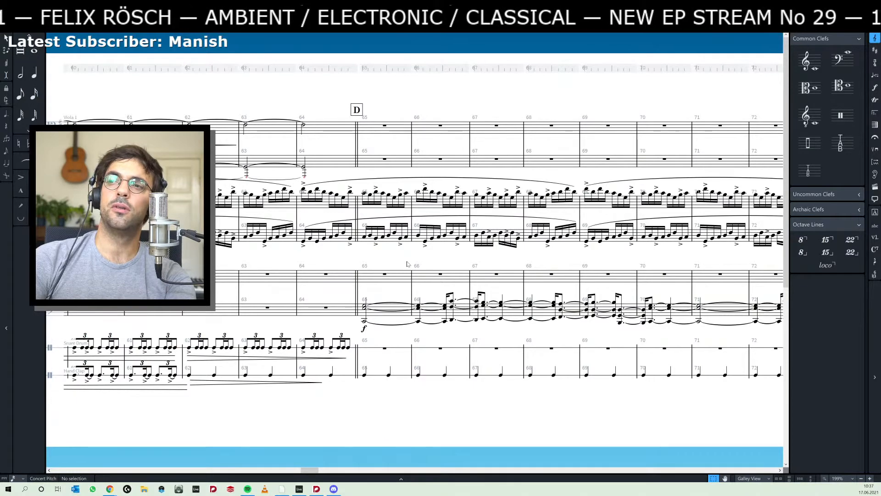
- Switch to Ableton Live and play the arrangement from about bar 27 through the transition into the blue piano clips
{"action": "key", "text": "alt+Tab"}
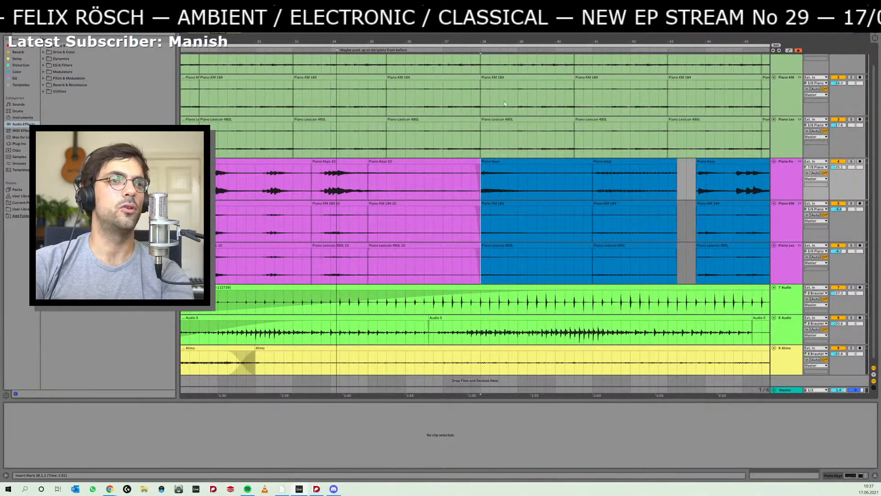
{"action": "left_click_drag", "start_coordinate": [555, 41], "coordinate": [554, 16]}
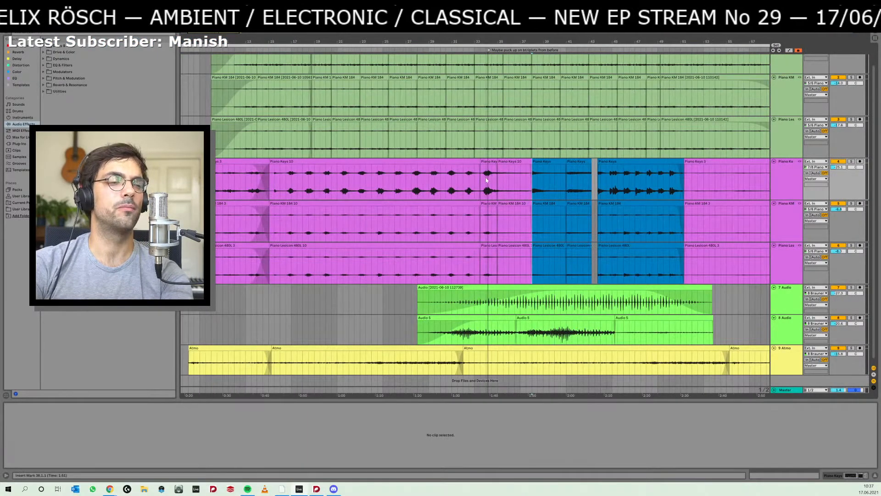
{"action": "left_click", "coordinate": [407, 183]}
{"action": "key", "text": "space"}
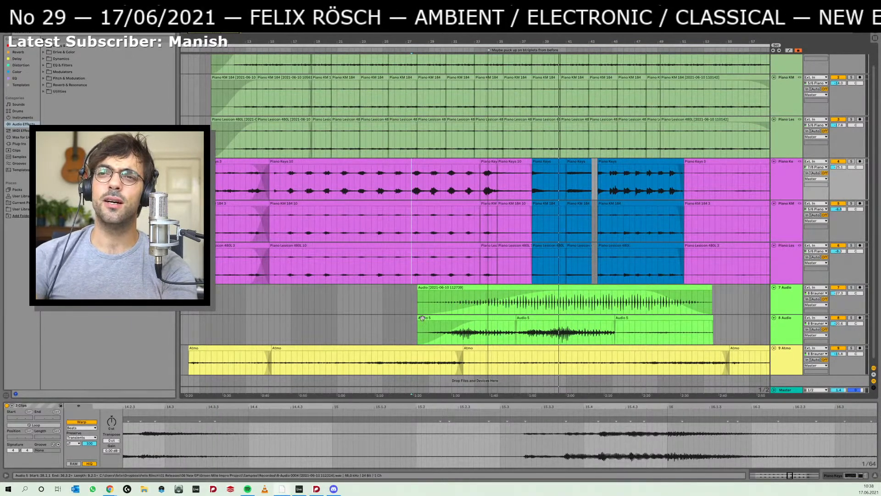
- Extend the last blue clips on all three piano tracks back to 38.1.1 and place the playback start at 33.1.1
{"action": "left_click_drag", "start_coordinate": [603, 162], "coordinate": [532, 253]}
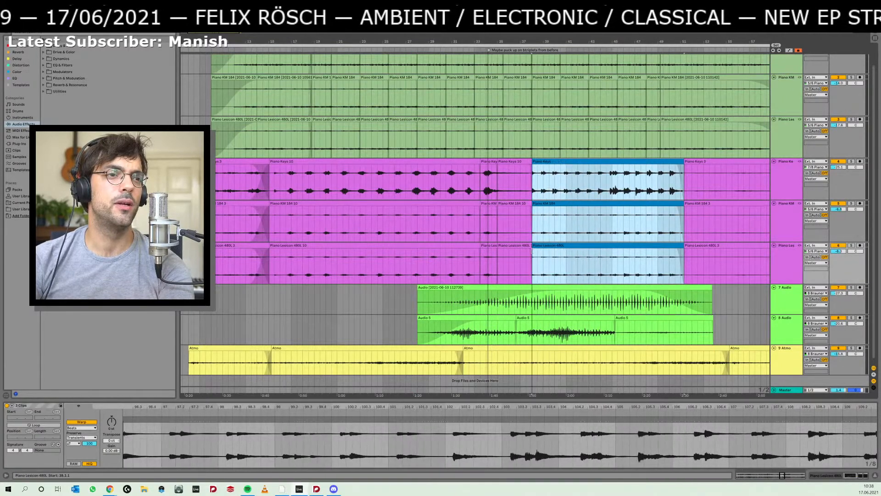
{"action": "left_click", "coordinate": [476, 230]}
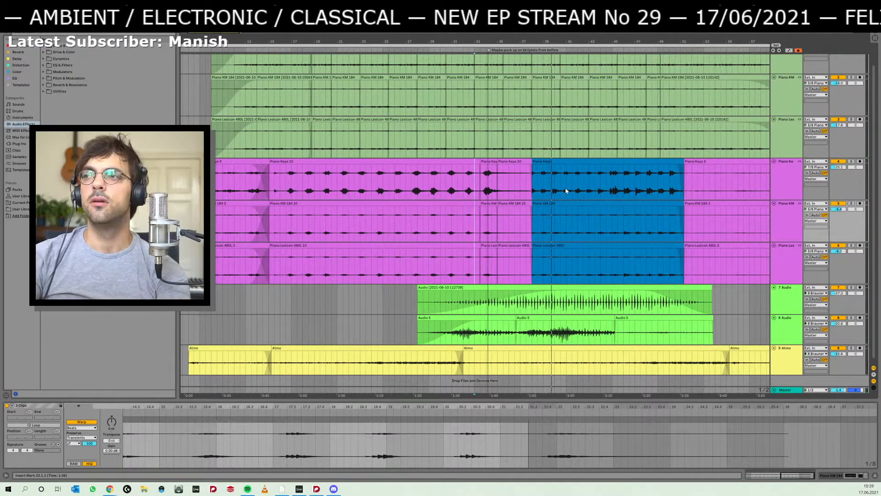
- Switch to the Dorico score, stop its playback, select the C2–E3–G3 chord in bars 76–78, and return to rehearsal mark D
{"action": "key", "text": "alt+Tab"}
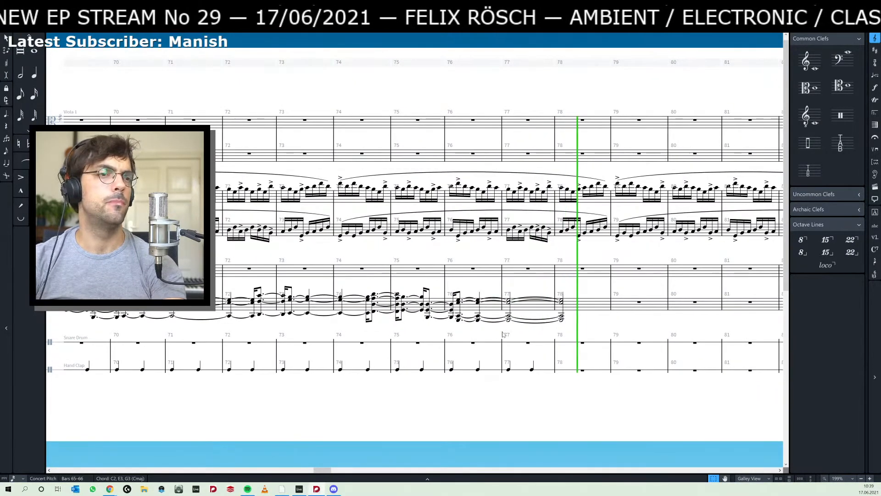
{"action": "key", "text": "space"}
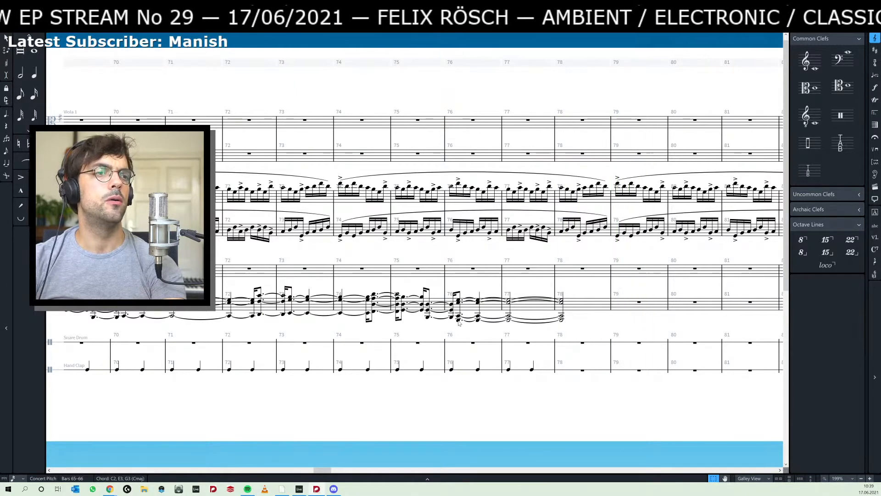
{"action": "key", "text": "alt+Up"}
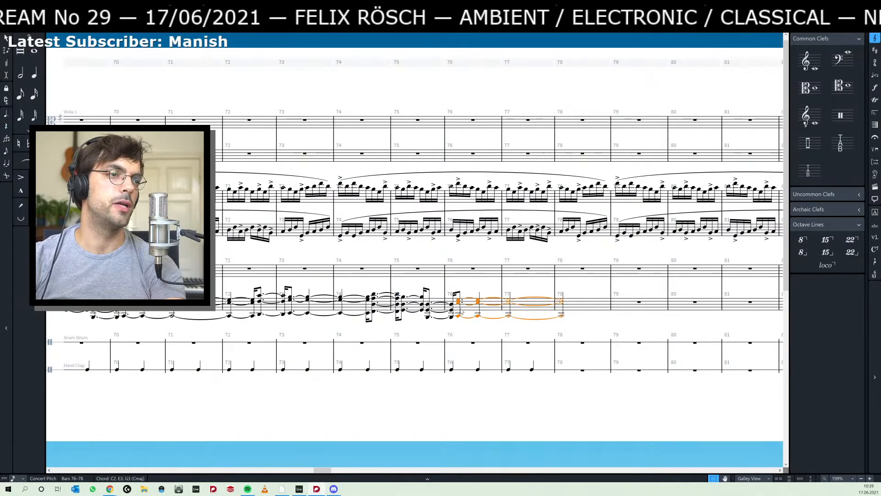
{"action": "left_click", "coordinate": [449, 330]}
{"action": "left_click_drag", "start_coordinate": [389, 329], "coordinate": [521, 321]}
{"action": "left_click_drag", "start_coordinate": [310, 324], "coordinate": [481, 320]}
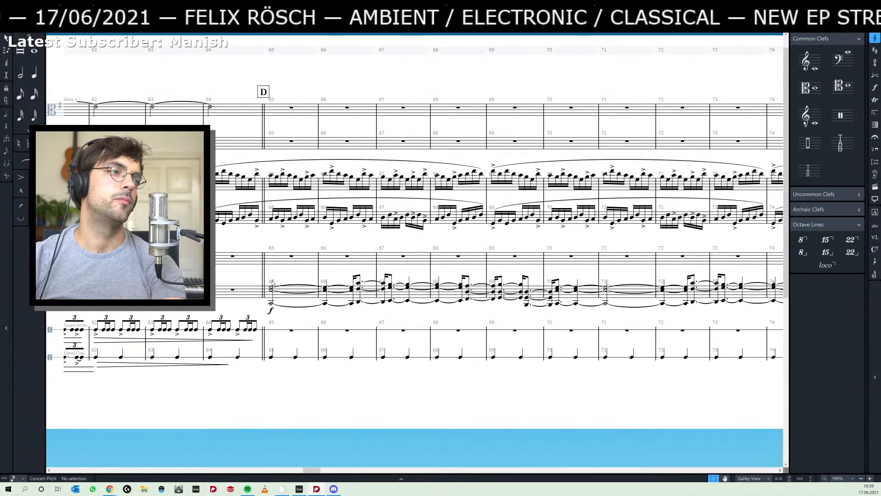
- Compare the C2–E3–G3 chord in bars 65–66 of the Dorico score with the blue piano clips in Ableton Live
{"action": "key", "text": "alt+Tab"}
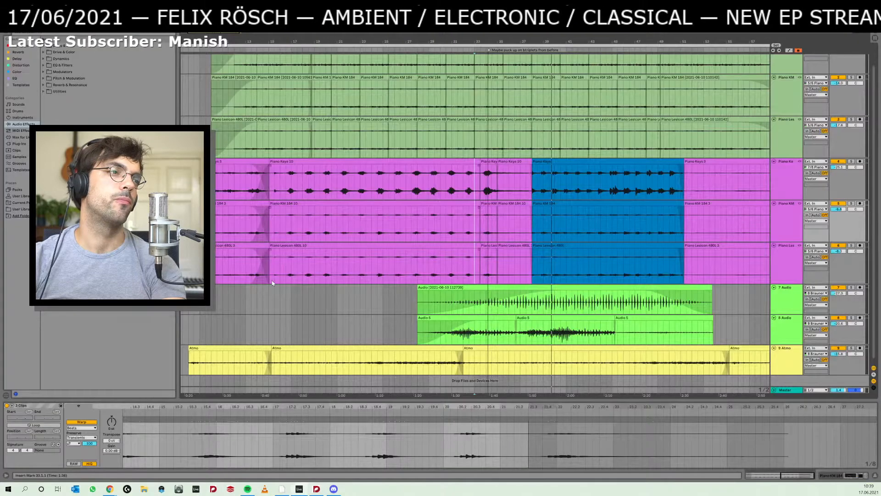
{"action": "key", "text": "alt+Tab"}
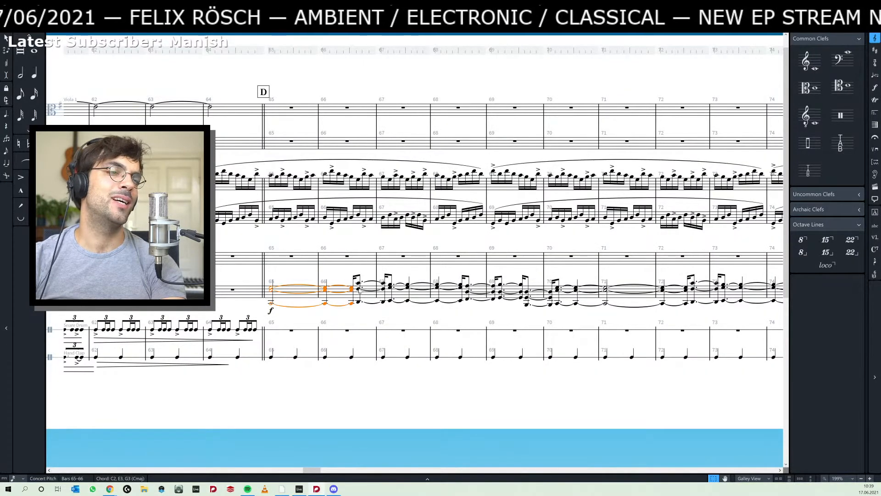
{"action": "key", "text": "alt+Tab"}
{"action": "key", "text": "alt+Tab"}
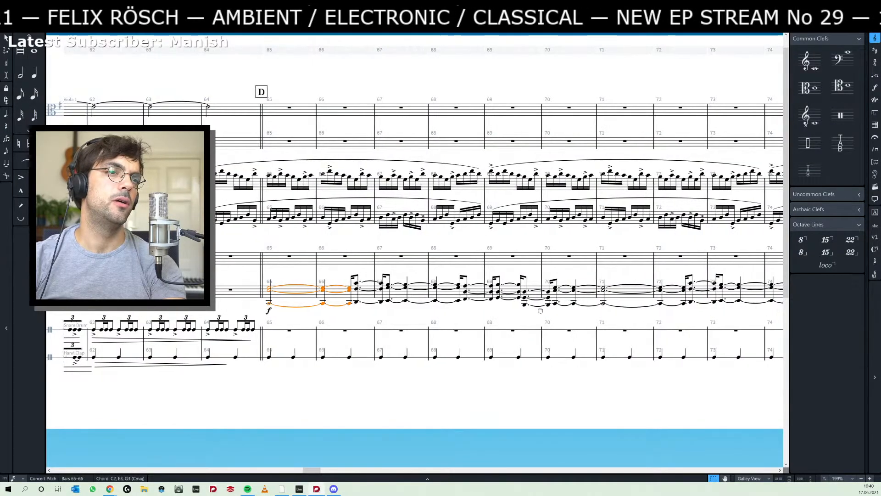
{"action": "left_click_drag", "start_coordinate": [535, 298], "coordinate": [569, 308]}
{"action": "key", "text": "alt+Tab"}
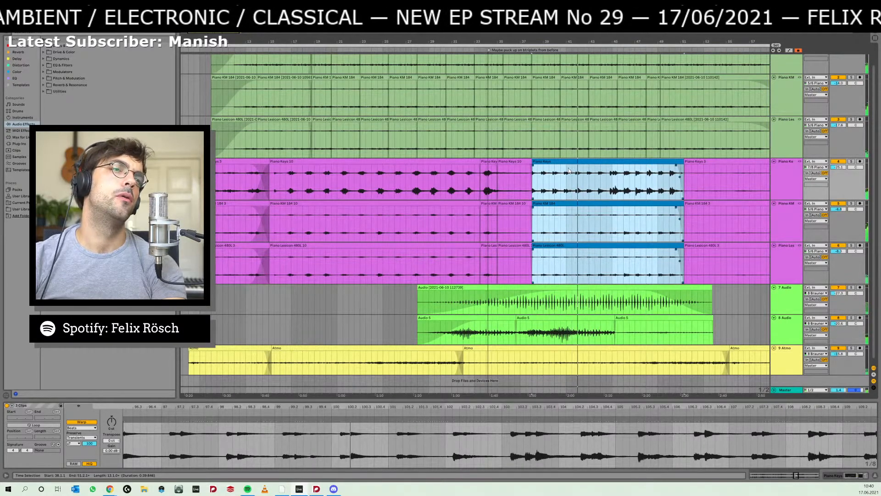
- Split the blue clips on all three piano tracks at 42.1.1, 46.1.1 and 49.1.1
{"action": "left_click", "coordinate": [578, 225]}
{"action": "key", "text": "ctrl+e"}
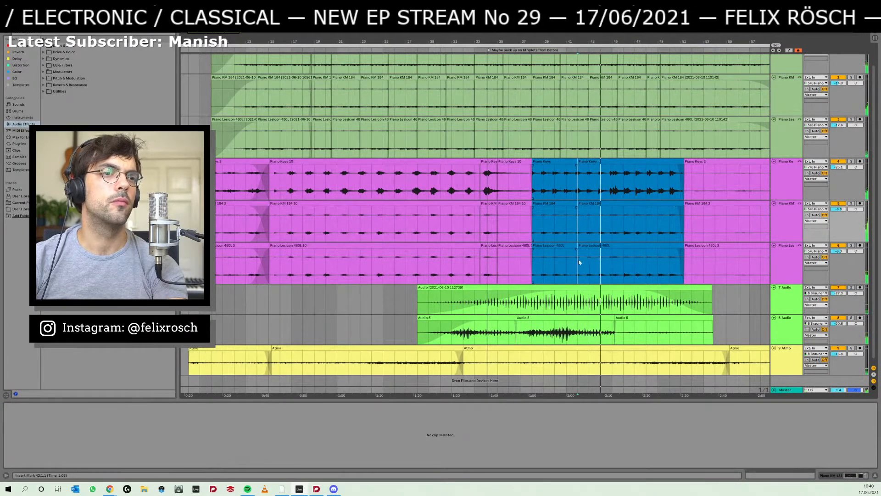
{"action": "left_click", "coordinate": [618, 267]}
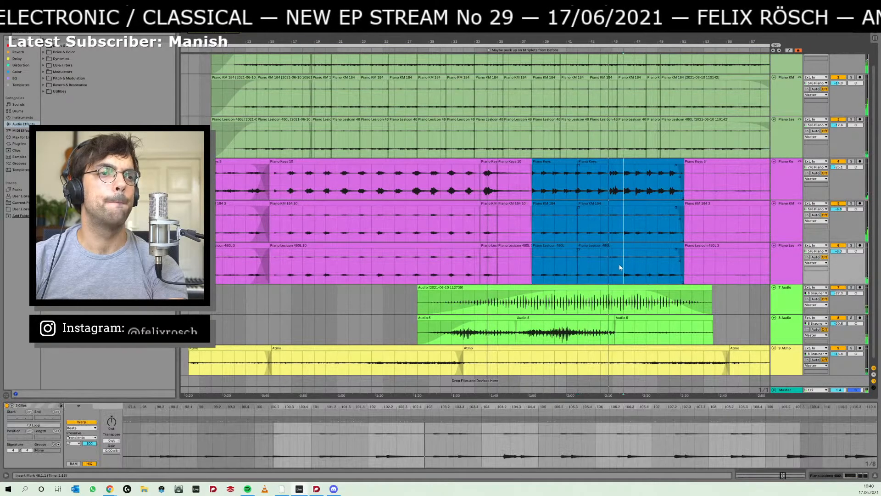
{"action": "left_click", "coordinate": [621, 267]}
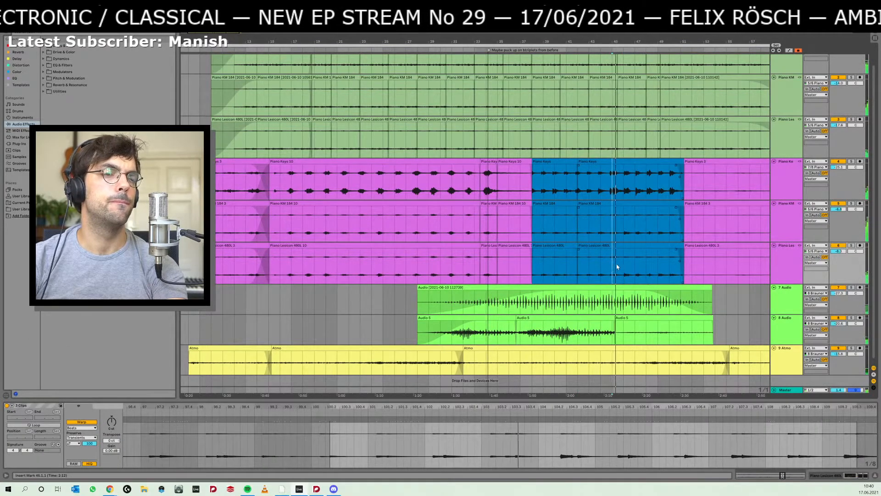
{"action": "left_click", "coordinate": [621, 264]}
{"action": "key", "text": "ctrl+e"}
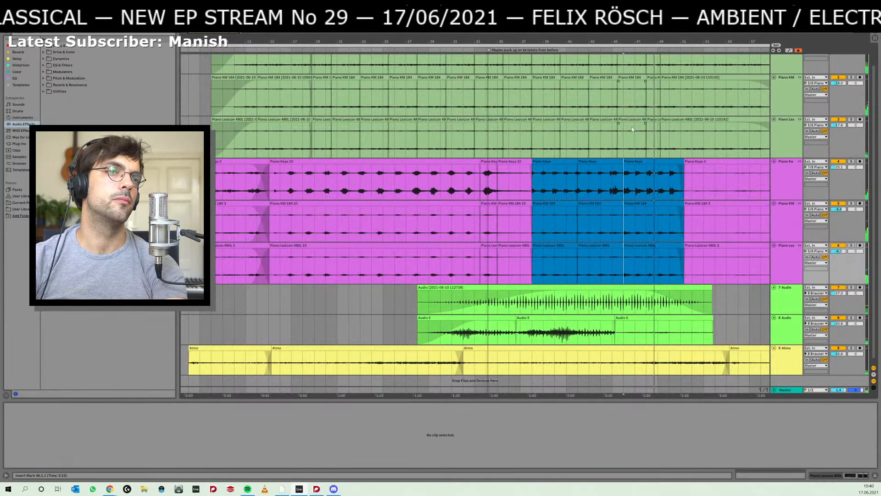
{"action": "left_click", "coordinate": [657, 223]}
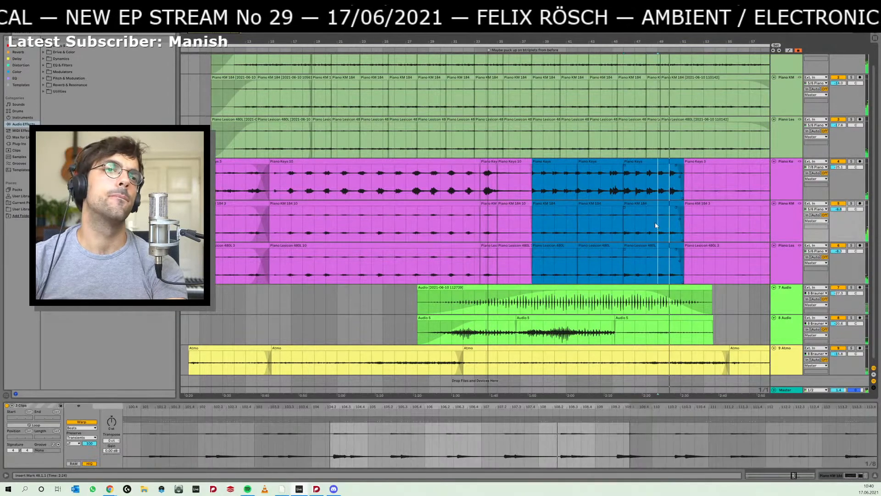
{"action": "key", "text": "ctrl+e"}
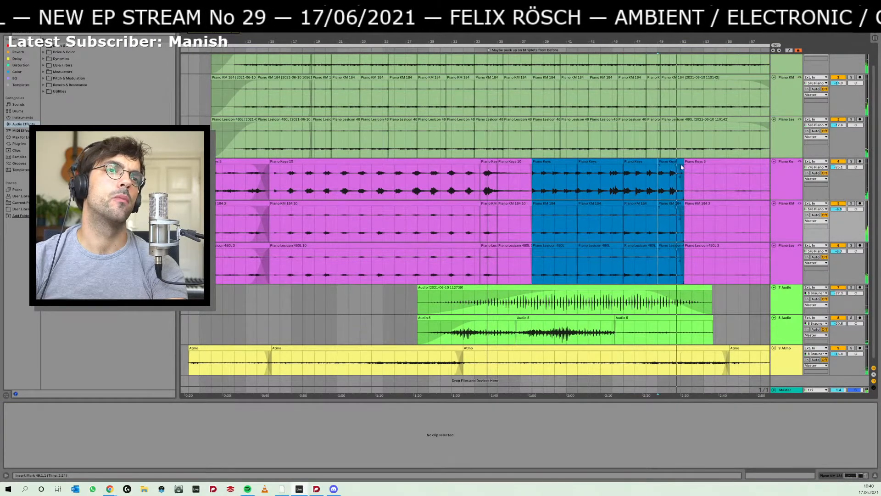
- Extend the last blue piano clips to end at 52.2.1 and crossfade them into the following purple clips
{"action": "left_click_drag", "start_coordinate": [682, 162], "coordinate": [696, 162]}
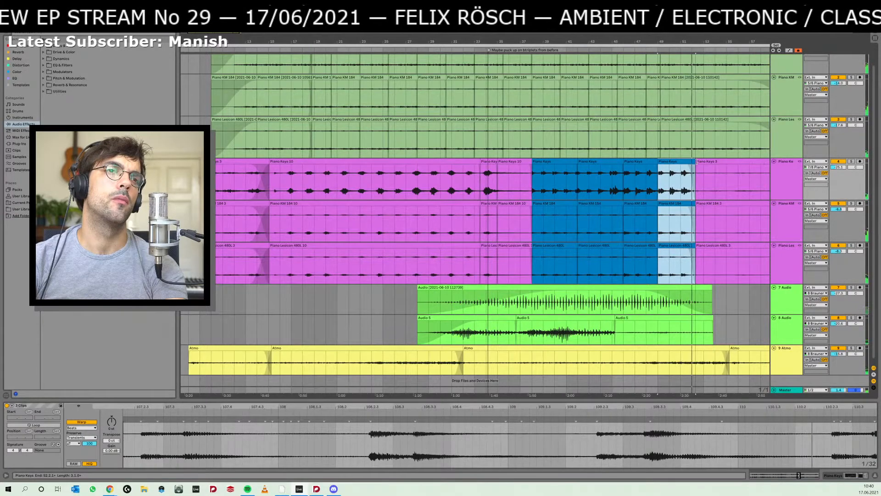
{"action": "left_click", "coordinate": [691, 170]}
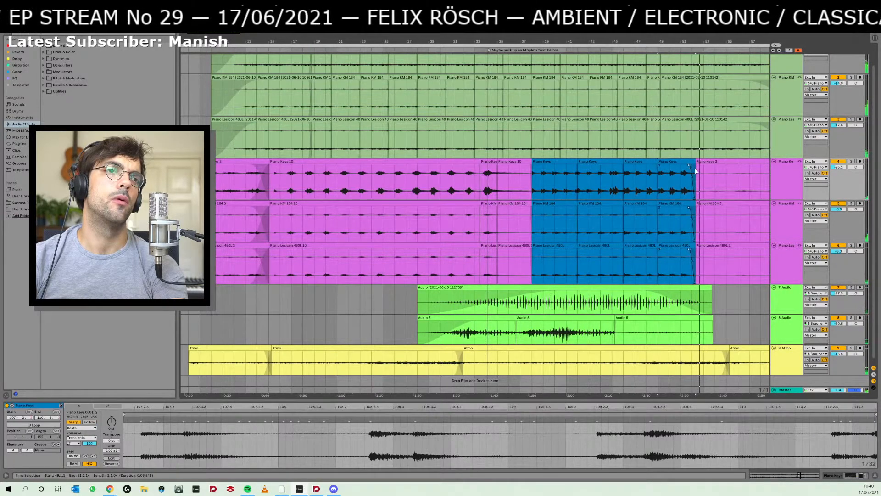
{"action": "left_click_drag", "start_coordinate": [697, 166], "coordinate": [688, 167]}
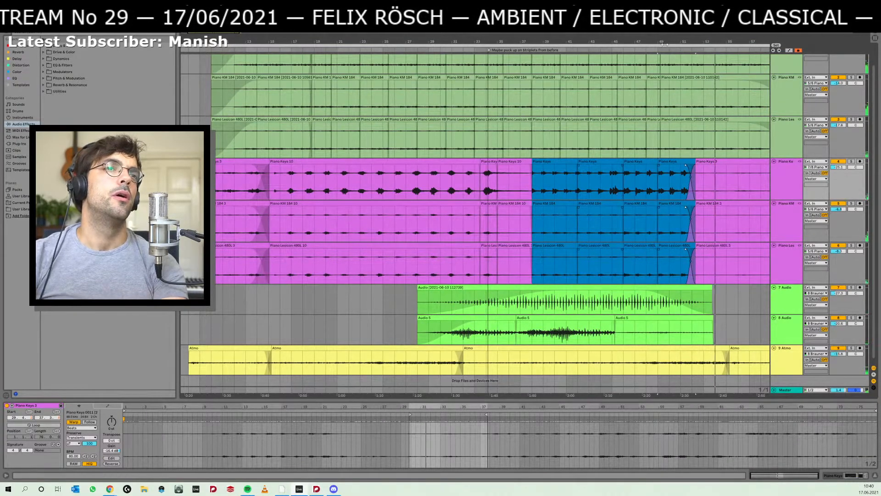
- Play the arrangement from 29.1.1 and select the first blue piano clips, from 38.1.1 to 42.1.1, on all three tracks
{"action": "left_click_drag", "start_coordinate": [675, 39], "coordinate": [547, 15]}
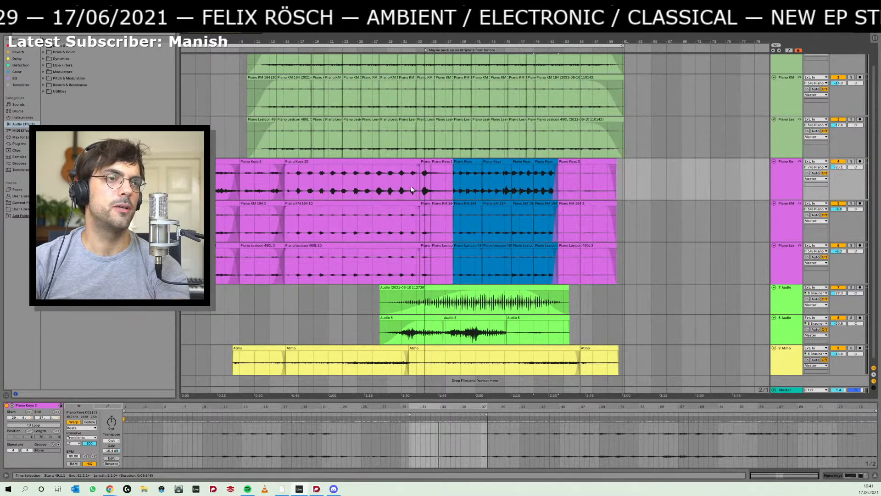
{"action": "left_click", "coordinate": [391, 188]}
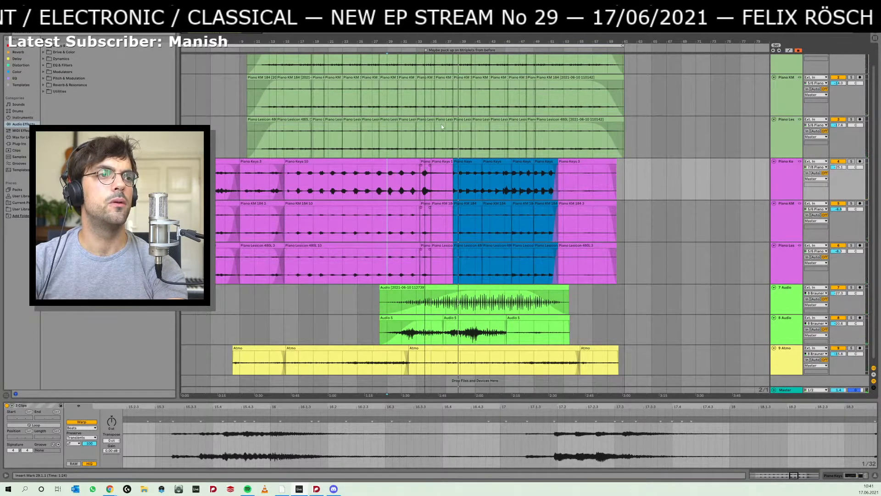
{"action": "left_click_drag", "start_coordinate": [458, 40], "coordinate": [458, 109]}
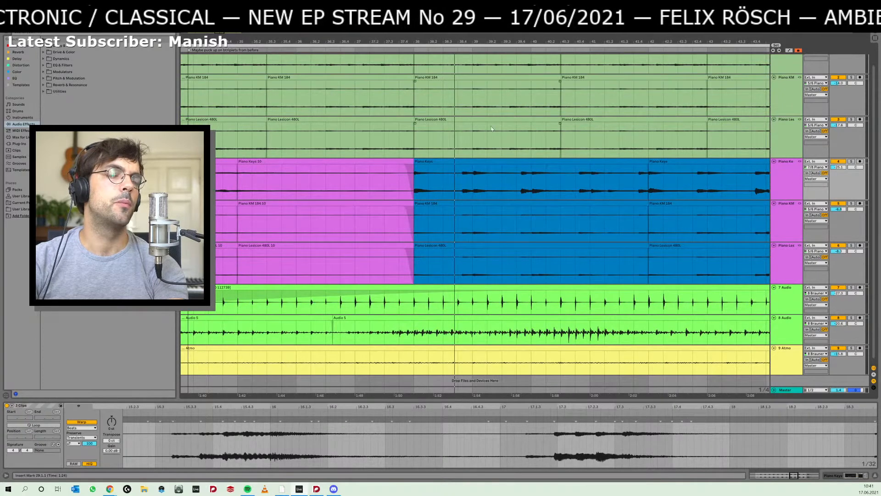
{"action": "left_click", "coordinate": [428, 168]}
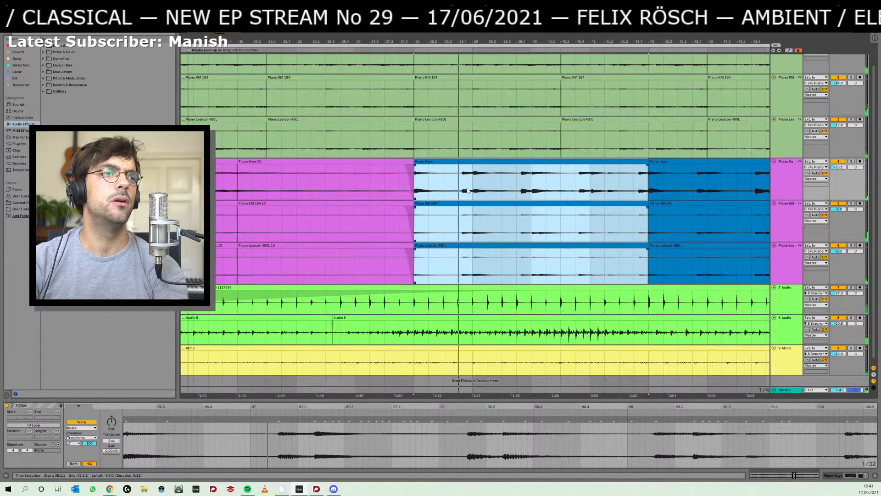
{"action": "left_click", "coordinate": [459, 184]}
{"action": "left_click", "coordinate": [425, 162]}
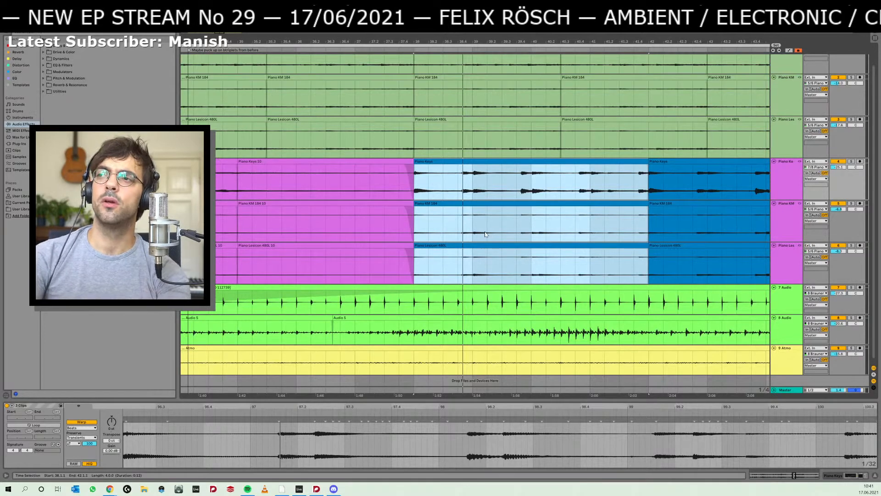
- Switch to the Dorico score and remove the low C2 from the chord selection in bars 65–66, keeping E3 and G3 selected
{"action": "key", "text": "alt+Tab"}
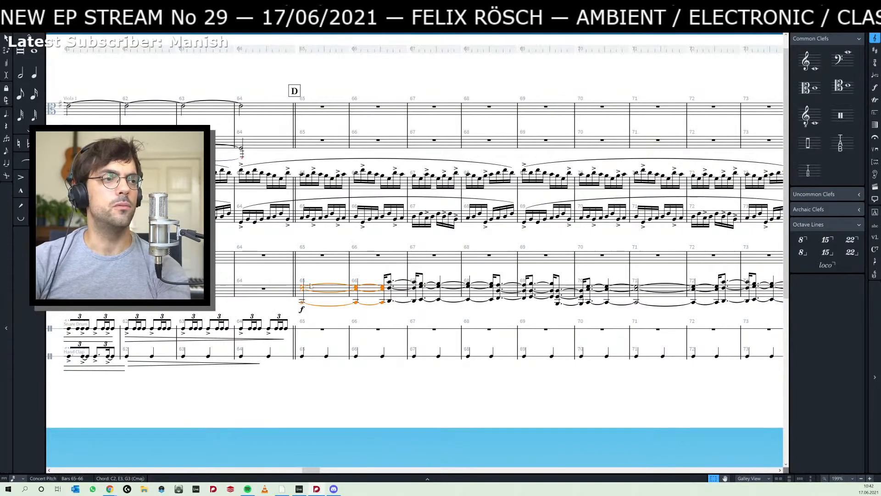
{"action": "left_click", "coordinate": [303, 302], "text": "ctrl"}
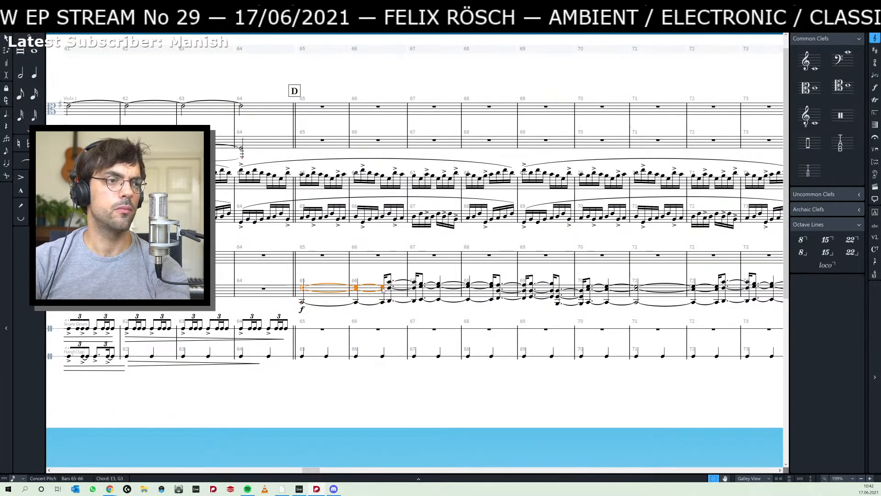
- Turn on Insert mode and lengthen the full C2, E3, G3 chord at rehearsal mark D so that it is held into bar 68
{"action": "left_click", "coordinate": [385, 306], "text": "shift"}
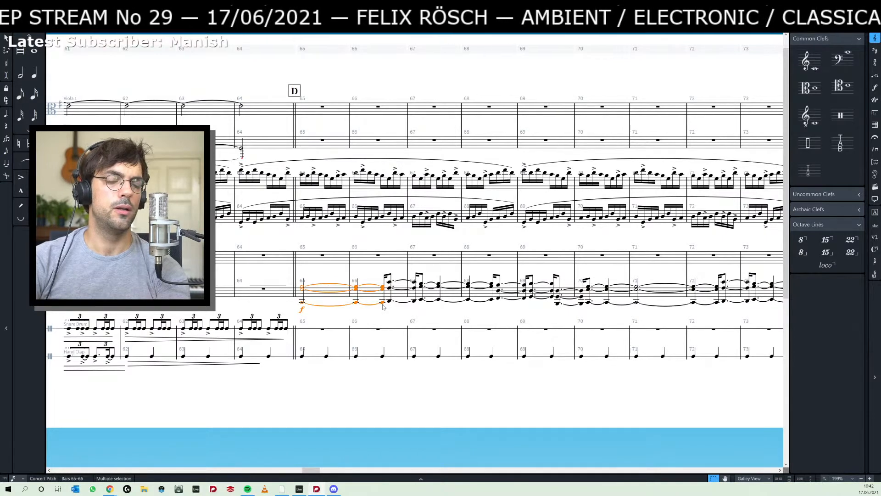
{"action": "key", "text": "i"}
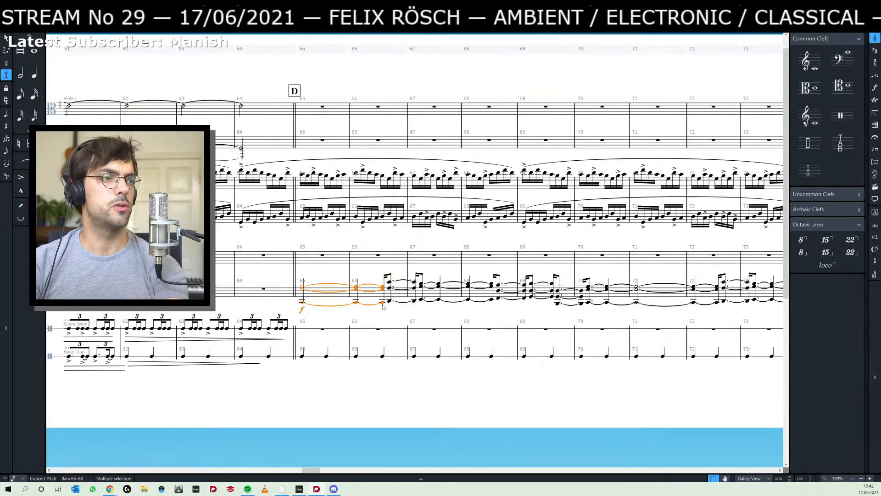
{"action": "key", "text": "6"}
{"action": "key", "text": "shift+alt+Right"}
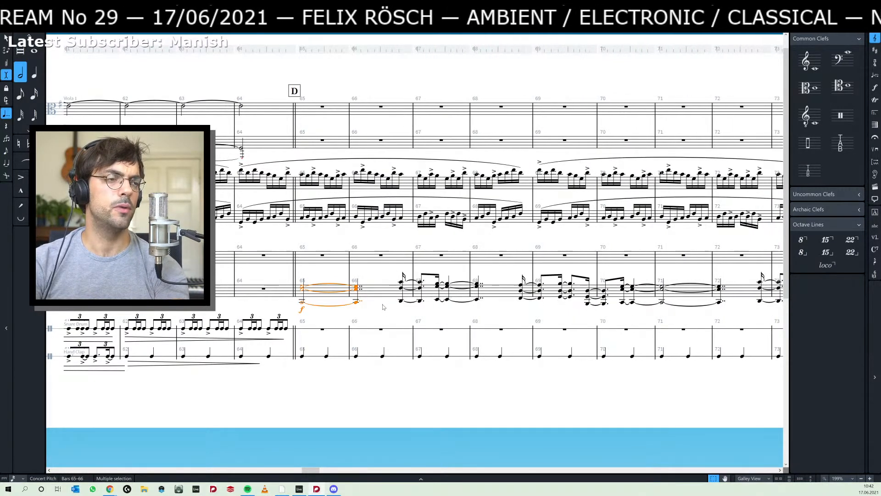
{"action": "key", "text": "shift+alt+Right"}
{"action": "key", "text": "shift+alt+Right"}
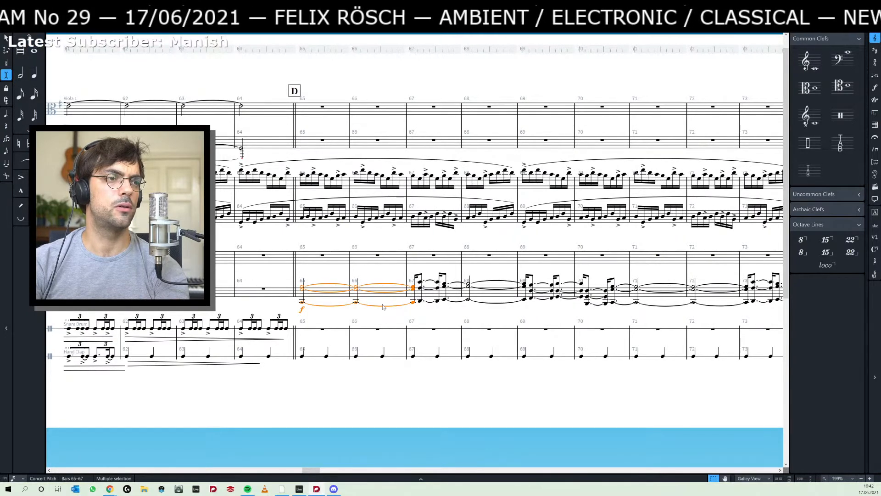
{"action": "key", "text": "shift+alt+Right"}
{"action": "key", "text": "shift+alt+Right"}
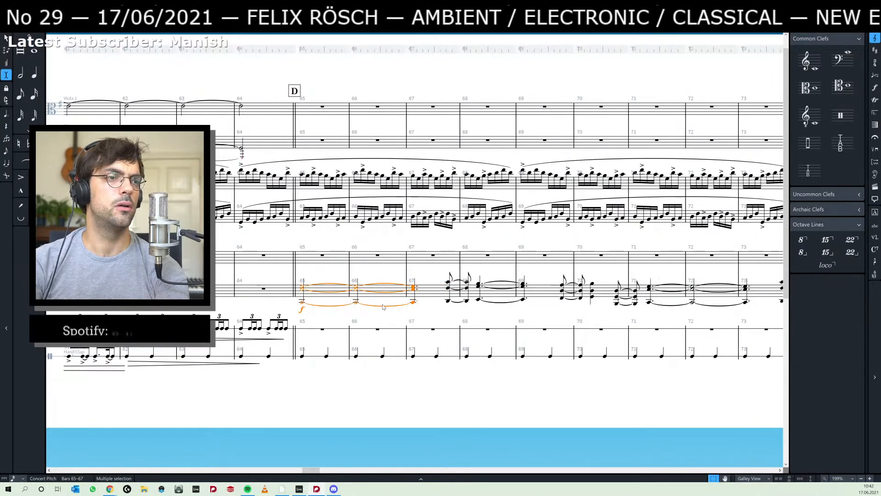
{"action": "key", "text": "shift+alt+Right"}
{"action": "key", "text": "shift+alt+Right"}
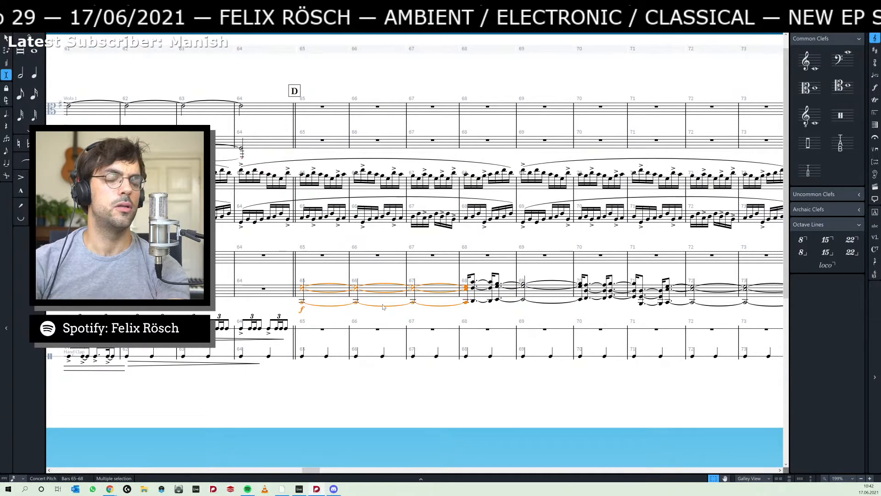
- Play back the score from the lengthened chord at bar 65, and then select that C2, E3, G3 chord in bars 65–68 again
{"action": "key", "text": "p"}
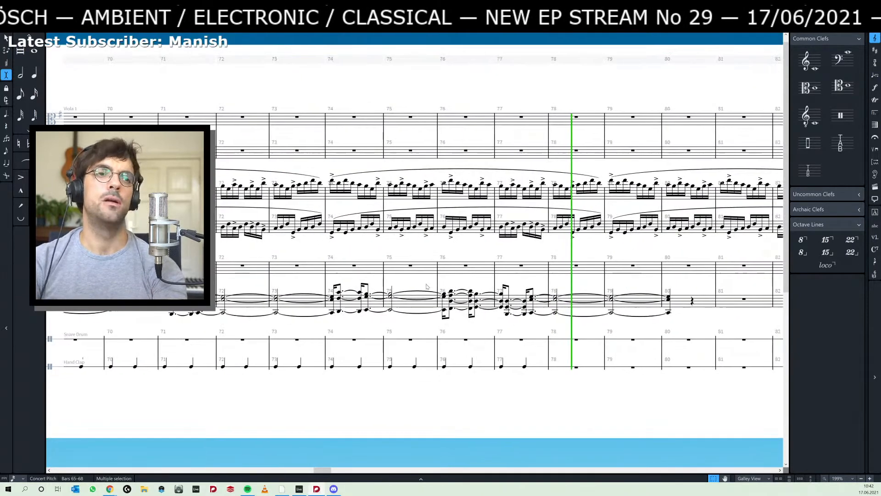
{"action": "key", "text": "space"}
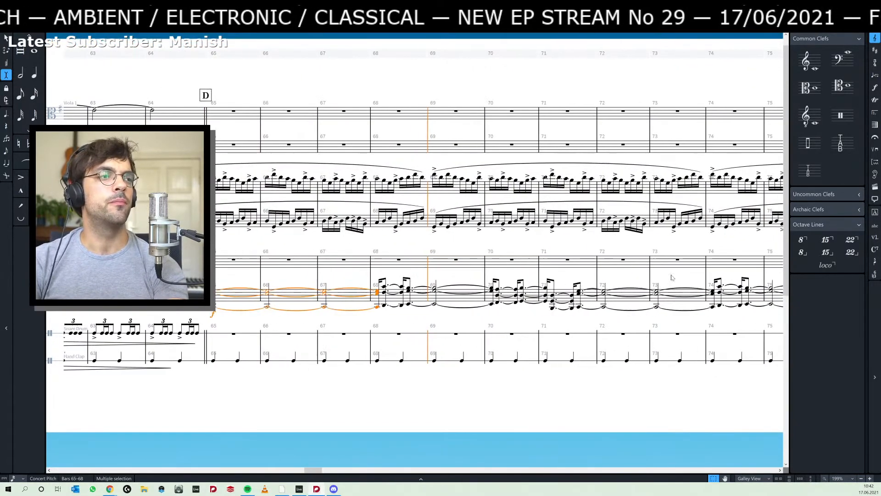
{"action": "left_click", "coordinate": [436, 286], "text": "shift"}
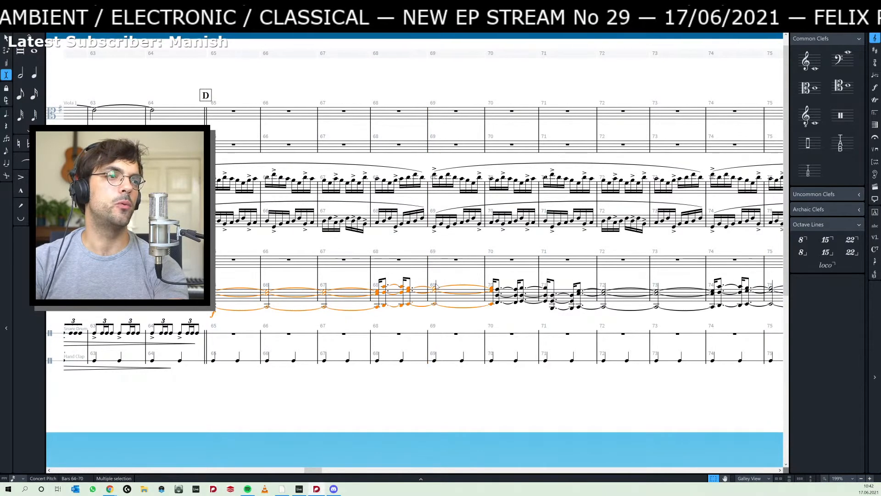
{"action": "left_click", "coordinate": [379, 306]}
{"action": "left_click_drag", "start_coordinate": [350, 318], "coordinate": [412, 319]}
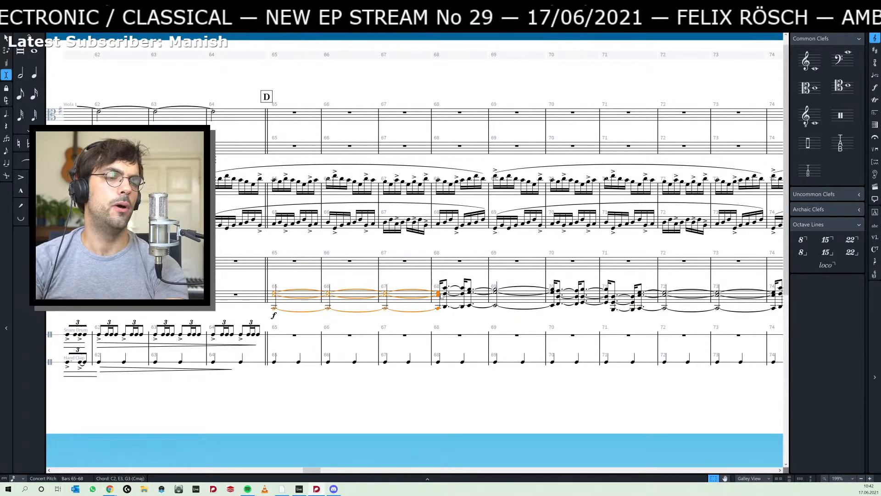
{"action": "key", "text": "alt+Left"}
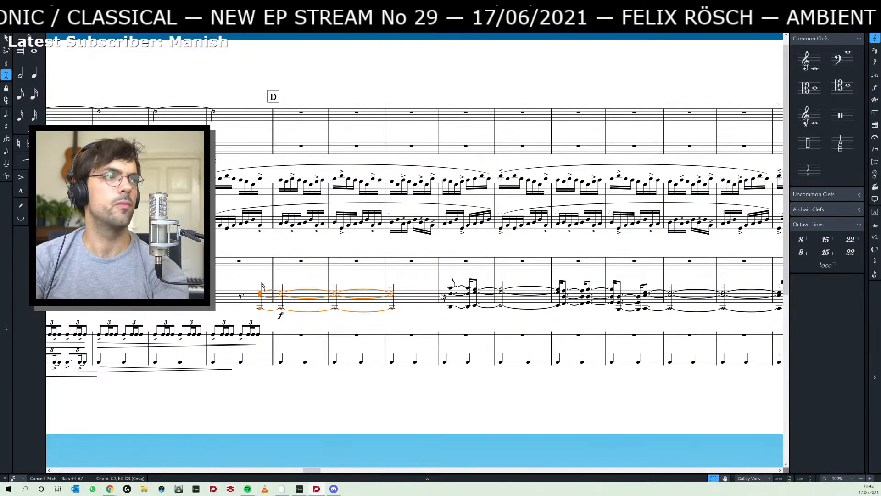
{"action": "key", "text": "alt+Right"}
{"action": "key", "text": "shift+Left"}
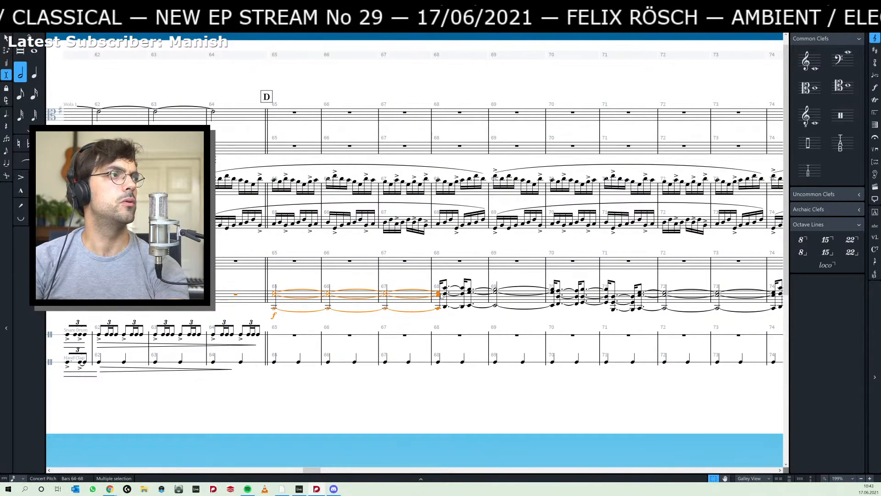
{"action": "key", "text": "shift+Right"}
{"action": "key", "text": "shift+Right"}
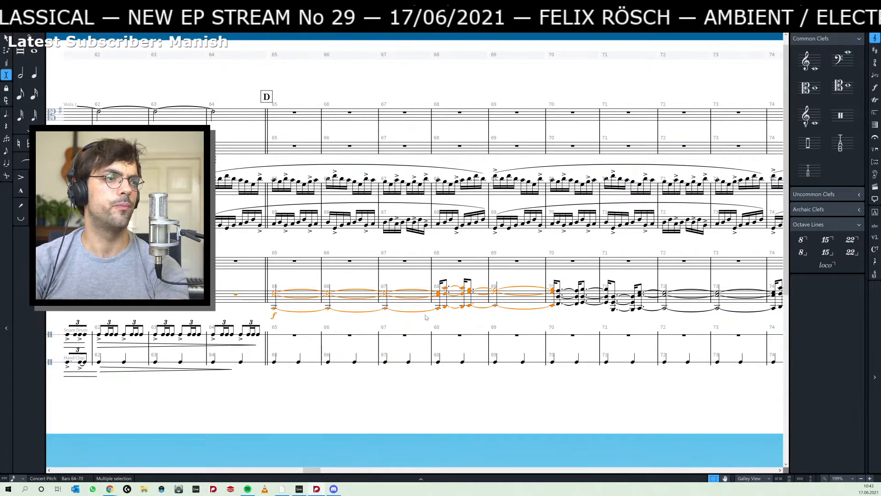
- Try shortening the C2, E3, G3 chord so it ends in bar 67, play it back, and extend it into bar 68 again
{"action": "left_click", "coordinate": [386, 304]}
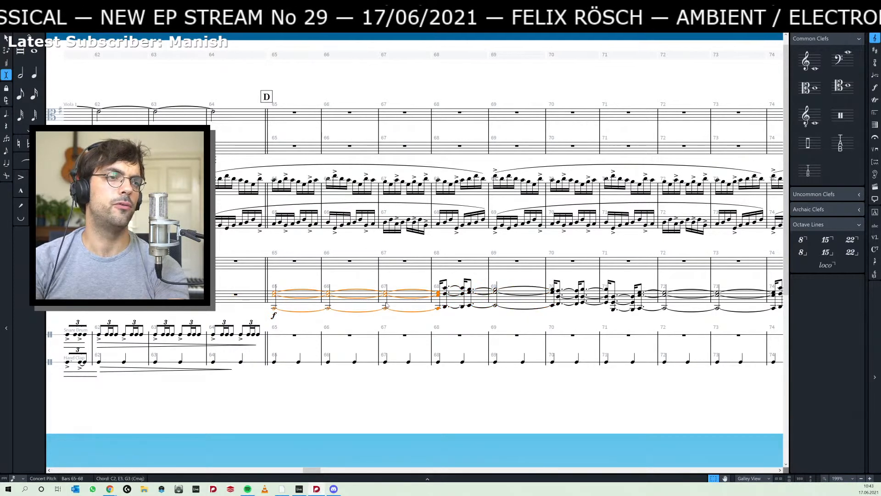
{"action": "key", "text": "alt+shift+Left"}
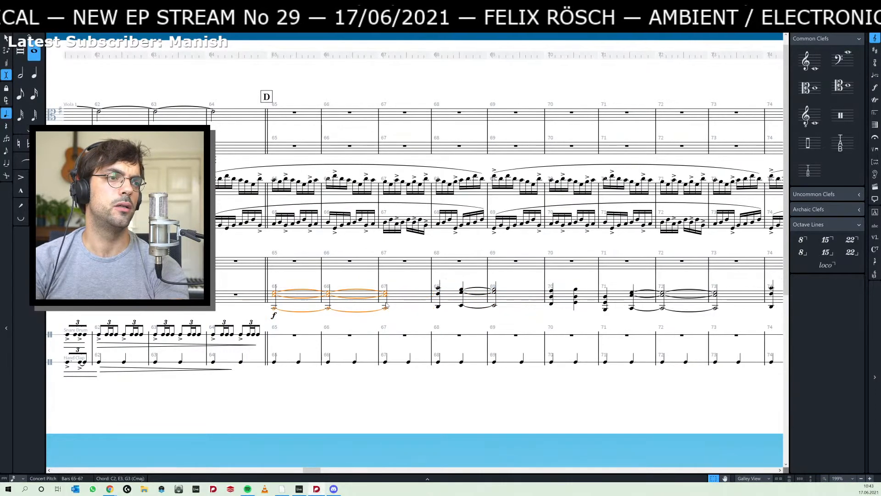
{"action": "key", "text": "alt+shift+Left"}
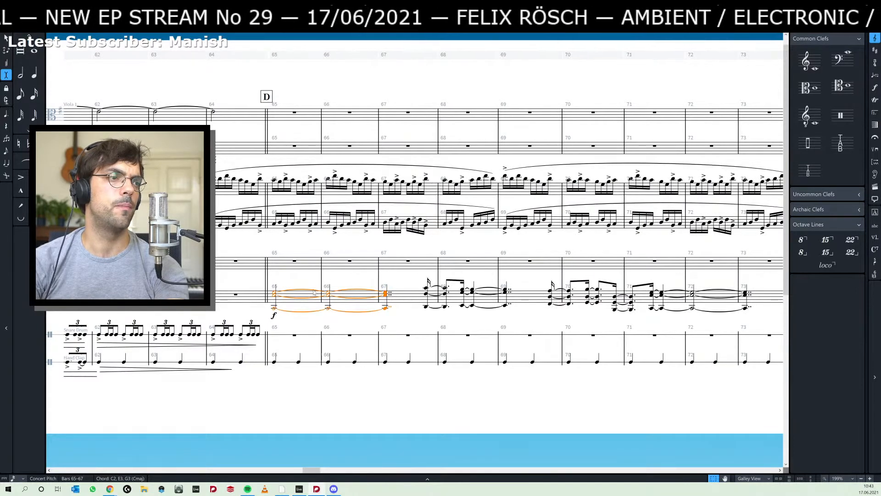
{"action": "key", "text": "space"}
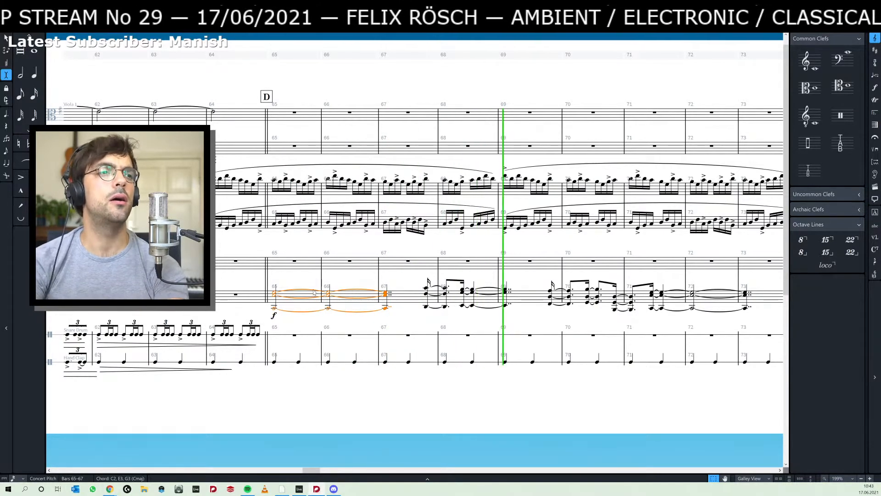
{"action": "key", "text": "space"}
{"action": "key", "text": "alt+shift+Right"}
{"action": "key", "text": "alt+shift+Right"}
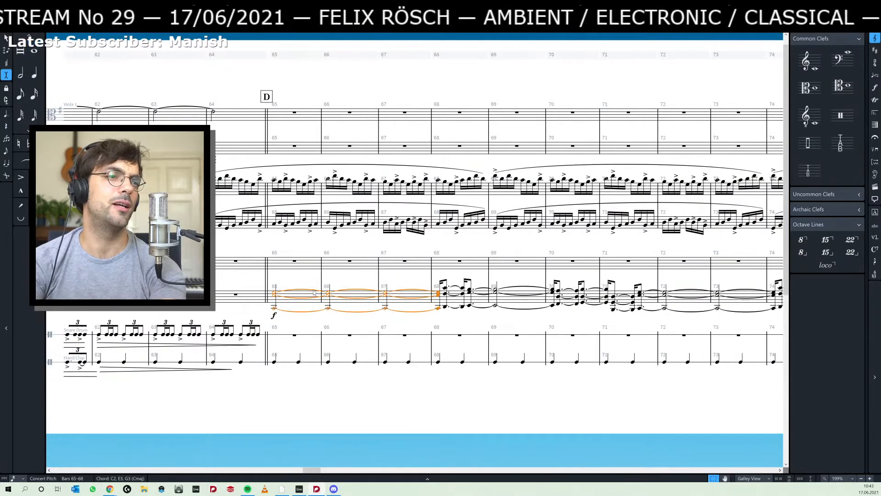
- Select only the low C2 in bars 65–68, then switch to Ableton Live and play the arrangement from 35.1.1
{"action": "key", "text": "Escape"}
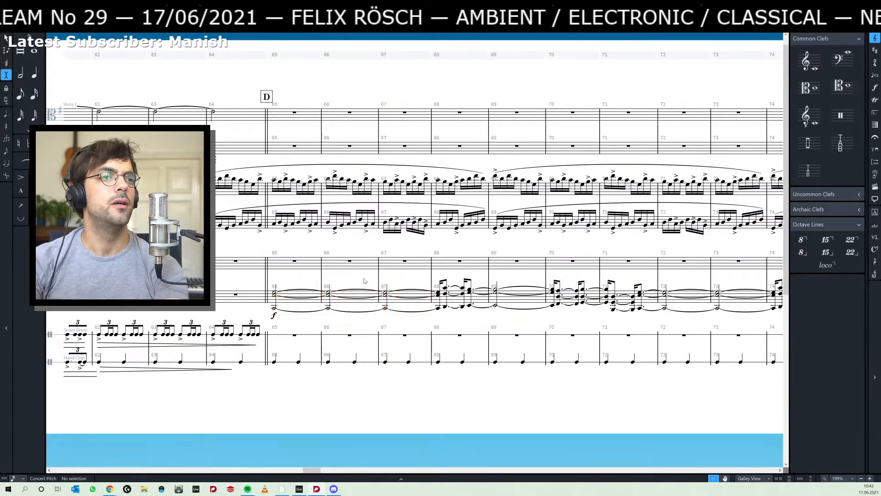
{"action": "left_click", "coordinate": [274, 311]}
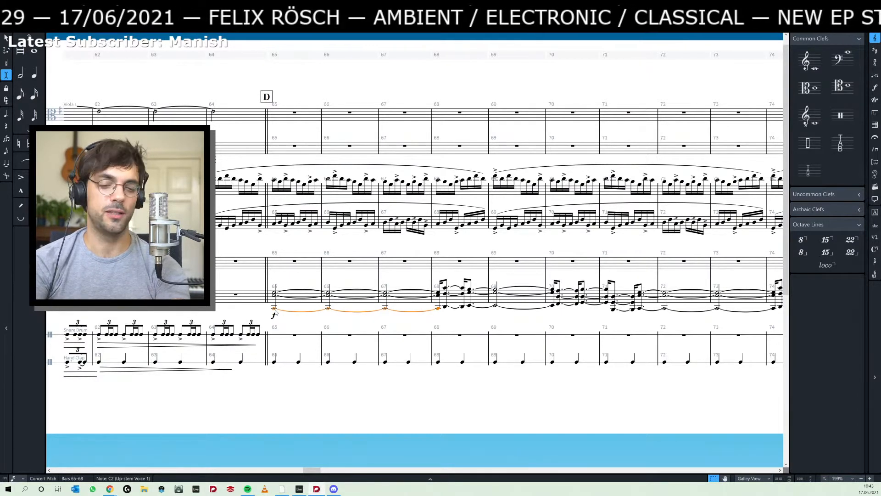
{"action": "key", "text": "alt+Tab"}
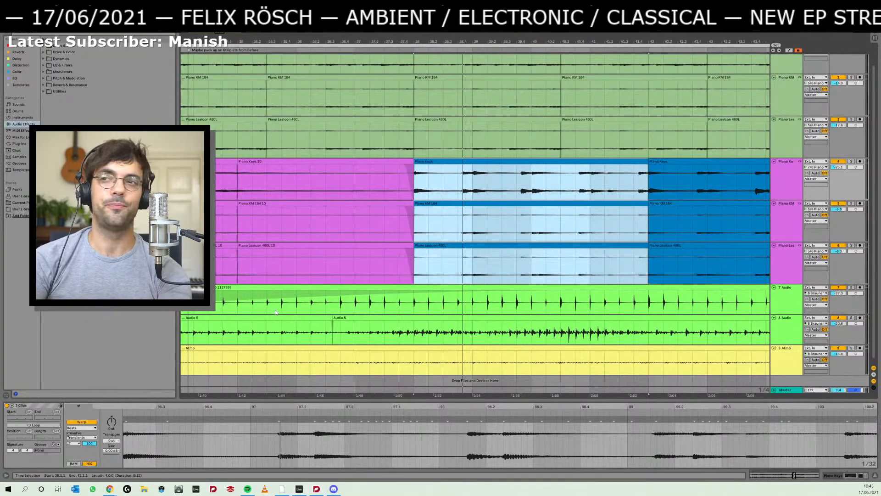
{"action": "left_click", "coordinate": [244, 272]}
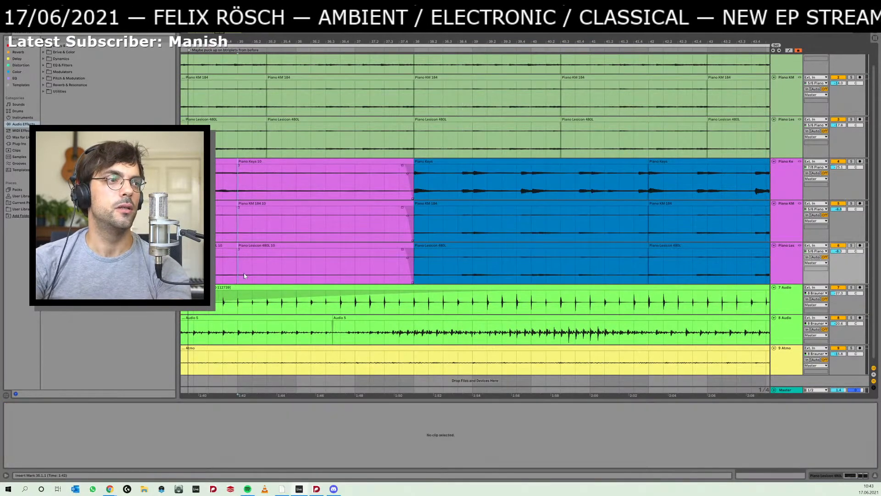
{"action": "key", "text": "space"}
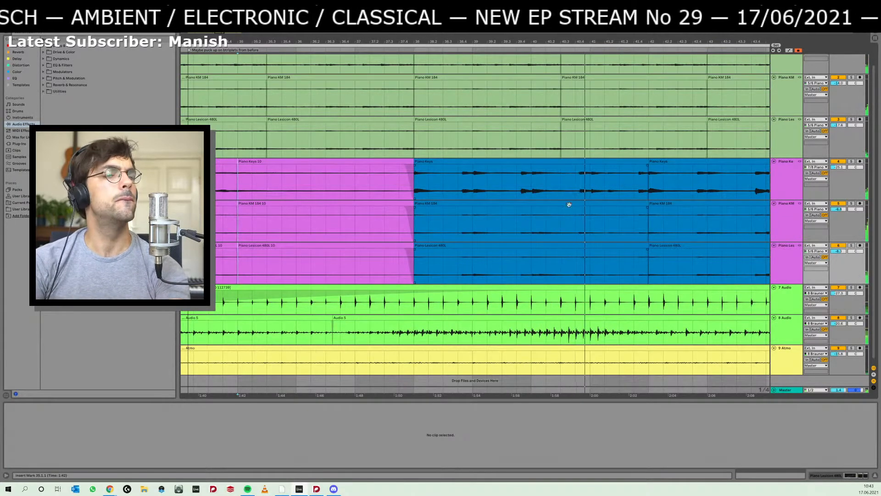
- Select the first blue piano clips on all three tracks, check them against the Dorico score, and play the Ableton Live arrangement from 29.1.1
{"action": "left_click", "coordinate": [551, 161]}
{"action": "left_click_drag", "start_coordinate": [551, 42], "coordinate": [455, 40]}
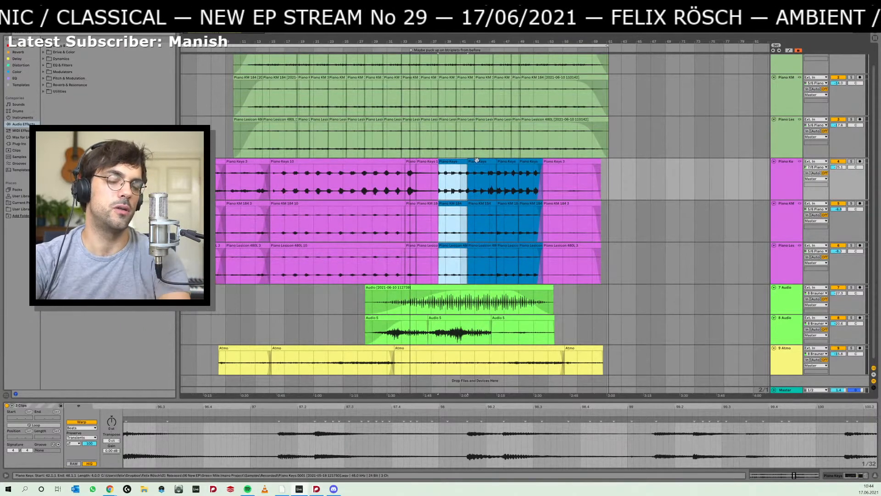
{"action": "key", "text": "alt+Tab"}
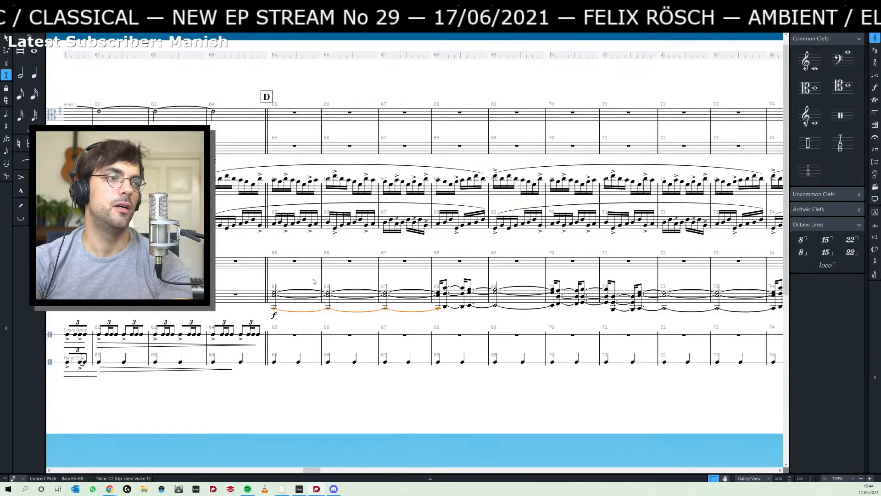
{"action": "key", "text": "alt+Tab"}
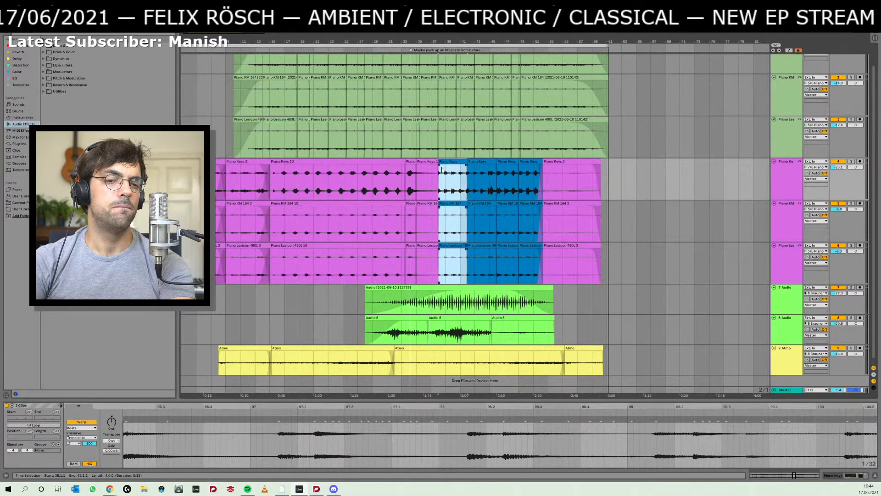
{"action": "key", "text": "space"}
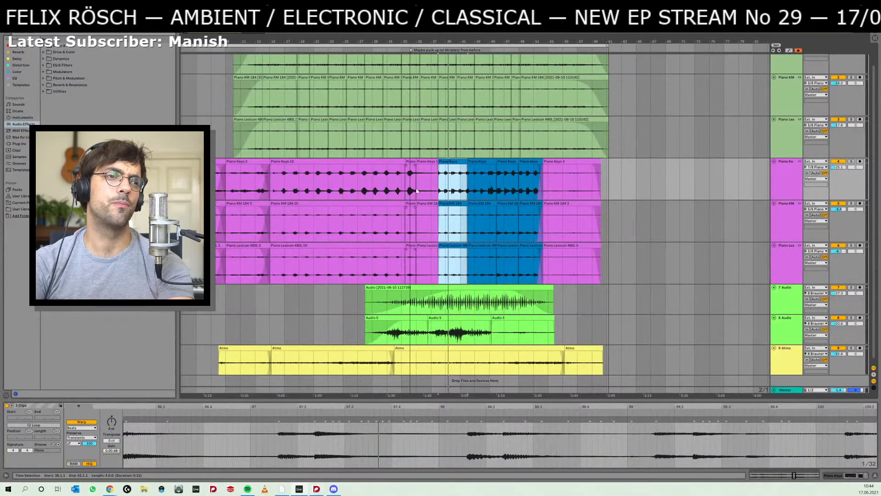
{"action": "left_click", "coordinate": [377, 177]}
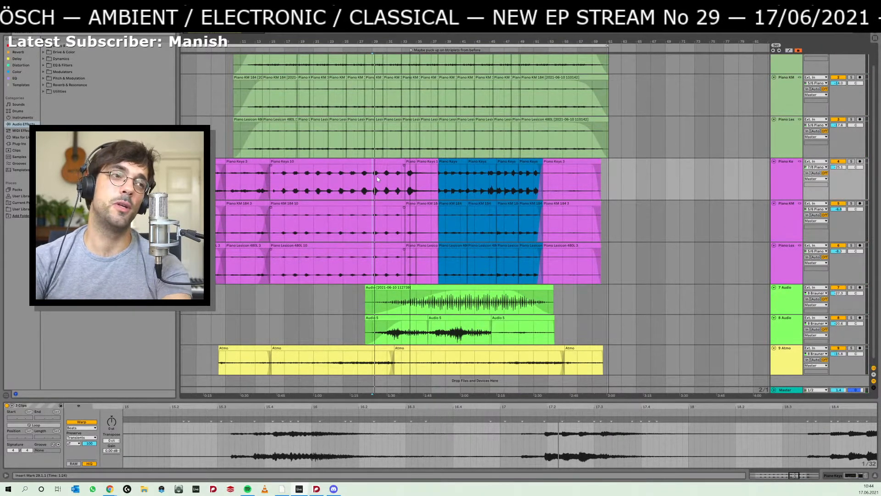
{"action": "key", "text": "space"}
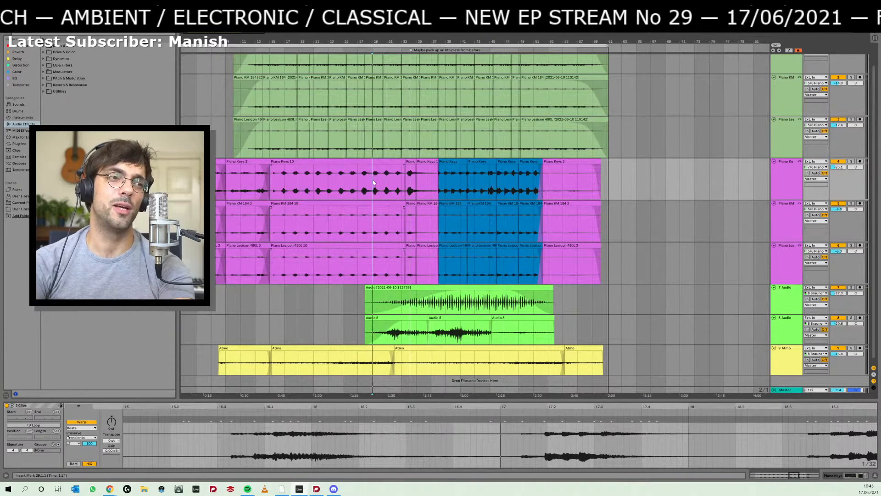
- Duplicate the middle Audio 5 clip directly after itself on the 8 Audio track and give the copy a long fade-out
{"action": "left_click", "coordinate": [467, 317]}
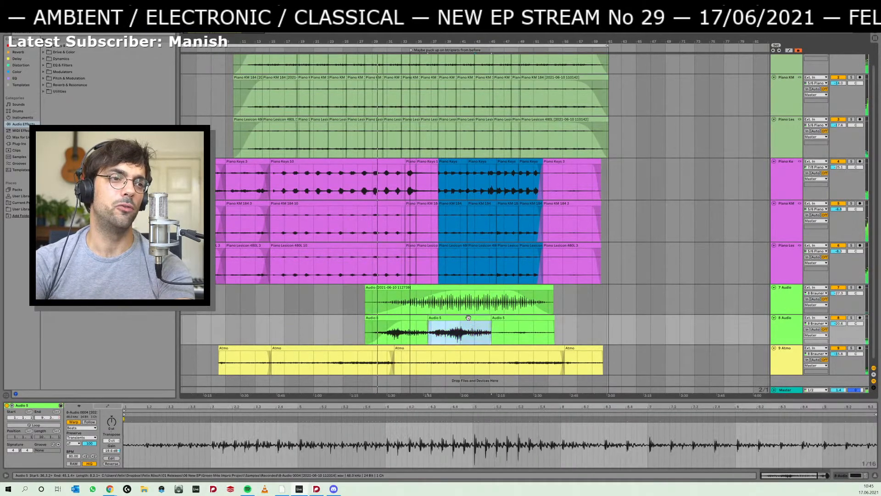
{"action": "key", "text": "ctrl+d"}
{"action": "left_click_drag", "start_coordinate": [551, 321], "coordinate": [508, 321]}
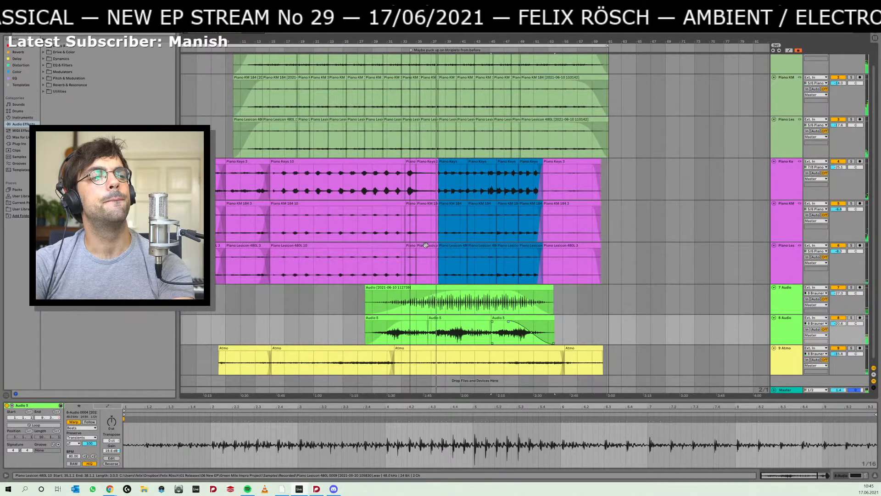
- Select the first blue piano clips from 38.1.1 to 42.1.1, then switch to Dorico and play the score from the bar 65 chord
{"action": "left_click", "coordinate": [452, 246]}
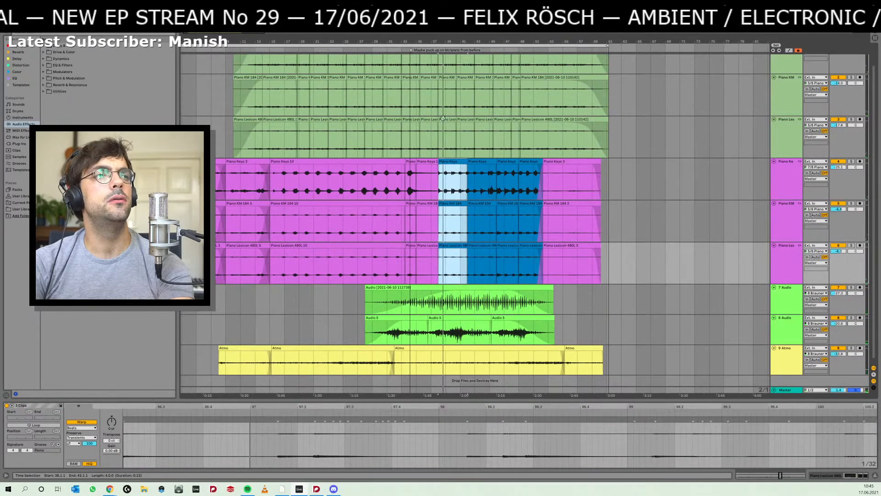
{"action": "key", "text": "alt+Tab"}
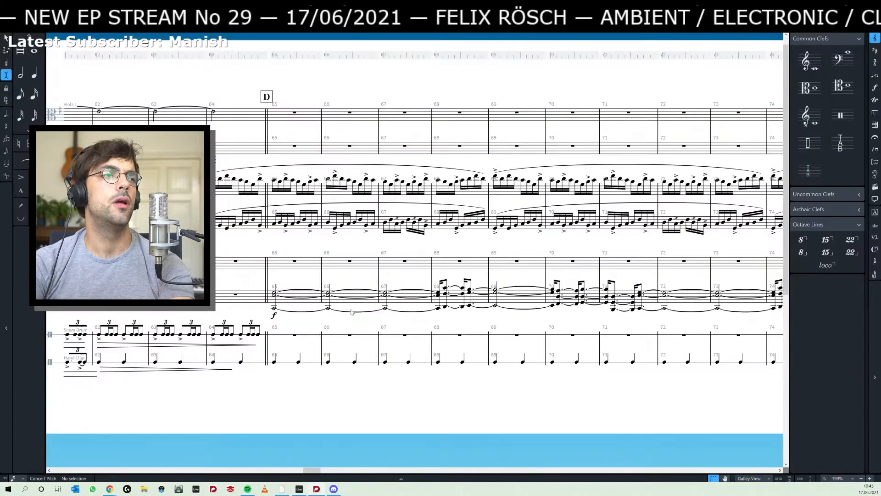
{"action": "left_click", "coordinate": [275, 292]}
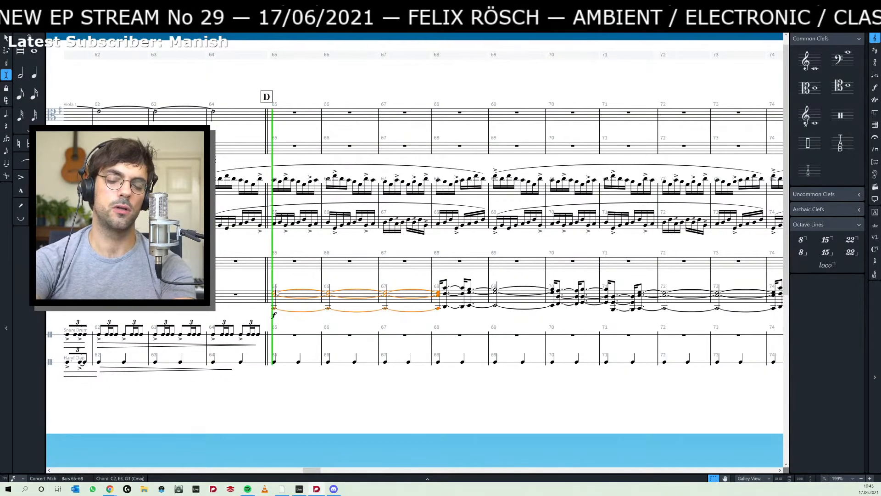
{"action": "key", "text": "space"}
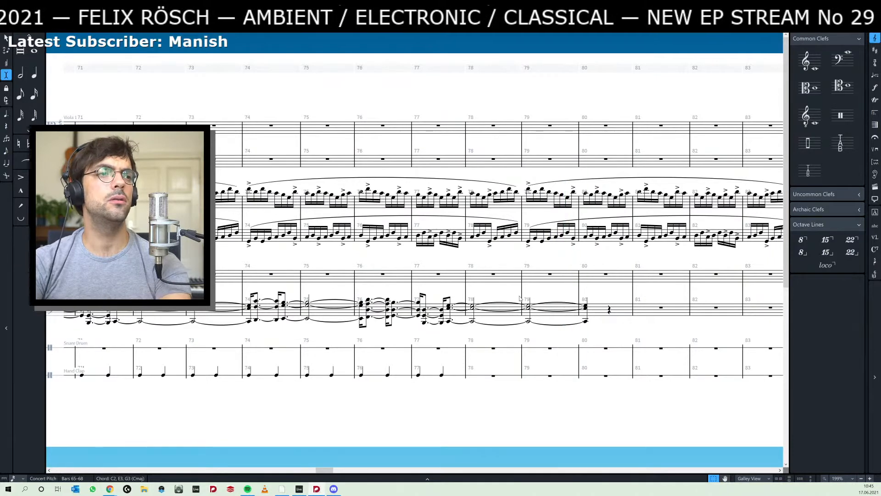
- Switch to Ableton Live and audition the first three groups of blue piano clips, ending with the second group (42.1.1 to 46.1.1) selected
{"action": "key", "text": "alt+Tab"}
{"action": "left_click", "coordinate": [459, 247]}
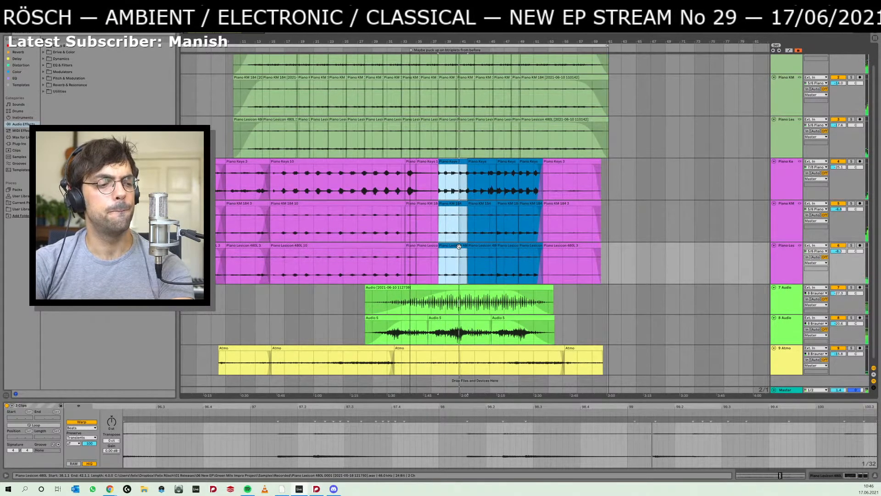
{"action": "left_click", "coordinate": [475, 247]}
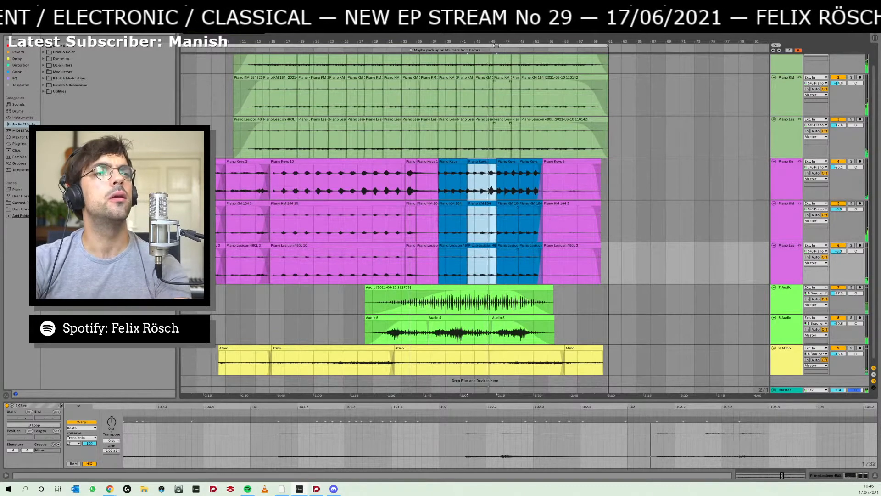
{"action": "left_click_drag", "start_coordinate": [497, 46], "coordinate": [497, 56]}
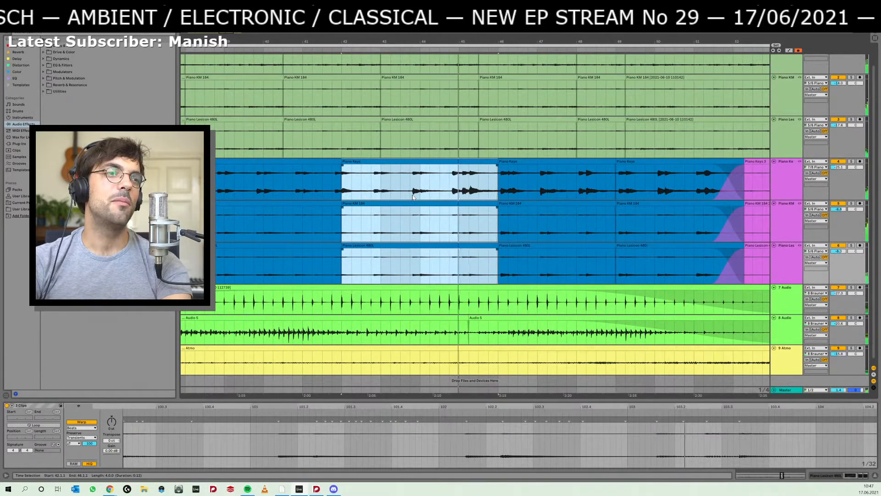
{"action": "left_click", "coordinate": [510, 160]}
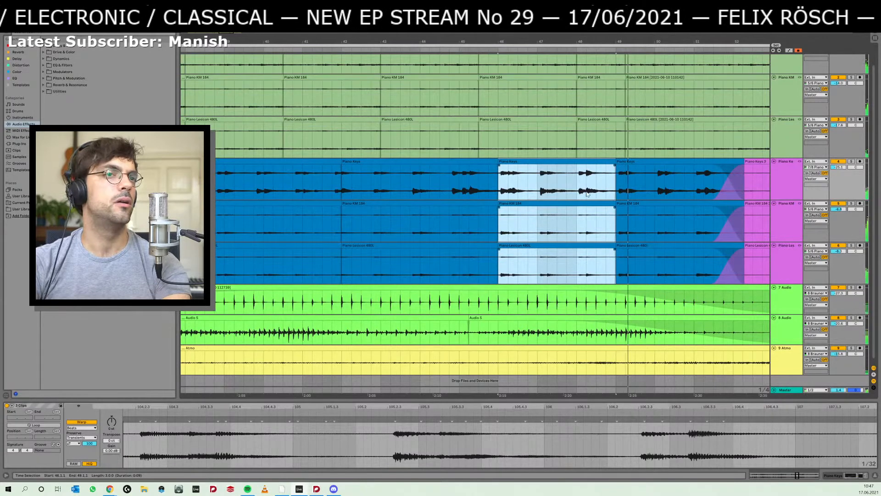
{"action": "left_click", "coordinate": [472, 163]}
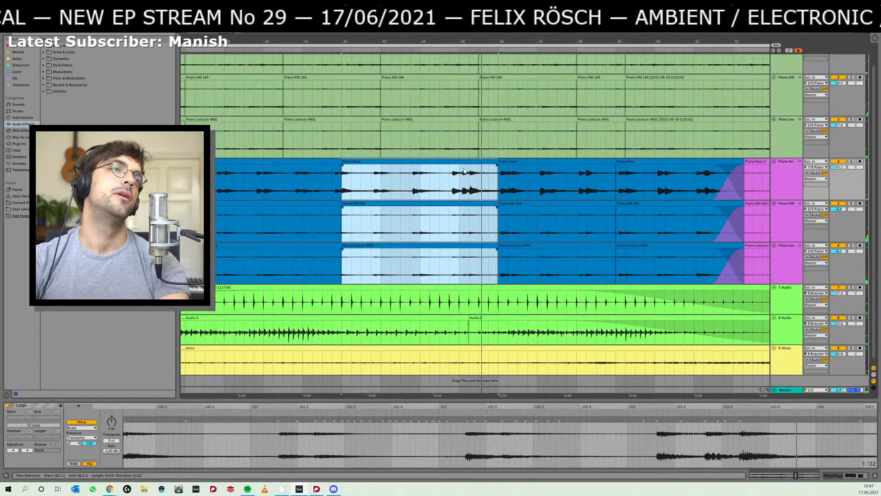
- Switch to Dorico and play the score from the held chord at bar 65
{"action": "key", "text": "alt+Tab"}
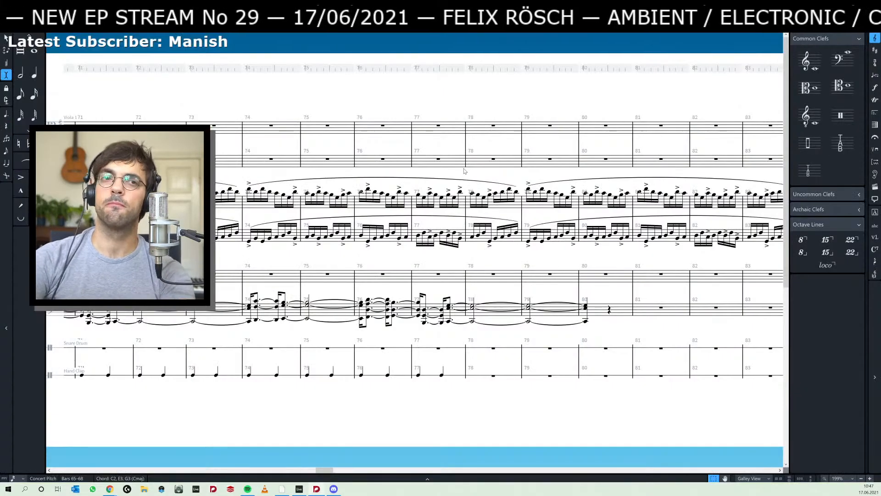
{"action": "left_click_drag", "start_coordinate": [166, 257], "coordinate": [336, 244]}
{"action": "left_click_drag", "start_coordinate": [507, 249], "coordinate": [685, 241]}
{"action": "left_click_drag", "start_coordinate": [323, 244], "coordinate": [596, 240]}
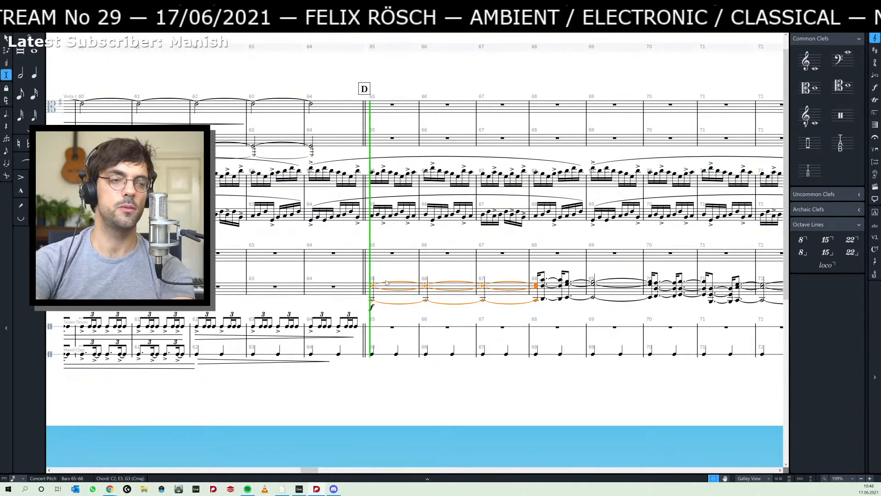
{"action": "key", "text": "space"}
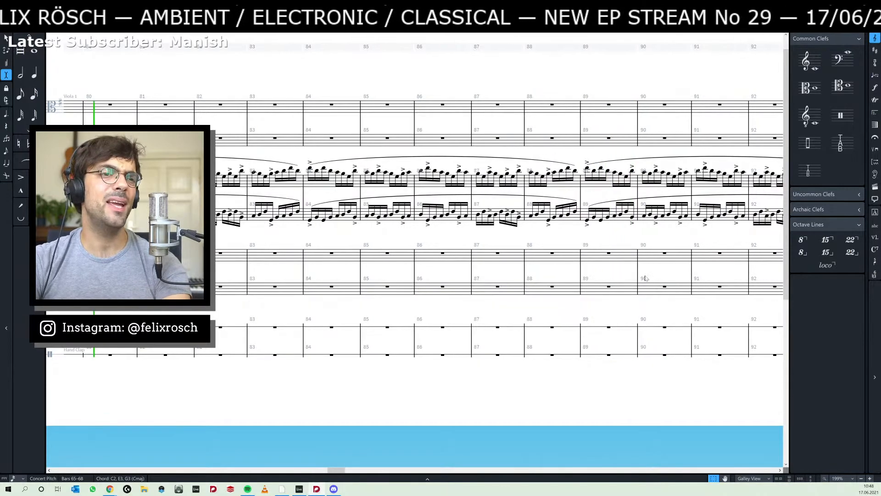
- Shorten the final held chord so it ends in bar 79, and copy the two chords of bars 68–69 to bar 80
{"action": "left_click_drag", "start_coordinate": [105, 289], "coordinate": [390, 295]}
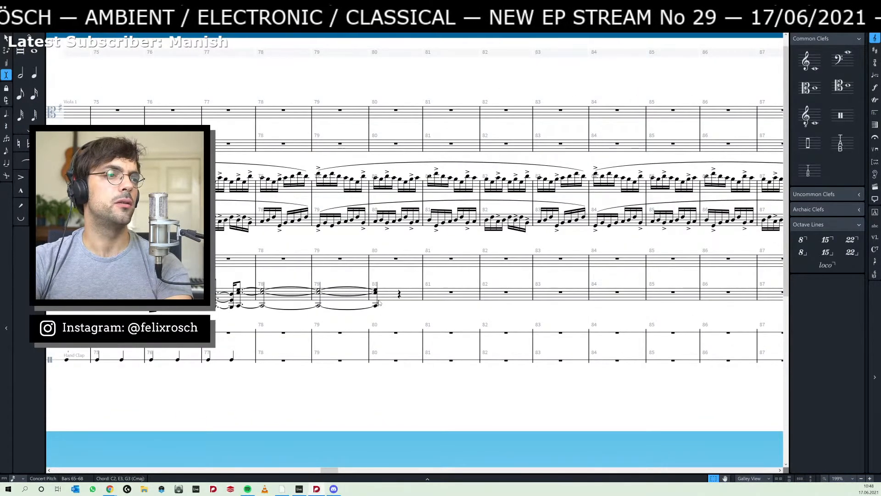
{"action": "left_click", "coordinate": [376, 305]}
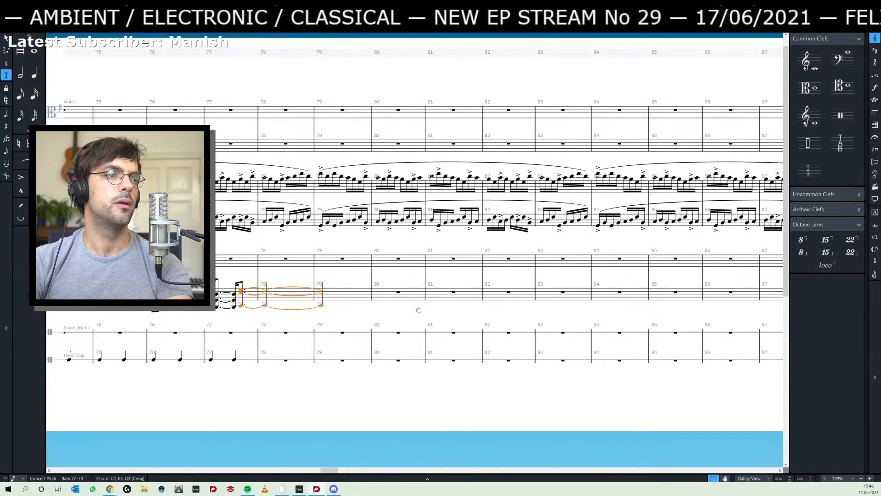
{"action": "left_click_drag", "start_coordinate": [204, 296], "coordinate": [486, 306]}
{"action": "scroll", "coordinate": [393, 252], "scroll_direction": "left", "scroll_amount": 5}
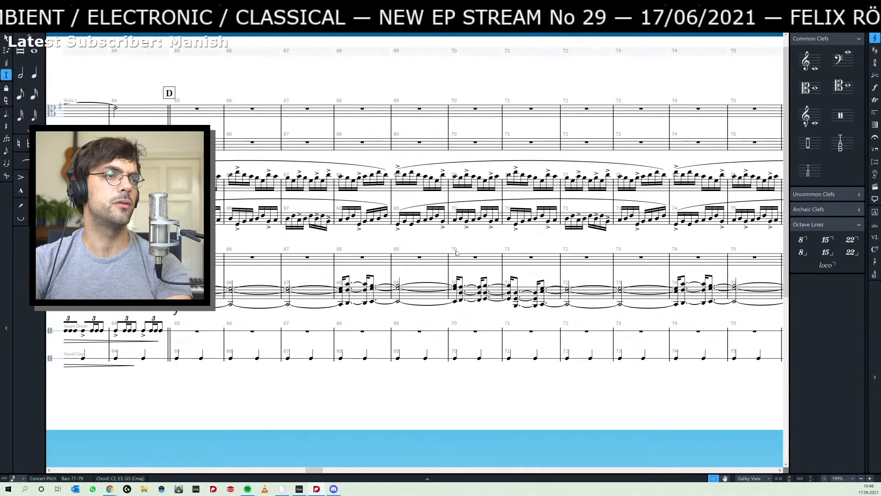
{"action": "scroll", "coordinate": [486, 246], "scroll_direction": "right", "scroll_amount": 5}
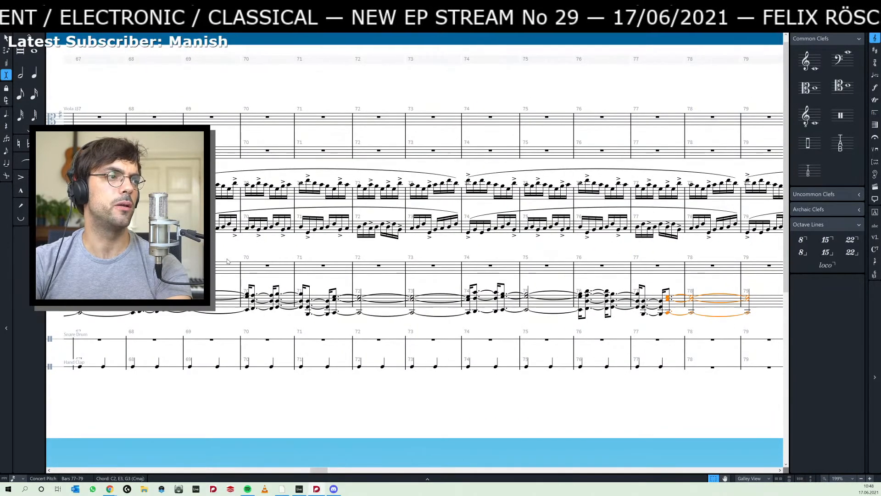
{"action": "scroll", "coordinate": [227, 261], "scroll_direction": "left", "scroll_amount": 2}
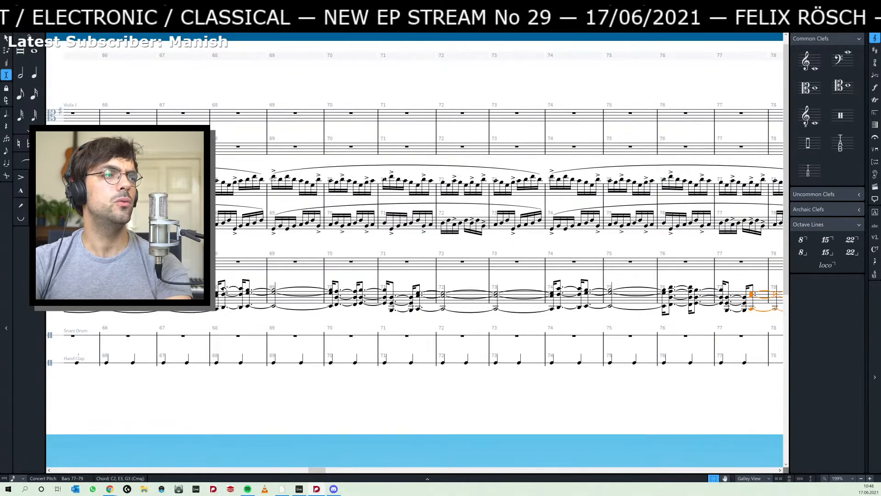
{"action": "left_click", "coordinate": [275, 306], "text": "shift"}
{"action": "scroll", "coordinate": [394, 315], "scroll_direction": "right", "scroll_amount": 6}
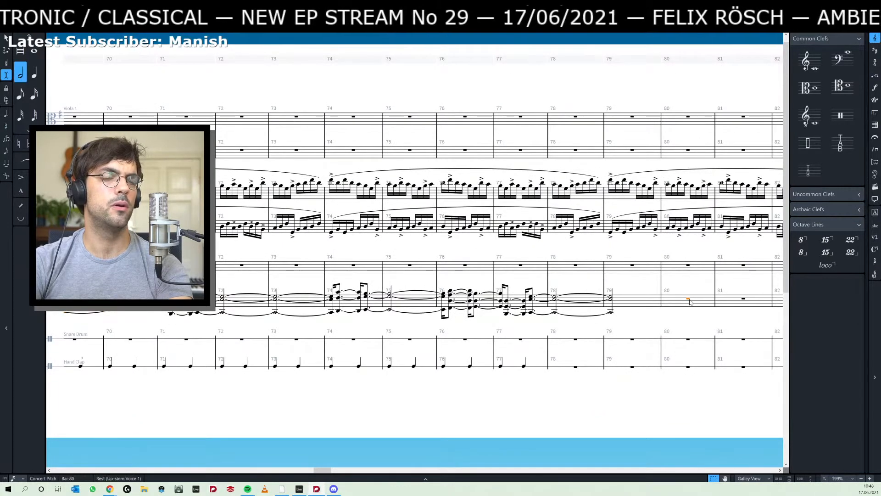
{"action": "key", "text": "ctrl+v"}
{"action": "scroll", "coordinate": [596, 317], "scroll_direction": "right", "scroll_amount": 3}
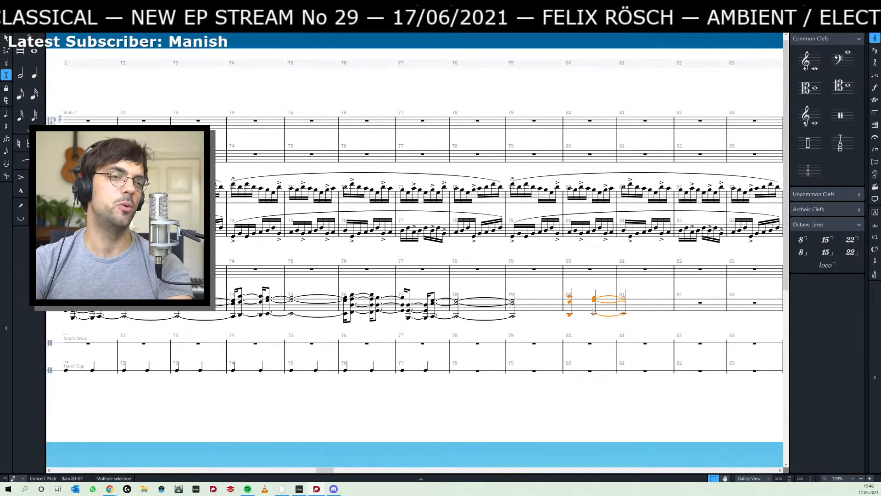
- Shift the pasted bar 80 chords a sixteenth later and extend the held chord of bars 77–79 up to them without a gap
{"action": "key", "text": "alt+Right"}
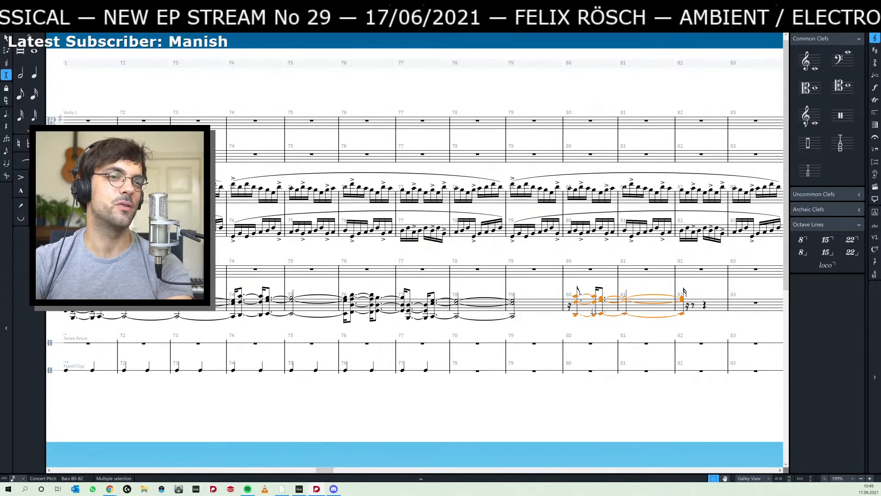
{"action": "left_click", "coordinate": [514, 321]}
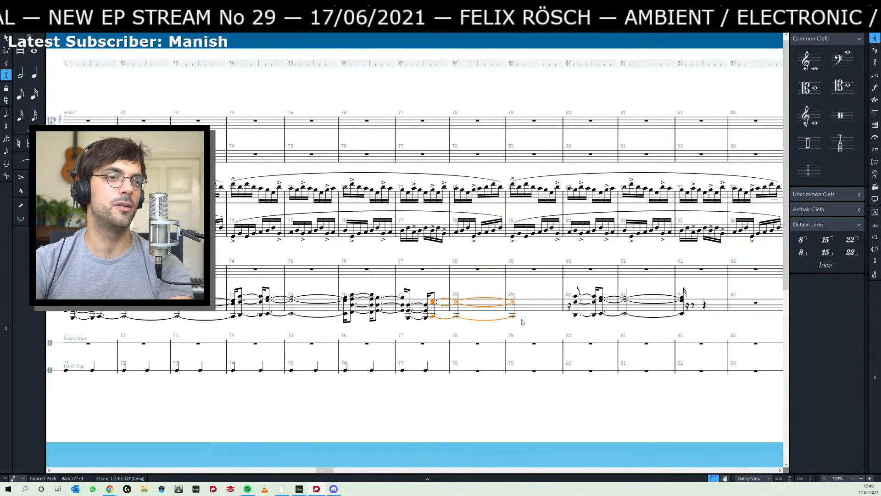
{"action": "key", "text": "alt+shift+Right"}
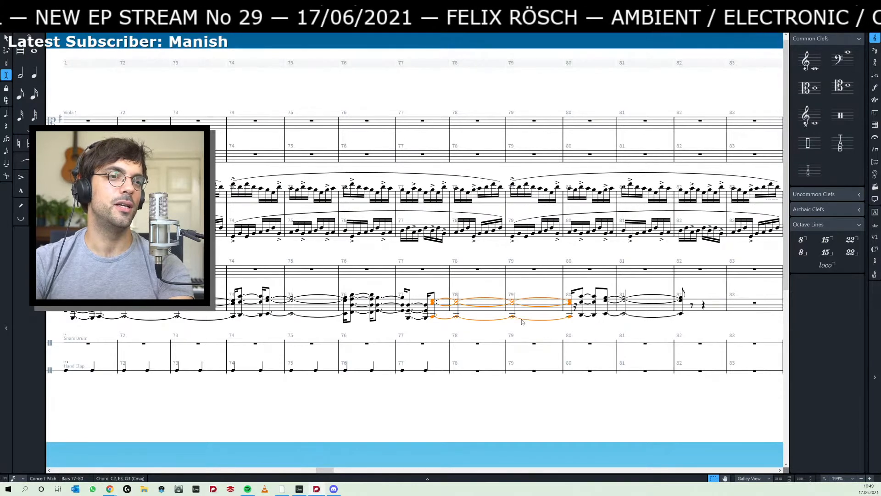
{"action": "left_click", "coordinate": [575, 307]}
{"action": "key", "text": "6"}
{"action": "key", "text": "d"}
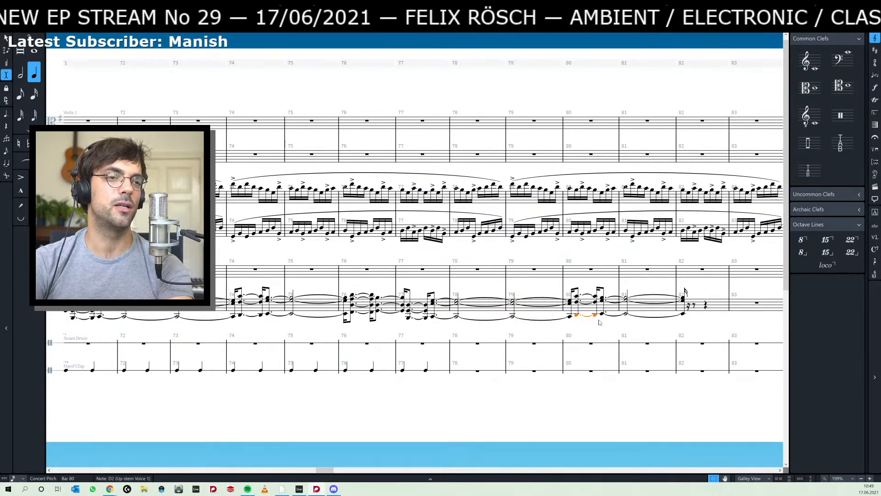
- Play the score from the held G3 in bars 77–80 to check the added chords
{"action": "left_click_drag", "start_coordinate": [621, 327], "coordinate": [589, 329]}
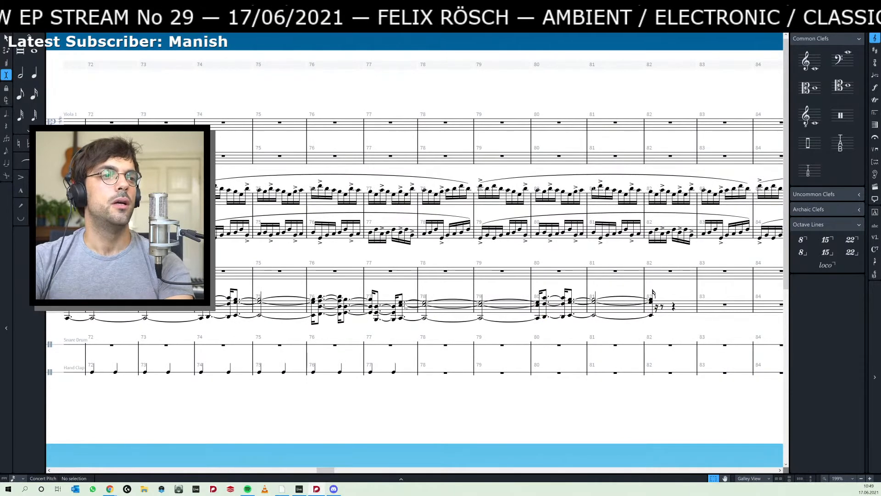
{"action": "key", "text": "p"}
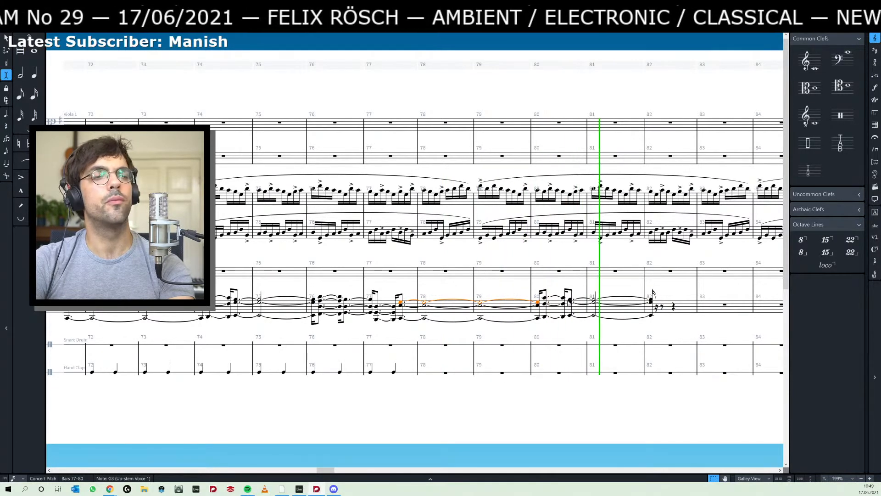
{"action": "key", "text": "space"}
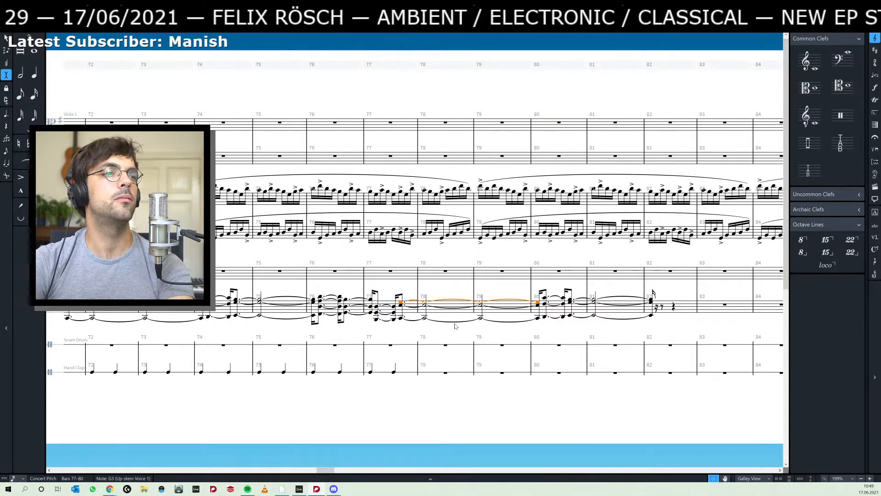
- Switch to Ableton Live and audition the second group of blue piano clips, with lead-ins from 41.2.1 and 41.4.1
{"action": "key", "text": "alt+Tab"}
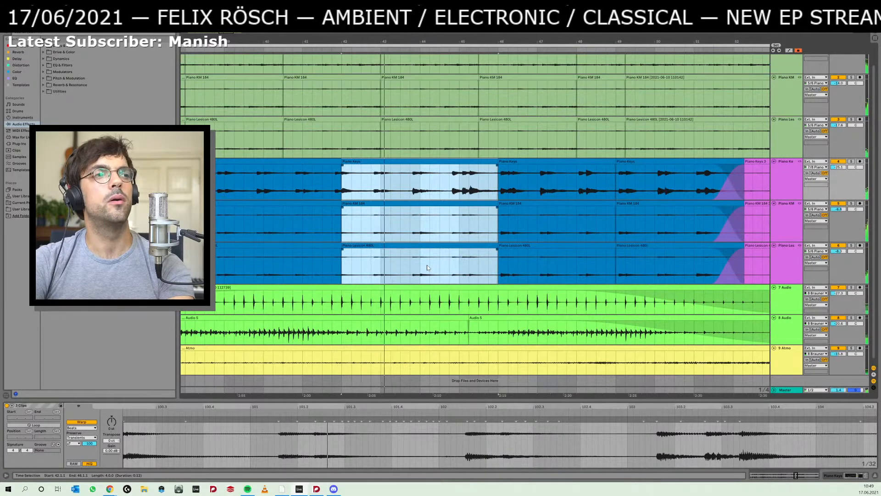
{"action": "left_click", "coordinate": [308, 219]}
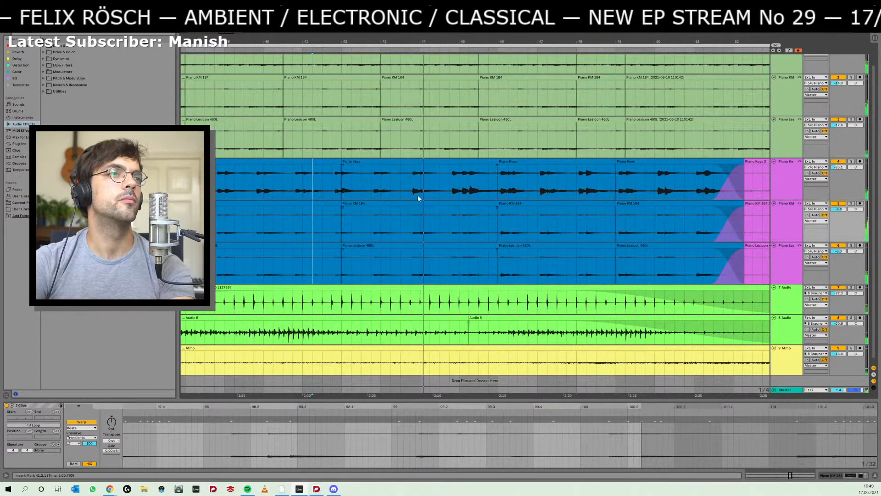
{"action": "left_click", "coordinate": [351, 162]}
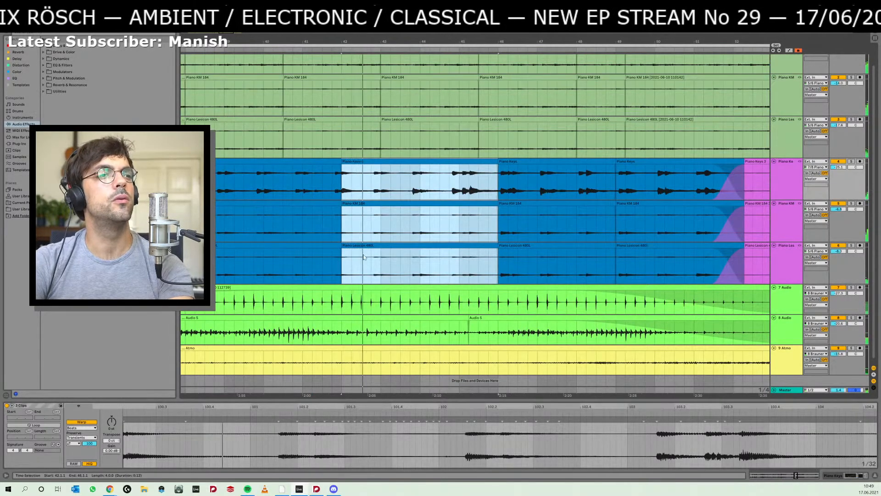
{"action": "left_click", "coordinate": [333, 190]}
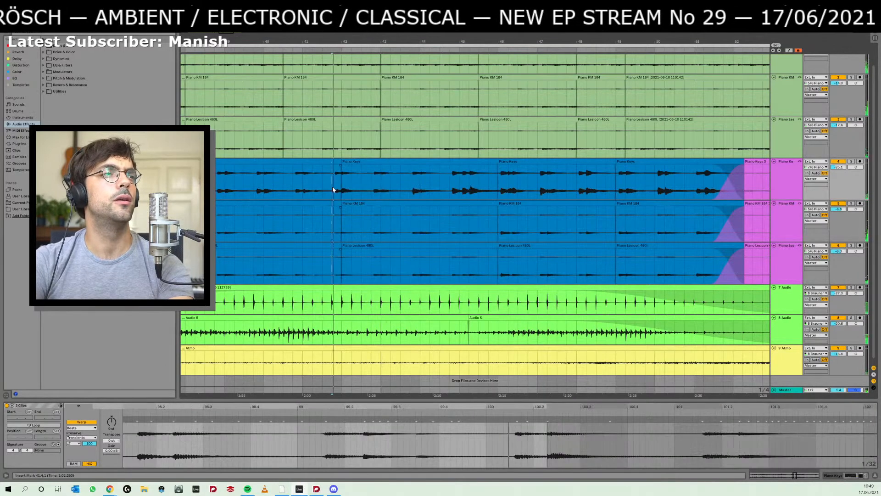
{"action": "left_click", "coordinate": [404, 182]}
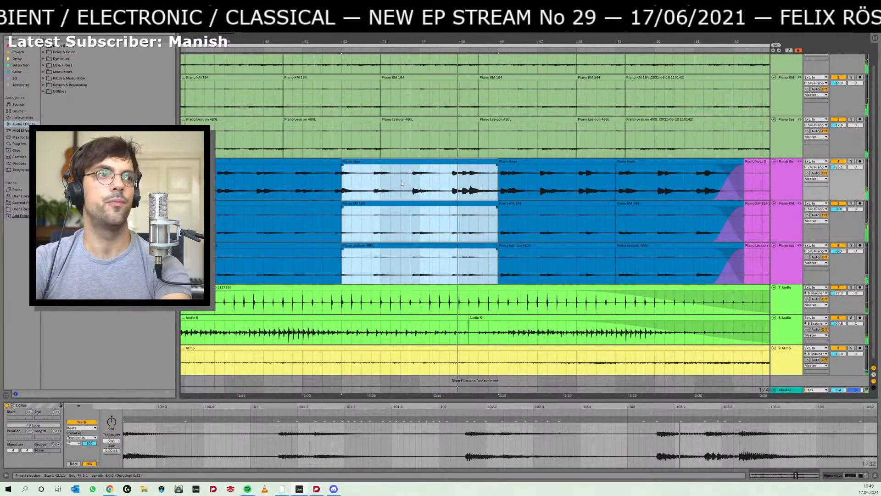
- Try slipping the audio inside the second group of blue piano clips slightly later, and play it back
{"action": "left_click_drag", "start_coordinate": [401, 183], "coordinate": [411, 187]}
{"action": "key", "text": "space"}
{"action": "key", "text": "space"}
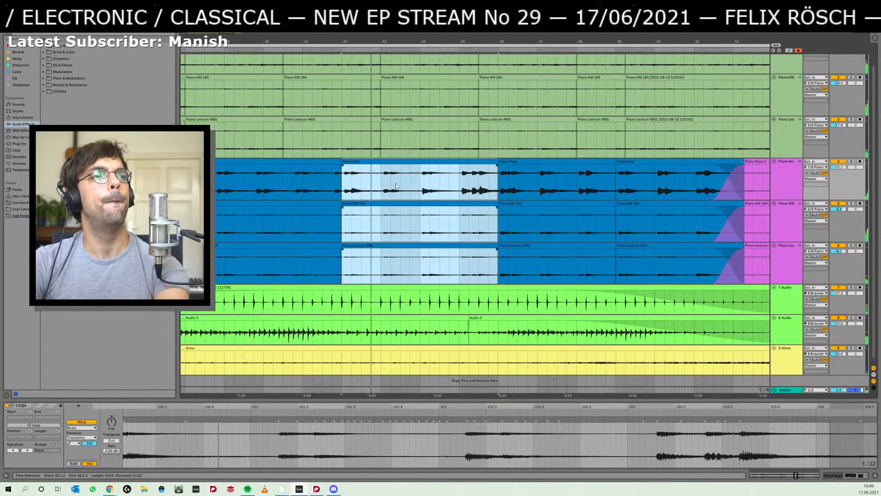
{"action": "left_click_drag", "start_coordinate": [413, 187], "coordinate": [405, 188]}
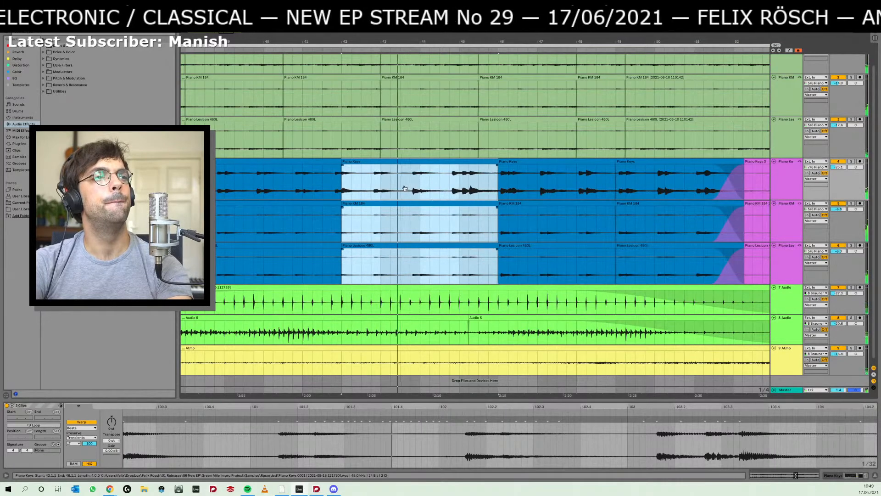
- Select the first group of blue piano clips from 38.1.1 to 42.1.1 and play the arrangement from there
{"action": "left_click", "coordinate": [238, 184]}
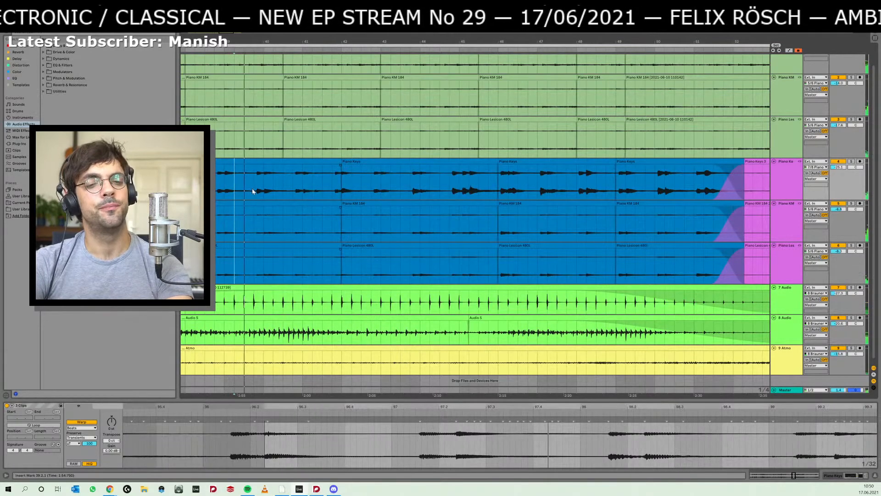
{"action": "left_click_drag", "start_coordinate": [390, 41], "coordinate": [390, 19]}
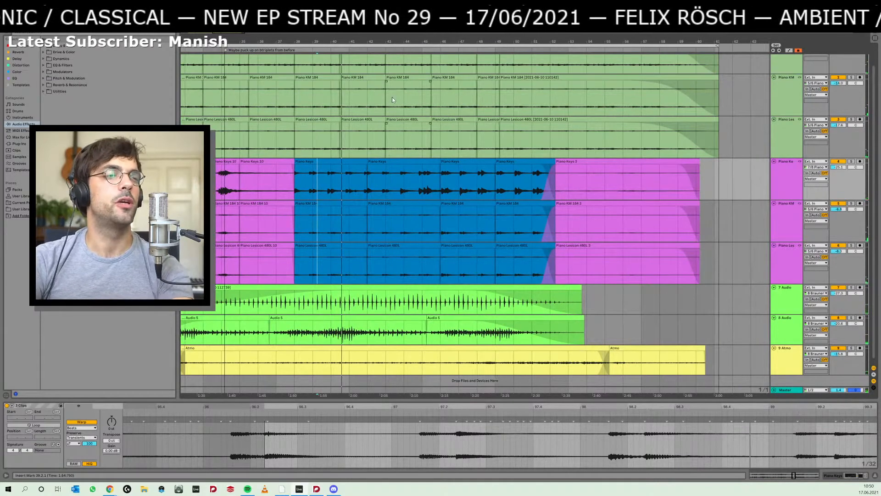
{"action": "left_click", "coordinate": [331, 161]}
{"action": "key", "text": "space"}
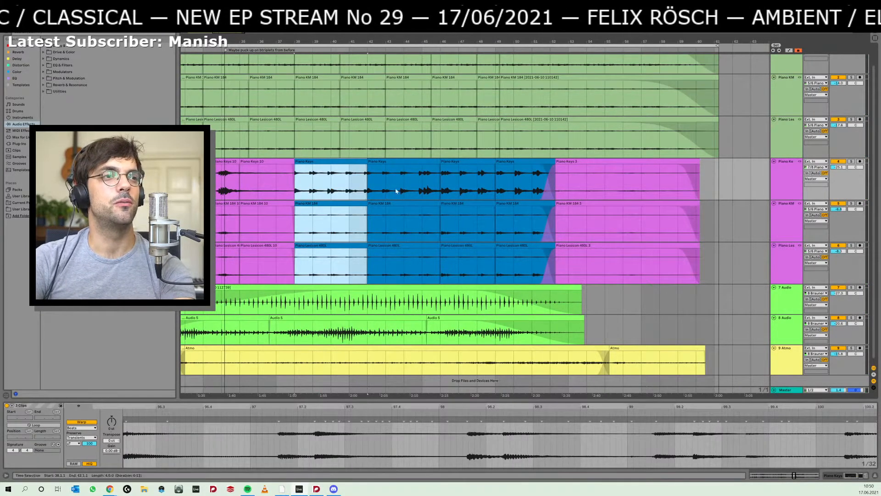
{"action": "key", "text": "space"}
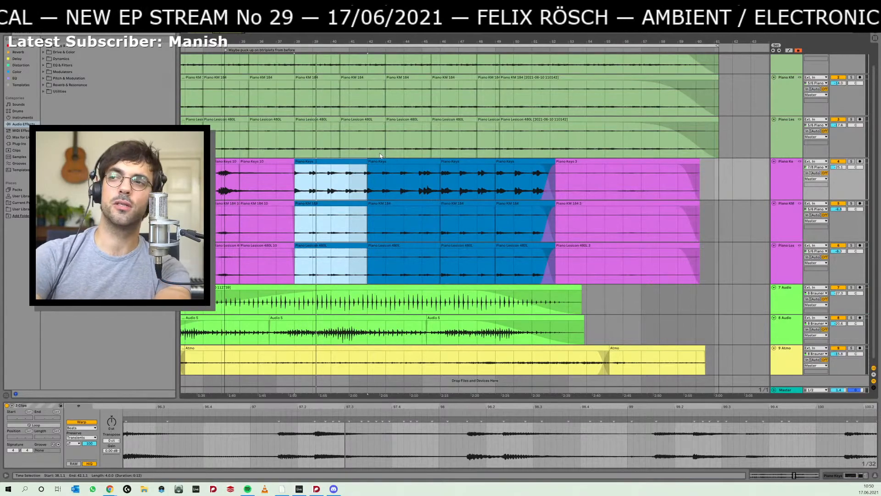
- Switch to Dorico and examine the held piano chords and their rhythm from rehearsal mark D through bar 82
{"action": "key", "text": "alt+Tab"}
{"action": "scroll", "coordinate": [310, 257], "scroll_direction": "down", "scroll_amount": 3}
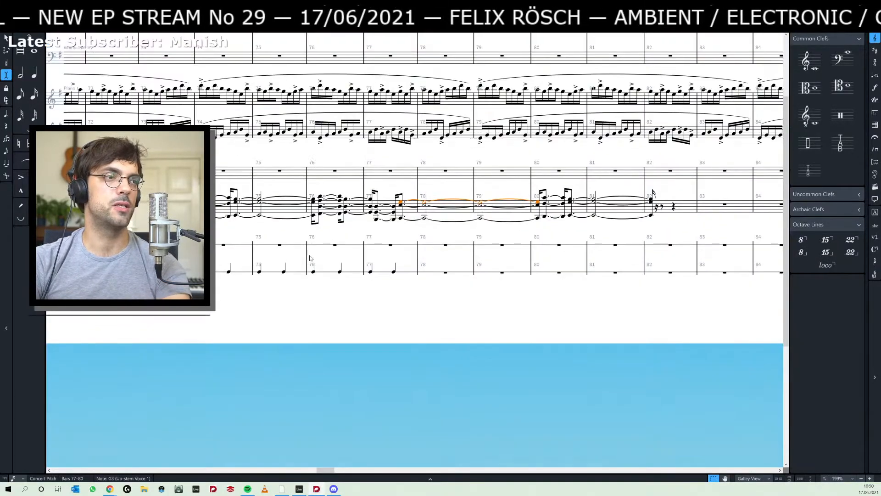
{"action": "scroll", "coordinate": [309, 258], "scroll_direction": "up", "scroll_amount": 3}
{"action": "scroll", "coordinate": [310, 258], "scroll_direction": "up", "scroll_amount": 2}
{"action": "scroll", "coordinate": [309, 258], "scroll_direction": "down", "scroll_amount": 2}
{"action": "scroll", "coordinate": [310, 258], "scroll_direction": "left", "scroll_amount": 5}
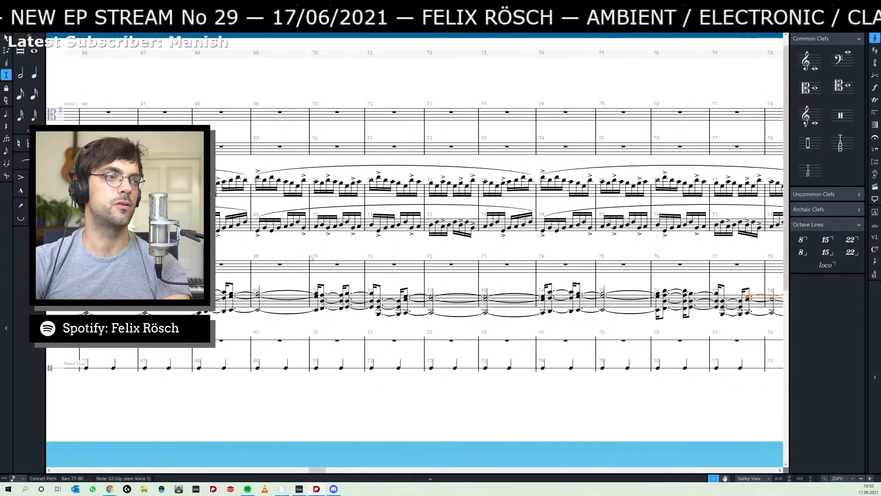
{"action": "scroll", "coordinate": [310, 258], "scroll_direction": "right", "scroll_amount": 3}
{"action": "scroll", "coordinate": [309, 258], "scroll_direction": "right", "scroll_amount": 4}
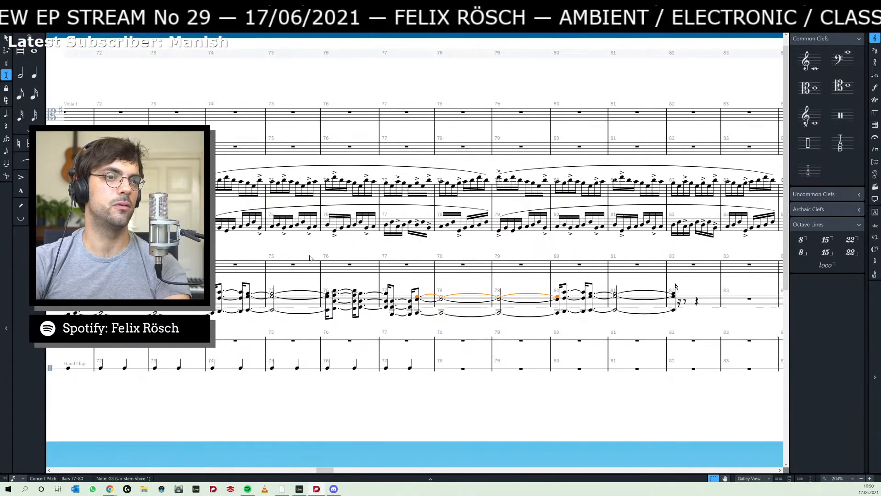
{"action": "scroll", "coordinate": [310, 258], "scroll_direction": "left", "scroll_amount": 5}
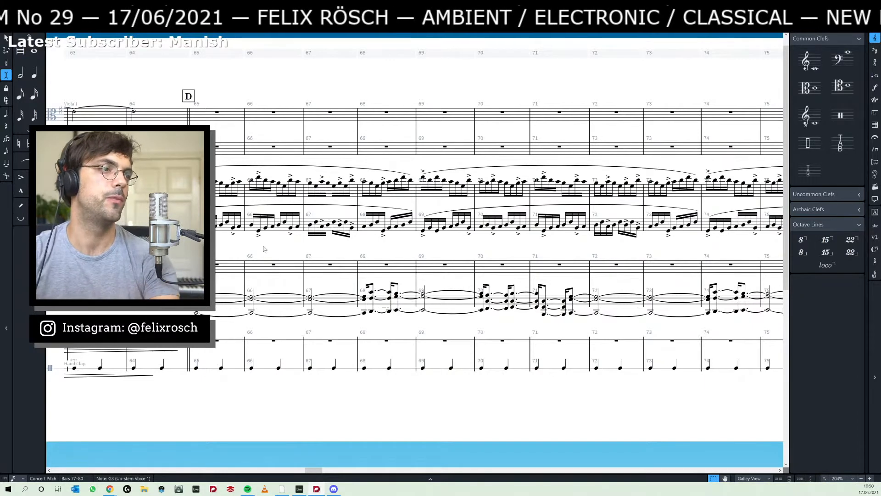
- Switch to Ableton Live, select all blue piano clips from 38.1.1 to 52.2.1, and play the arrangement from there
{"action": "key", "text": "alt+Tab"}
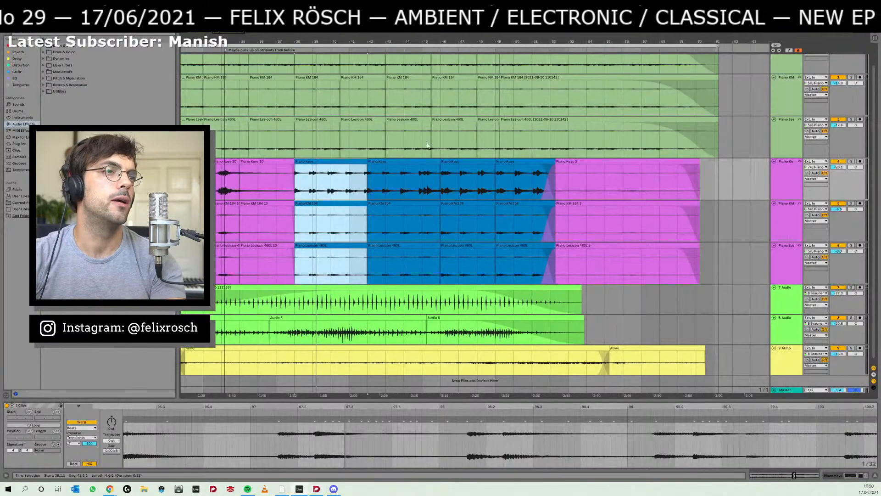
{"action": "left_click", "coordinate": [400, 161]}
{"action": "left_click", "coordinate": [337, 161]}
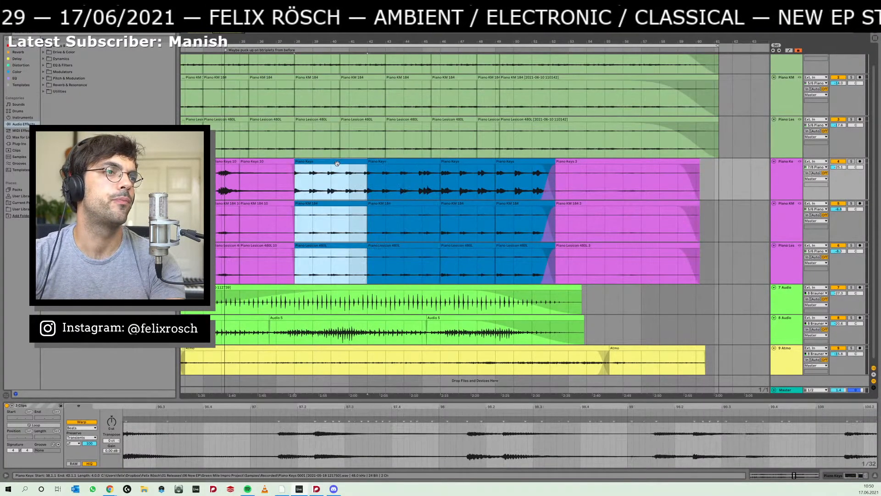
{"action": "left_click", "coordinate": [502, 162], "text": "shift"}
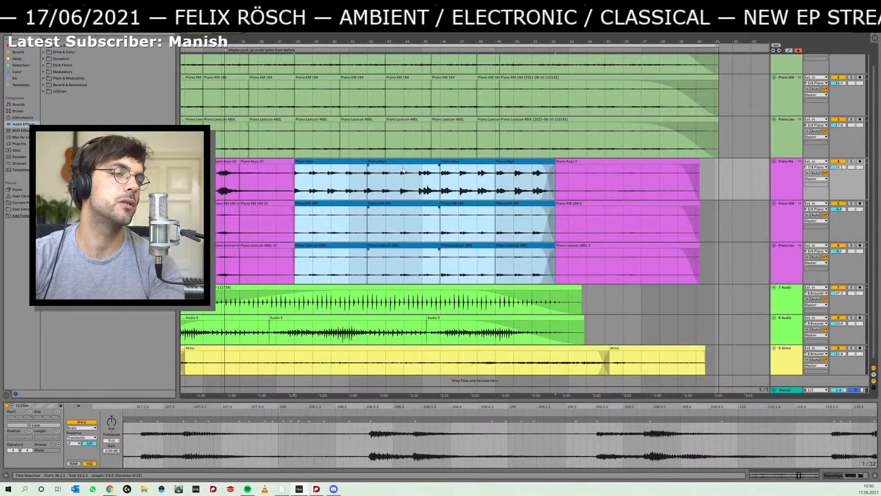
{"action": "key", "text": "space"}
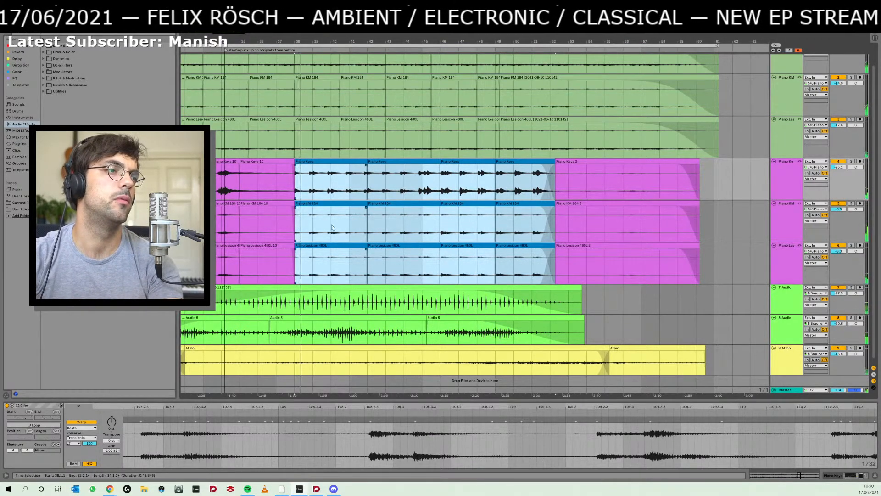
- Deactivate the second and third Audio 5 clips on the 8 Audio track, and place the insert marker at 38.1.1
{"action": "left_click_drag", "start_coordinate": [342, 267], "coordinate": [495, 273]}
{"action": "left_click", "coordinate": [476, 314]}
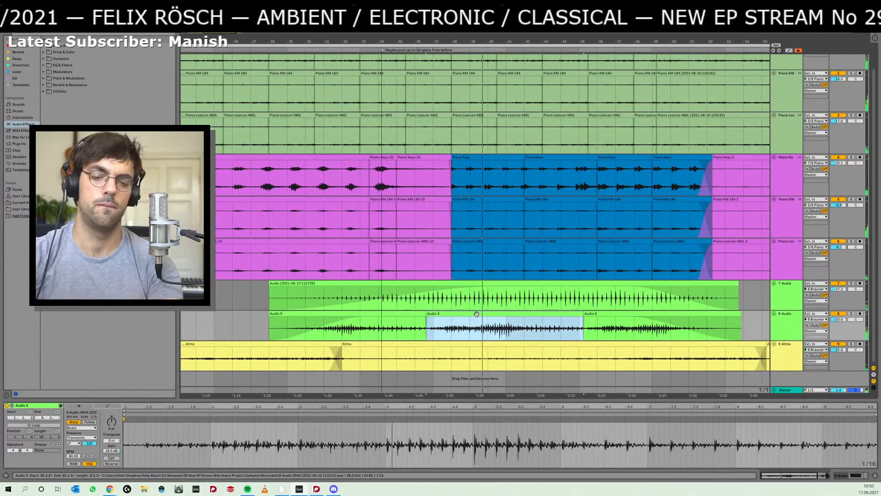
{"action": "key", "text": "0"}
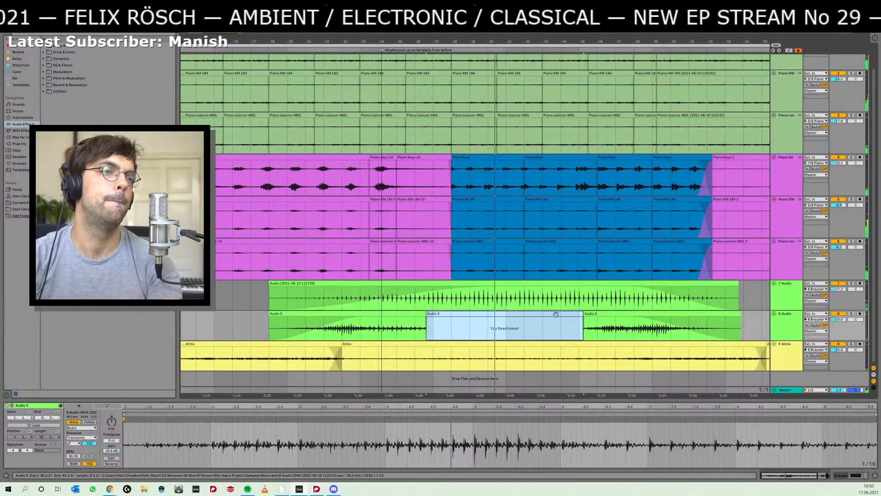
{"action": "left_click", "coordinate": [613, 320]}
{"action": "key", "text": "0"}
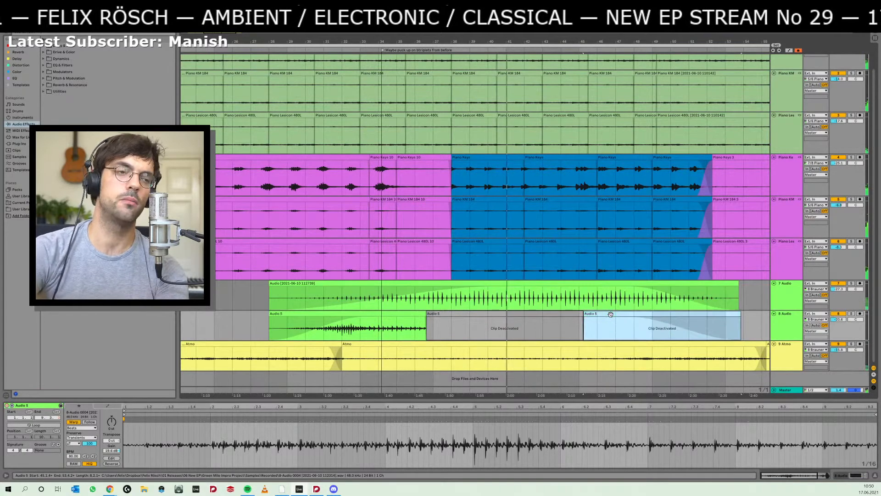
{"action": "left_click", "coordinate": [453, 301]}
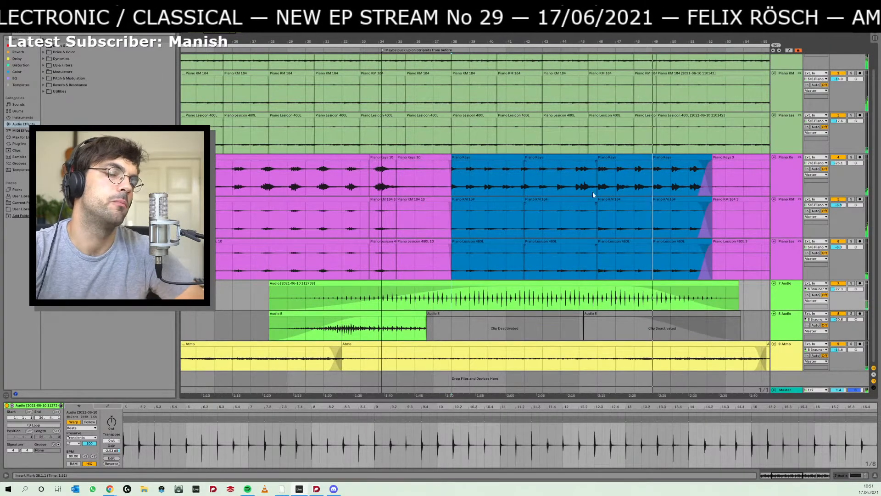
- Shorten the crossfade into the final purple piano clips, and split the blue piano clips off the grid at 51.2.2
{"action": "left_click_drag", "start_coordinate": [594, 266], "coordinate": [573, 179]}
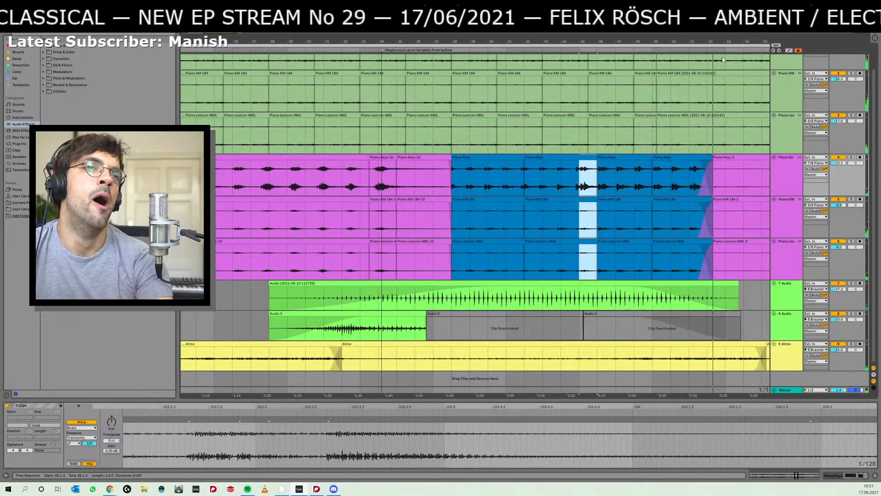
{"action": "left_click_drag", "start_coordinate": [698, 161], "coordinate": [711, 165]}
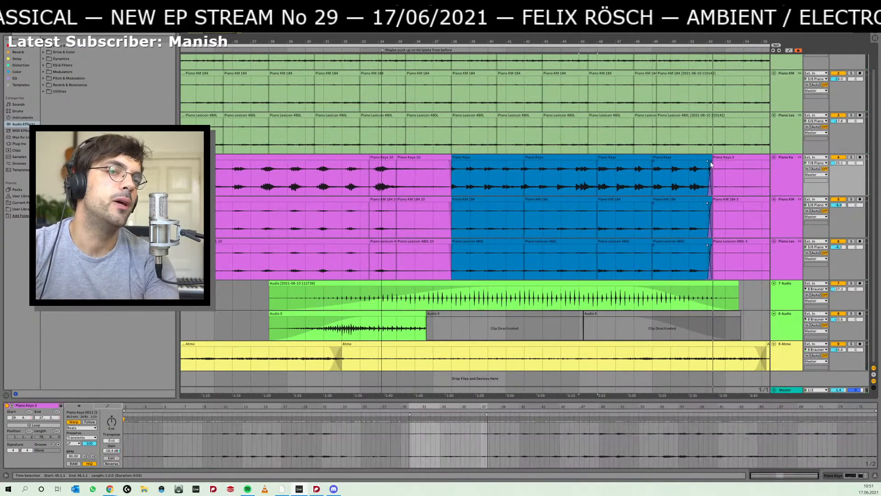
{"action": "left_click_drag", "start_coordinate": [700, 40], "coordinate": [594, 182]}
{"action": "left_click", "coordinate": [548, 181]}
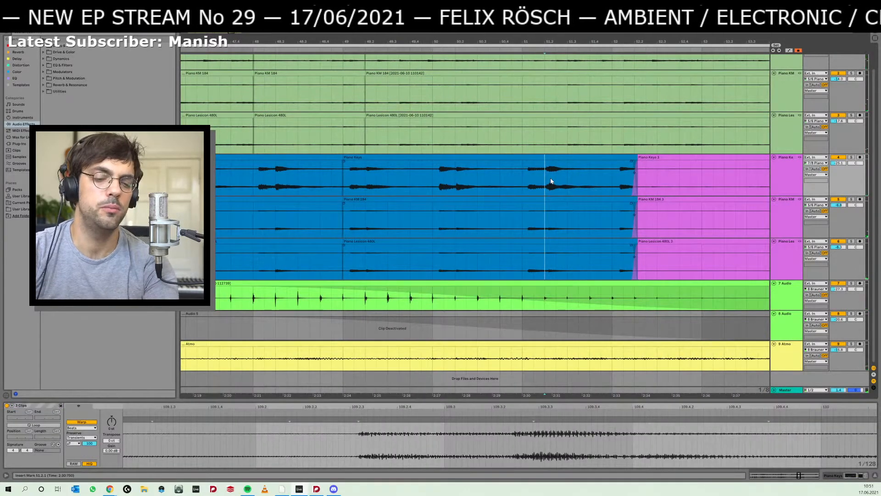
{"action": "key", "text": "ctrl+4"}
{"action": "left_click", "coordinate": [551, 181]}
{"action": "key", "text": "ctrl+e"}
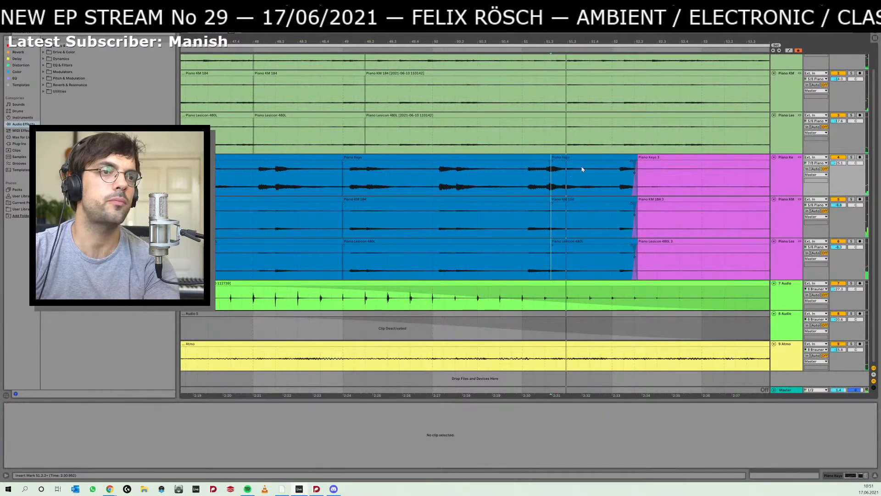
- Split off the last blue chord just after 52.1, and extend the preceding held-chord clips to about 53.3.4
{"action": "left_click", "coordinate": [618, 175]}
{"action": "key", "text": "ctrl+e"}
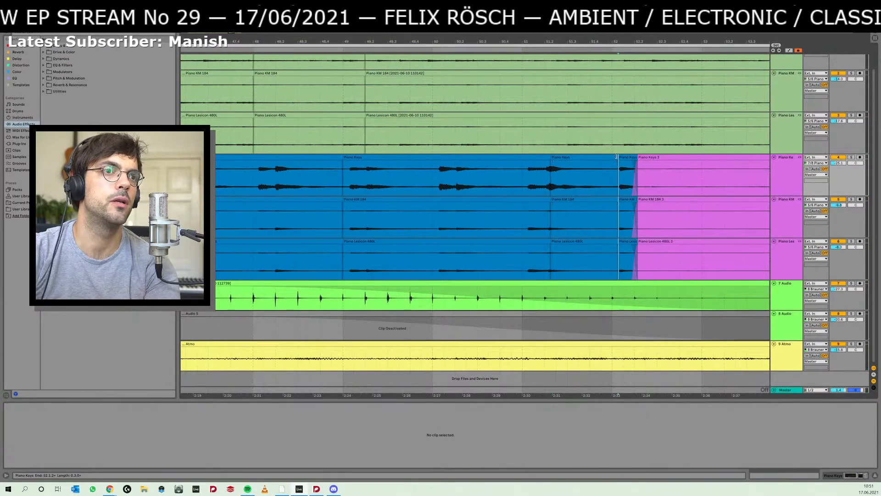
{"action": "left_click_drag", "start_coordinate": [616, 156], "coordinate": [763, 155]}
{"action": "key", "text": "space"}
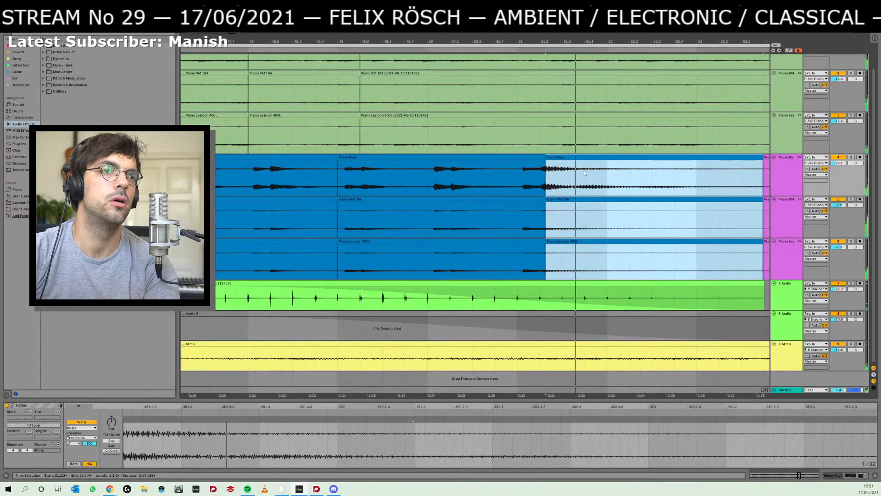
- Change the extended chord clips' warp mode to Complex Pro, and lower their formants and envelope
{"action": "left_click", "coordinate": [81, 428]}
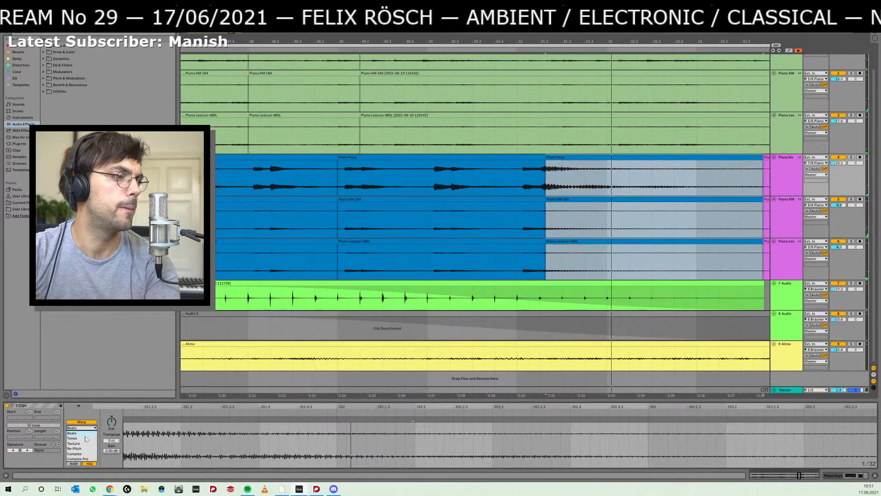
{"action": "left_click", "coordinate": [85, 439]}
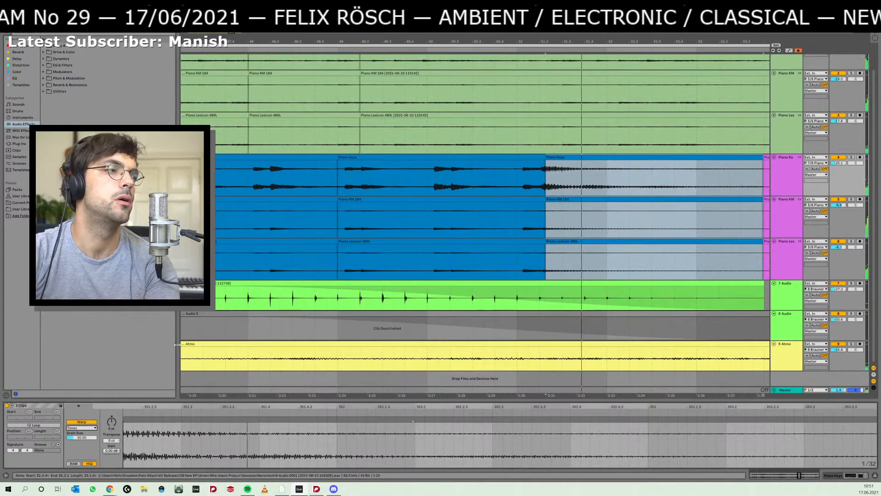
{"action": "key", "text": "Down"}
{"action": "key", "text": "Down"}
{"action": "key", "text": "Down"}
{"action": "key", "text": "Down"}
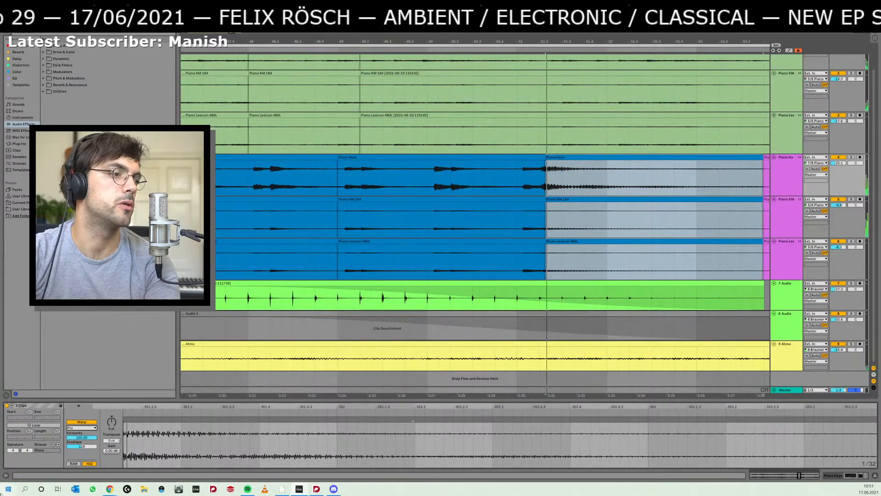
{"action": "left_click_drag", "start_coordinate": [82, 437], "coordinate": [81, 483]}
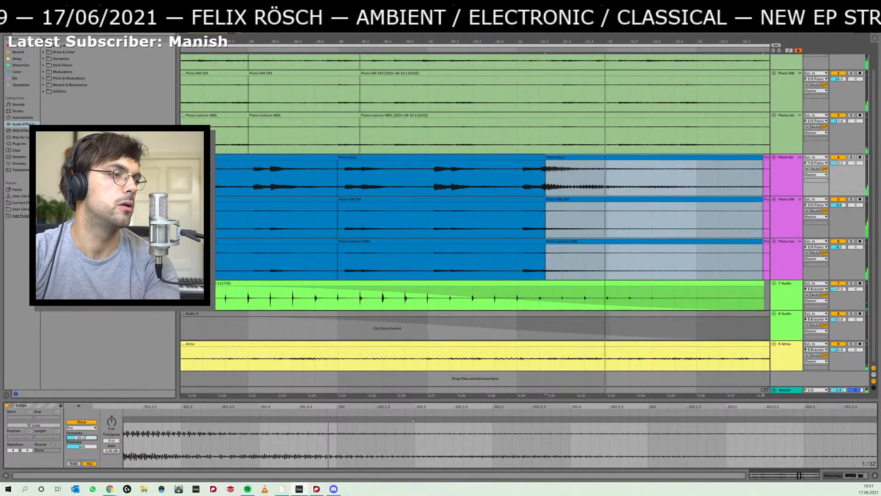
{"action": "left_click_drag", "start_coordinate": [82, 446], "coordinate": [82, 463]}
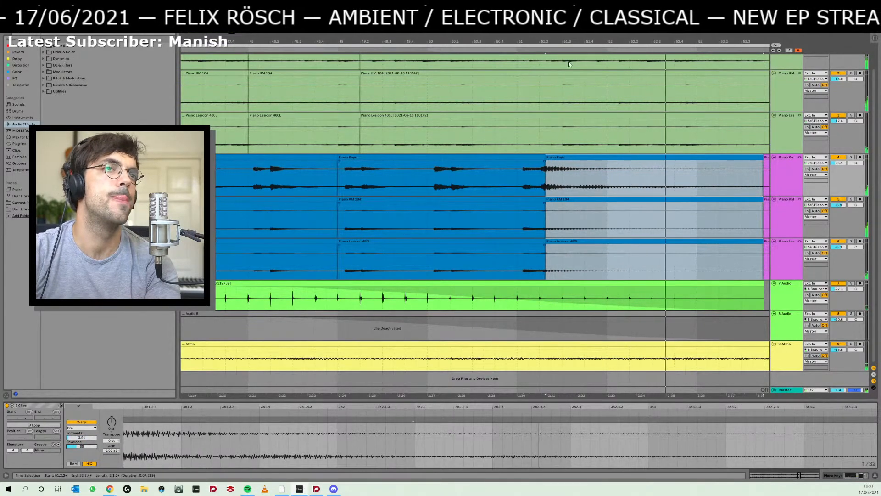
- Create a long crossfade from the extended blue chord clips into the final purple piano clips, and audition it from 51.2
{"action": "left_click_drag", "start_coordinate": [593, 42], "coordinate": [563, 22]}
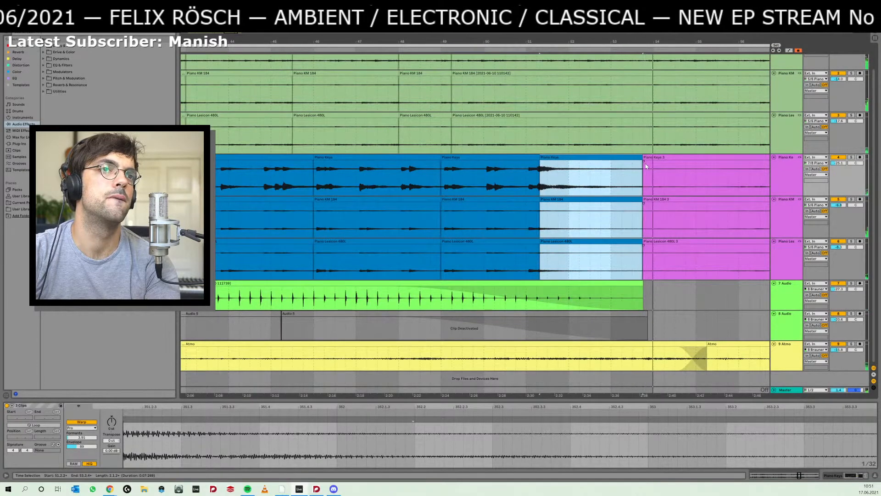
{"action": "left_click_drag", "start_coordinate": [643, 161], "coordinate": [567, 164]}
{"action": "left_click", "coordinate": [544, 174]}
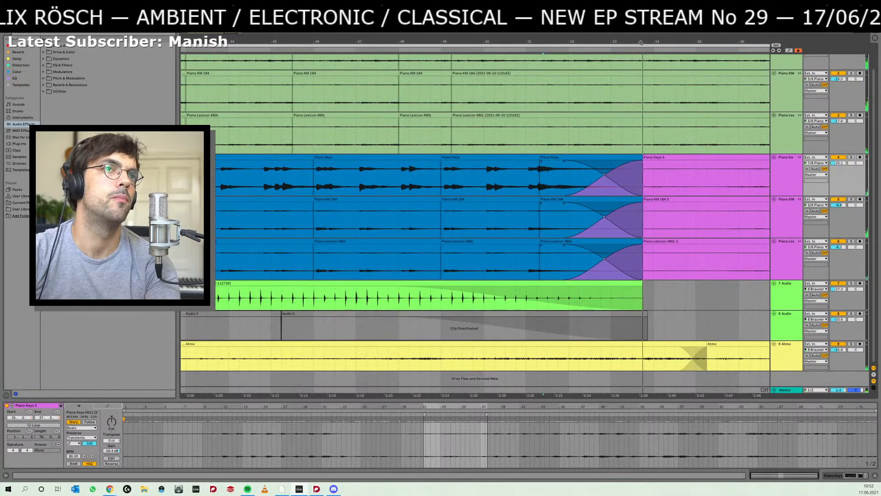
- Lengthen the final purple piano clips to about bar 61, and pull the end of the green piano clips earlier
{"action": "left_click_drag", "start_coordinate": [642, 42], "coordinate": [619, 5]}
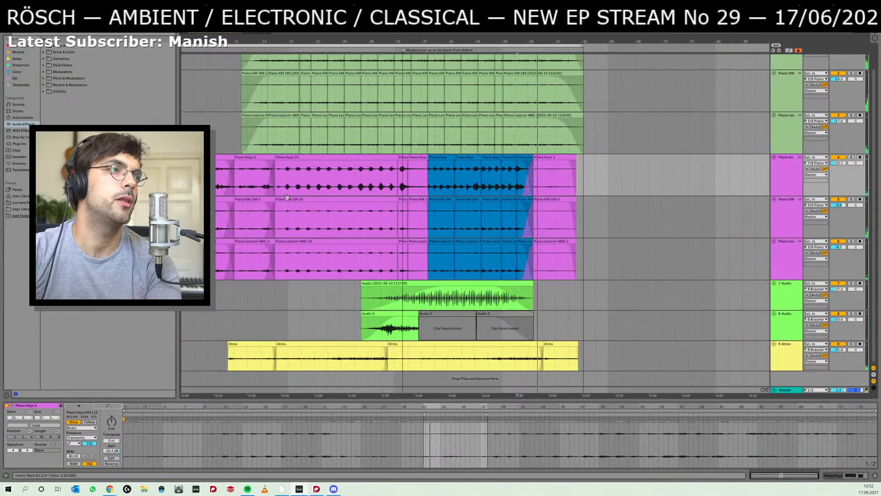
{"action": "left_click", "coordinate": [561, 157]}
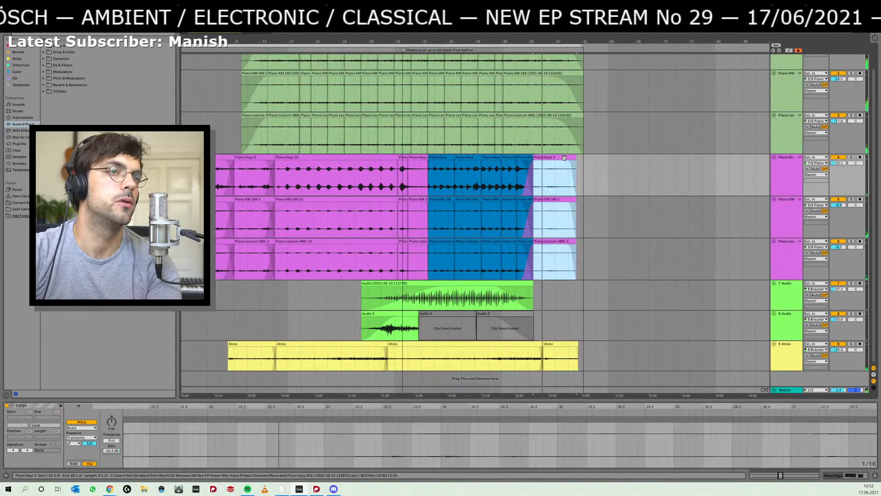
{"action": "left_click_drag", "start_coordinate": [585, 158], "coordinate": [583, 159]}
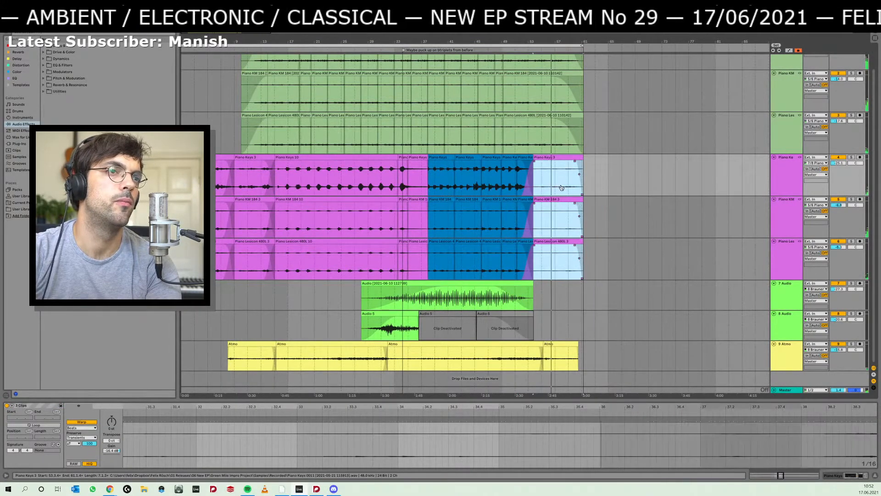
{"action": "left_click_drag", "start_coordinate": [581, 121], "coordinate": [565, 123]}
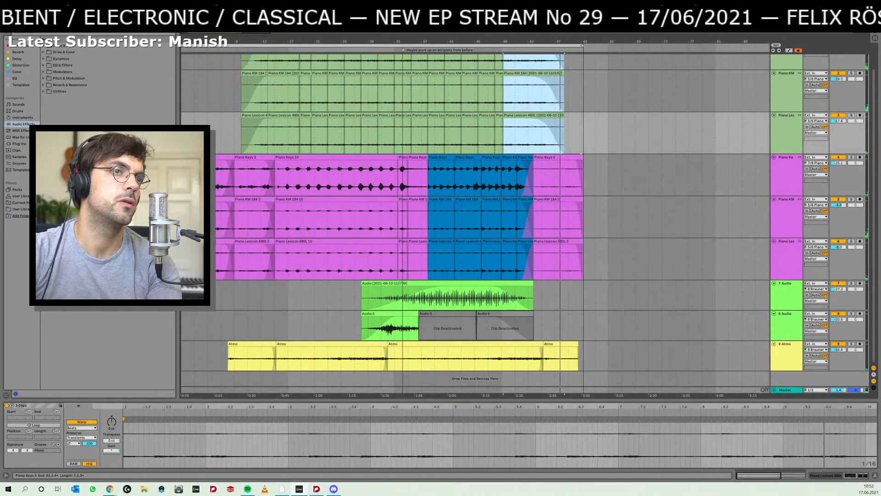
- Extend the final purple piano clips further to about bar 63, and raise their clip gain
{"action": "left_click_drag", "start_coordinate": [582, 158], "coordinate": [599, 157]}
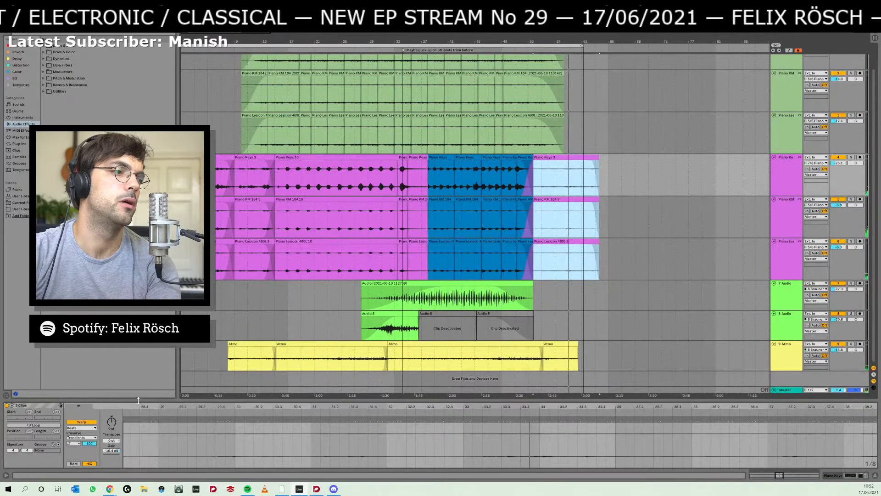
{"action": "left_click_drag", "start_coordinate": [112, 451], "coordinate": [111, 442]}
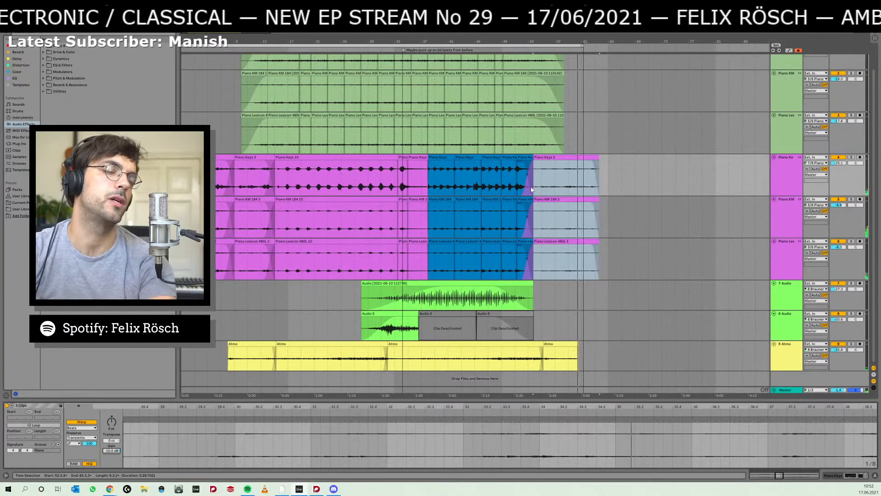
- Select the first blue piano clip, switch to the Dorico score, and play it from the held chord at bar 65
{"action": "left_click", "coordinate": [434, 159]}
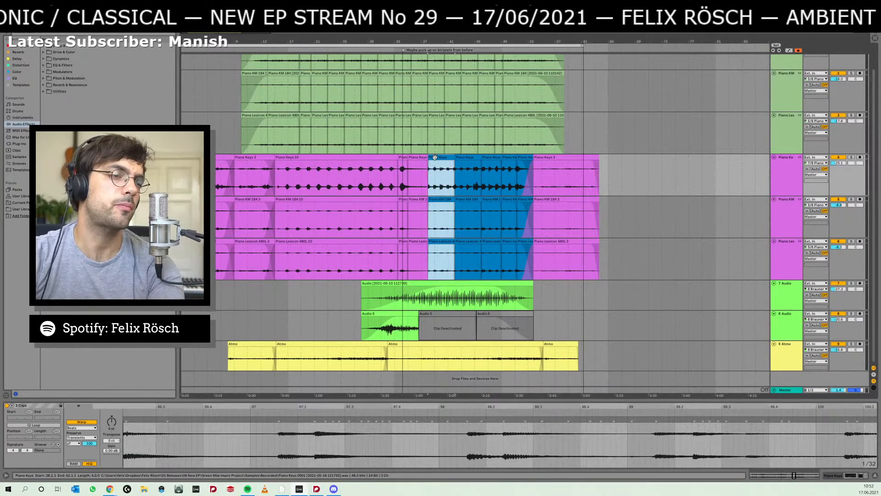
{"action": "key", "text": "alt+Tab"}
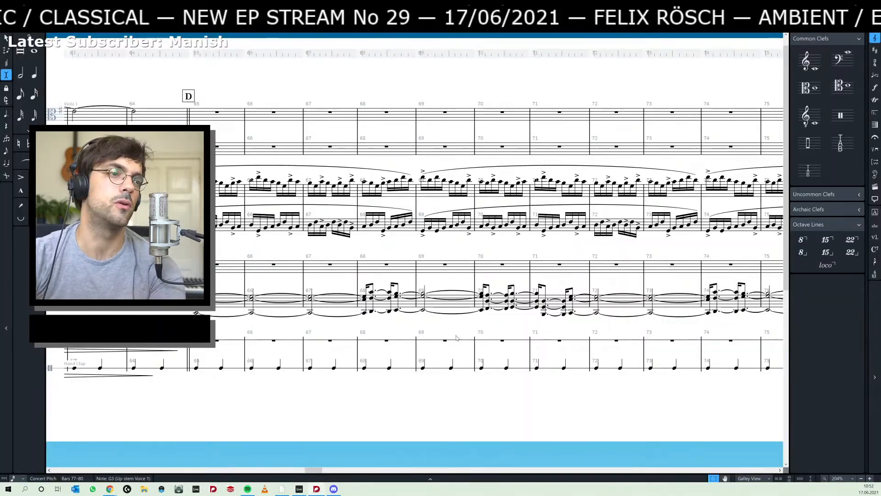
{"action": "left_click_drag", "start_coordinate": [388, 328], "coordinate": [451, 322]}
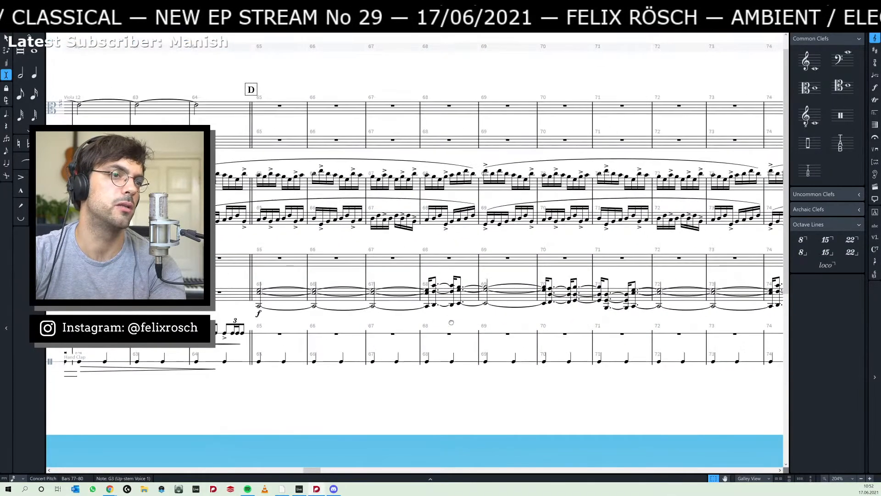
{"action": "left_click", "coordinate": [260, 312]}
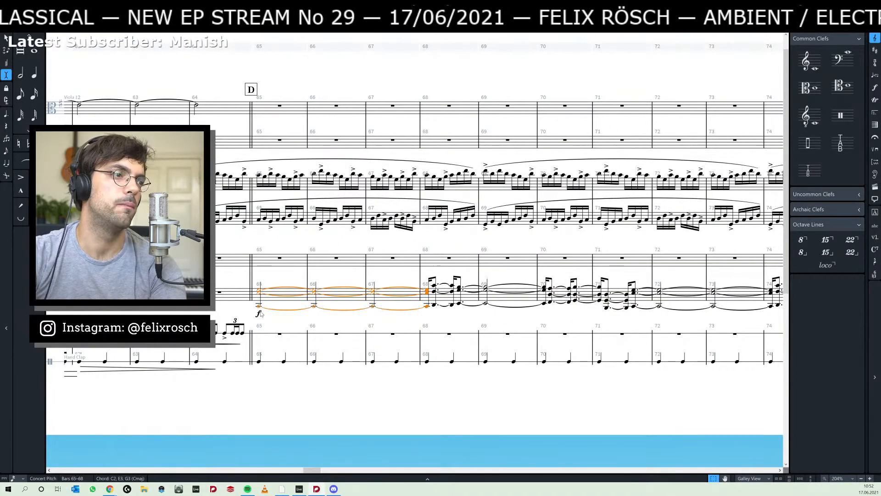
{"action": "key", "text": "space"}
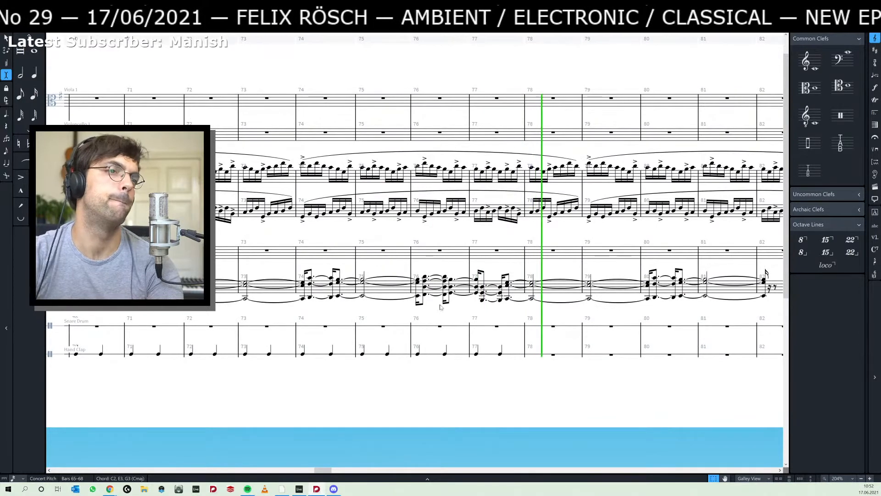
{"action": "key", "text": "space"}
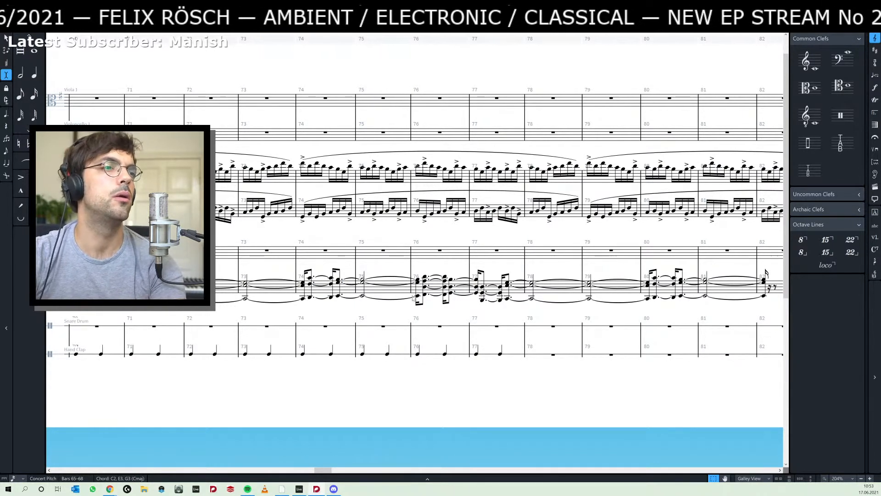
- Examine the chord progression from rehearsal mark D through bar 82 in the score, and return to Ableton Live
{"action": "scroll", "coordinate": [414, 298], "scroll_direction": "left", "scroll_amount": 6}
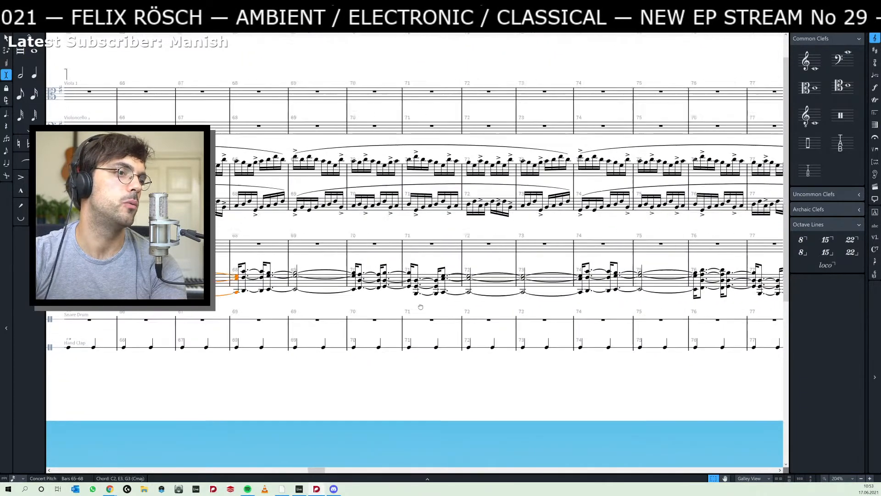
{"action": "scroll", "coordinate": [420, 307], "scroll_direction": "left", "scroll_amount": 3}
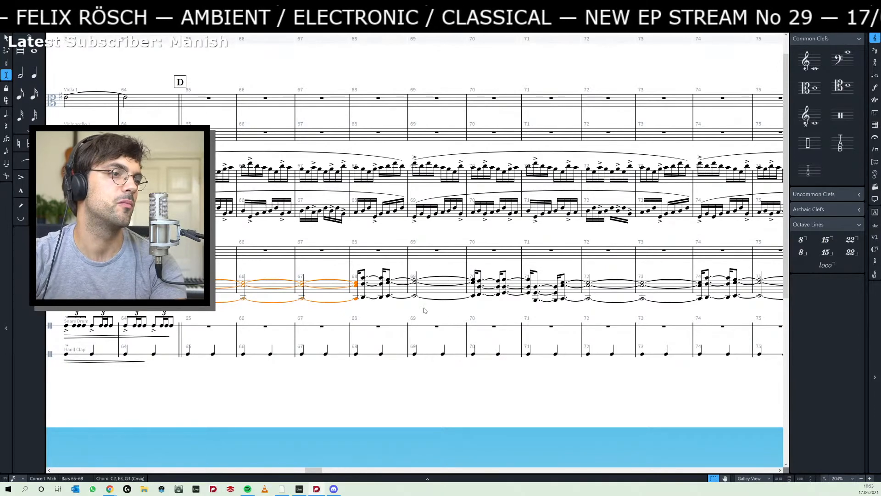
{"action": "left_click_drag", "start_coordinate": [424, 311], "coordinate": [2, 308]}
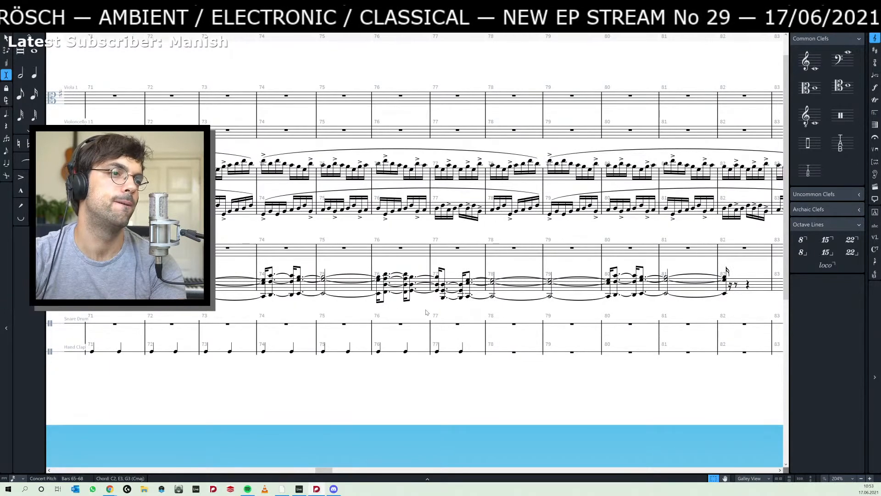
{"action": "left_click_drag", "start_coordinate": [426, 312], "coordinate": [303, 312]}
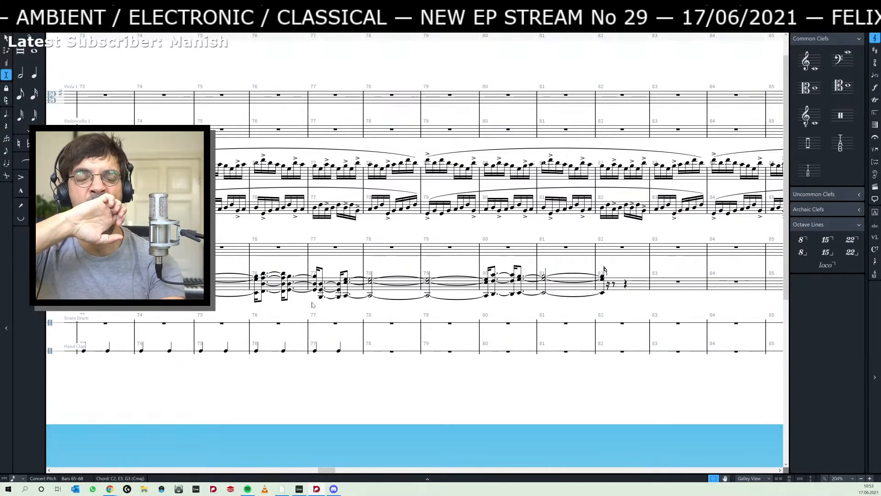
{"action": "key", "text": "alt+Tab"}
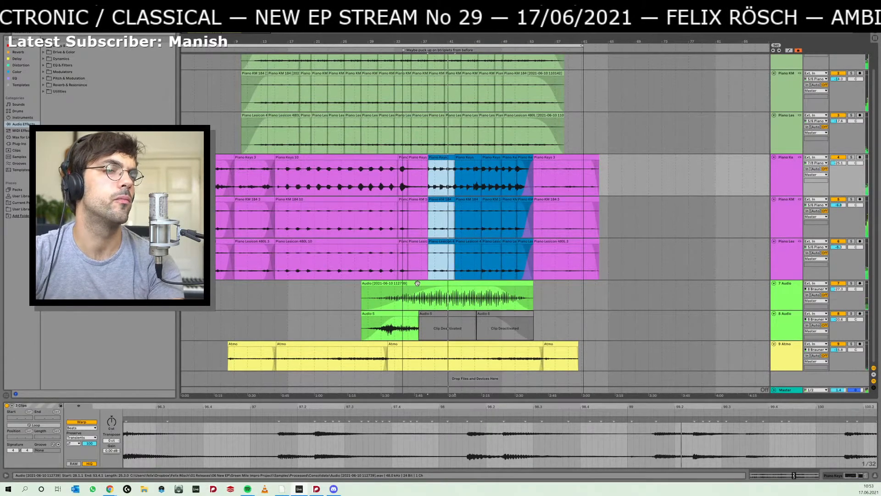
- Recheck the chords back to bar 65 in Dorico, and audition the blue section from 38.1.1 in Ableton Live
{"action": "key", "text": "alt+Tab"}
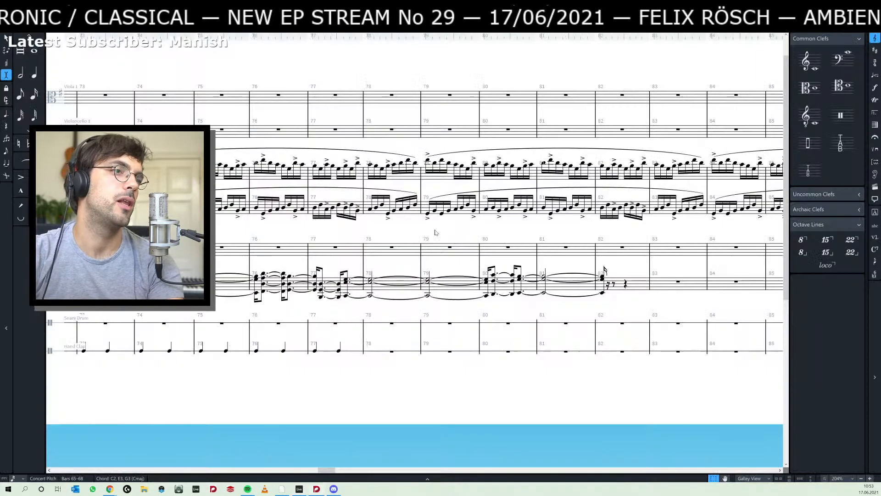
{"action": "left_click_drag", "start_coordinate": [197, 301], "coordinate": [587, 287]}
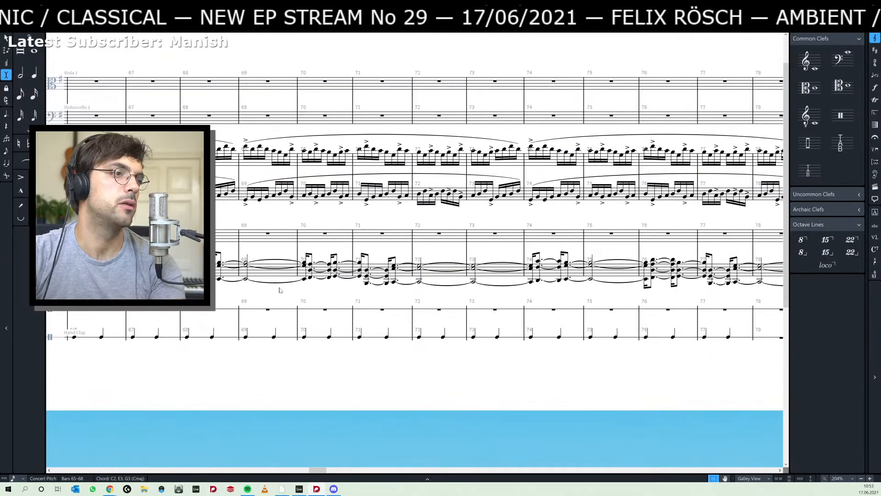
{"action": "left_click_drag", "start_coordinate": [198, 290], "coordinate": [416, 289]}
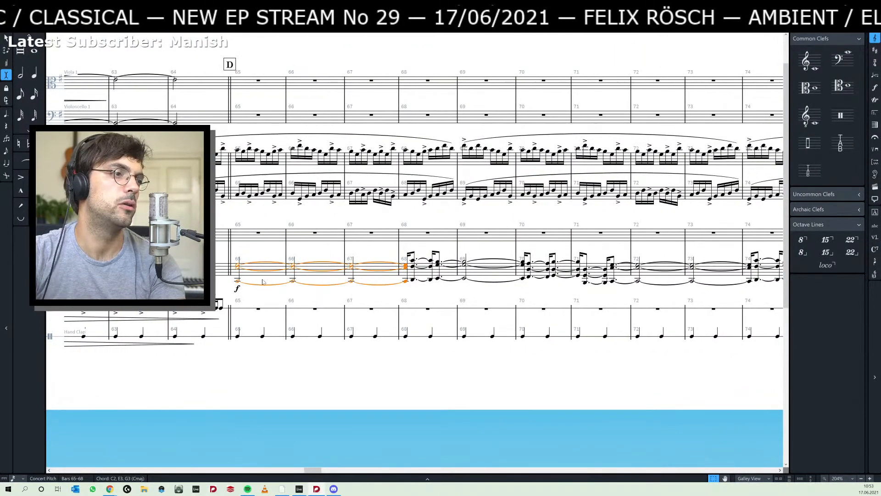
{"action": "key", "text": "alt+Tab"}
{"action": "key", "text": "space"}
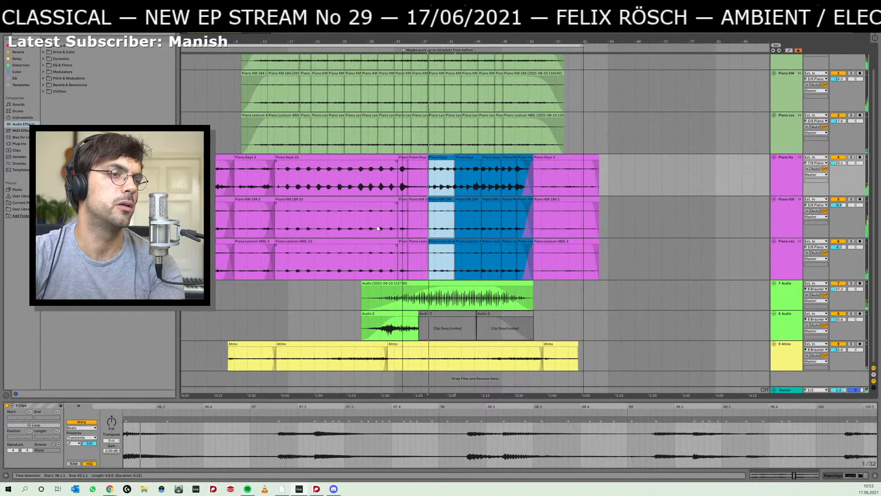
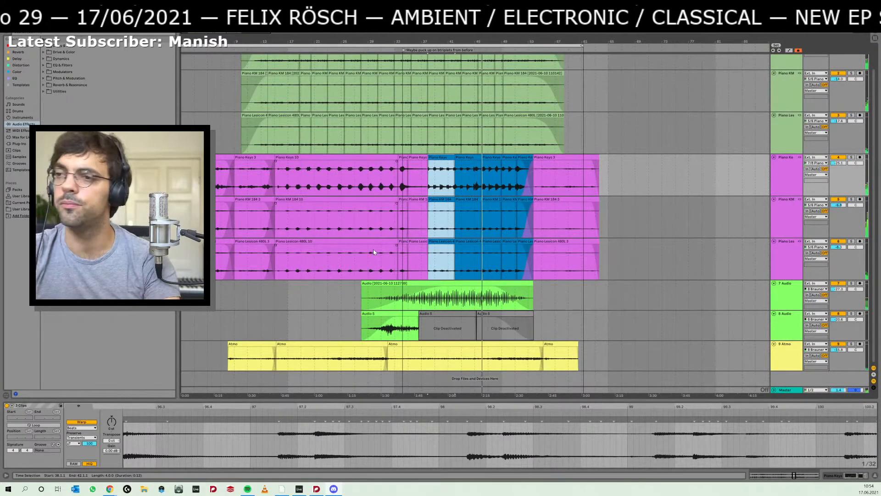
- Select the first blue piano clips at 38.1.1, and audition the held chord at bar 65 in the Dorico score
{"action": "left_click_drag", "start_coordinate": [483, 175], "coordinate": [494, 247]}
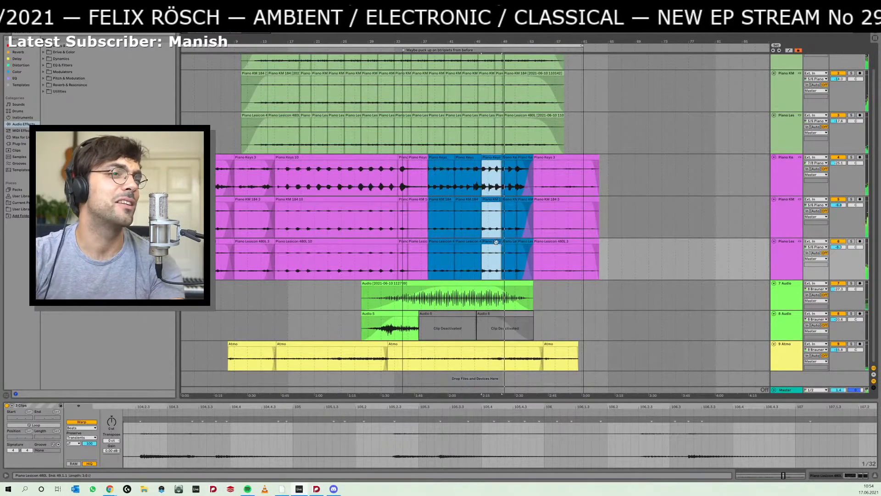
{"action": "left_click", "coordinate": [436, 241]}
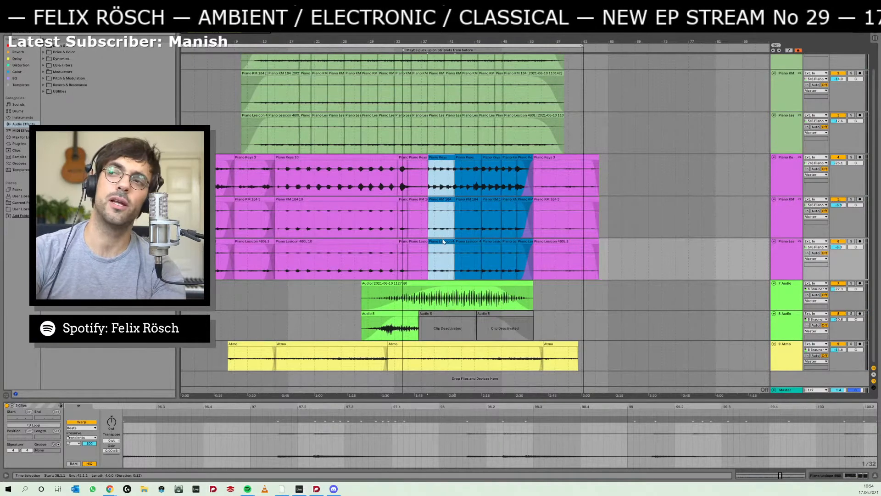
{"action": "key", "text": "alt+Tab"}
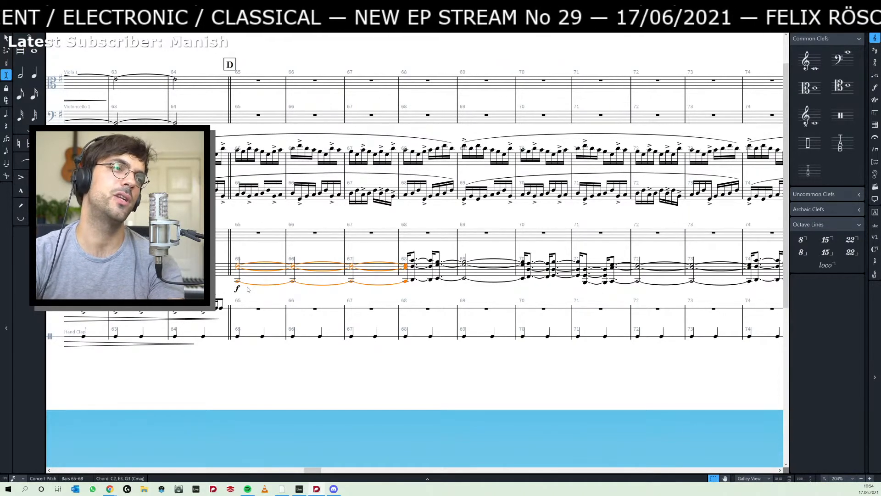
{"action": "key", "text": "space"}
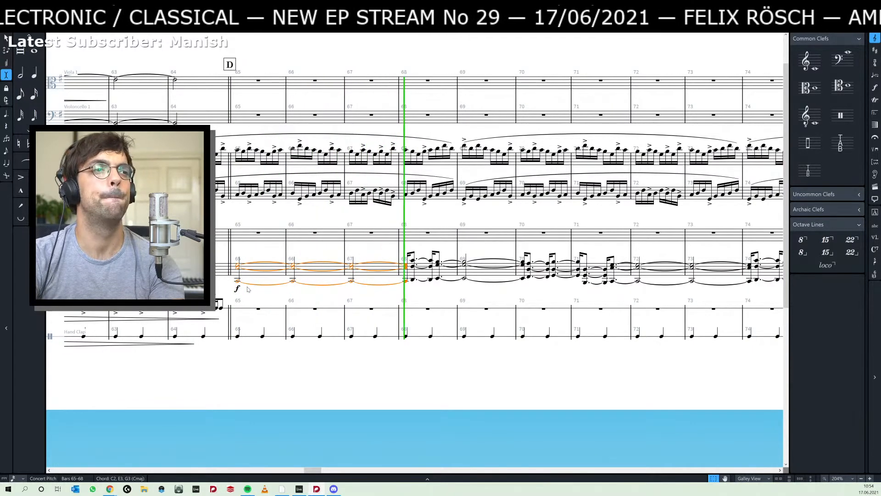
{"action": "key", "text": "space"}
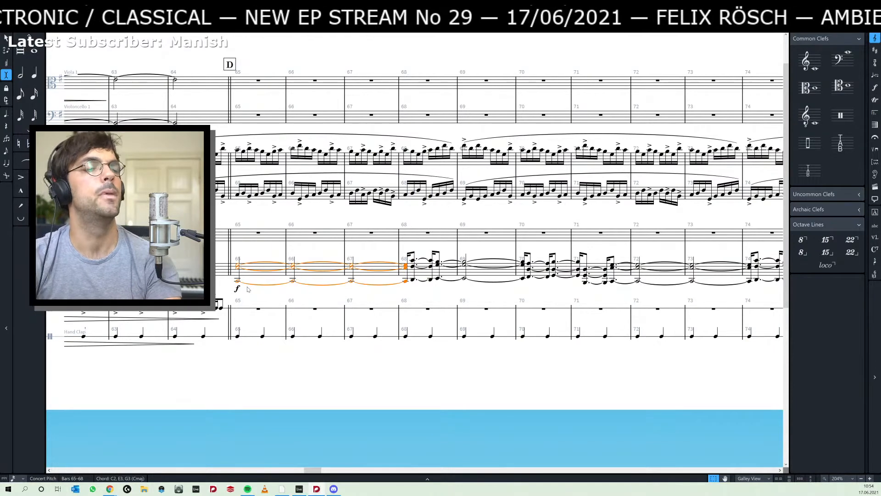
{"action": "key", "text": "space"}
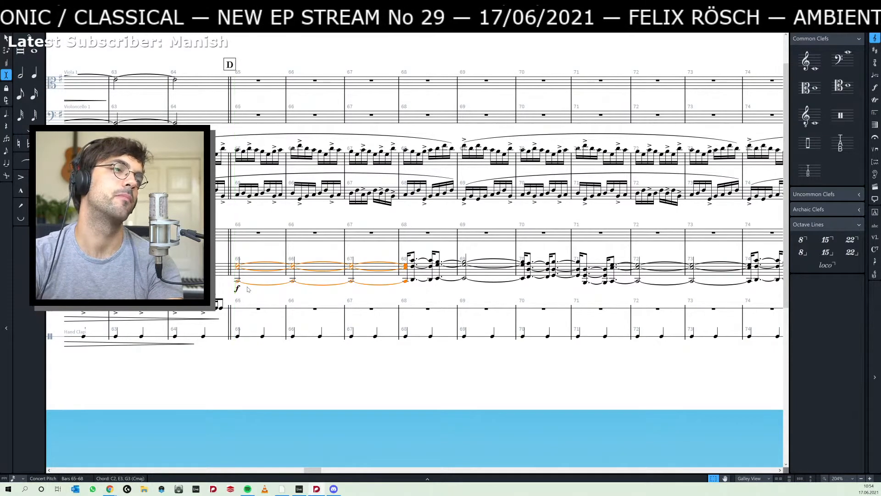
{"action": "key", "text": "alt+Tab"}
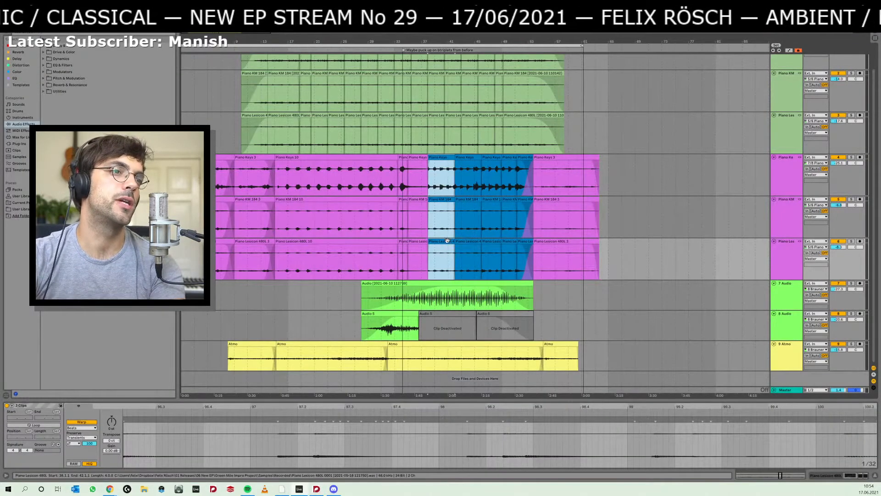
- Audition the blue piano section from 38.1.1 in Ableton Live, and select its clips through the end of the section
{"action": "key", "text": "space"}
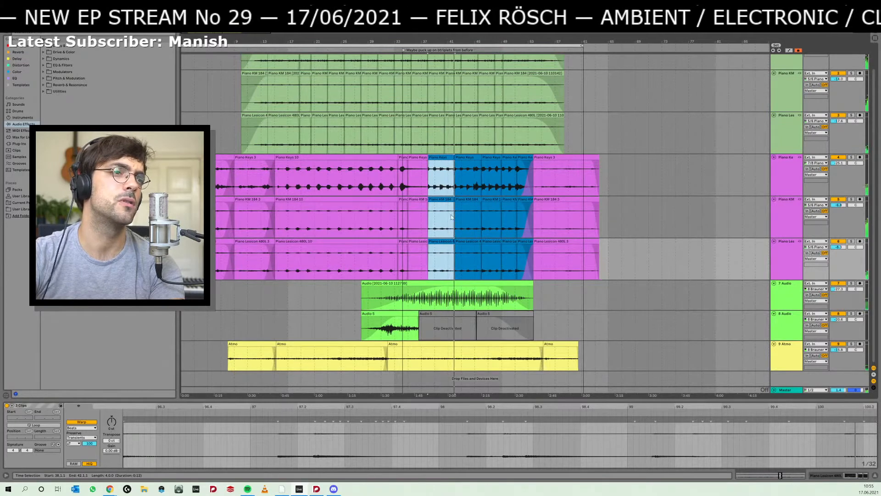
{"action": "key", "text": "space"}
{"action": "left_click", "coordinate": [480, 151]}
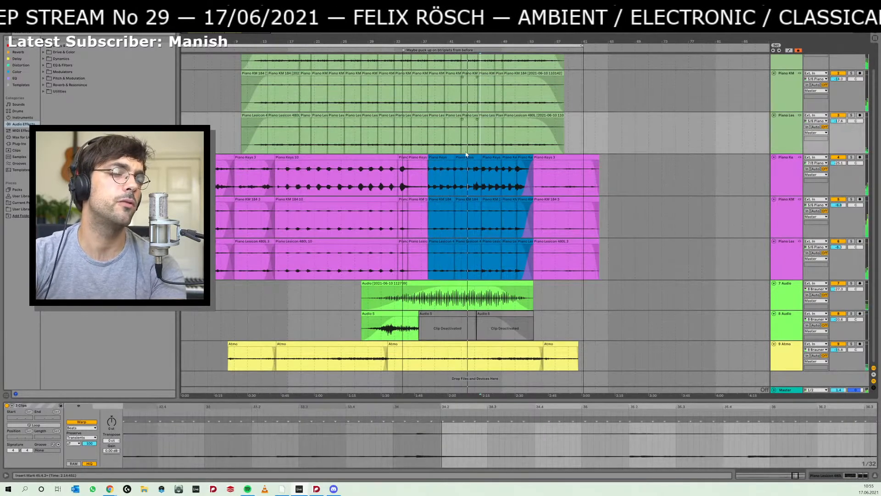
{"action": "left_click", "coordinate": [443, 157]}
- Switch to Dorico, select the lower piano staff's chords in bars 65–82, cut them, and undo the removal
{"action": "key", "text": "alt+Tab"}
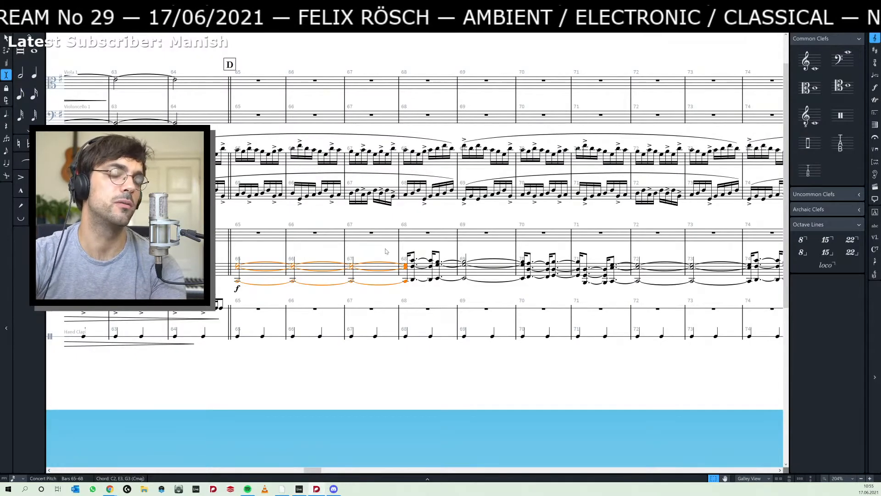
{"action": "scroll", "coordinate": [386, 251], "scroll_direction": "right", "scroll_amount": 5}
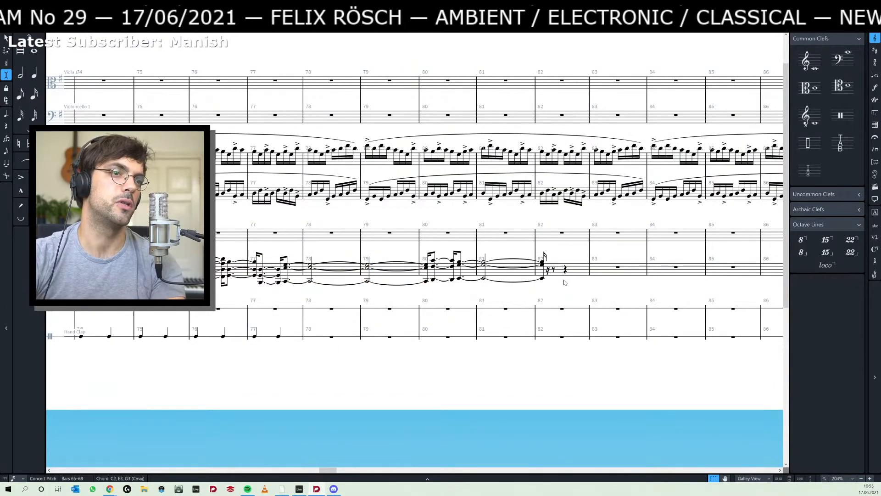
{"action": "left_click", "coordinate": [542, 278], "text": "shift"}
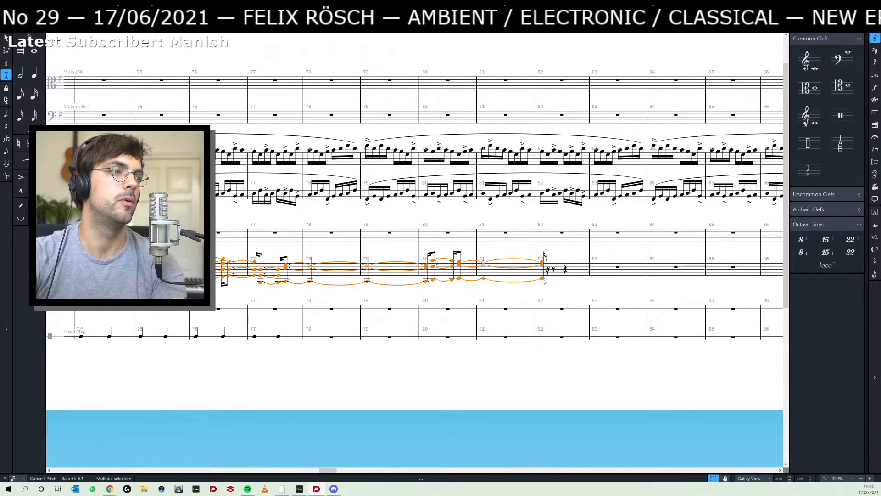
{"action": "scroll", "coordinate": [543, 281], "scroll_direction": "left", "scroll_amount": 5}
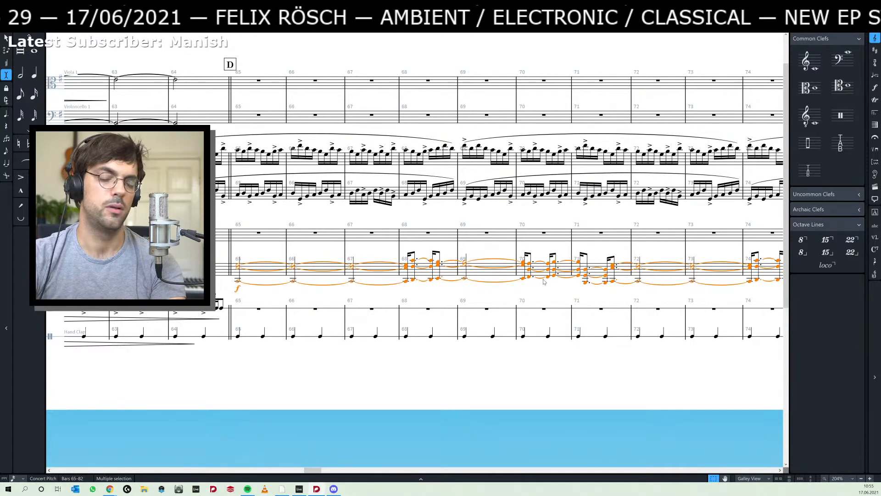
{"action": "key", "text": "Delete"}
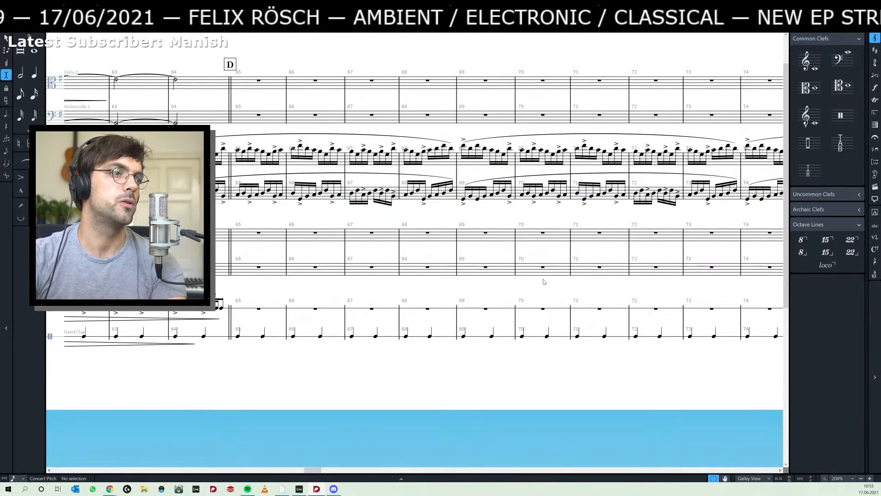
{"action": "key", "text": "ctrl+z"}
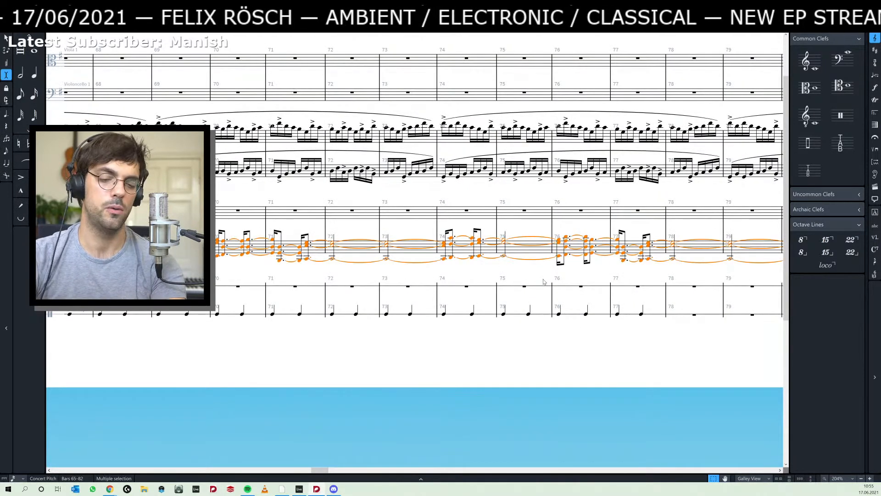
- Paste the chords at bar 70 on the lower piano staff near the score's end, undoing the misplaced paste on the upper staff
{"action": "key", "text": "End"}
{"action": "key", "text": "End"}
{"action": "key", "text": "End"}
{"action": "key", "text": "End"}
{"action": "key", "text": "End"}
{"action": "key", "text": "End"}
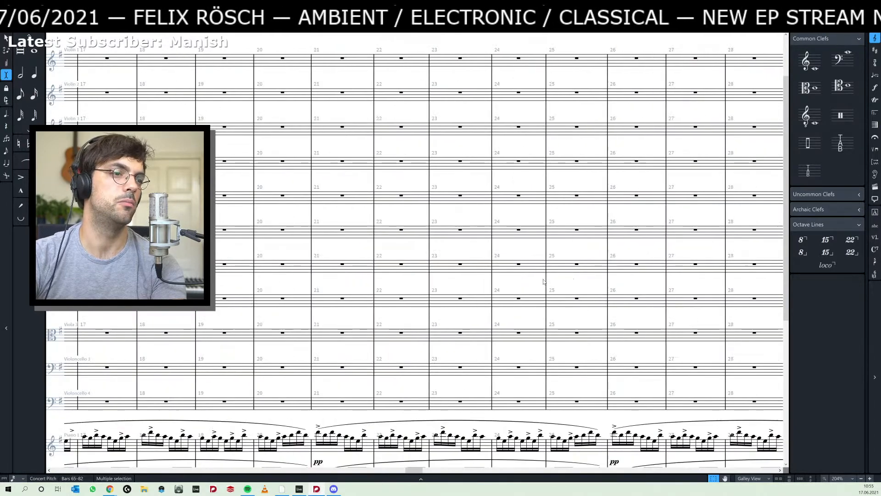
{"action": "key", "text": "Page_Down"}
{"action": "key", "text": "End"}
{"action": "key", "text": "End"}
{"action": "key", "text": "End"}
{"action": "key", "text": "End"}
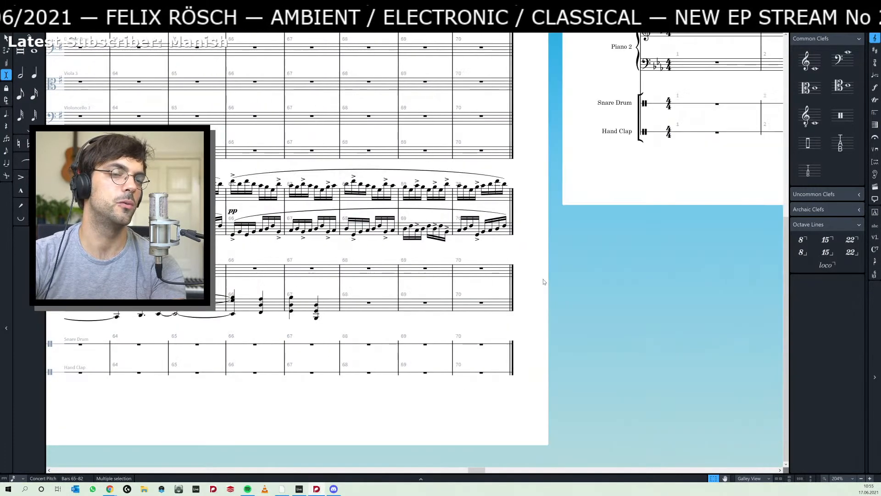
{"action": "left_click", "coordinate": [482, 270]}
{"action": "key", "text": "ctrl+v"}
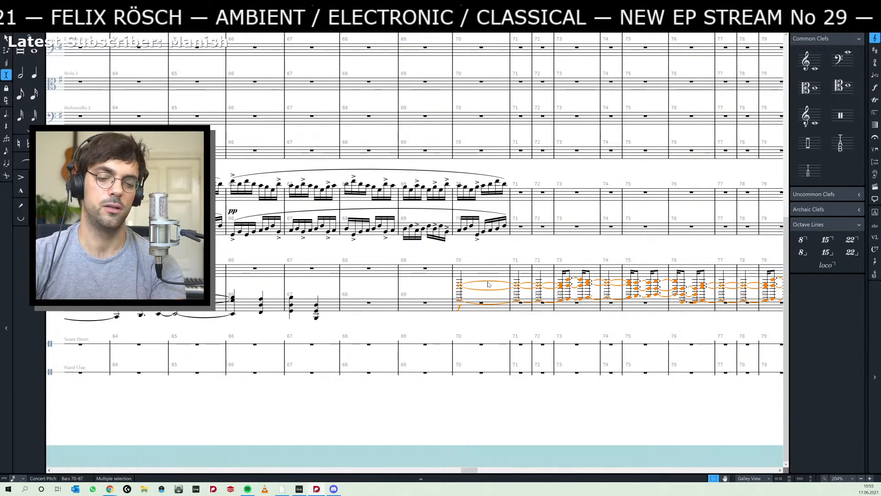
{"action": "key", "text": "ctrl+z"}
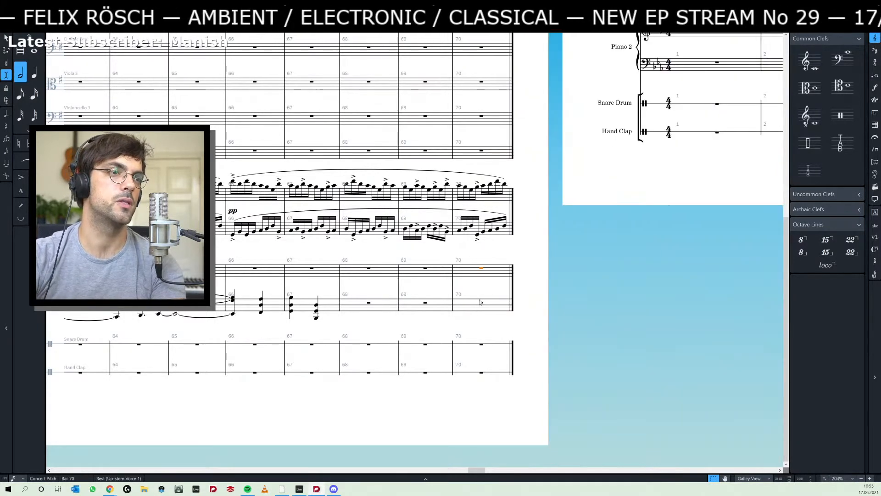
{"action": "left_click", "coordinate": [480, 302]}
{"action": "key", "text": "ctrl+v"}
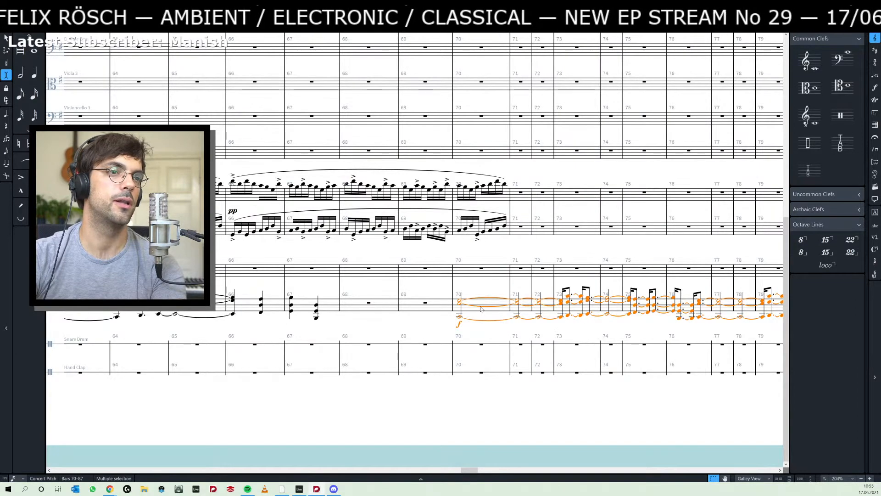
- Return to rehearsal mark D in the score, and switch to Ableton Live for a closer look at the blue piano section
{"action": "scroll", "coordinate": [480, 309], "scroll_direction": "left", "scroll_amount": 15}
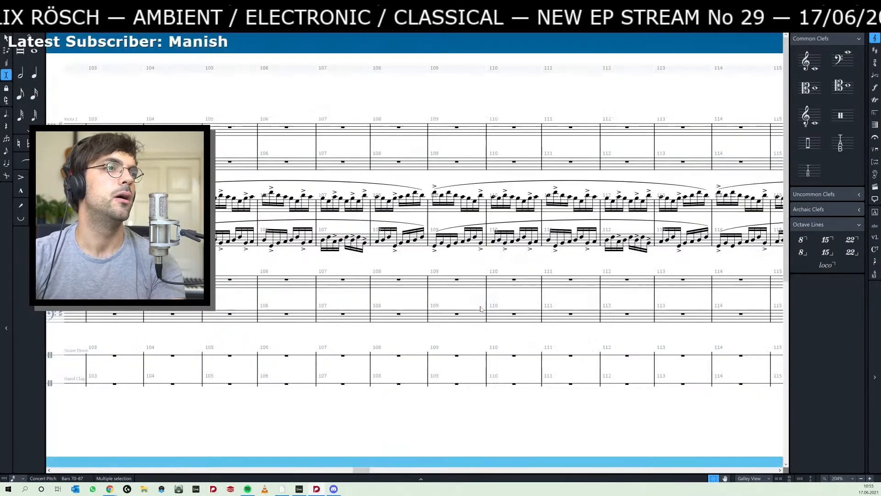
{"action": "scroll", "coordinate": [481, 309], "scroll_direction": "left", "scroll_amount": 10}
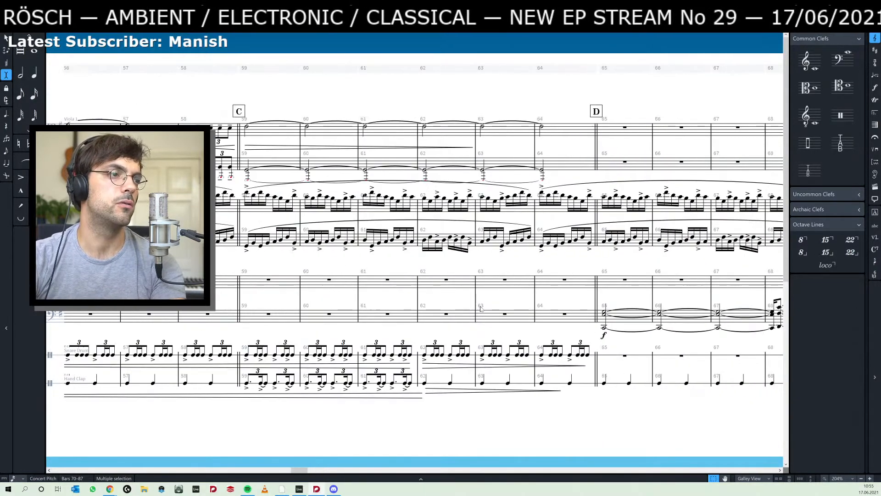
{"action": "left_click_drag", "start_coordinate": [556, 306], "coordinate": [266, 321]}
{"action": "key", "text": "alt+Tab"}
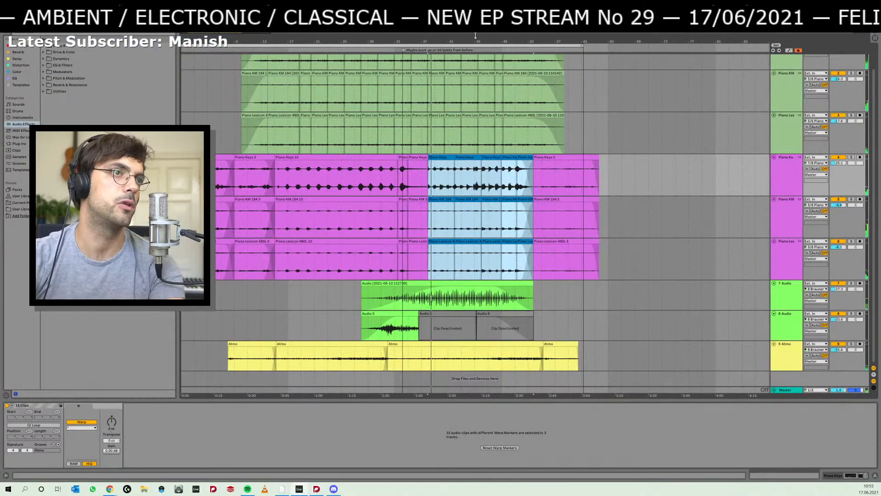
{"action": "key", "text": "plus"}
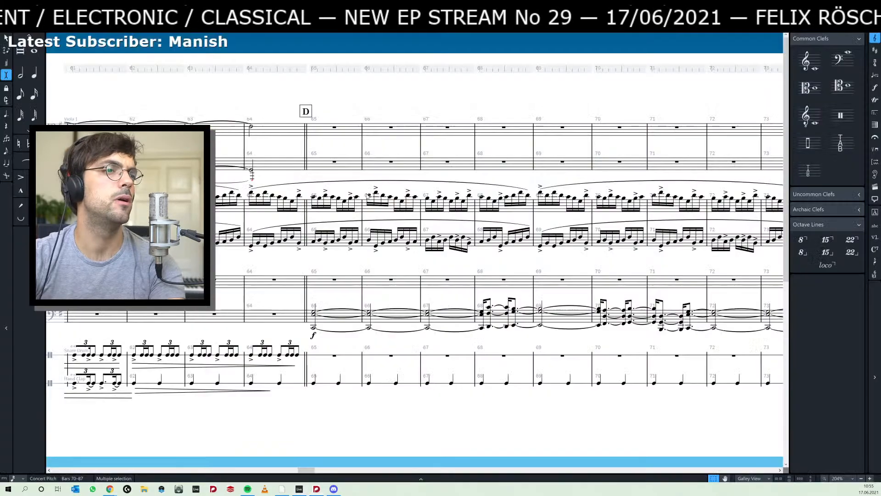
- Select the held C2, E3, G3 chord at bar 65 in Dorico, and compare it with the blue clips in Ableton Live
{"action": "key", "text": "alt+Tab"}
{"action": "left_click", "coordinate": [314, 312]}
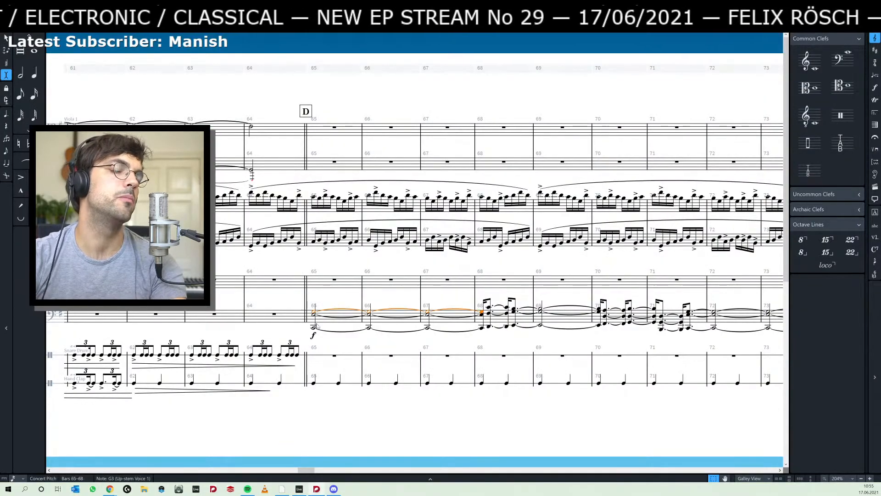
{"action": "left_click", "coordinate": [314, 327], "text": "shift"}
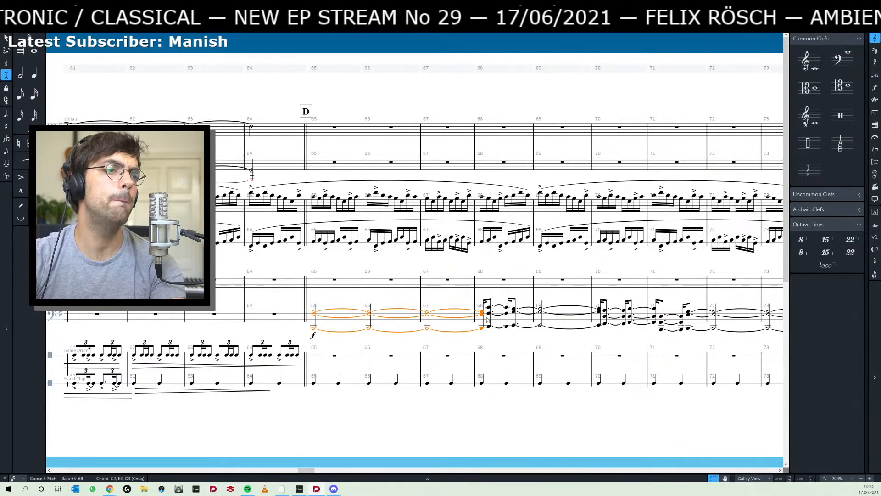
{"action": "key", "text": "alt+Tab"}
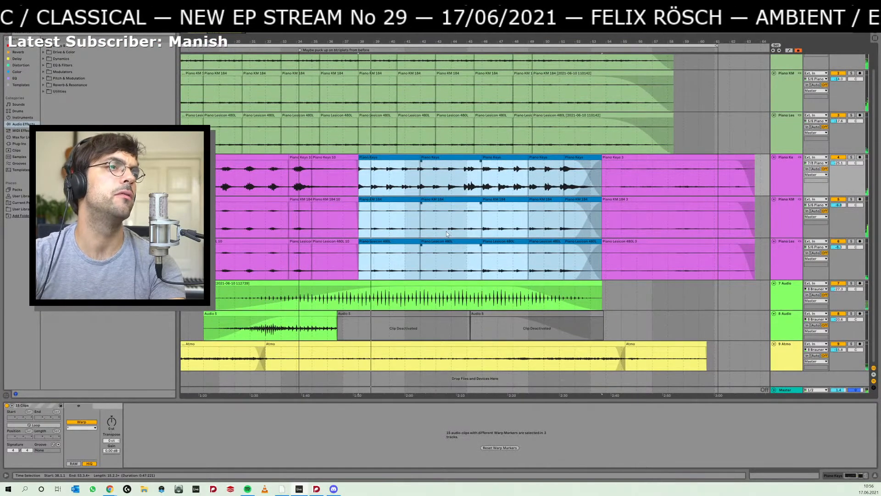
{"action": "key", "text": "alt+Tab"}
{"action": "key", "text": "alt+Tab"}
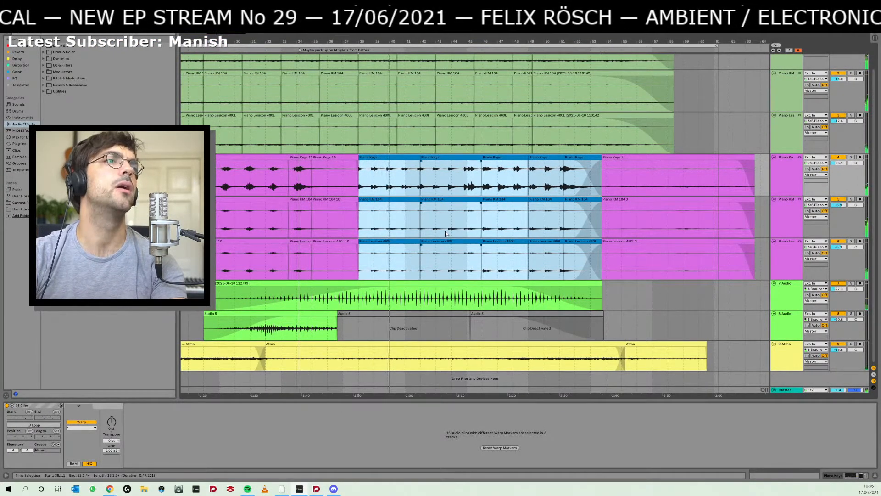
- Lengthen the held chord from bar 65 in Dorico into the second beat of bar 68, shifting the following chords
{"action": "key", "text": "alt+Tab"}
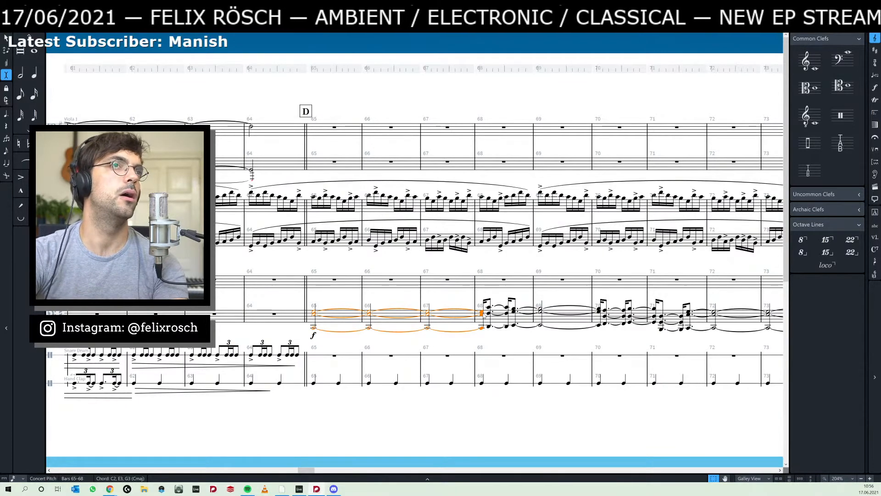
{"action": "key", "text": "shift+alt+Right"}
{"action": "key", "text": "shift+alt+Right"}
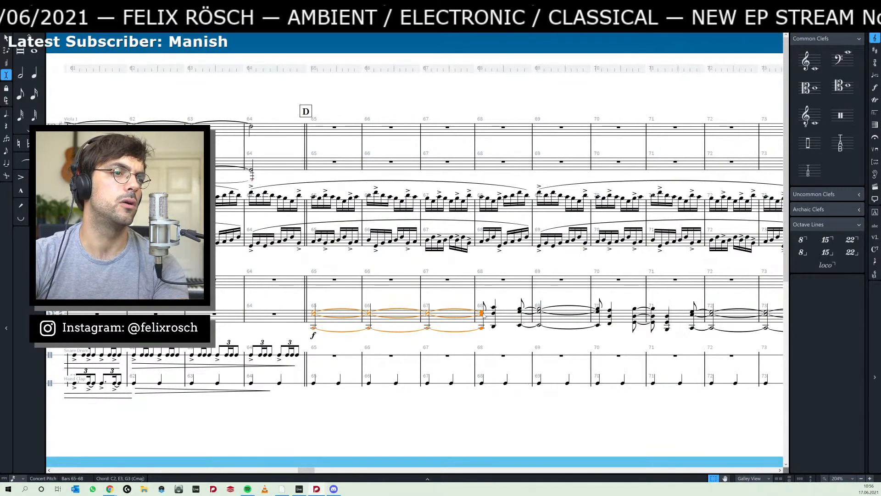
{"action": "key", "text": "shift+alt+Right"}
{"action": "key", "text": "shift+alt+Right"}
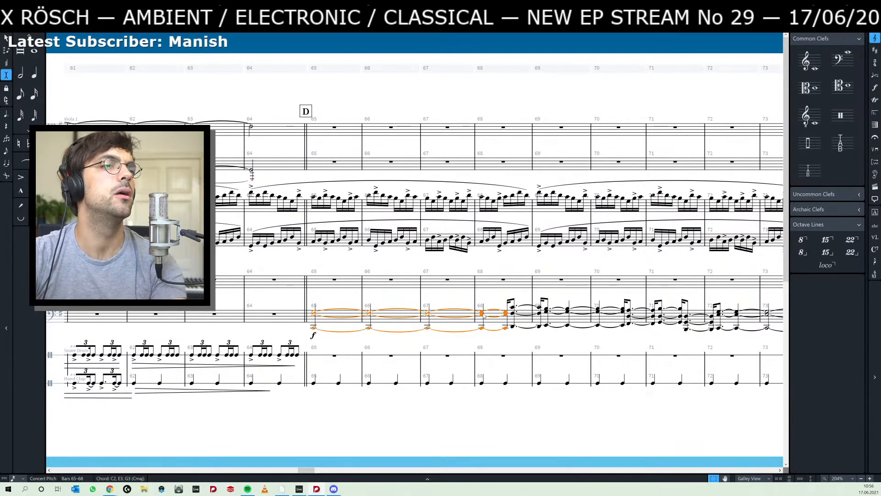
- Play back the score from the held chord at bar 65 to hear the lengthened piano chord
{"action": "key", "text": "Right"}
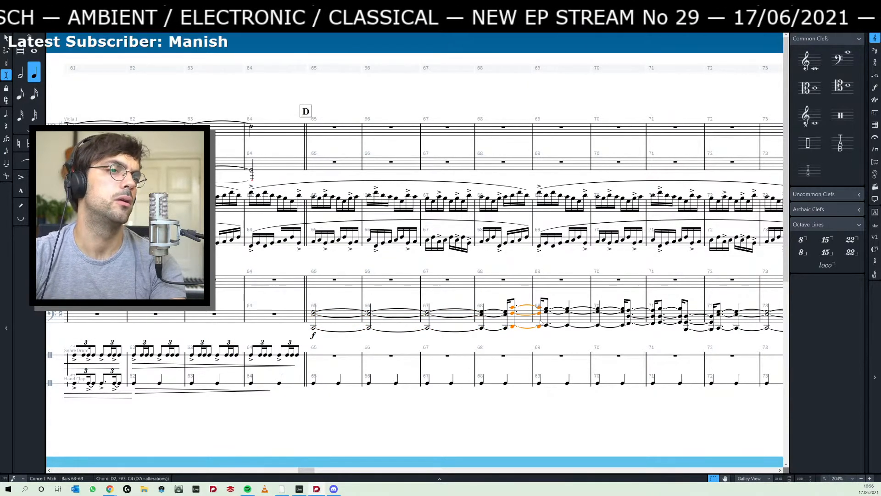
{"action": "left_click", "coordinate": [314, 313]}
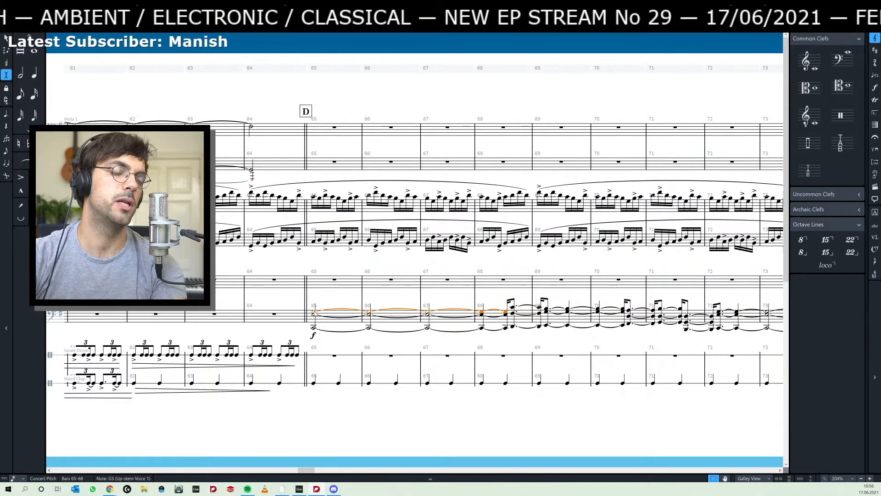
{"action": "key", "text": "space"}
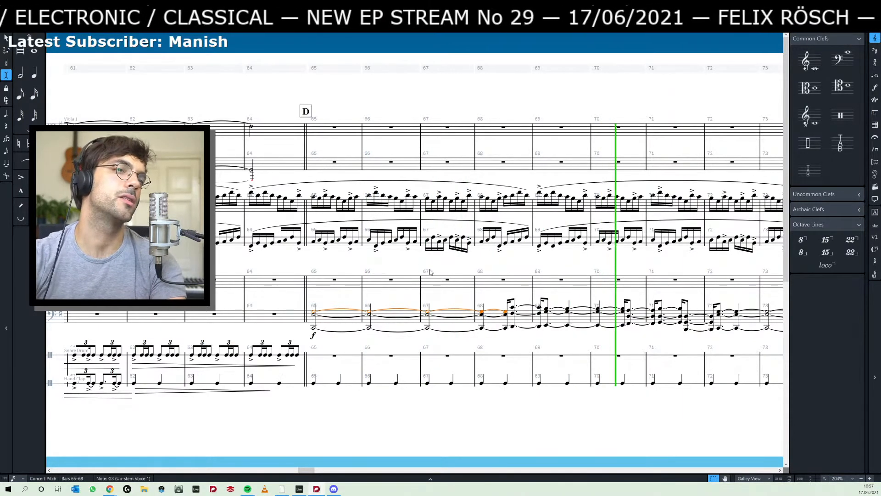
{"action": "key", "text": "space"}
- Select the E2, G3, B3 chord starting in bar 69, and compare it with the blue piano clips in Ableton Live
{"action": "scroll", "coordinate": [581, 294], "scroll_direction": "right", "scroll_amount": 3}
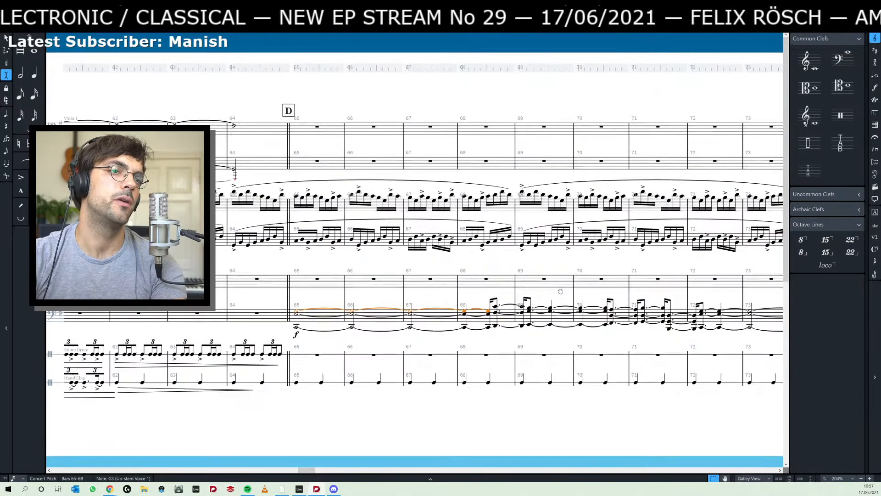
{"action": "left_click", "coordinate": [519, 315]}
{"action": "left_click", "coordinate": [519, 317]}
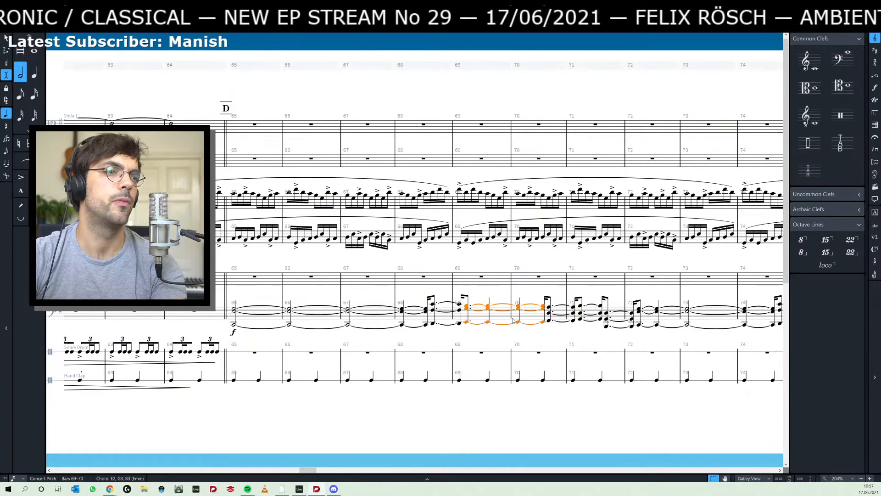
{"action": "key", "text": "alt+Tab"}
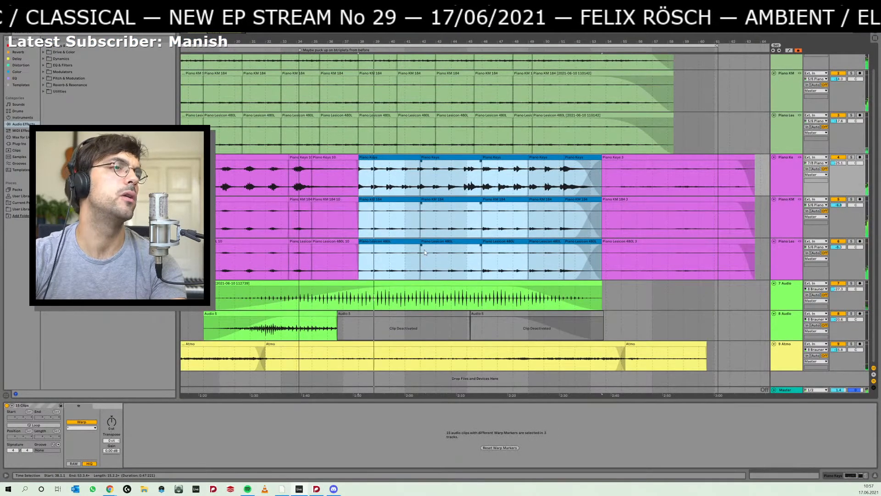
{"action": "key", "text": "alt+Tab"}
{"action": "key", "text": "alt+Tab"}
{"action": "key", "text": "alt+Tab"}
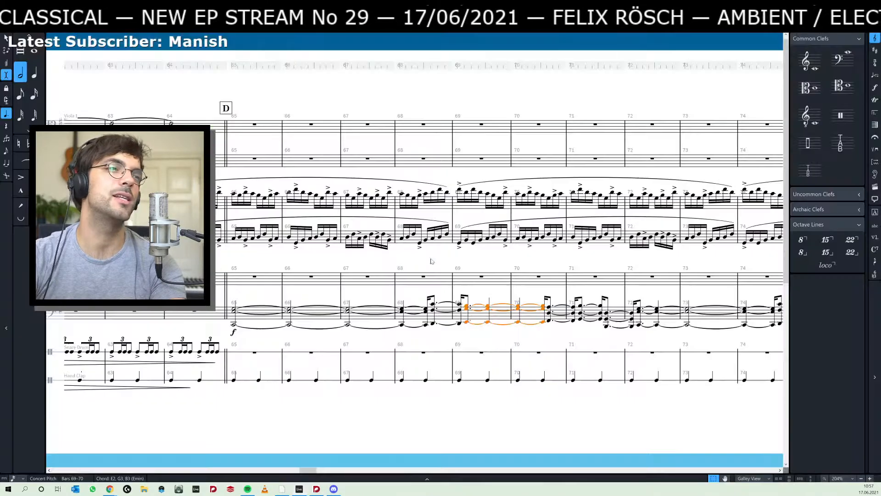
- Shorten the D2, F#3, C4 chord in bar 68 to a dotted eighth, moving the next chord to bar 69's downbeat, and check Ableton Live's blue clips
{"action": "left_click", "coordinate": [434, 321]}
{"action": "key", "text": "5"}
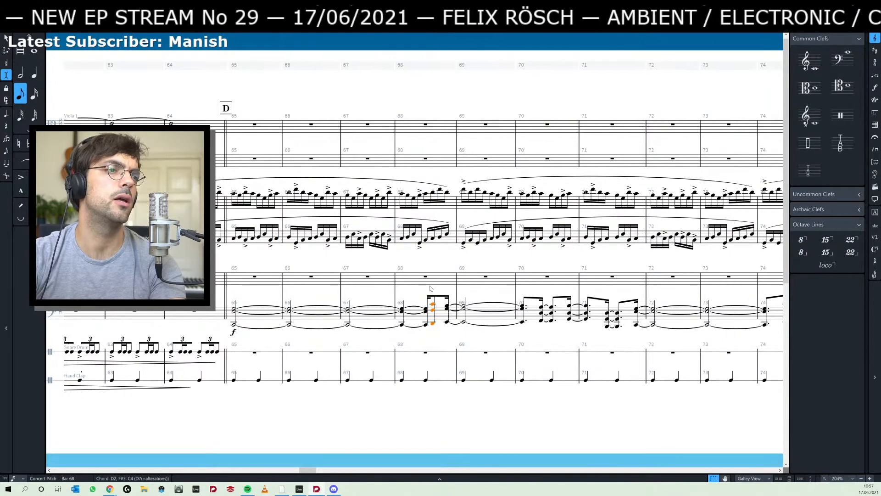
{"action": "key", "text": "alt+Tab"}
{"action": "key", "text": "alt+Tab"}
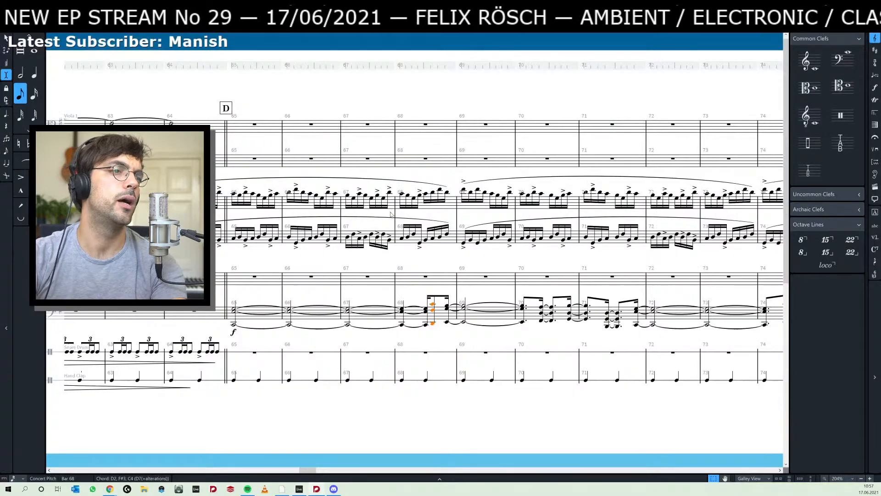
{"action": "key", "text": "alt+Tab"}
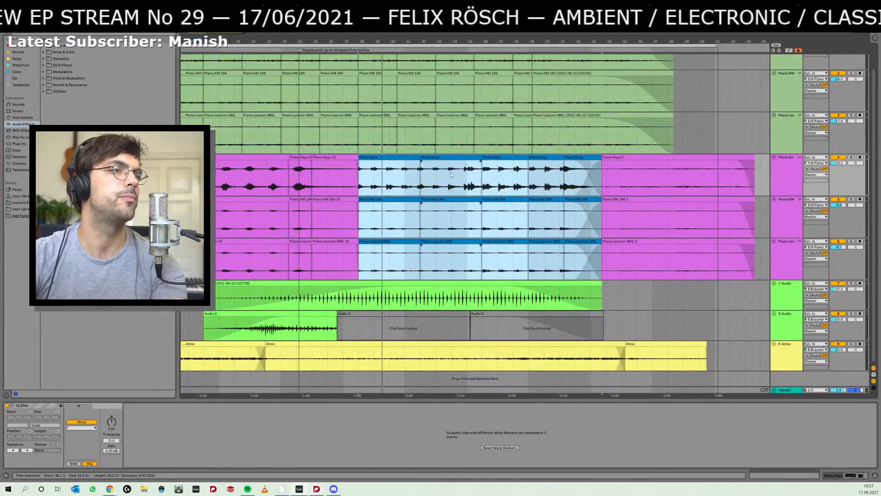
{"action": "key", "text": "alt+Tab"}
{"action": "key", "text": "alt+Tab"}
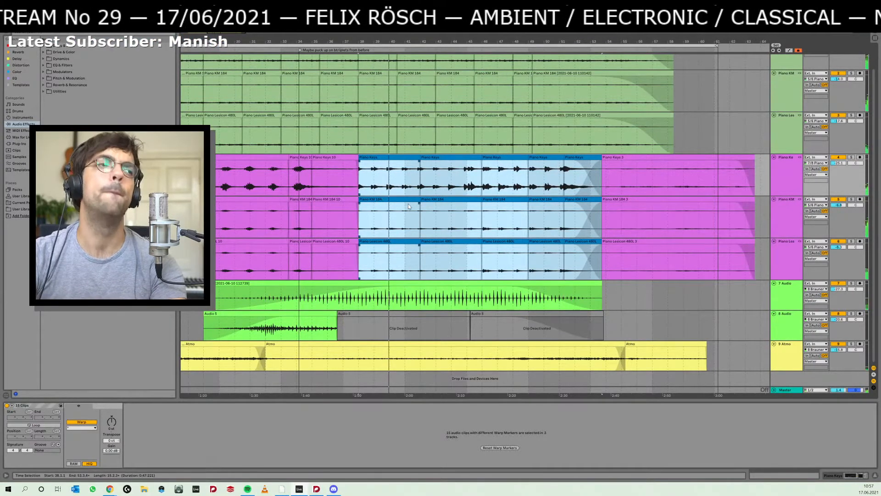
{"action": "key", "text": "alt+Tab"}
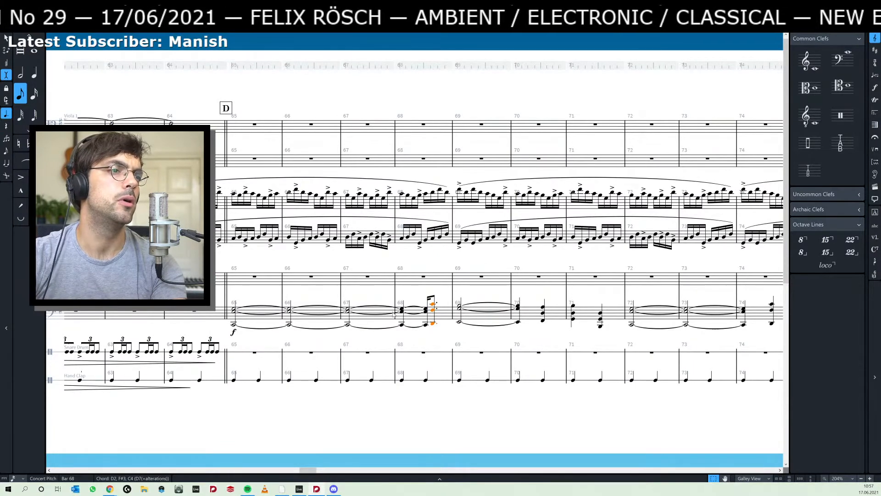
- Lengthen the E2, G3, B3 chord from bar 69 into bar 70's second beat, and shorten the following F#2, D3, A3 chord to a dotted eighth
{"action": "left_click", "coordinate": [461, 316]}
{"action": "left_click_drag", "start_coordinate": [494, 294], "coordinate": [455, 293]}
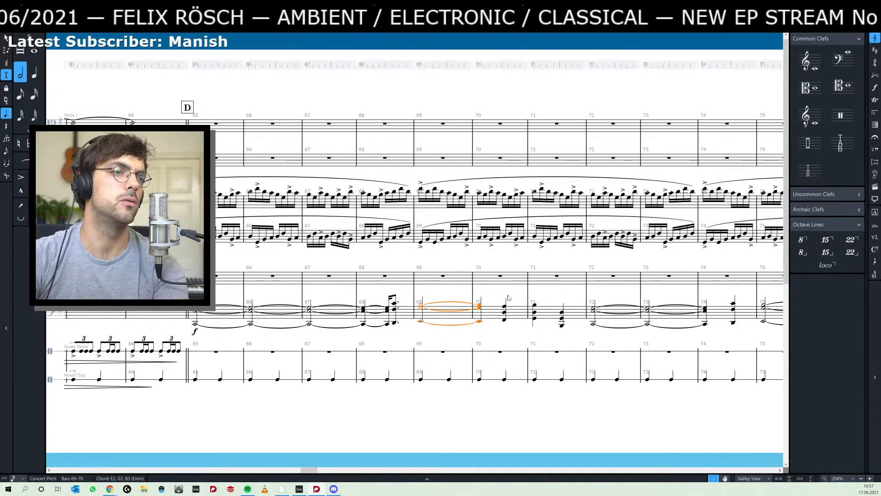
{"action": "key", "text": "alt+shift+Right"}
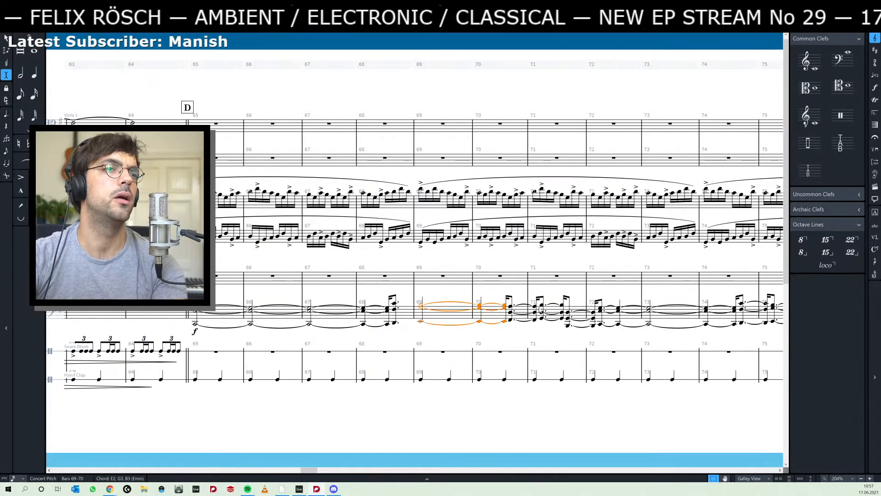
{"action": "left_click", "coordinate": [514, 318]}
{"action": "key", "text": "alt+shift+Left"}
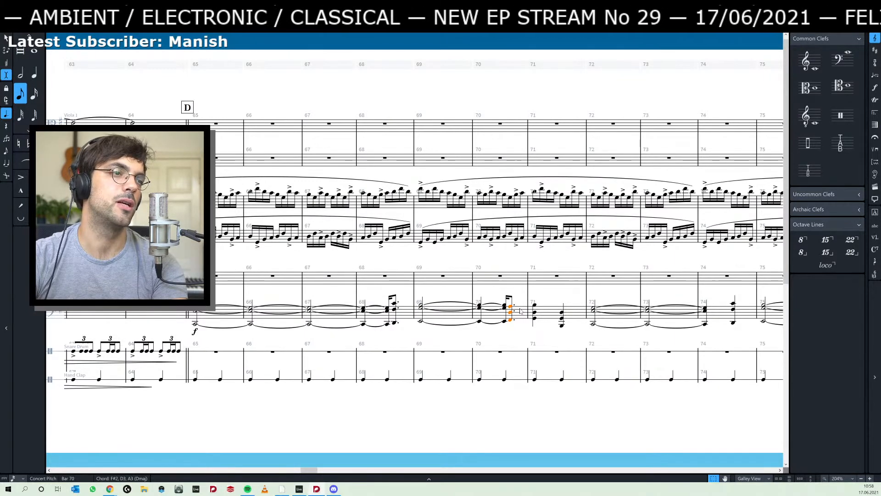
- Check the blue piano clips in Ableton Live, and review the Dorico score from before rehearsal mark C through the chords after mark D
{"action": "key", "text": "alt+Tab"}
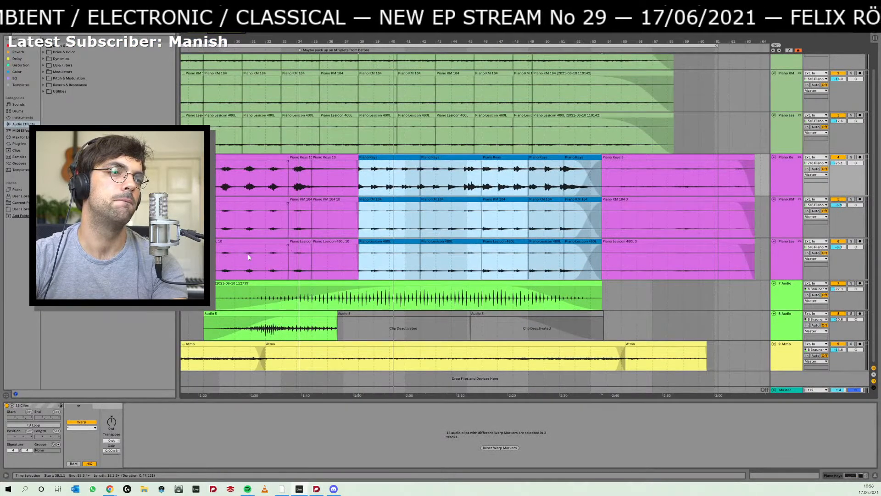
{"action": "key", "text": "alt+Tab"}
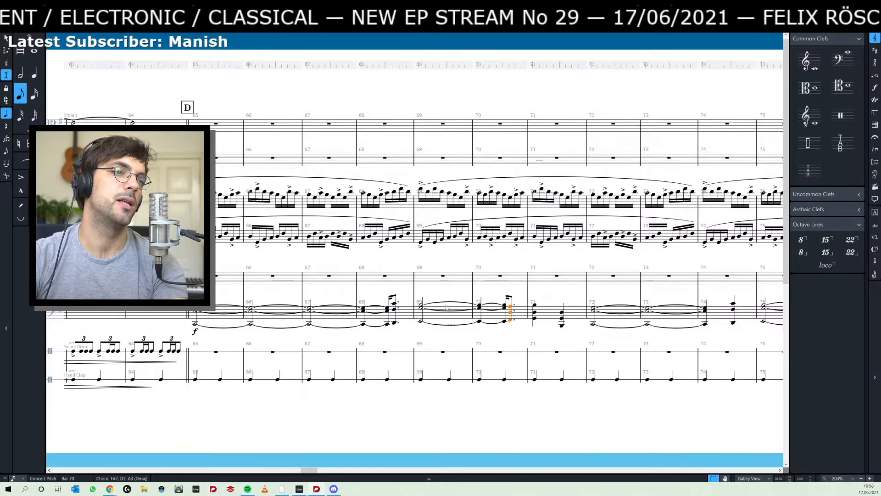
{"action": "left_click_drag", "start_coordinate": [196, 312], "coordinate": [652, 316]}
{"action": "left_click_drag", "start_coordinate": [183, 92], "coordinate": [394, 100]}
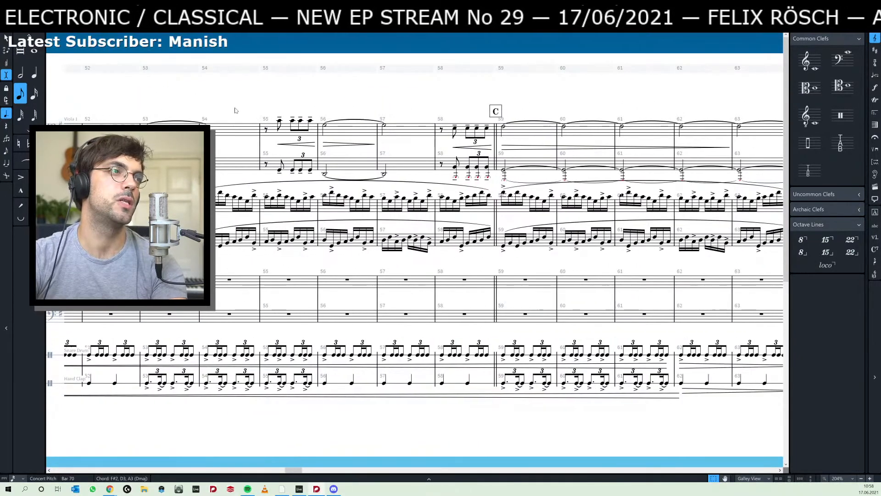
{"action": "left_click_drag", "start_coordinate": [532, 93], "coordinate": [471, 101]}
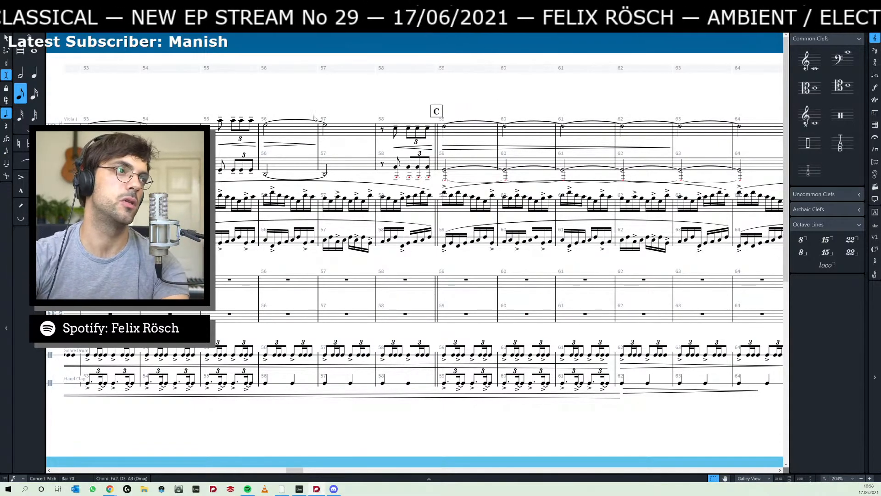
{"action": "scroll", "coordinate": [477, 294], "scroll_direction": "right", "scroll_amount": 6}
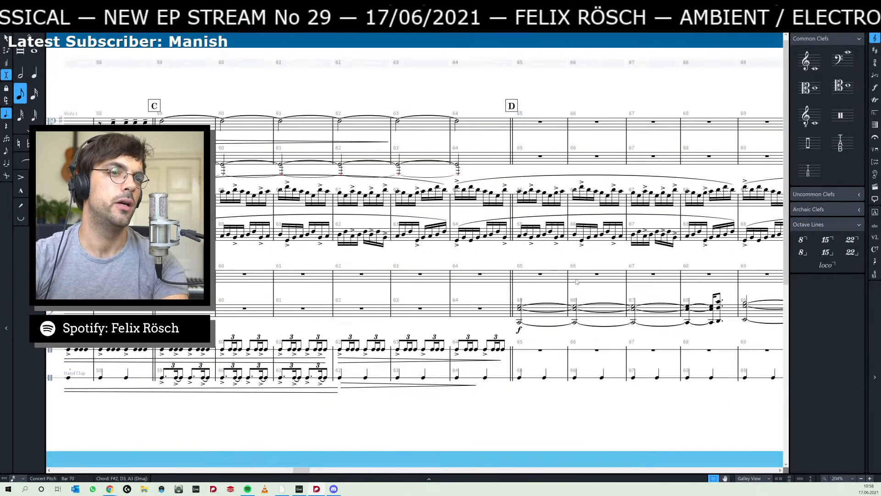
{"action": "scroll", "coordinate": [610, 293], "scroll_direction": "right", "scroll_amount": 5}
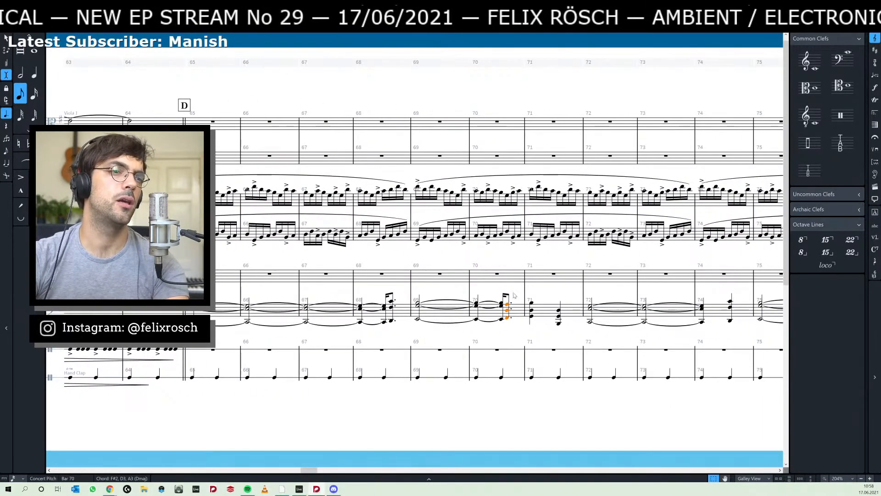
- Clear the selection and play back the score from bar 65 through the revised piano chords
{"action": "key", "text": "Escape"}
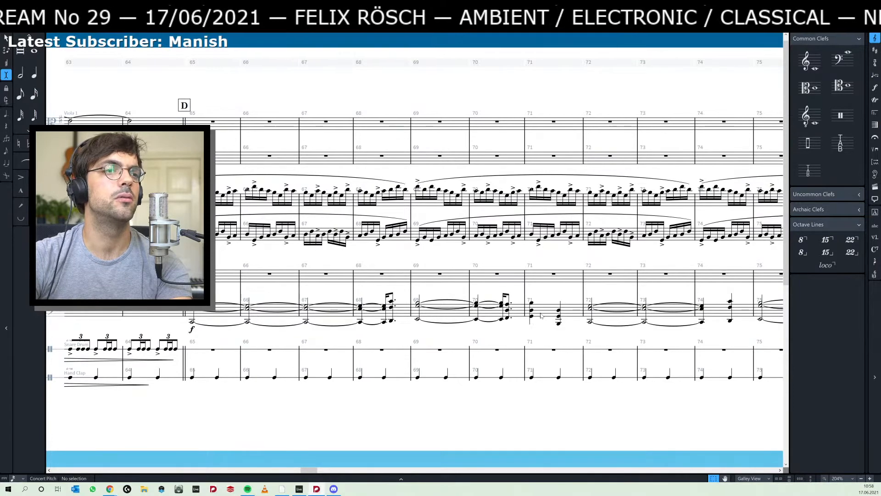
{"action": "left_click", "coordinate": [192, 305]}
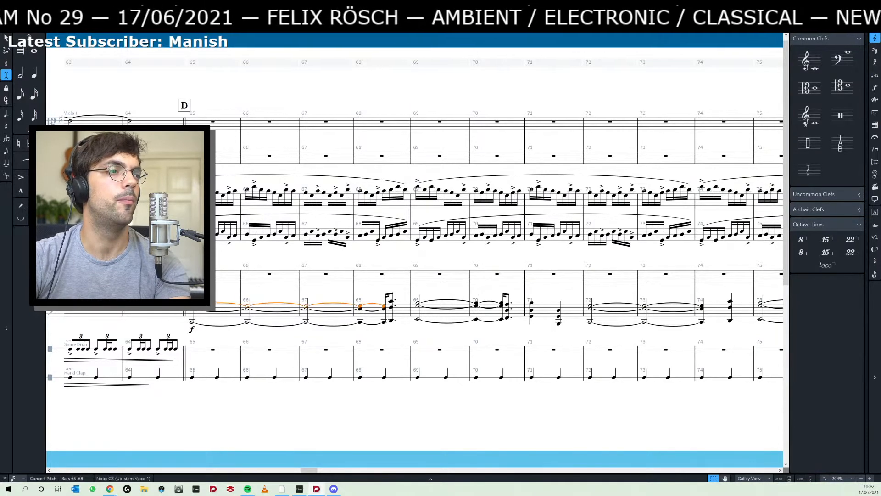
{"action": "key", "text": "p"}
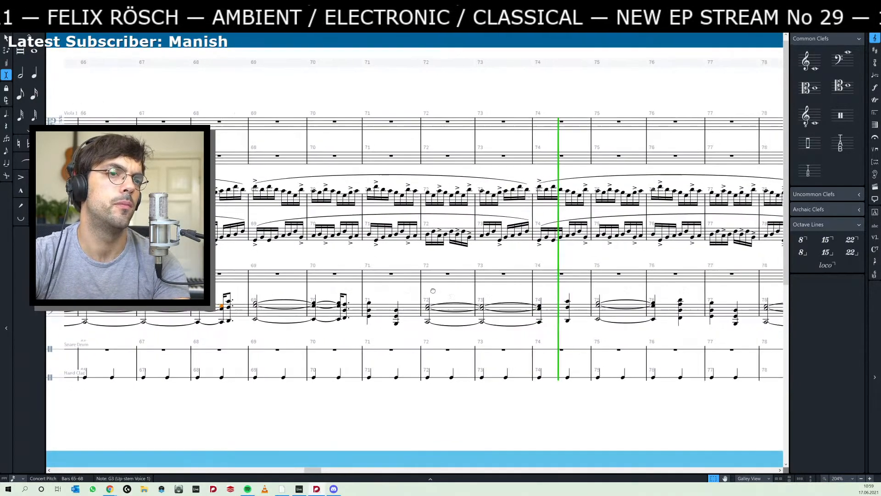
{"action": "left_click_drag", "start_coordinate": [433, 290], "coordinate": [410, 291]}
{"action": "key", "text": "space"}
- Lengthen the C2, E3, G3 chord from bar 72 into bar 74's second beat, and shorten the following D2, F#3, C4 chord to a dotted eighth
{"action": "left_click", "coordinate": [522, 320]}
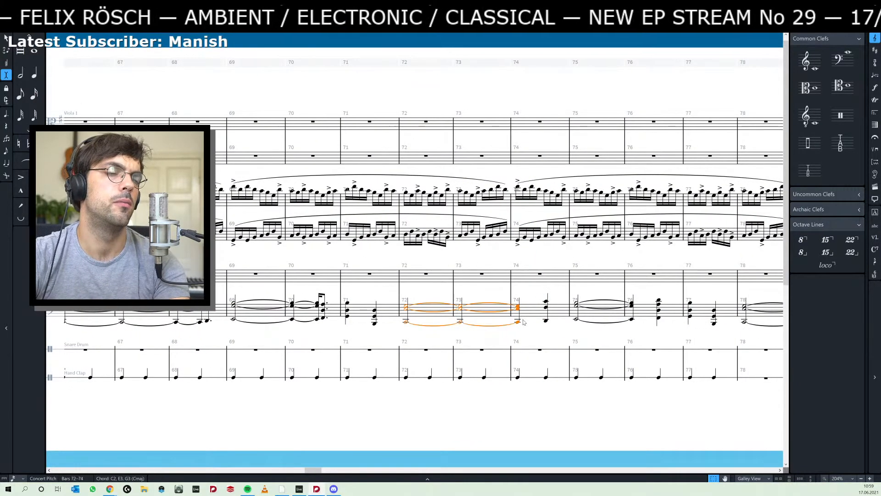
{"action": "key", "text": "alt+shift+Right"}
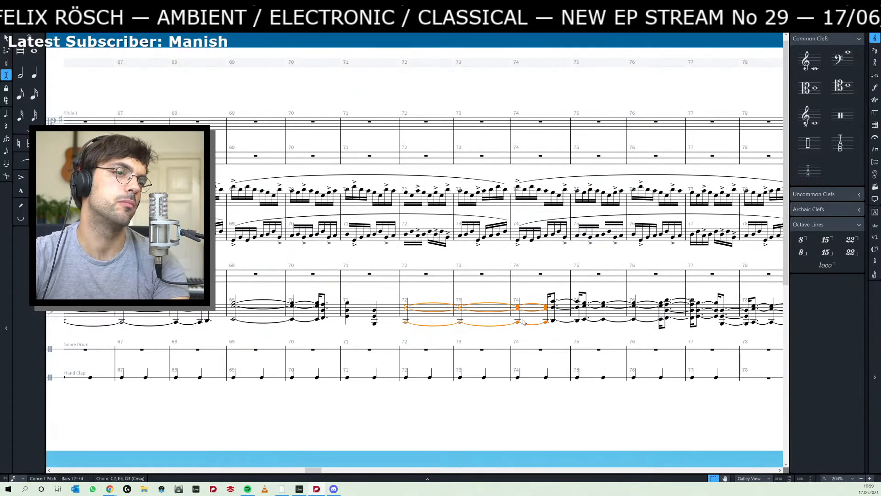
{"action": "left_click", "coordinate": [579, 316]}
{"action": "key", "text": "alt+shift+Left"}
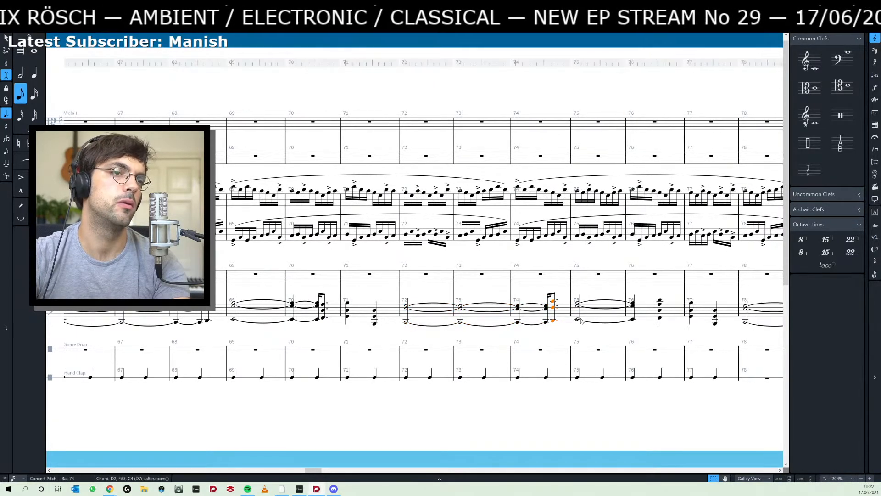
- Play back the score from the barline at bar 68 to hear the edited chords through bar 75
{"action": "left_click_drag", "start_coordinate": [371, 293], "coordinate": [553, 298]}
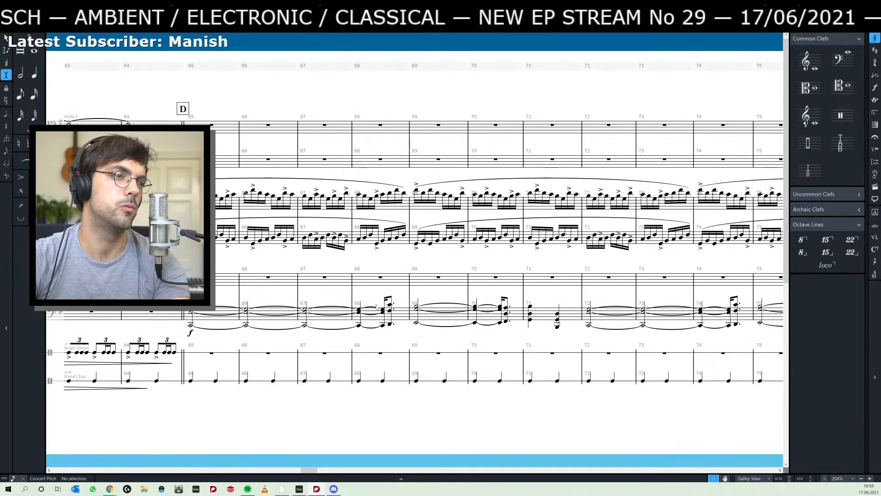
{"action": "left_click", "coordinate": [352, 298]}
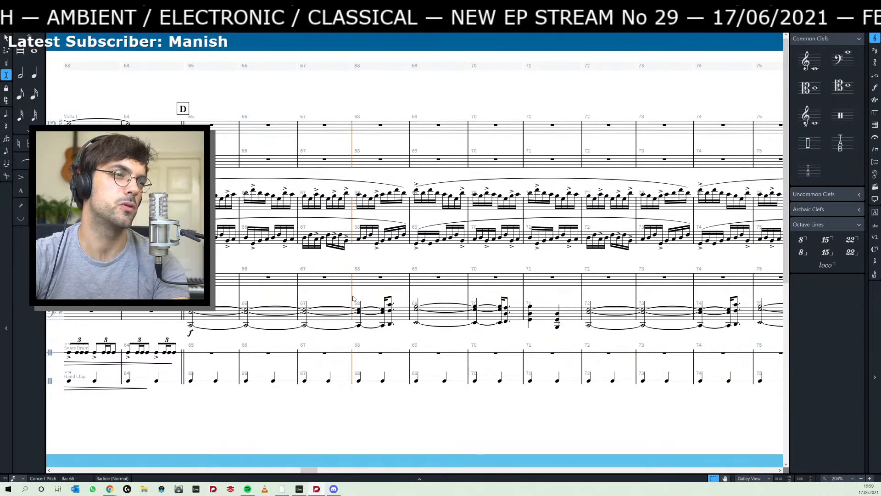
{"action": "key", "text": "space"}
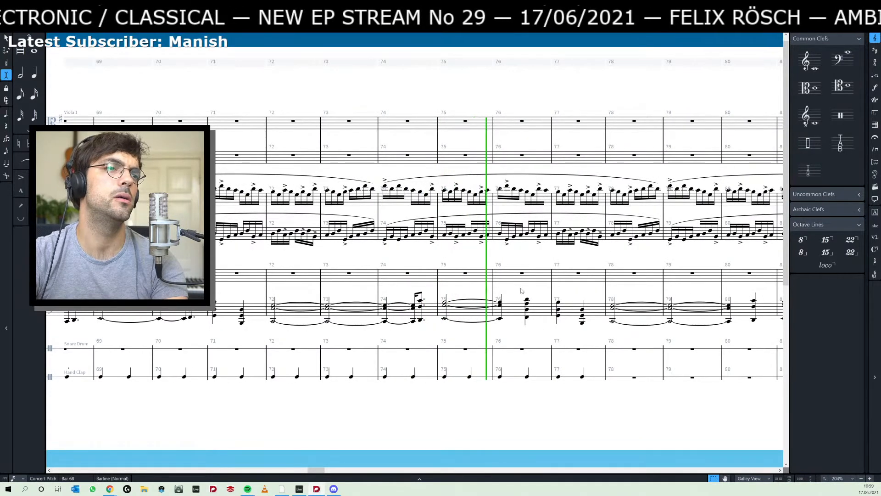
{"action": "key", "text": "space"}
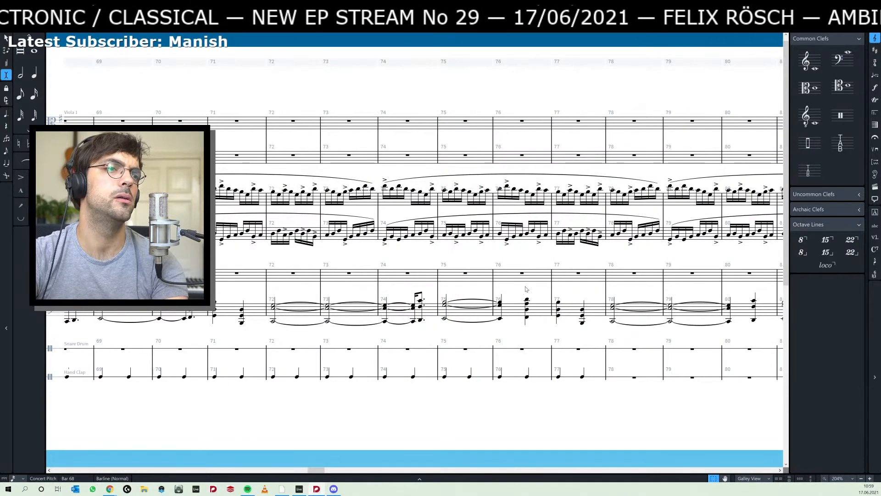
- Lengthen the E2, G3, B3 chord from bar 75 into bar 76's second beat, shorten the following chord to a dotted eighth, and select bar 77's second chord
{"action": "left_click", "coordinate": [525, 321]}
{"action": "left_click", "coordinate": [502, 317]}
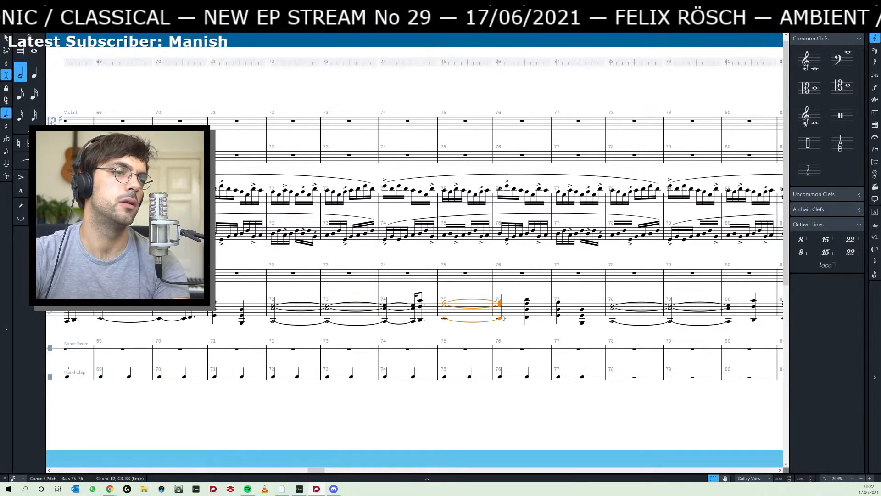
{"action": "key", "text": "alt+shift+Right"}
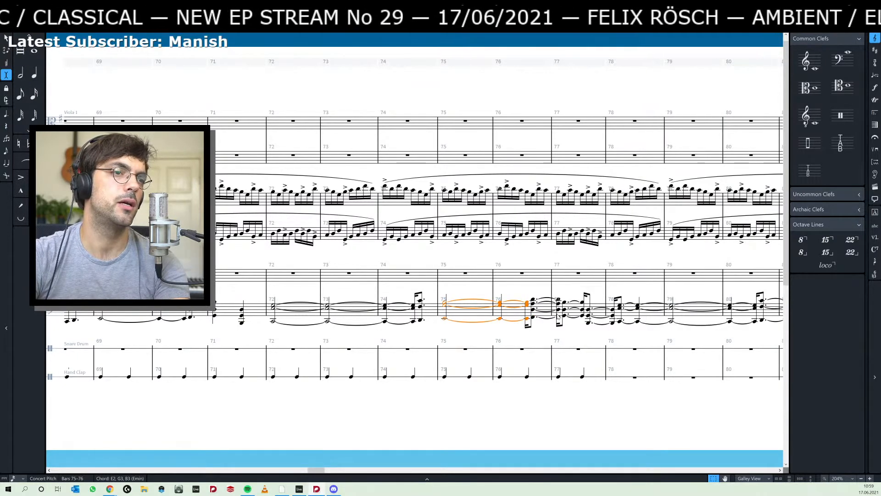
{"action": "key", "text": "ctrl+z"}
{"action": "left_click_drag", "start_coordinate": [572, 291], "coordinate": [513, 291]}
{"action": "left_click", "coordinate": [501, 325]}
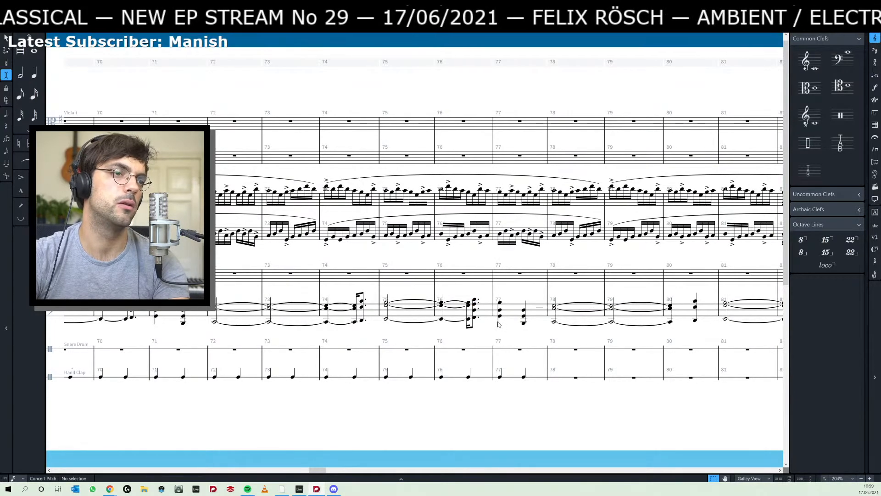
{"action": "left_click", "coordinate": [499, 323]}
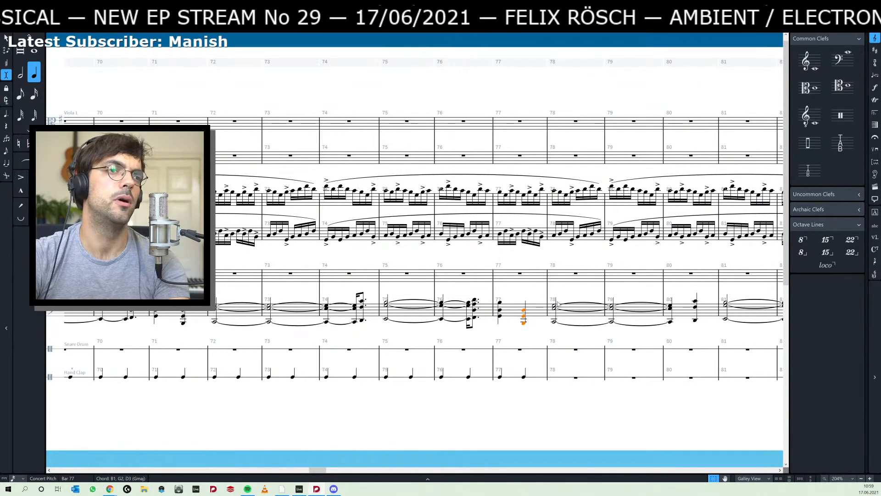
- Lengthen the C2, E3, G3 chord from bar 78 into bar 80's second beat, and shorten the following D2, F#3, C4 chord to a dotted eighth
{"action": "left_click", "coordinate": [557, 303]}
{"action": "left_click_drag", "start_coordinate": [577, 292], "coordinate": [474, 292]}
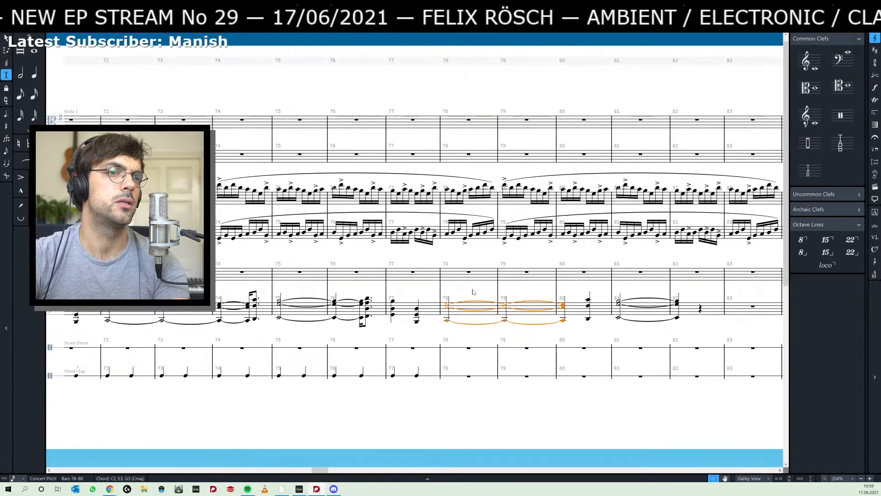
{"action": "key", "text": "alt+shift+Right"}
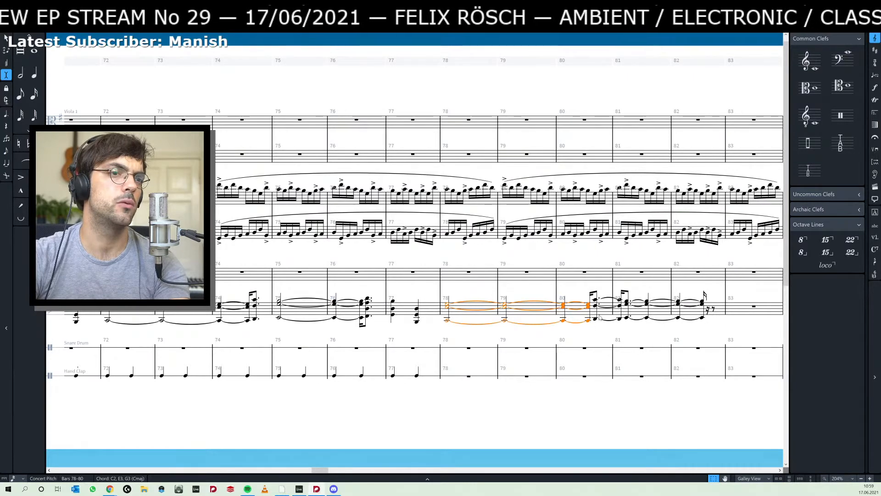
{"action": "left_click", "coordinate": [597, 313]}
{"action": "key", "text": "alt+shift+Left"}
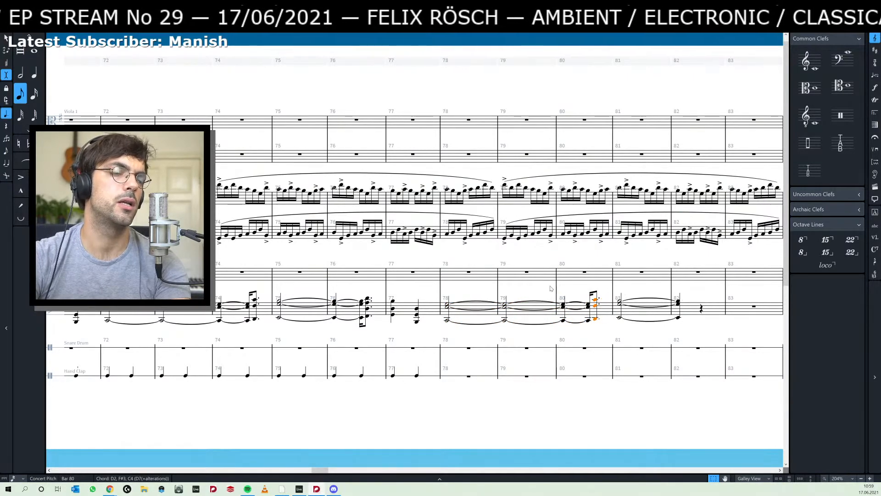
{"action": "left_click_drag", "start_coordinate": [303, 289], "coordinate": [363, 284]}
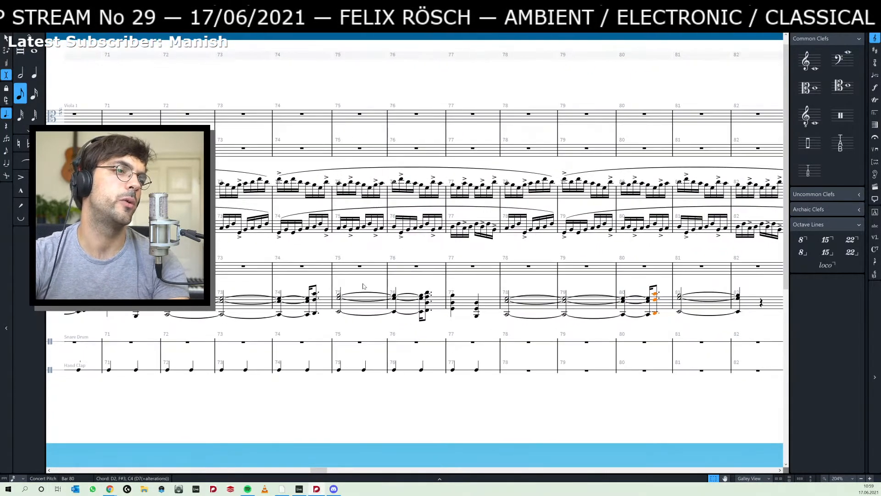
- Switch to Ableton Live and play back the blue piano section from bar 40 and from its second clip at bar 42
{"action": "key", "text": "alt+Tab"}
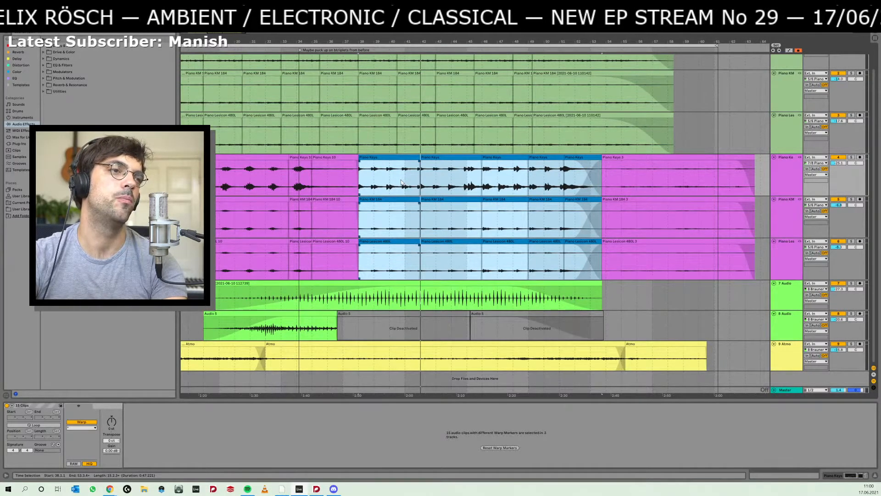
{"action": "left_click", "coordinate": [401, 182]}
{"action": "key", "text": "space"}
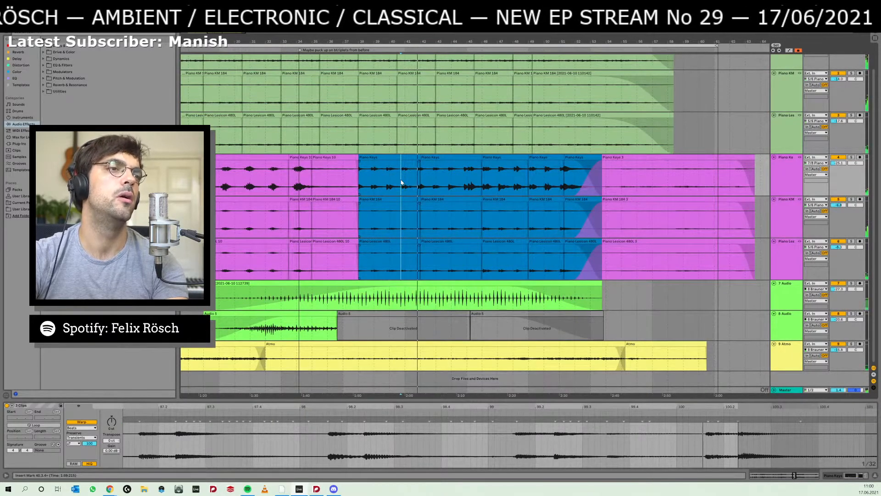
{"action": "left_click", "coordinate": [434, 158]}
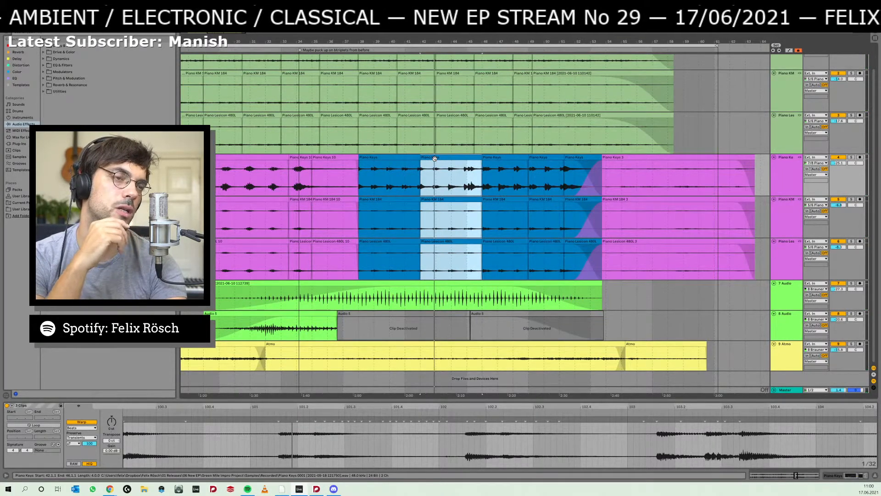
{"action": "key", "text": "space"}
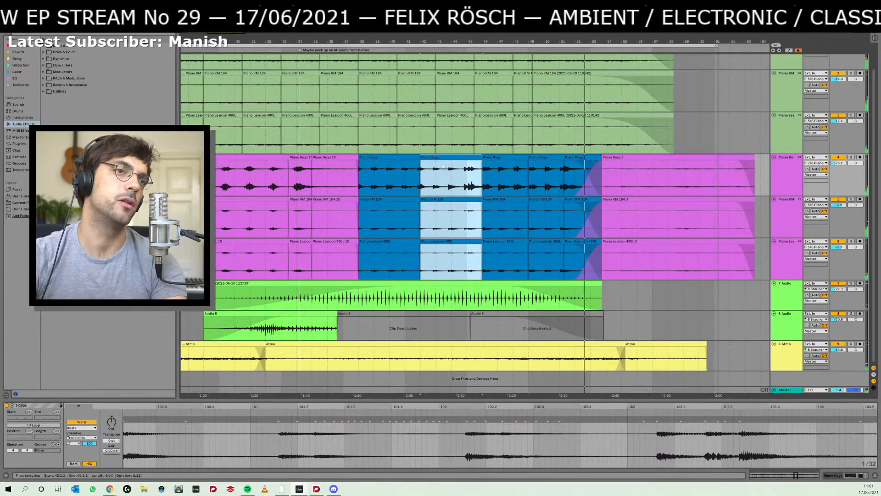
- Compare the score with the Ableton Live arrangement, marking the end portions of the second and third blue piano clips
{"action": "key", "text": "alt+Tab"}
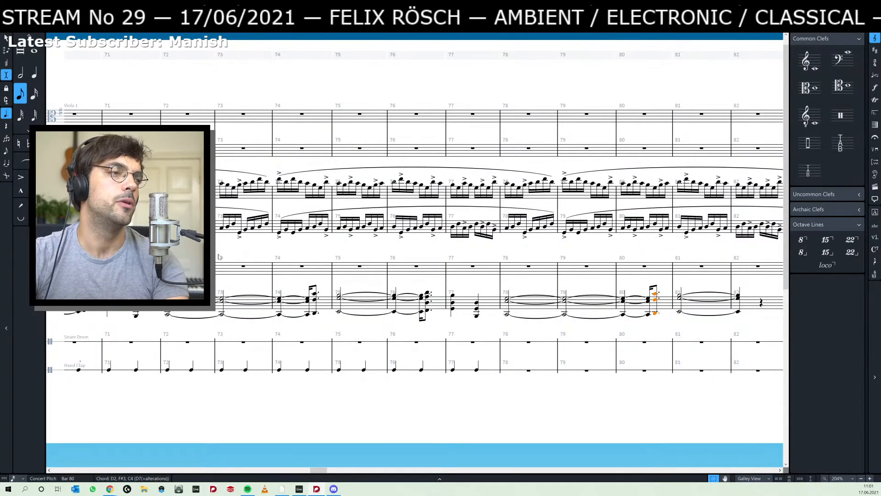
{"action": "key", "text": "alt+Tab"}
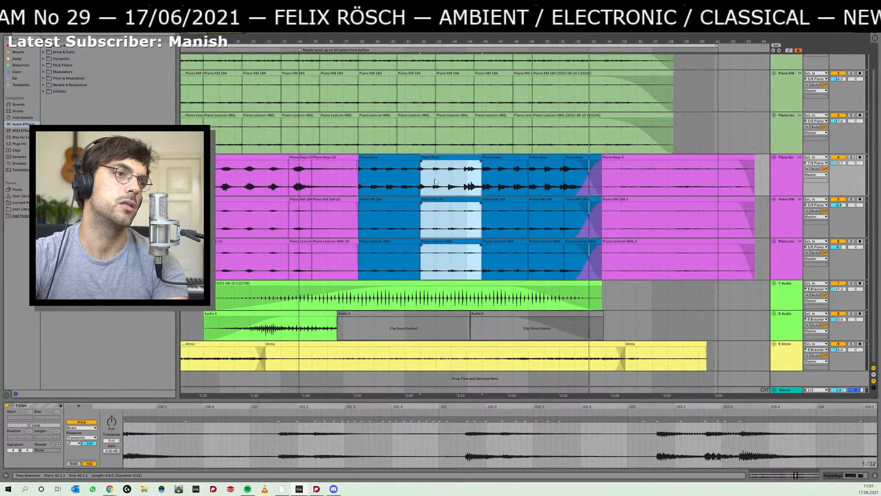
{"action": "left_click_drag", "start_coordinate": [462, 178], "coordinate": [482, 175]}
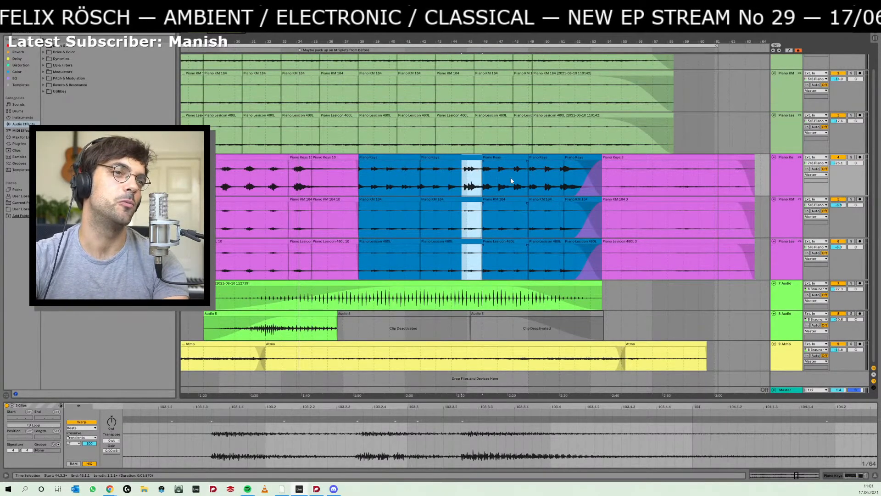
{"action": "left_click_drag", "start_coordinate": [511, 180], "coordinate": [528, 179]}
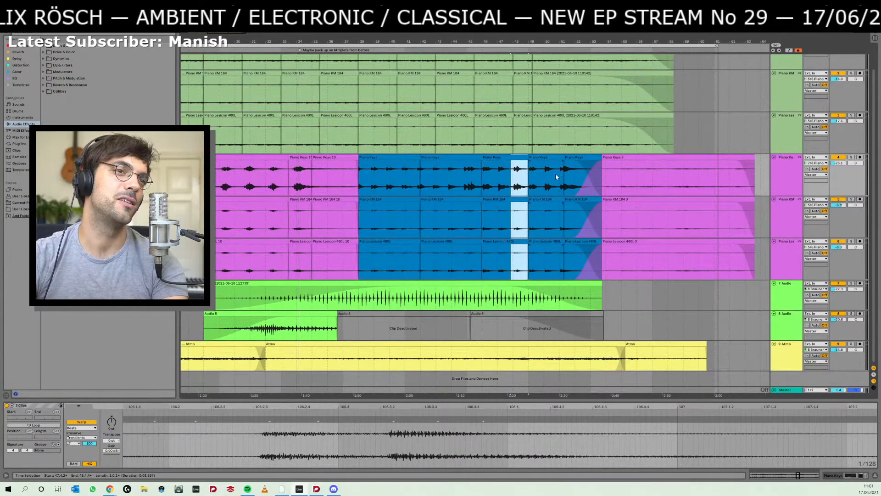
- Switch to Dorico, select the C2, E3, G3 chord at rehearsal mark D, and review the piano chords through bar 76
{"action": "key", "text": "alt+Tab"}
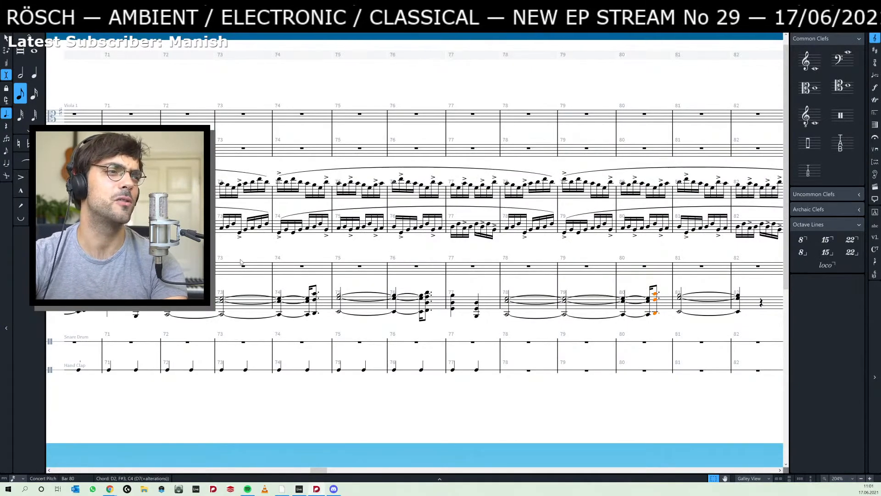
{"action": "left_click_drag", "start_coordinate": [256, 251], "coordinate": [468, 249]}
{"action": "left_click_drag", "start_coordinate": [235, 247], "coordinate": [374, 246]}
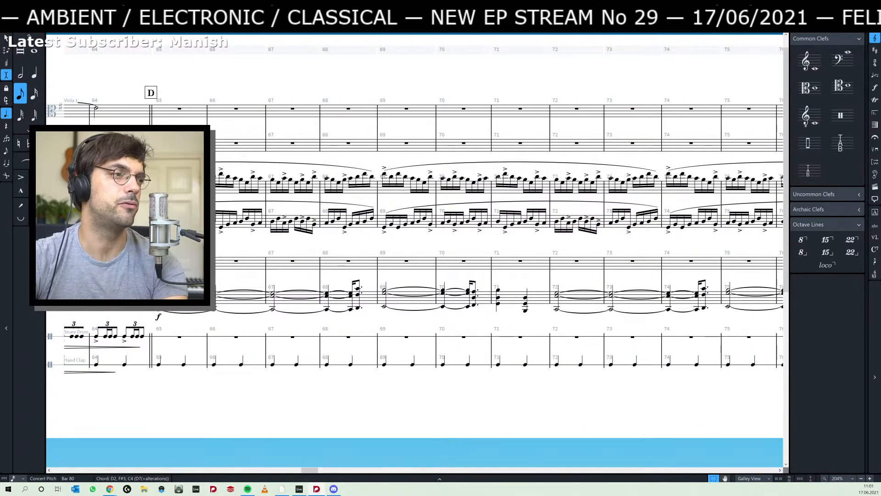
{"action": "left_click", "coordinate": [160, 299]}
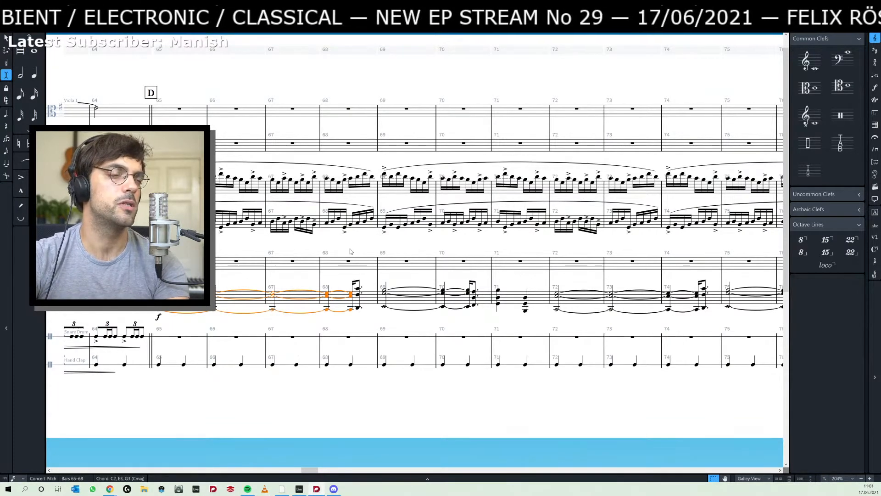
{"action": "left_click_drag", "start_coordinate": [350, 249], "coordinate": [329, 250]}
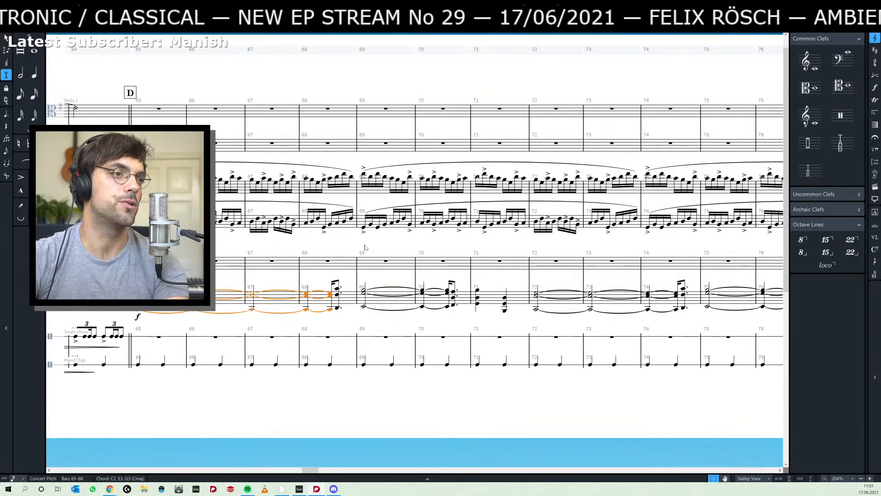
{"action": "left_click_drag", "start_coordinate": [364, 246], "coordinate": [338, 246]}
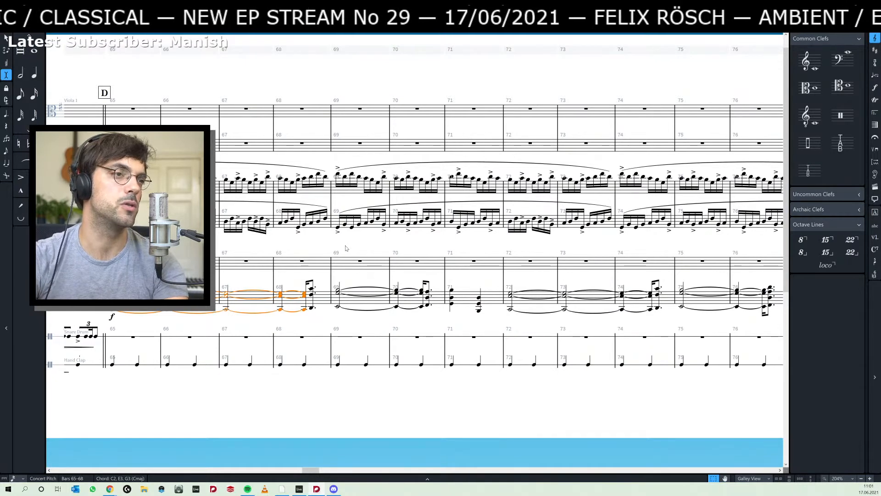
{"action": "left_click_drag", "start_coordinate": [358, 244], "coordinate": [357, 243]}
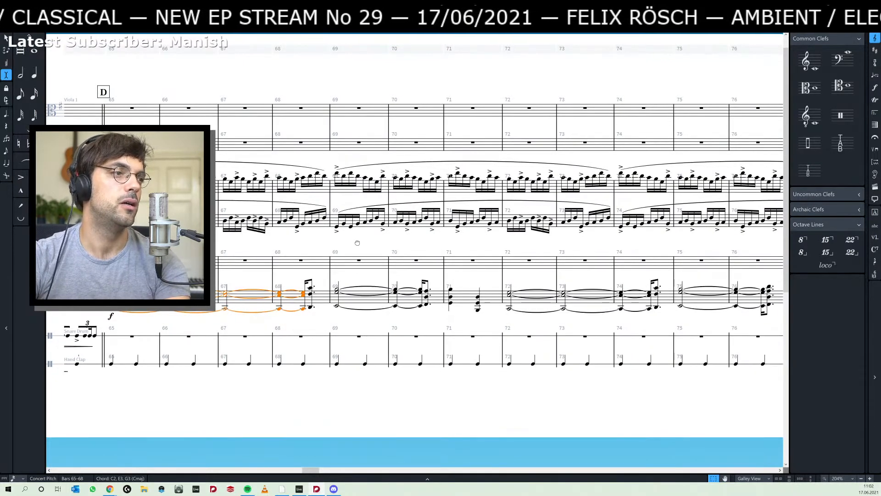
{"action": "key", "text": "alt+Tab"}
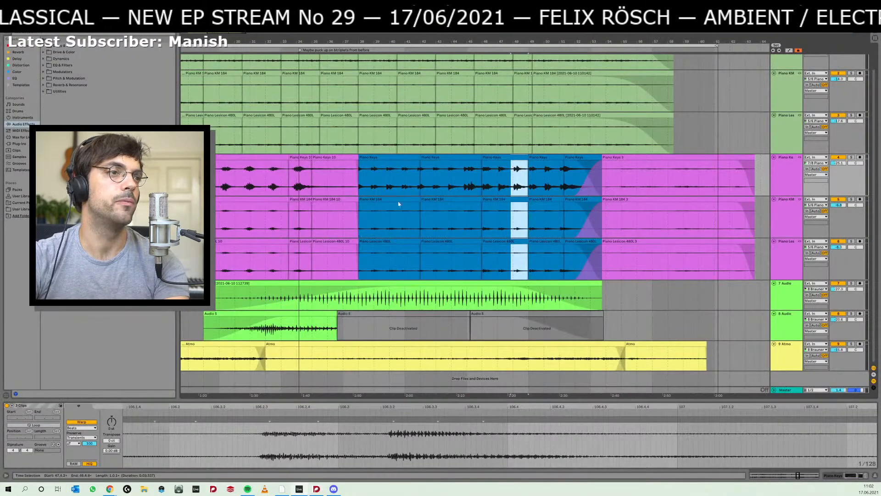
{"action": "key", "text": "alt+Tab"}
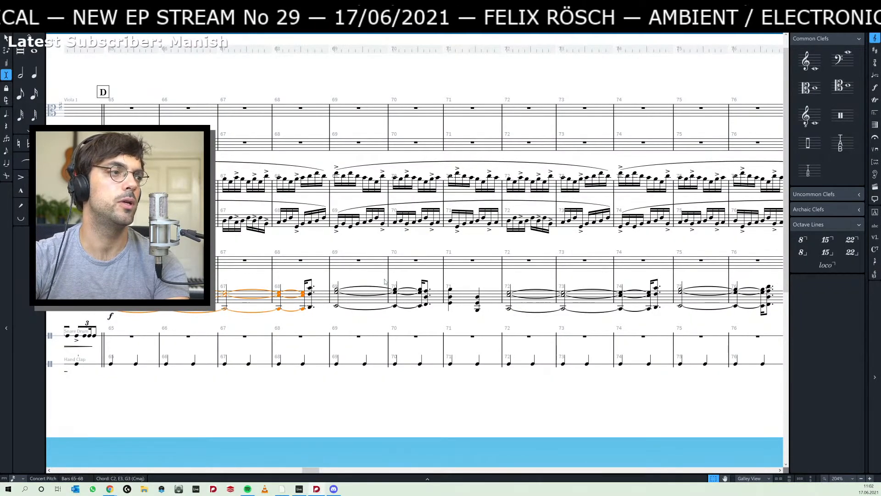
- Select the piano chords in bars 72 to 77 and paste a copy of them at bar 78
{"action": "scroll", "coordinate": [508, 253], "scroll_direction": "right", "scroll_amount": 5}
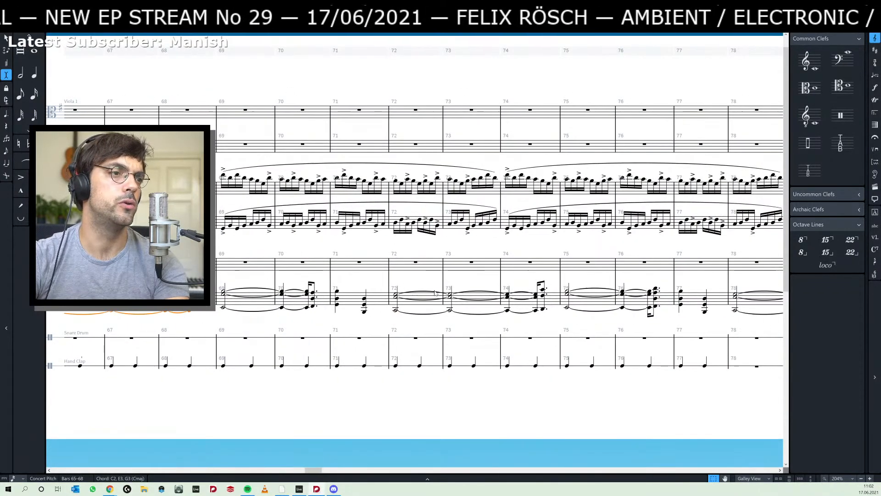
{"action": "scroll", "coordinate": [435, 292], "scroll_direction": "right", "scroll_amount": 5}
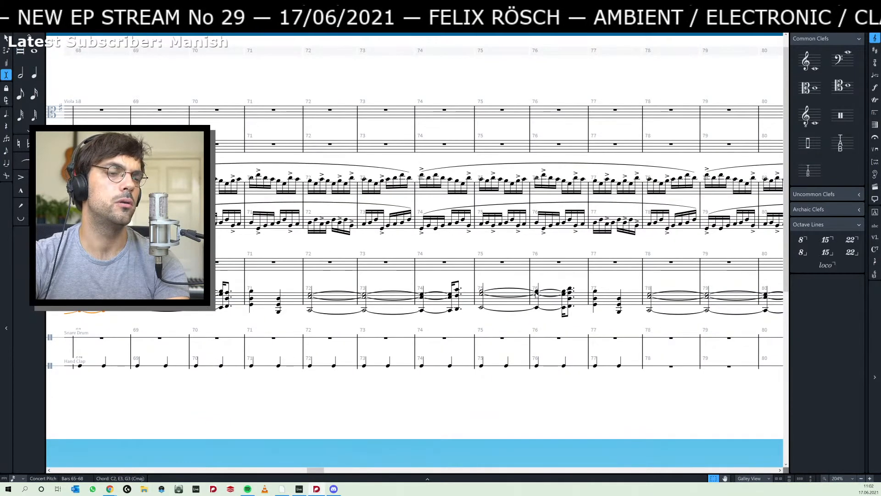
{"action": "left_click_drag", "start_coordinate": [617, 253], "coordinate": [459, 262]}
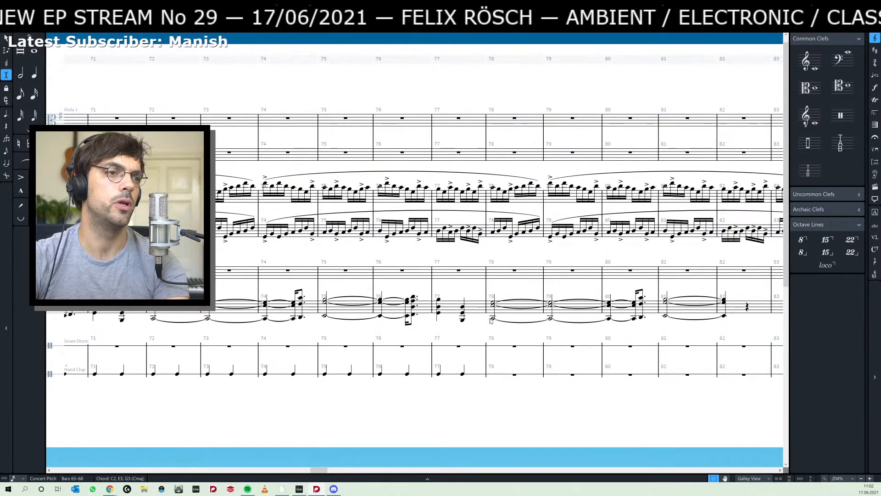
{"action": "left_click", "coordinate": [492, 318]}
{"action": "left_click_drag", "start_coordinate": [611, 255], "coordinate": [490, 256]}
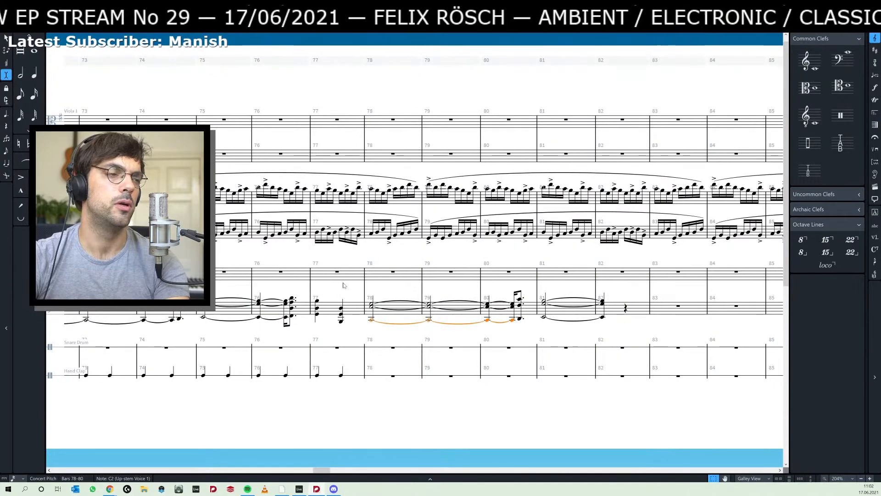
{"action": "left_click", "coordinate": [341, 320]}
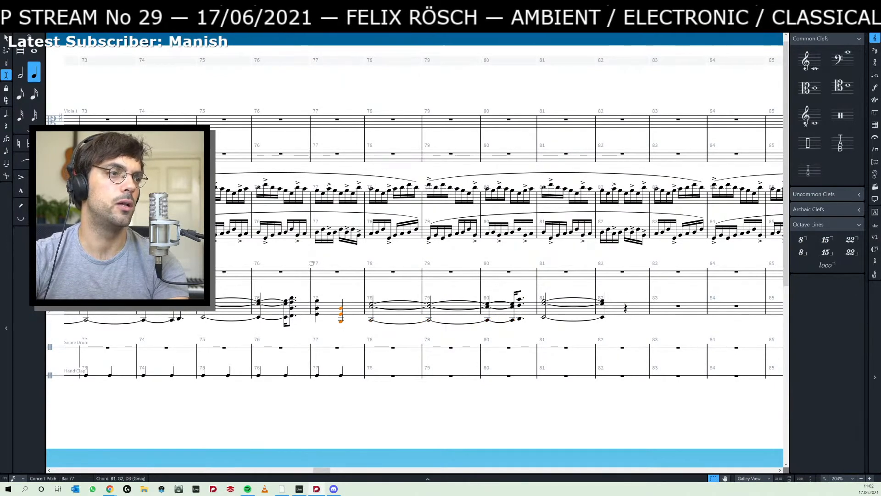
{"action": "left_click_drag", "start_coordinate": [311, 263], "coordinate": [380, 235]}
{"action": "left_click", "coordinate": [308, 272], "text": "shift"}
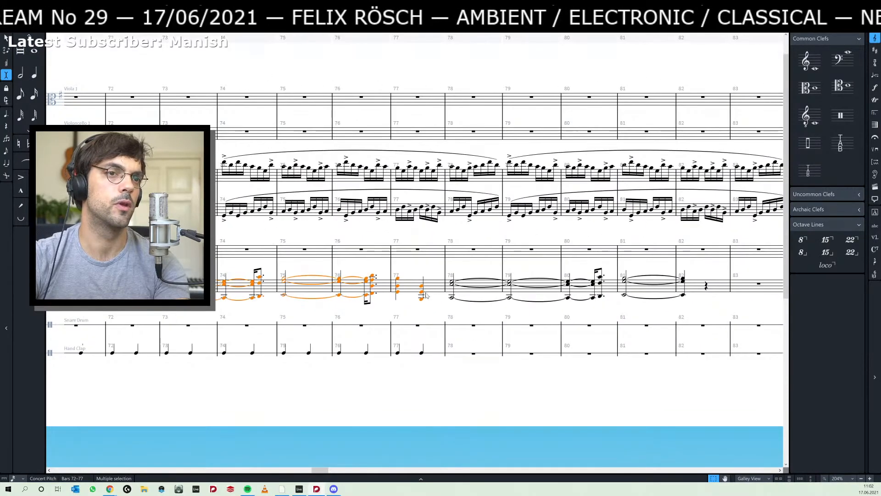
{"action": "left_click", "coordinate": [453, 299]}
{"action": "key", "text": "ctrl+v"}
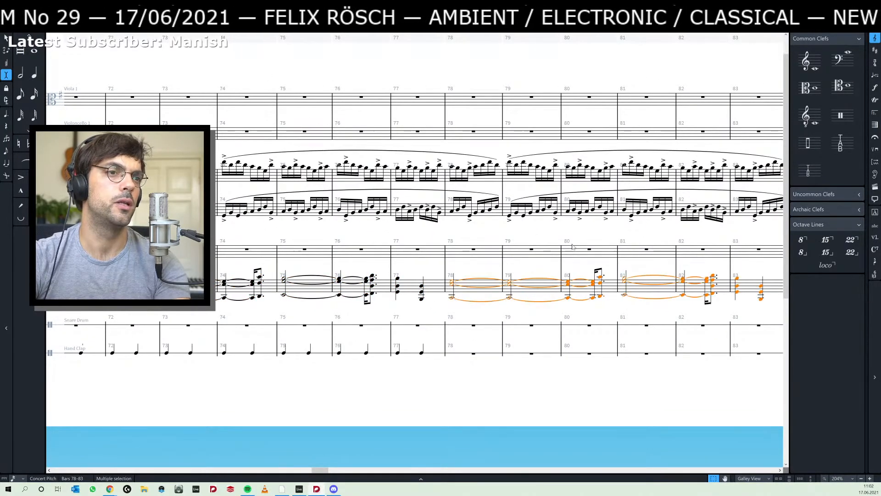
- Paste the copied six-bar piano chord pattern again at bar 84
{"action": "left_click_drag", "start_coordinate": [609, 232], "coordinate": [385, 249]}
{"action": "left_click_drag", "start_coordinate": [565, 255], "coordinate": [434, 262]}
{"action": "left_click", "coordinate": [438, 319]}
{"action": "key", "text": "ctrl+v"}
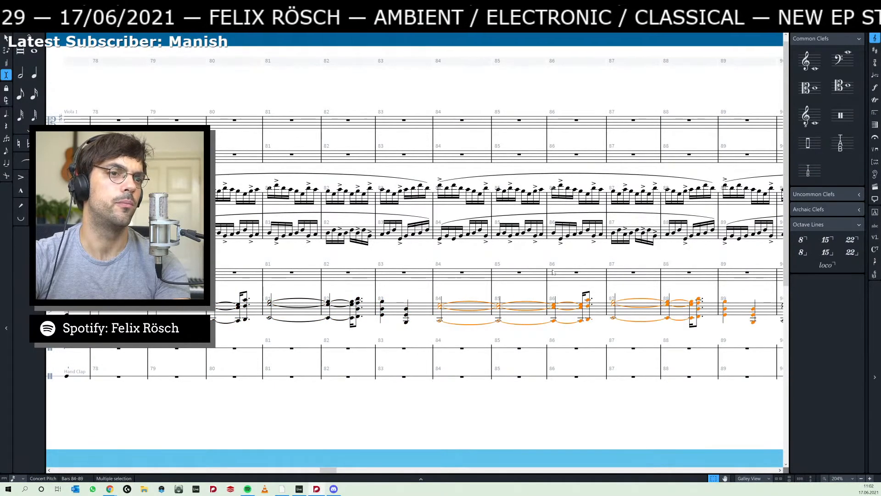
- Lengthen the C2, E3, G3 chord starting at bar 90 into bar 94's second beat, absorbing the chords that follow it
{"action": "left_click_drag", "start_coordinate": [580, 261], "coordinate": [286, 283]}
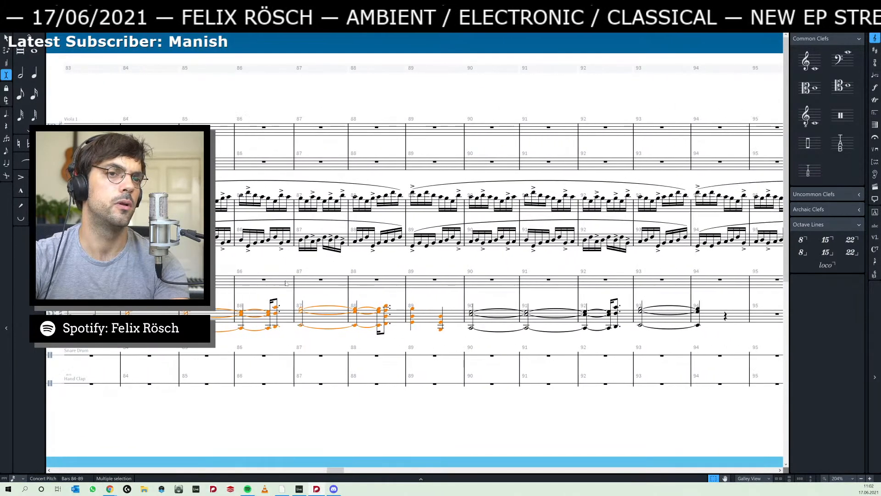
{"action": "left_click_drag", "start_coordinate": [512, 300], "coordinate": [362, 322]}
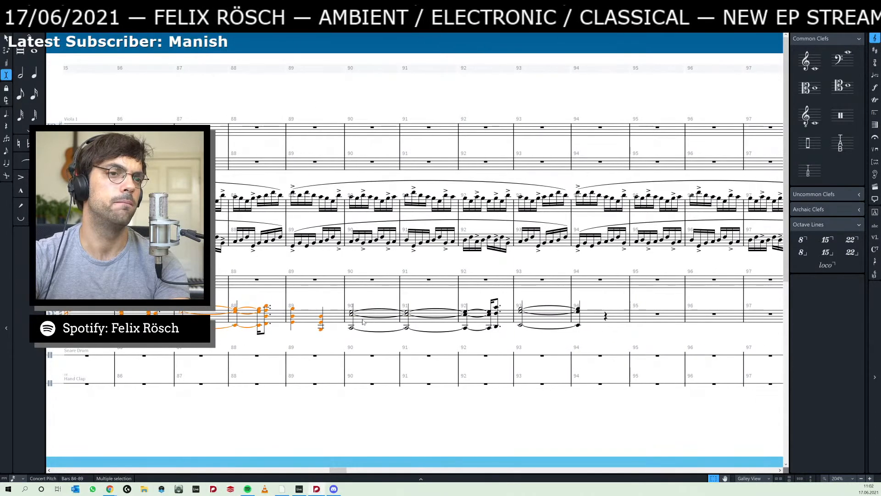
{"action": "left_click", "coordinate": [353, 314]}
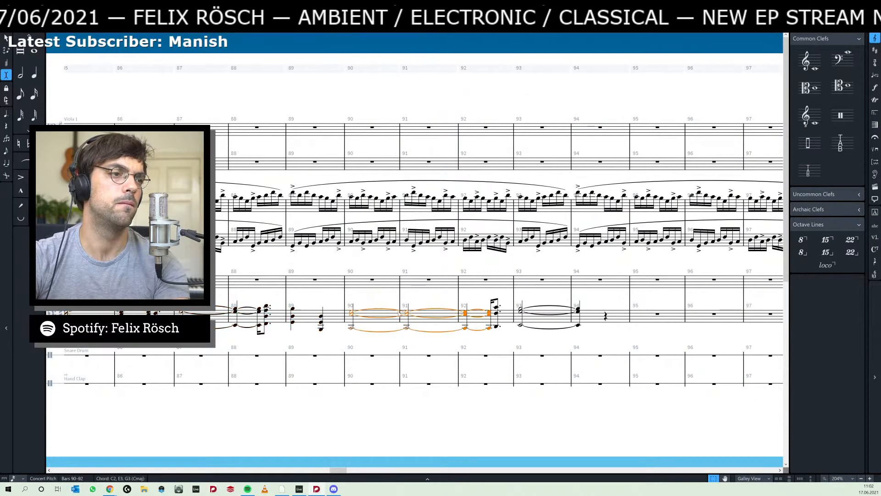
{"action": "left_click", "coordinate": [578, 324], "text": "shift"}
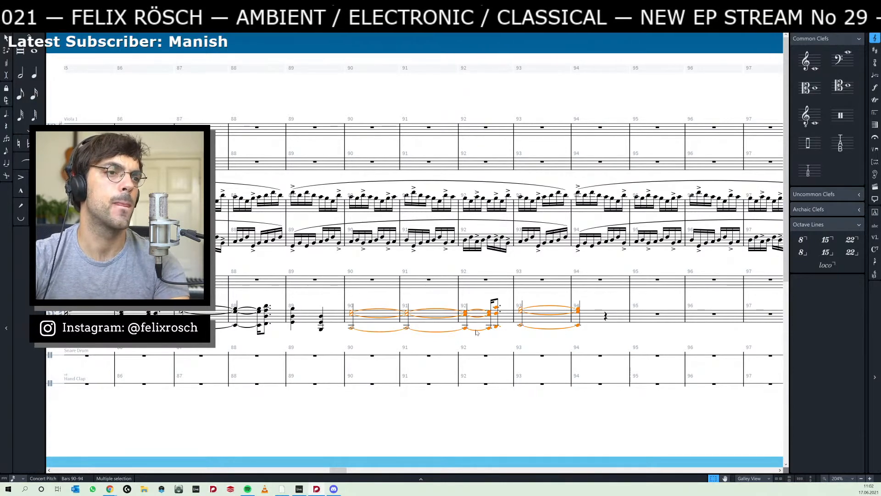
{"action": "left_click", "coordinate": [407, 326]}
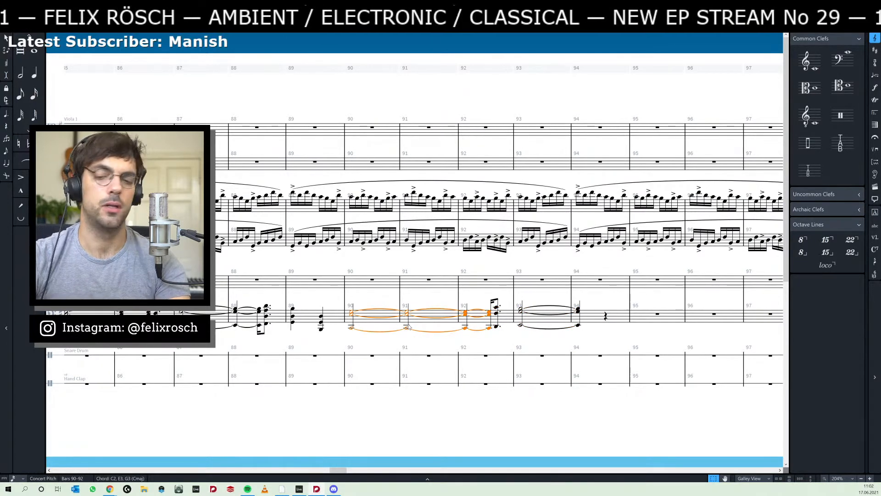
{"action": "key", "text": "alt+shift+Right"}
{"action": "key", "text": "alt+shift+Right"}
{"action": "key", "text": "alt+shift+Right"}
{"action": "key", "text": "alt+shift+Right"}
{"action": "key", "text": "alt+shift+Right"}
{"action": "key", "text": "alt+shift+Right"}
{"action": "key", "text": "alt+shift+Right"}
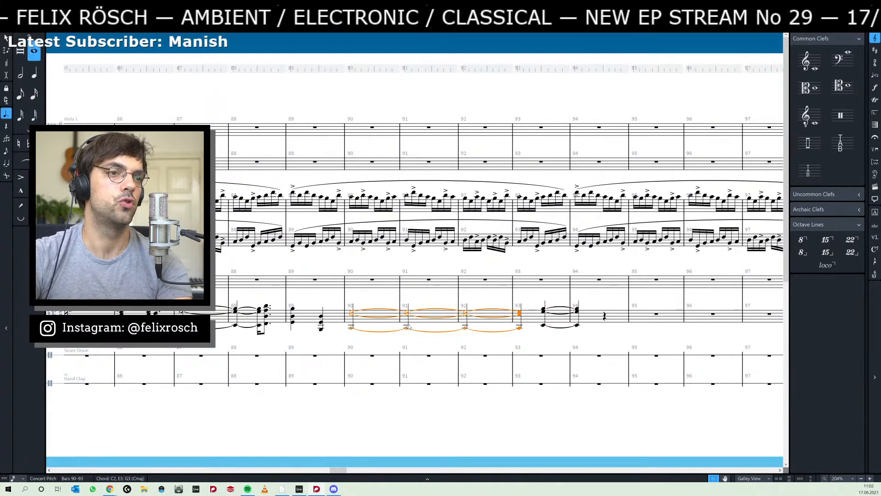
{"action": "key", "text": "alt+shift+Right"}
{"action": "key", "text": "alt+shift+Right"}
{"action": "key", "text": "alt+shift+Right"}
{"action": "key", "text": "alt+shift+Right"}
{"action": "key", "text": "alt+shift+Right"}
{"action": "key", "text": "alt+shift+Right"}
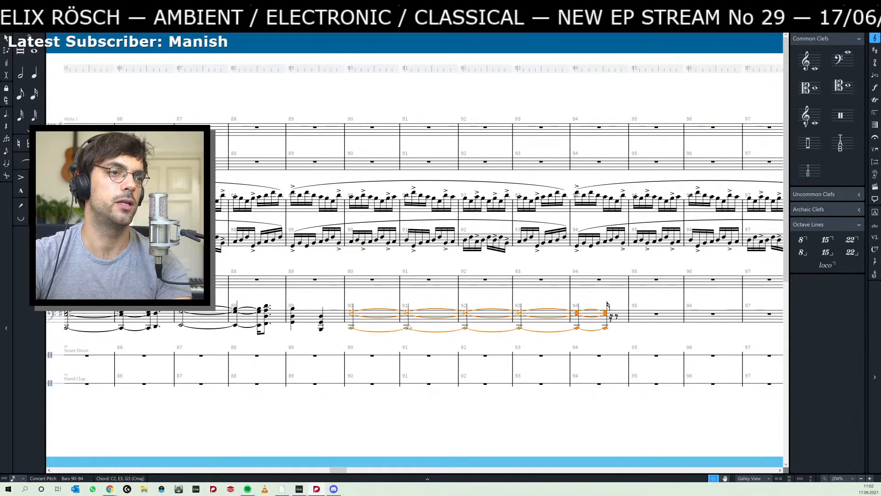
- Set the C2, E3, G3 piano chord starting at bar 90 to a double whole note, held into bar 93
{"action": "key", "text": "6"}
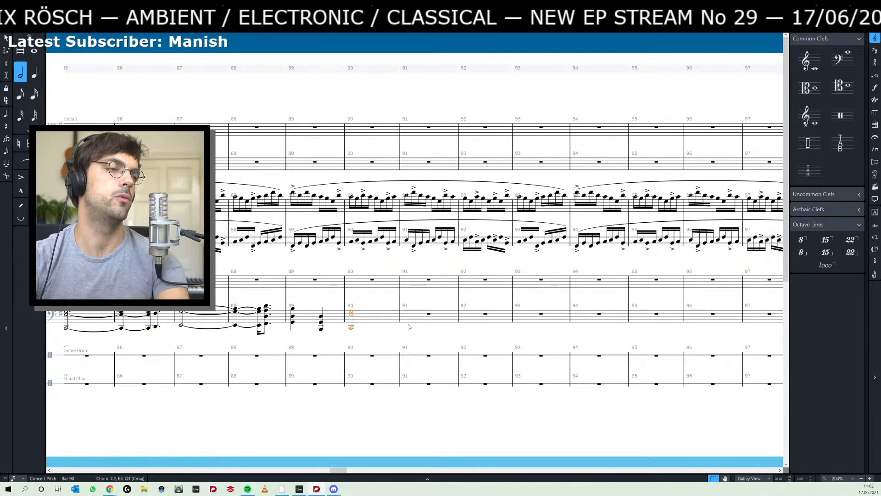
{"action": "key", "text": "9"}
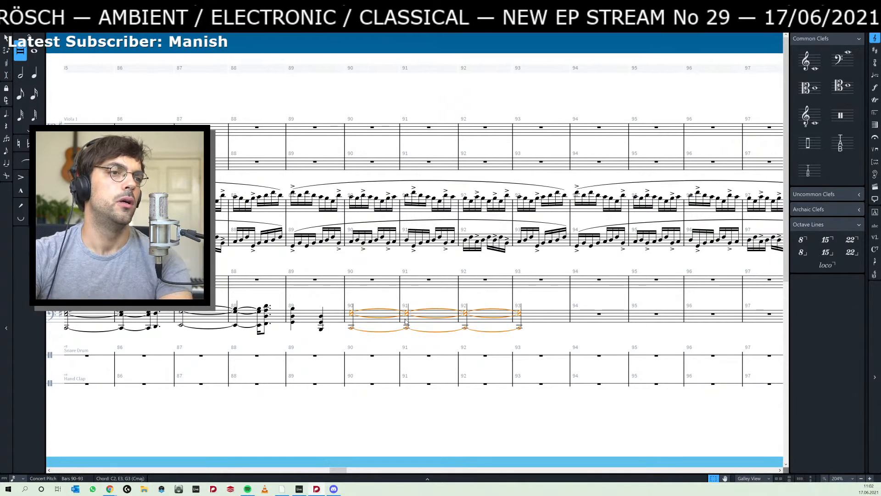
{"action": "key", "text": "Escape"}
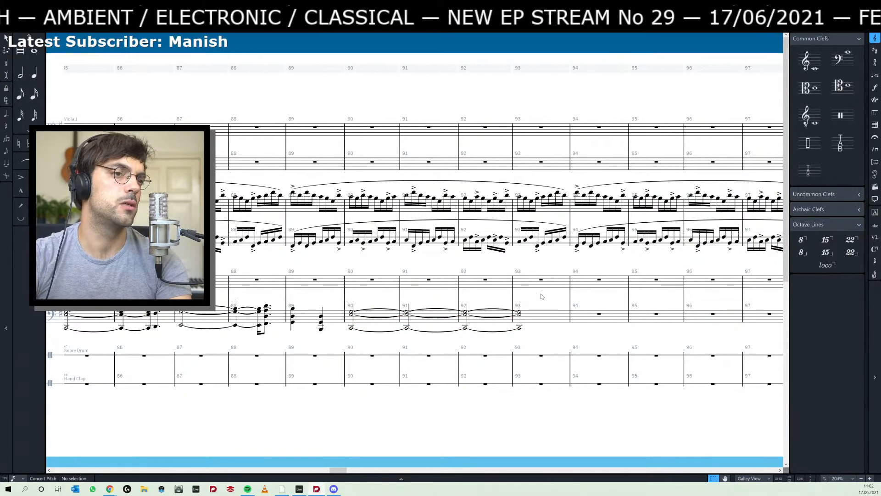
{"action": "left_click", "coordinate": [570, 304]}
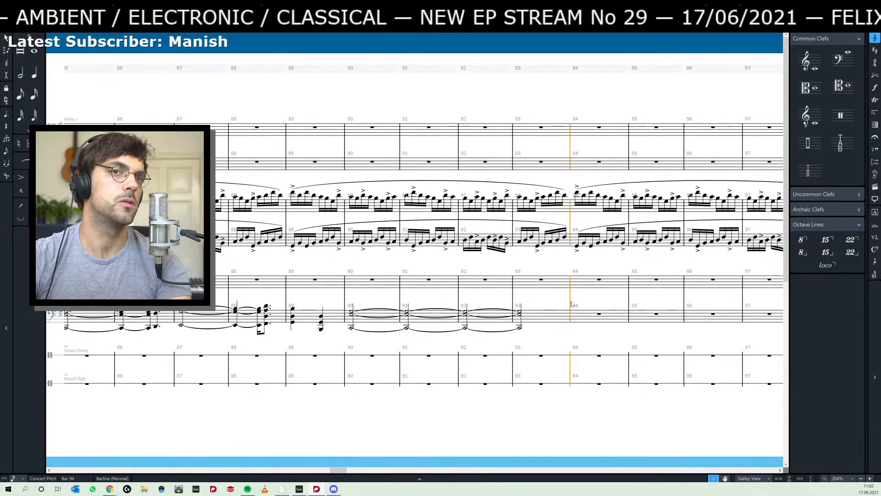
- Return to the piano chords at rehearsal mark D, then switch to Ableton Live and select the first blue piano clips from bar 38 to 42
{"action": "left_click_drag", "start_coordinate": [248, 266], "coordinate": [604, 259]}
{"action": "left_click_drag", "start_coordinate": [319, 258], "coordinate": [558, 250]}
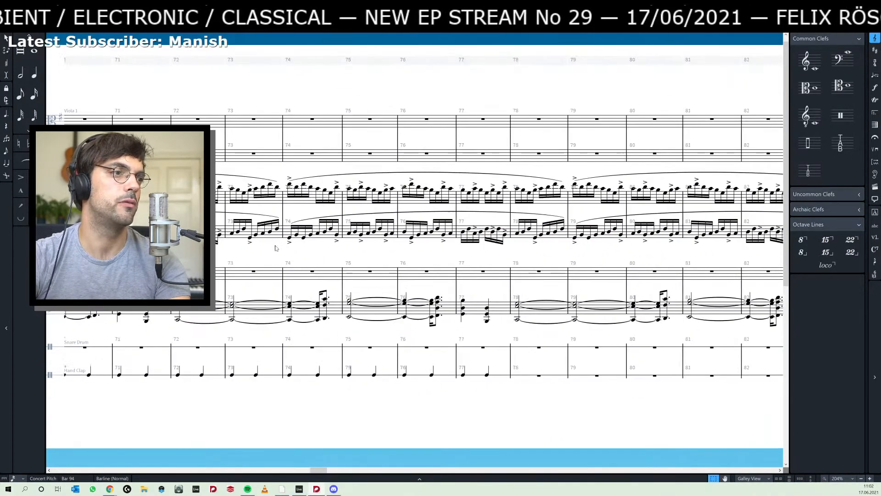
{"action": "left_click_drag", "start_coordinate": [275, 248], "coordinate": [511, 249]}
{"action": "left_click_drag", "start_coordinate": [315, 250], "coordinate": [500, 249]}
{"action": "left_click_drag", "start_coordinate": [342, 248], "coordinate": [372, 249]}
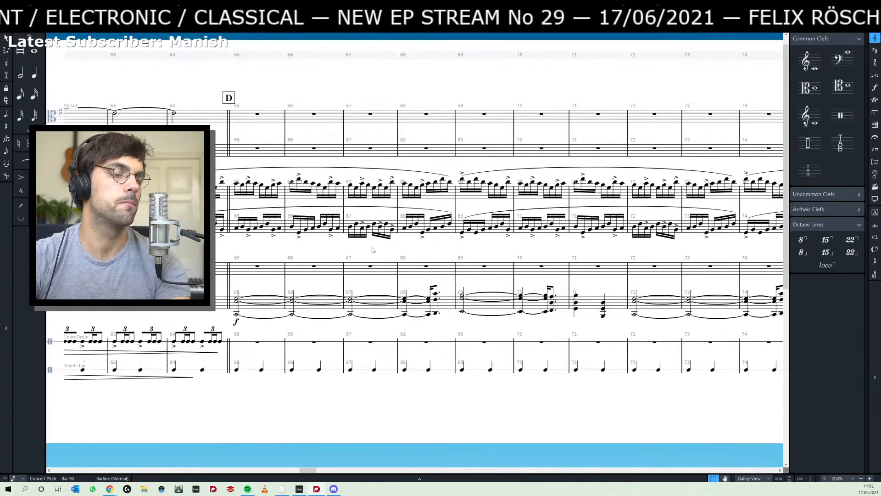
{"action": "key", "text": "alt+Tab"}
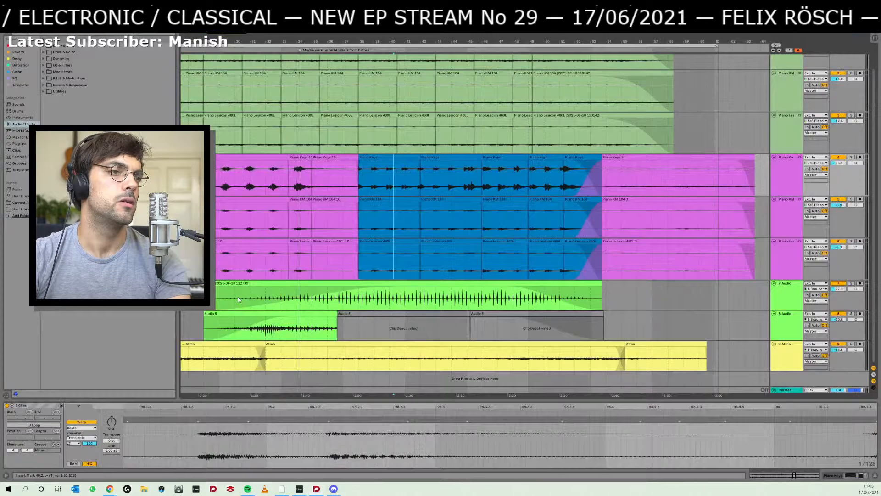
{"action": "left_click", "coordinate": [402, 240]}
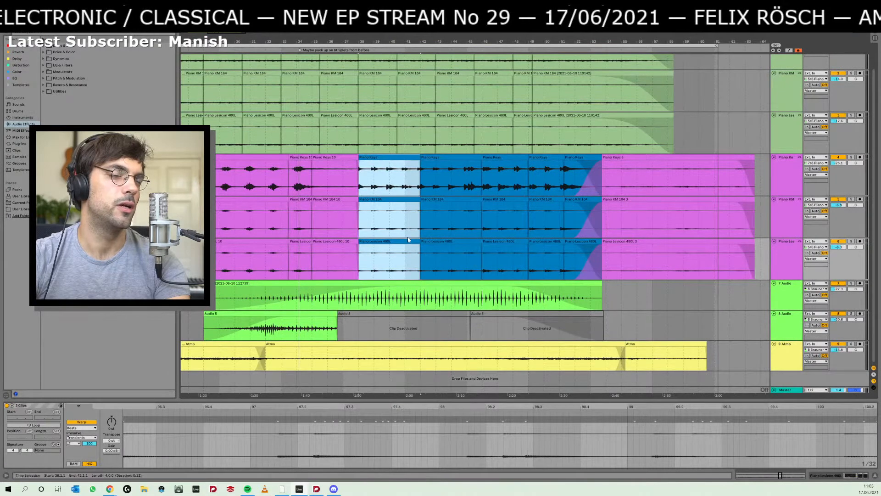
- Play the selected Ableton Live piano clips and check them against the Dorico score from rehearsal mark D
{"action": "key", "text": "alt+Tab"}
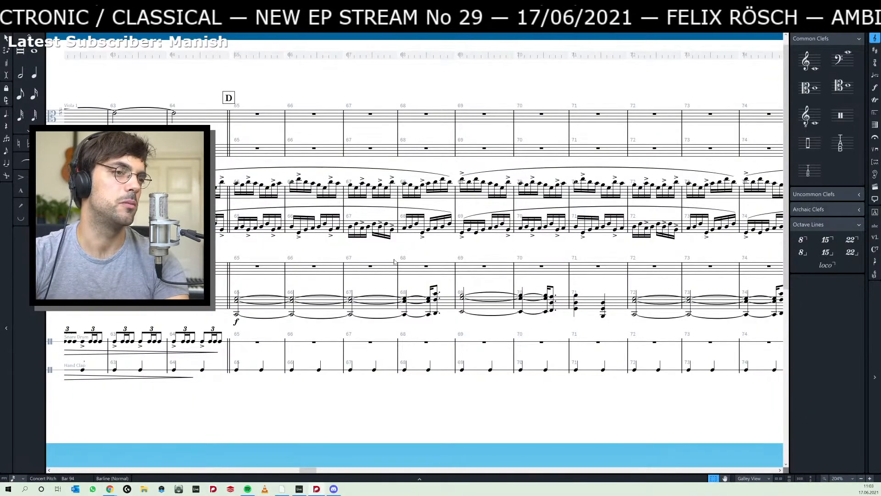
{"action": "left_click_drag", "start_coordinate": [466, 252], "coordinate": [363, 247]}
{"action": "key", "text": "alt+Tab"}
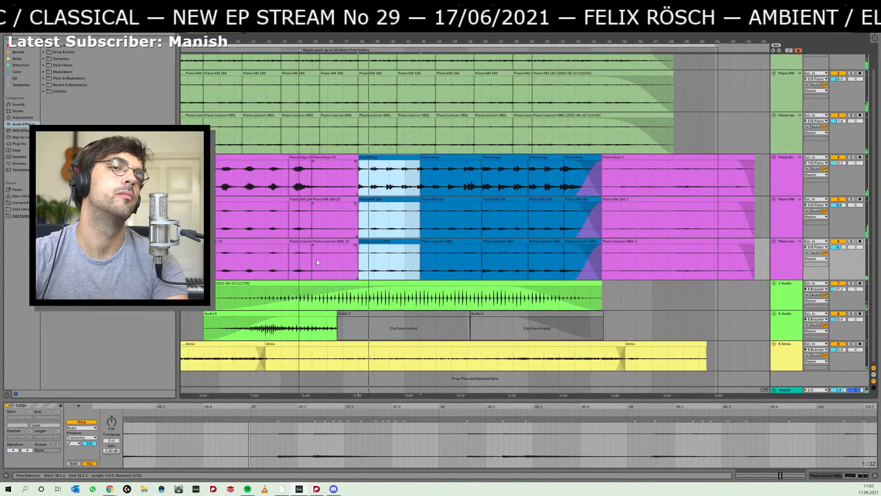
{"action": "key", "text": "alt+Tab"}
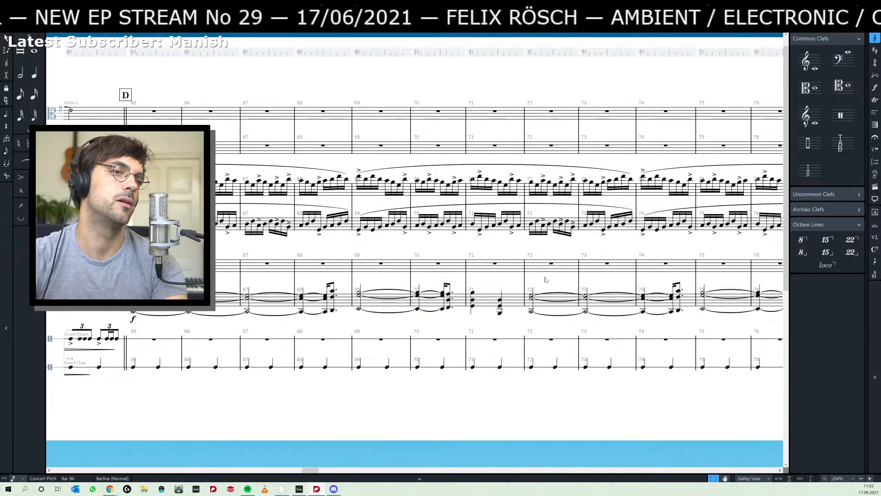
{"action": "key", "text": "alt+Tab"}
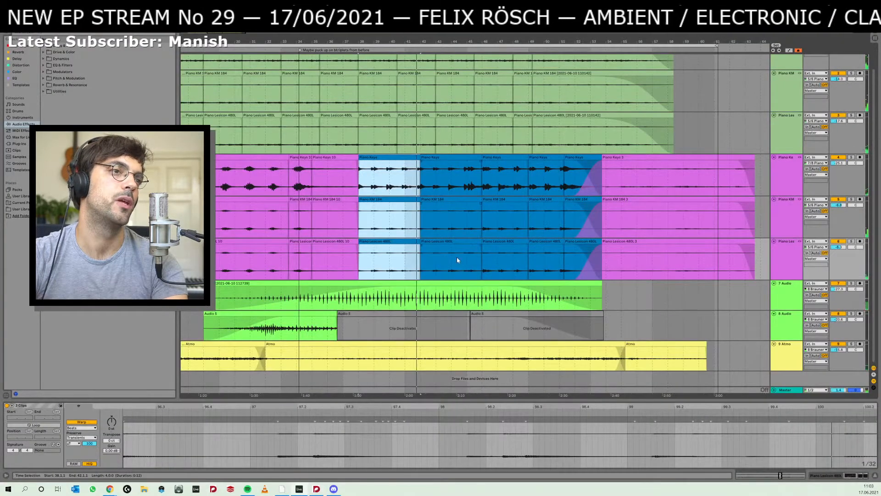
- Switch to Dorico and play back the score from the tied piano chord at bar 69
{"action": "key", "text": "alt+Tab"}
{"action": "left_click_drag", "start_coordinate": [508, 269], "coordinate": [501, 269]}
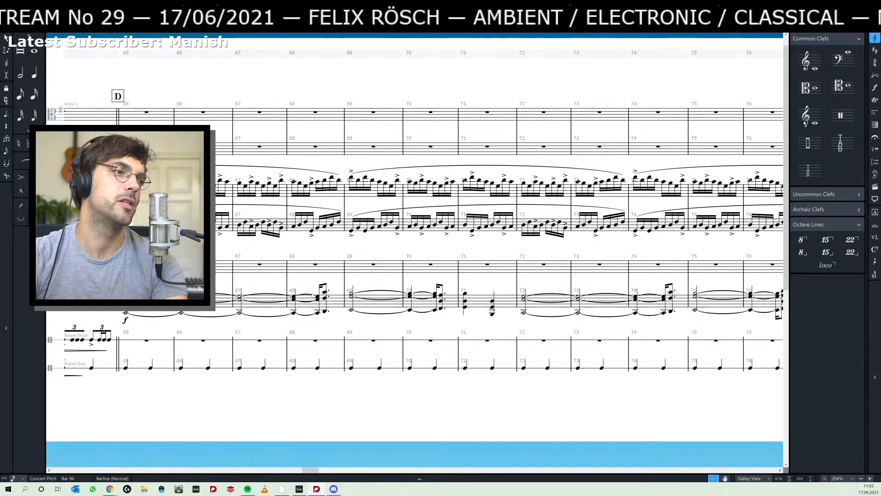
{"action": "left_click", "coordinate": [354, 297]}
{"action": "key", "text": "p"}
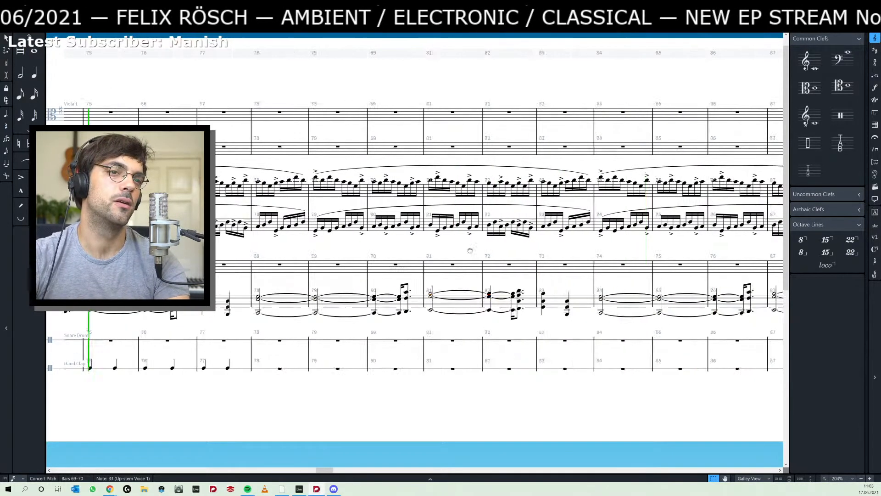
- Play the piano section in Ableton Live from inside the first blue clip and return to the Dorico score at rehearsal mark D
{"action": "key", "text": "alt+Tab"}
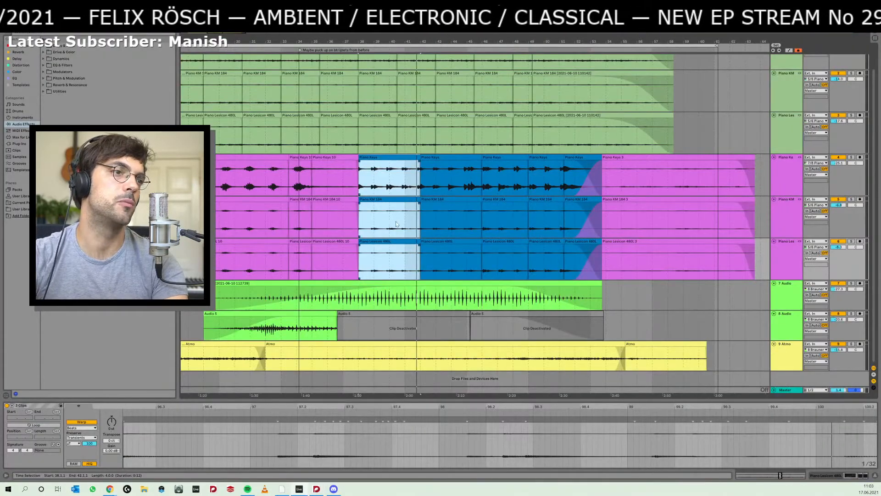
{"action": "left_click", "coordinate": [395, 224]}
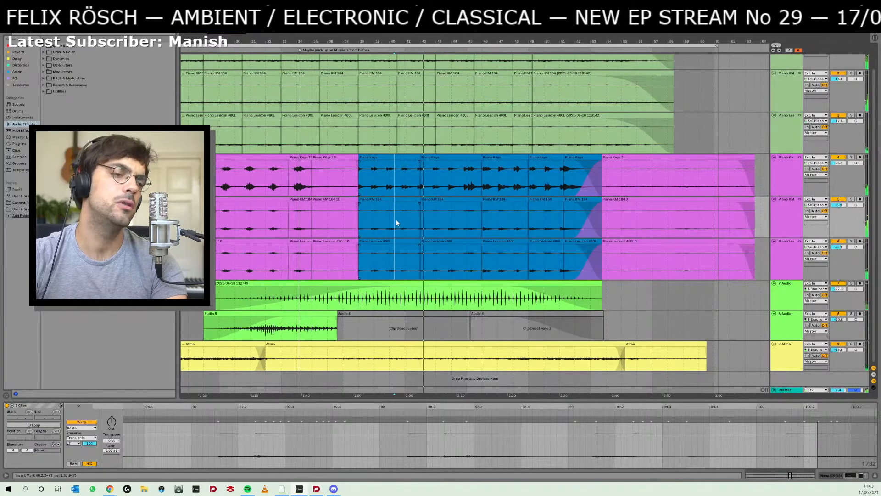
{"action": "key", "text": "alt+Tab"}
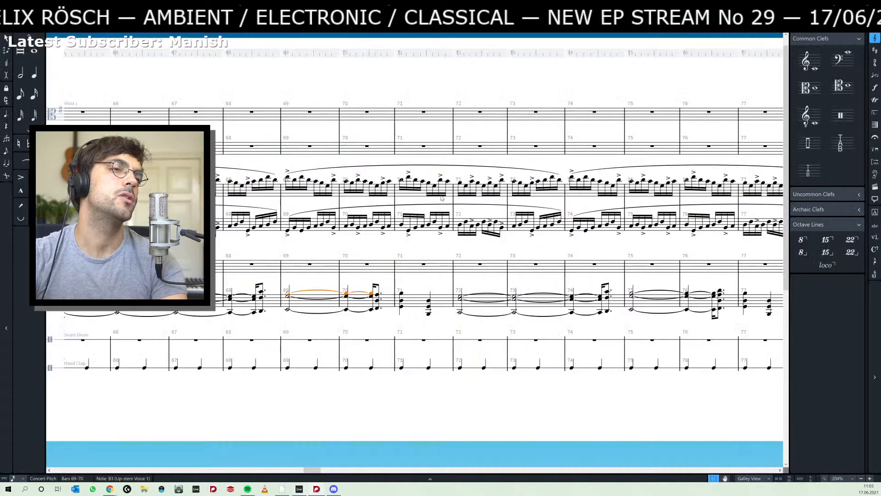
{"action": "left_click_drag", "start_coordinate": [331, 245], "coordinate": [467, 238]}
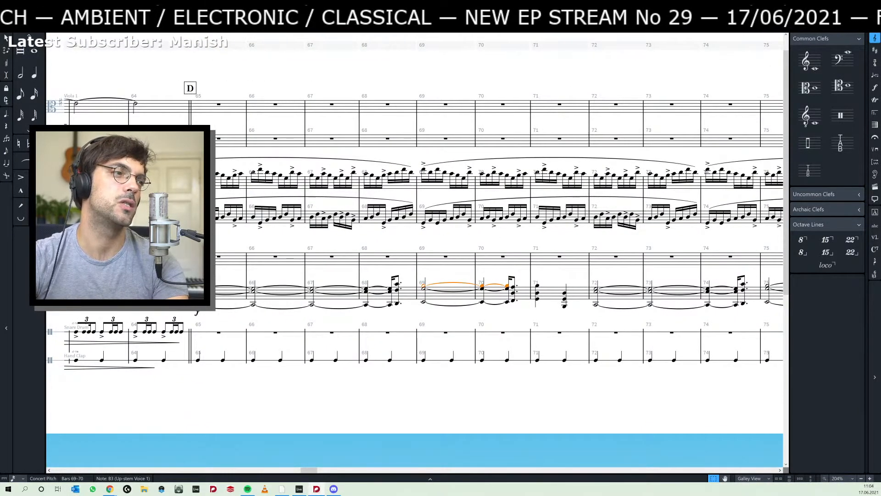
- Play back the piano part from the C2, E3, G3 chord at bar 65 and again from the matching chord at bar 72
{"action": "left_click", "coordinate": [368, 297]}
{"action": "key", "text": "space"}
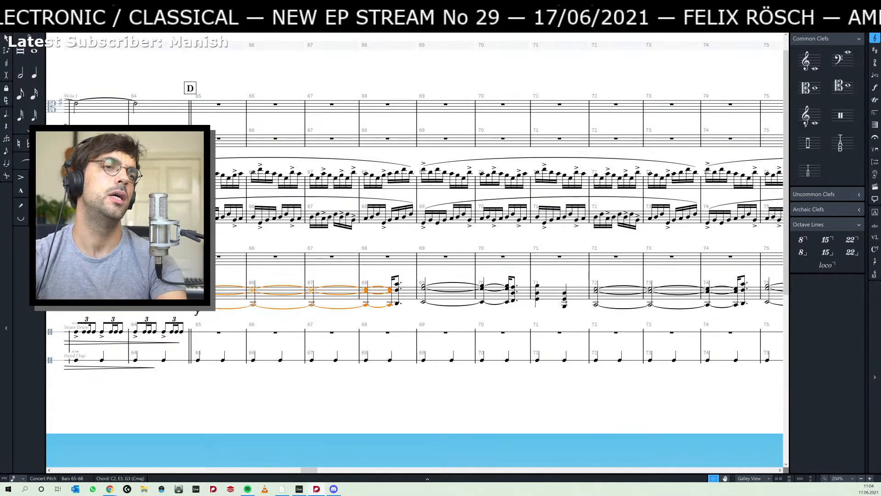
{"action": "left_click_drag", "start_coordinate": [574, 276], "coordinate": [406, 279]}
{"action": "left_click", "coordinate": [428, 290]}
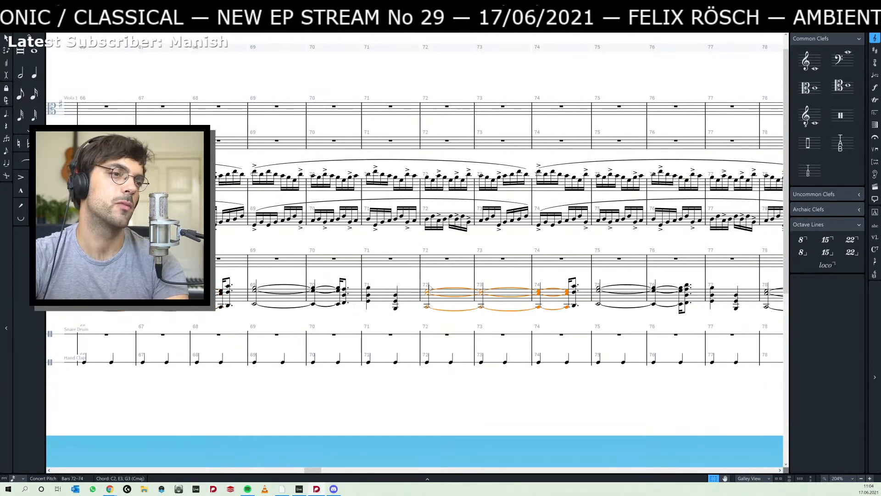
{"action": "key", "text": "p"}
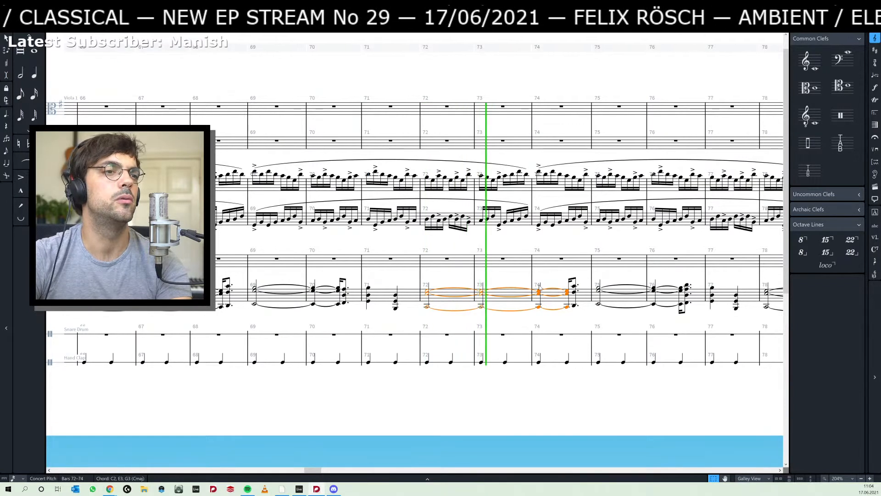
{"action": "key", "text": "space"}
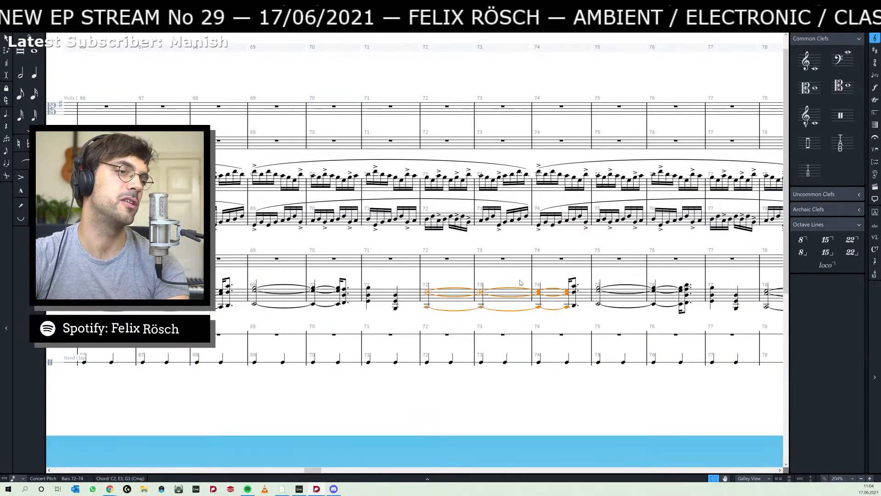
{"action": "scroll", "coordinate": [392, 246], "scroll_direction": "left", "scroll_amount": 3}
{"action": "key", "text": "Escape"}
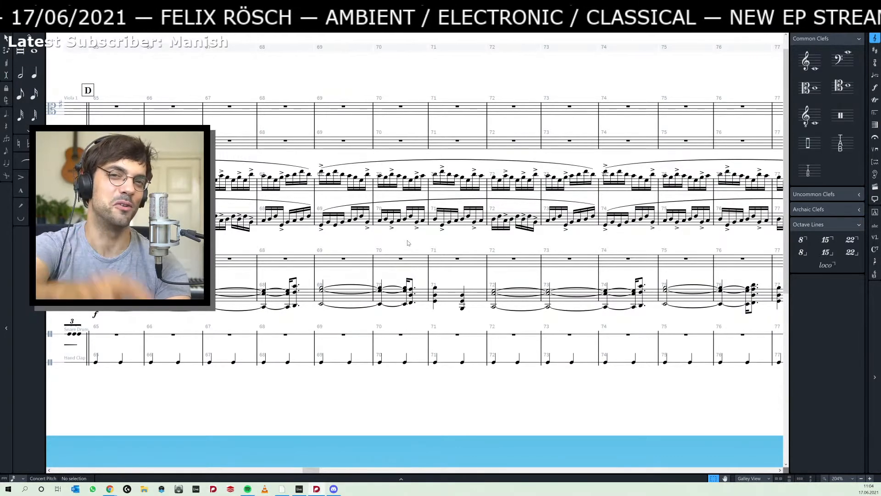
{"action": "left_click_drag", "start_coordinate": [369, 241], "coordinate": [414, 241]}
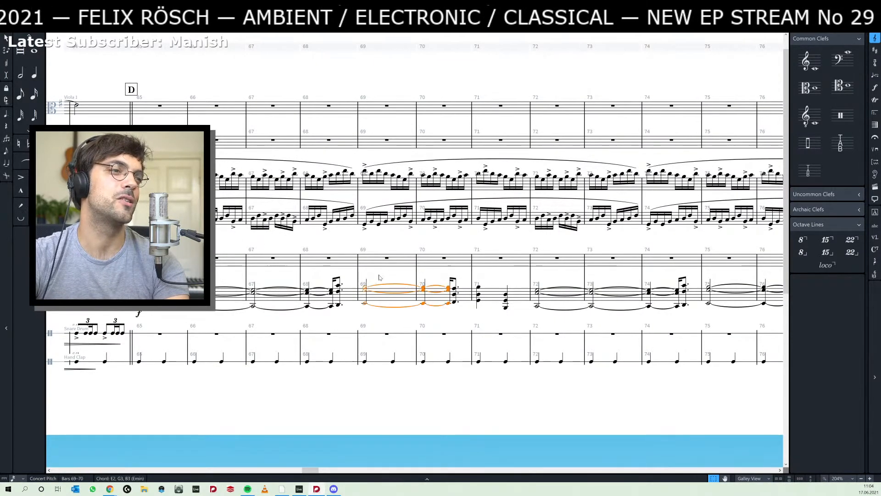
{"action": "left_click_drag", "start_coordinate": [382, 277], "coordinate": [390, 275]}
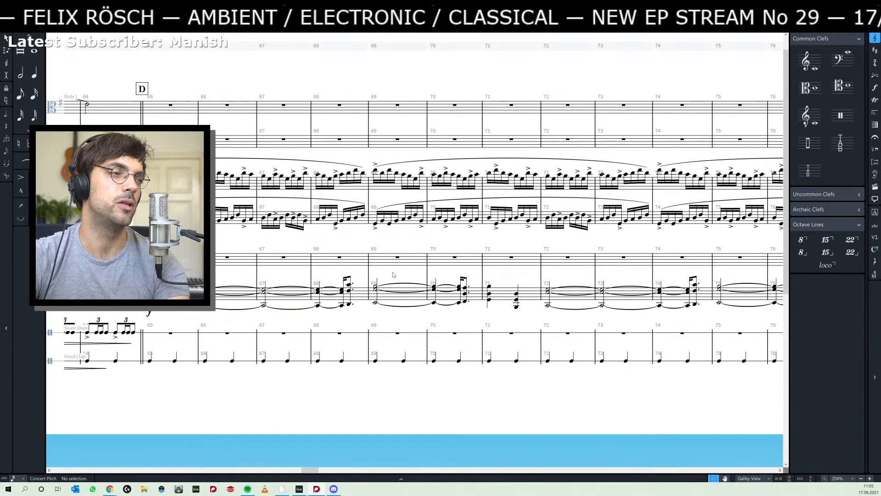
{"action": "left_click_drag", "start_coordinate": [393, 274], "coordinate": [397, 272]}
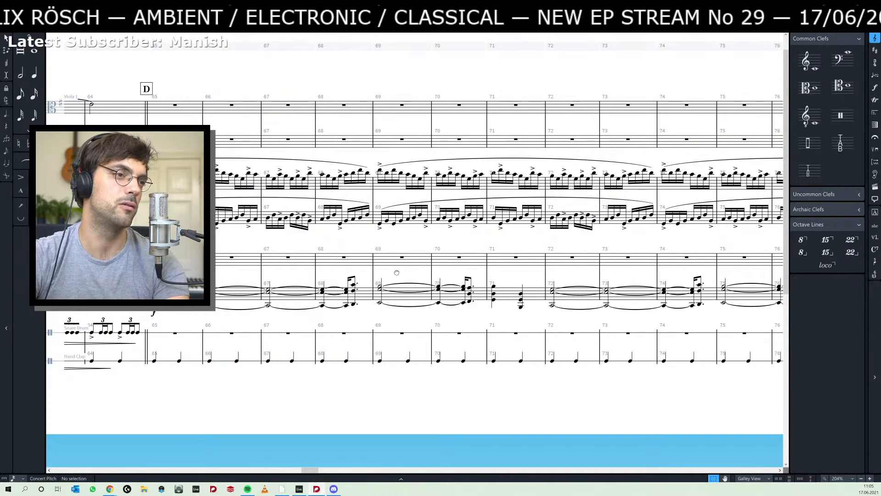
{"action": "left_click_drag", "start_coordinate": [397, 272], "coordinate": [403, 271]}
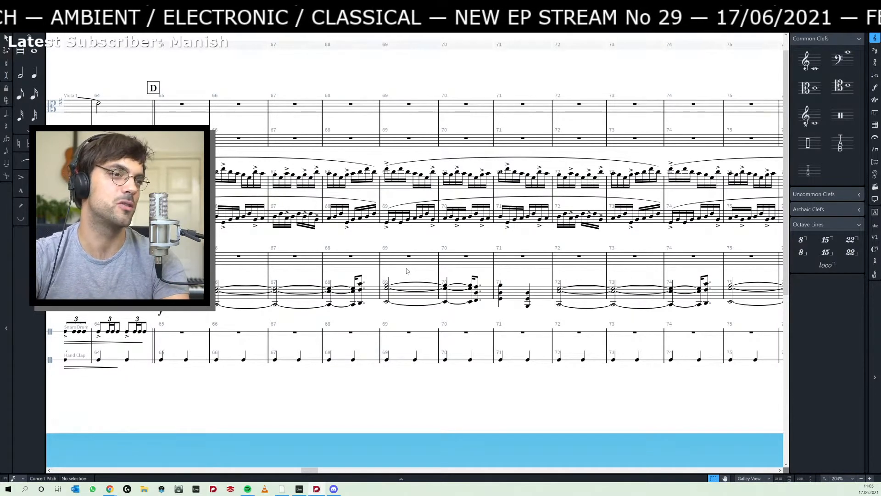
{"action": "left_click_drag", "start_coordinate": [407, 271], "coordinate": [391, 272]}
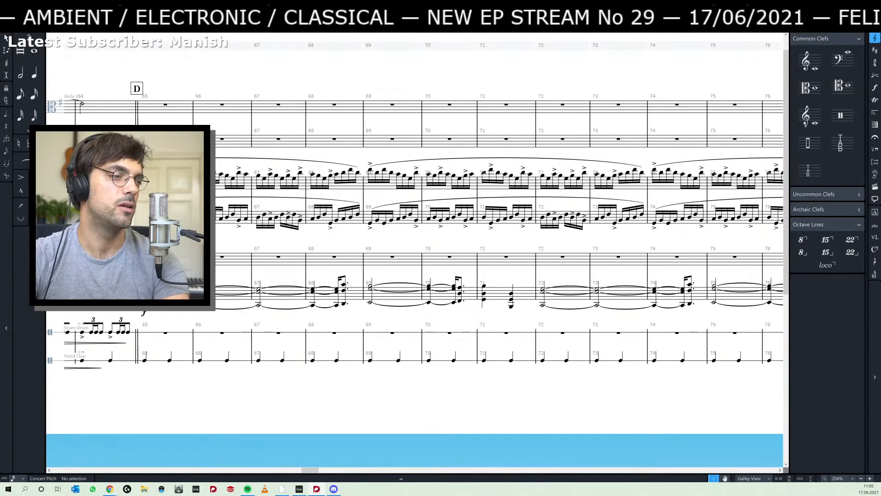
- Select the piano chords from rehearsal mark D through bar 71
{"action": "left_click", "coordinate": [162, 294]}
{"action": "left_click", "coordinate": [144, 289]}
{"action": "left_click", "coordinate": [162, 294]}
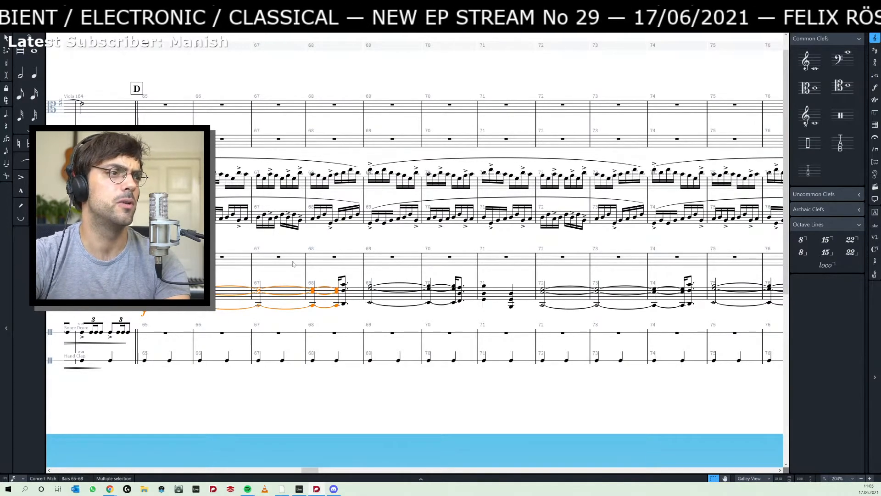
{"action": "left_click", "coordinate": [342, 243]}
{"action": "left_click_drag", "start_coordinate": [360, 240], "coordinate": [325, 238]}
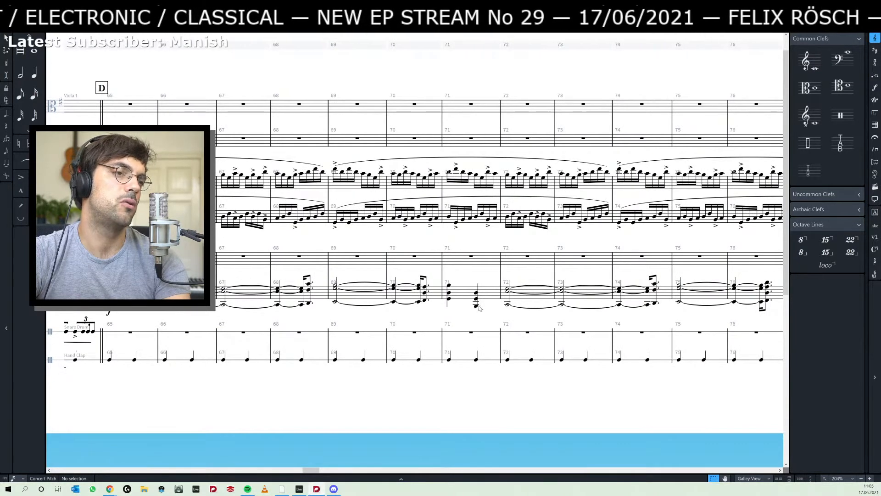
{"action": "left_click", "coordinate": [131, 294]}
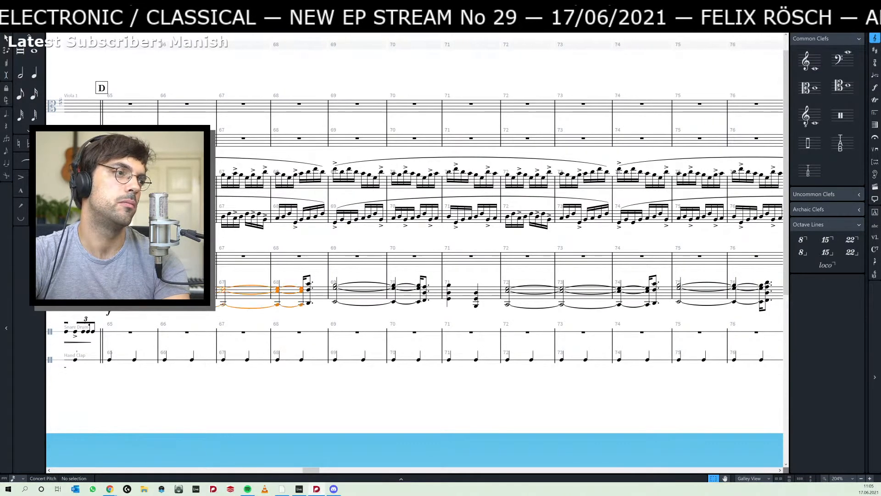
{"action": "left_click", "coordinate": [478, 305], "text": "shift"}
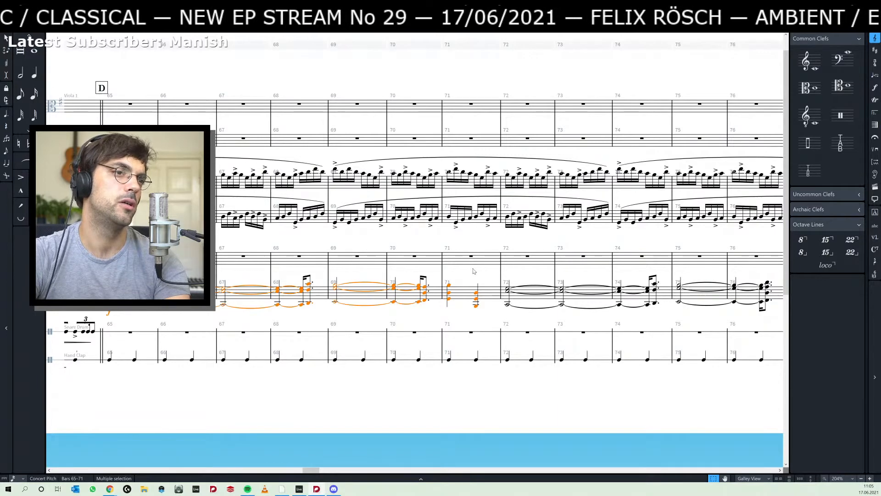
- Play back the score from the C2, E3, G3 piano chord at bar 72 and stop after bar 76
{"action": "left_click_drag", "start_coordinate": [483, 275], "coordinate": [297, 292]}
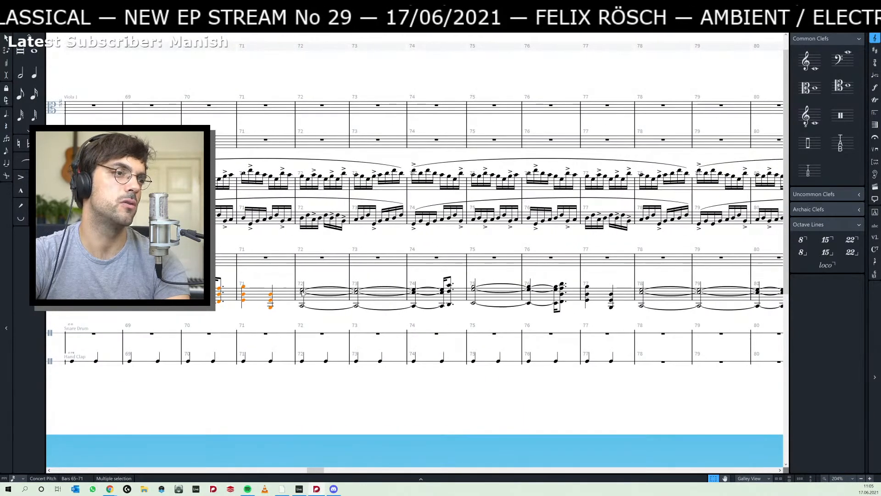
{"action": "left_click", "coordinate": [302, 292]}
{"action": "key", "text": "p"}
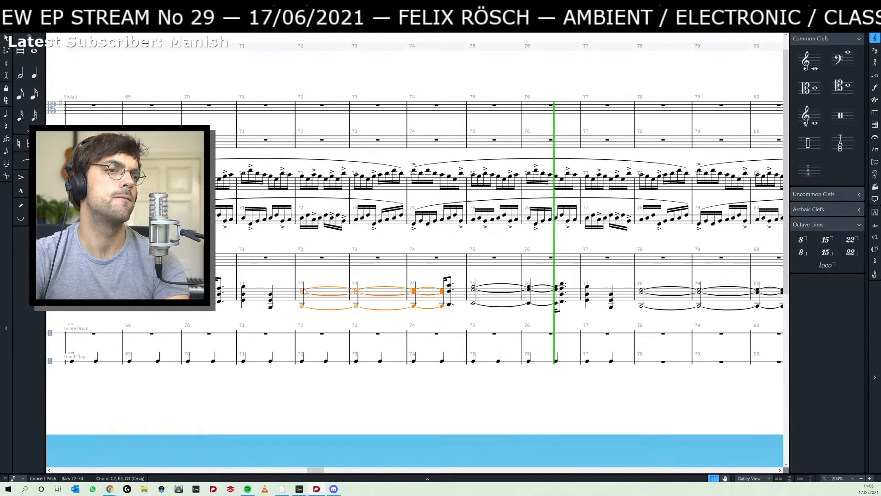
{"action": "key", "text": "space"}
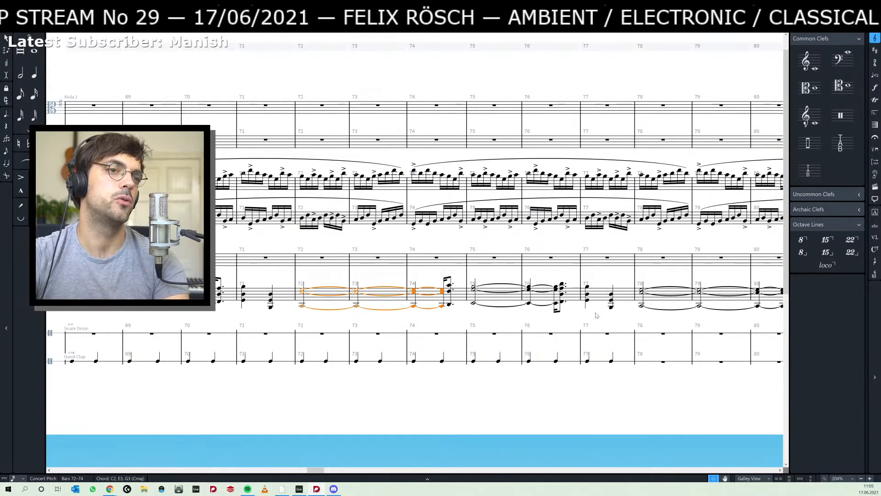
- Insert a 2/4 time signature at the barline of bar 78
{"action": "left_click_drag", "start_coordinate": [599, 276], "coordinate": [528, 281]}
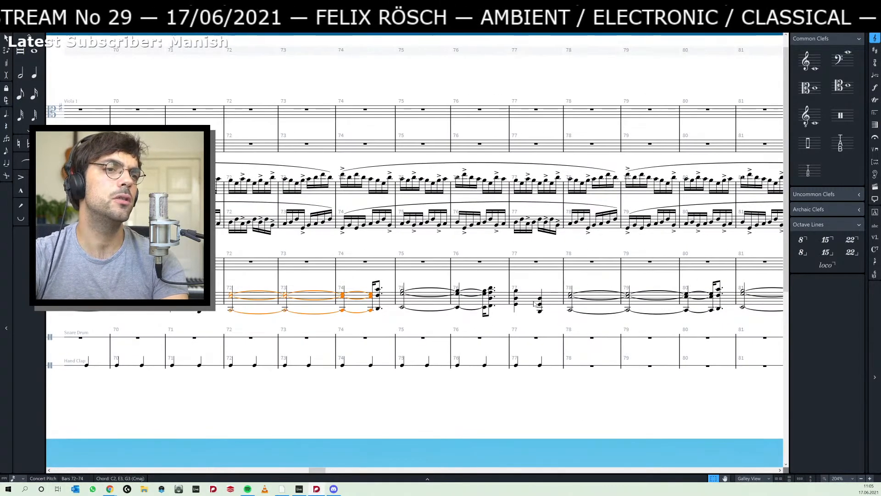
{"action": "left_click", "coordinate": [510, 278]}
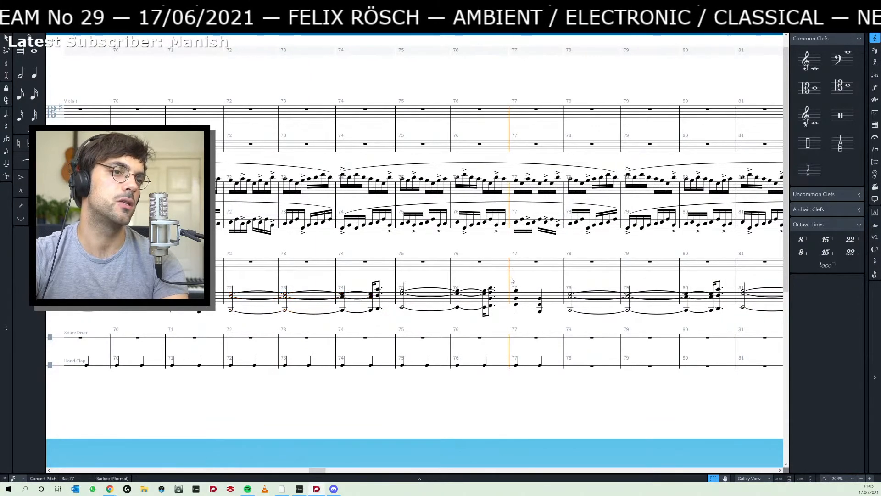
{"action": "left_click", "coordinate": [564, 283]}
{"action": "key", "text": "shift+c"}
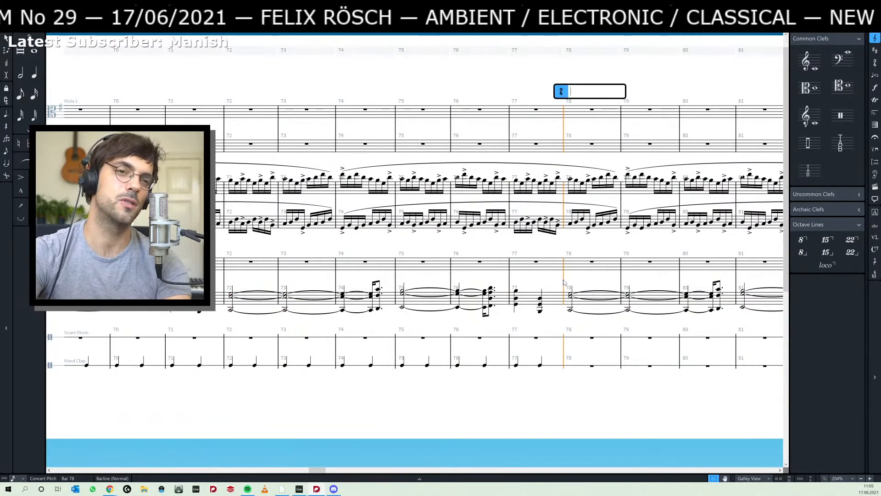
{"action": "type", "text": "2/4"}
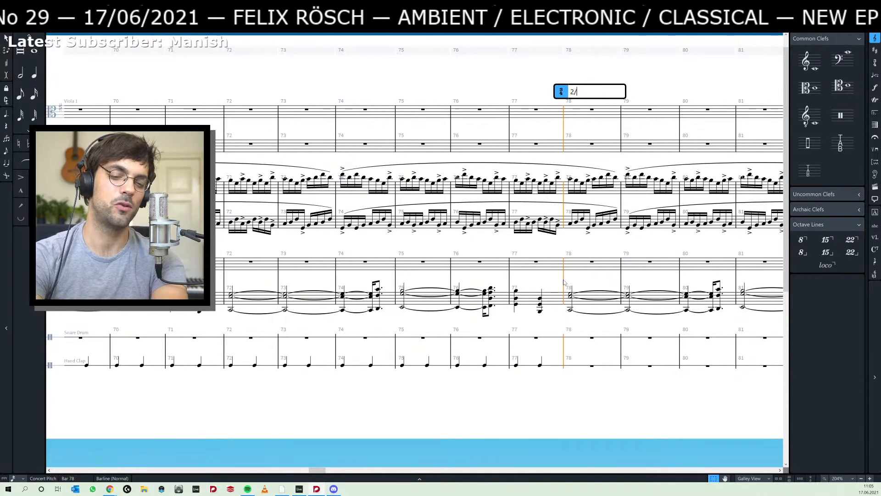
{"action": "key", "text": "Return"}
- Try a 3/4 time signature at the start of bar 77 and undo it
{"action": "left_click", "coordinate": [510, 281]}
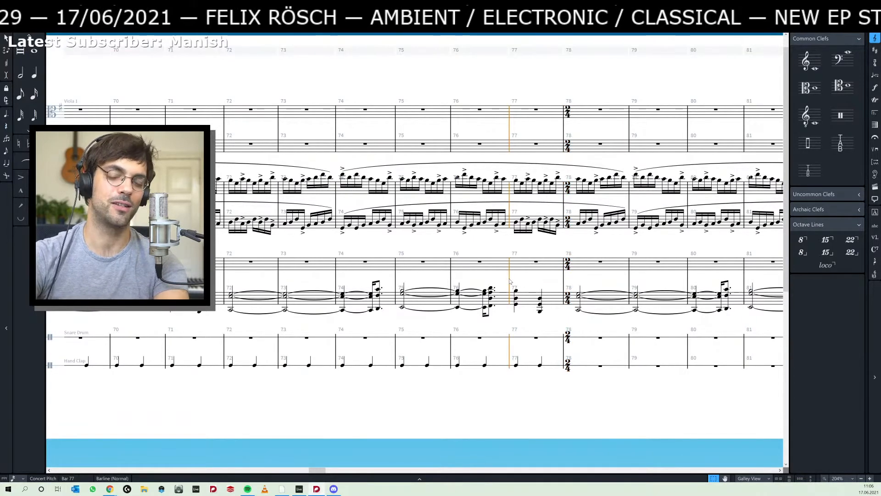
{"action": "key", "text": "shift+m"}
{"action": "type", "text": "3/4"}
{"action": "key", "text": "Return"}
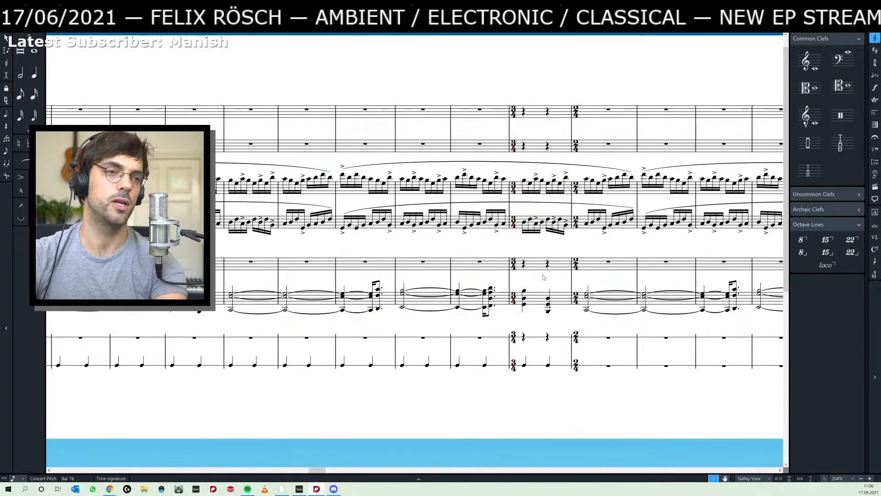
{"action": "key", "text": "ctrl+z"}
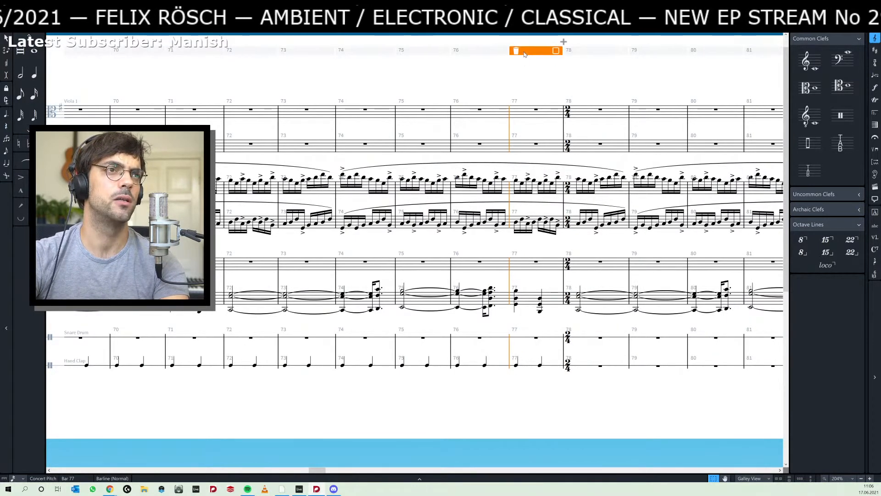
{"action": "left_click", "coordinate": [546, 249]}
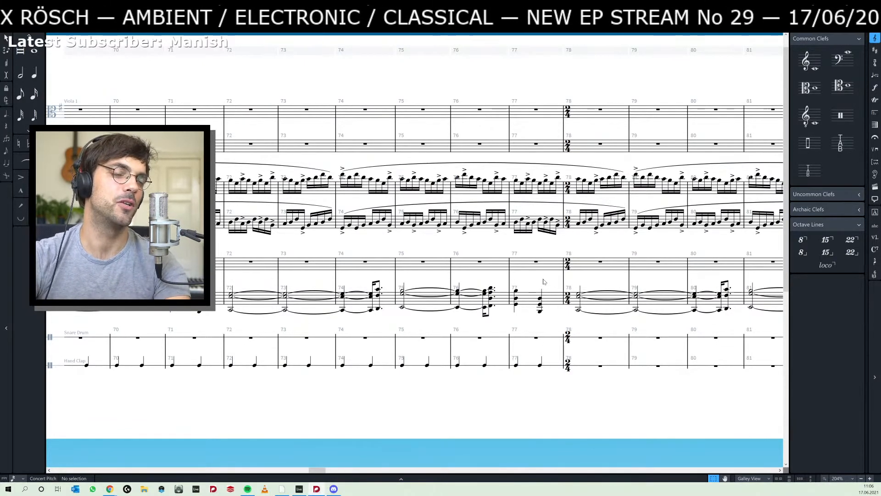
- Switch to Ableton Live and play the second blue piano clip from bar 44
{"action": "key", "text": "alt+Tab"}
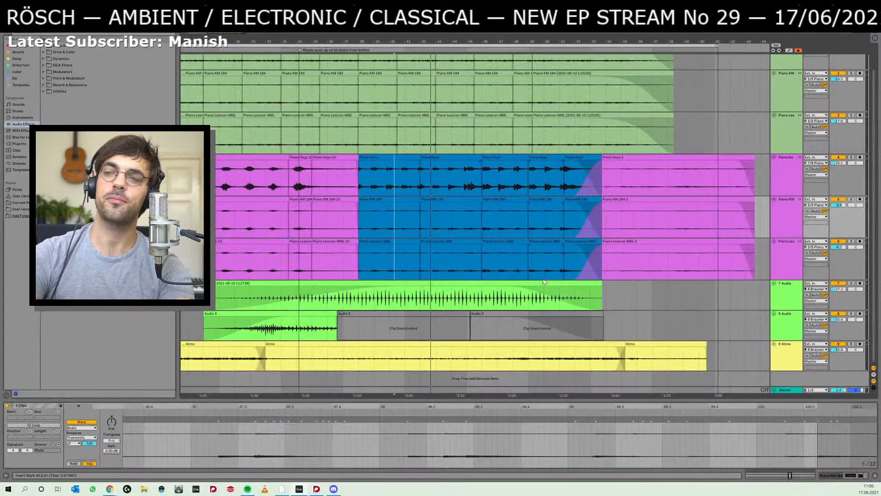
{"action": "left_click", "coordinate": [455, 220]}
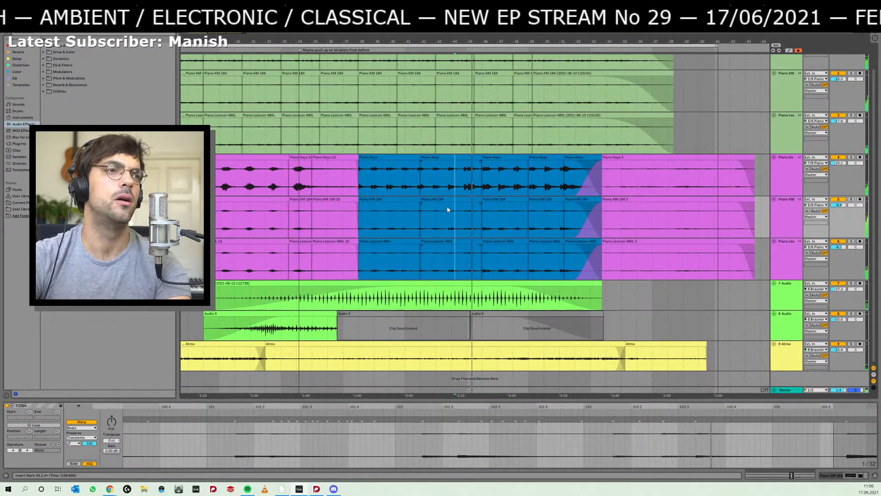
{"action": "key", "text": "space"}
{"action": "left_click_drag", "start_coordinate": [473, 40], "coordinate": [473, 158]}
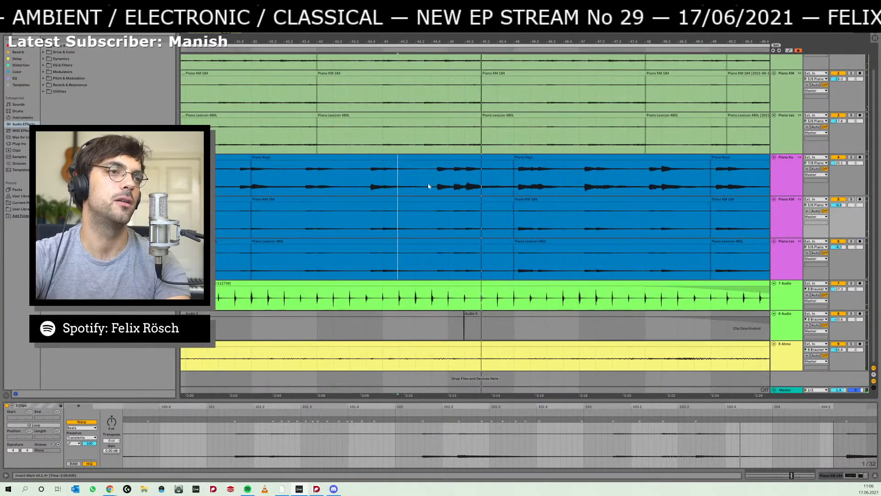
- Play the second blue piano clip from midway through bar 43 and from the last beat of bar 44
{"action": "left_click", "coordinate": [361, 210]}
{"action": "key", "text": "space"}
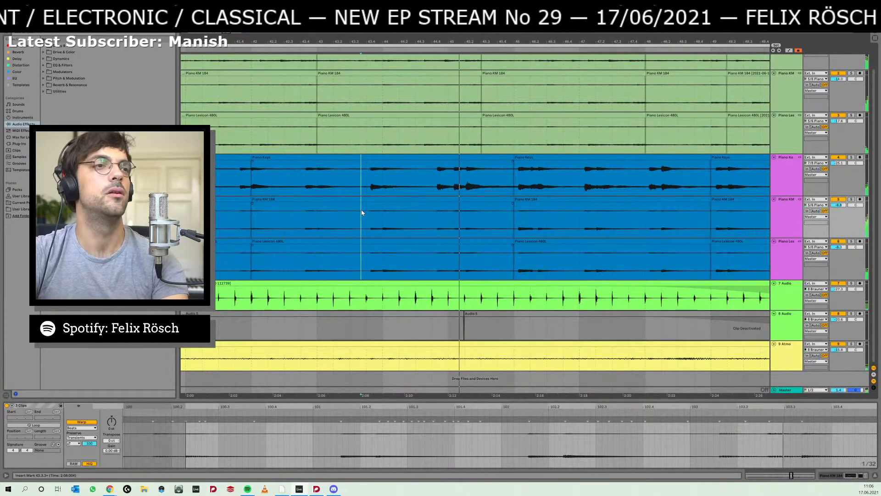
{"action": "left_click", "coordinate": [436, 211]}
{"action": "key", "text": "space"}
{"action": "key", "text": "space"}
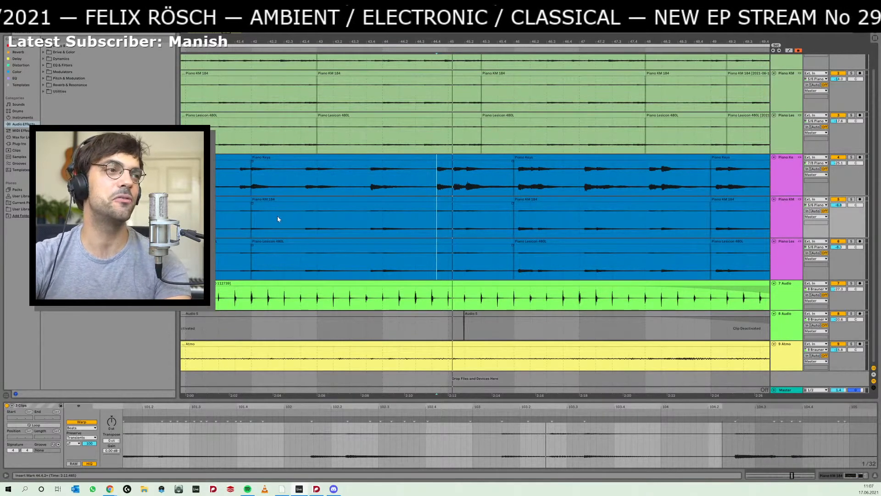
- Select the second blue piano clip, bars 42 to 46, and play it from its start
{"action": "left_click", "coordinate": [303, 217]}
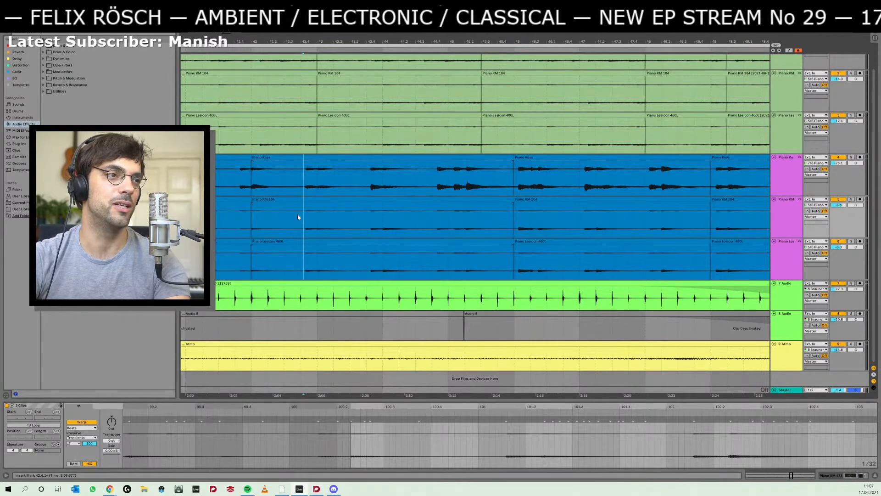
{"action": "left_click_drag", "start_coordinate": [289, 218], "coordinate": [384, 215]}
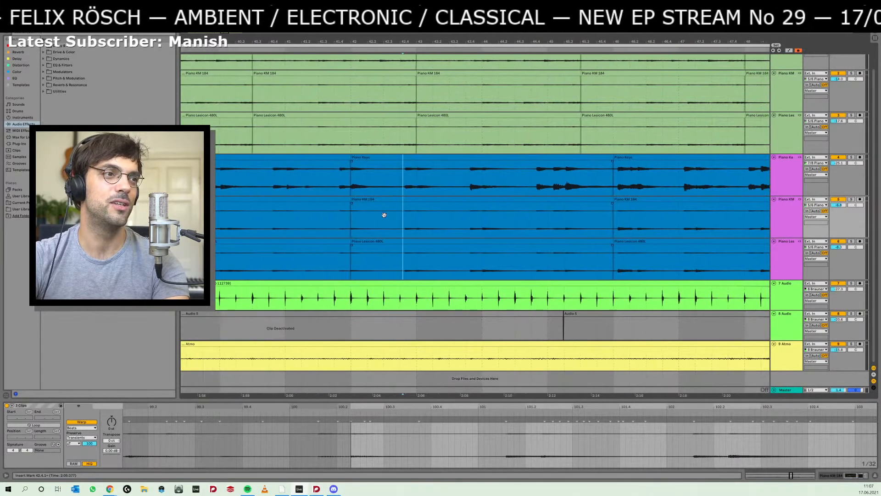
{"action": "left_click", "coordinate": [387, 157]}
{"action": "key", "text": "space"}
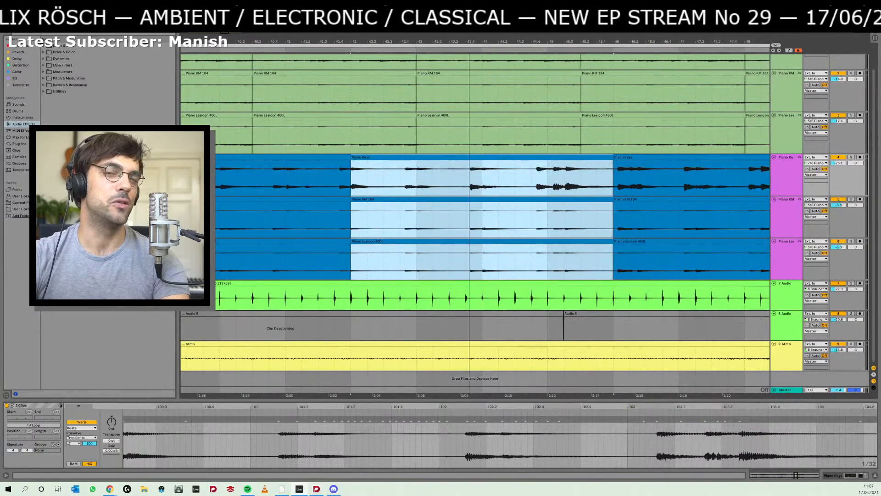
{"action": "left_click_drag", "start_coordinate": [469, 42], "coordinate": [470, 28]}
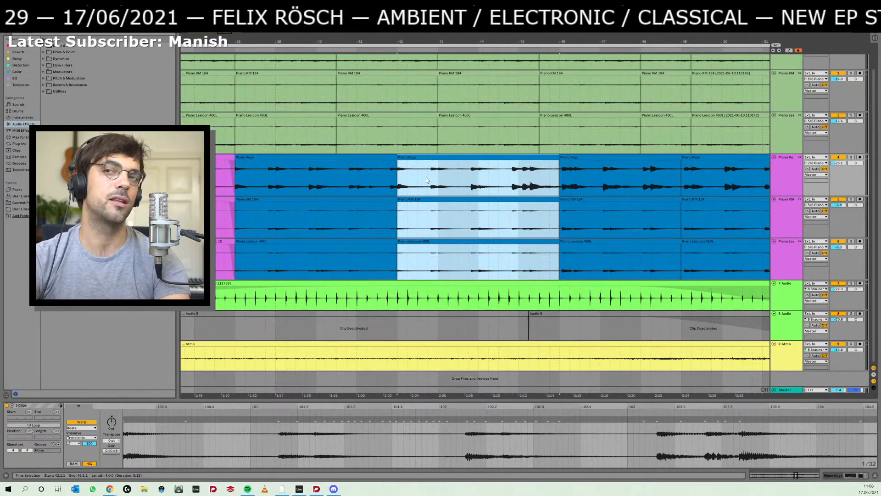
- Select the first blue piano clip, bars 38 to 42, and widen the arrangement grid to 1/1
{"action": "key", "text": "alt+Tab"}
{"action": "key", "text": "alt+Tab"}
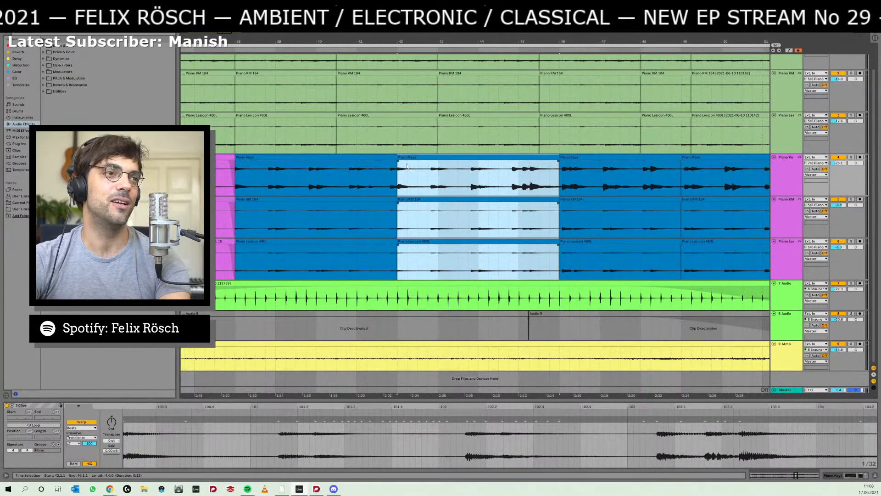
{"action": "left_click", "coordinate": [373, 157]}
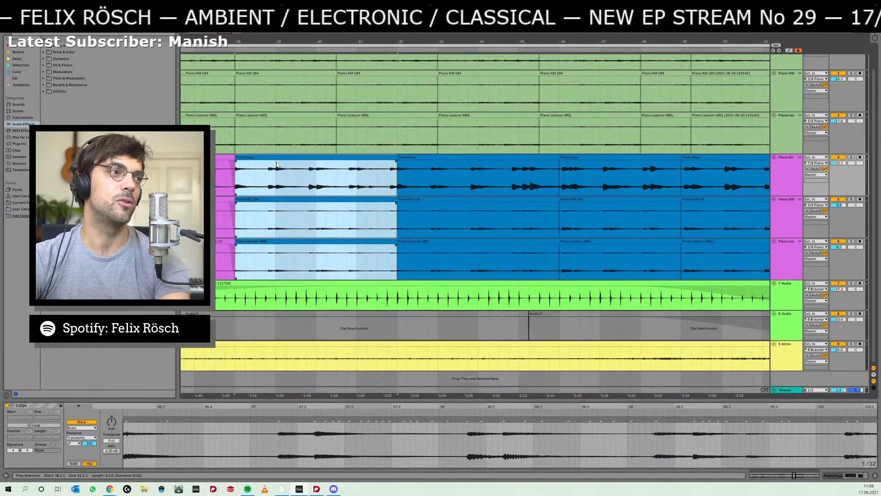
{"action": "left_click_drag", "start_coordinate": [446, 40], "coordinate": [446, 37]}
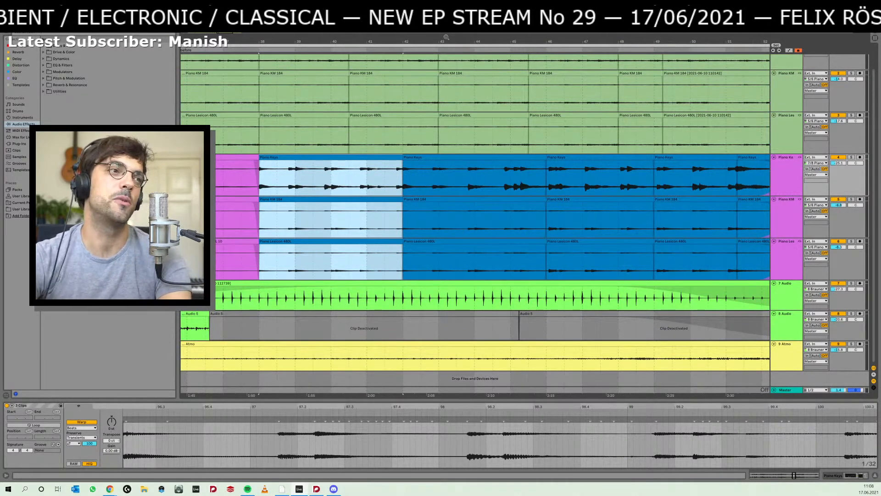
{"action": "left_click_drag", "start_coordinate": [394, 40], "coordinate": [394, 38]}
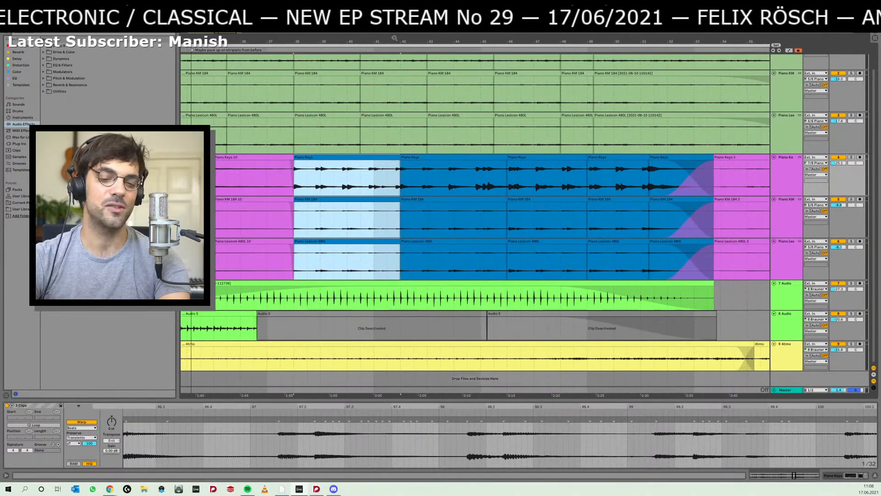
{"action": "key", "text": "ctrl+2"}
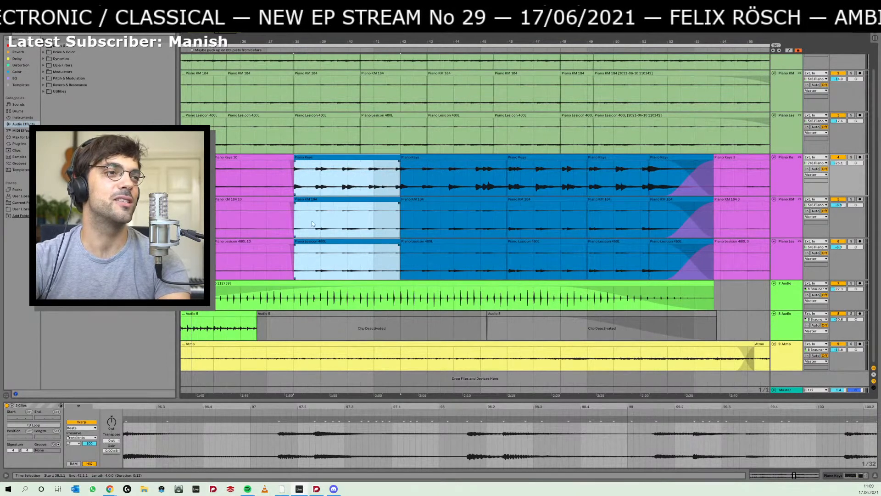
- Play the opening of the first blue piano clip from bar 38 and place the insert marker at bar 35
{"action": "left_click", "coordinate": [297, 222]}
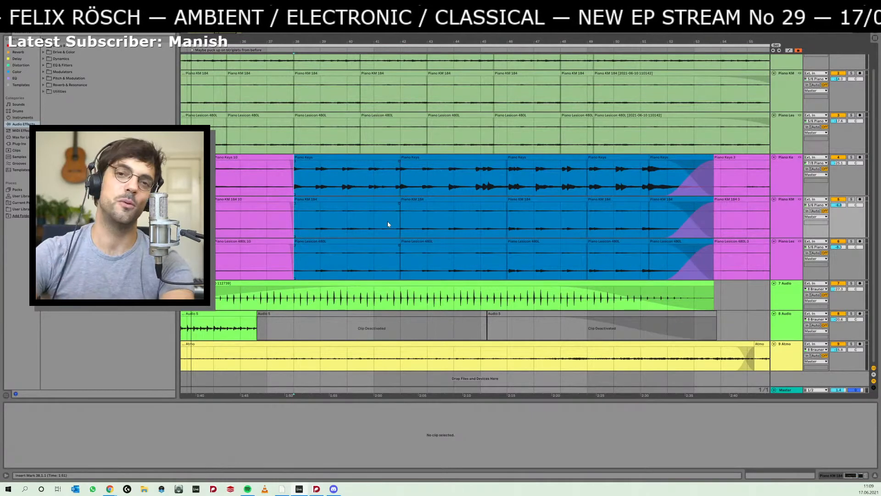
{"action": "left_click", "coordinate": [333, 156]}
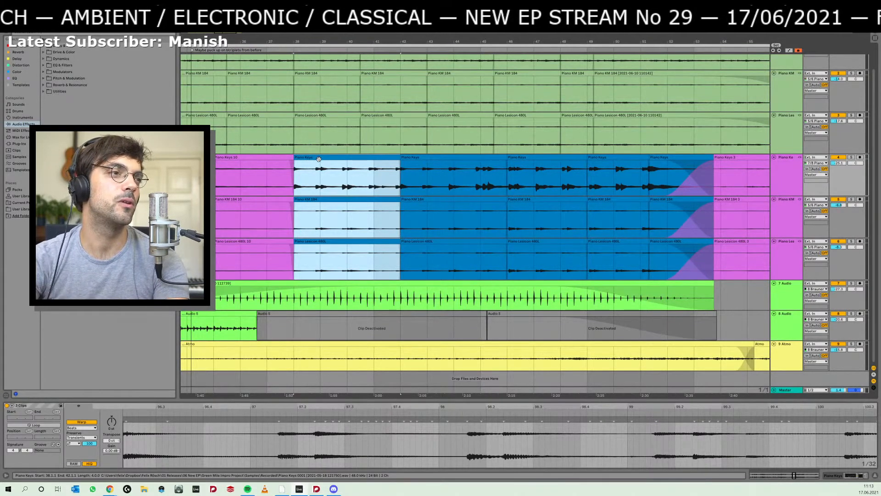
{"action": "key", "text": "space"}
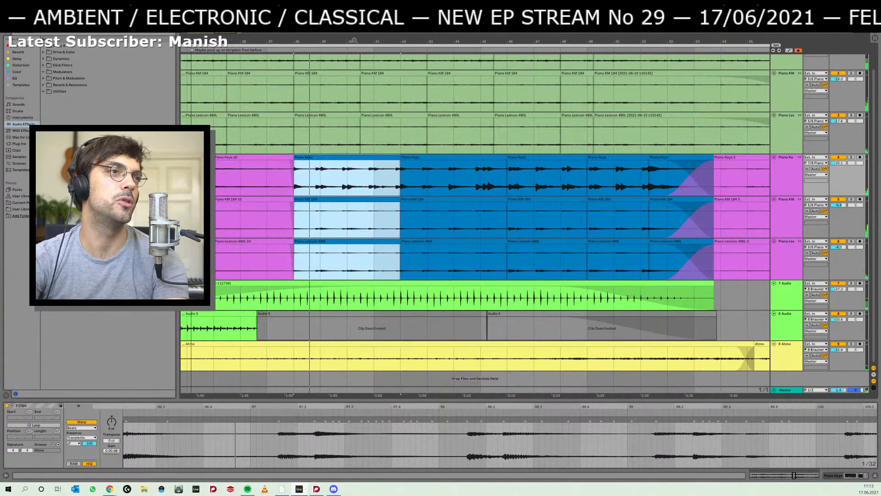
{"action": "left_click_drag", "start_coordinate": [354, 41], "coordinate": [355, 29]}
{"action": "key", "text": "space"}
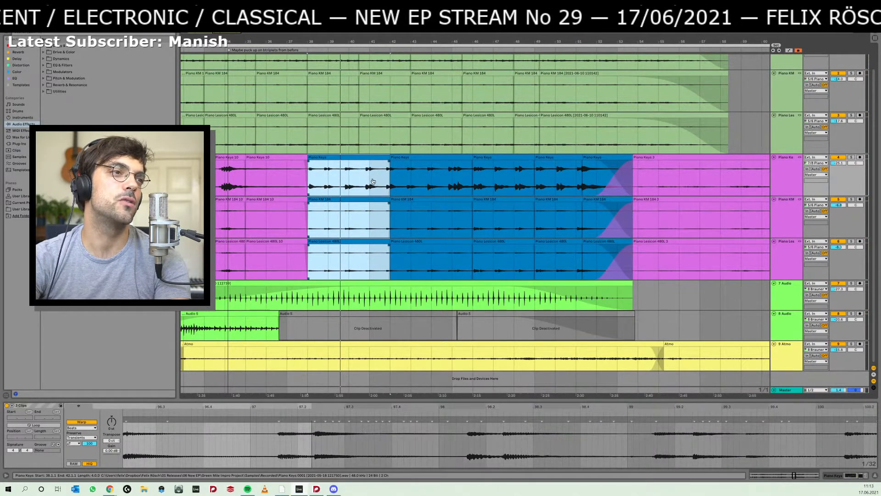
{"action": "left_click", "coordinate": [284, 180]}
{"action": "left_click", "coordinate": [246, 179]}
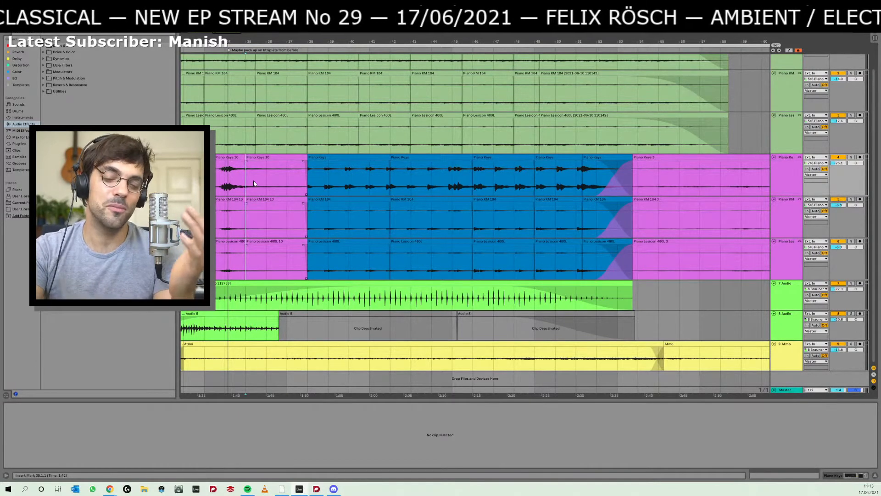
- Play the whole blue piano section starting from its first clip at bar 38
{"action": "left_click", "coordinate": [338, 157]}
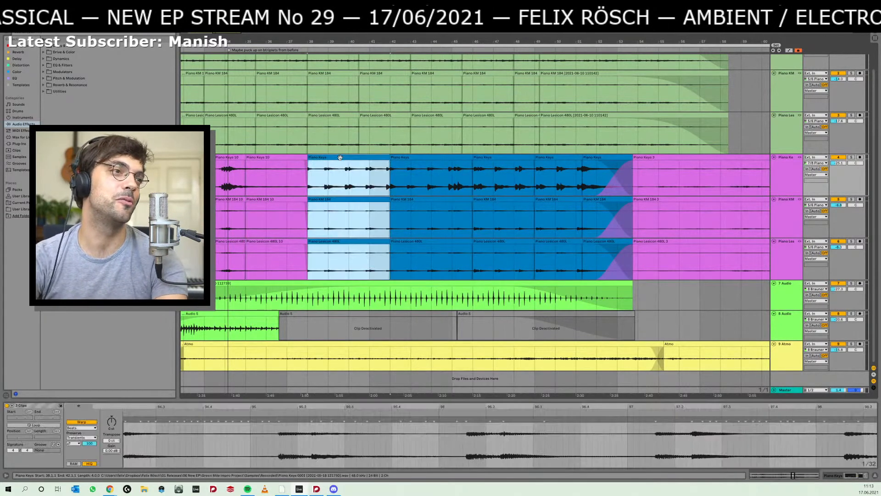
{"action": "key", "text": "space"}
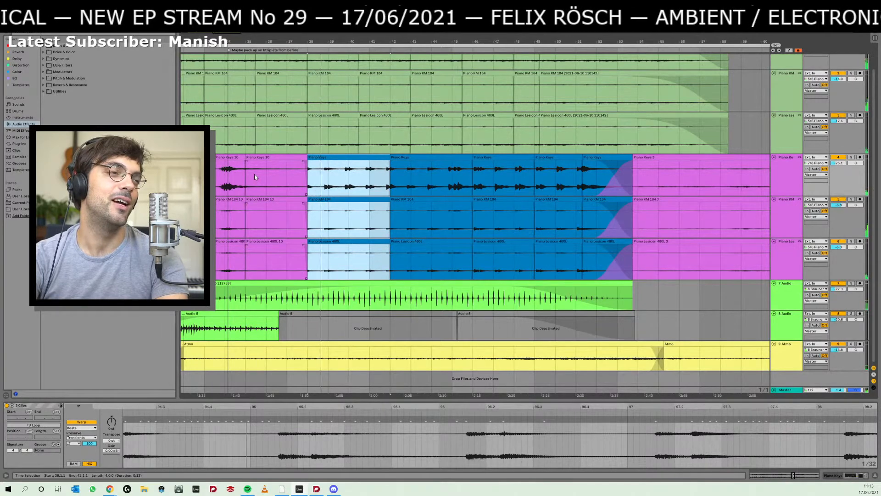
{"action": "left_click", "coordinate": [254, 177]}
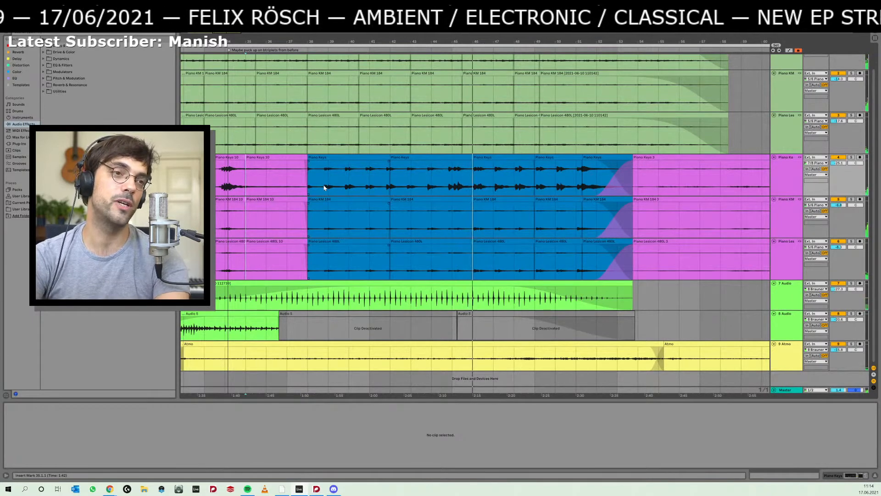
{"action": "left_click", "coordinate": [373, 157]}
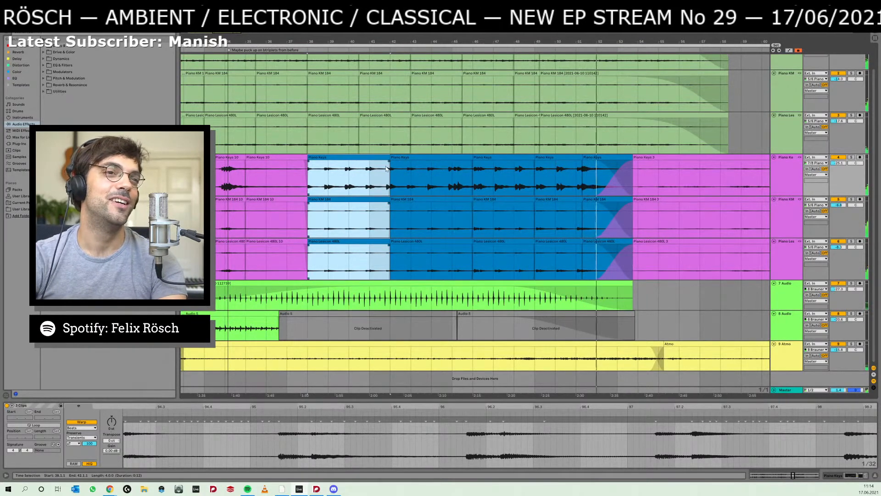
- Select the third blue piano clip, bars 46 to 49, and play it from its start twice
{"action": "left_click", "coordinate": [604, 168]}
{"action": "left_click", "coordinate": [538, 177]}
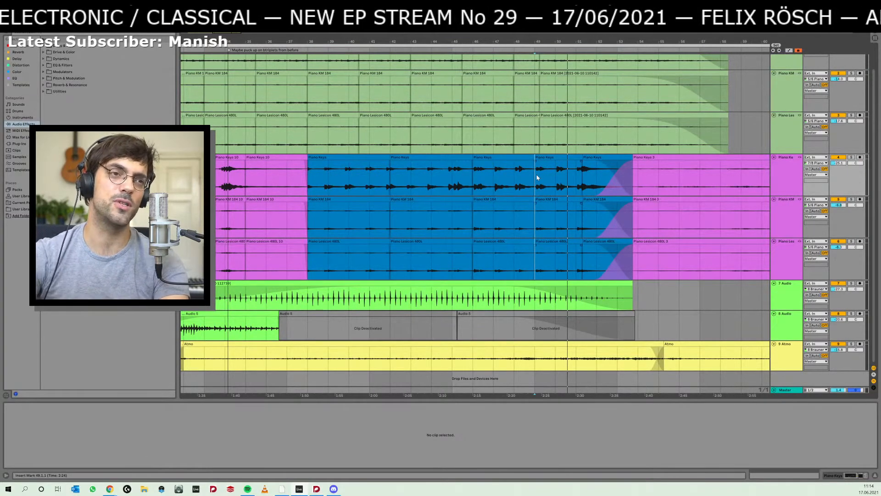
{"action": "left_click", "coordinate": [522, 164]}
{"action": "left_click", "coordinate": [517, 157]}
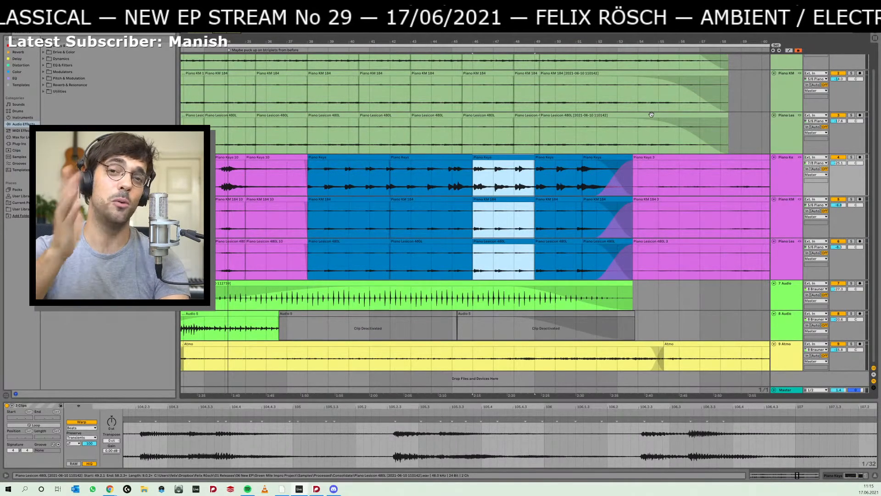
{"action": "key", "text": "space"}
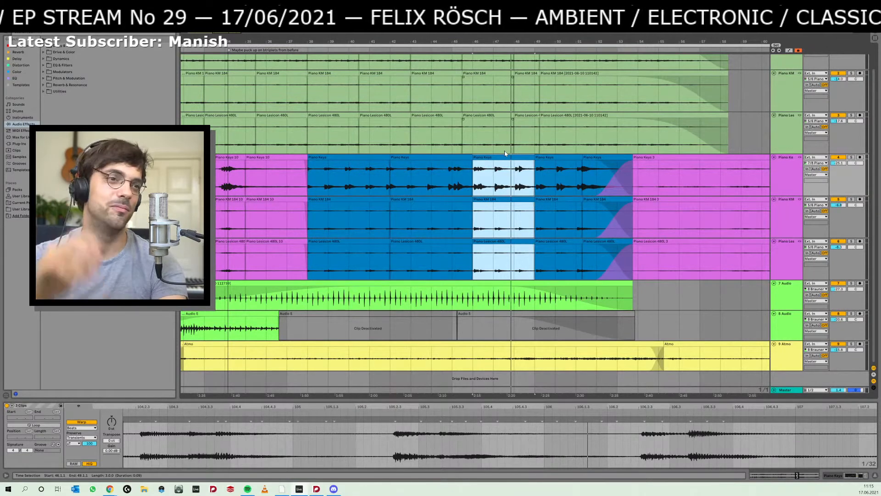
{"action": "key", "text": "space"}
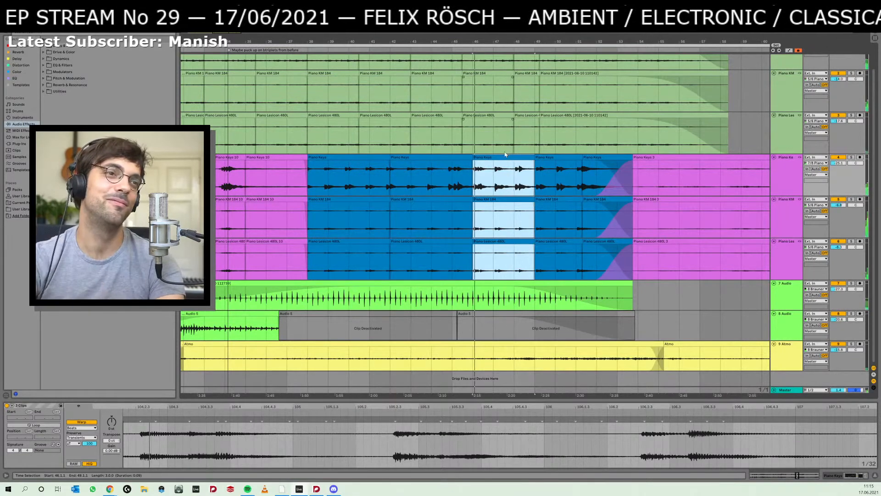
- Listen to the blue piano section from the fourth clip at bar 49, from bar 46, and from its start at bar 38
{"action": "left_click", "coordinate": [550, 157]}
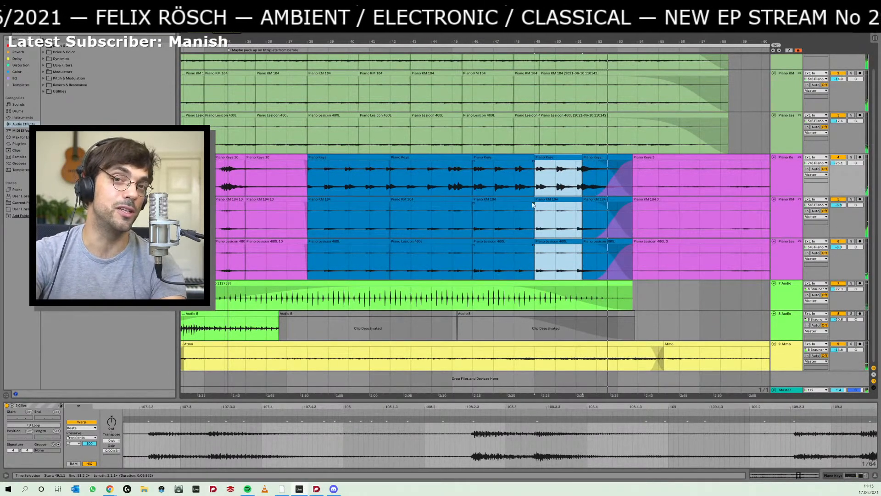
{"action": "left_click", "coordinate": [471, 255]}
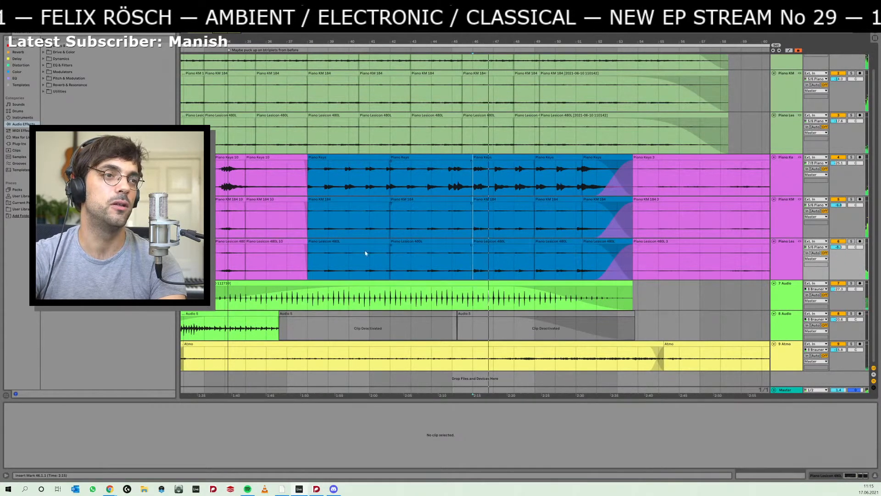
{"action": "left_click", "coordinate": [307, 255]}
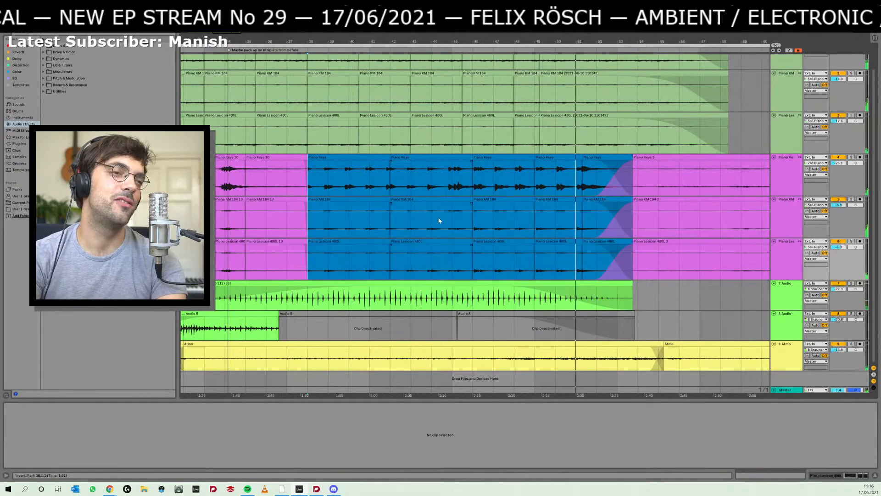
- Replay the blue piano section from the third clip at bar 46 and stop playback
{"action": "left_click", "coordinate": [476, 224]}
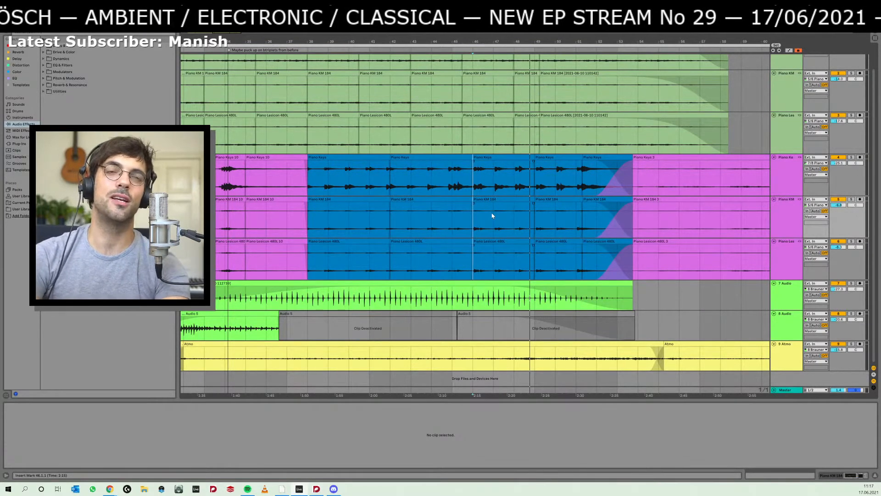
{"action": "key", "text": "space"}
{"action": "key", "text": "space"}
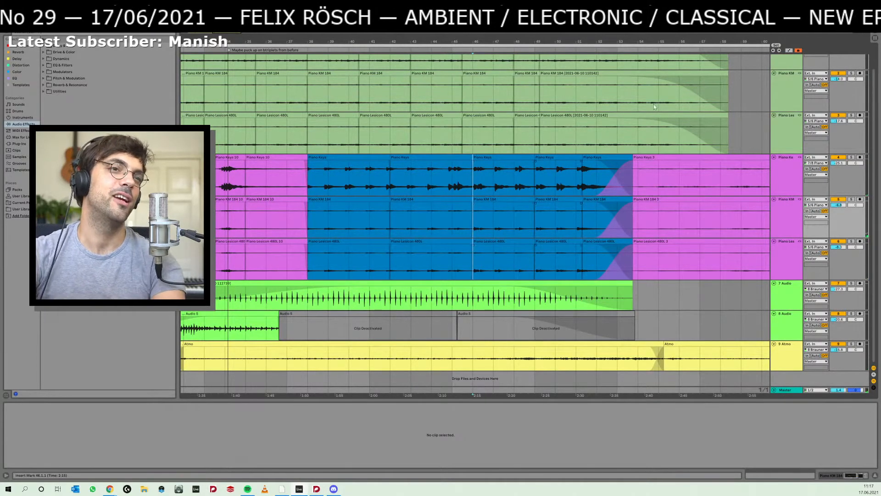
- Select the first blue piano clip, bars 38 to 42, and play it from its start
{"action": "left_click_drag", "start_coordinate": [697, 46], "coordinate": [635, 48]}
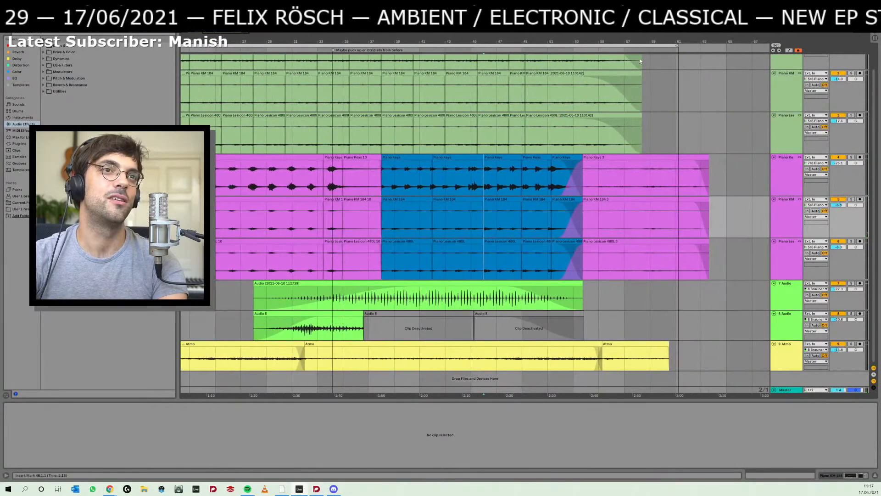
{"action": "scroll", "coordinate": [621, 105], "scroll_direction": "up", "scroll_amount": 1}
{"action": "left_click", "coordinate": [394, 184]}
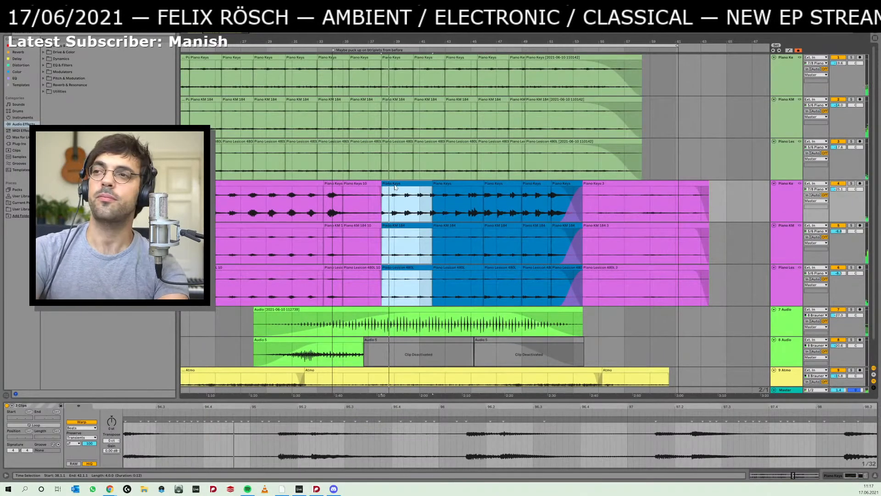
{"action": "key", "text": "alt+Tab"}
{"action": "key", "text": "alt+Tab"}
{"action": "key", "text": "space"}
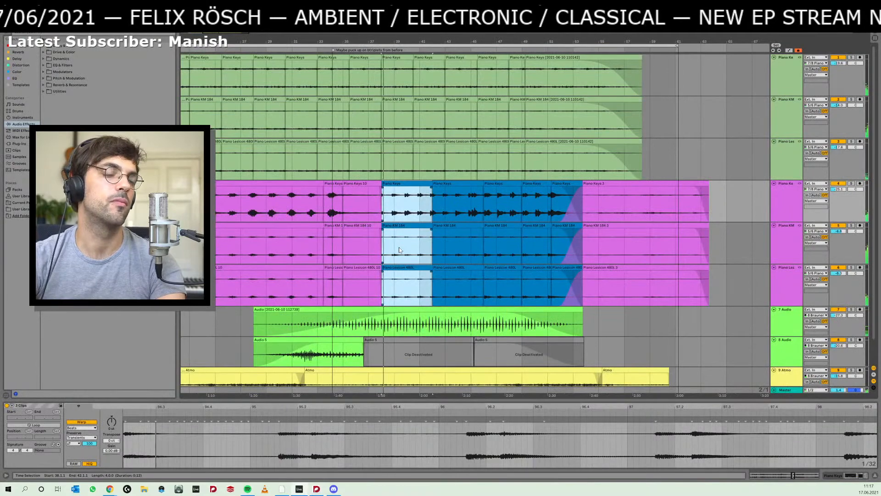
- Select the second blue piano clip, bars 42 to 46, in a closer view of the arrangement
{"action": "left_click_drag", "start_coordinate": [412, 42], "coordinate": [411, 99]}
{"action": "scroll", "coordinate": [384, 196], "scroll_direction": "down", "scroll_amount": 1}
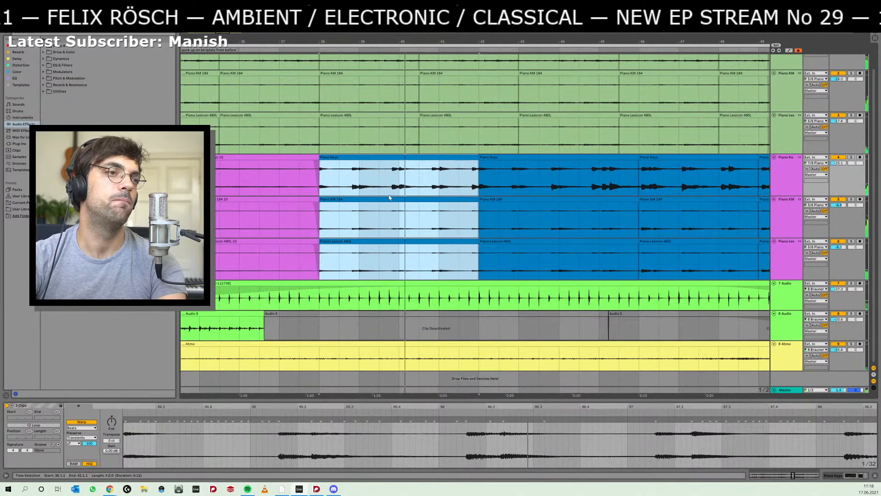
{"action": "left_click", "coordinate": [515, 163]}
{"action": "left_click", "coordinate": [516, 158]}
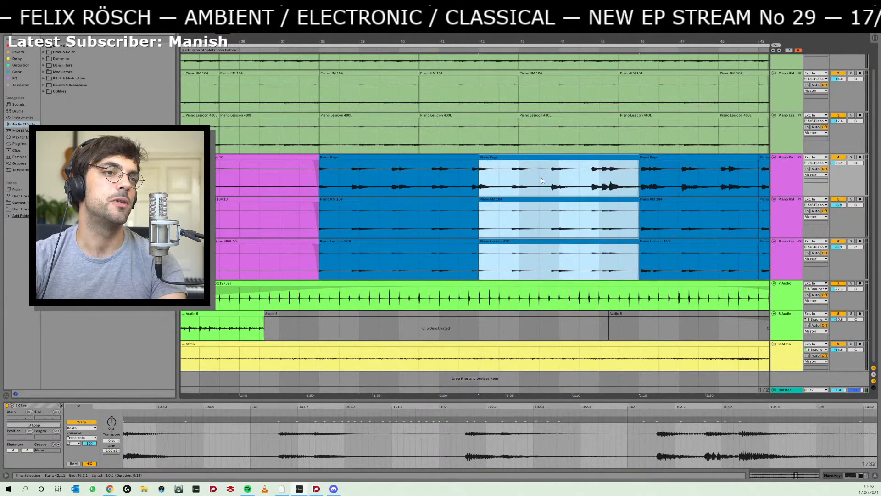
- Switch to Dorico, delete the 2/4 time signature at bar 78 and repeat bar 77's first piano chord in Insert mode
{"action": "key", "text": "alt+Tab"}
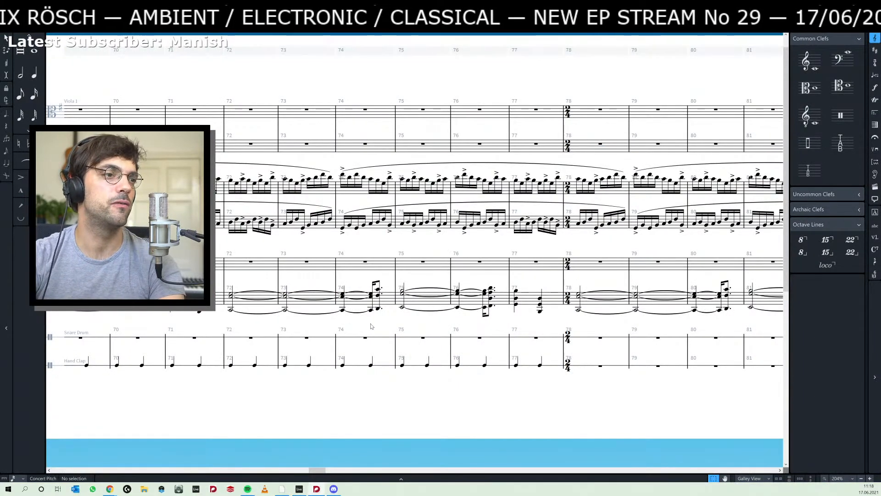
{"action": "left_click_drag", "start_coordinate": [408, 325], "coordinate": [330, 332]}
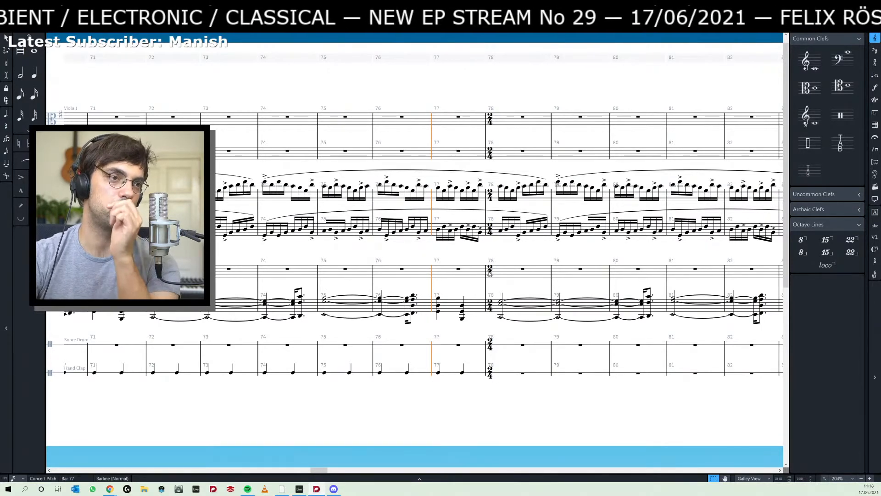
{"action": "left_click", "coordinate": [490, 272]}
{"action": "key", "text": "Delete"}
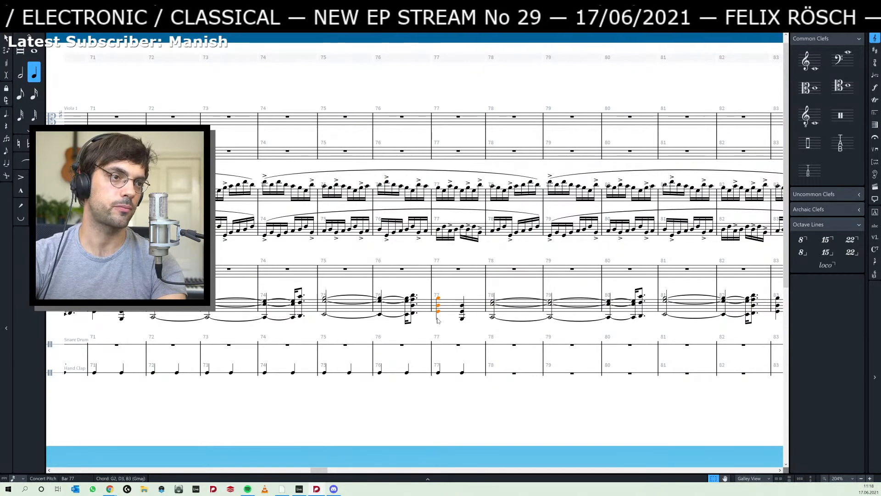
{"action": "key", "text": "r"}
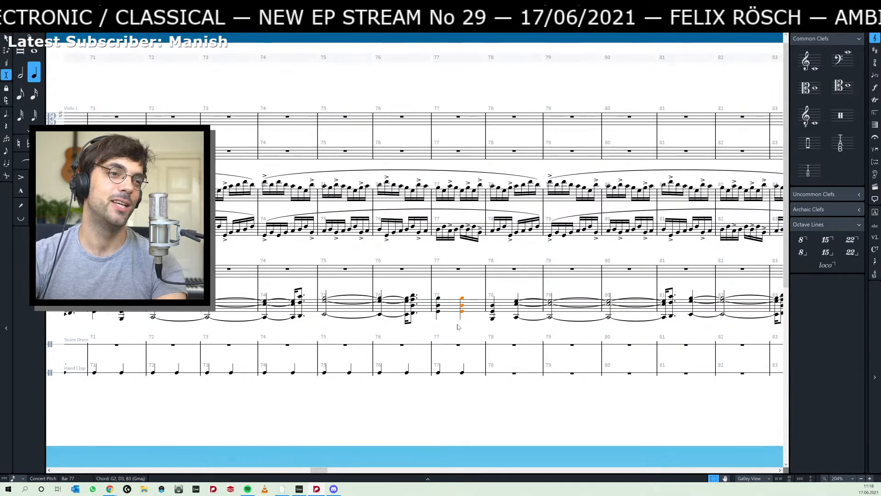
- Play the score from bar 75, compare it with the Ableton Live piano from bar 44, and return to Dorico
{"action": "left_click", "coordinate": [329, 316]}
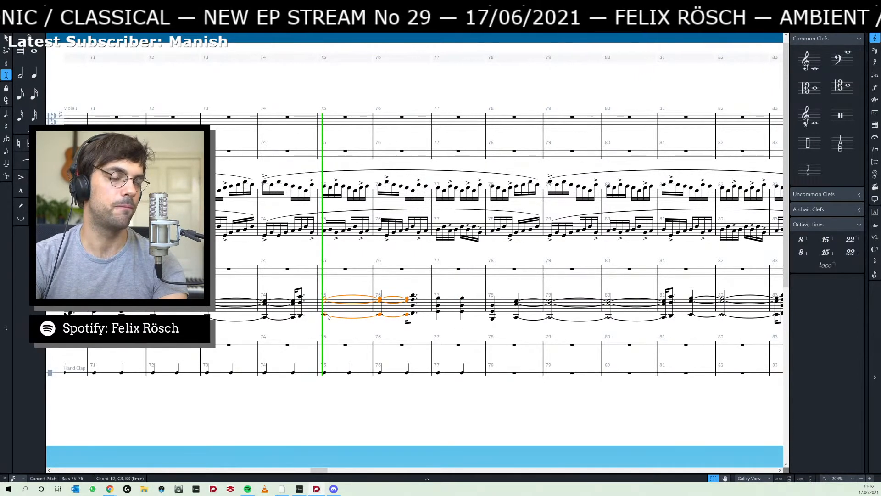
{"action": "key", "text": "space"}
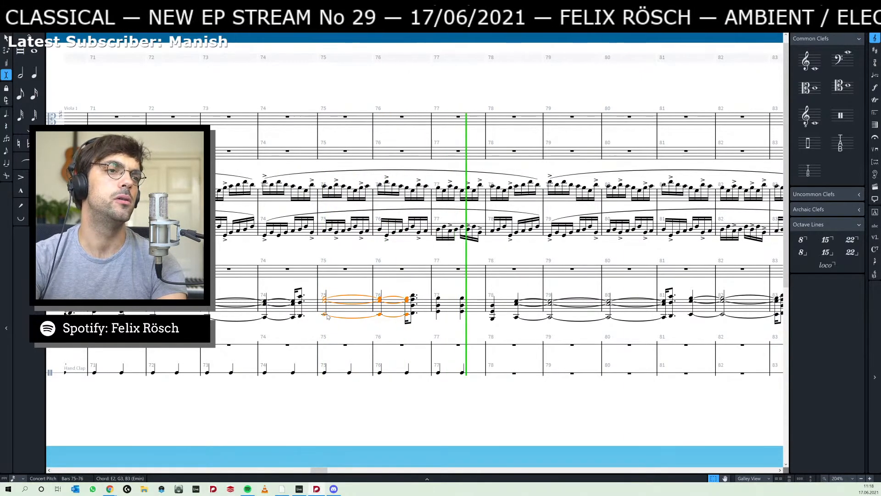
{"action": "key", "text": "alt+Tab"}
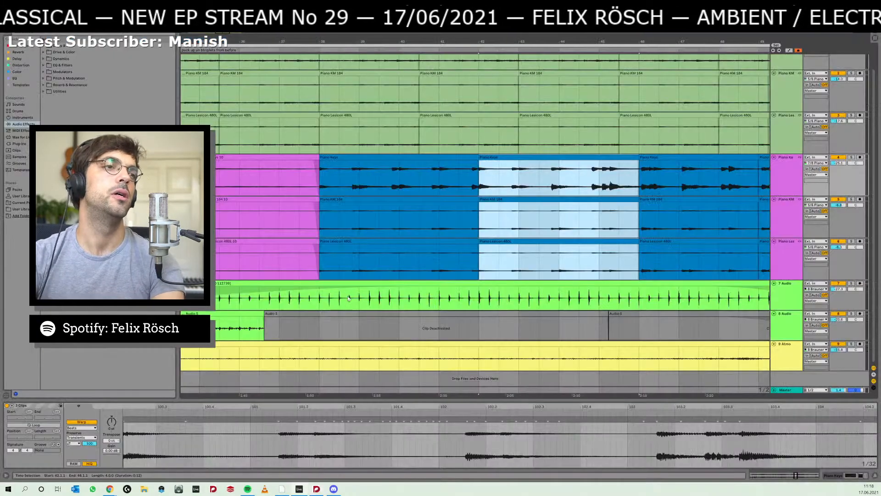
{"action": "left_click", "coordinate": [572, 179]}
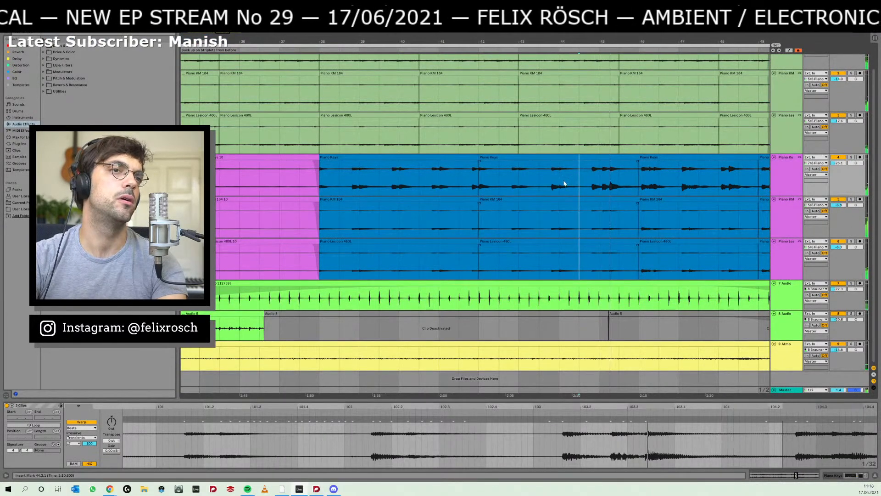
{"action": "key", "text": "alt+Tab"}
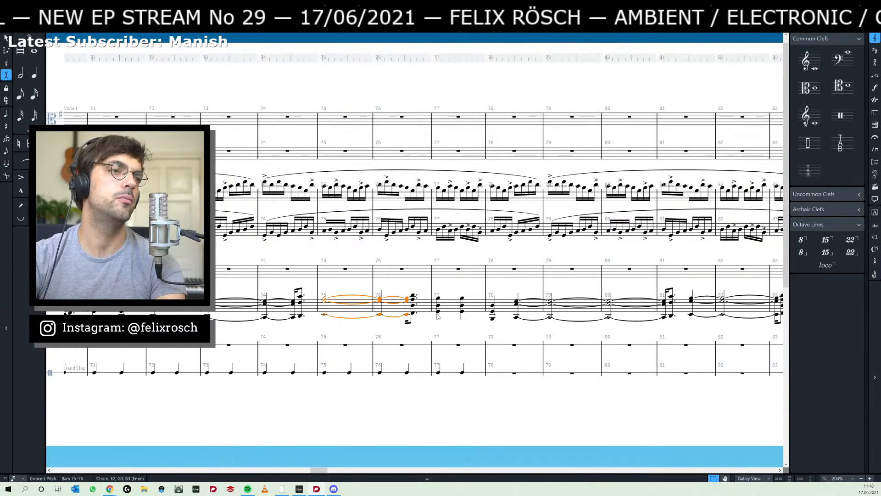
- Turn off Insert mode, shorten bar 77's first piano chord to a dotted eighth and shift it a sixteenth later
{"action": "left_click", "coordinate": [411, 321]}
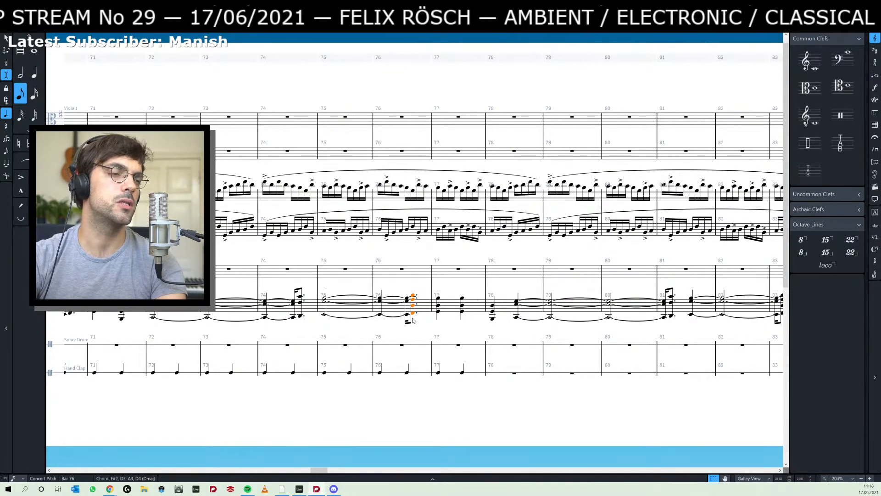
{"action": "left_click", "coordinate": [438, 312]}
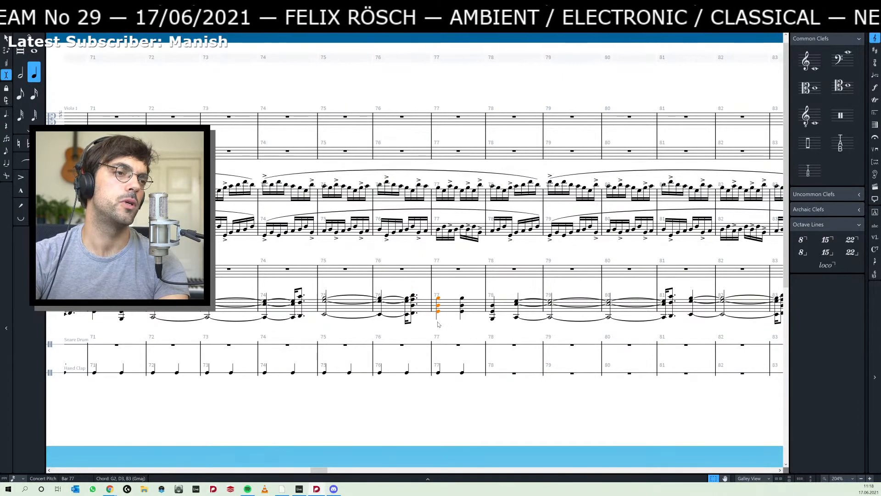
{"action": "key", "text": "i"}
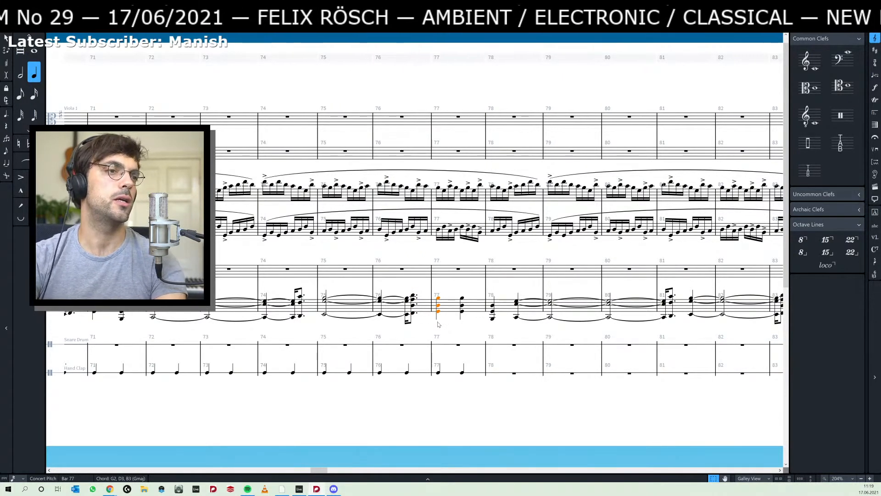
{"action": "key", "text": "4"}
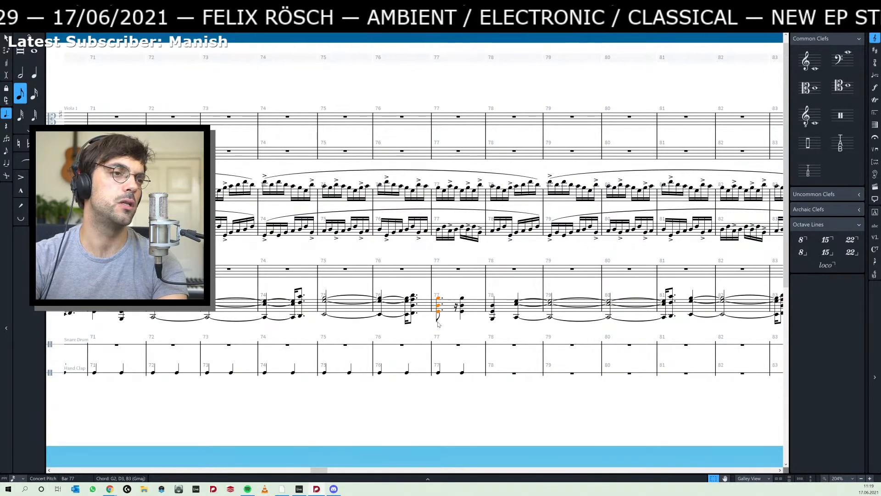
{"action": "key", "text": "alt+Right"}
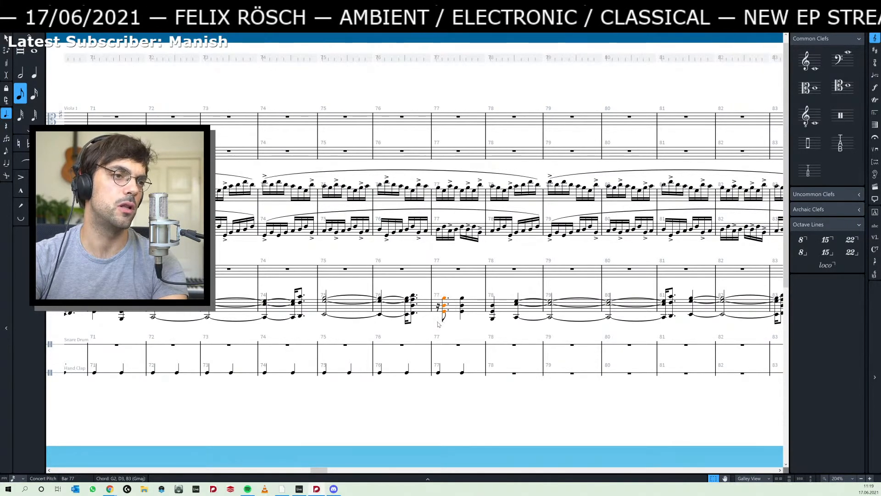
- Lengthen the last piano chord of bar 76 to a quarter-note duration, tied over the barline into bar 77
{"action": "key", "text": "Left"}
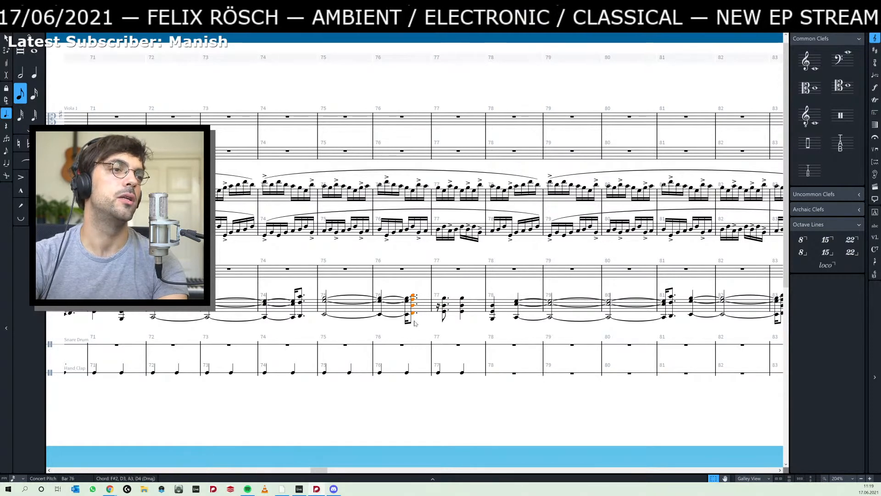
{"action": "key", "text": "t"}
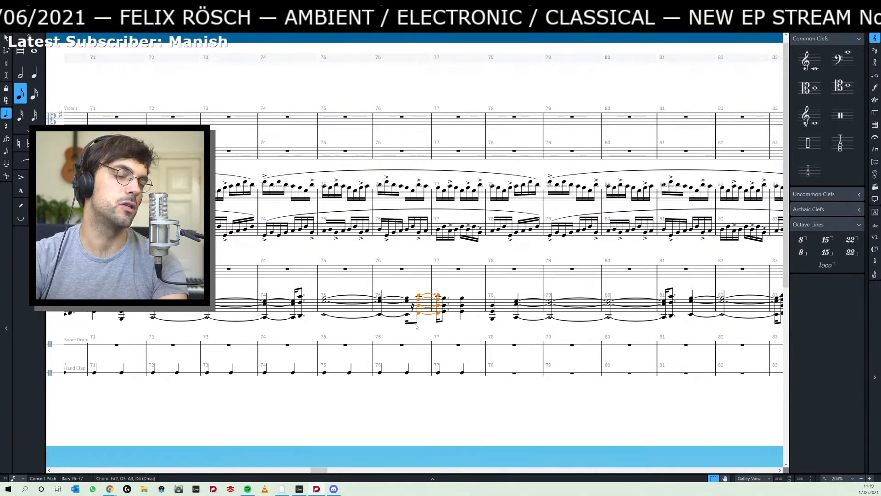
{"action": "key", "text": "6"}
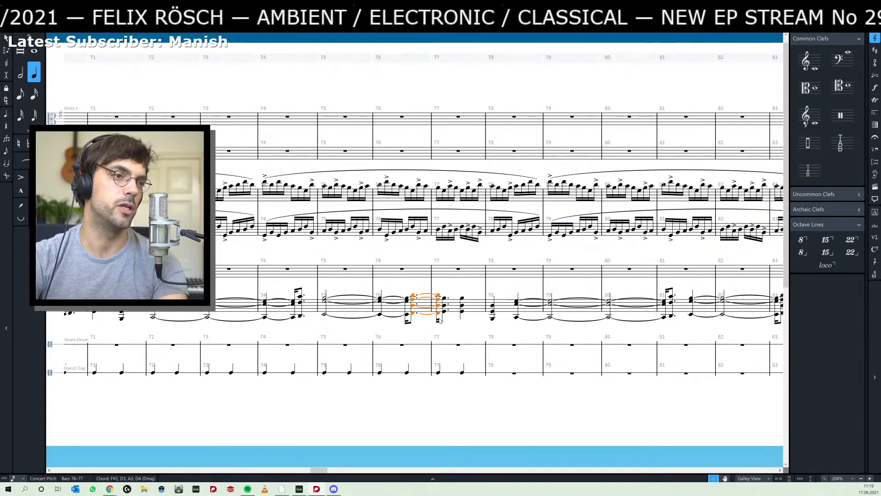
{"action": "key", "text": "Right"}
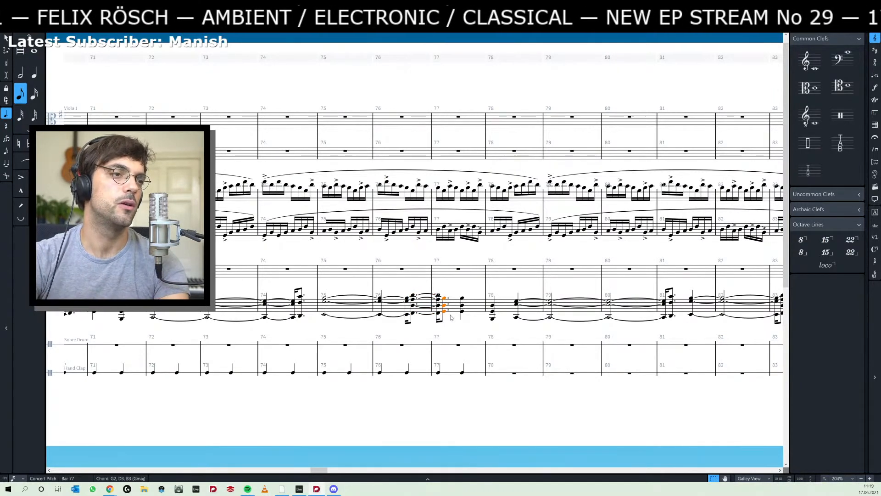
{"action": "key", "text": "Escape"}
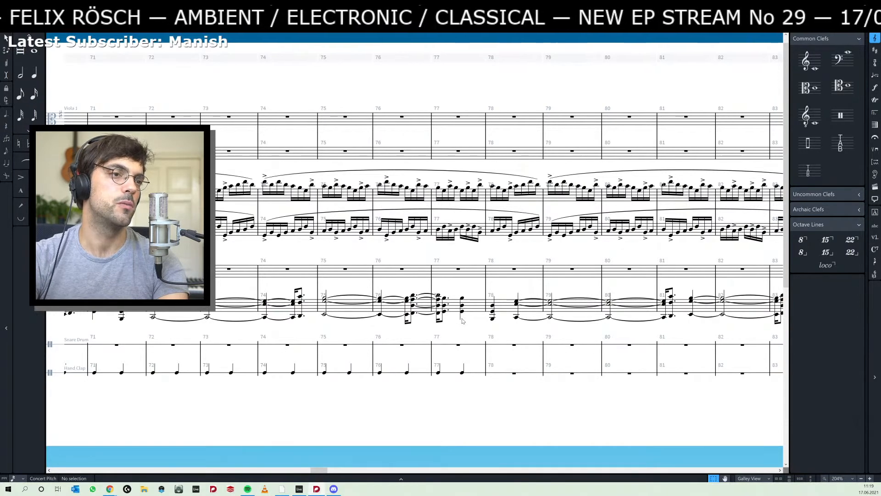
- Shift the last piano chord of bar 77 a sixteenth later so it ties over into bar 78
{"action": "left_click", "coordinate": [461, 317]}
{"action": "key", "text": "alt+Right"}
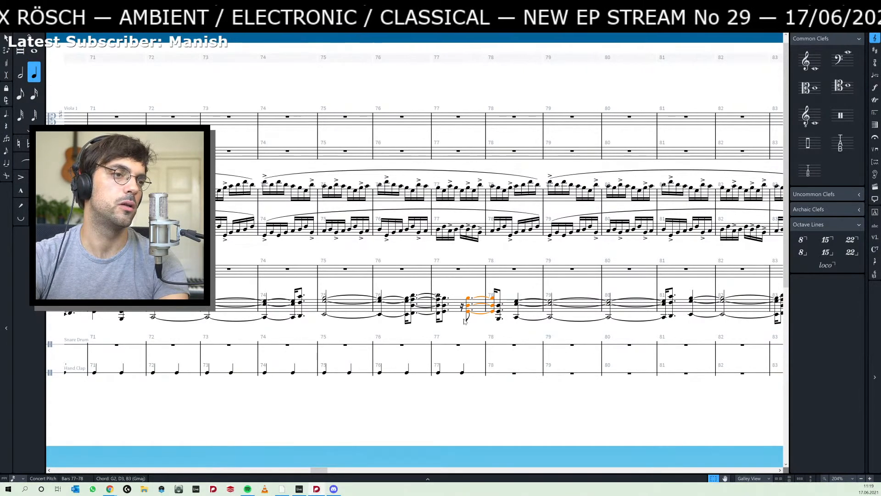
{"action": "key", "text": "Escape"}
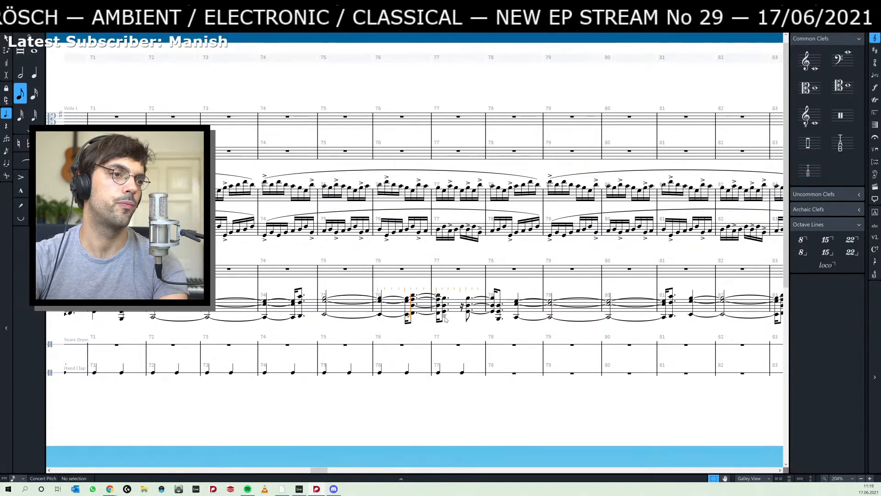
- Lengthen the G2–D3–B3 chord before it in bar 77 by a sixteenth and play the passage from bar 75
{"action": "left_click", "coordinate": [444, 318]}
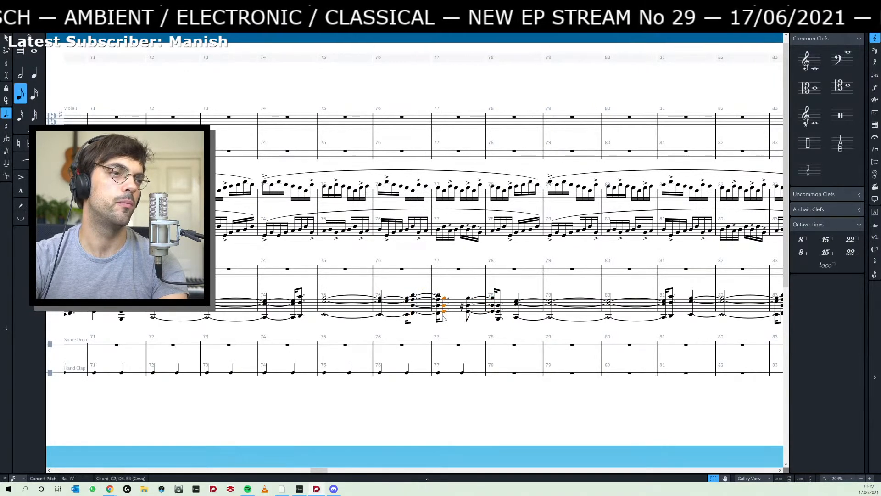
{"action": "key", "text": "shift+alt+Right"}
{"action": "left_click", "coordinate": [417, 332]}
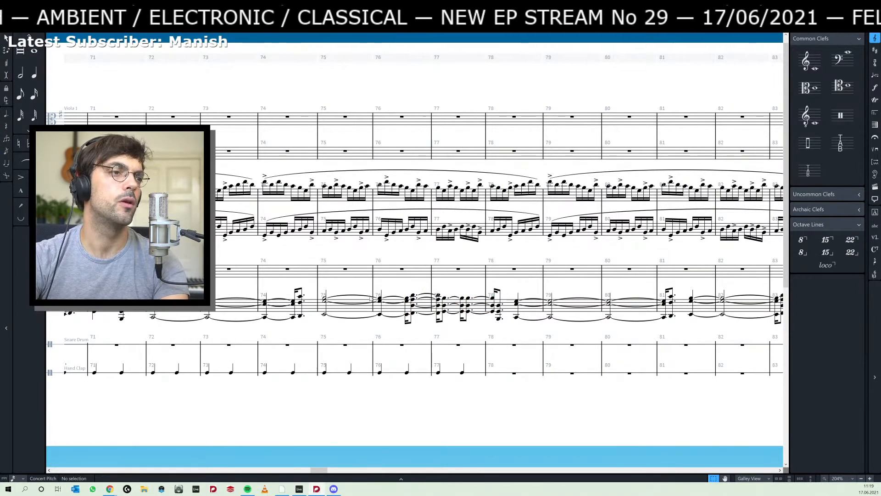
{"action": "left_click", "coordinate": [324, 300]}
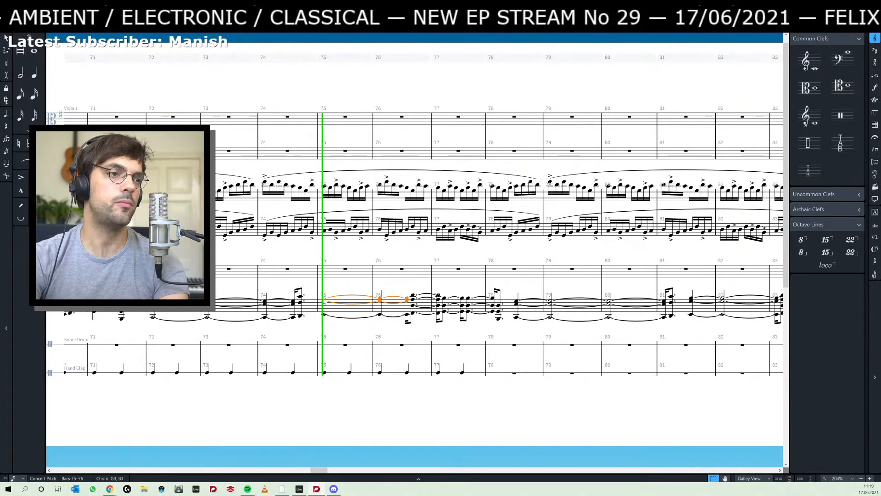
{"action": "key", "text": "space"}
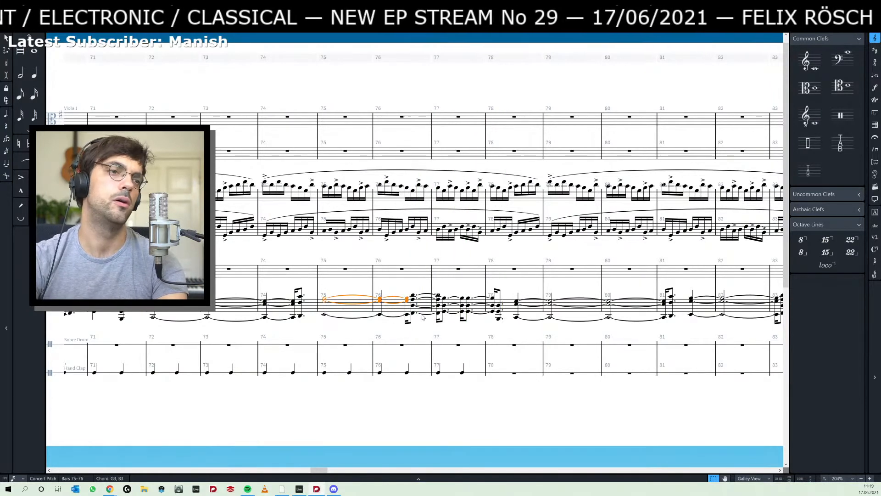
- Switch to Ableton Live, replay the piano passage from about bar 44 and compare it with Dorico's piano chords in bars 75–77
{"action": "key", "text": "alt+Tab"}
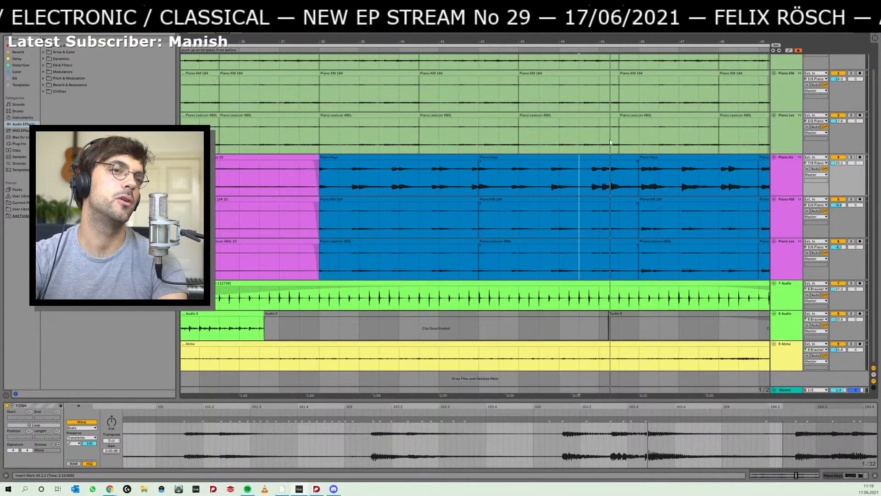
{"action": "key", "text": "space"}
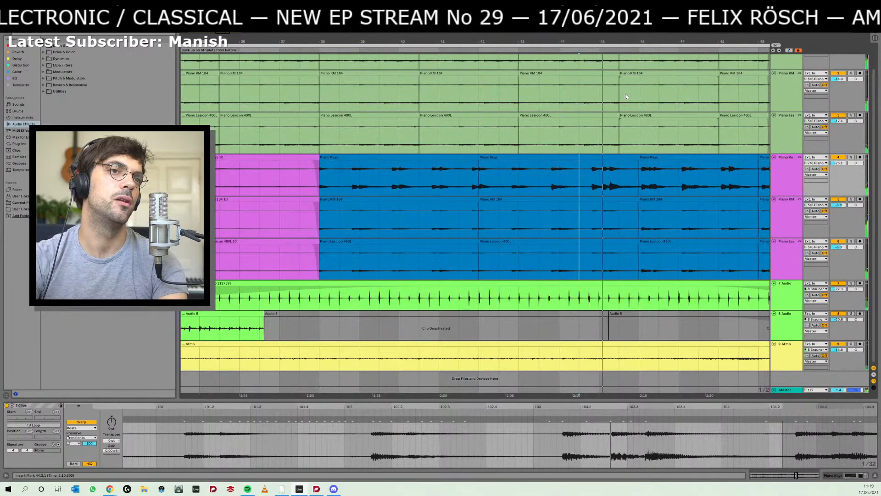
{"action": "key", "text": "space"}
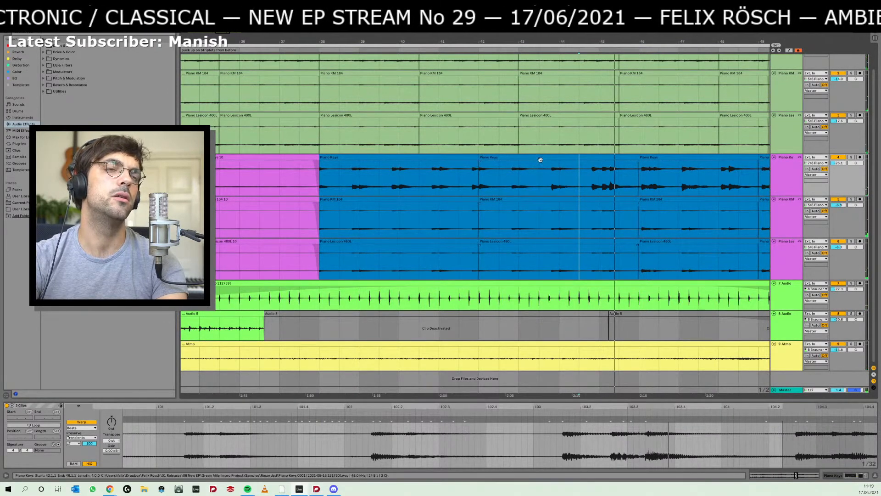
{"action": "key", "text": "space"}
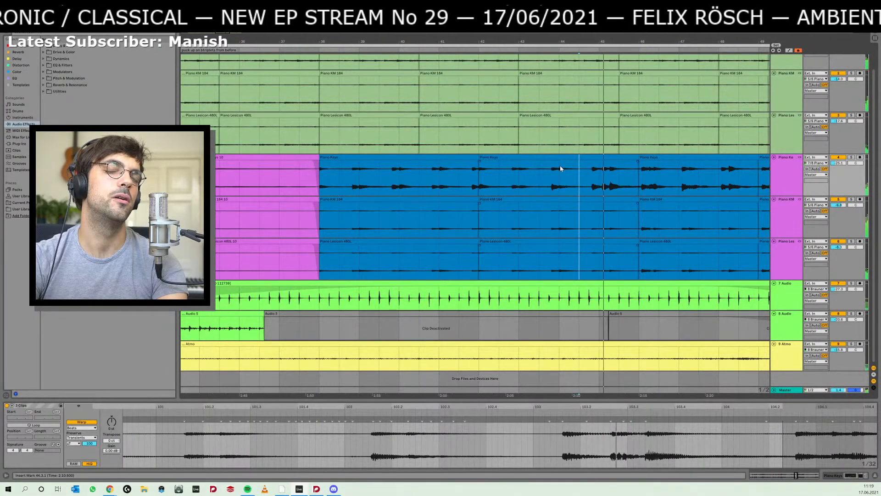
{"action": "key", "text": "alt+Tab"}
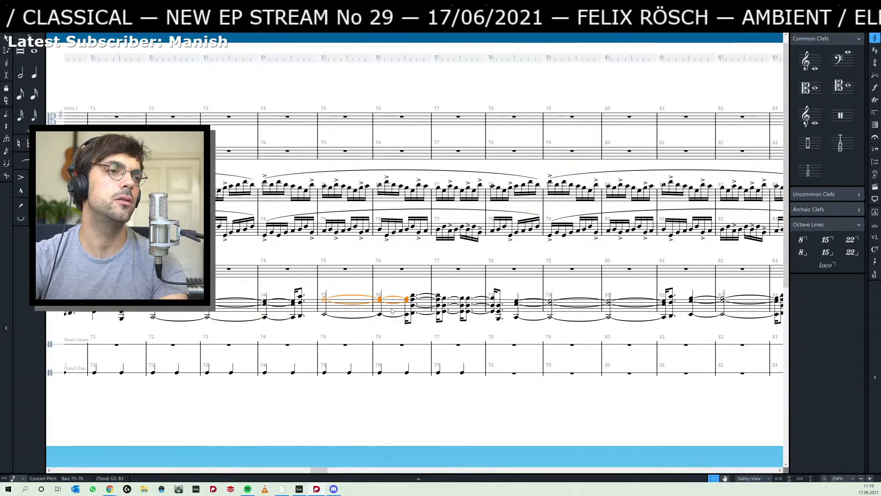
{"action": "key", "text": "alt+Tab"}
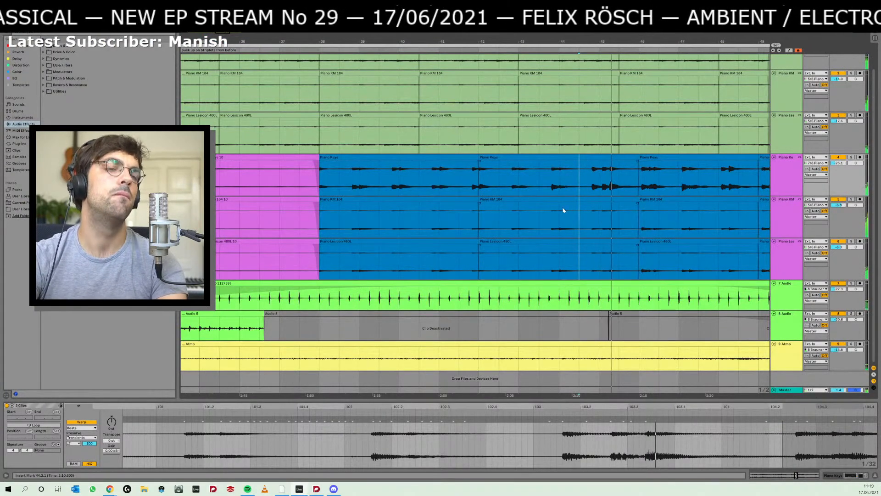
{"action": "key", "text": "alt+Tab"}
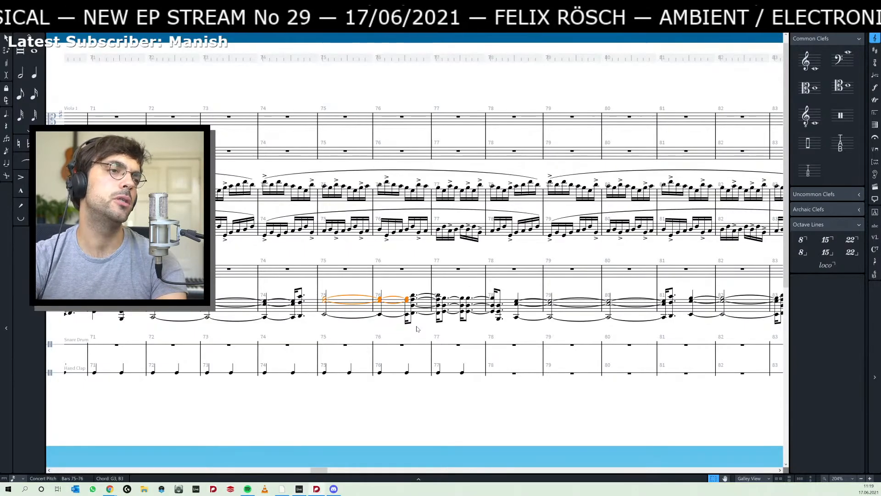
- Play the Ableton Live piano clips from bar 42, checking their rhythm against the Dorico score, and return to Dorico
{"action": "key", "text": "alt+Tab"}
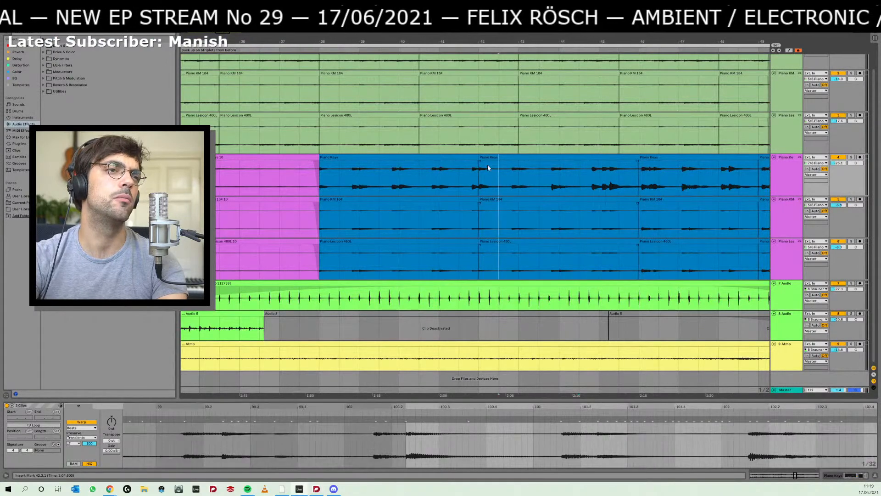
{"action": "left_click", "coordinate": [493, 162]}
{"action": "key", "text": "alt+Tab"}
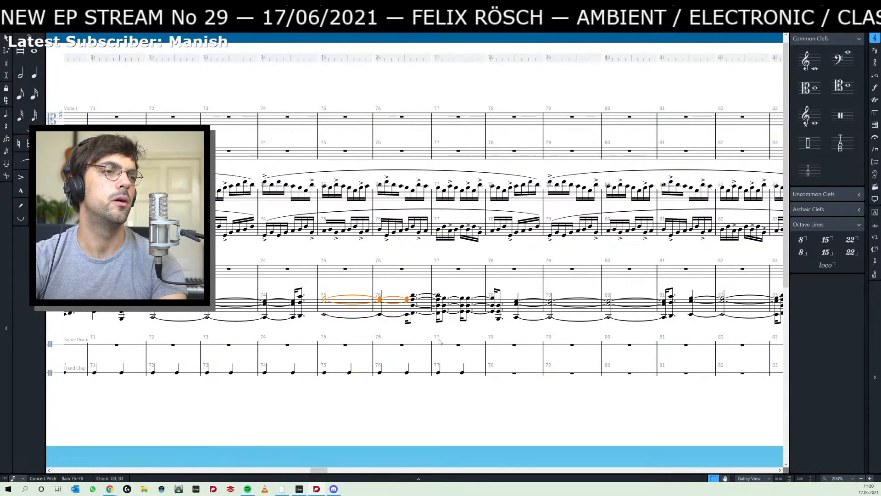
{"action": "key", "text": "alt+Tab"}
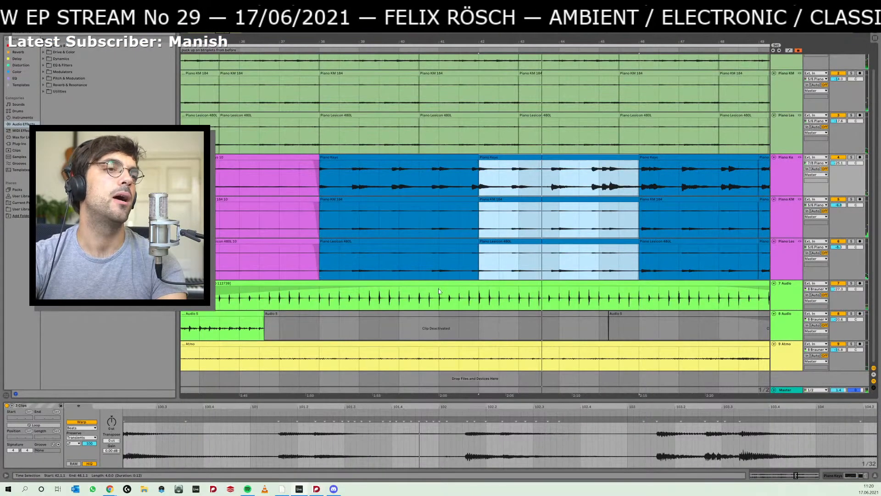
{"action": "key", "text": "alt+Tab"}
- Shorten the last piano chord of bar 76 to a dotted eighth and place bar 77's first chord on beat one as a quarter note
{"action": "left_click", "coordinate": [411, 321]}
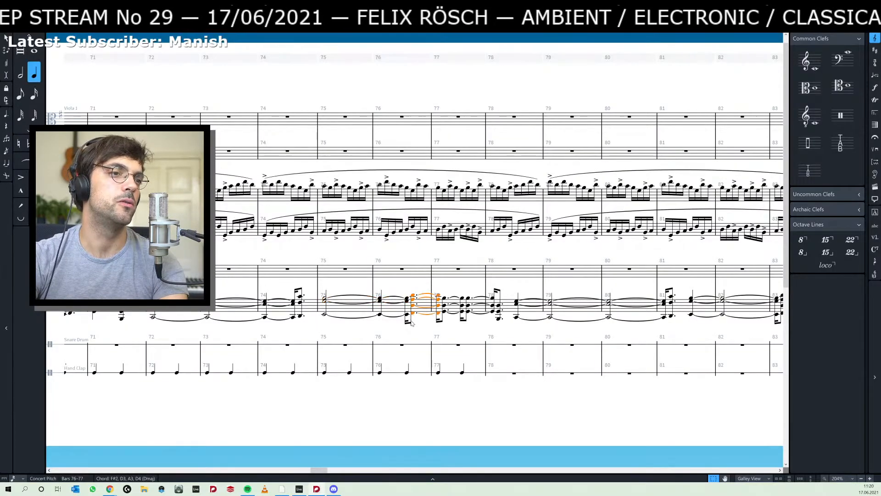
{"action": "key", "text": "5"}
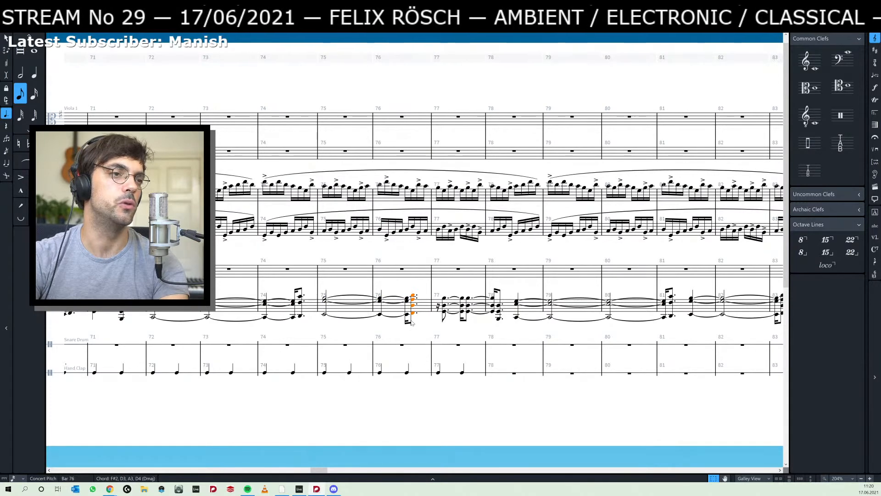
{"action": "left_click", "coordinate": [443, 316]}
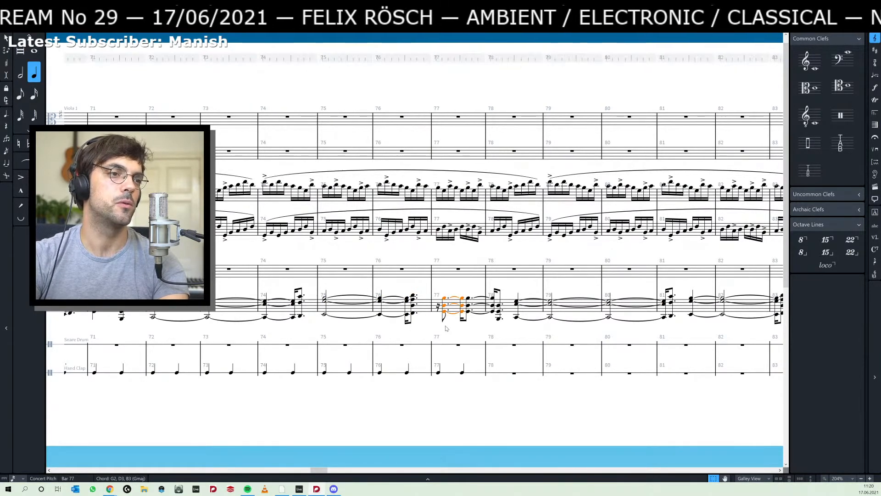
{"action": "key", "text": "alt+Left"}
{"action": "key", "text": "shift+alt+Right"}
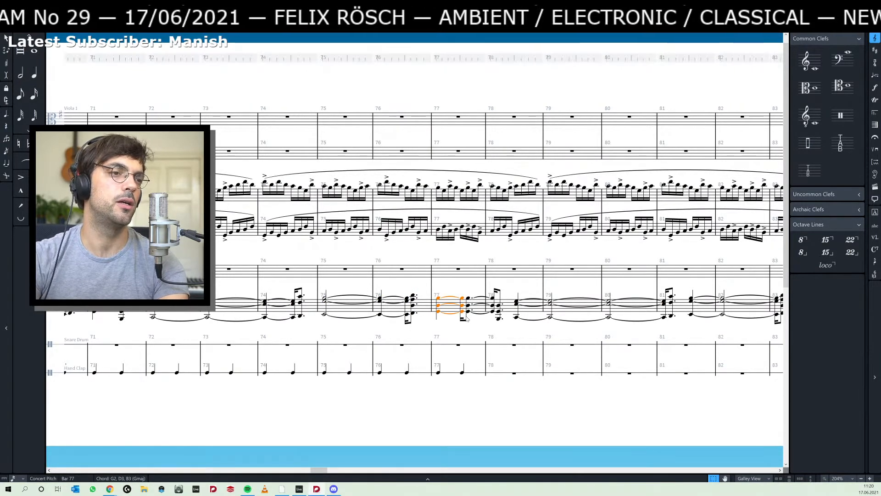
{"action": "key", "text": "shift+alt+Left"}
- Delete the second G2–D3–B3 chord of bar 77 in Insert mode, closing up the piano music after it
{"action": "left_click", "coordinate": [467, 319]}
{"action": "key", "text": "shift+alt+Left"}
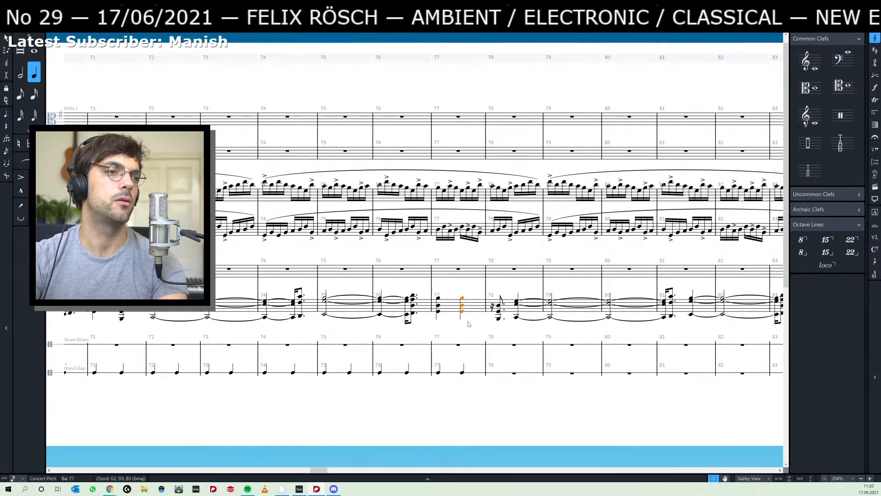
{"action": "left_click", "coordinate": [500, 303]}
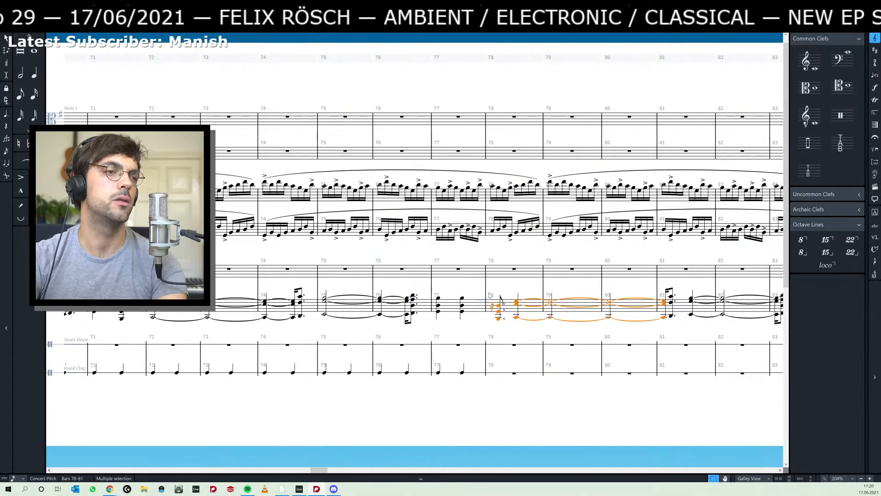
{"action": "left_click", "coordinate": [472, 288]}
{"action": "left_click", "coordinate": [461, 313]}
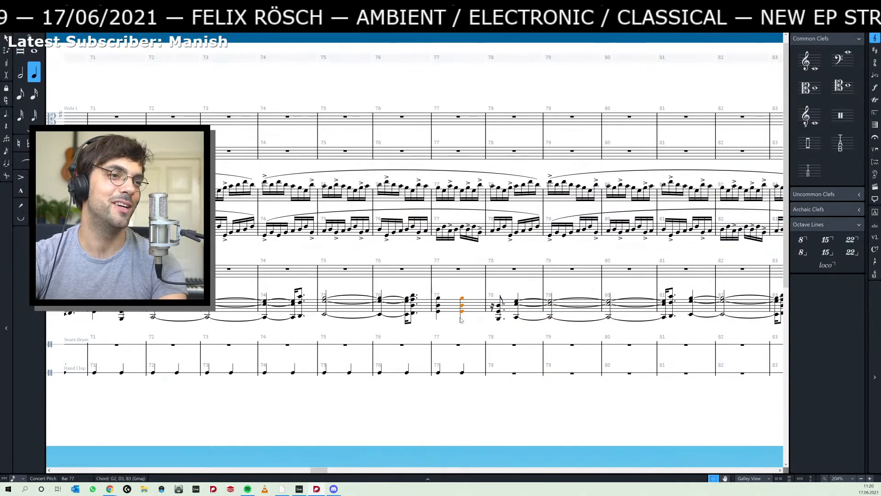
{"action": "key", "text": "i"}
{"action": "key", "text": "Delete"}
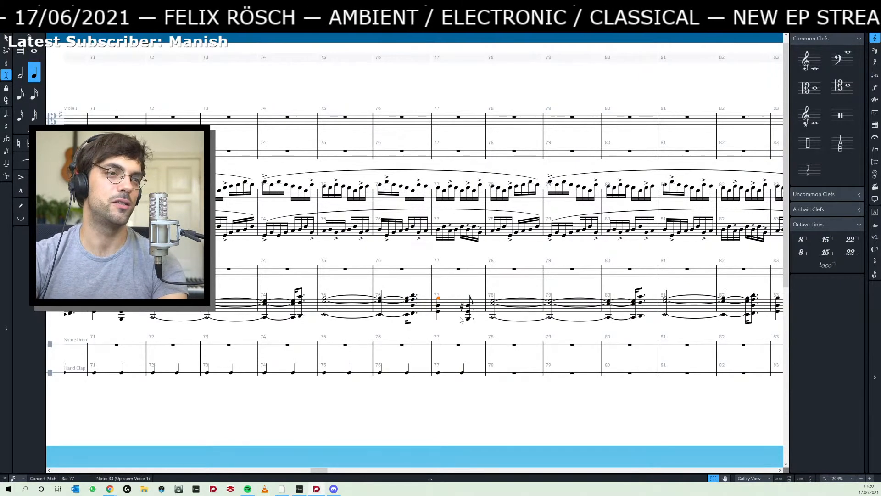
- Shift the B1–G2–D3 chord of bar 77 a sixteenth earlier onto beat two
{"action": "left_click", "coordinate": [470, 301]}
{"action": "key", "text": "alt+Left"}
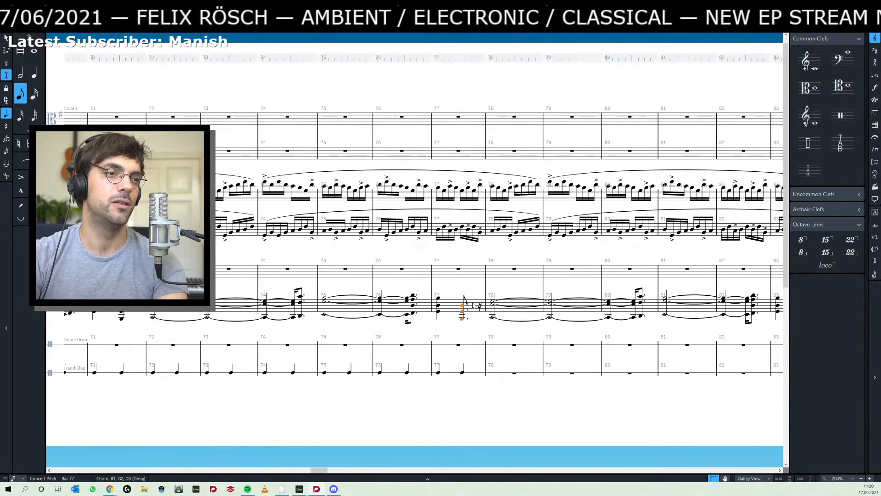
{"action": "key", "text": "6"}
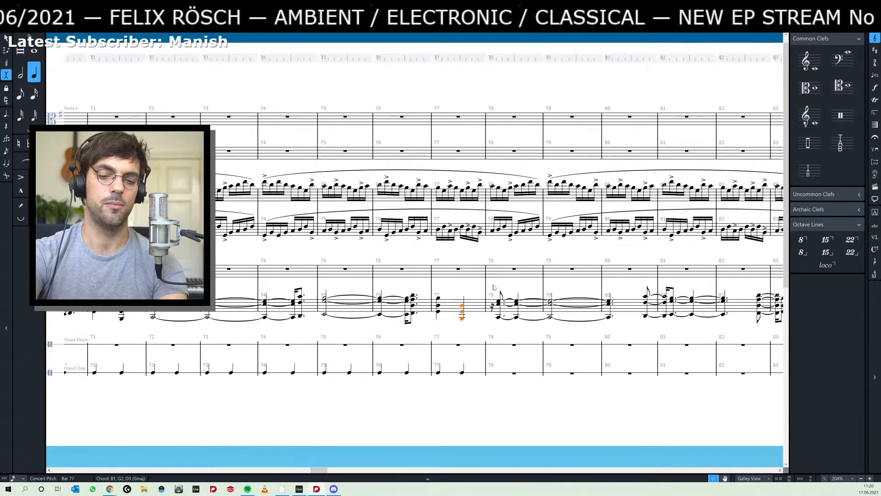
{"action": "key", "text": "5"}
{"action": "key", "text": "period"}
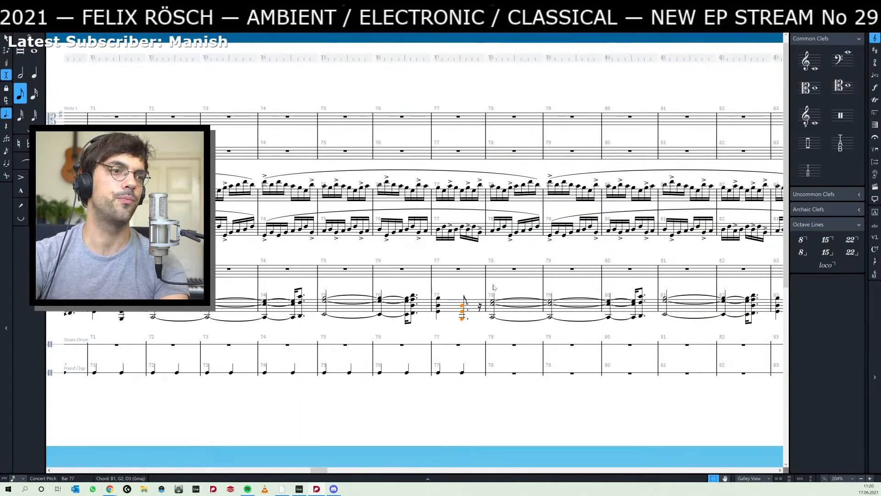
- Turn off Insert mode, lengthen the B1–G2–D3 chord of bar 77 to a quarter note and clear the selection
{"action": "key", "text": "i"}
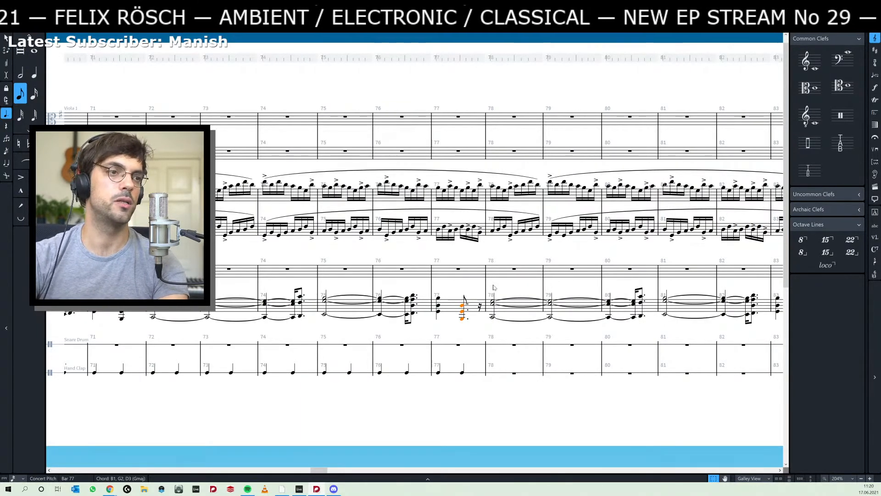
{"action": "key", "text": "6"}
{"action": "key", "text": "Escape"}
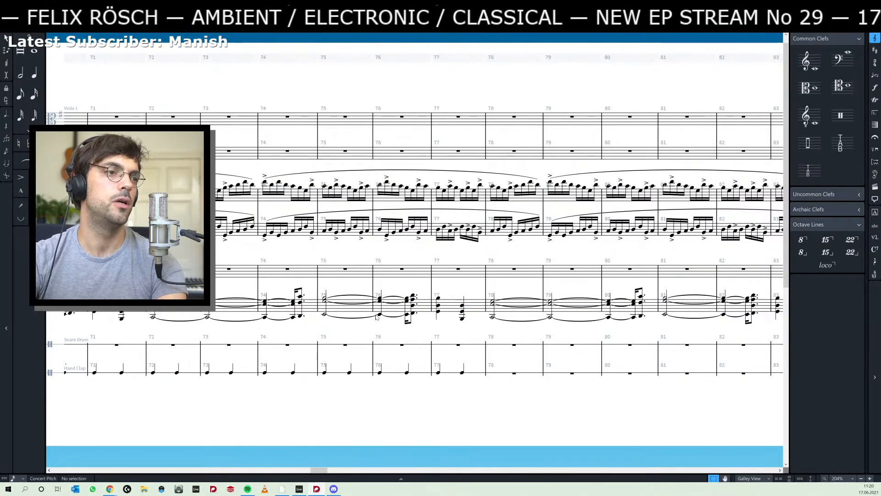
- Check the revised bar 77 chords against the playing piano clips in Ableton Live and return to Dorico
{"action": "key", "text": "alt+Tab"}
{"action": "key", "text": "alt+Tab"}
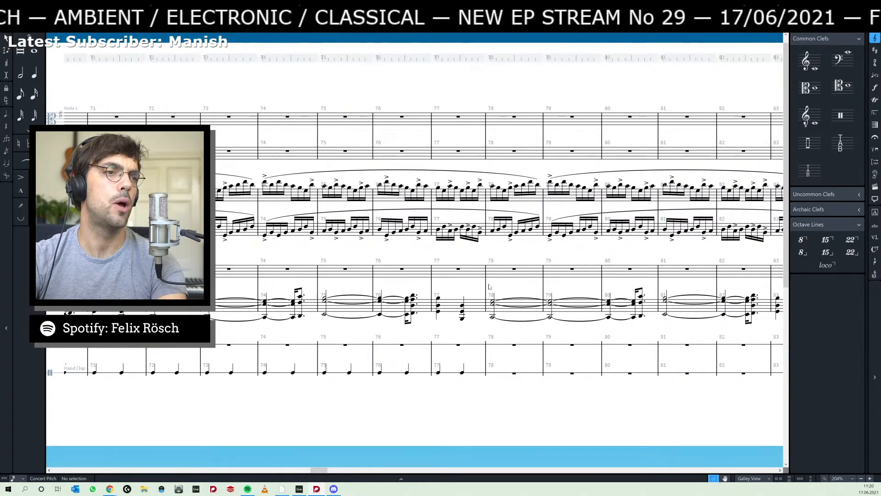
{"action": "left_click", "coordinate": [299, 489]}
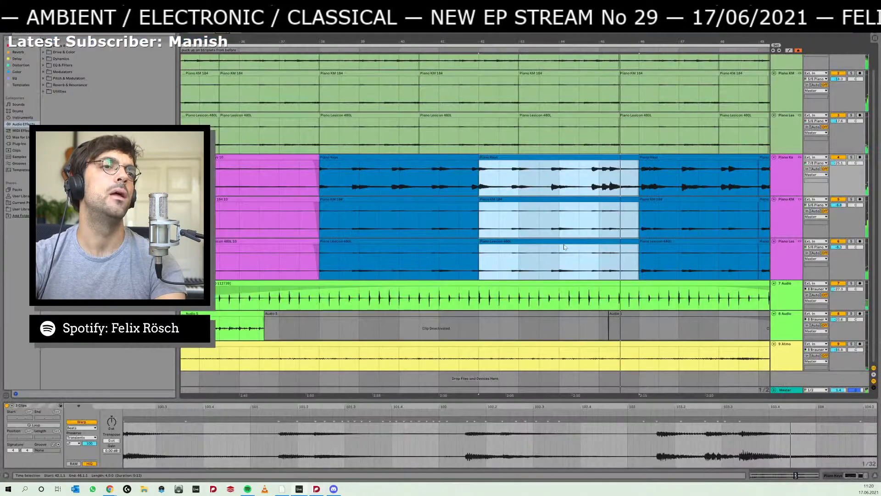
{"action": "left_click", "coordinate": [317, 487]}
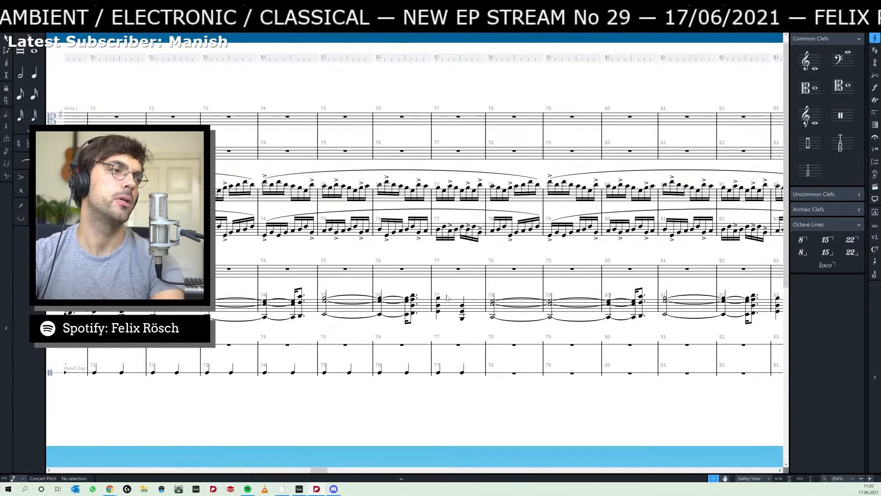
- Play the score from the piano's first chord at rehearsal mark D in bar 65 to review the reworked rhythm
{"action": "scroll", "coordinate": [449, 305], "scroll_direction": "left", "scroll_amount": 2}
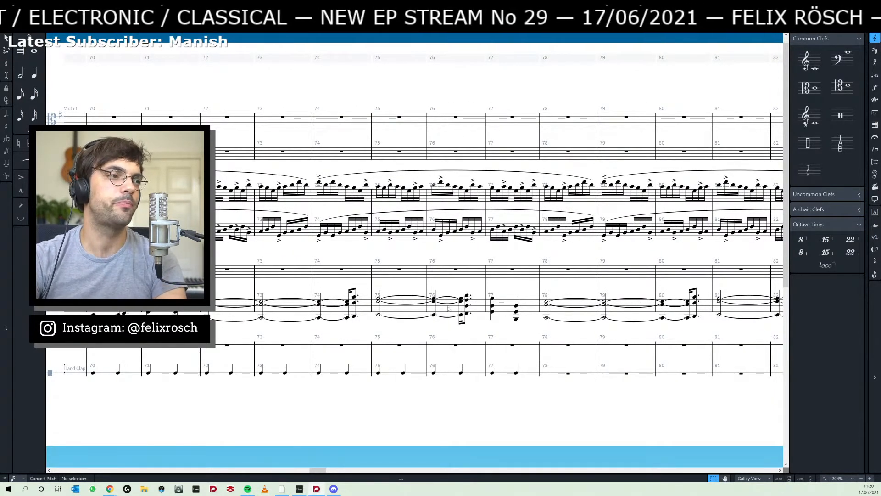
{"action": "left_click", "coordinate": [490, 317]}
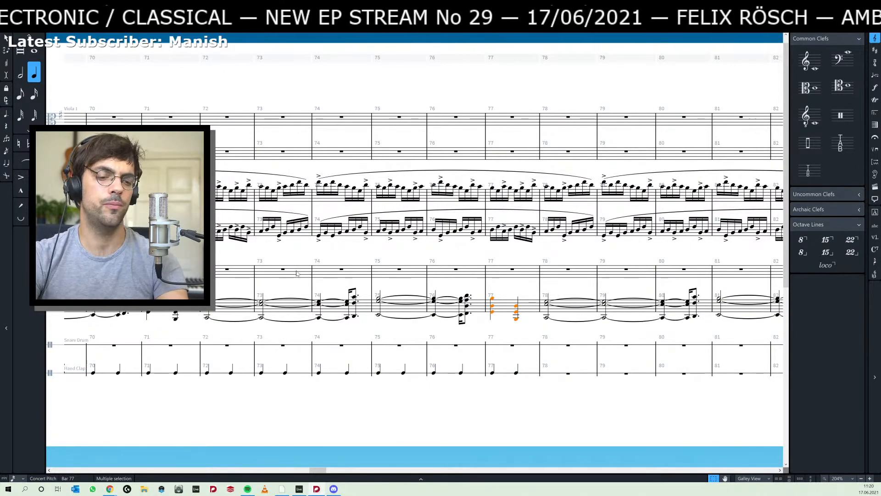
{"action": "scroll", "coordinate": [235, 287], "scroll_direction": "left", "scroll_amount": 5}
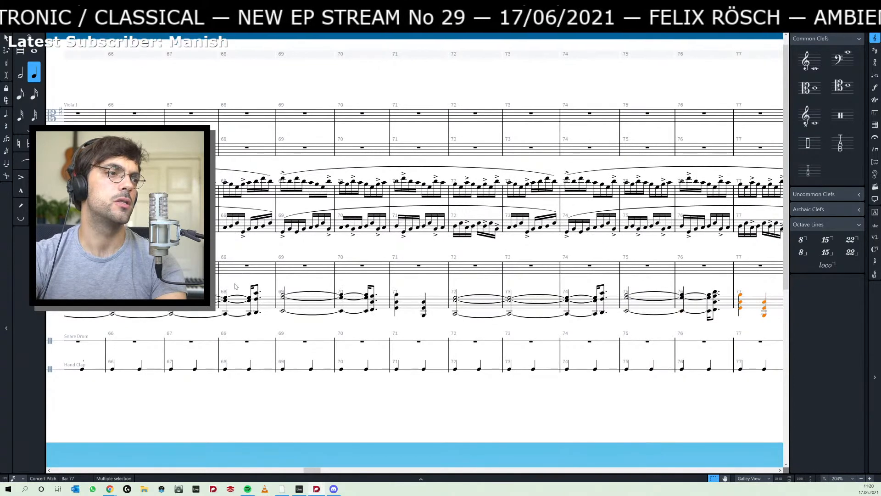
{"action": "scroll", "coordinate": [234, 286], "scroll_direction": "left", "scroll_amount": 3}
{"action": "left_click", "coordinate": [234, 285]}
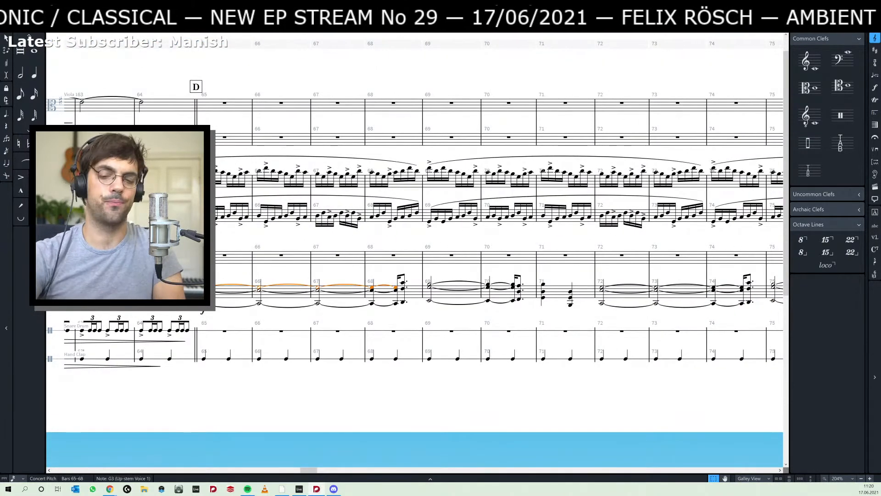
{"action": "key", "text": "p"}
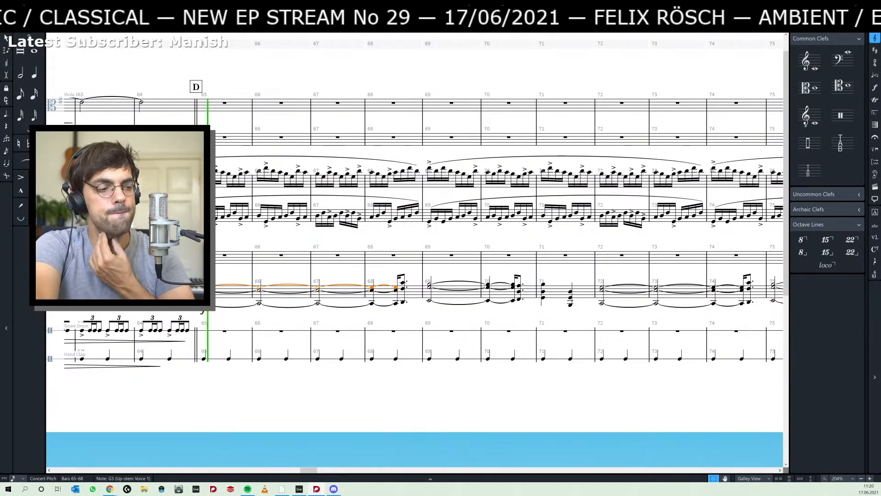
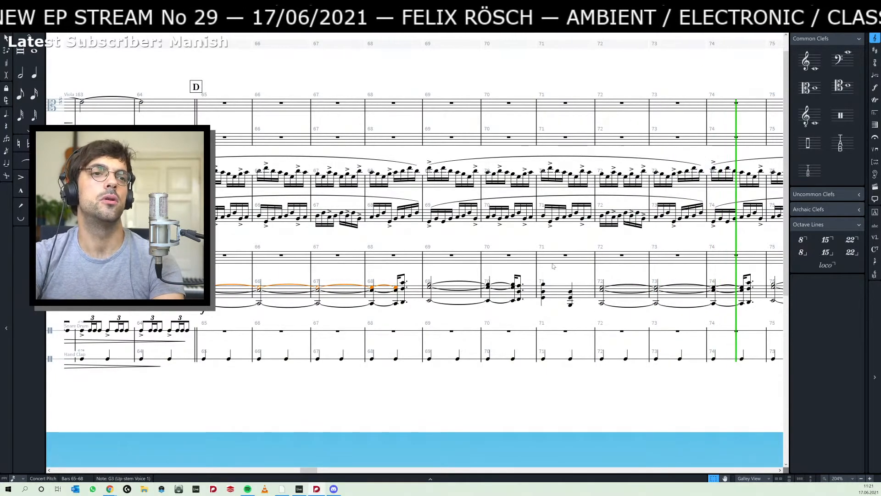
- Stop the score playback, play the selected piano clips in Ableton Live for comparison and return to Dorico
{"action": "left_click_drag", "start_coordinate": [669, 257], "coordinate": [349, 276]}
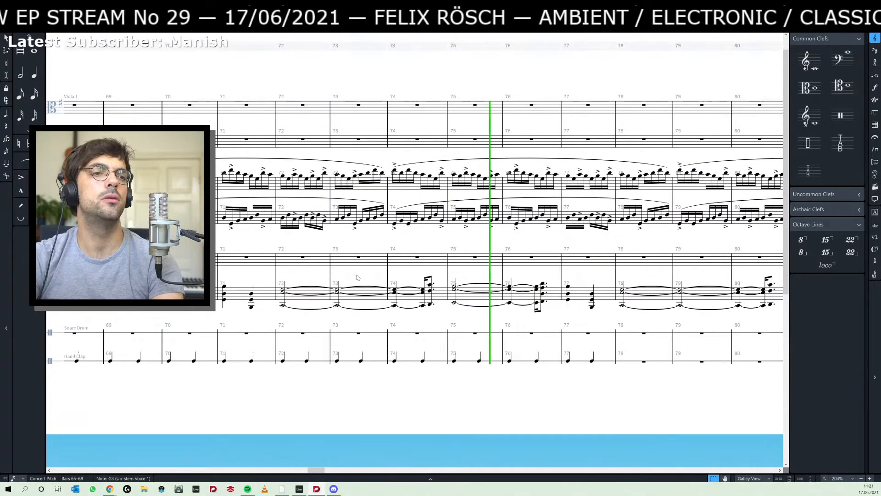
{"action": "key", "text": "space"}
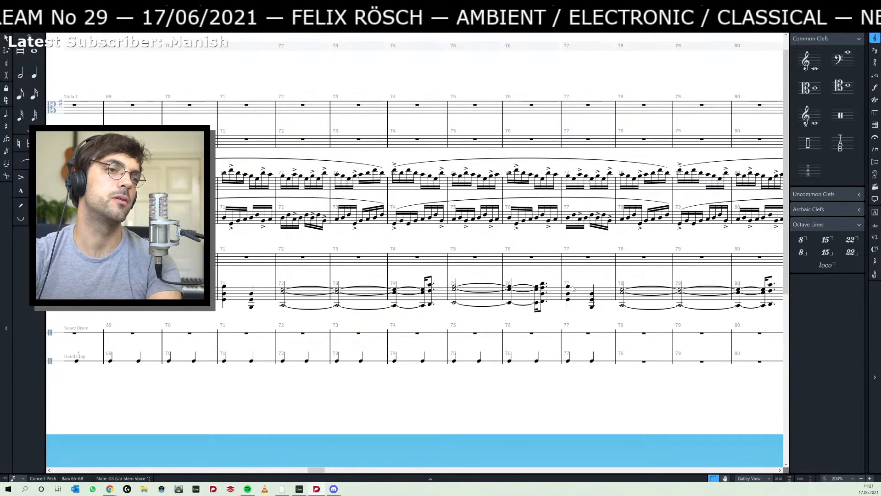
{"action": "key", "text": "alt+Tab"}
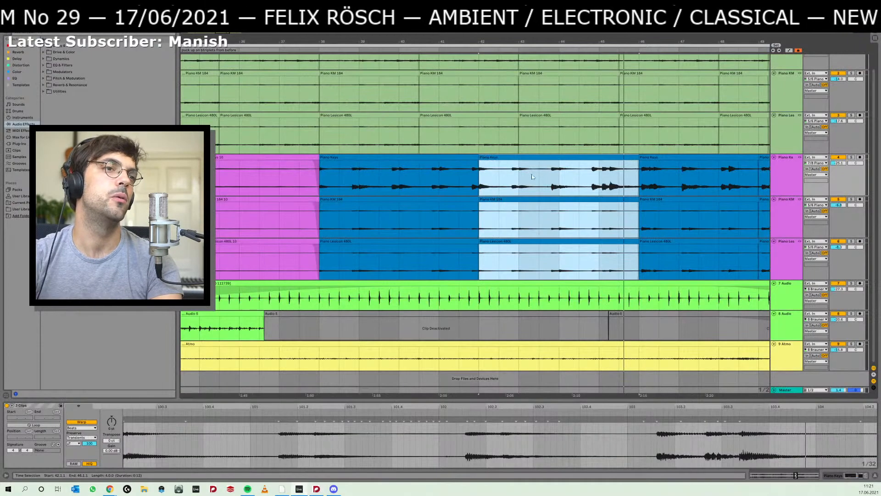
{"action": "key", "text": "space"}
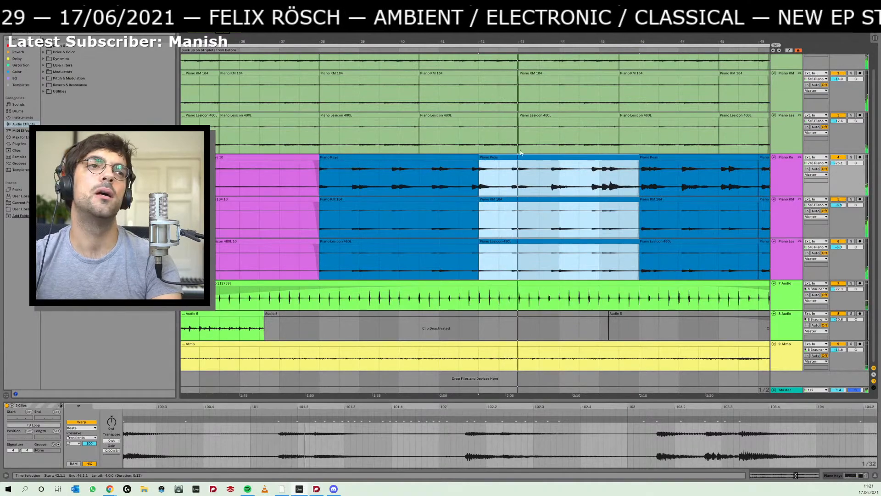
{"action": "key", "text": "alt+Tab"}
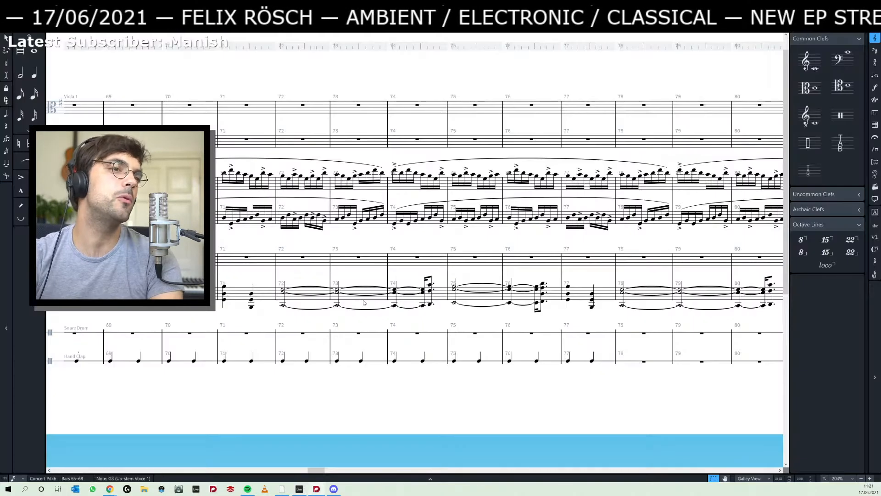
- Add rehearsal mark E at the barline starting bar 72 and clear the selection
{"action": "left_click_drag", "start_coordinate": [314, 274], "coordinate": [388, 270]}
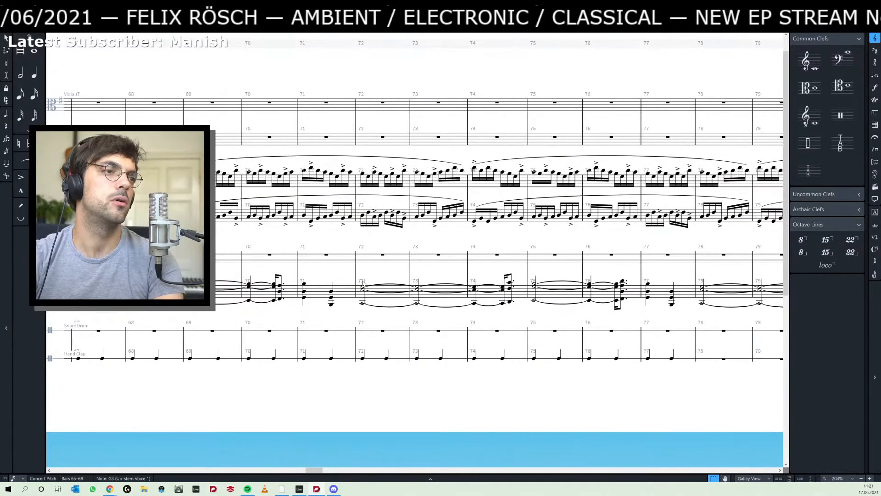
{"action": "left_click", "coordinate": [365, 287]}
{"action": "left_click", "coordinate": [370, 269]}
{"action": "left_click", "coordinate": [356, 275]}
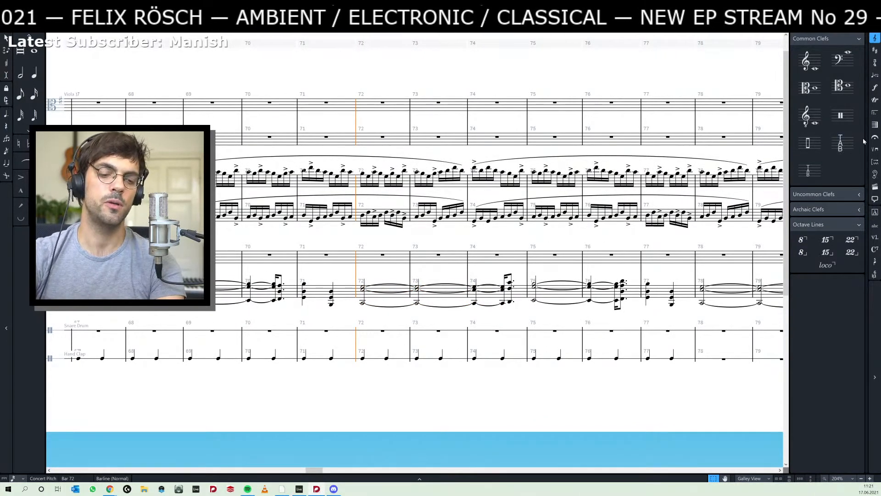
{"action": "key", "text": "shift+a"}
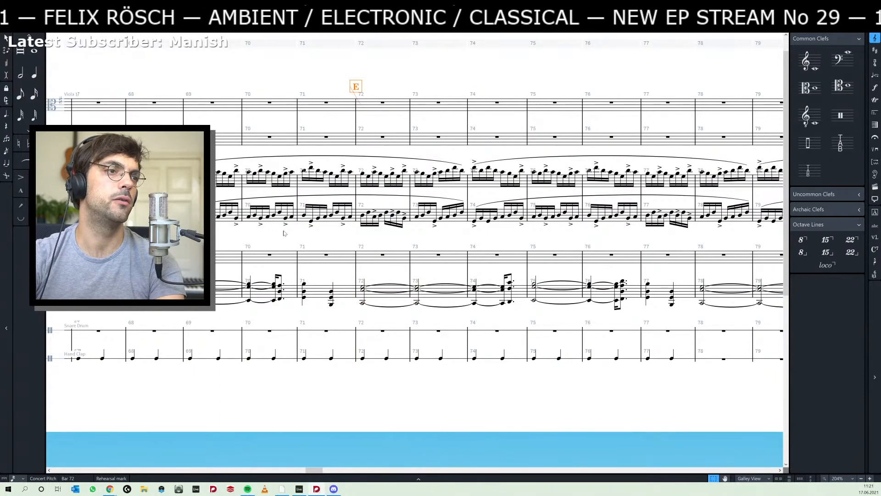
{"action": "scroll", "coordinate": [258, 233], "scroll_direction": "left", "scroll_amount": 5}
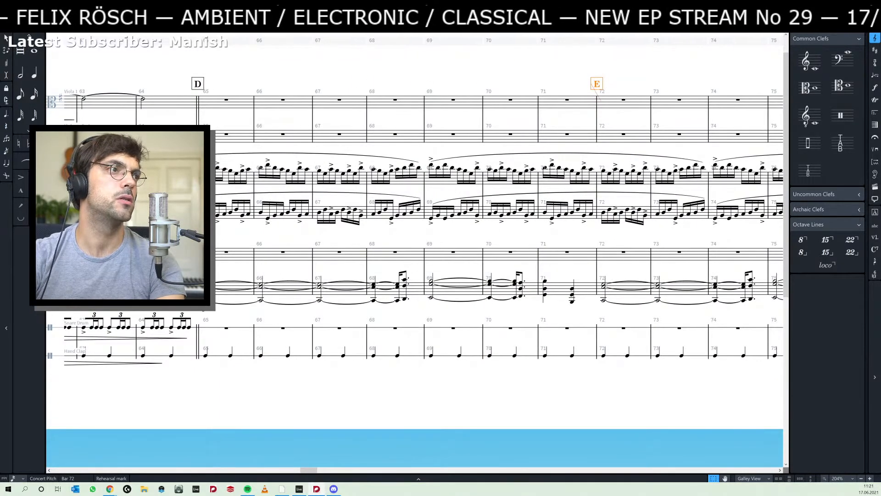
{"action": "key", "text": "Escape"}
- Add rehearsal mark F at the barline starting bar 78
{"action": "scroll", "coordinate": [404, 237], "scroll_direction": "right", "scroll_amount": 6}
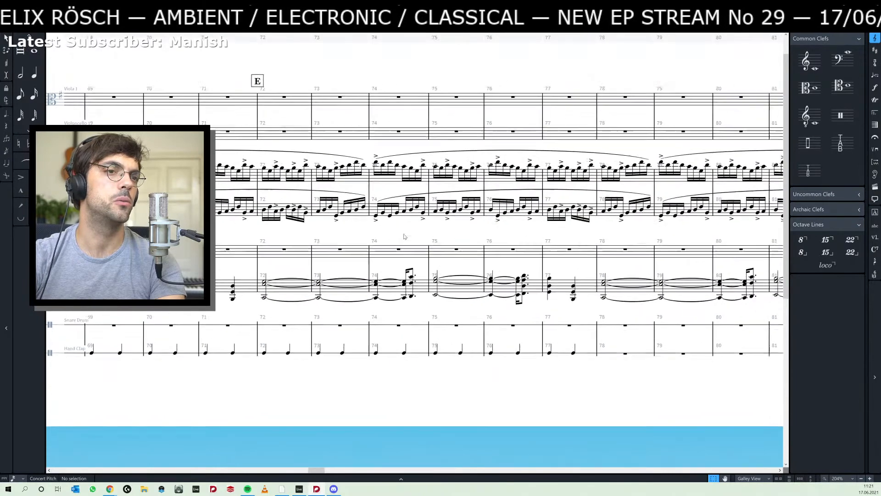
{"action": "left_click", "coordinate": [597, 268]}
{"action": "key", "text": "shift+a"}
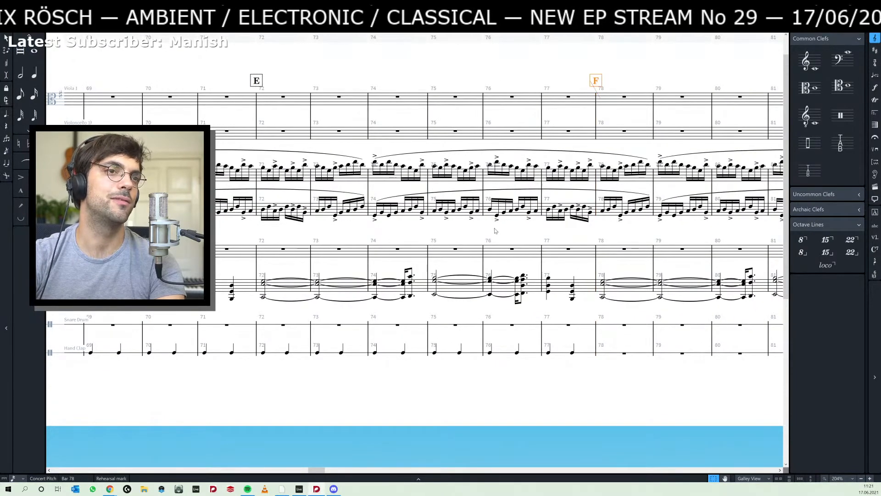
- Play the score from the piano's C2–E3–G3 chord at rehearsal mark E to about bar 76
{"action": "left_click_drag", "start_coordinate": [437, 235], "coordinate": [466, 239]}
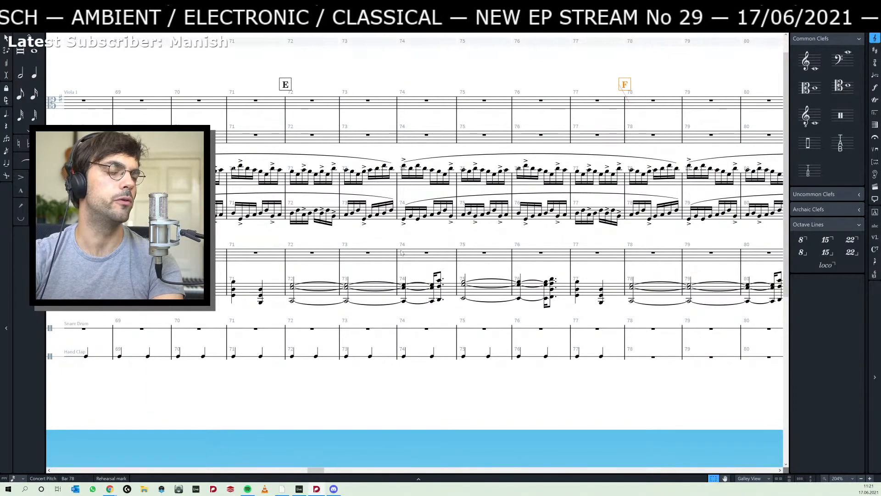
{"action": "left_click", "coordinate": [294, 297]}
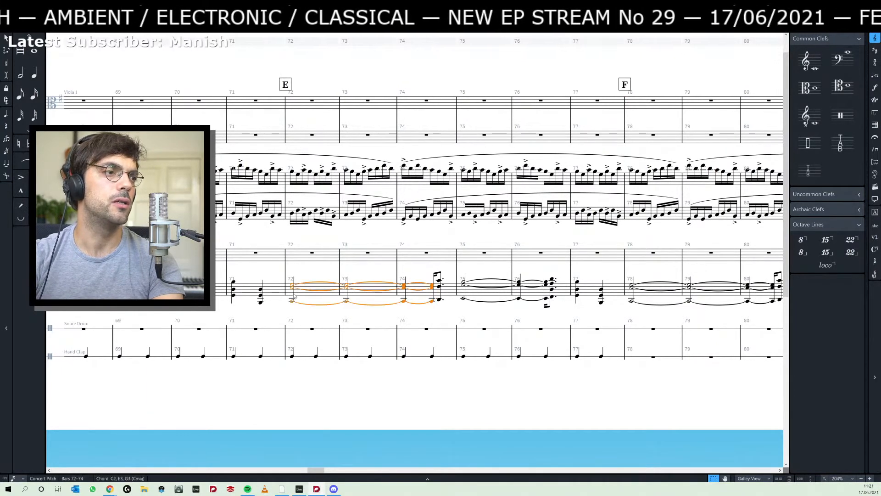
{"action": "key", "text": "space"}
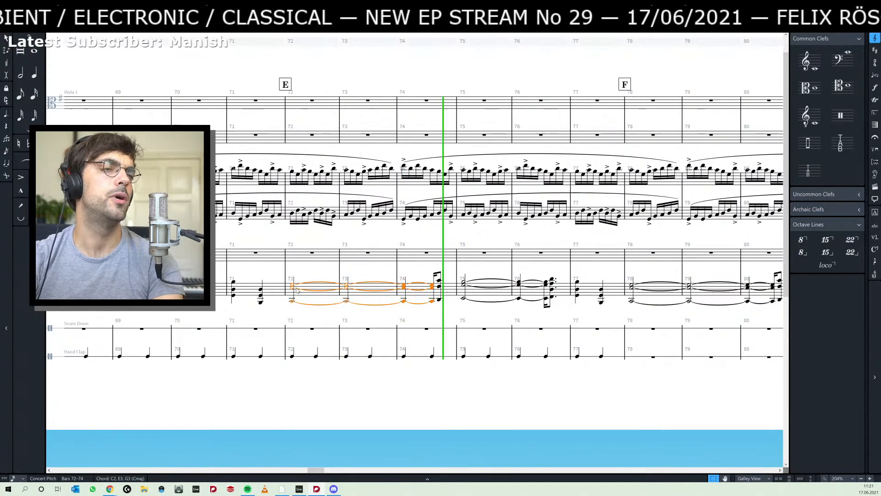
{"action": "left_click", "coordinate": [559, 244]}
{"action": "key", "text": "space"}
- Switch to Ableton Live, play the selected piano clips from bar 42 against the chords between marks E and F, and return to Dorico
{"action": "key", "text": "alt+Tab"}
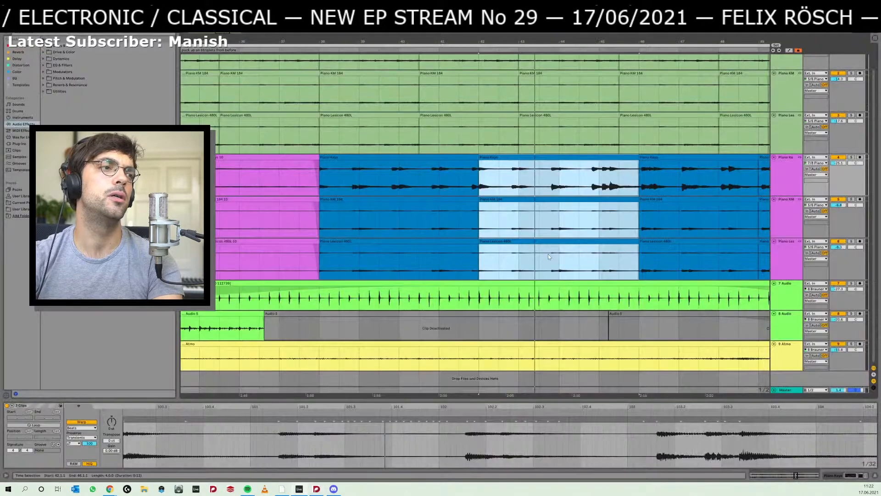
{"action": "left_click", "coordinate": [522, 241]}
{"action": "key", "text": "space"}
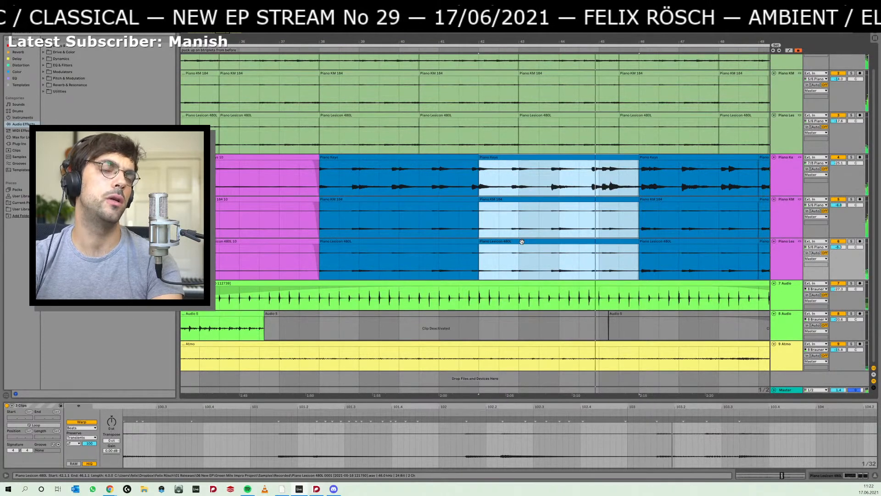
{"action": "key", "text": "space"}
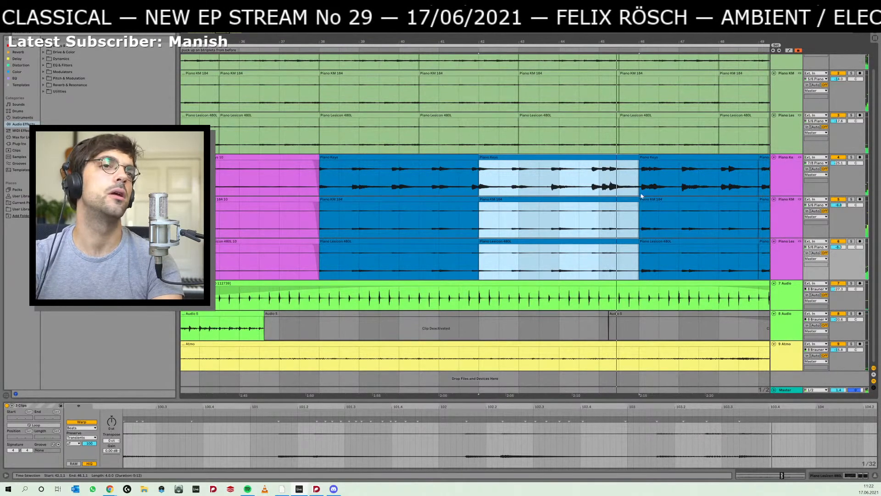
{"action": "key", "text": "alt+Tab"}
{"action": "mouse_move", "coordinate": [549, 240]}
{"action": "left_mouse_down"}
{"action": "mouse_move", "coordinate": [524, 242]}
{"action": "mouse_move", "coordinate": [543, 240]}
{"action": "left_mouse_up"}
{"action": "key", "text": "alt+Tab"}
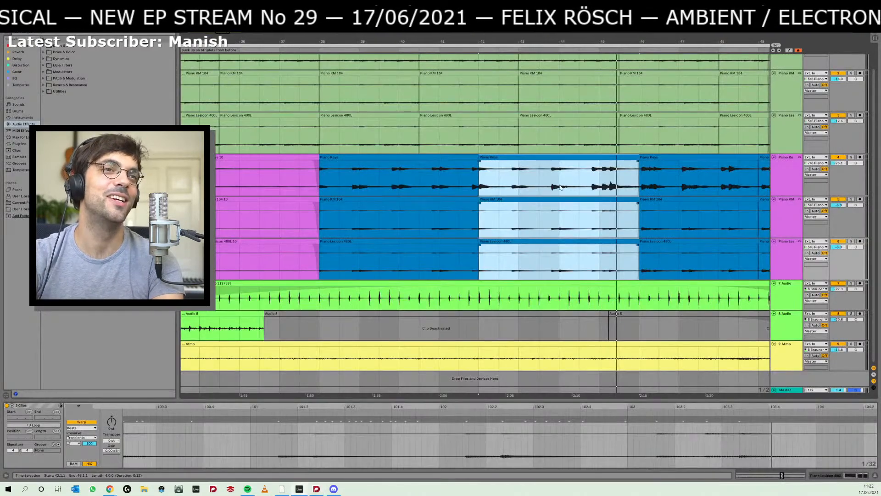
{"action": "key", "text": "alt+Tab"}
{"action": "key", "text": "alt+Tab"}
{"action": "key", "text": "space"}
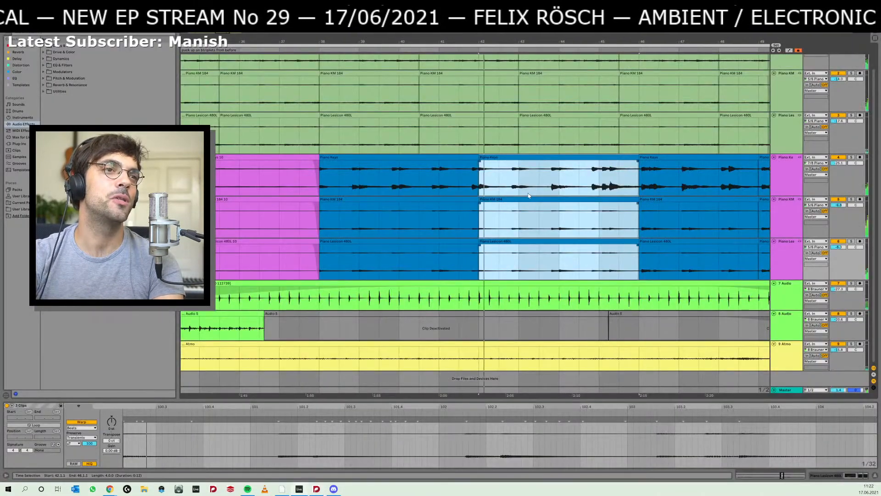
{"action": "key", "text": "alt+Tab"}
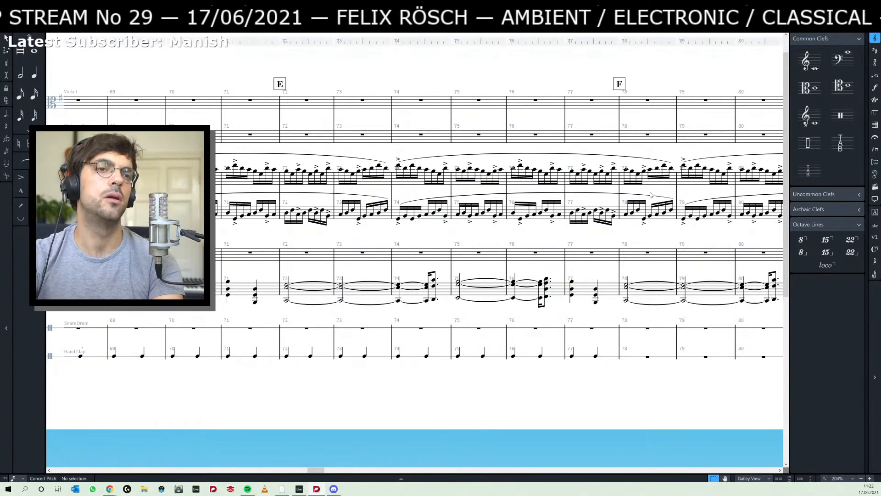
{"action": "key", "text": "alt+Tab"}
{"action": "key", "text": "alt+Tab"}
- With Insert mode on, repeat the B1–G2–D3 chord of bar 77 six times through bar 80, and turn Insert mode off
{"action": "left_click_drag", "start_coordinate": [570, 274], "coordinate": [376, 297]}
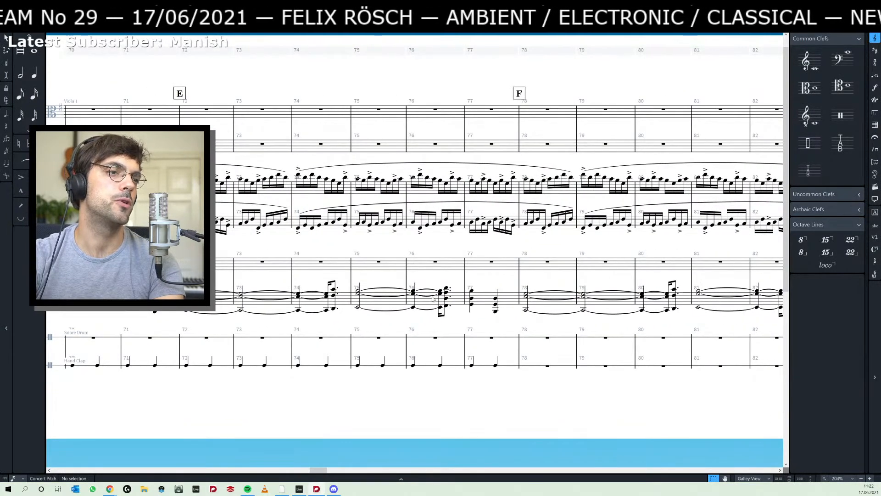
{"action": "left_click", "coordinate": [470, 307]}
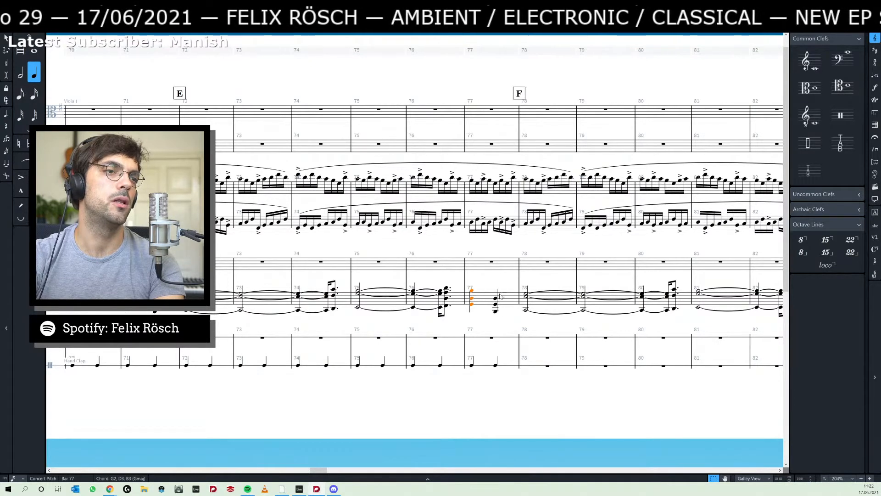
{"action": "left_click", "coordinate": [519, 281]}
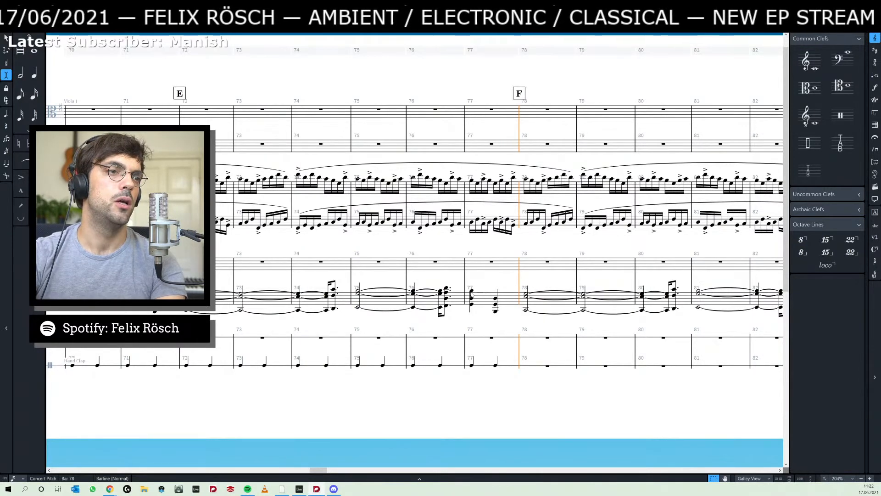
{"action": "left_click", "coordinate": [498, 294]}
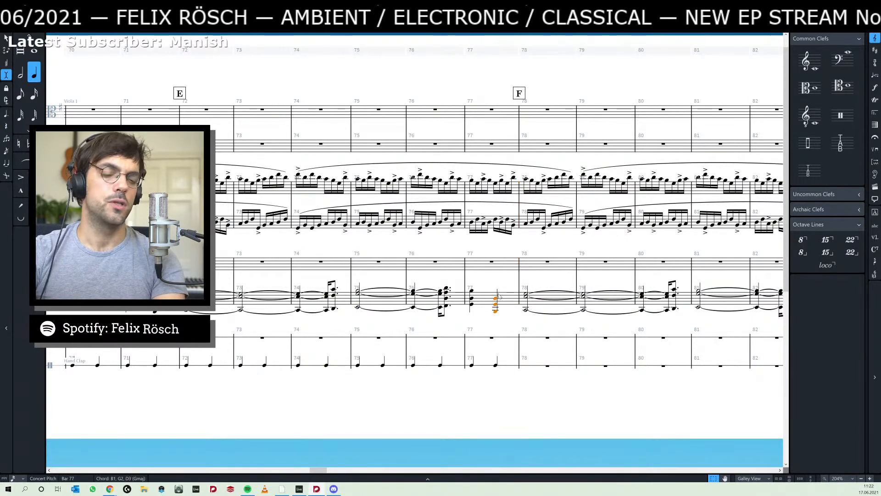
{"action": "key", "text": "r"}
{"action": "key", "text": "r"}
{"action": "key", "text": "r"}
{"action": "key", "text": "r"}
{"action": "key", "text": "r"}
{"action": "key", "text": "r"}
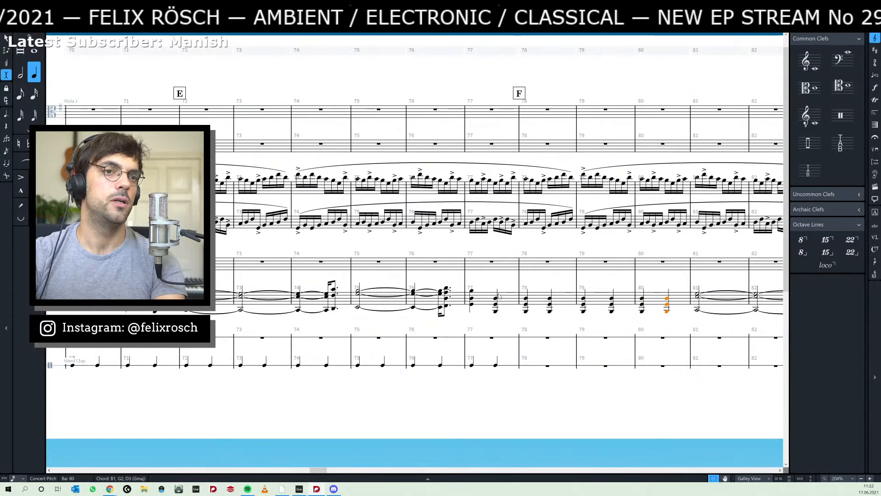
{"action": "key", "text": "Escape"}
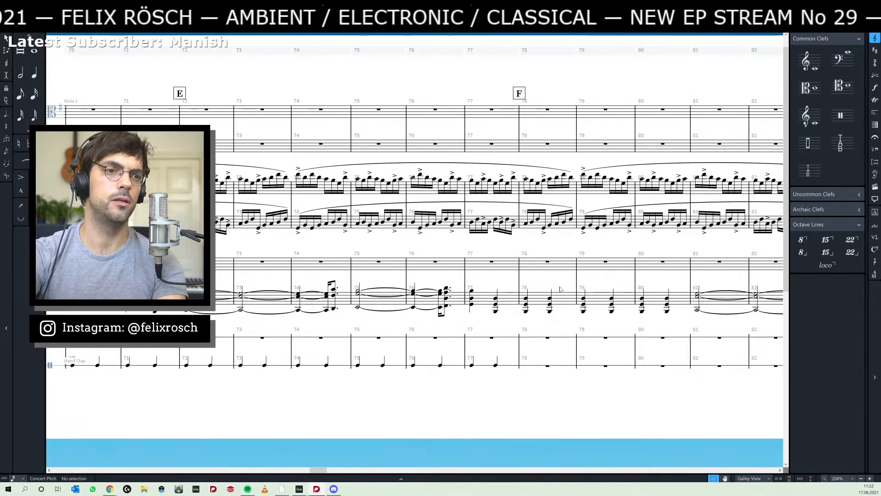
- Delete the repeated chords in bars 78, 79 and on beat one of bar 80, keeping the one on beat two
{"action": "left_click", "coordinate": [665, 303]}
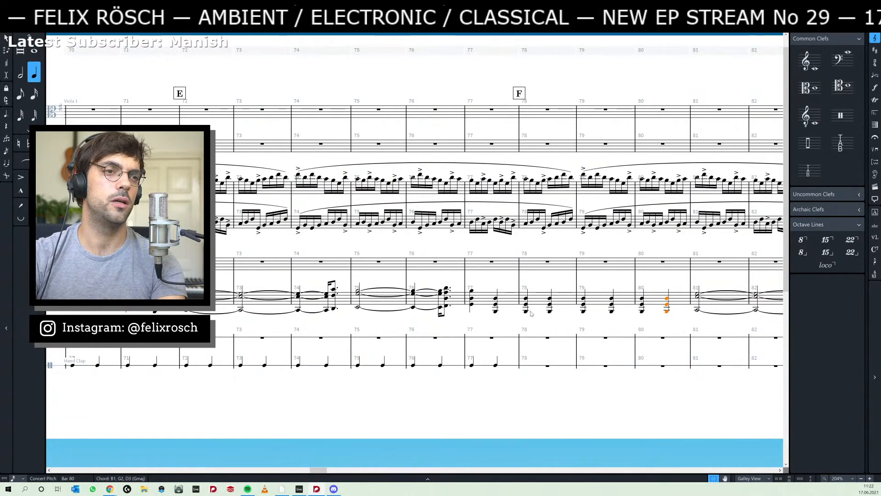
{"action": "left_click", "coordinate": [526, 313], "text": "shift"}
{"action": "key", "text": "Delete"}
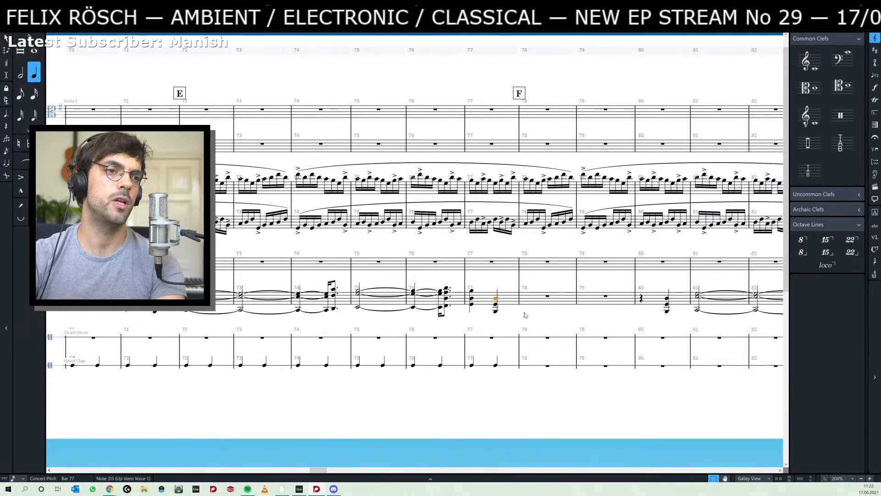
{"action": "key", "text": "Escape"}
- Shift the B1–G2–D3 chord of bar 77 right until it starts a sixteenth after the downbeat of bar 79
{"action": "left_click", "coordinate": [497, 303]}
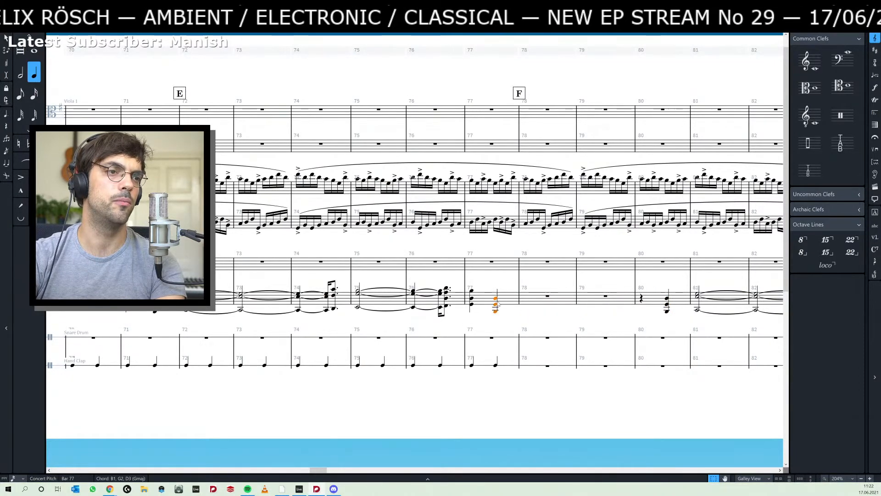
{"action": "key", "text": "alt+Right"}
{"action": "key", "text": "alt+Right"}
{"action": "key", "text": "alt+Right"}
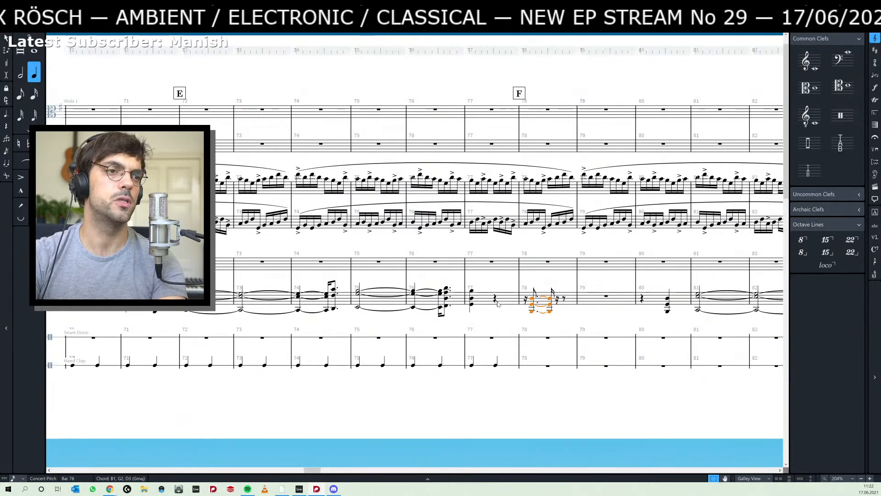
{"action": "key", "text": "alt+Right"}
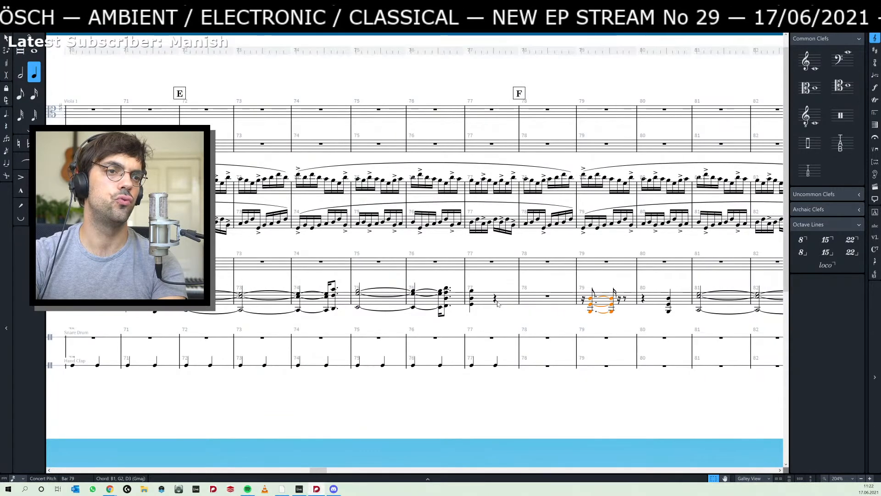
- Switch to Ableton Live, play the piano clips from 44.3.1 and again from 44.1.1, and return to Dorico
{"action": "key", "text": "alt+Tab"}
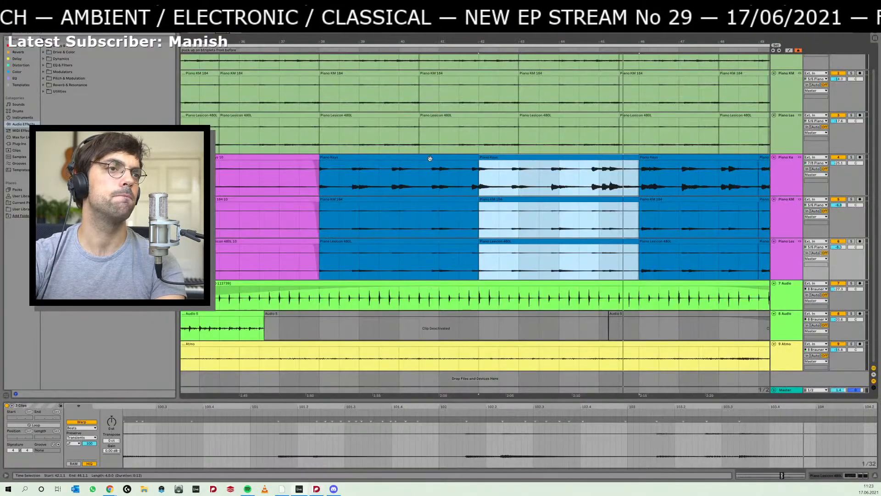
{"action": "left_click", "coordinate": [577, 178]}
{"action": "key", "text": "space"}
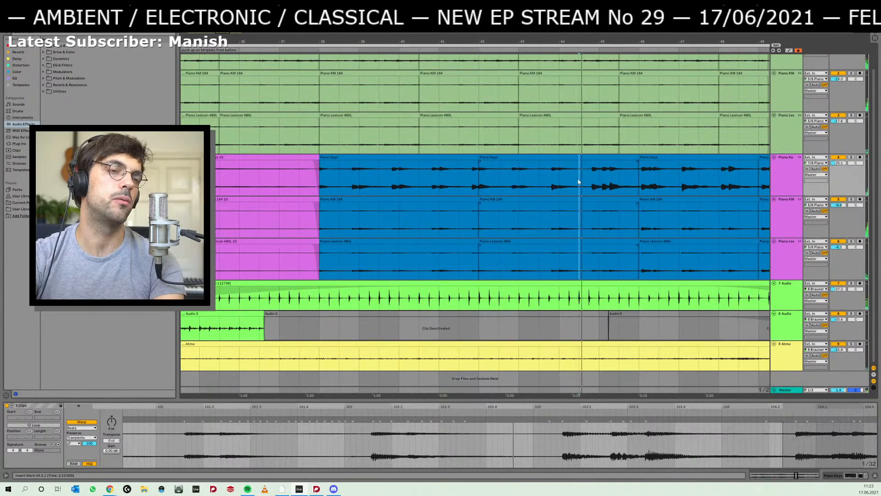
{"action": "key", "text": "space"}
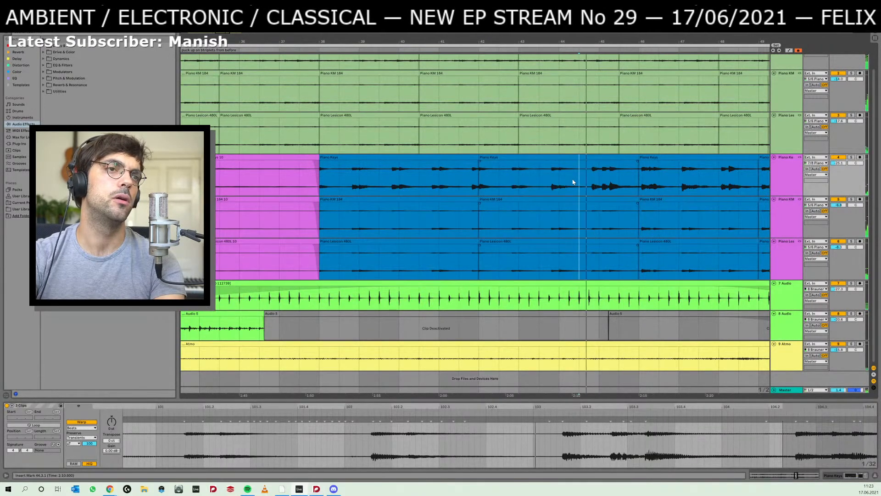
{"action": "left_click", "coordinate": [552, 182]}
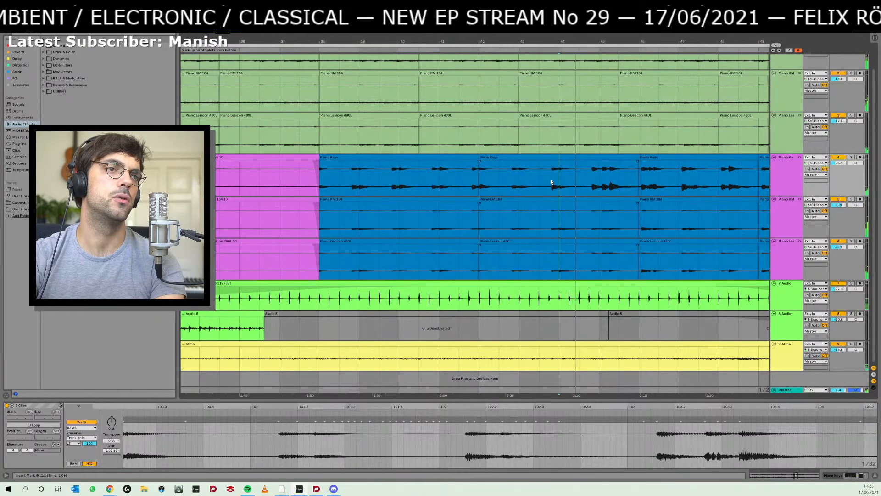
{"action": "key", "text": "alt+Tab"}
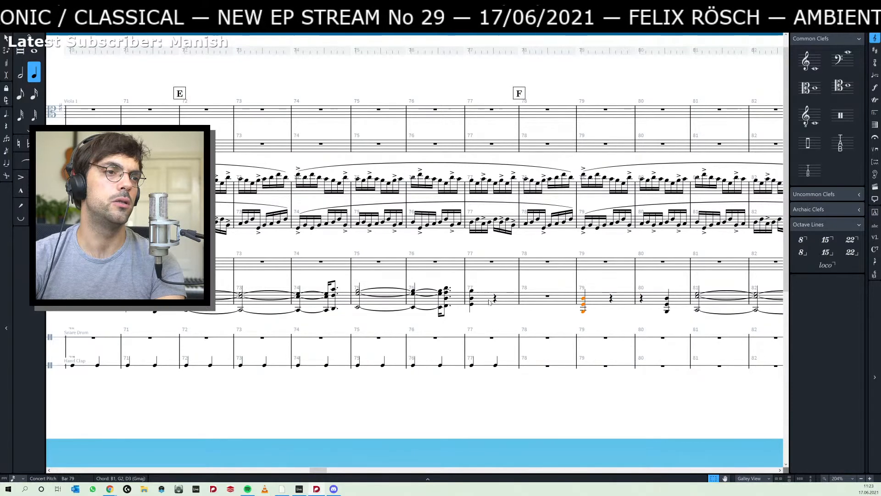
- Shift the B1–G2–D3 chord of bar 79 left until it starts a sixteenth after beat two of bar 78
{"action": "left_click", "coordinate": [548, 296]}
{"action": "left_click", "coordinate": [585, 296]}
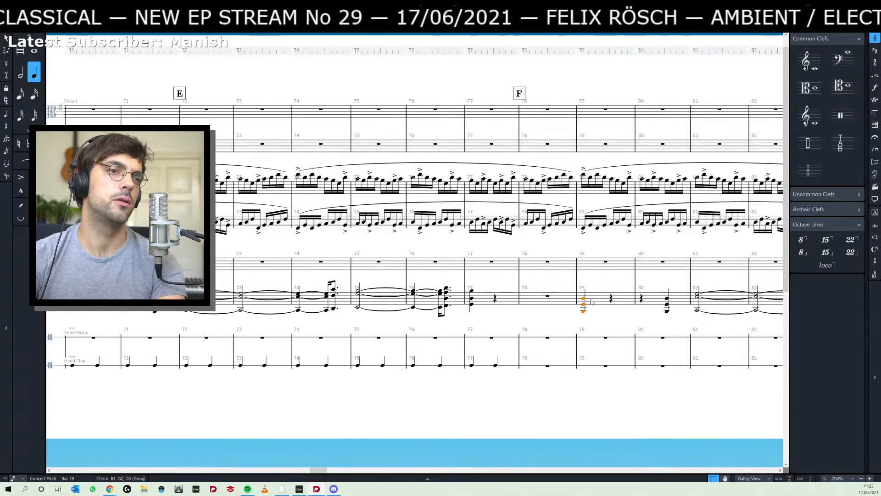
{"action": "key", "text": "alt+Left"}
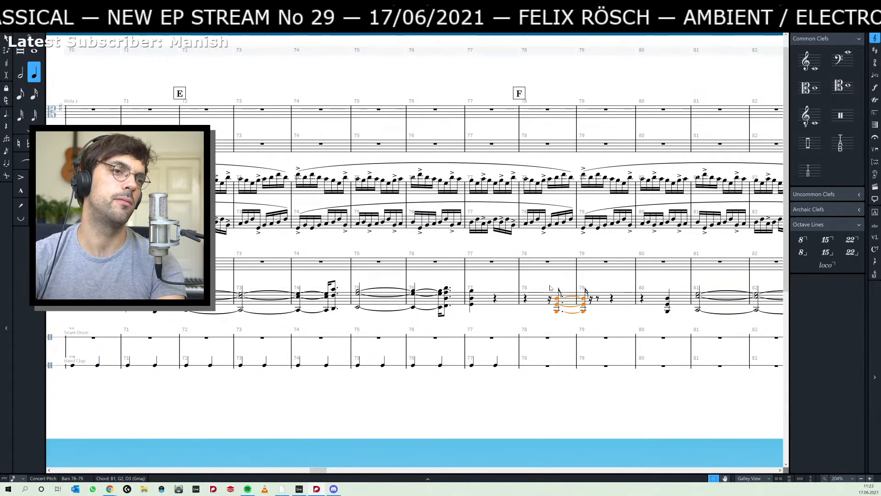
- Lengthen the G2–D3–B3 chord of bar 77 until it lasts right up to the next chord in bar 78
{"action": "left_click", "coordinate": [471, 308]}
{"action": "key", "text": "alt+shift+Right"}
{"action": "key", "text": "alt+shift+Right"}
{"action": "key", "text": "alt+shift+Right"}
{"action": "key", "text": "alt+shift+Right"}
{"action": "key", "text": "alt+shift+Right"}
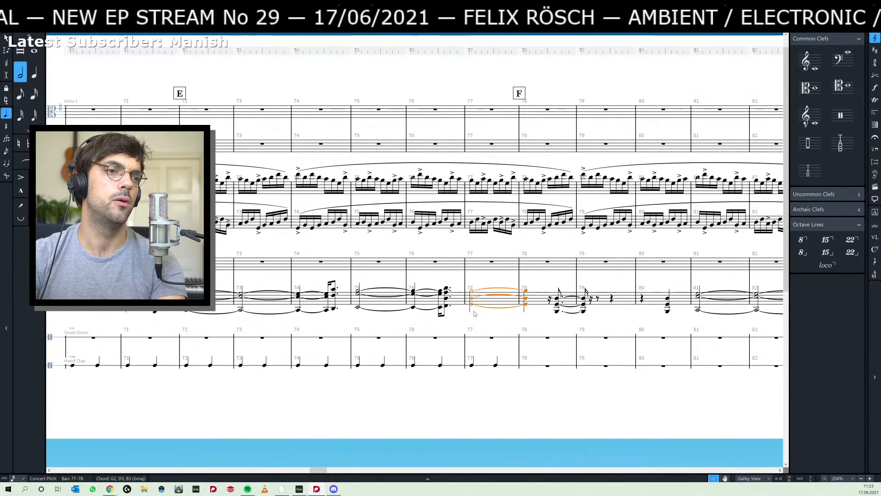
{"action": "key", "text": "alt+shift+Right"}
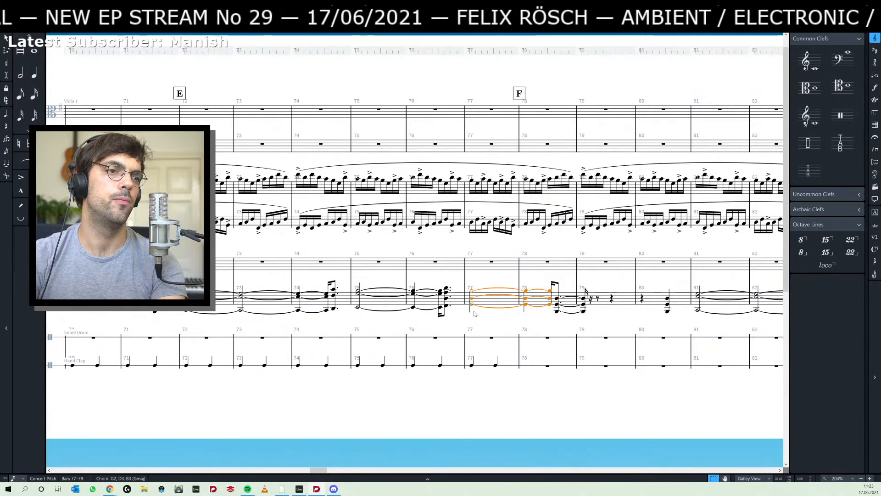
- Repeat the B1–G2–D3 chord of bar 78 directly after itself, a sixteenth after the downbeat of bar 79, and clear the selection
{"action": "left_click", "coordinate": [558, 301]}
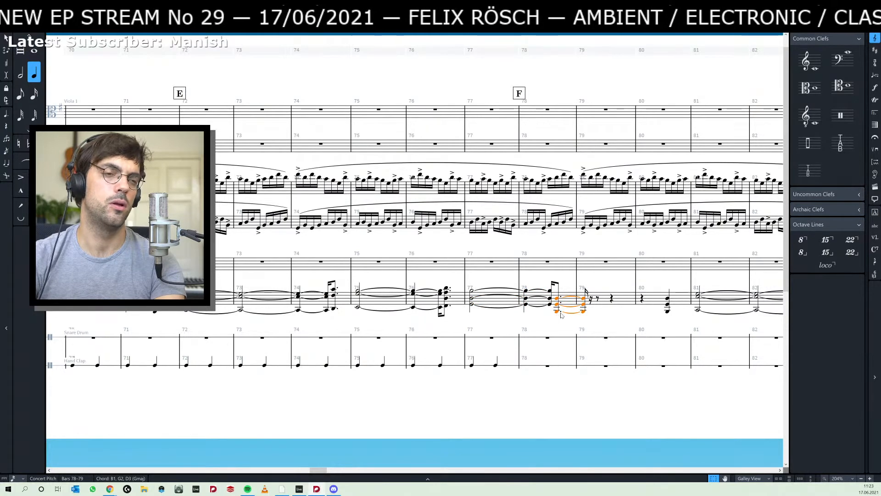
{"action": "key", "text": "alt+shift+Right"}
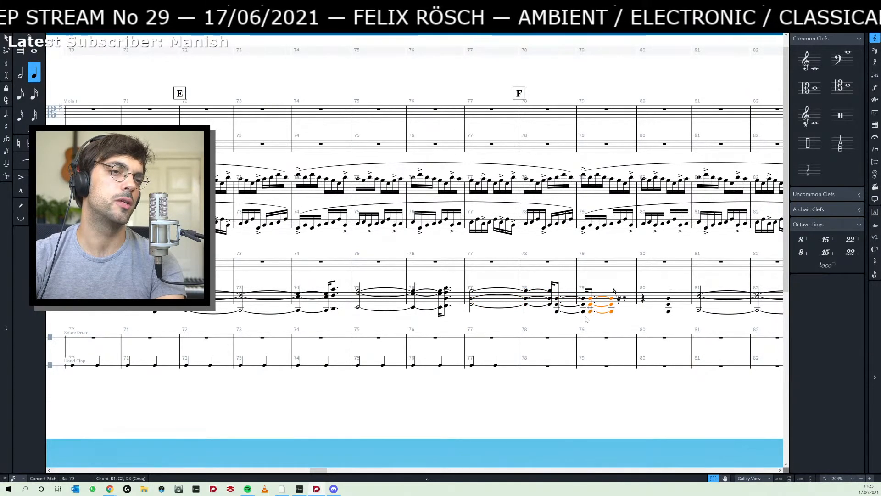
{"action": "scroll", "coordinate": [594, 322], "scroll_direction": "up", "scroll_amount": 5}
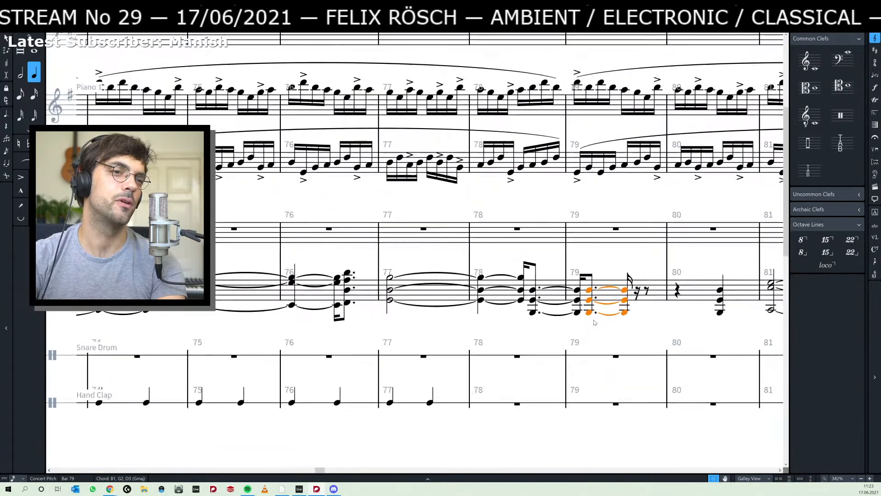
{"action": "key", "text": "Escape"}
- Switch to Ableton Live, play the piano clips from 44.3.1 to check the repeated chord, and return to Dorico
{"action": "key", "text": "alt+Tab"}
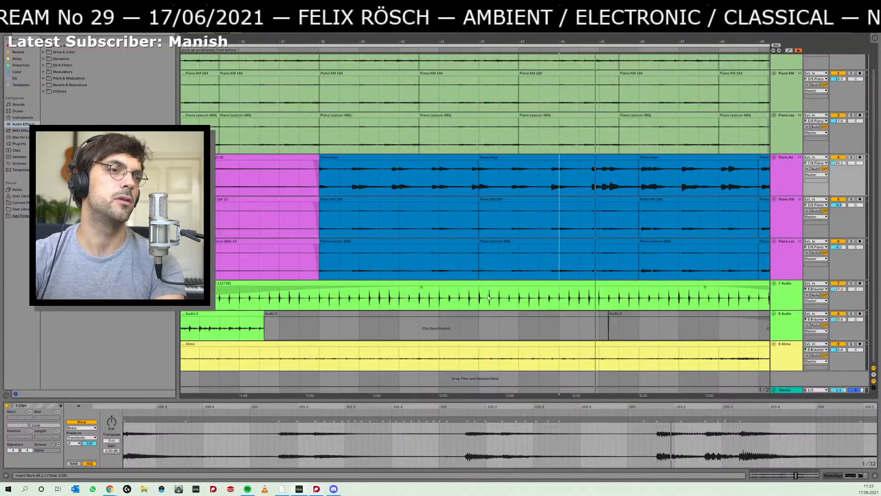
{"action": "left_click", "coordinate": [579, 186]}
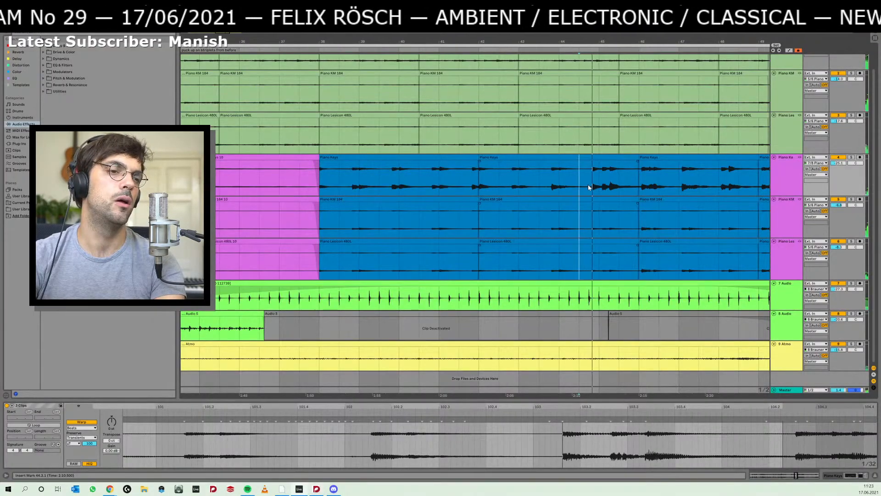
{"action": "key", "text": "alt+Tab"}
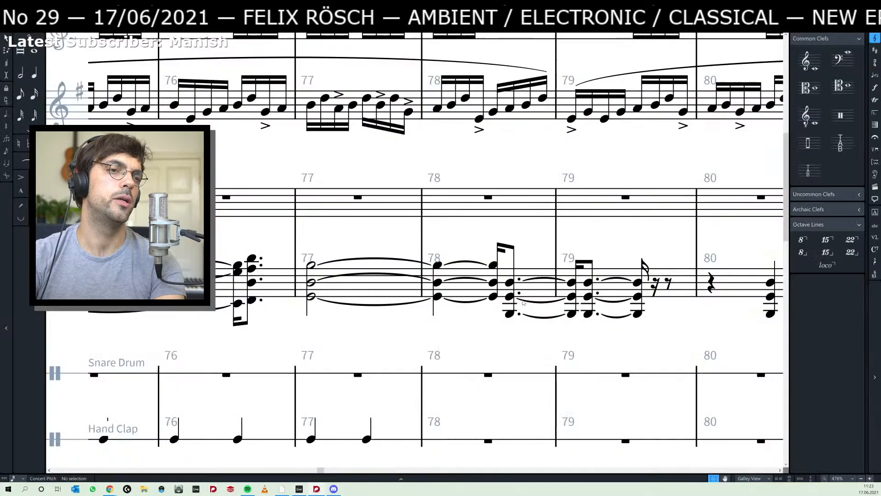
- Lower the bottom note of the second chord in bar 79 to G1 and select the lowest note of the held bar 77 chord
{"action": "left_click", "coordinate": [511, 314]}
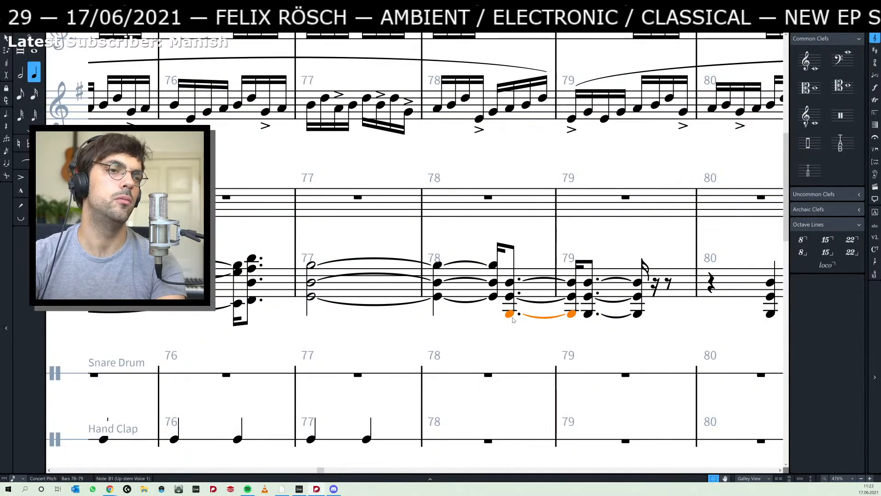
{"action": "left_click", "coordinate": [589, 316]}
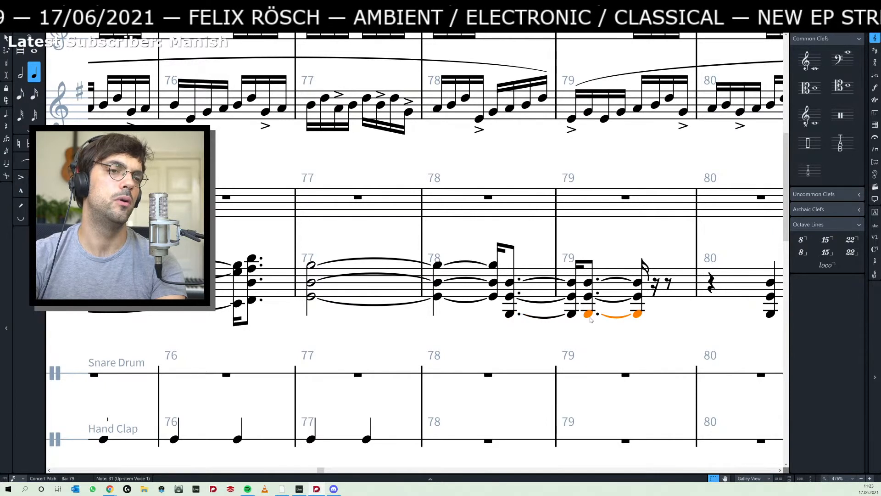
{"action": "key", "text": "alt+Down"}
{"action": "key", "text": "alt+Down"}
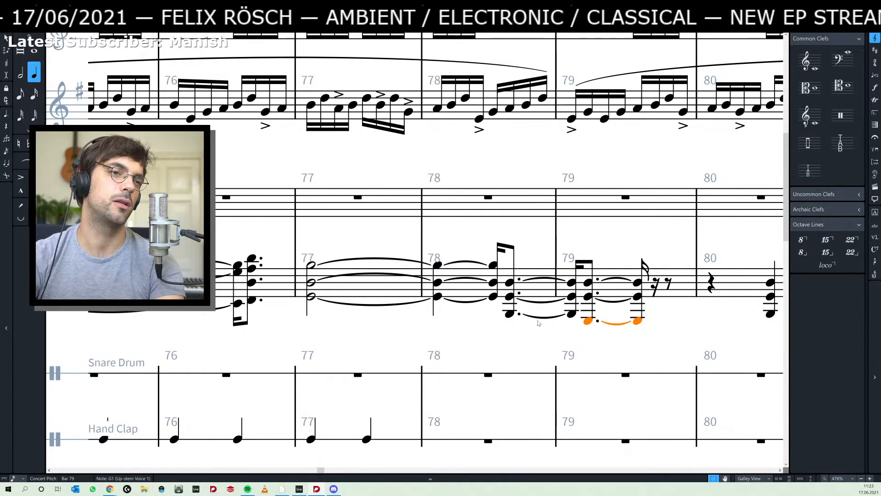
{"action": "left_click", "coordinate": [437, 297]}
- Switch to Ableton Live, listen to the piano clips from 44.3.1 and from 45.1.1, and return to Dorico
{"action": "key", "text": "alt+Tab"}
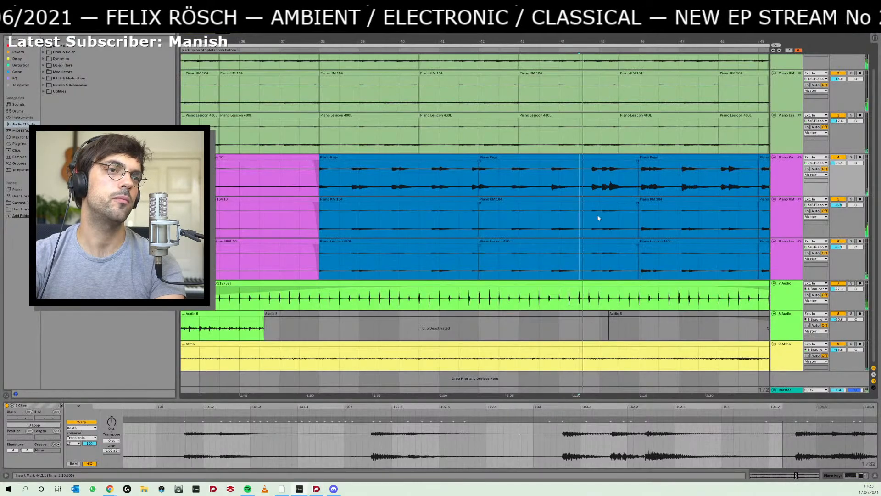
{"action": "key", "text": "space"}
{"action": "key", "text": "space"}
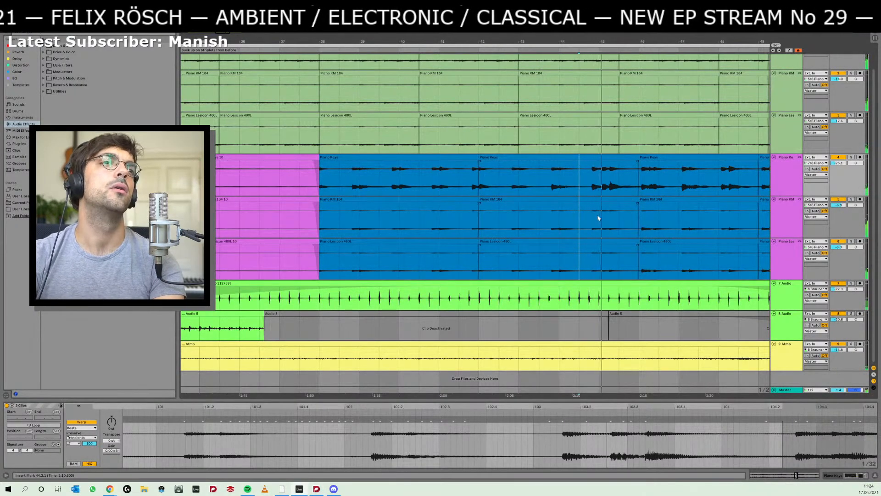
{"action": "key", "text": "space"}
{"action": "key", "text": "space"}
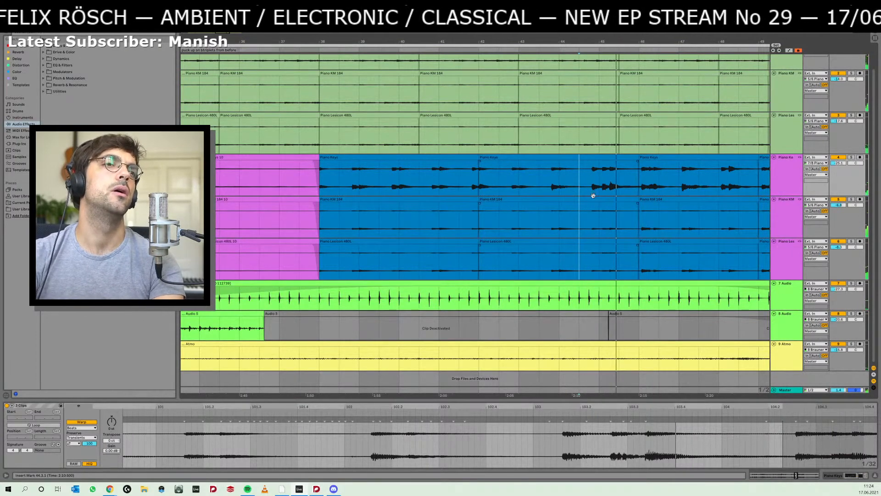
{"action": "left_click", "coordinate": [599, 193]}
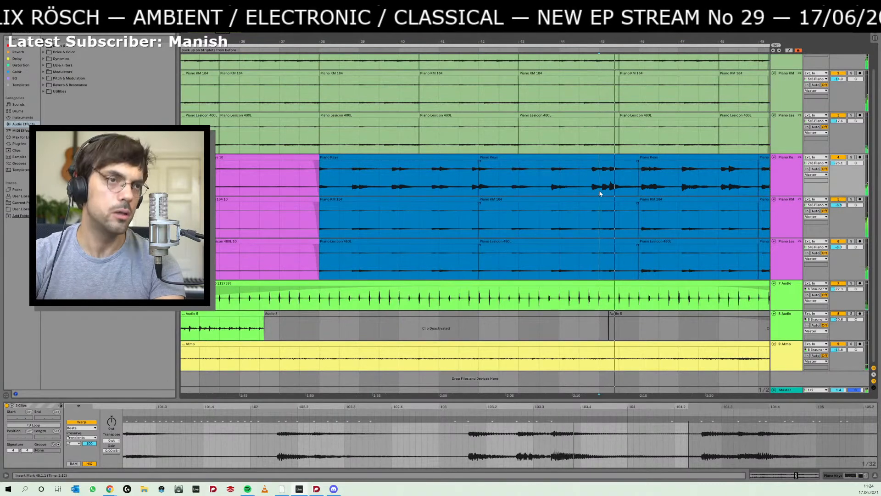
{"action": "key", "text": "alt+Tab"}
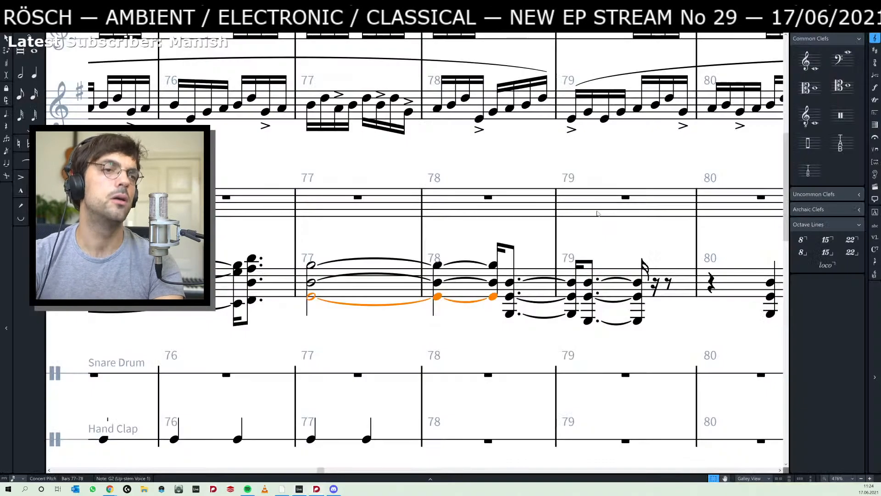
- Raise the bottom note of the second chord in bar 79 back to B1
{"action": "left_click_drag", "start_coordinate": [660, 250], "coordinate": [556, 263]}
{"action": "left_click", "coordinate": [485, 335]}
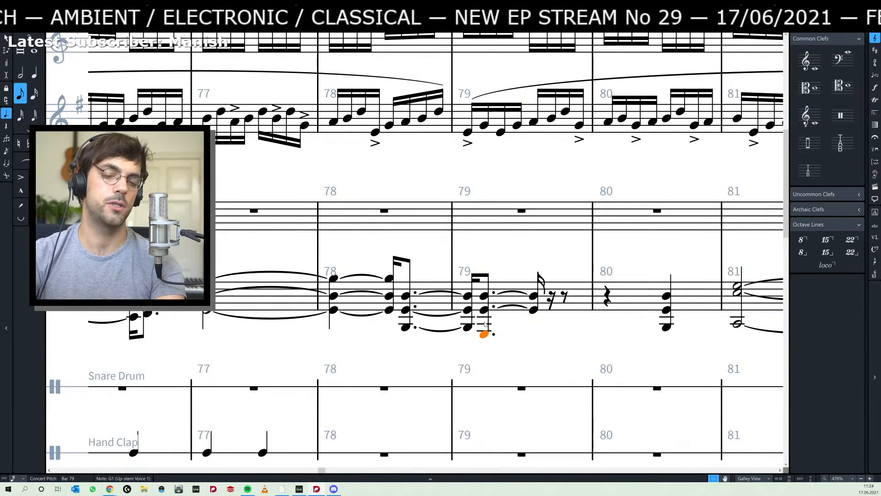
{"action": "left_click", "coordinate": [489, 323]}
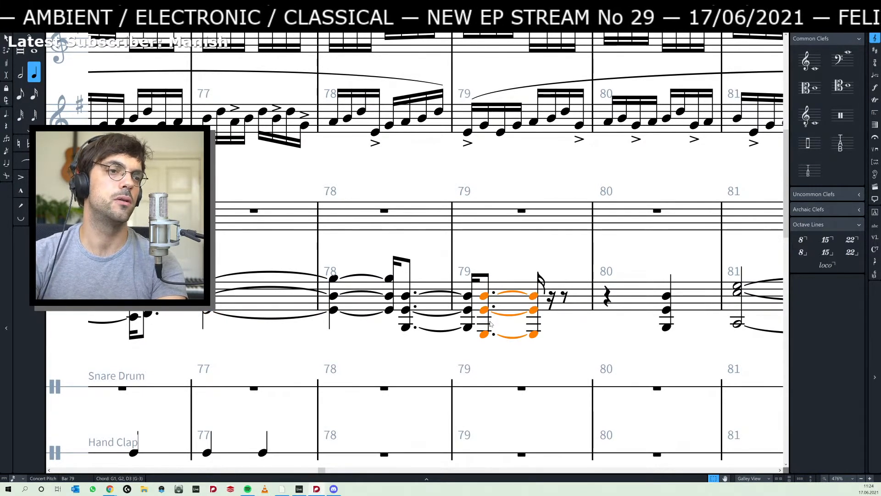
{"action": "left_click", "coordinate": [487, 342]}
{"action": "left_click", "coordinate": [485, 335]}
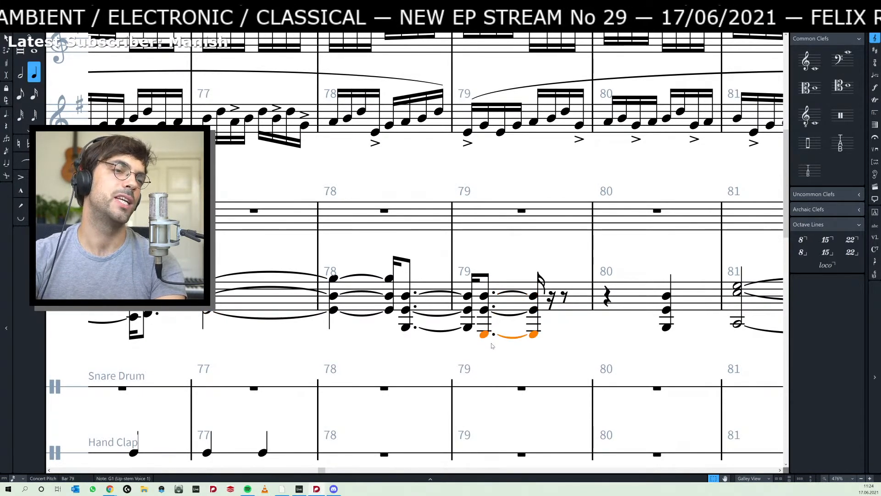
{"action": "key", "text": "alt+Up"}
{"action": "key", "text": "alt+Up"}
- Shorten the second B1–G2–D3 chord of bar 79 to a dotted eighth and delete the chord on beat two of bar 80
{"action": "left_click", "coordinate": [489, 323]}
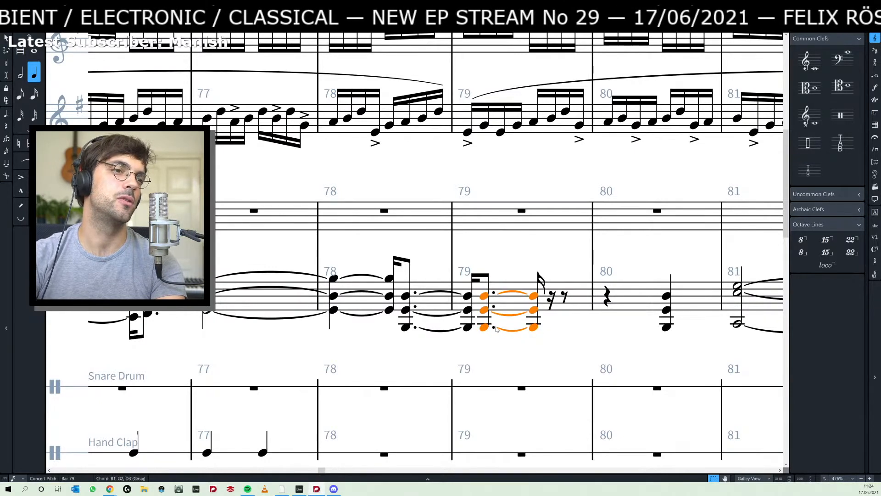
{"action": "key", "text": "4"}
{"action": "scroll", "coordinate": [529, 316], "scroll_direction": "right", "scroll_amount": 3}
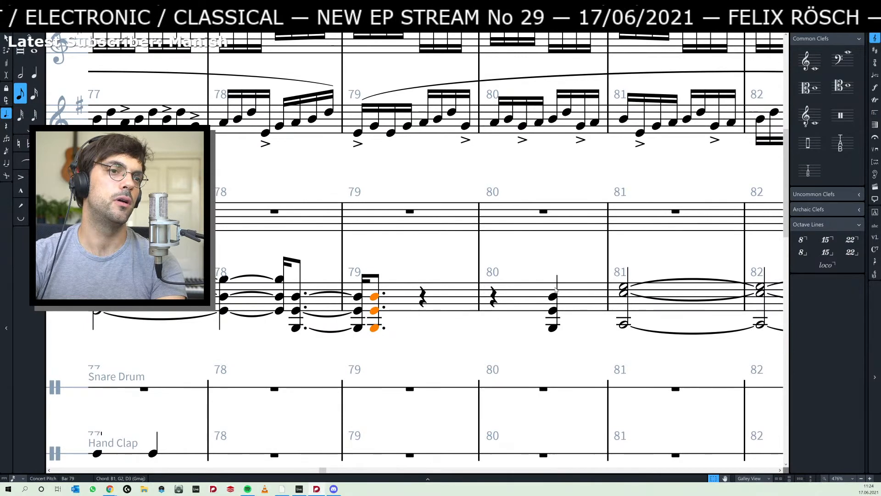
{"action": "left_click", "coordinate": [556, 289]}
{"action": "key", "text": "Delete"}
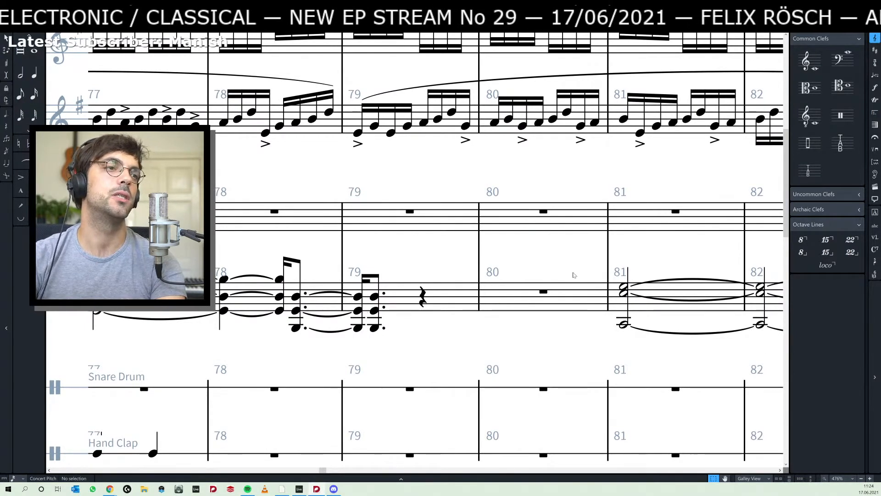
- With Insert mode on, shift the held C2–E3–G3 chord of bar 81 left until it starts a sixteenth after beat two of bar 79
{"action": "left_click", "coordinate": [624, 281]}
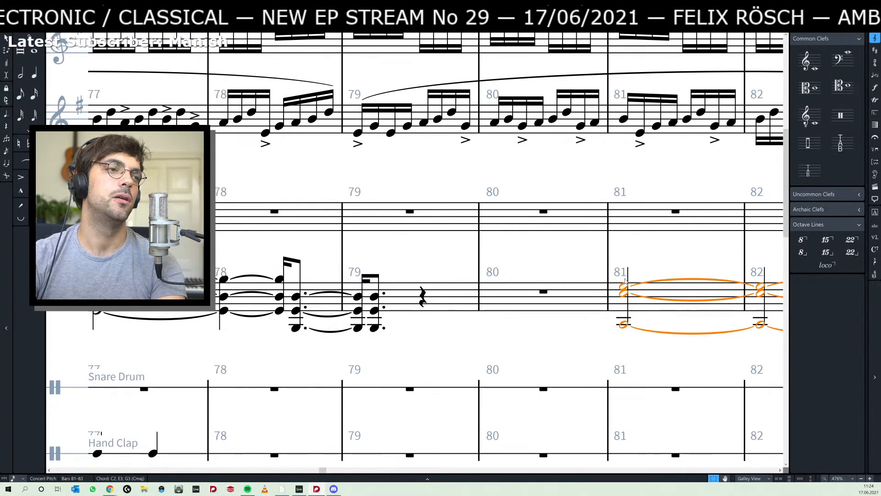
{"action": "scroll", "coordinate": [494, 252], "scroll_direction": "left", "scroll_amount": 5}
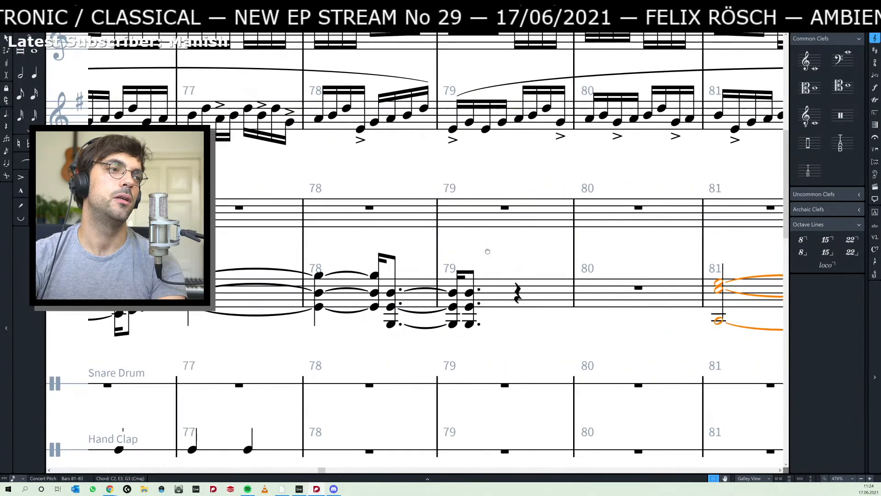
{"action": "left_click_drag", "start_coordinate": [494, 251], "coordinate": [448, 254]}
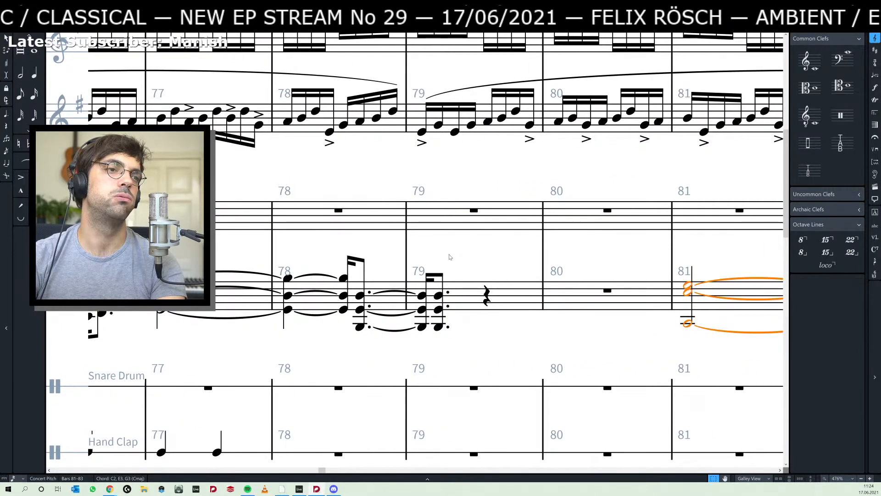
{"action": "key", "text": "i"}
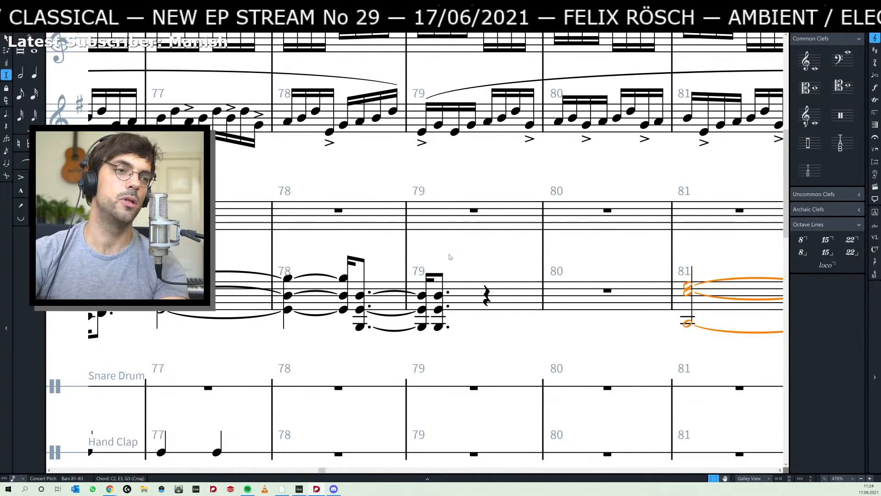
{"action": "key", "text": "alt+Left"}
{"action": "key", "text": "alt+Left"}
{"action": "key", "text": "alt+Left"}
{"action": "key", "text": "alt+Left"}
{"action": "key", "text": "alt+Left"}
{"action": "key", "text": "alt+Left"}
{"action": "key", "text": "alt+Left"}
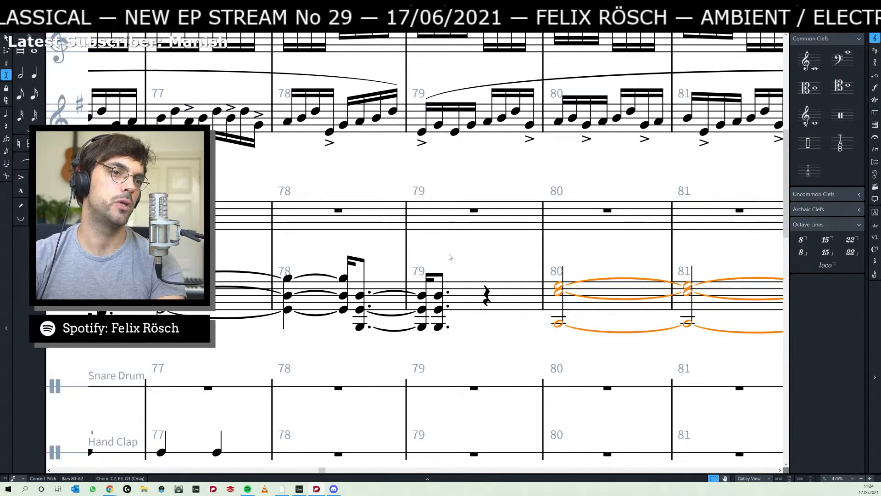
- Move the held C2–E3–G3 chord one more sixteenth earlier so it starts on beat two of bar 79
{"action": "key", "text": "alt+Left"}
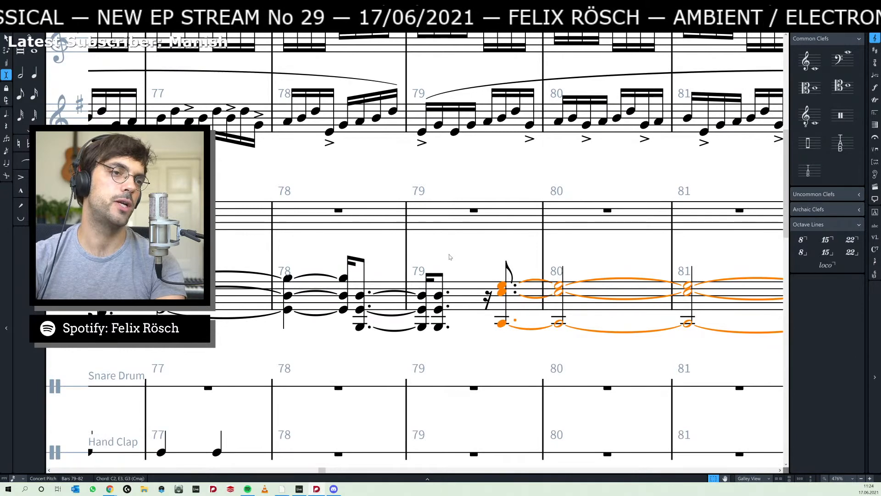
{"action": "key", "text": "alt+Left"}
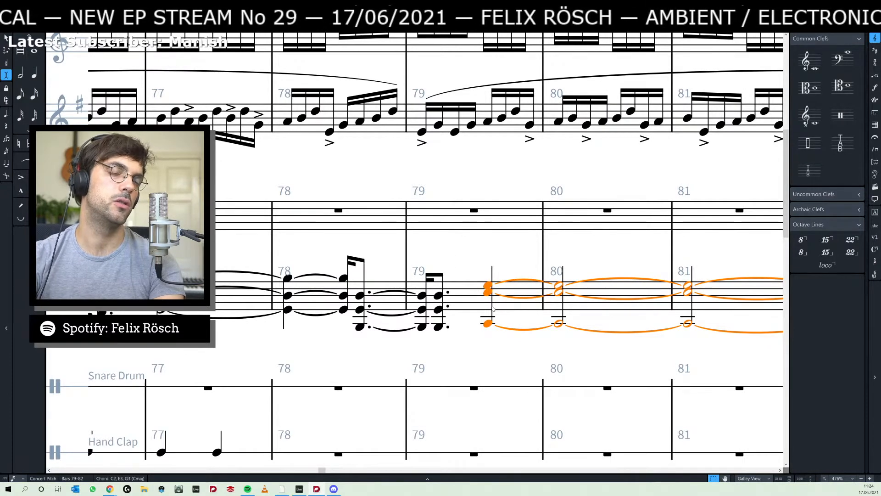
{"action": "scroll", "coordinate": [505, 257], "scroll_direction": "down", "scroll_amount": 6}
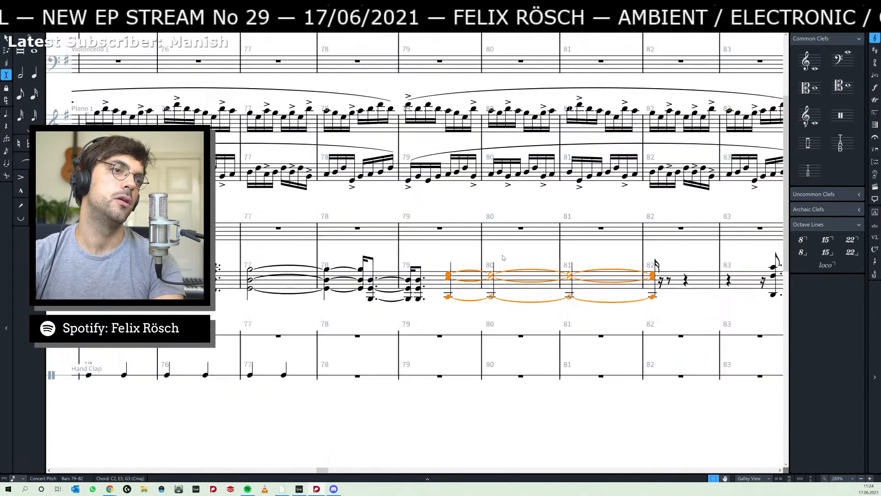
{"action": "scroll", "coordinate": [502, 258], "scroll_direction": "up", "scroll_amount": 4}
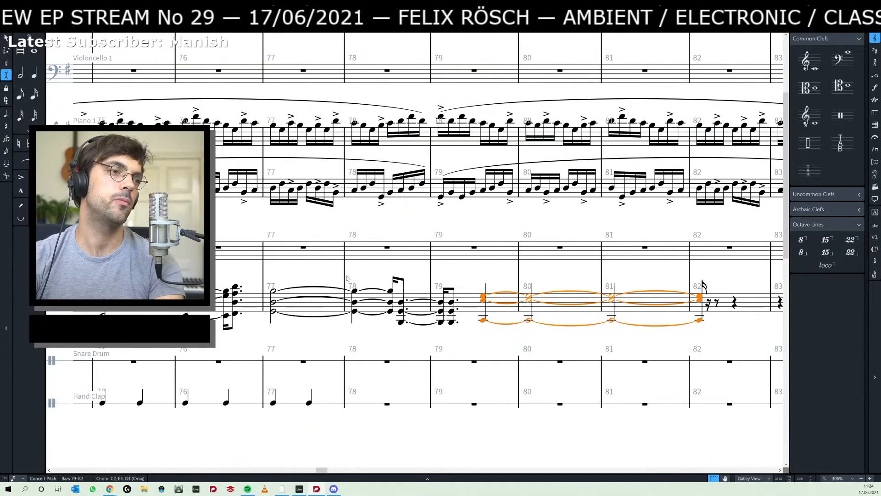
- Insert a 3/4 time signature at the start of bar 78
{"action": "left_click", "coordinate": [345, 278]}
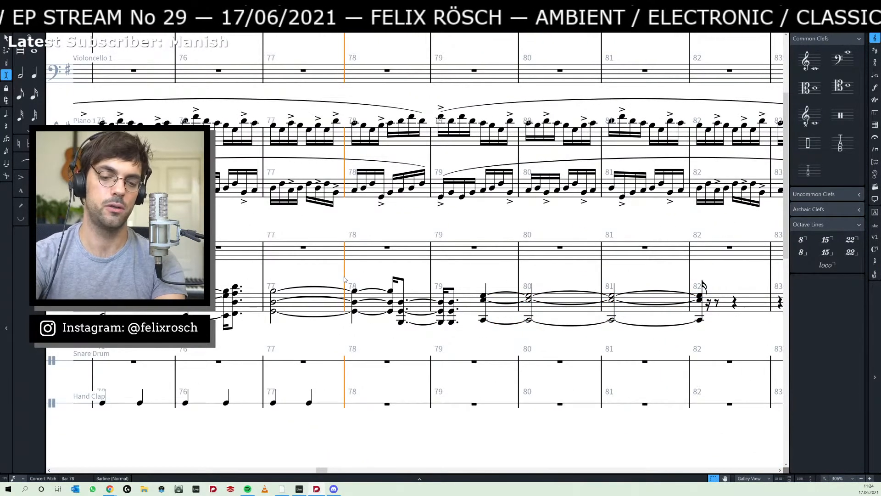
{"action": "key", "text": "shift+m"}
{"action": "type", "text": "3/4"}
{"action": "key", "text": "Return"}
{"action": "left_click", "coordinate": [466, 275]}
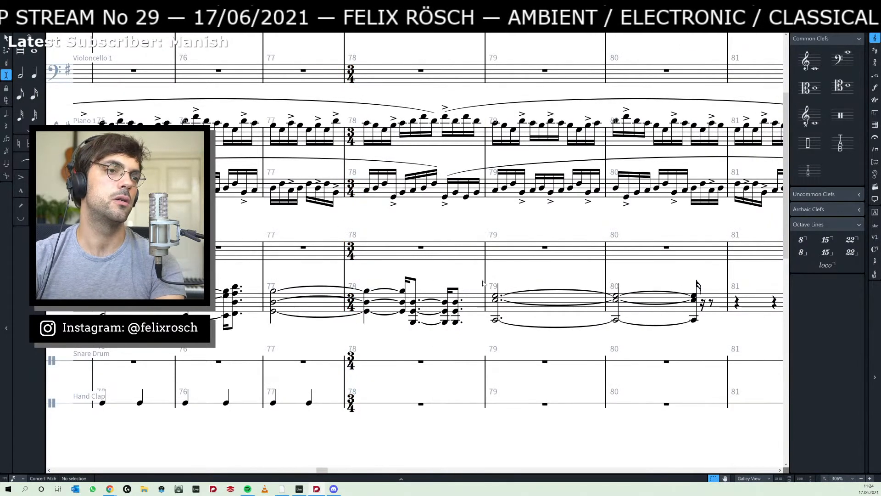
- Return the meter to 2/4 from the start of bar 79
{"action": "left_click", "coordinate": [485, 282]}
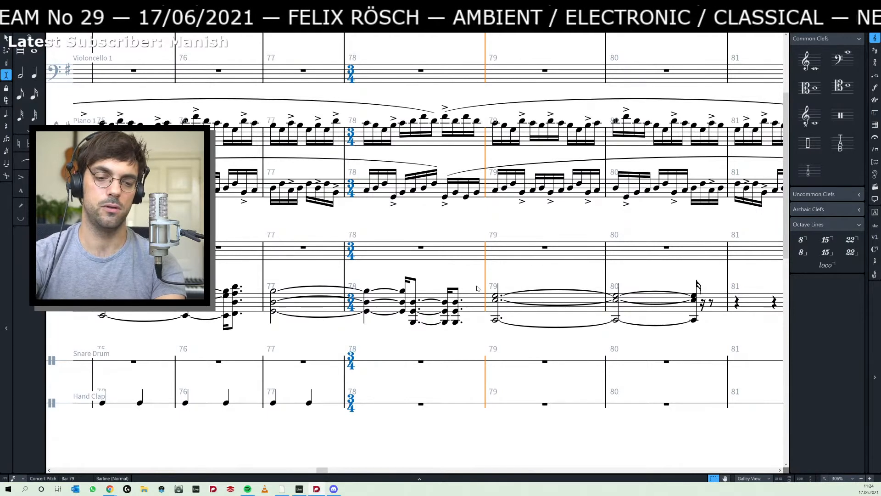
{"action": "key", "text": "shift+m"}
{"action": "type", "text": "2/4"}
{"action": "key", "text": "Return"}
{"action": "key", "text": "Escape"}
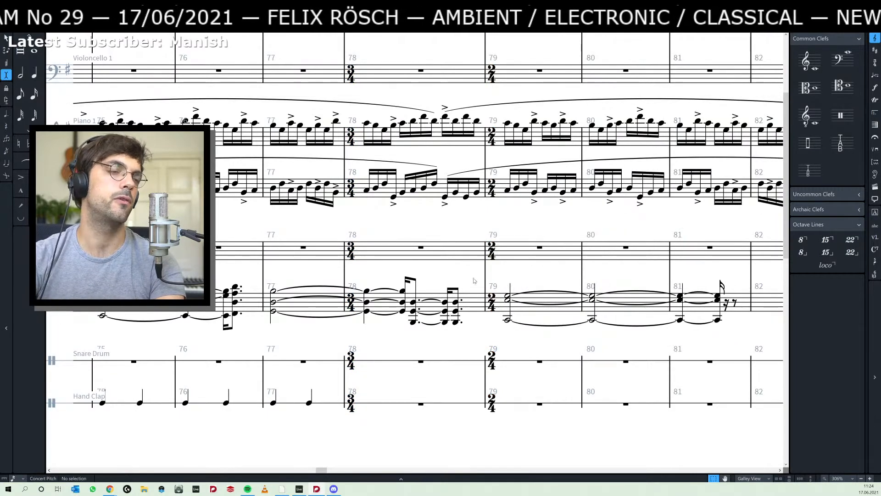
- Play back the score from the held chord in bar 72 through the new 3/4 bar into bar 79
{"action": "left_click", "coordinate": [507, 300]}
{"action": "left_click", "coordinate": [509, 307]}
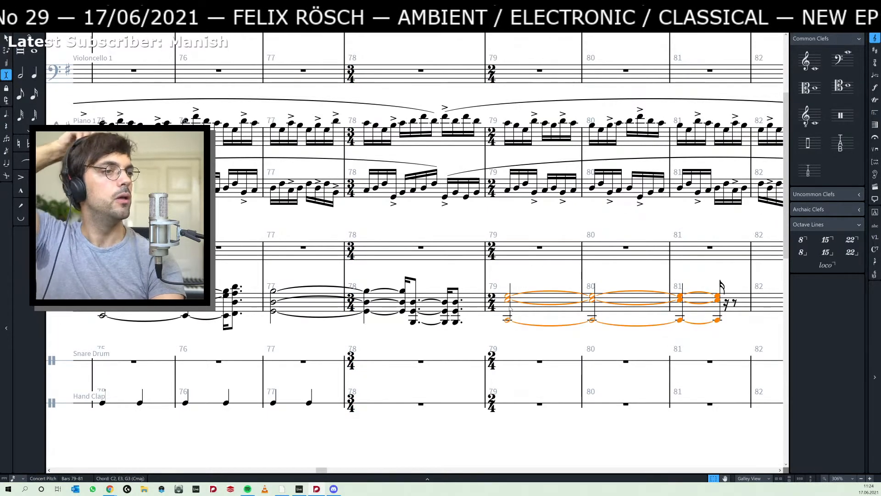
{"action": "scroll", "coordinate": [451, 286], "scroll_direction": "left", "scroll_amount": 3}
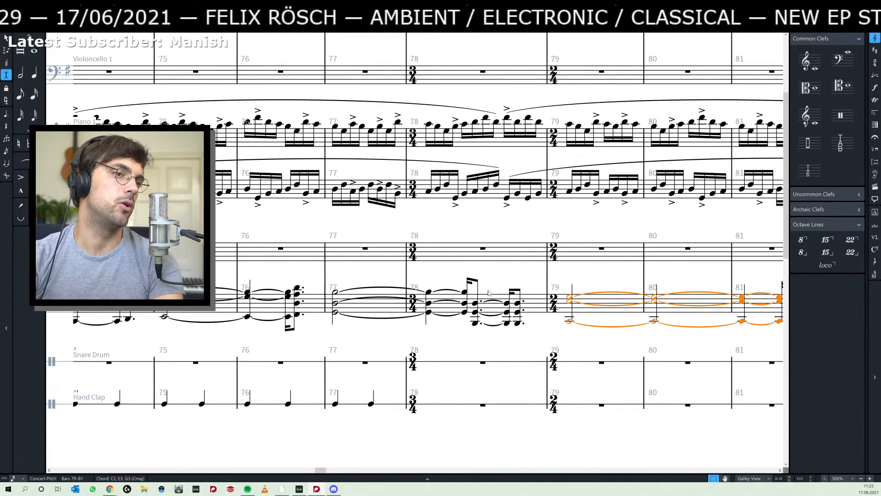
{"action": "scroll", "coordinate": [488, 292], "scroll_direction": "left", "scroll_amount": 8}
{"action": "scroll", "coordinate": [489, 293], "scroll_direction": "left", "scroll_amount": 8}
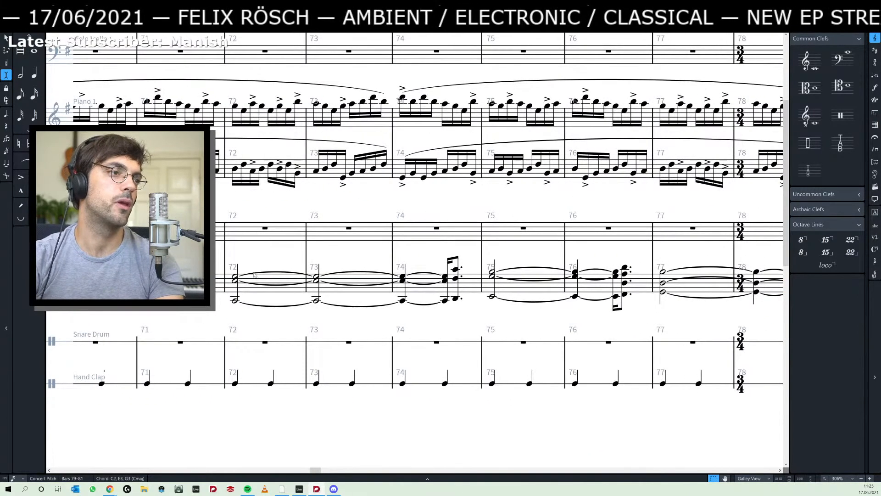
{"action": "left_click", "coordinate": [240, 269]}
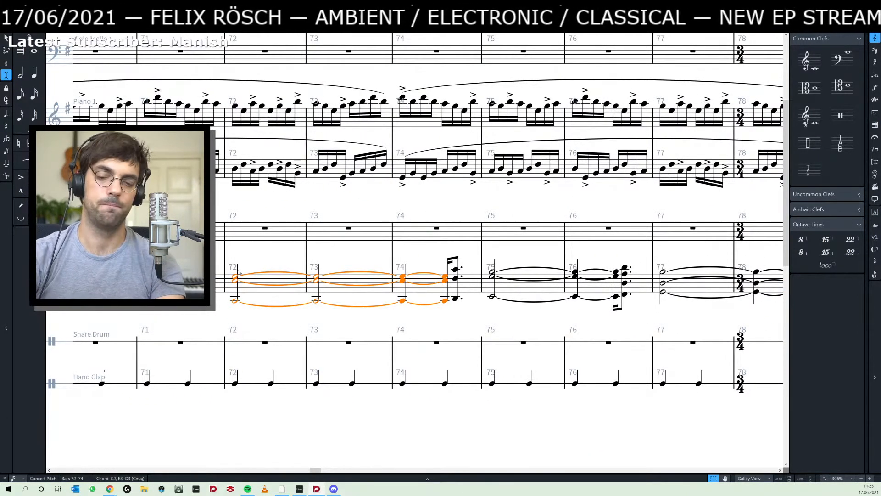
{"action": "key", "text": "space"}
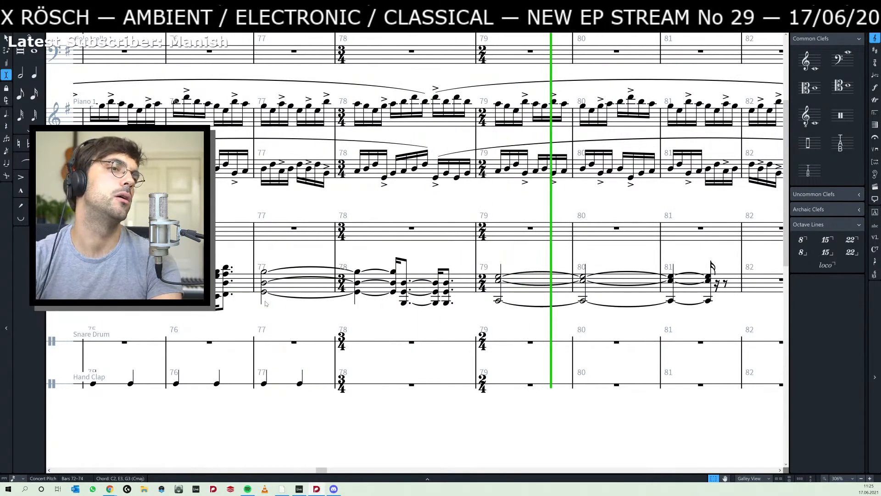
{"action": "key", "text": "space"}
- Play back the transition again from the held G2–D3–B3 chord in bar 77 into bar 79
{"action": "left_click_drag", "start_coordinate": [420, 255], "coordinate": [457, 252]}
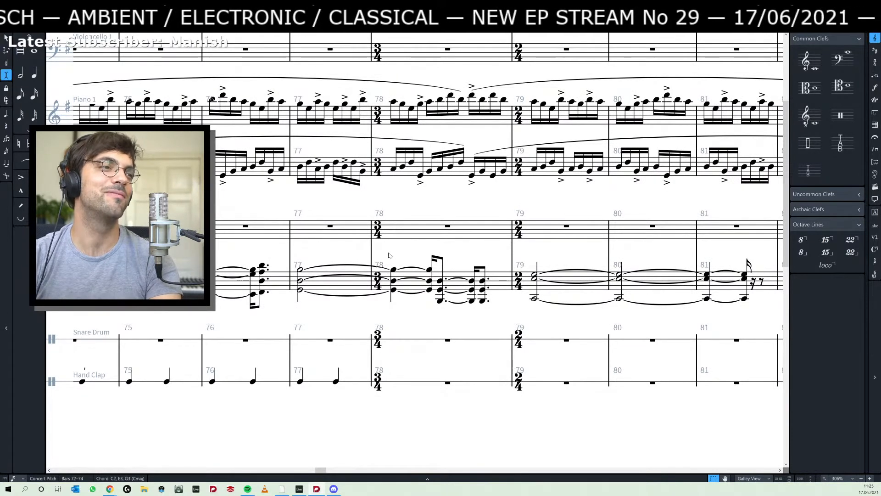
{"action": "left_click", "coordinate": [300, 271]}
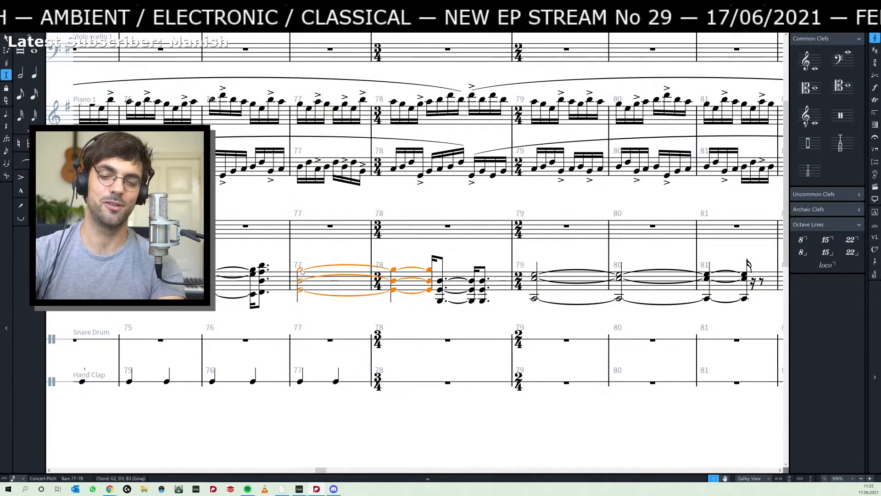
{"action": "key", "text": "p"}
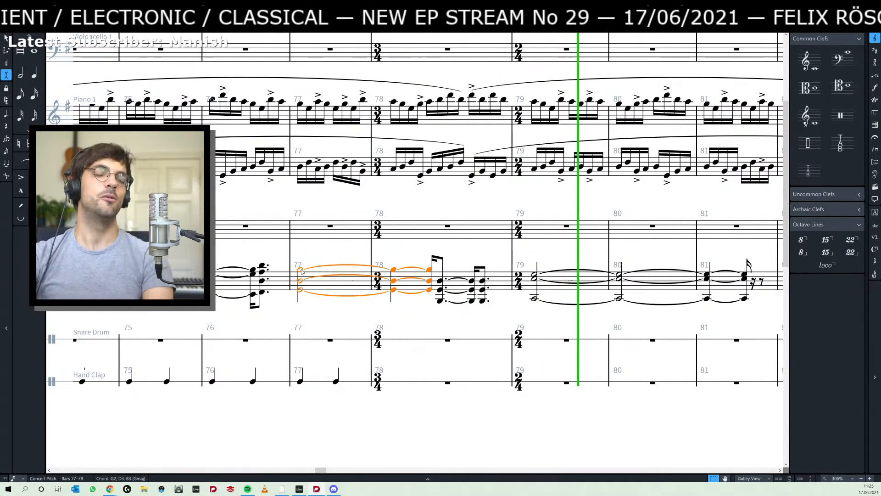
{"action": "key", "text": "space"}
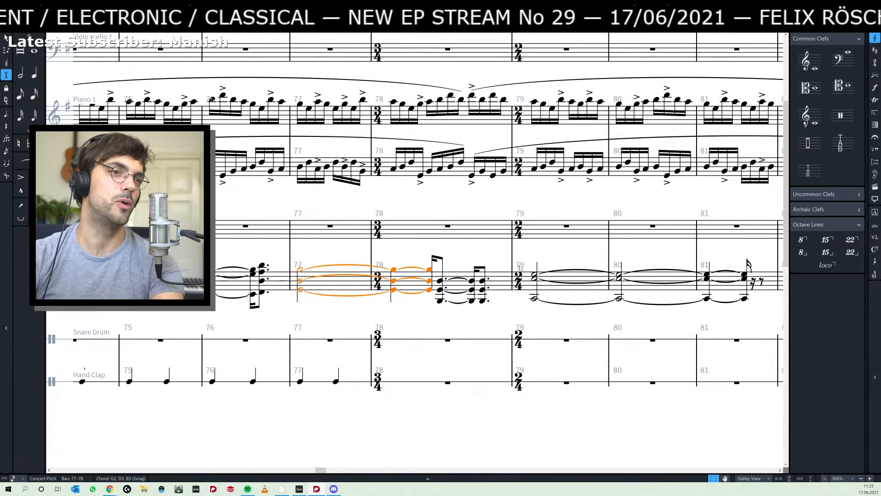
- Delete the rehearsal mark at bar 78 and add a rehearsal mark at the start of bar 79
{"action": "left_click", "coordinate": [571, 253]}
{"action": "left_click_drag", "start_coordinate": [553, 260], "coordinate": [510, 265]}
{"action": "scroll", "coordinate": [512, 268], "scroll_direction": "down", "scroll_amount": 1}
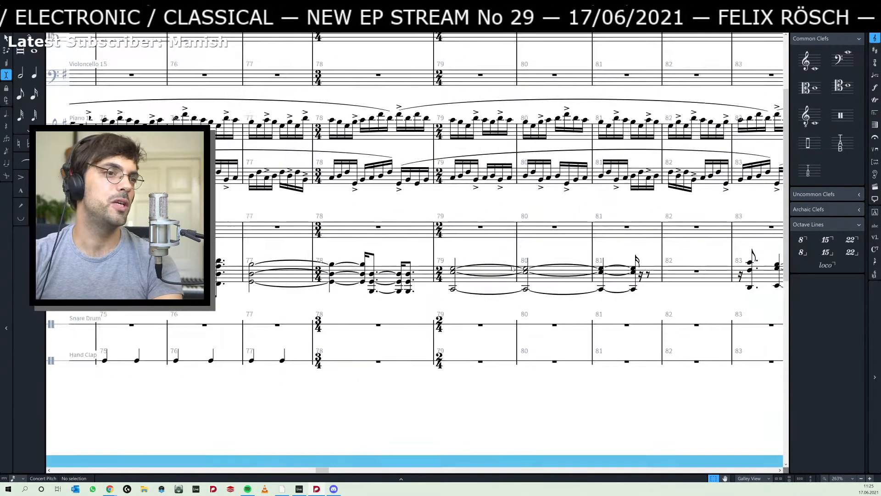
{"action": "scroll", "coordinate": [512, 269], "scroll_direction": "down", "scroll_amount": 3}
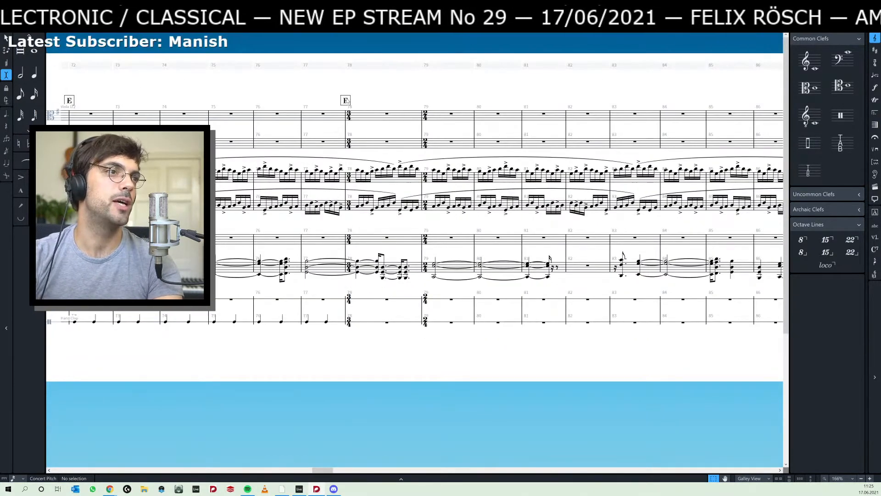
{"action": "left_click", "coordinate": [347, 100]}
{"action": "key", "text": "Delete"}
{"action": "left_click", "coordinate": [424, 118]}
{"action": "key", "text": "shift+a"}
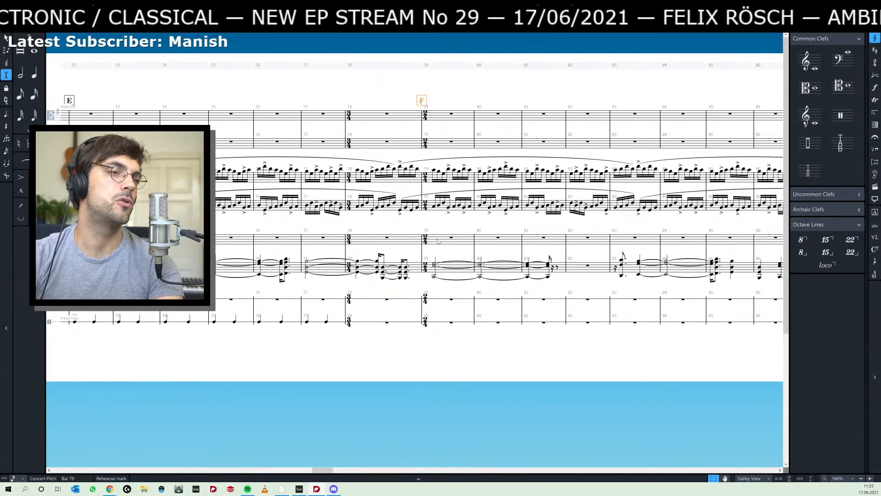
- Review the lower piano's chord rhythm from section D through E and past rehearsal mark F
{"action": "scroll", "coordinate": [438, 245], "scroll_direction": "up", "scroll_amount": 3}
{"action": "left_click_drag", "start_coordinate": [407, 286], "coordinate": [637, 215]}
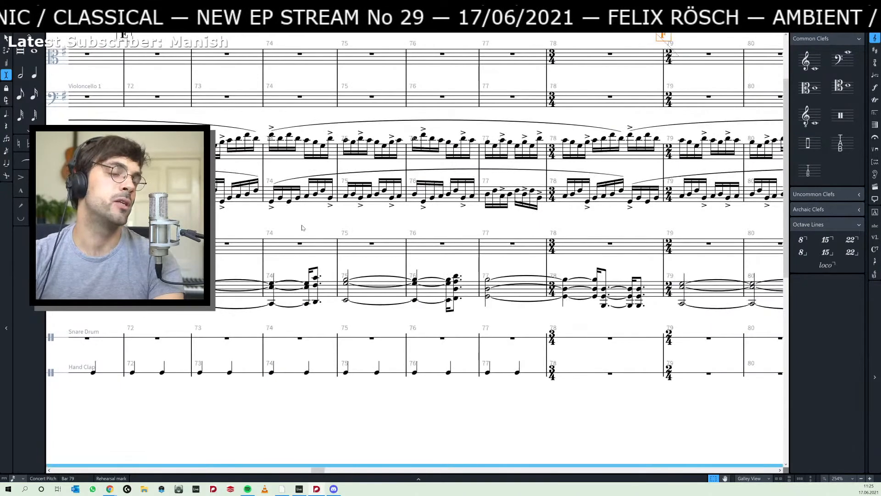
{"action": "left_click_drag", "start_coordinate": [269, 229], "coordinate": [691, 229]}
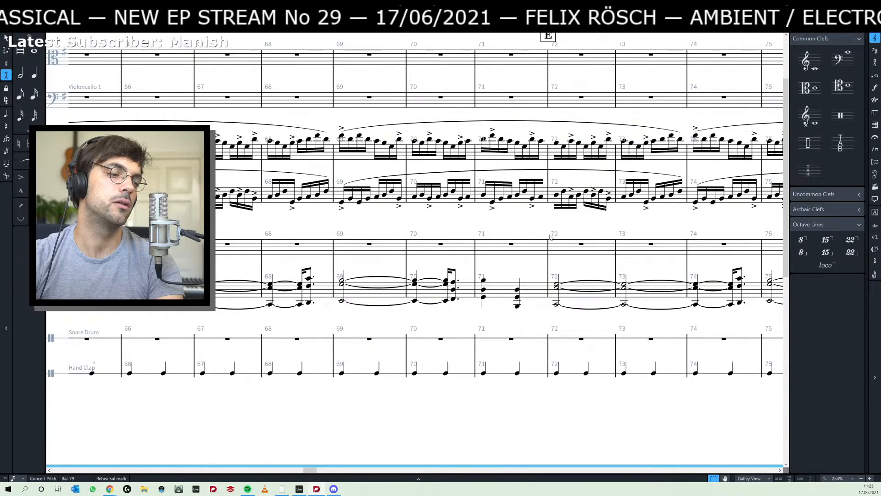
{"action": "left_click_drag", "start_coordinate": [493, 227], "coordinate": [568, 251]}
{"action": "scroll", "coordinate": [422, 273], "scroll_direction": "right", "scroll_amount": 5}
{"action": "left_click_drag", "start_coordinate": [197, 259], "coordinate": [429, 256]}
{"action": "scroll", "coordinate": [432, 255], "scroll_direction": "right", "scroll_amount": 4}
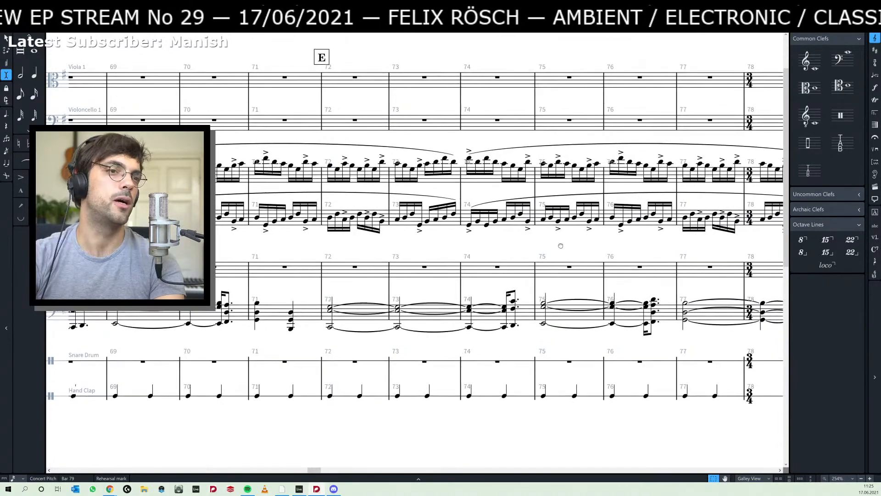
{"action": "scroll", "coordinate": [468, 254], "scroll_direction": "right", "scroll_amount": 2}
{"action": "scroll", "coordinate": [470, 254], "scroll_direction": "right", "scroll_amount": 3}
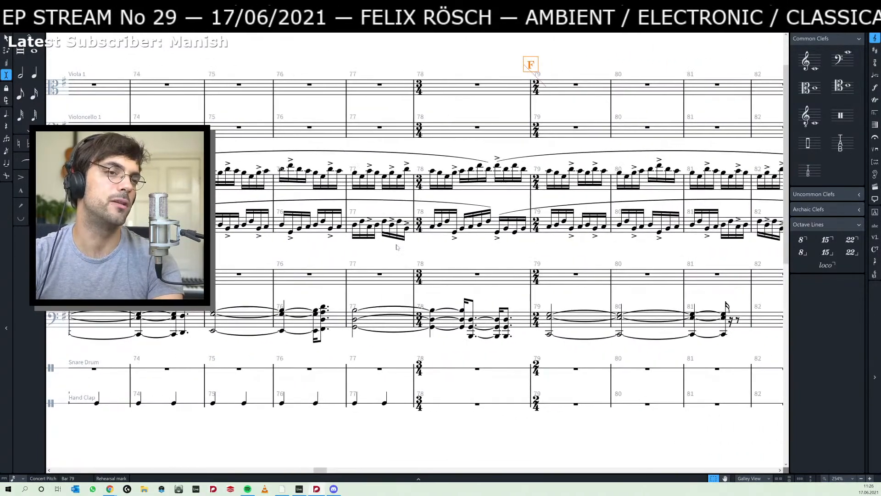
{"action": "scroll", "coordinate": [567, 244], "scroll_direction": "right", "scroll_amount": 3}
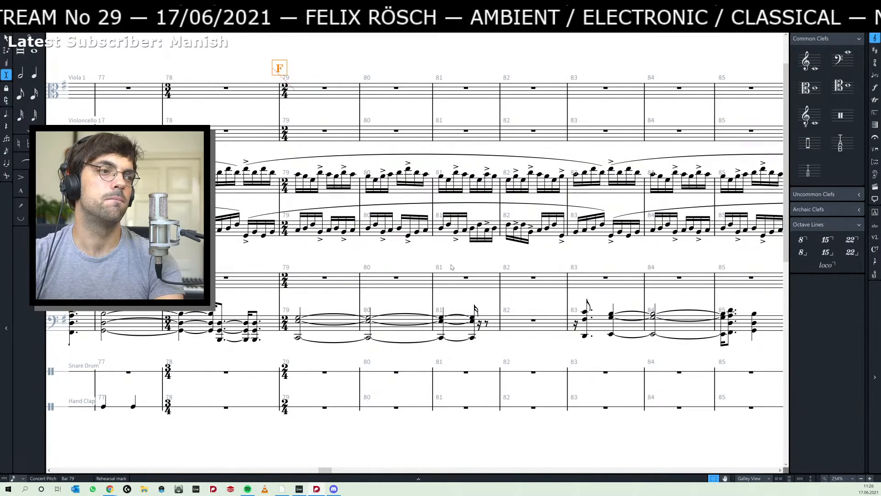
{"action": "scroll", "coordinate": [451, 267], "scroll_direction": "left", "scroll_amount": 3}
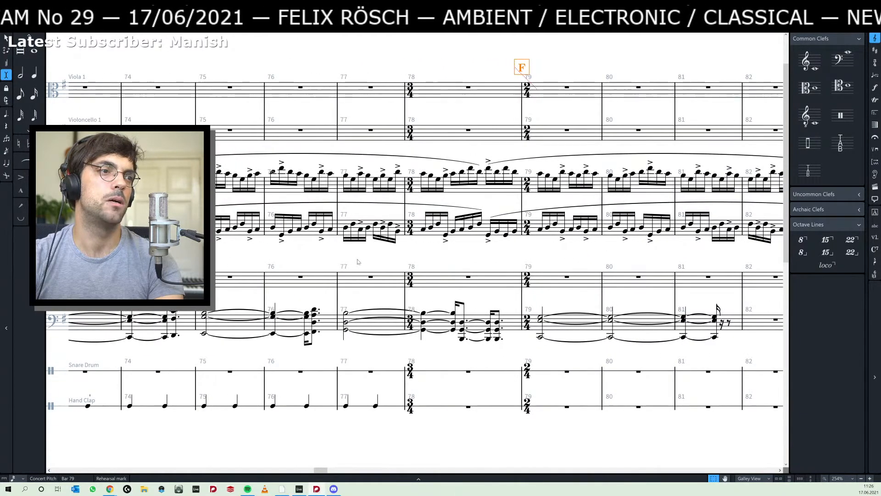
- Switch to Ableton Live and listen to the piano clips around 46.1.1 and from 45.1.1
{"action": "key", "text": "alt+Tab"}
{"action": "left_click", "coordinate": [660, 158]}
{"action": "key", "text": "space"}
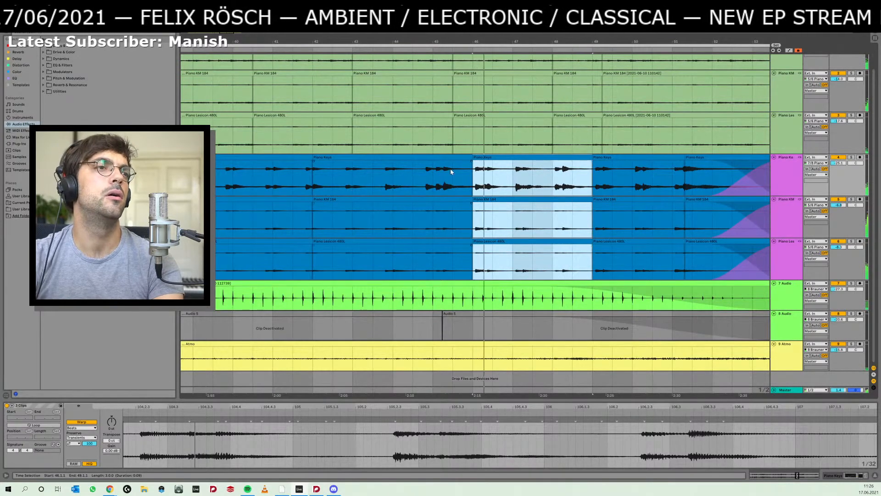
{"action": "left_click", "coordinate": [433, 180]}
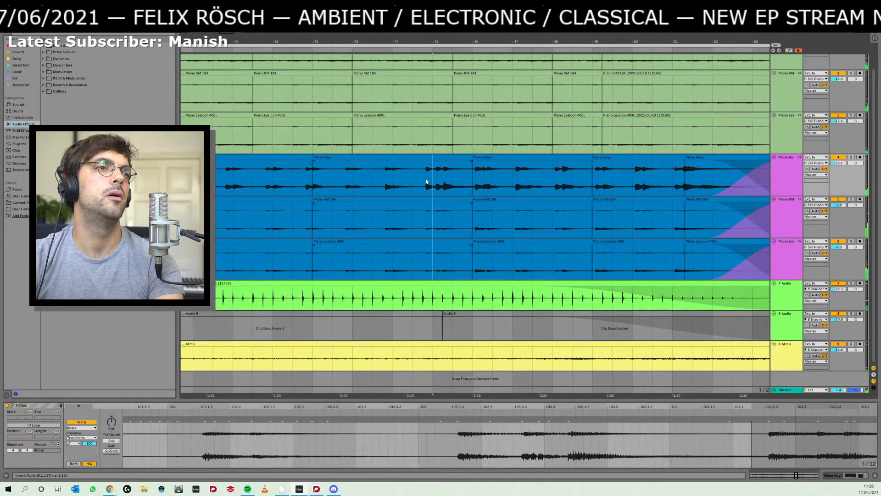
- Extend the start of the piano clips at 46.1.1 back to the middle of bar 45, and return to Dorico
{"action": "left_click", "coordinate": [475, 158]}
{"action": "left_click_drag", "start_coordinate": [475, 159], "coordinate": [453, 159]}
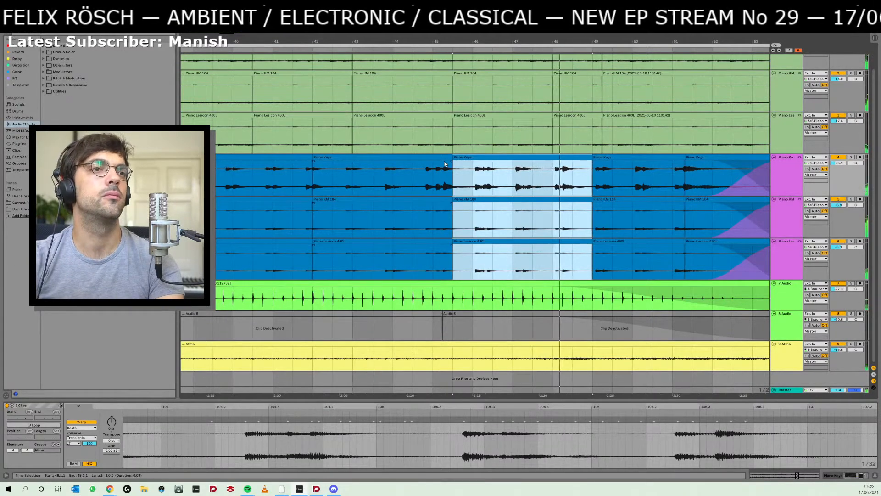
{"action": "left_click", "coordinate": [472, 201]}
{"action": "key", "text": "alt+Tab"}
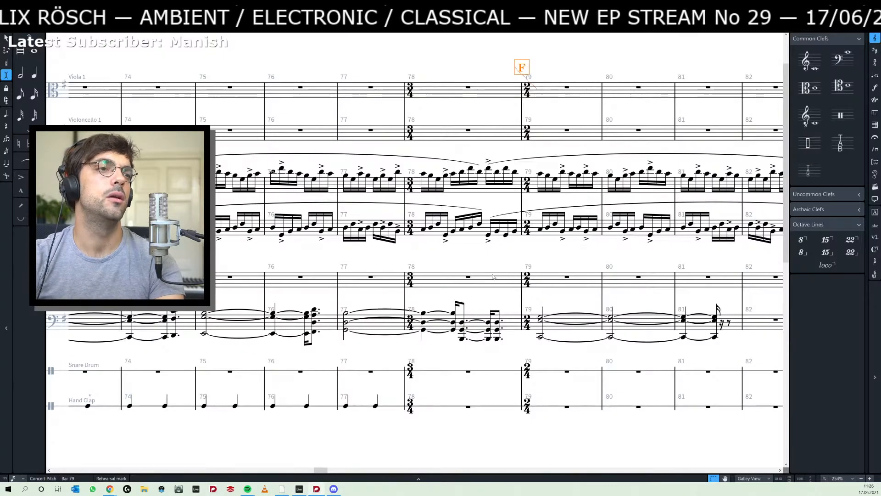
- Copy the lower piano's chords from bar 65 through bar 71, starting at rehearsal mark D
{"action": "left_click_drag", "start_coordinate": [411, 262], "coordinate": [495, 272]}
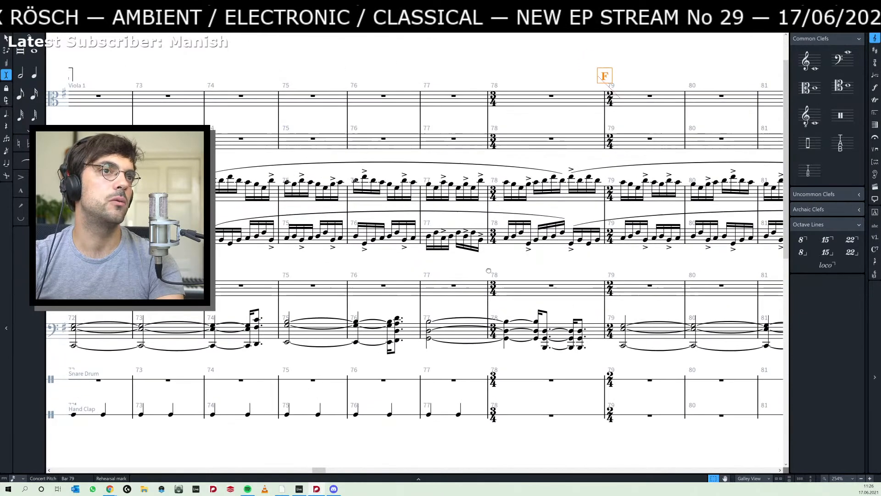
{"action": "mouse_move", "coordinate": [301, 262]}
{"action": "left_mouse_down"}
{"action": "mouse_move", "coordinate": [496, 266]}
{"action": "mouse_move", "coordinate": [308, 253]}
{"action": "left_mouse_up"}
{"action": "scroll", "coordinate": [495, 266], "scroll_direction": "left", "scroll_amount": 5}
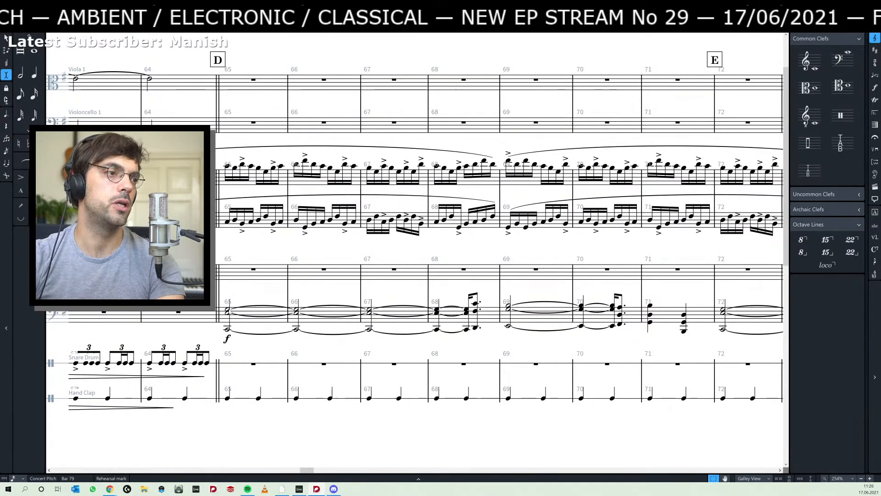
{"action": "left_click", "coordinate": [296, 309]}
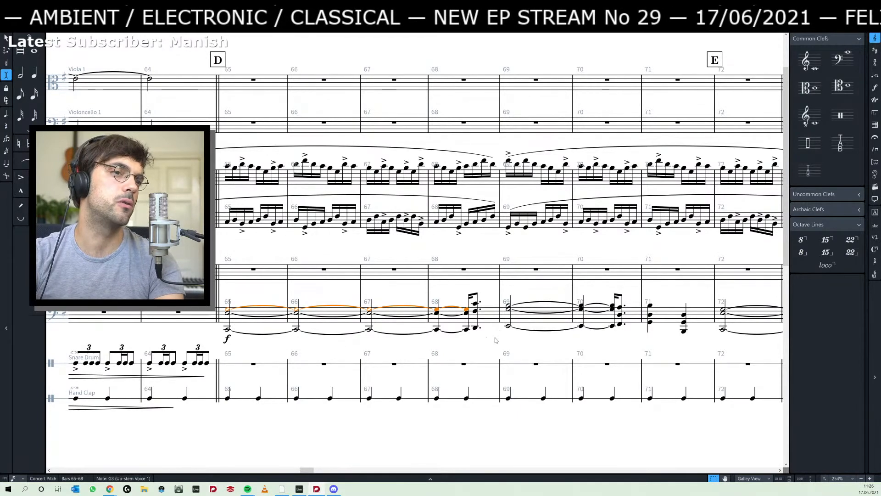
{"action": "left_click_drag", "start_coordinate": [496, 340], "coordinate": [263, 324]}
{"action": "left_click", "coordinate": [451, 321], "text": "shift"}
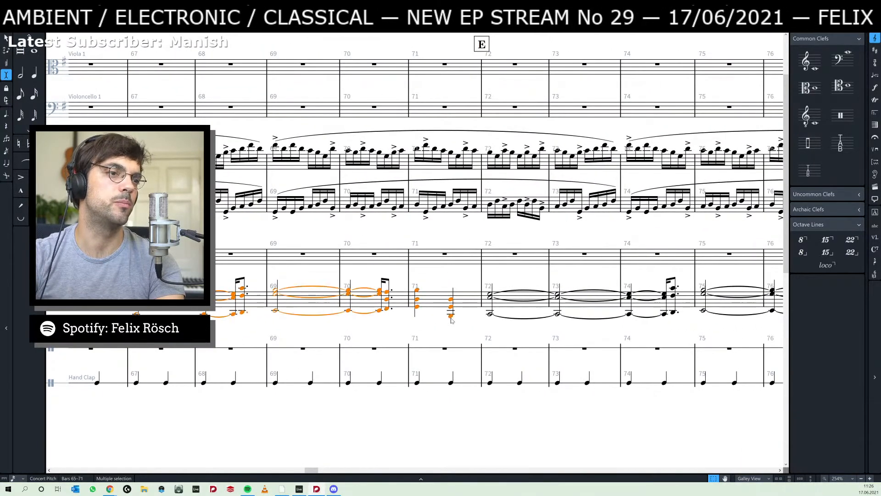
- Paste the copied chords into the lower piano staff from the start of bar 79, replacing the music at rehearsal mark F
{"action": "scroll", "coordinate": [451, 320], "scroll_direction": "right", "scroll_amount": 10}
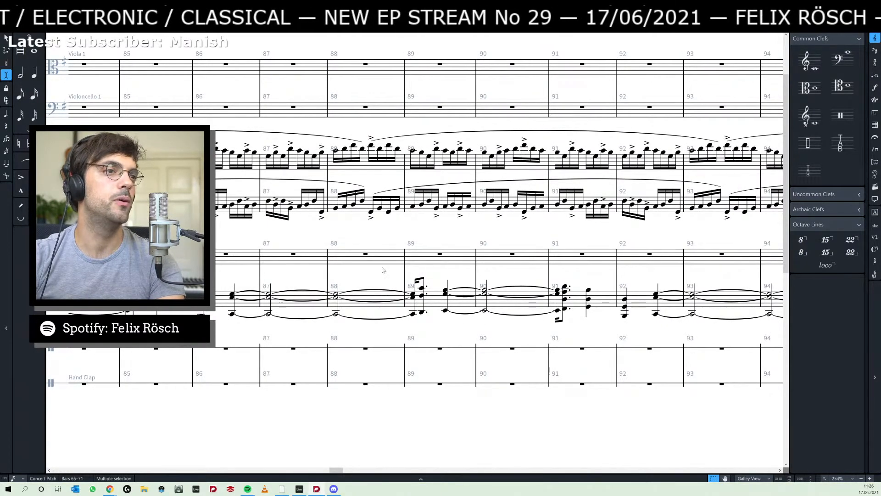
{"action": "left_click_drag", "start_coordinate": [360, 237], "coordinate": [611, 284]}
{"action": "scroll", "coordinate": [343, 297], "scroll_direction": "up", "scroll_amount": 1}
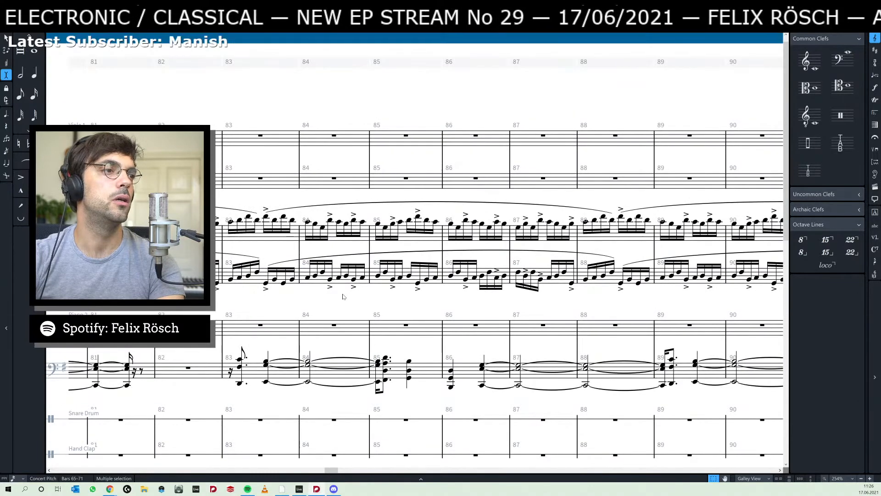
{"action": "scroll", "coordinate": [344, 296], "scroll_direction": "left", "scroll_amount": 5}
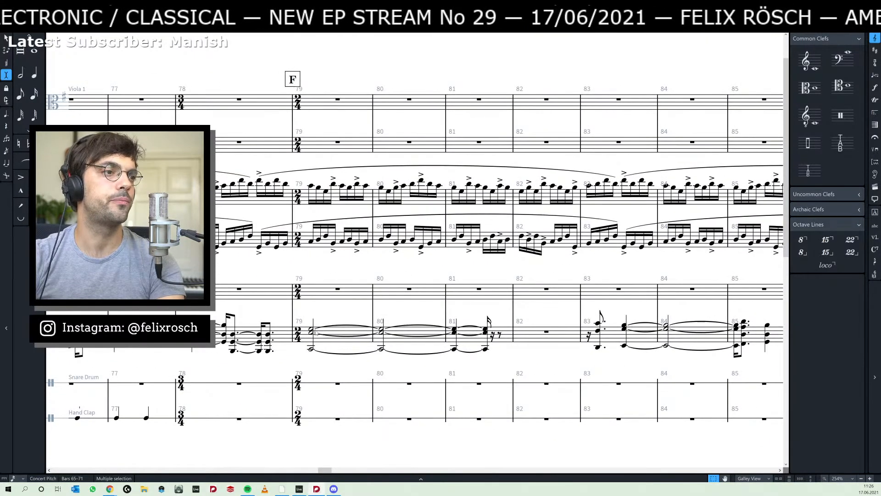
{"action": "left_click", "coordinate": [315, 332]}
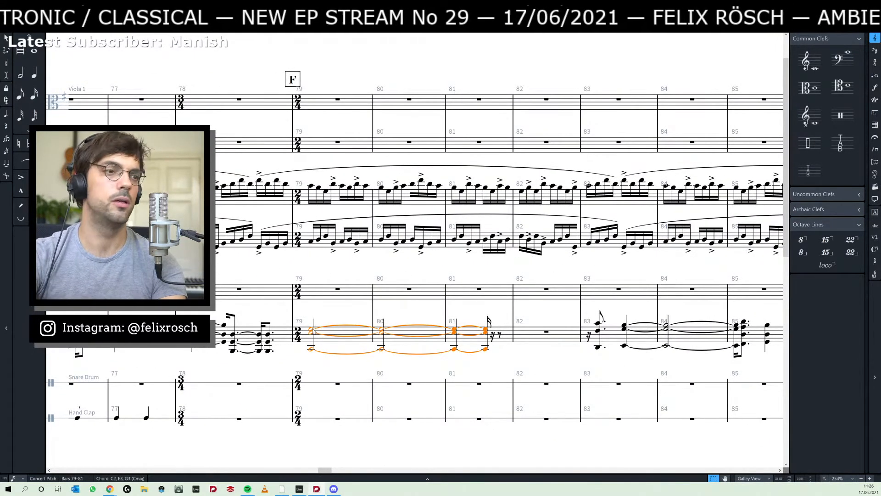
{"action": "key", "text": "ctrl+v"}
{"action": "scroll", "coordinate": [644, 306], "scroll_direction": "right", "scroll_amount": 5}
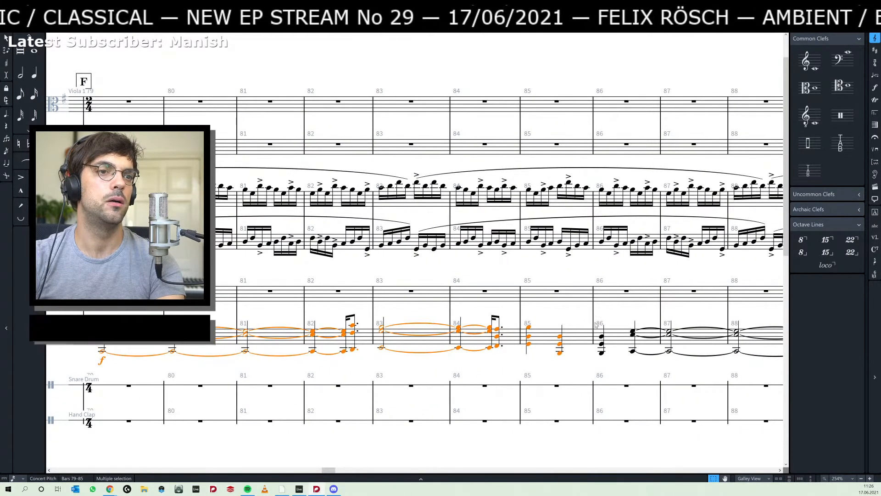
{"action": "scroll", "coordinate": [490, 314], "scroll_direction": "left", "scroll_amount": 3}
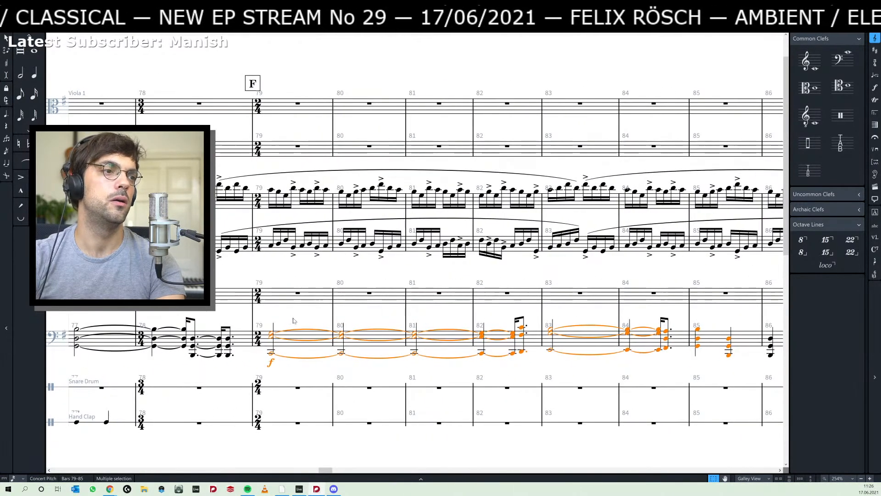
- Delete the pasted forte dynamic below the lower piano's first chord in bar 79
{"action": "left_click", "coordinate": [273, 345]}
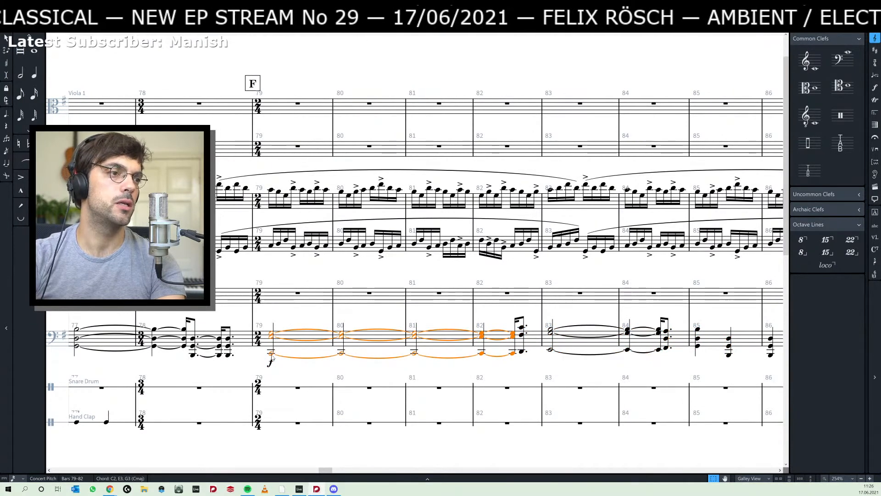
{"action": "left_click", "coordinate": [271, 361]}
{"action": "key", "text": "Delete"}
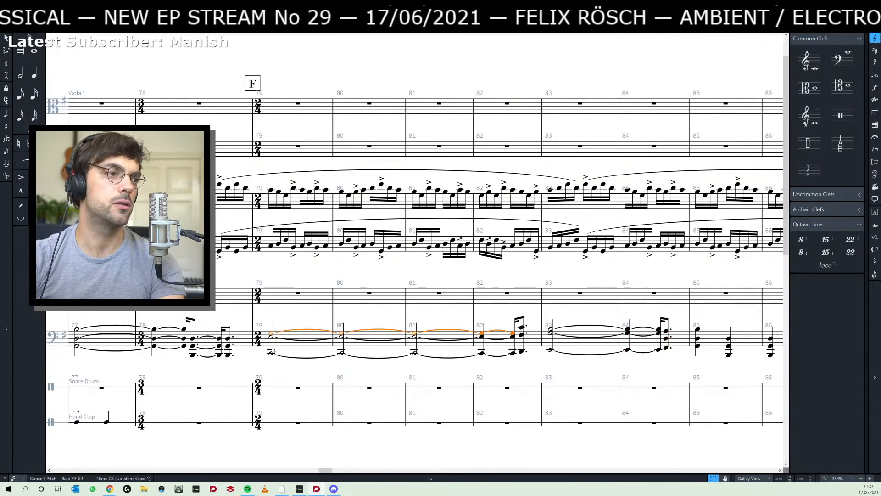
- In Insert mode, shorten the tied chord starting in bar 79 to end on beat two of bar 81, pulling the following chords earlier
{"action": "left_click", "coordinate": [273, 350]}
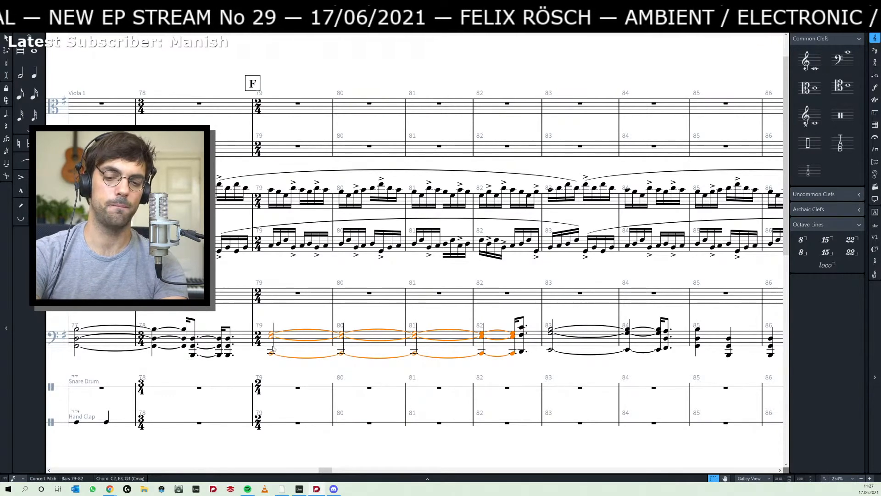
{"action": "key", "text": "i"}
{"action": "key", "text": "shift+alt+Left"}
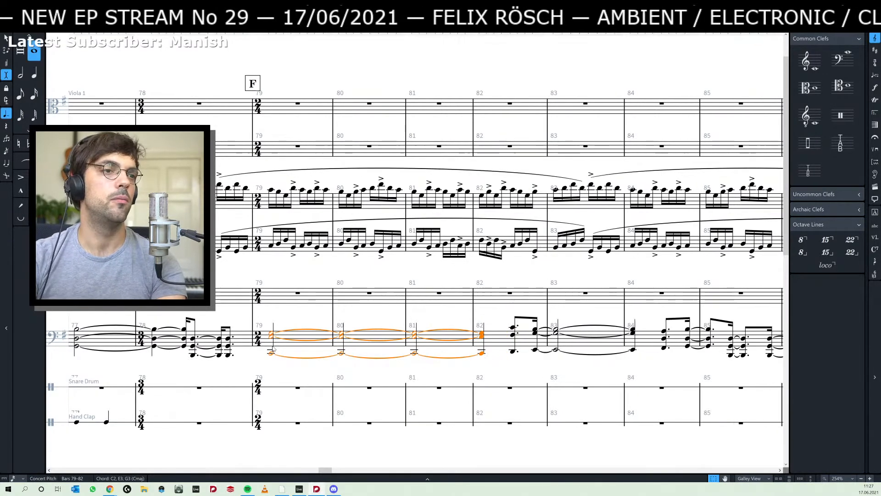
{"action": "key", "text": "shift+alt+Left"}
{"action": "key", "text": "shift+alt+Left"}
{"action": "key", "text": "shift+alt+Left"}
{"action": "key", "text": "shift+alt+Left"}
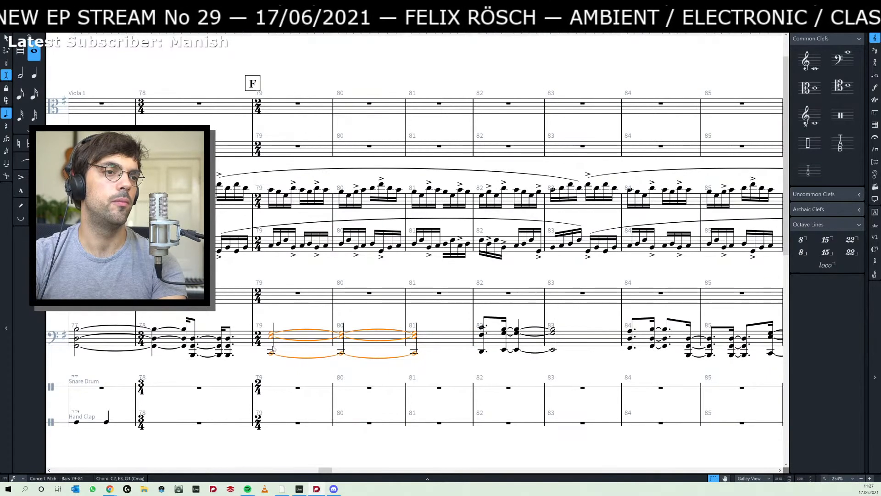
{"action": "key", "text": "shift+alt+Left"}
{"action": "key", "text": "shift+alt+Left"}
{"action": "key", "text": "shift+alt+Right"}
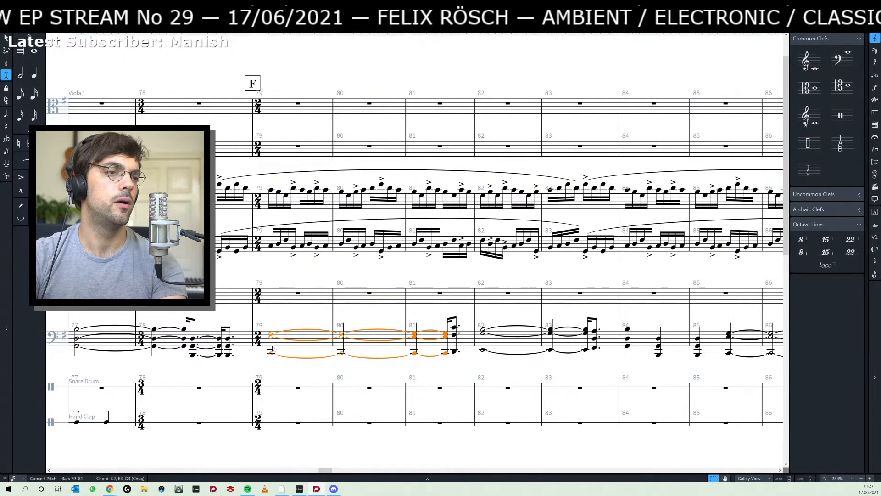
{"action": "key", "text": "shift+alt+Left"}
{"action": "key", "text": "shift+alt+Right"}
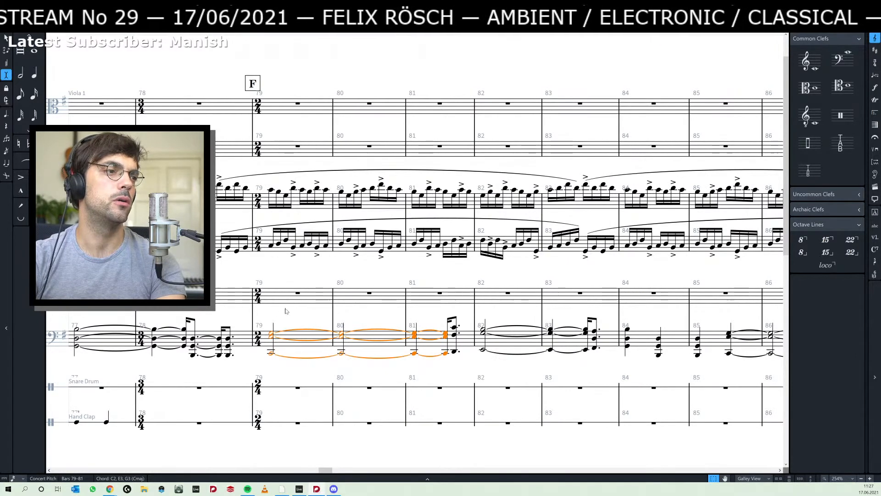
- Shorten the tied chord from bar 79 by another bar to end on beat two of bar 80, with the following music moving along
{"action": "key", "text": "shift+alt+Left"}
{"action": "key", "text": "shift+alt+Left"}
{"action": "key", "text": "shift+alt+Left"}
{"action": "key", "text": "shift+alt+Left"}
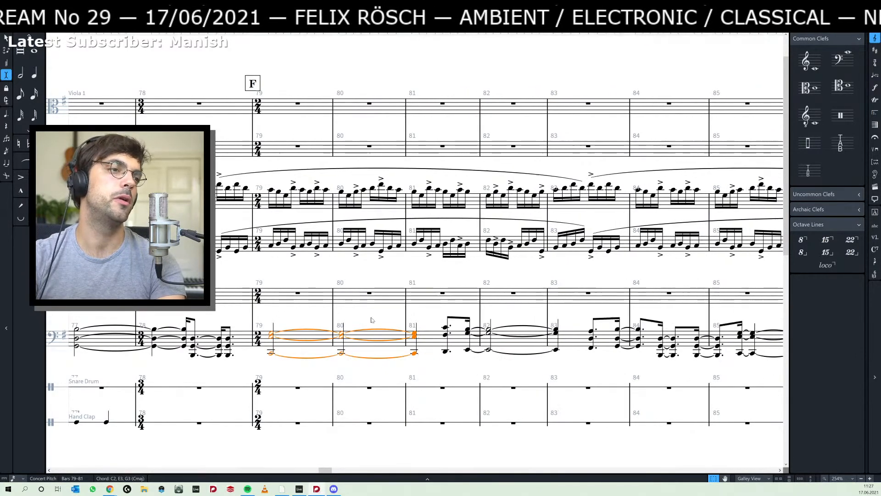
{"action": "key", "text": "period"}
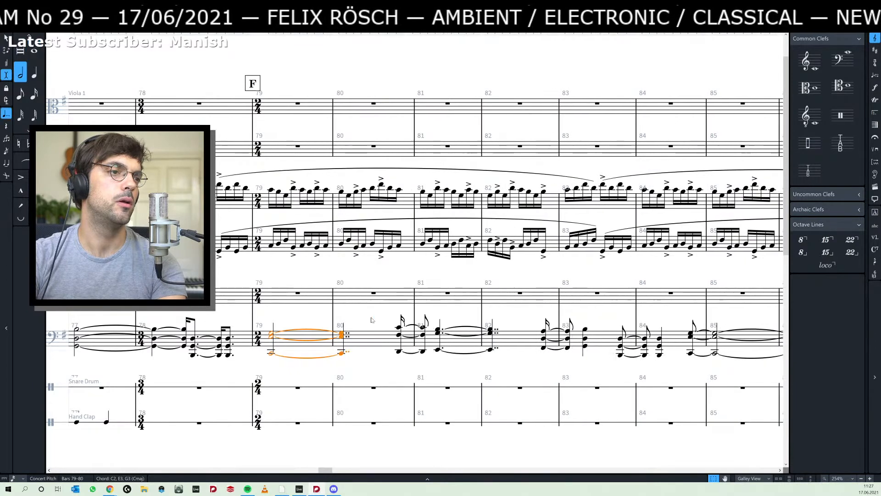
{"action": "key", "text": "shift+alt+Right"}
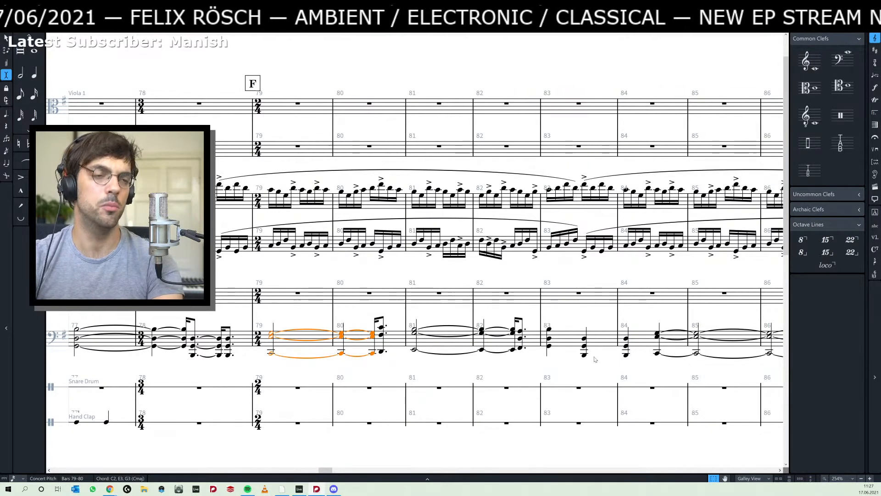
- Remove the lower piano's extra quarter-note chord at the start of bar 84, closing the gap, and add a rehearsal mark there
{"action": "left_click_drag", "start_coordinate": [599, 317], "coordinate": [451, 323]}
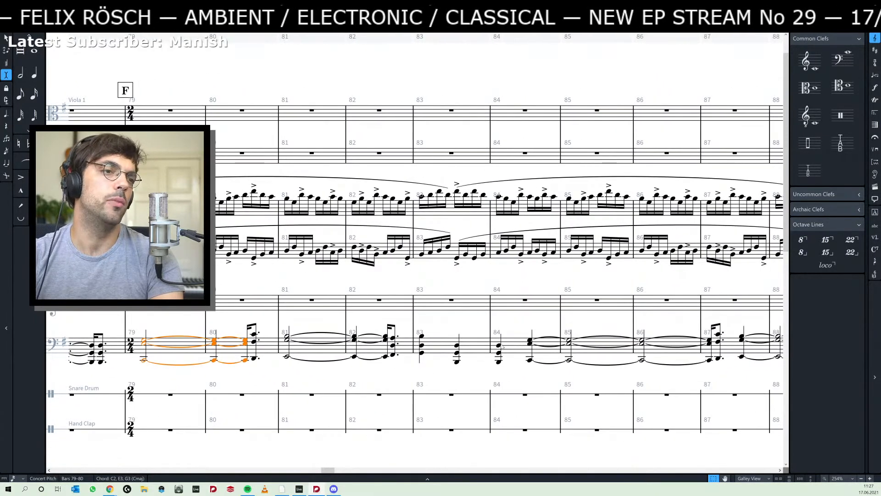
{"action": "left_click", "coordinate": [501, 345]}
{"action": "key", "text": "ctrl+v"}
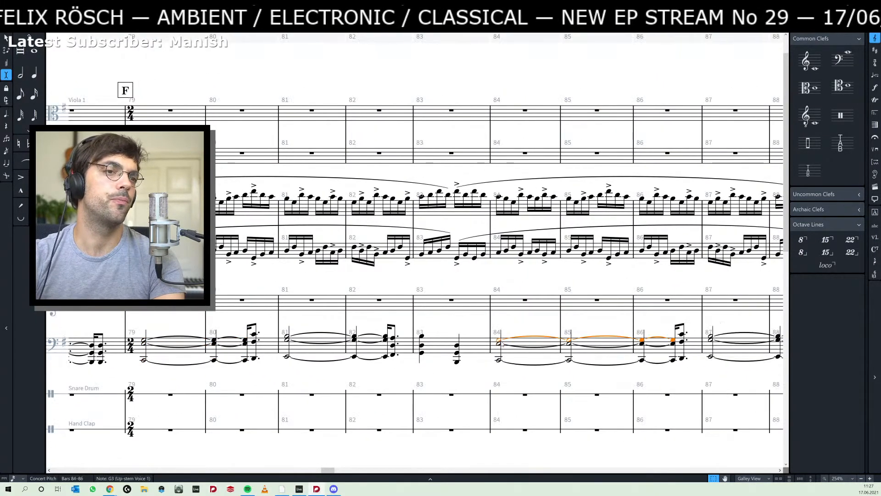
{"action": "left_click", "coordinate": [490, 326]}
{"action": "key", "text": "shift+a"}
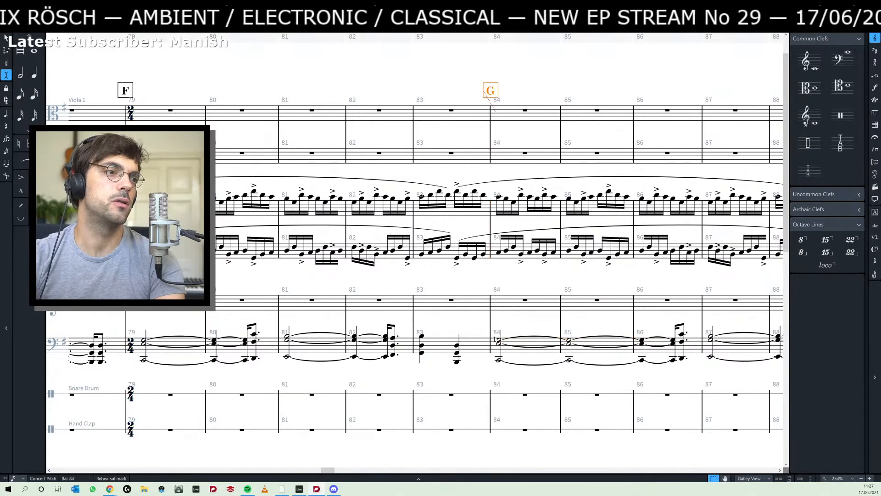
- Switch to Ableton Live, extend the start of the piano clips at 49.1.1 back to 48.3.1, and return to Dorico
{"action": "scroll", "coordinate": [450, 328], "scroll_direction": "left", "scroll_amount": 3}
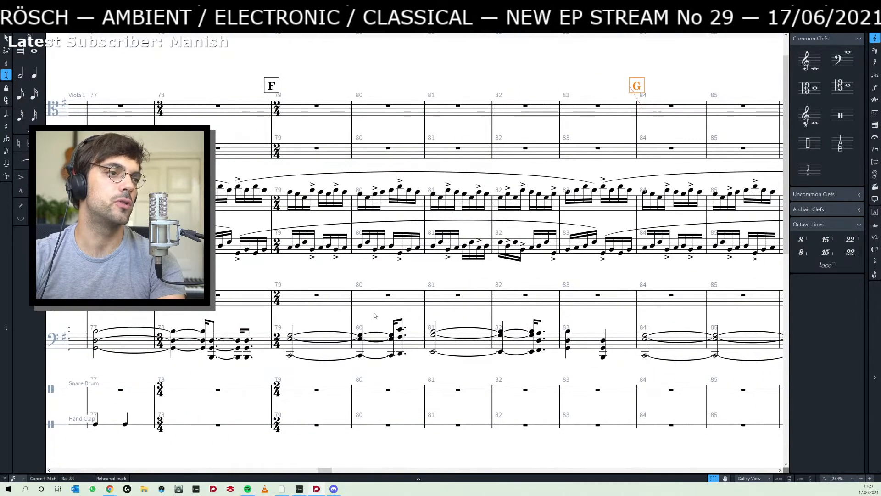
{"action": "scroll", "coordinate": [375, 314], "scroll_direction": "right", "scroll_amount": 3}
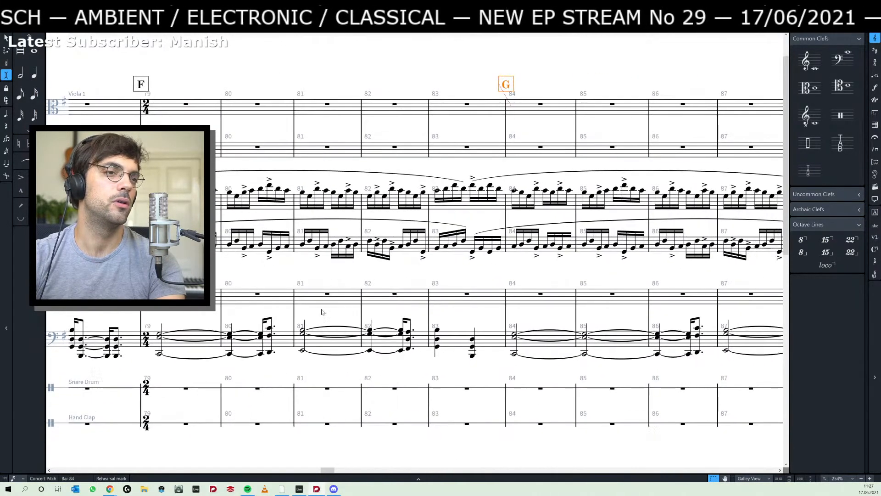
{"action": "left_click_drag", "start_coordinate": [491, 319], "coordinate": [248, 315]}
{"action": "key", "text": "alt+Tab"}
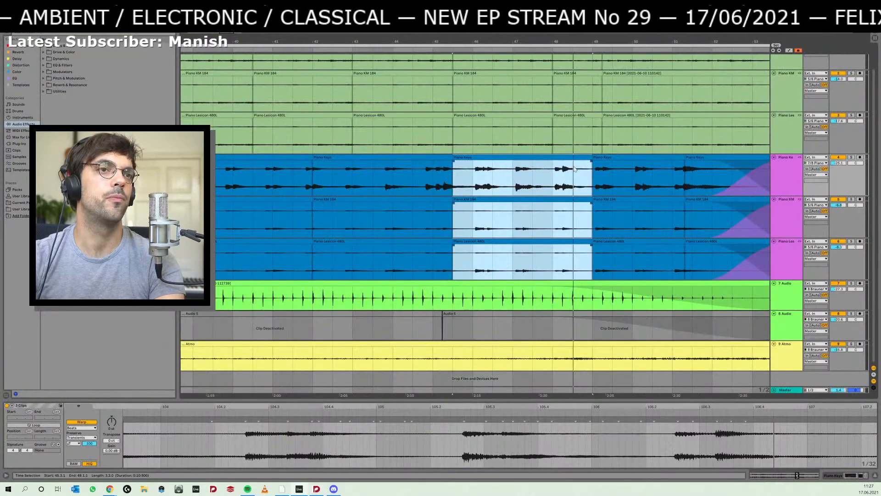
{"action": "key", "text": "Right"}
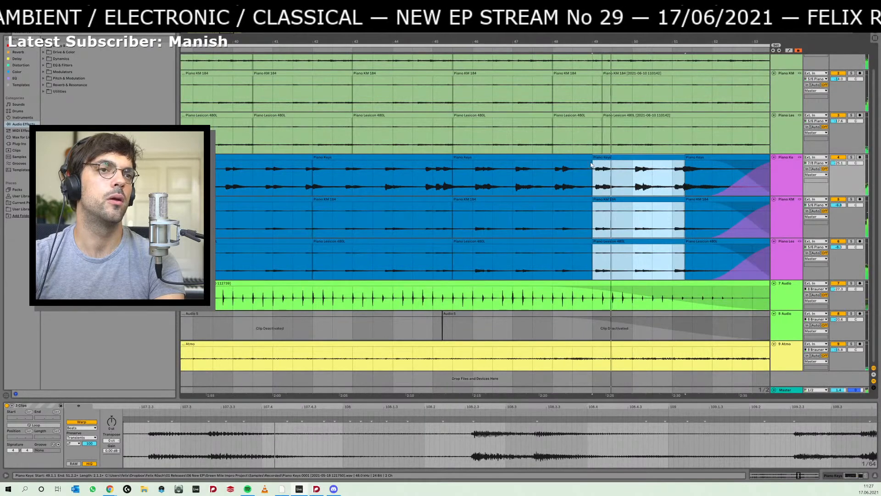
{"action": "left_click", "coordinate": [552, 181]}
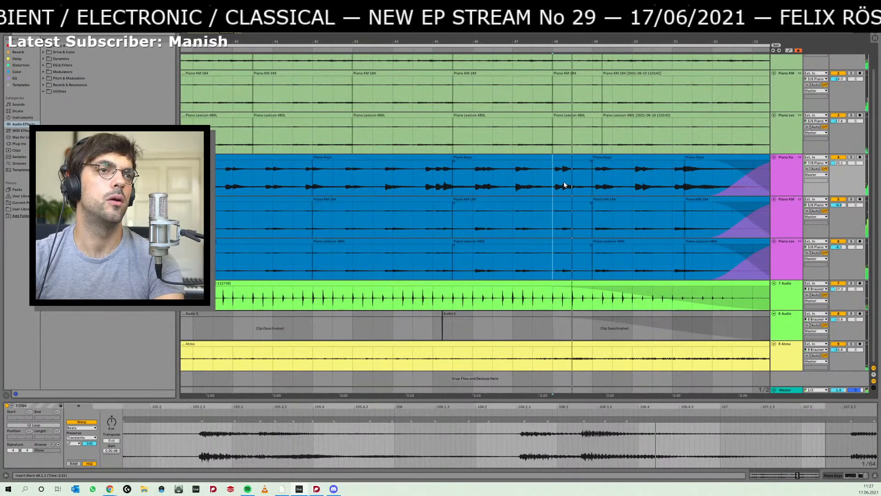
{"action": "key", "text": "ctrl+1"}
{"action": "left_click_drag", "start_coordinate": [593, 159], "coordinate": [564, 161]}
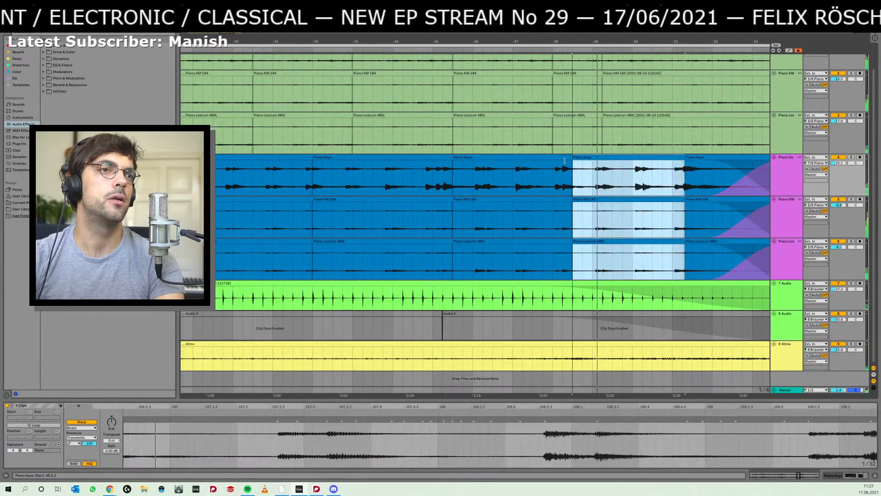
{"action": "key", "text": "alt+Tab"}
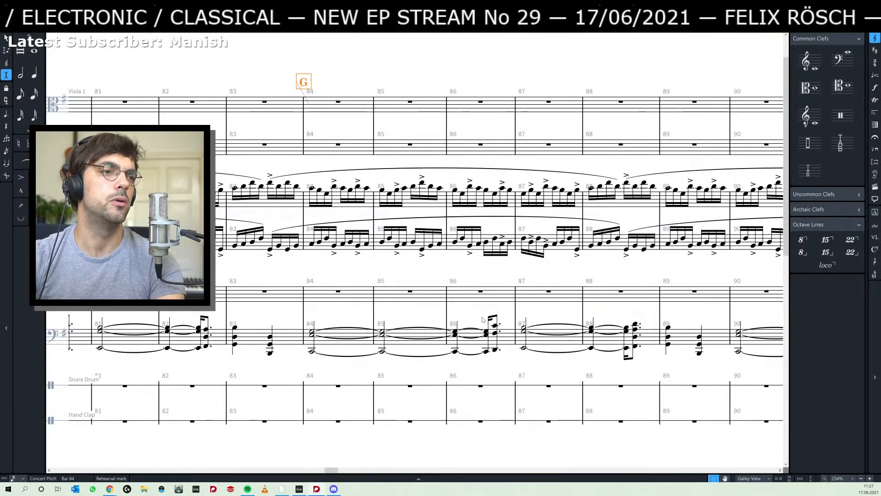
- Check the lower piano's chords in bars 86 to 89 and compare them with the passage around rehearsal mark F
{"action": "key", "text": "Escape"}
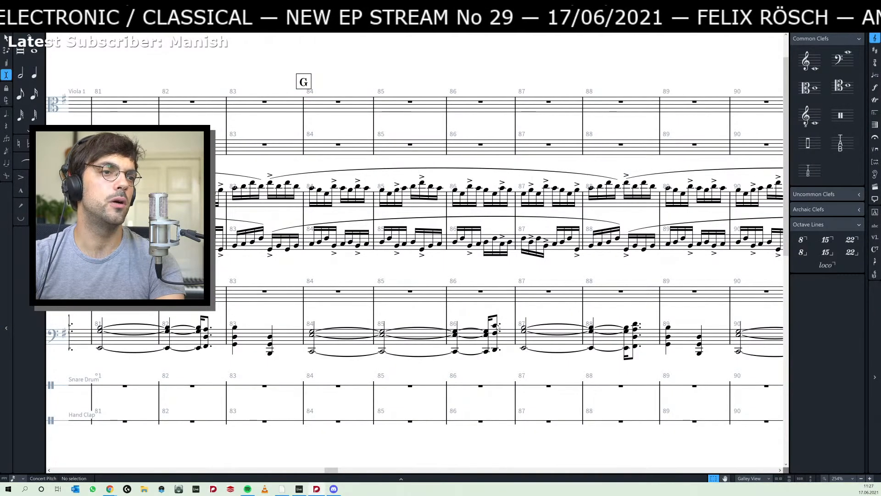
{"action": "left_click", "coordinate": [495, 325]}
{"action": "left_click", "coordinate": [524, 329]}
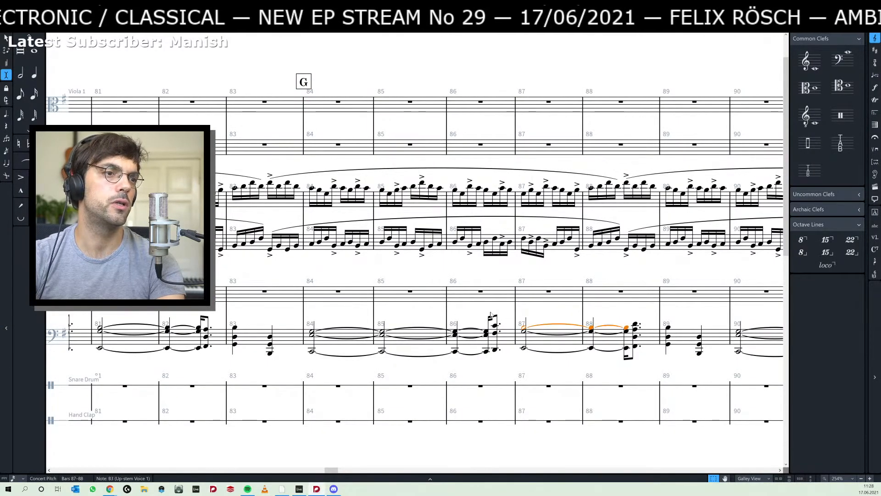
{"action": "left_click_drag", "start_coordinate": [491, 315], "coordinate": [307, 305]}
{"action": "left_click", "coordinate": [446, 316]}
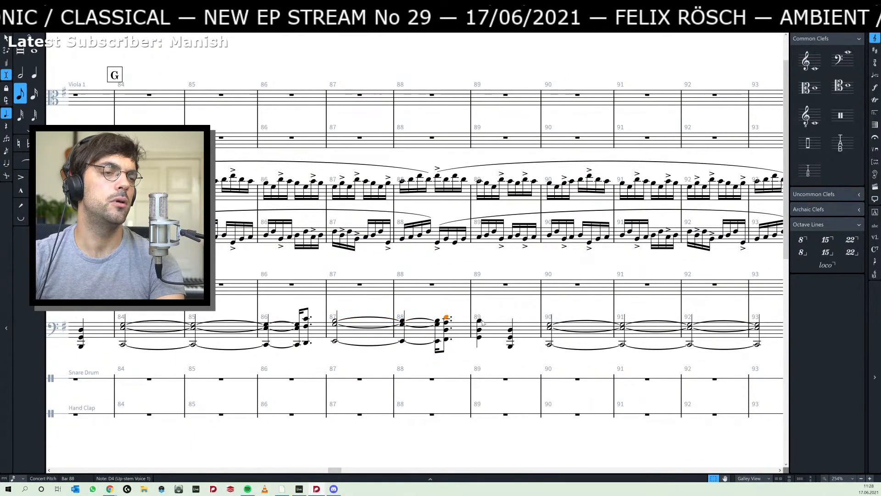
{"action": "left_click", "coordinate": [479, 319]}
{"action": "scroll", "coordinate": [327, 291], "scroll_direction": "left", "scroll_amount": 5}
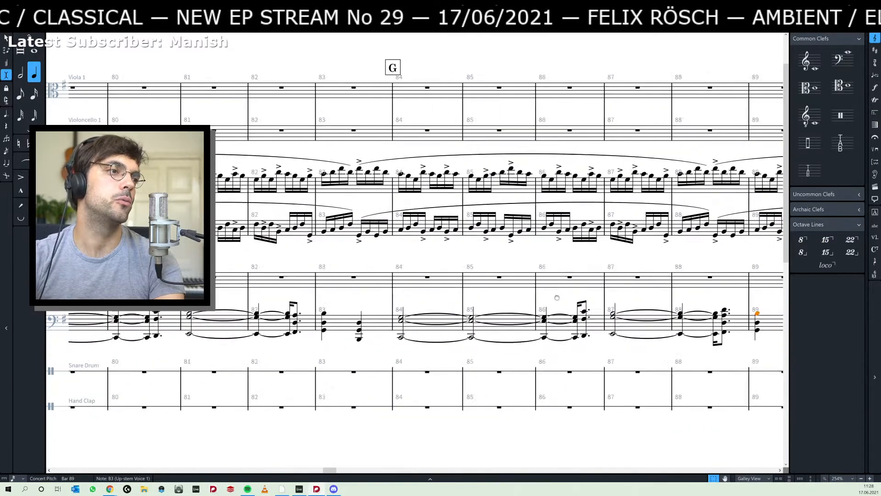
{"action": "scroll", "coordinate": [219, 271], "scroll_direction": "left", "scroll_amount": 5}
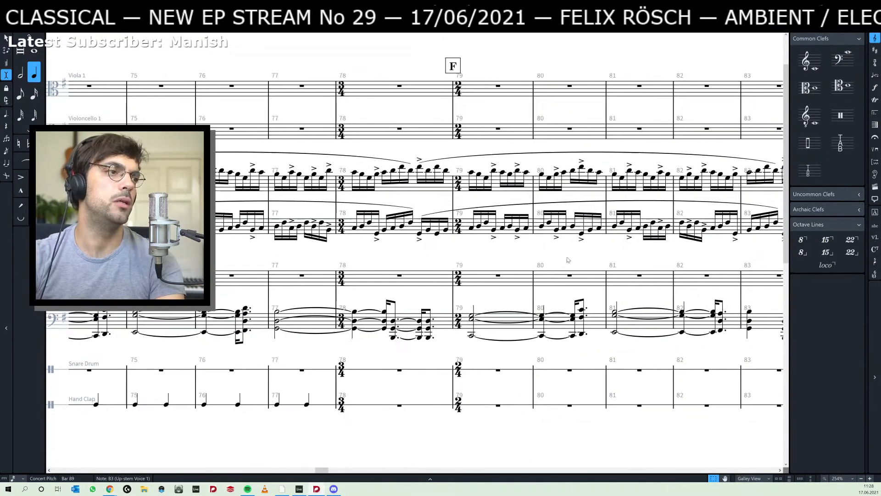
- Copy the lower piano's chord passage from bars 77 and 78 and insert it at the start of bar 89
{"action": "left_click", "coordinate": [279, 311]}
{"action": "left_click", "coordinate": [432, 340], "text": "shift"}
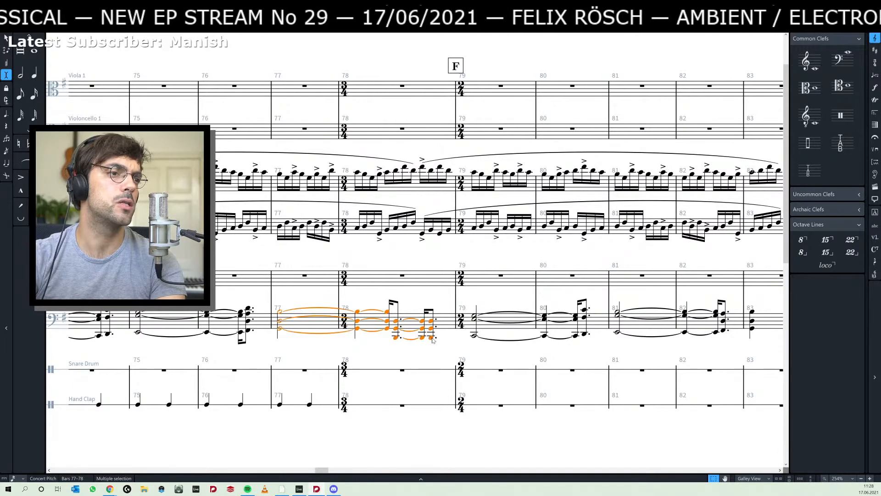
{"action": "left_click", "coordinate": [374, 317]}
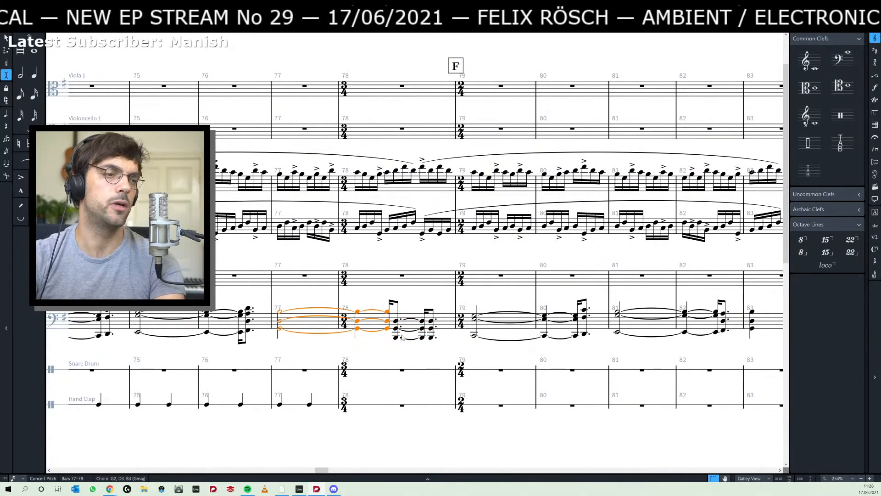
{"action": "left_click", "coordinate": [434, 340], "text": "shift"}
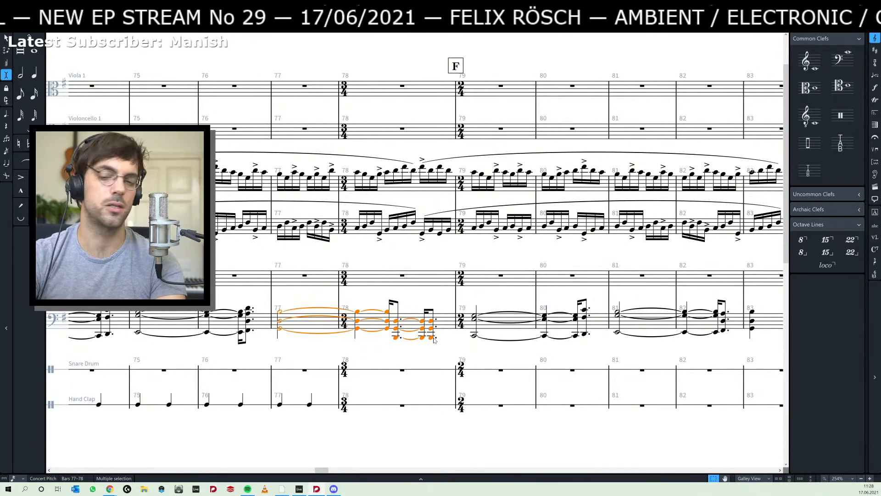
{"action": "scroll", "coordinate": [433, 340], "scroll_direction": "right", "scroll_amount": 5}
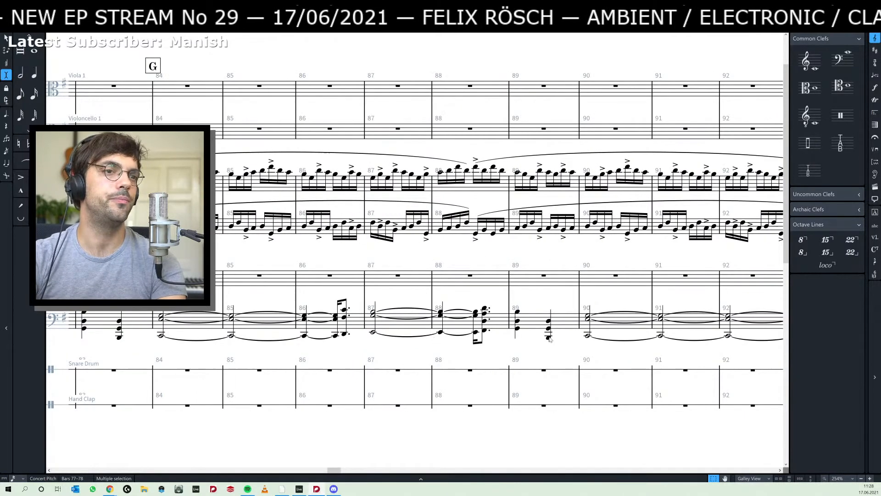
{"action": "left_click", "coordinate": [521, 314]}
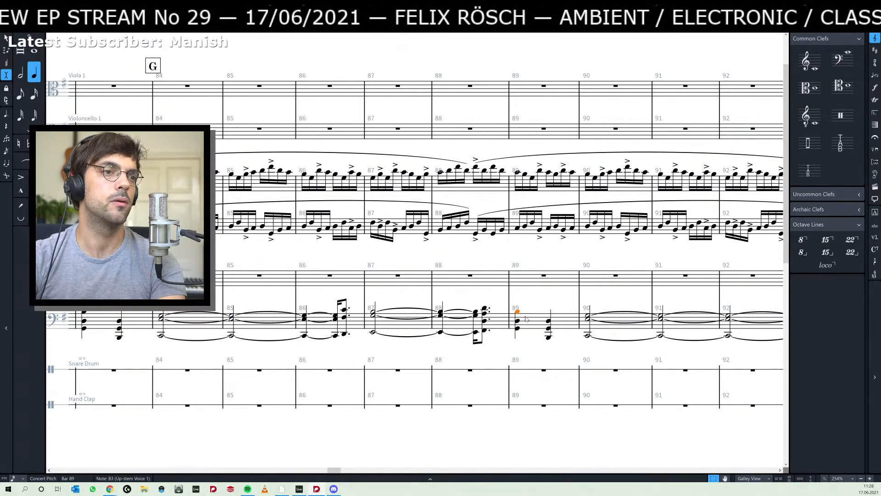
{"action": "key", "text": "ctrl+v"}
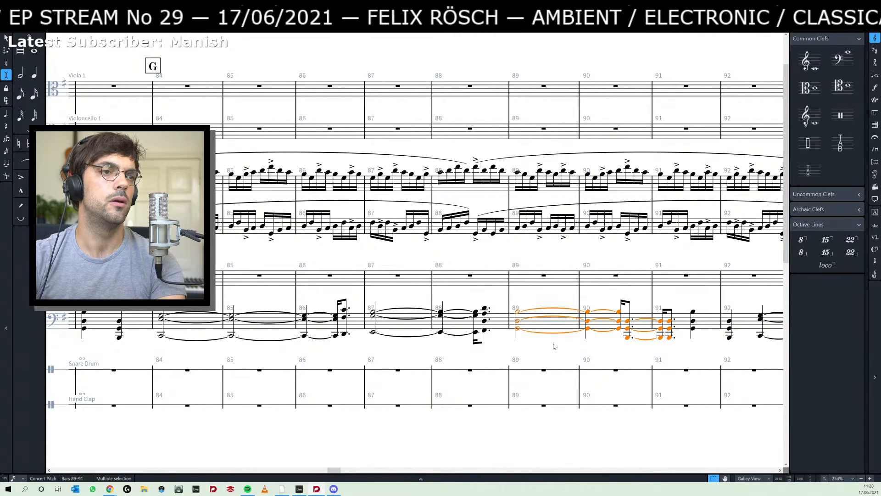
{"action": "scroll", "coordinate": [555, 345], "scroll_direction": "right", "scroll_amount": 2}
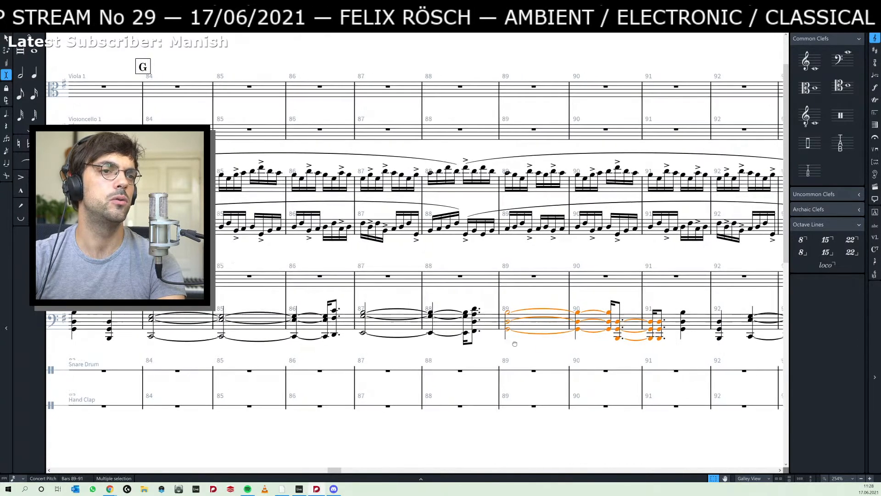
{"action": "key", "text": "Escape"}
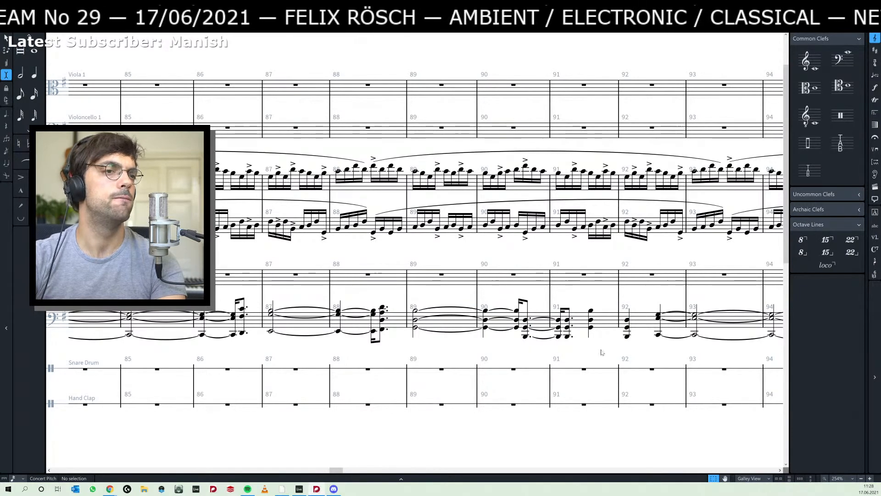
- Change the time signature to 3/4 at bar 90 and back to 2/4 at bar 91
{"action": "scroll", "coordinate": [561, 355], "scroll_direction": "right", "scroll_amount": 1}
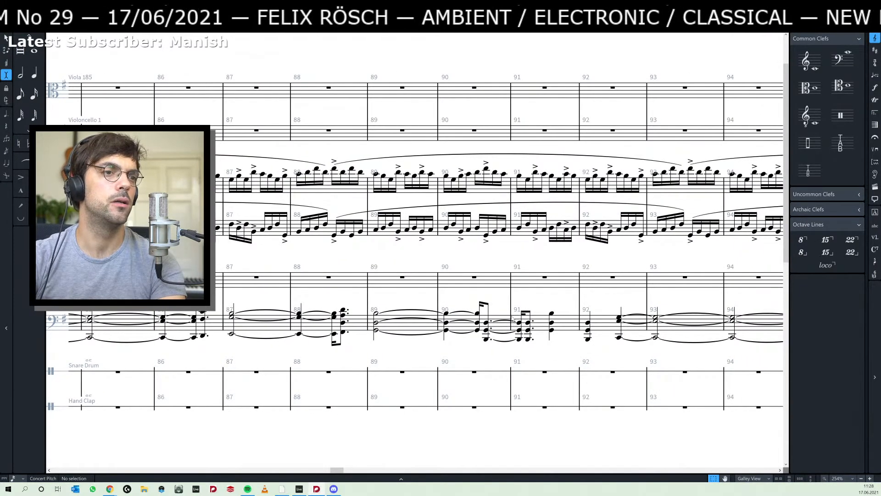
{"action": "left_click", "coordinate": [438, 303]}
{"action": "key", "text": "shift+c"}
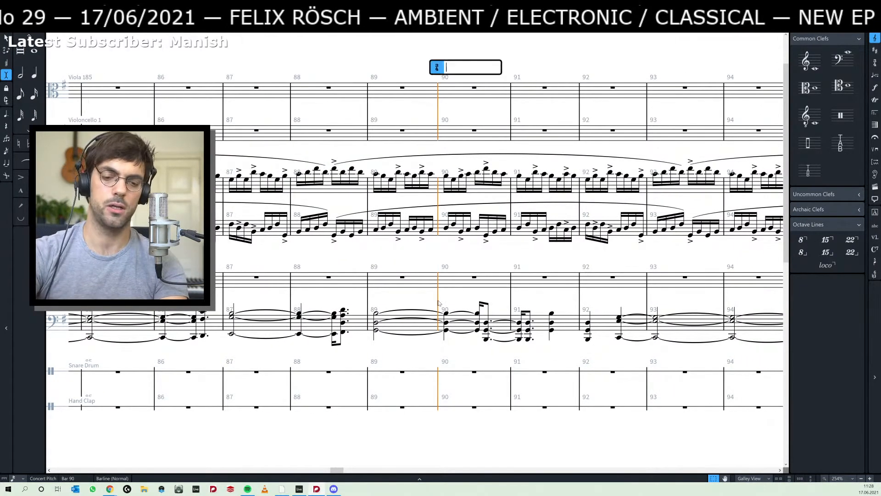
{"action": "type", "text": "3"}
{"action": "key", "text": "Return"}
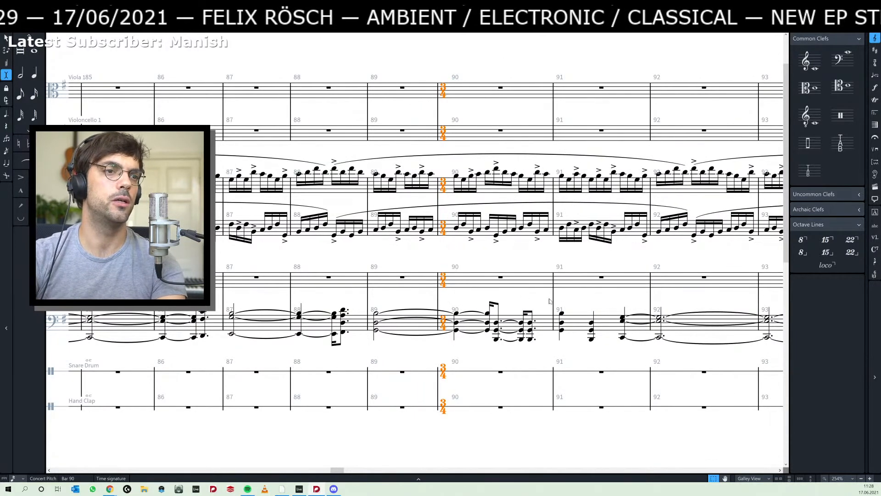
{"action": "key", "text": "Escape"}
{"action": "left_click", "coordinate": [555, 303]}
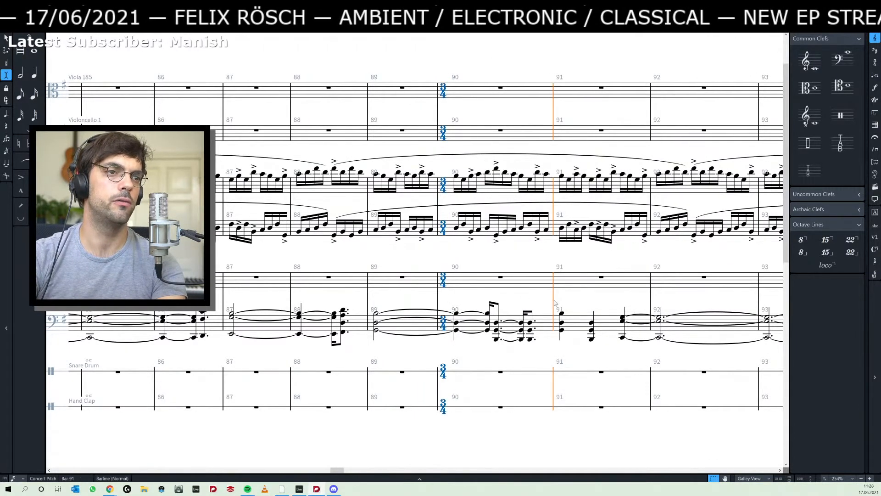
{"action": "key", "text": "shift+m"}
{"action": "type", "text": "2/4"}
{"action": "key", "text": "Return"}
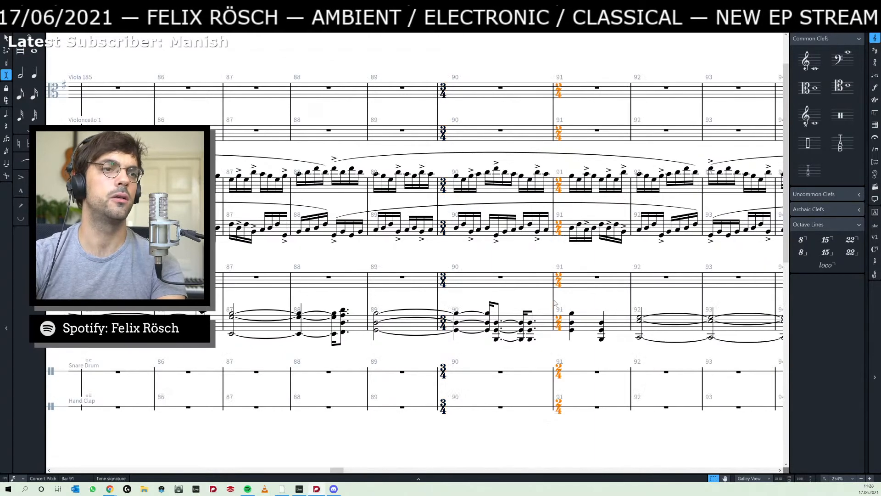
- Remove the lower piano's two quarter-note chords in bar 91, closing the gap, and add a rehearsal mark at that bar's start
{"action": "left_click", "coordinate": [484, 315]}
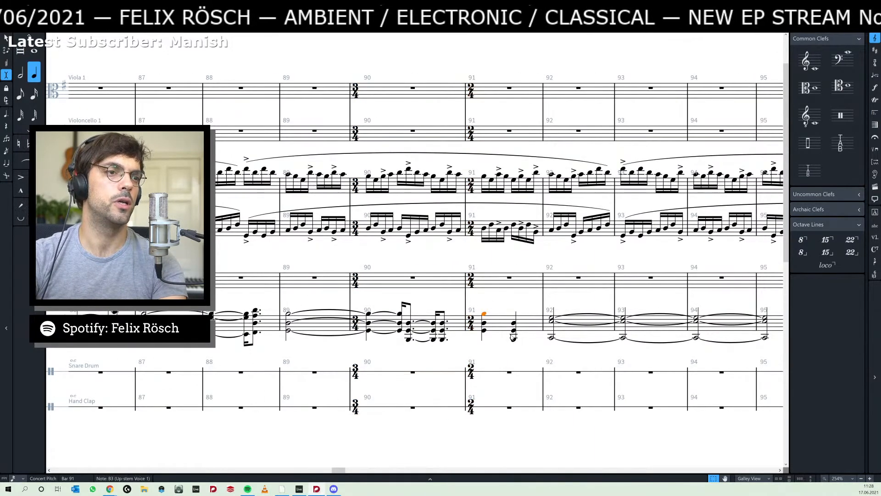
{"action": "left_click", "coordinate": [515, 340], "text": "shift"}
{"action": "key", "text": "8"}
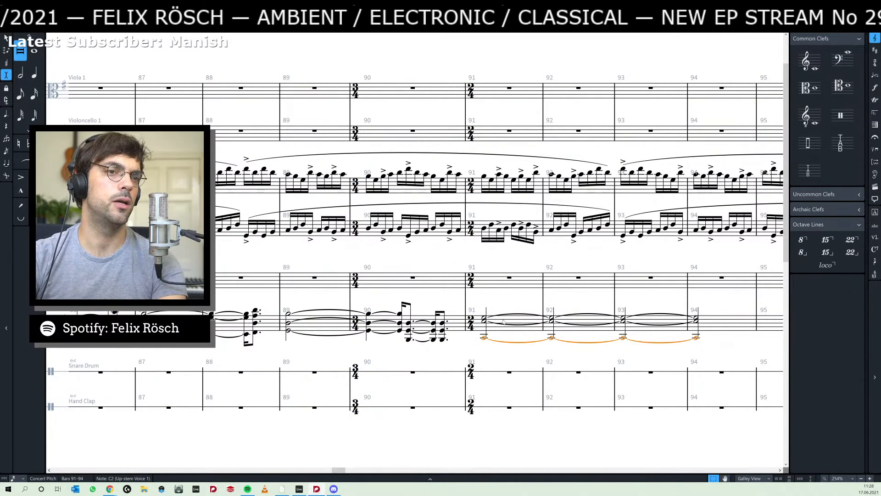
{"action": "left_click", "coordinate": [515, 294]}
{"action": "left_click_drag", "start_coordinate": [505, 302], "coordinate": [498, 303]}
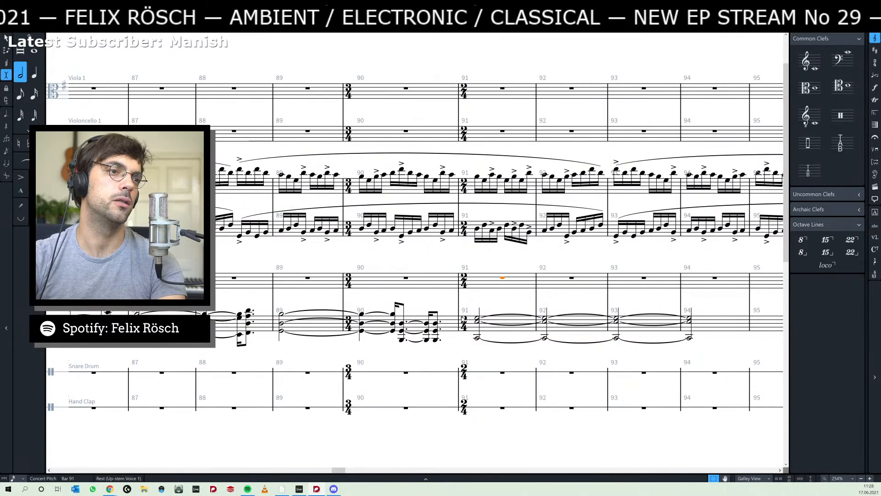
{"action": "left_click", "coordinate": [459, 302]}
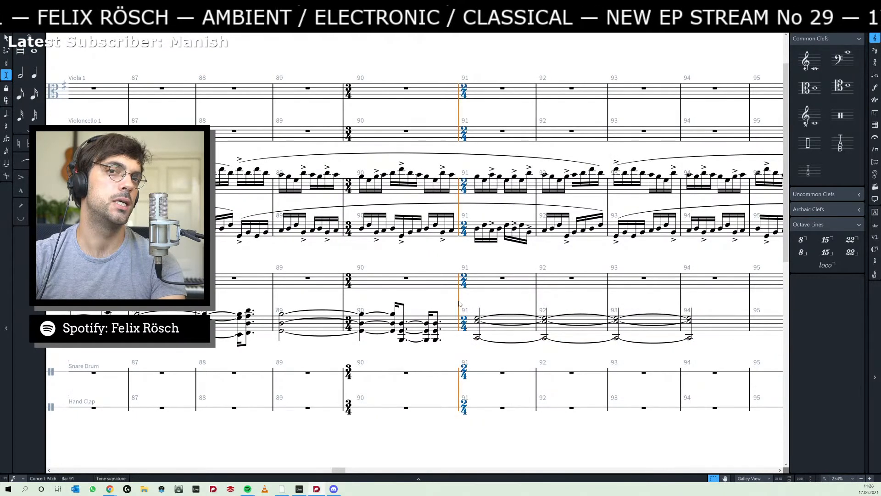
{"action": "key", "text": "shift+a"}
{"action": "scroll", "coordinate": [459, 300], "scroll_direction": "right", "scroll_amount": 3}
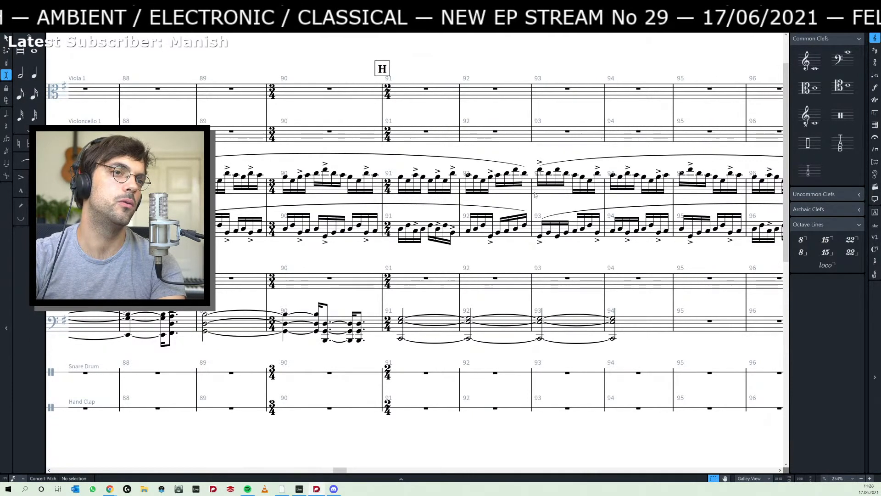
- Play the score back from the lower piano's first chord at rehearsal mark D in bar 65 through bar 89
{"action": "left_click", "coordinate": [540, 175]}
{"action": "left_click", "coordinate": [540, 172]}
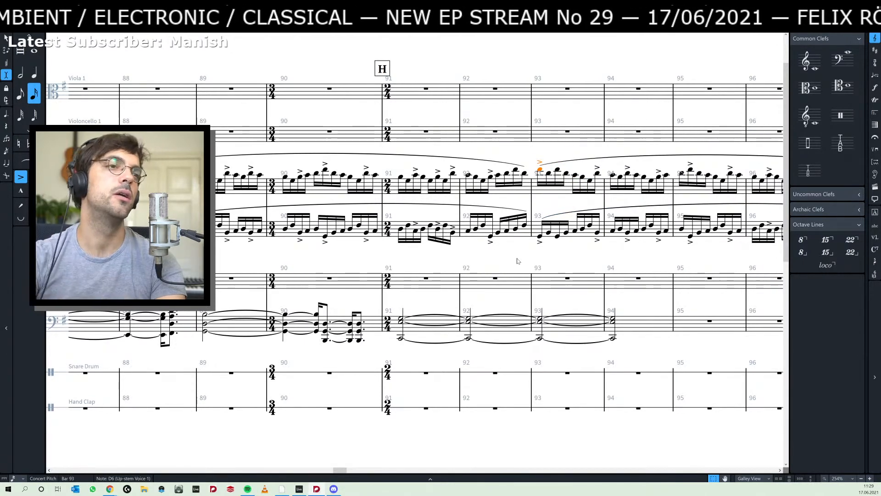
{"action": "left_click_drag", "start_coordinate": [450, 263], "coordinate": [483, 265]}
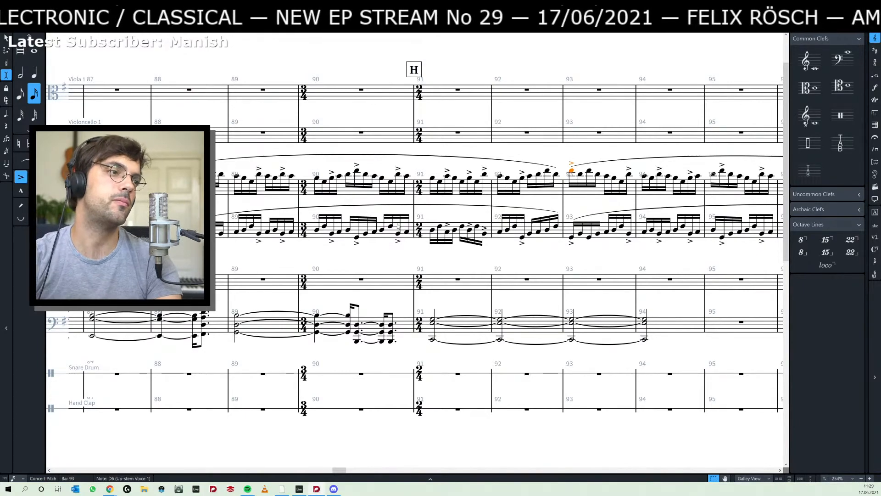
{"action": "left_click_drag", "start_coordinate": [250, 253], "coordinate": [543, 264]}
{"action": "left_click_drag", "start_coordinate": [450, 263], "coordinate": [630, 265]}
{"action": "left_click_drag", "start_coordinate": [329, 261], "coordinate": [495, 264]}
{"action": "left_click_drag", "start_coordinate": [427, 262], "coordinate": [665, 265]}
{"action": "left_click_drag", "start_coordinate": [202, 265], "coordinate": [552, 263]}
{"action": "left_click_drag", "start_coordinate": [280, 268], "coordinate": [362, 270]}
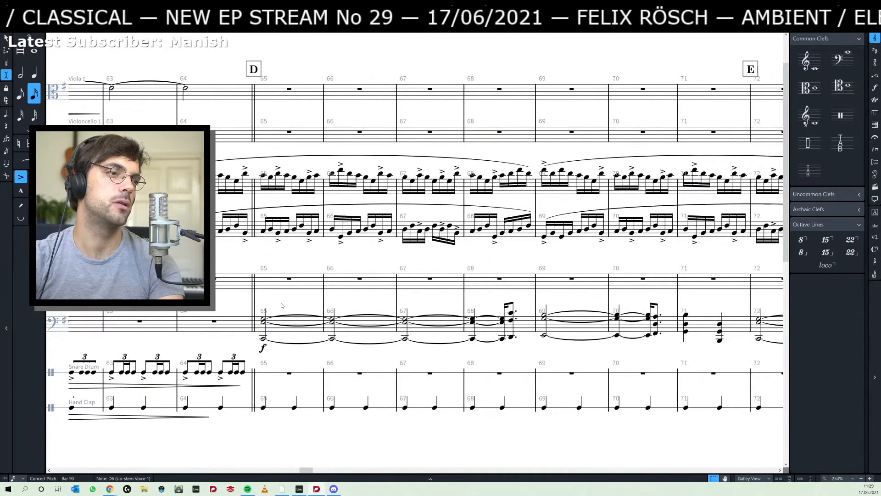
{"action": "left_click", "coordinate": [266, 319]}
{"action": "key", "text": "space"}
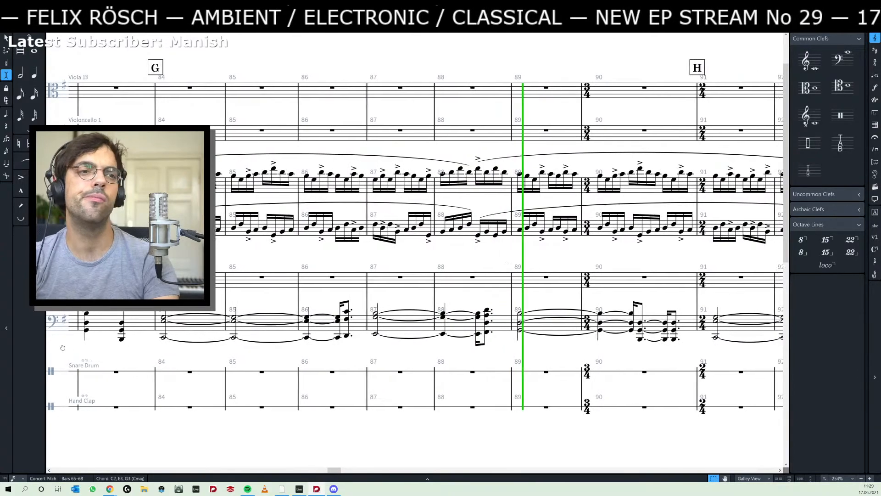
{"action": "key", "text": "space"}
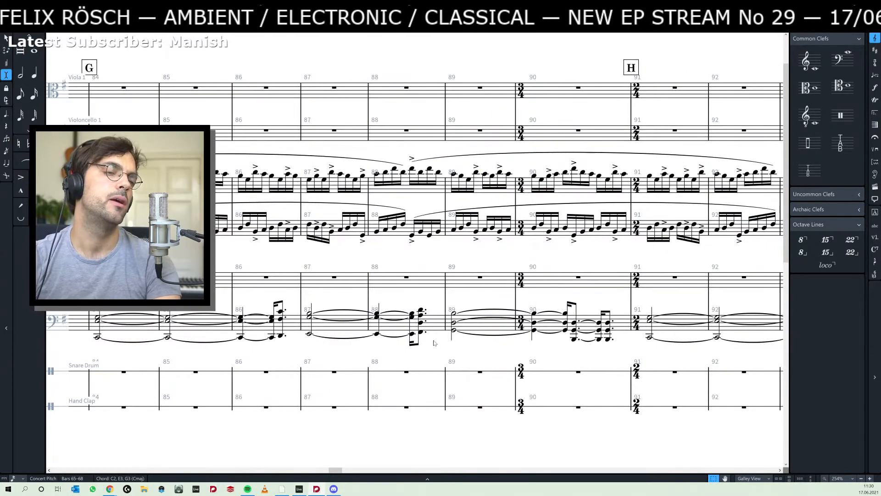
- Select the lower piano's tied chord starting in bar 89 and set the rhythmic grid to a quarter note
{"action": "scroll", "coordinate": [510, 344], "scroll_direction": "right", "scroll_amount": 5}
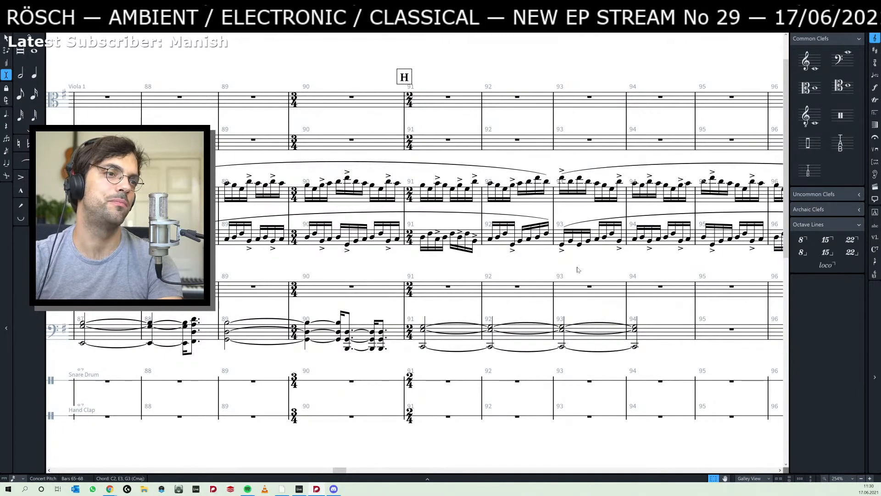
{"action": "left_click_drag", "start_coordinate": [536, 271], "coordinate": [594, 266]}
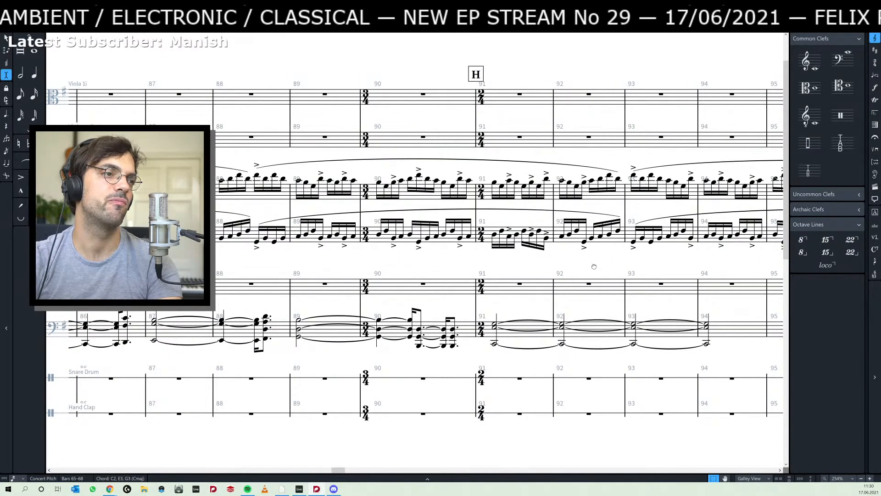
{"action": "left_click_drag", "start_coordinate": [593, 266], "coordinate": [645, 269]}
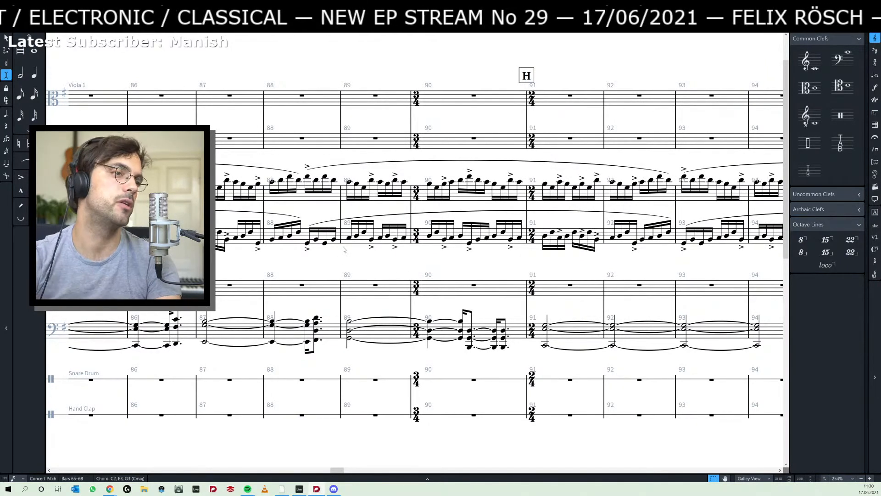
{"action": "scroll", "coordinate": [339, 261], "scroll_direction": "left", "scroll_amount": 6}
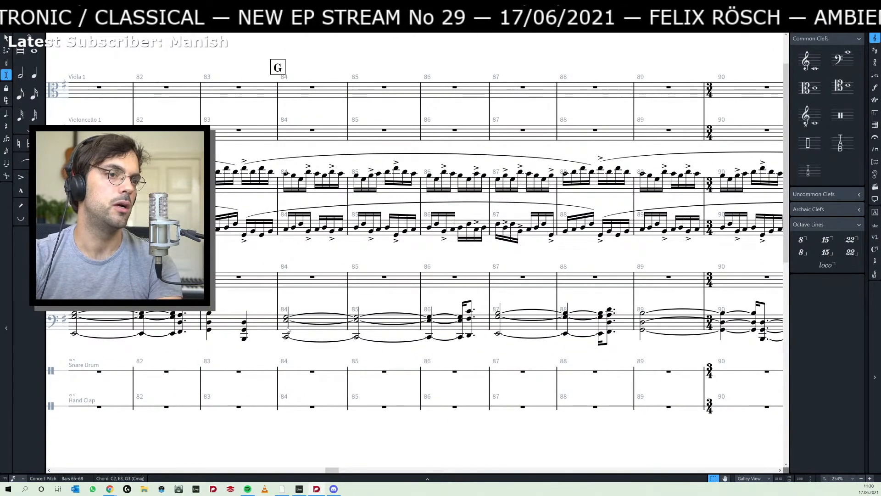
{"action": "scroll", "coordinate": [529, 332], "scroll_direction": "right", "scroll_amount": 2}
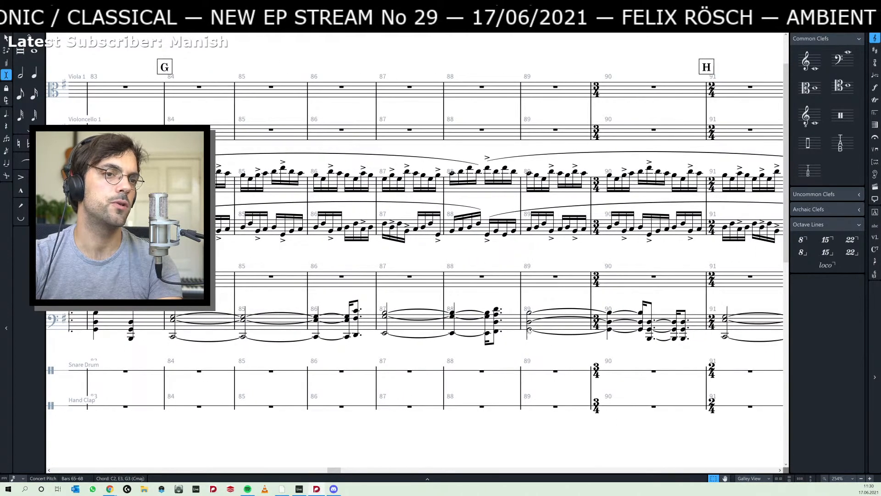
{"action": "left_click", "coordinate": [527, 338]}
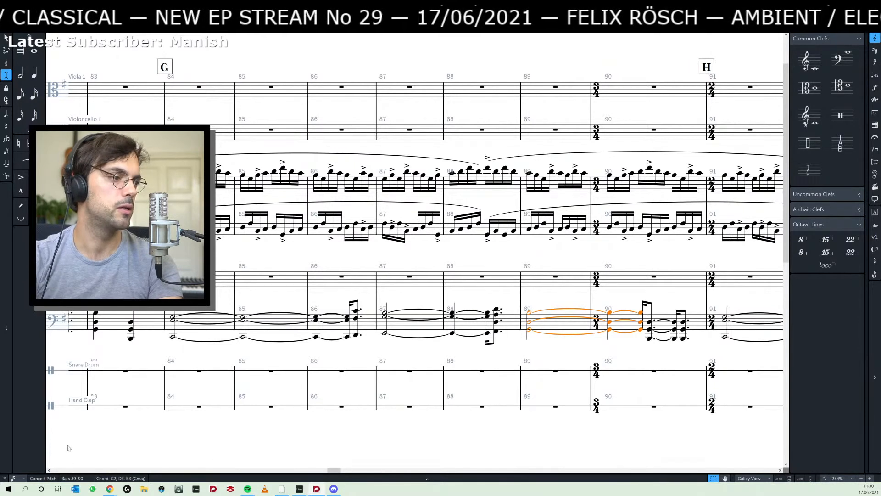
{"action": "left_click", "coordinate": [21, 478]}
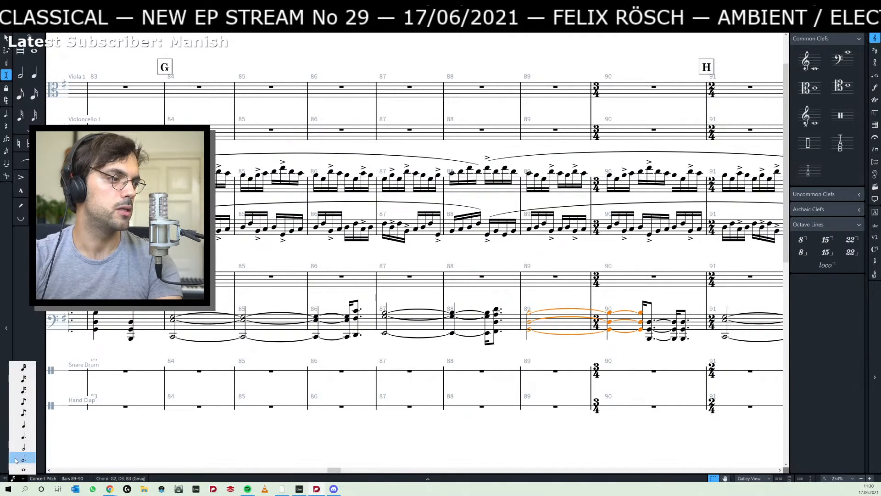
{"action": "left_click", "coordinate": [21, 424]}
- Try shortening the tied chord from bar 89 in quarter-note steps, and lengthen it back into beat two of bar 90
{"action": "key", "text": "alt+shift+Left"}
{"action": "key", "text": "alt+shift+Left"}
{"action": "key", "text": "alt+shift+Left"}
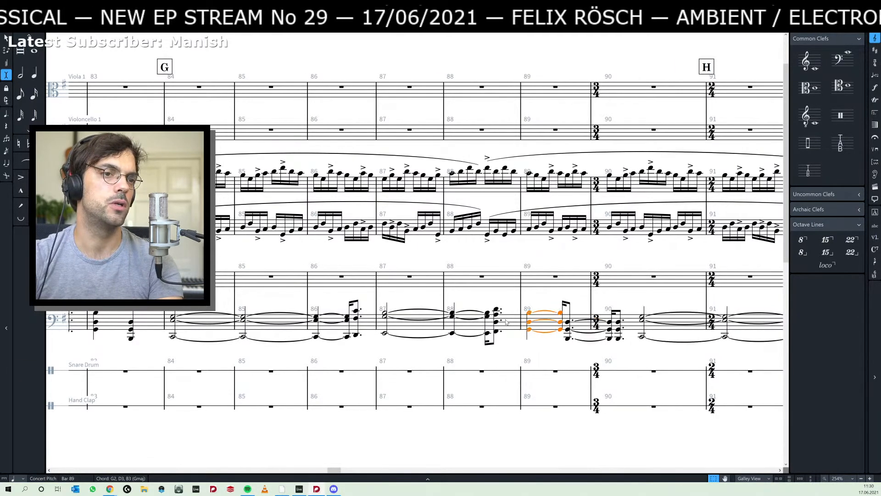
{"action": "key", "text": "alt+shift+Right"}
{"action": "key", "text": "alt+shift+Right"}
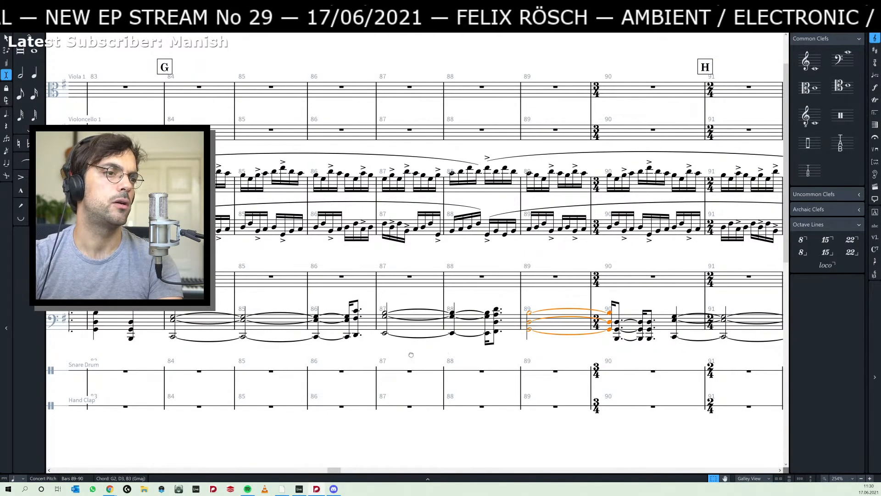
{"action": "left_click_drag", "start_coordinate": [411, 355], "coordinate": [442, 350]}
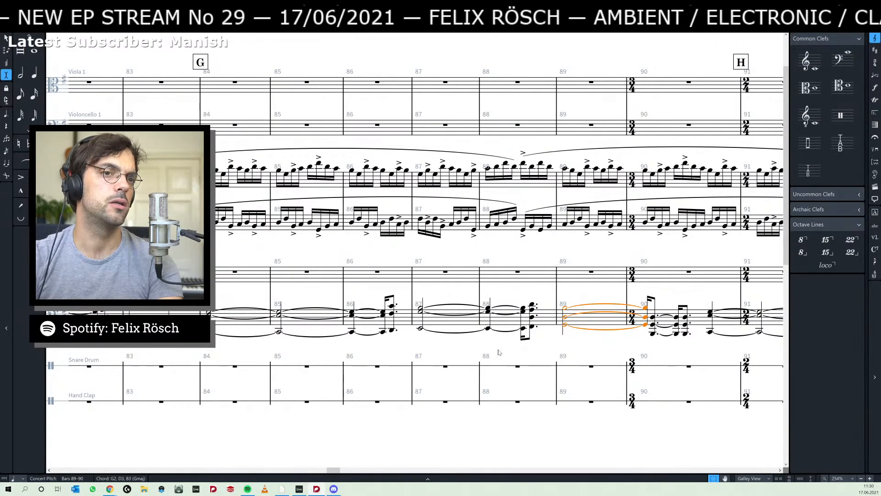
{"action": "left_click_drag", "start_coordinate": [499, 352], "coordinate": [454, 353]}
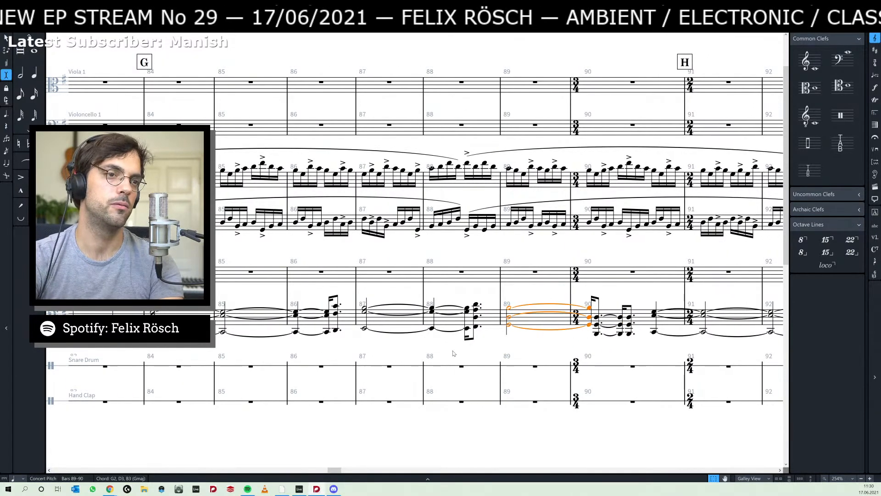
{"action": "key", "text": "alt+shift+Right"}
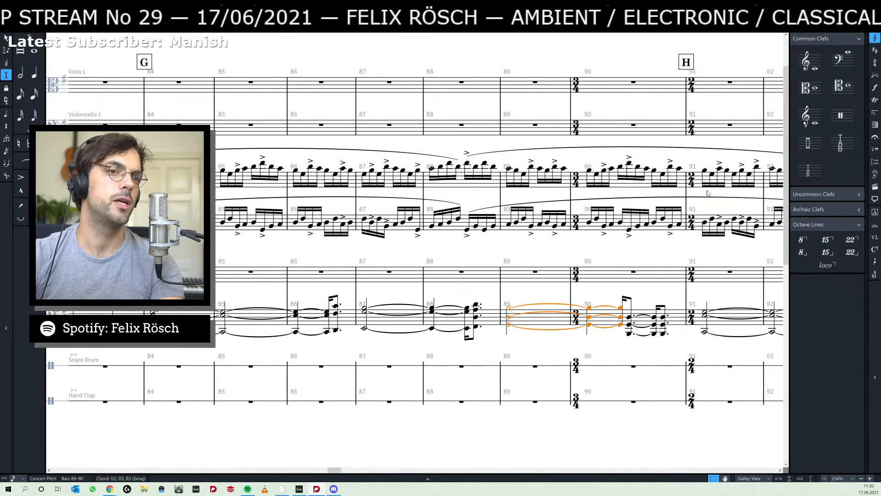
- Try shortening the selected chord from bar 89 to a half-note duration and less, and extend it back into beat two of bar 90
{"action": "left_click_drag", "start_coordinate": [629, 250], "coordinate": [574, 255]}
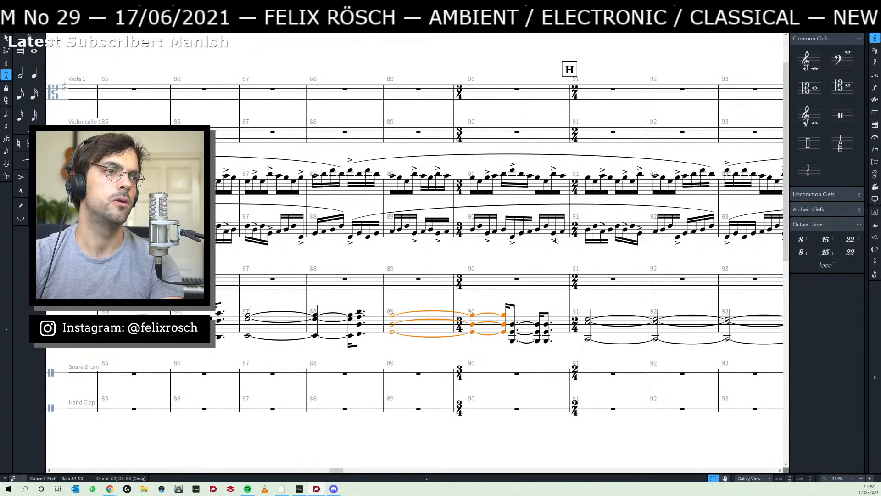
{"action": "scroll", "coordinate": [555, 241], "scroll_direction": "right", "scroll_amount": 2}
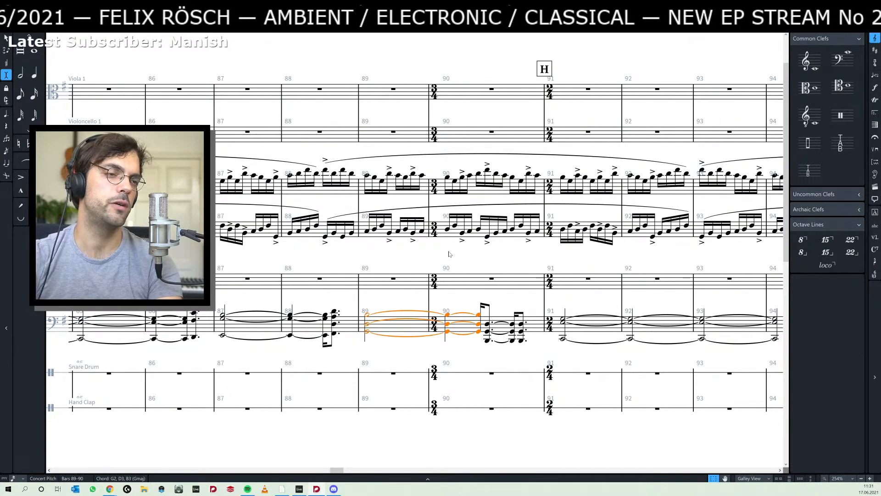
{"action": "key", "text": "7"}
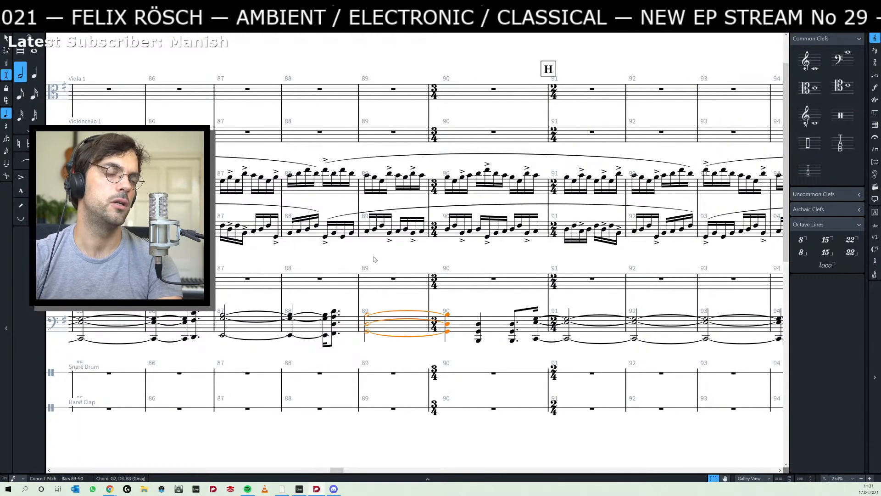
{"action": "left_click_drag", "start_coordinate": [370, 262], "coordinate": [486, 260]}
{"action": "key", "text": "alt+shift+Left"}
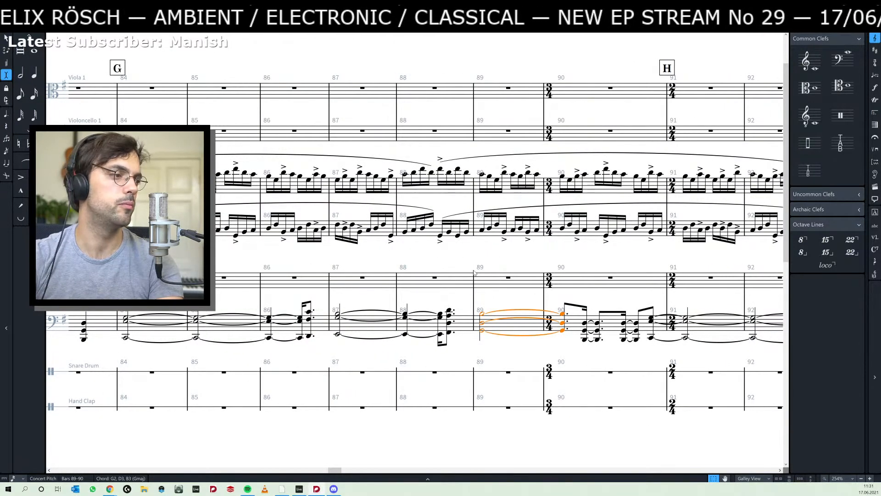
{"action": "key", "text": "alt+shift+Right"}
{"action": "key", "text": "alt+shift+Right"}
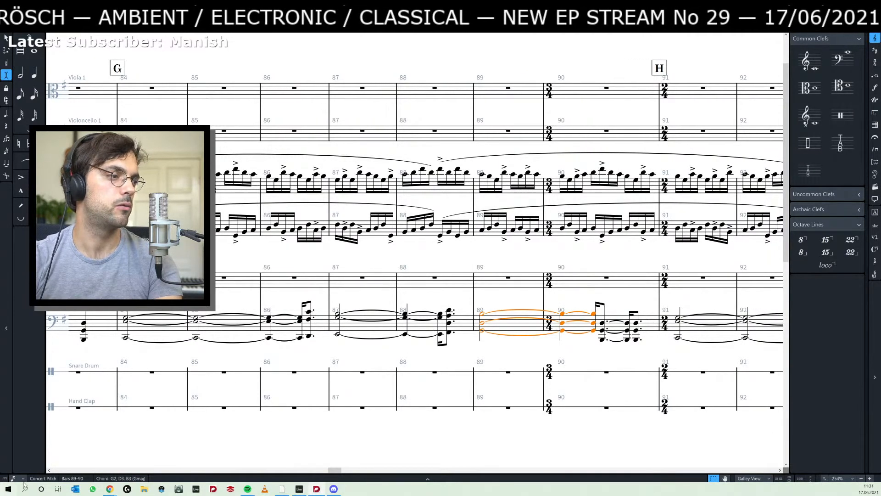
- Keep the rhythmic grid at a quarter note and shorten the chord starting in bar 89 by two quarter notes
{"action": "left_click", "coordinate": [23, 478]}
{"action": "left_click", "coordinate": [29, 431]}
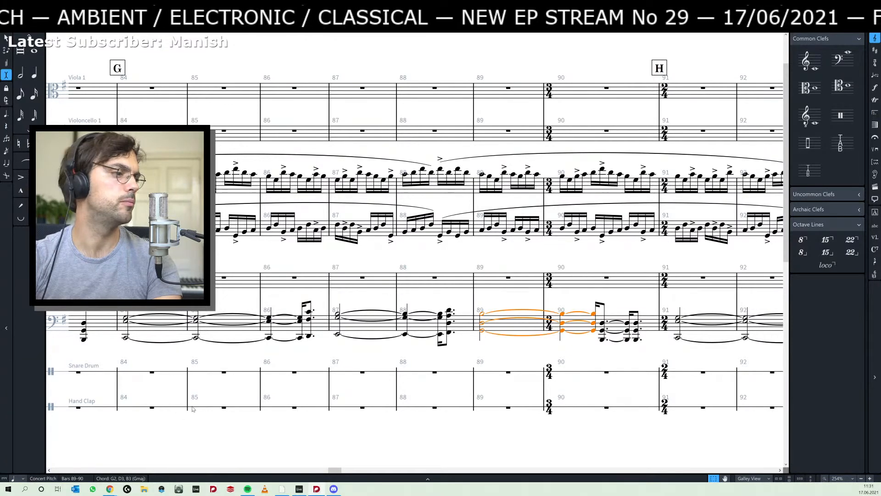
{"action": "left_click", "coordinate": [23, 478]}
{"action": "left_click", "coordinate": [21, 427]}
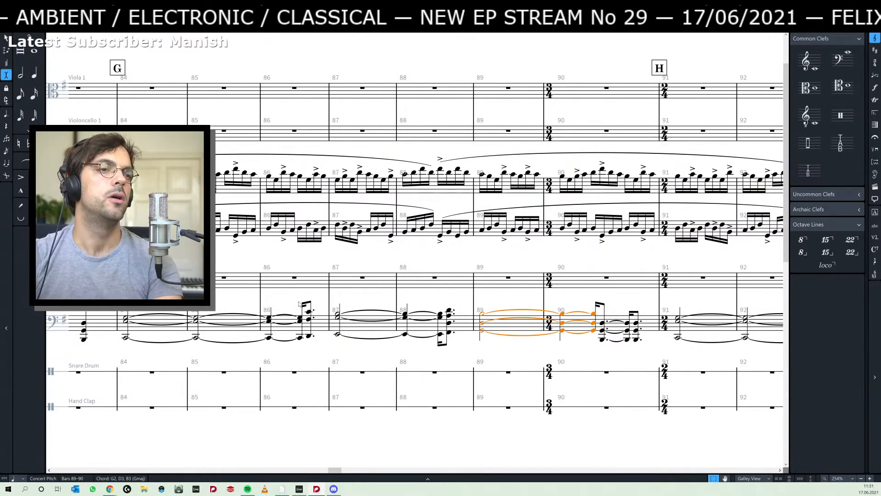
{"action": "key", "text": "alt+shift+Left"}
{"action": "key", "text": "alt+shift+Left"}
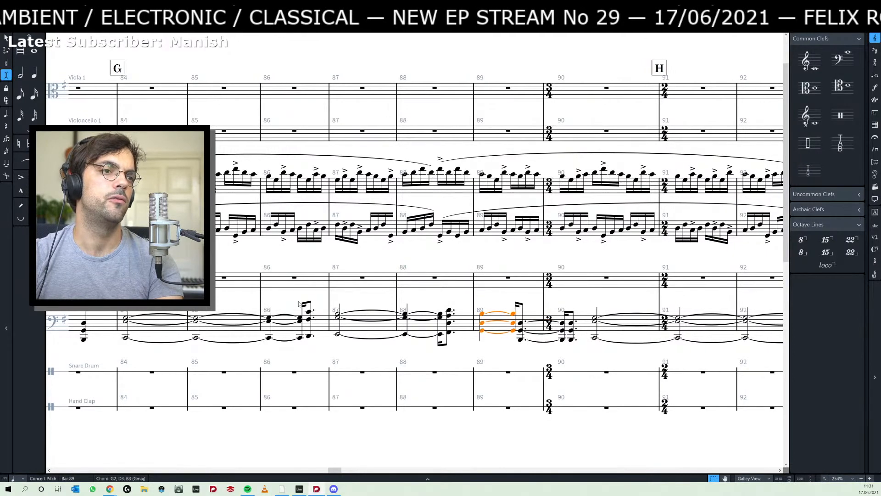
- Shorten the lower piano's tied chord starting in bar 87 by a quarter note and the one at rehearsal mark G by two quarter notes
{"action": "scroll", "coordinate": [452, 356], "scroll_direction": "left", "scroll_amount": 5}
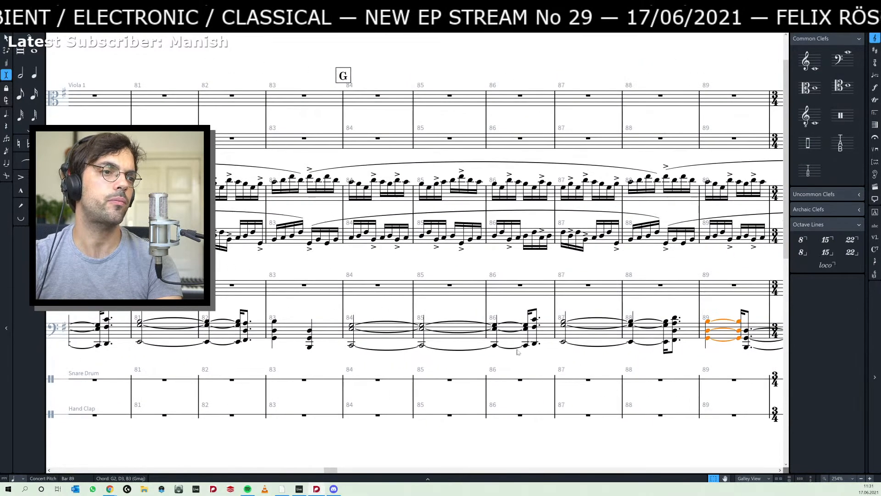
{"action": "left_click", "coordinate": [352, 325]}
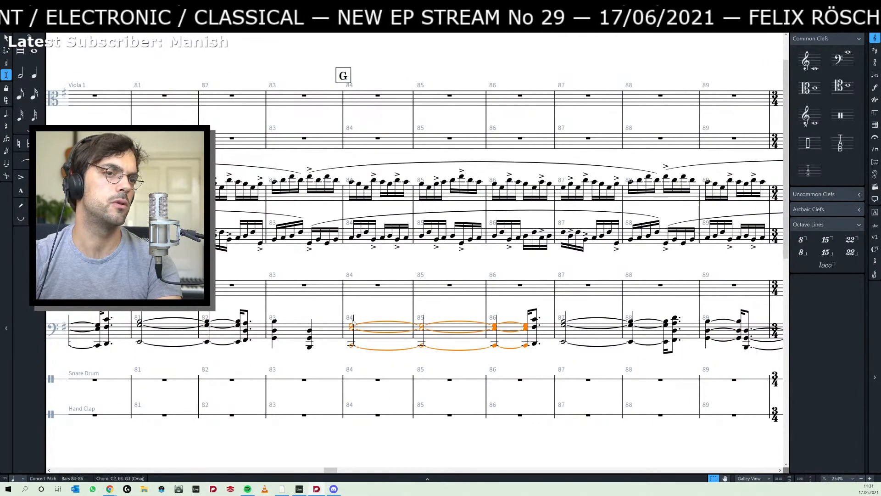
{"action": "left_click", "coordinate": [568, 320]}
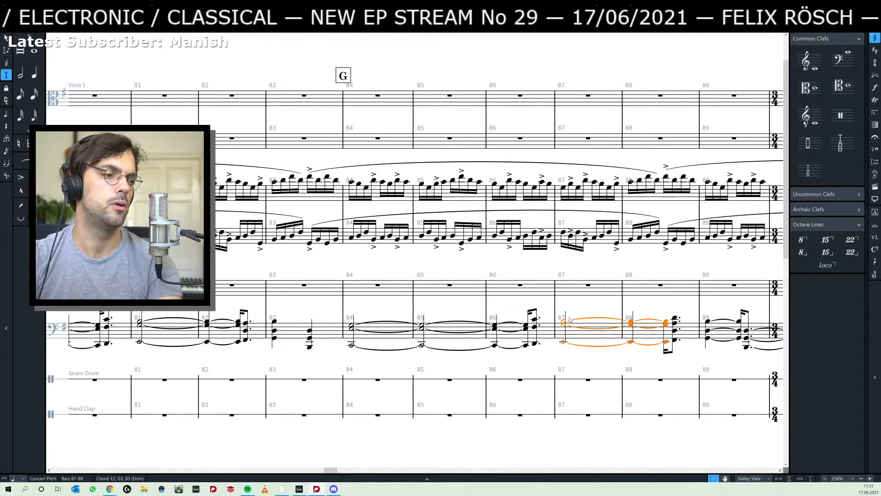
{"action": "key", "text": "shift+alt+Left"}
{"action": "scroll", "coordinate": [432, 358], "scroll_direction": "left", "scroll_amount": 2}
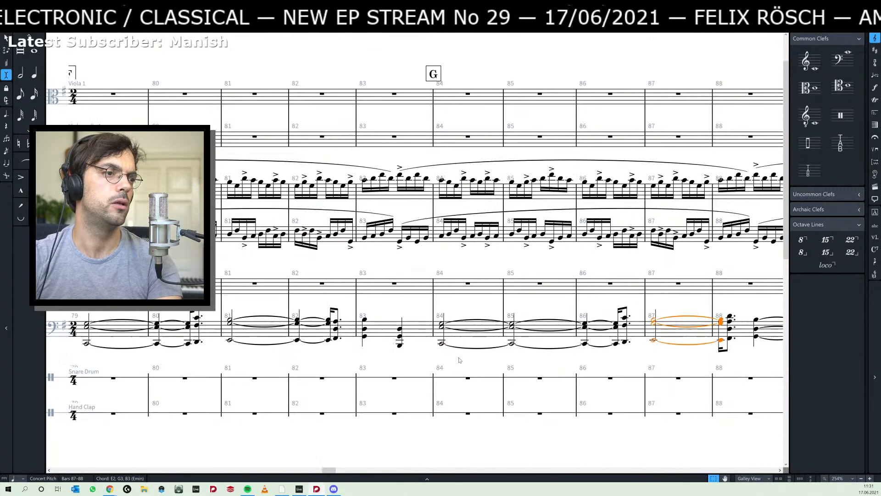
{"action": "left_click", "coordinate": [443, 320]}
{"action": "key", "text": "shift+alt+Left"}
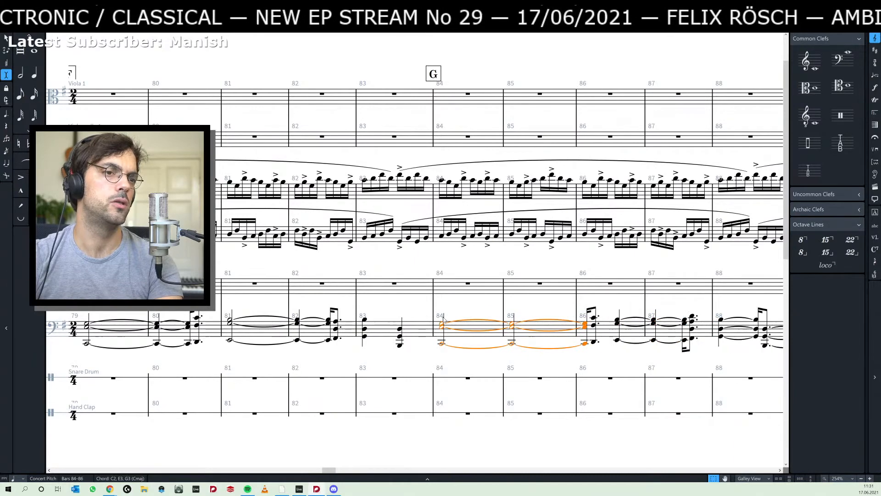
{"action": "key", "text": "shift+alt+Left"}
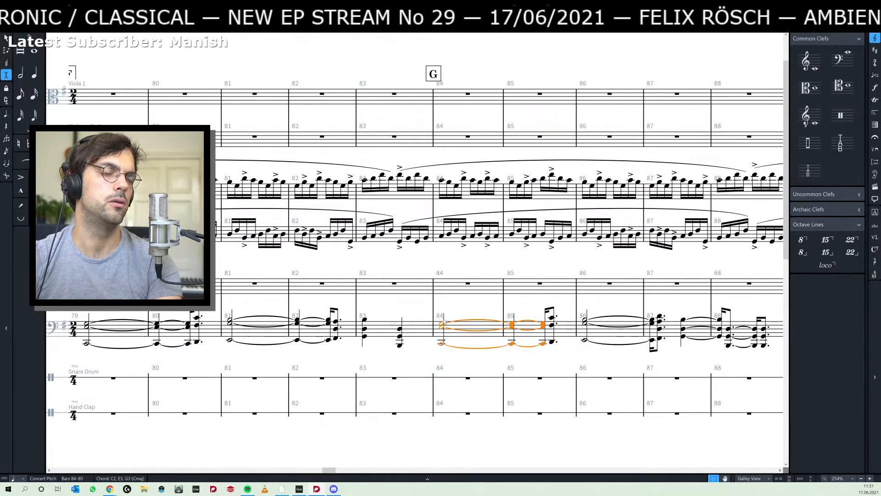
- Shorten the lower piano's tied chord at rehearsal mark E, starting in bar 72, by one quarter note
{"action": "scroll", "coordinate": [419, 360], "scroll_direction": "left", "scroll_amount": 5}
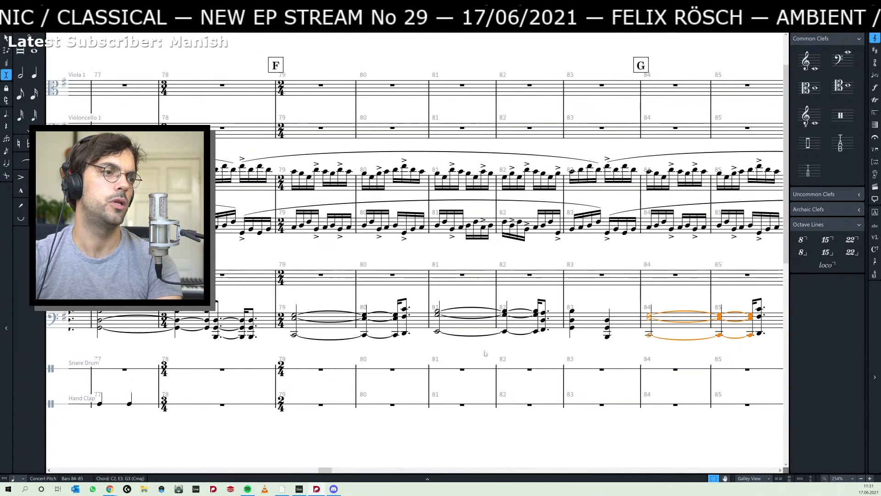
{"action": "scroll", "coordinate": [451, 356], "scroll_direction": "left", "scroll_amount": 9}
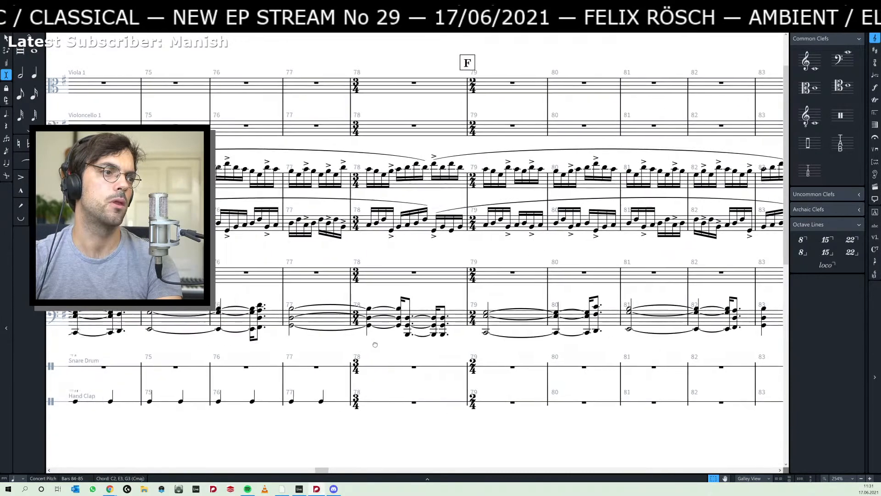
{"action": "scroll", "coordinate": [541, 347], "scroll_direction": "left", "scroll_amount": 3}
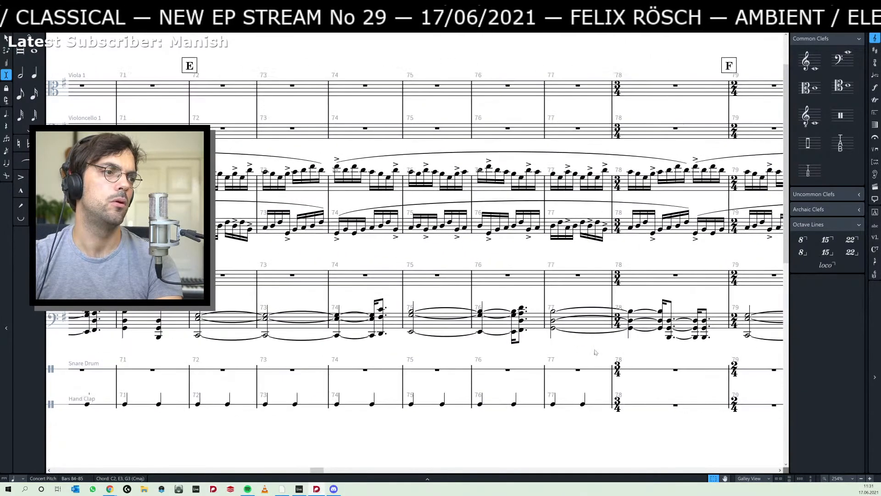
{"action": "left_click", "coordinate": [201, 314]}
{"action": "key", "text": "shift+alt+Left"}
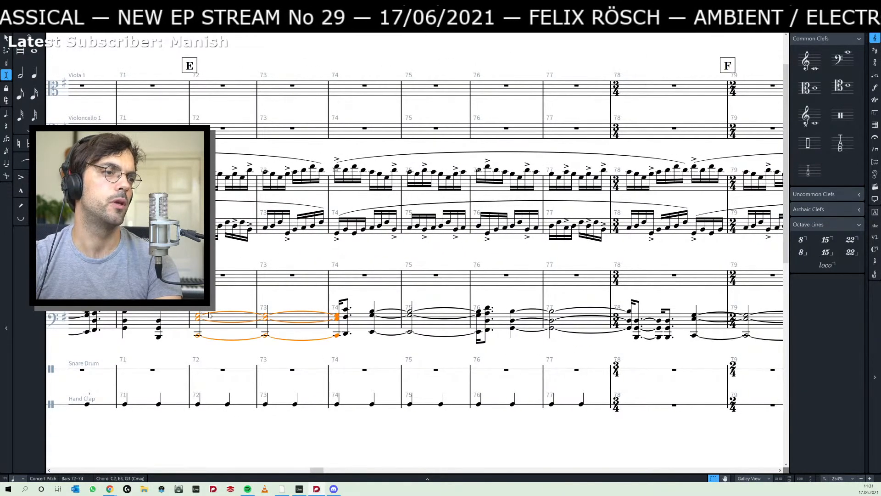
- Play the score back briefly from the lower piano's first chord at rehearsal mark D in bar 65
{"action": "scroll", "coordinate": [342, 354], "scroll_direction": "left", "scroll_amount": 15}
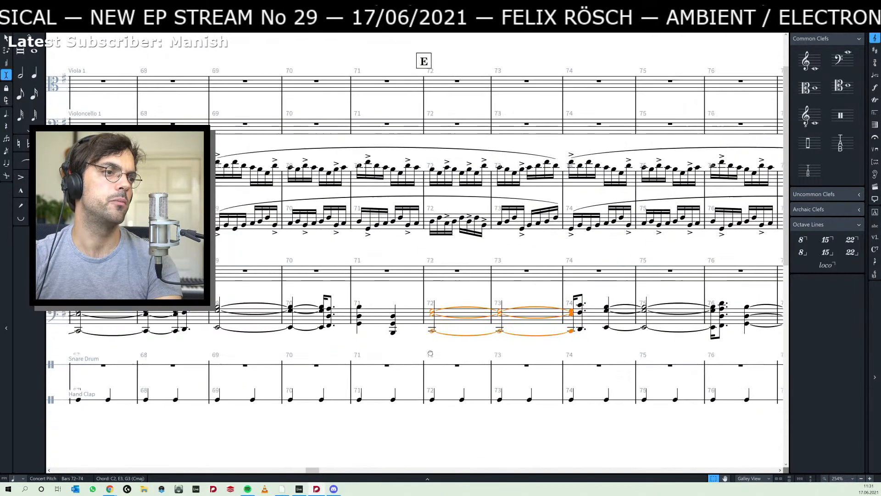
{"action": "left_click", "coordinate": [331, 332]}
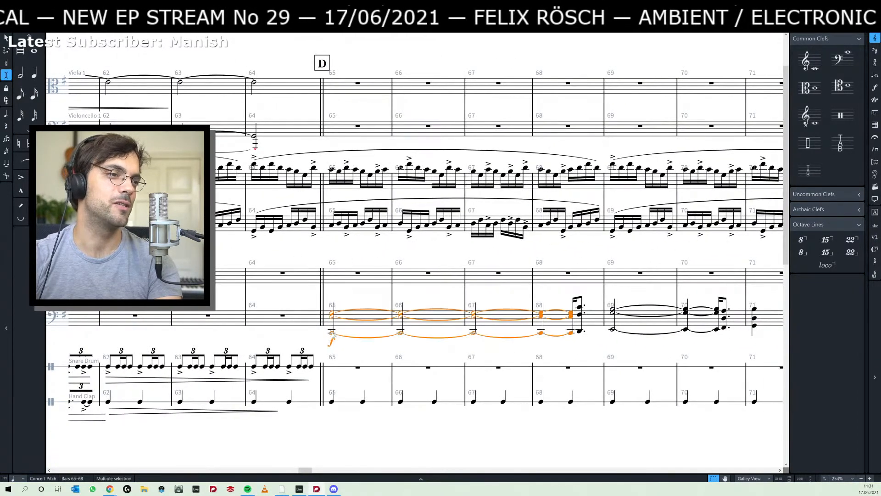
{"action": "key", "text": "p"}
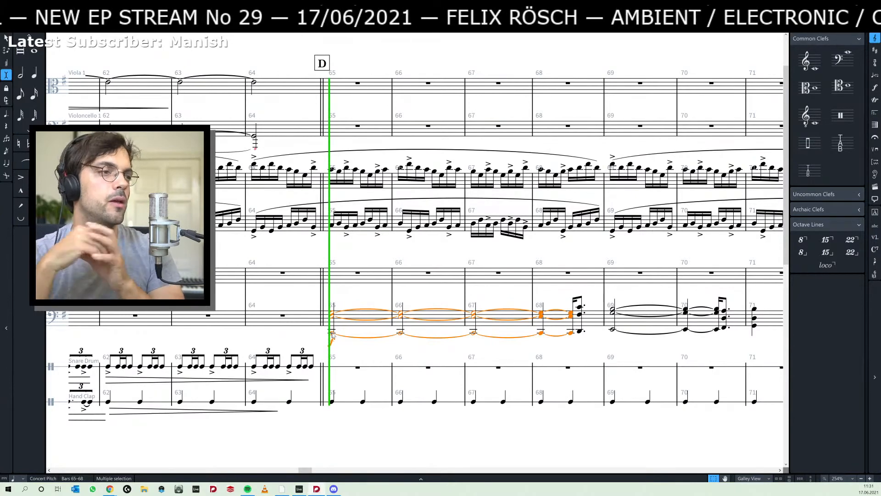
{"action": "key", "text": "space"}
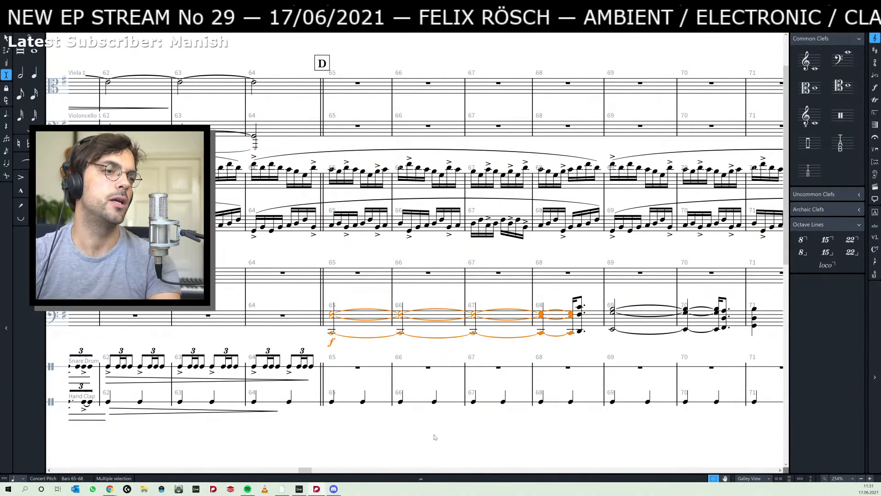
- Continue the Hand Clap's quarter notes by repeating from the last note of bar 77 through bar 103
{"action": "scroll", "coordinate": [474, 431], "scroll_direction": "up", "scroll_amount": 1}
{"action": "scroll", "coordinate": [477, 422], "scroll_direction": "down", "scroll_amount": 5}
{"action": "left_click_drag", "start_coordinate": [430, 374], "coordinate": [45, 388]}
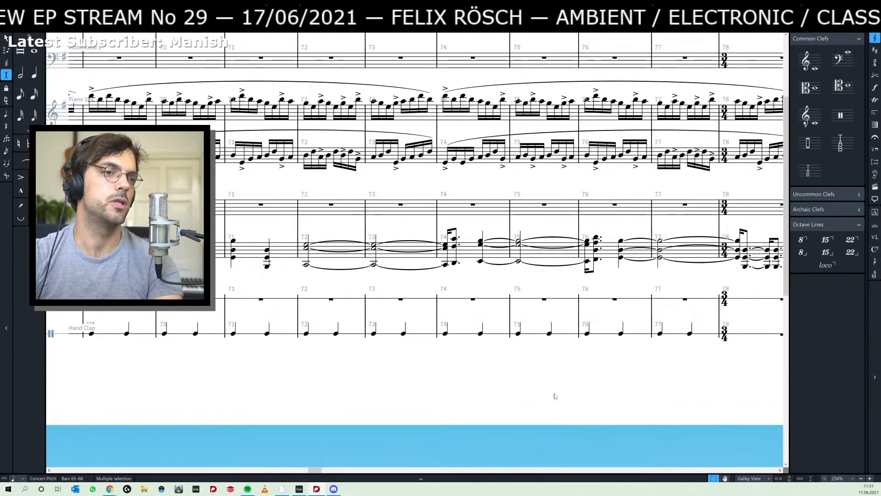
{"action": "left_click_drag", "start_coordinate": [553, 394], "coordinate": [159, 385]}
{"action": "left_click", "coordinate": [298, 325]}
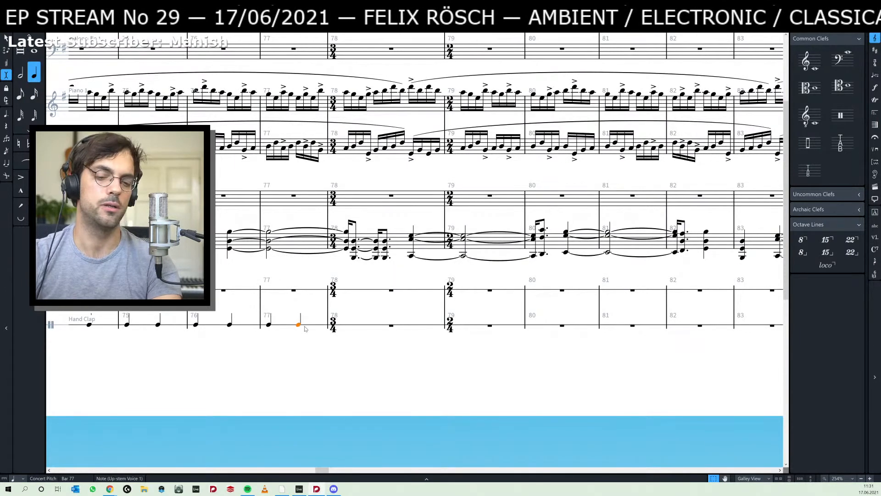
{"action": "key", "text": "r"}
{"action": "key", "text": "r"}
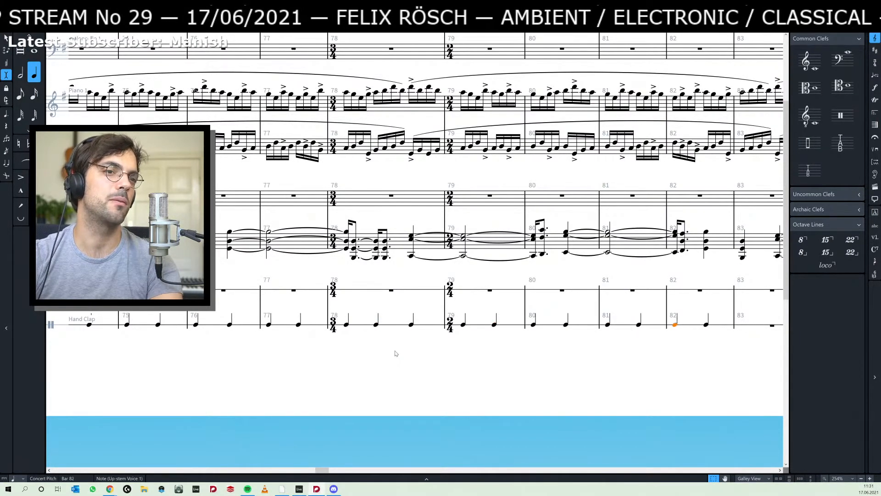
{"action": "key", "text": "r"}
{"action": "key", "text": "r"}
{"action": "key", "text": "r"}
{"action": "key", "text": "r"}
{"action": "key", "text": "r"}
{"action": "key", "text": "r"}
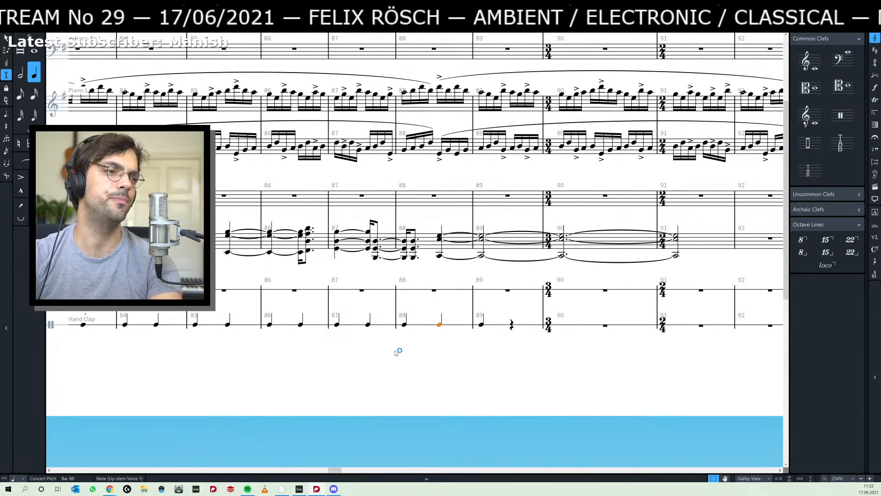
{"action": "key", "text": "r"}
{"action": "key", "text": "r"}
{"action": "key", "text": "r"}
{"action": "key", "text": "r"}
{"action": "key", "text": "r"}
{"action": "key", "text": "r"}
{"action": "key", "text": "r"}
{"action": "key", "text": "r"}
{"action": "key", "text": "r"}
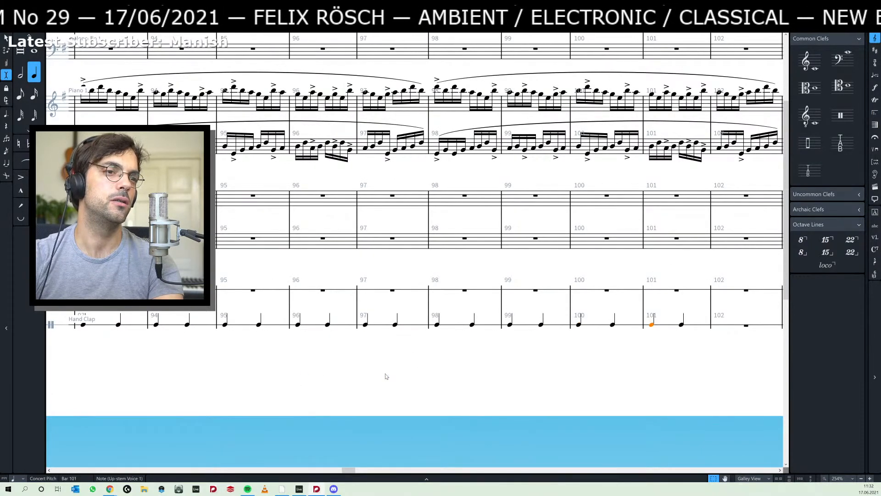
{"action": "key", "text": "r"}
- Review the extended Hand Clap part back to bar 65 and select its first note there
{"action": "left_click_drag", "start_coordinate": [416, 371], "coordinate": [729, 360]}
{"action": "left_click_drag", "start_coordinate": [183, 366], "coordinate": [679, 361]}
{"action": "left_click_drag", "start_coordinate": [394, 366], "coordinate": [661, 366]}
{"action": "left_click_drag", "start_coordinate": [392, 363], "coordinate": [734, 367]}
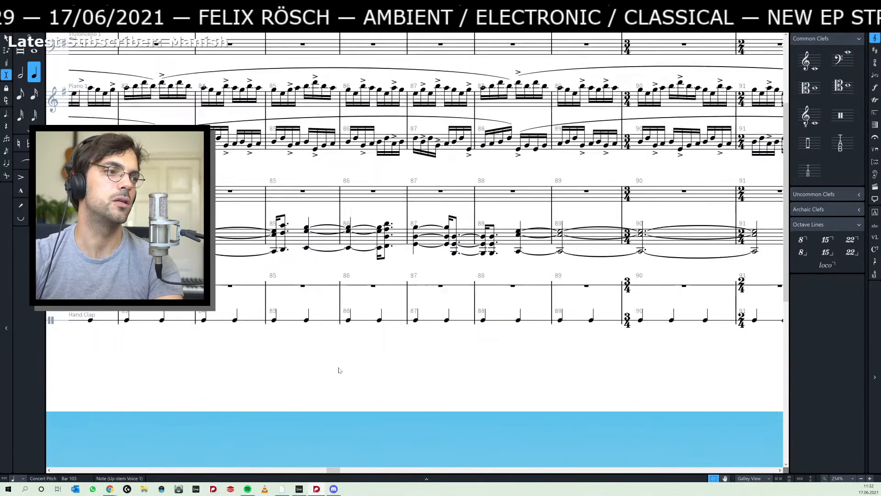
{"action": "left_click_drag", "start_coordinate": [338, 370], "coordinate": [665, 371]}
{"action": "left_click_drag", "start_coordinate": [432, 376], "coordinate": [753, 380]}
{"action": "left_click_drag", "start_coordinate": [311, 375], "coordinate": [590, 373]}
{"action": "left_click_drag", "start_coordinate": [229, 376], "coordinate": [525, 387]}
{"action": "left_click_drag", "start_coordinate": [381, 385], "coordinate": [537, 391]}
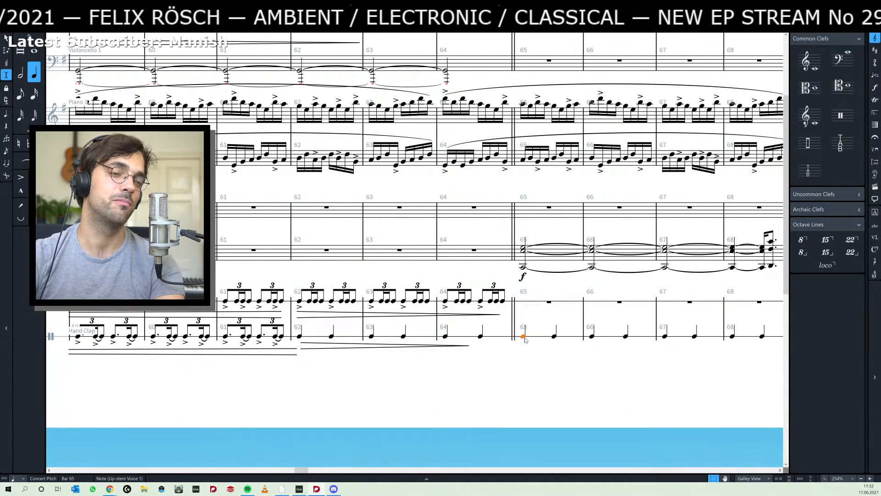
- Switch to Ableton Live, check the clip on the 7 Audio track around 47.4.1, and return to Dorico
{"action": "key", "text": "alt+Tab"}
{"action": "left_click", "coordinate": [546, 295]}
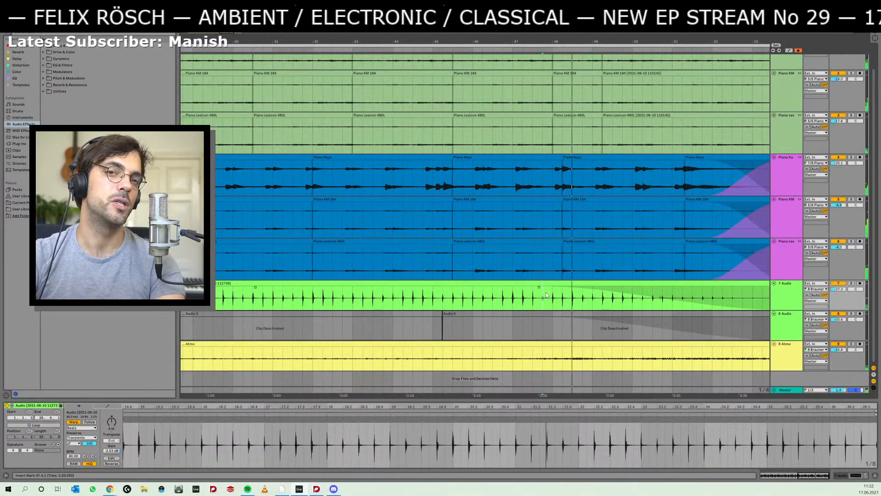
{"action": "key", "text": "alt+Tab"}
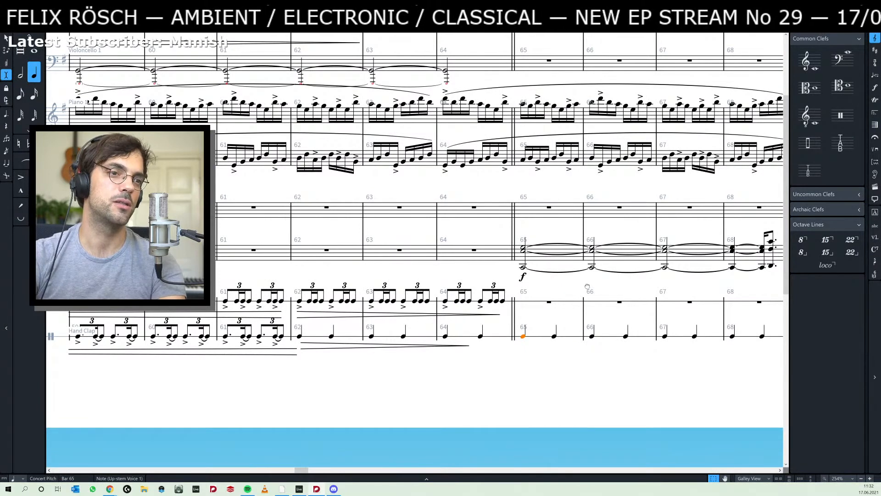
- Play the score back from the Hand Clap's first note in bar 65 through bar 73
{"action": "left_click_drag", "start_coordinate": [587, 286], "coordinate": [445, 295]}
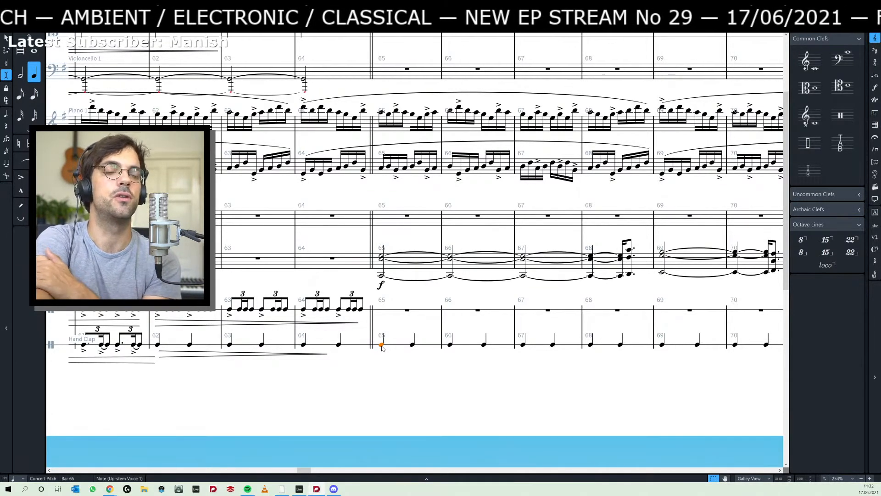
{"action": "key", "text": "p"}
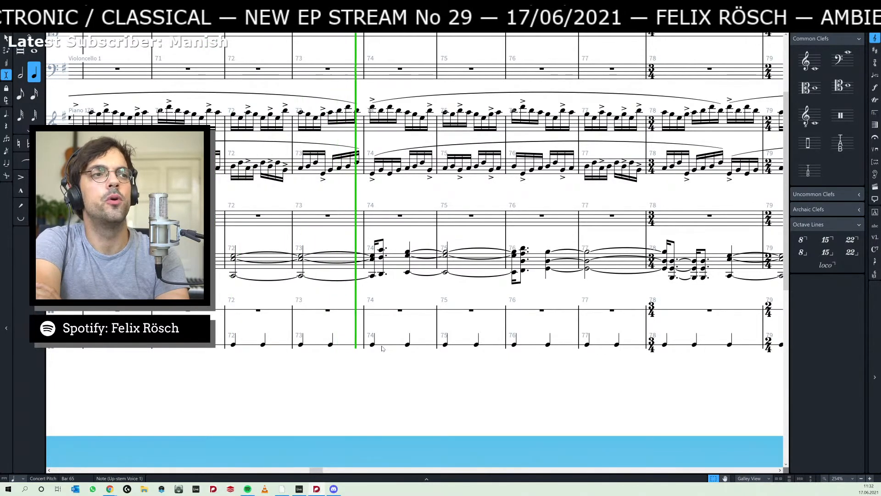
{"action": "key", "text": "space"}
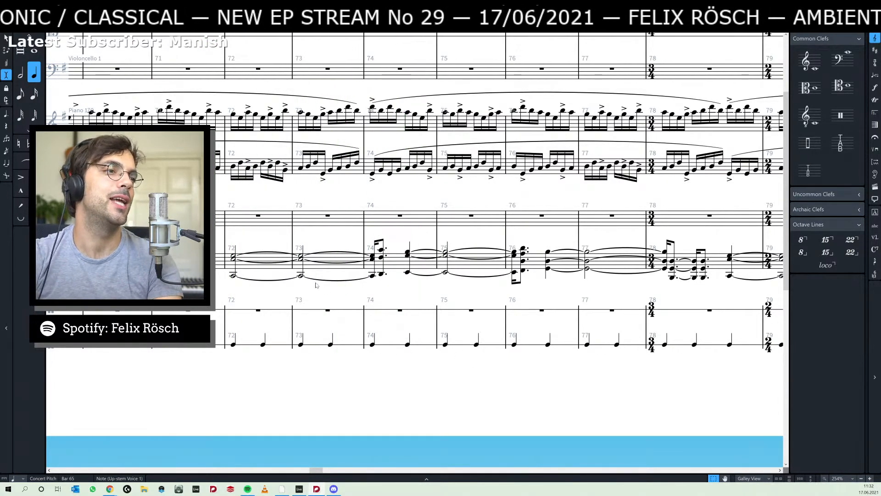
- Lengthen the piano's tied C major chord starting in bar 72 by one quarter note in insert mode
{"action": "left_click", "coordinate": [301, 276]}
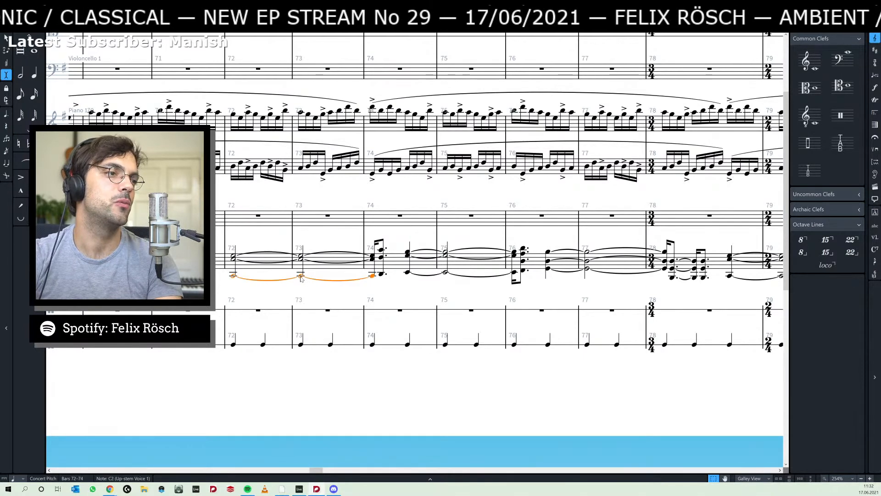
{"action": "left_click", "coordinate": [236, 267]}
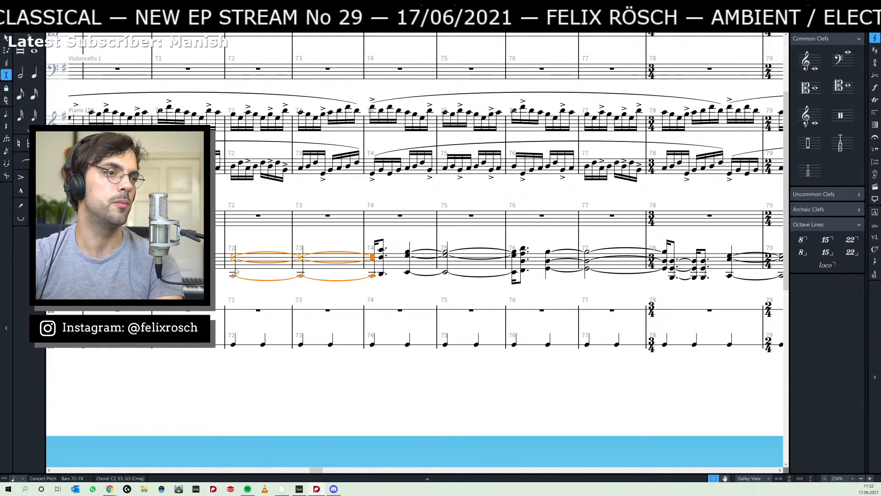
{"action": "key", "text": "alt+shift+Right"}
{"action": "key", "text": "alt+shift+Right"}
{"action": "key", "text": "alt+shift+Left"}
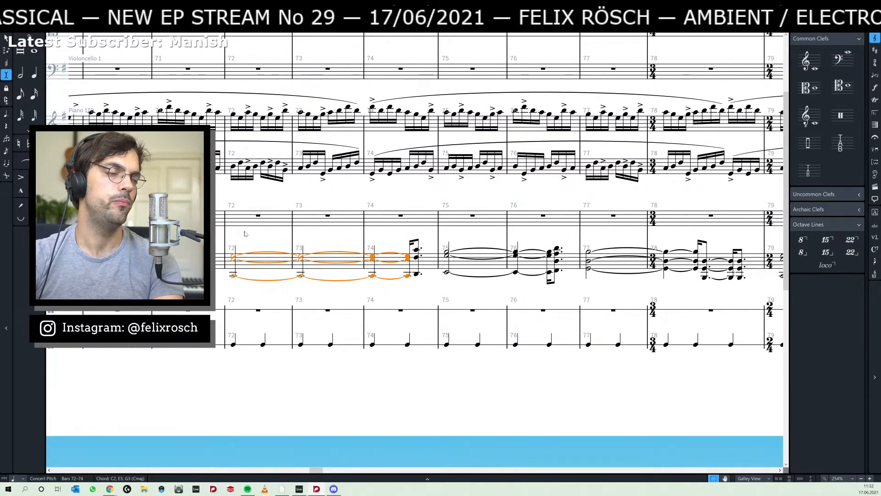
- Return to section D, select the piano's C2 bass note in bars 65–68, and review the chords through bar 77
{"action": "left_click", "coordinate": [229, 285]}
{"action": "left_click_drag", "start_coordinate": [209, 294], "coordinate": [518, 313]}
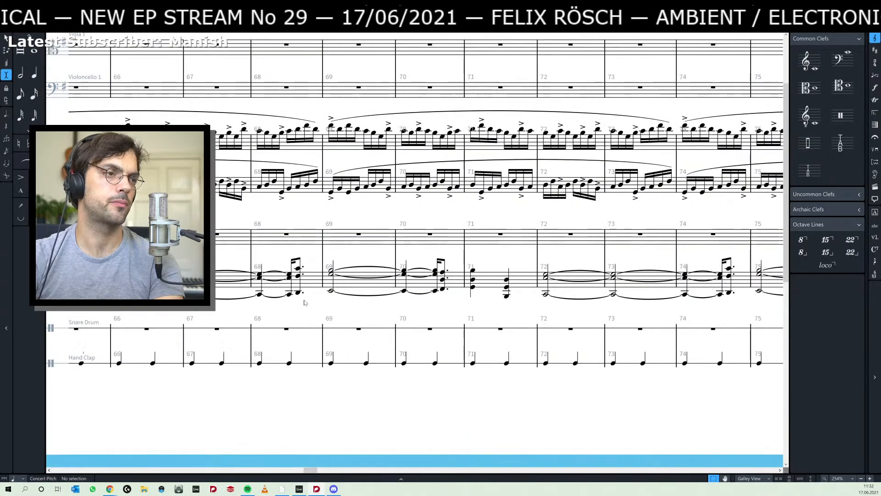
{"action": "left_click_drag", "start_coordinate": [259, 305], "coordinate": [470, 300]}
{"action": "left_click", "coordinate": [258, 294]}
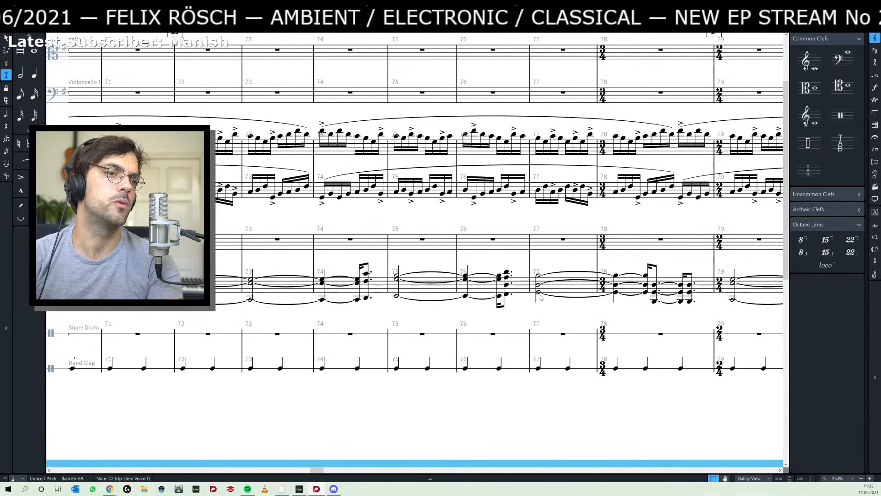
- Shorten the G major chord starting in bar 77 by two quarter notes, pulling the following chords earlier
{"action": "left_click", "coordinate": [536, 300]}
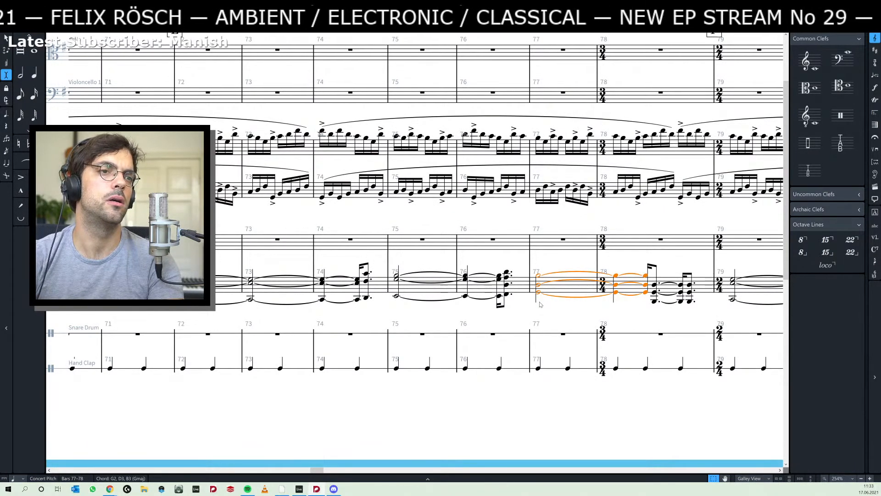
{"action": "key", "text": "alt+shift+Left"}
{"action": "key", "text": "alt+shift+Left"}
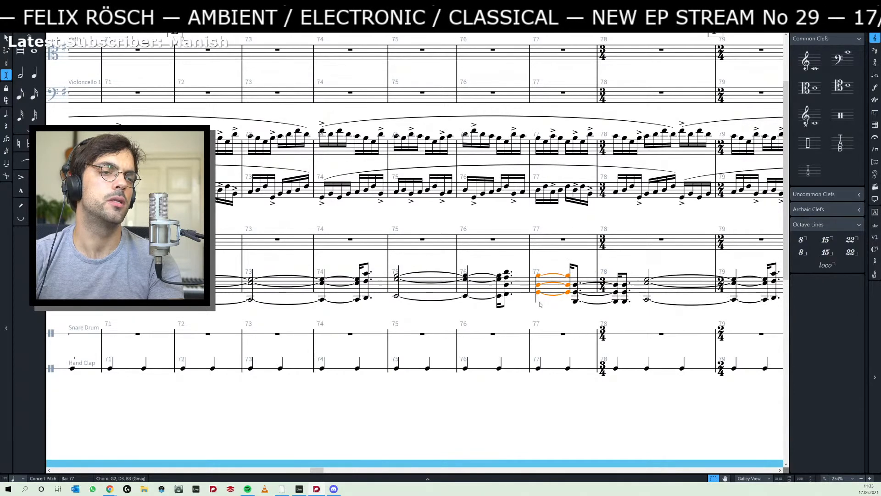
- Play the score back from the piano's low C in bar 72 through bar 78
{"action": "left_click", "coordinate": [229, 299]}
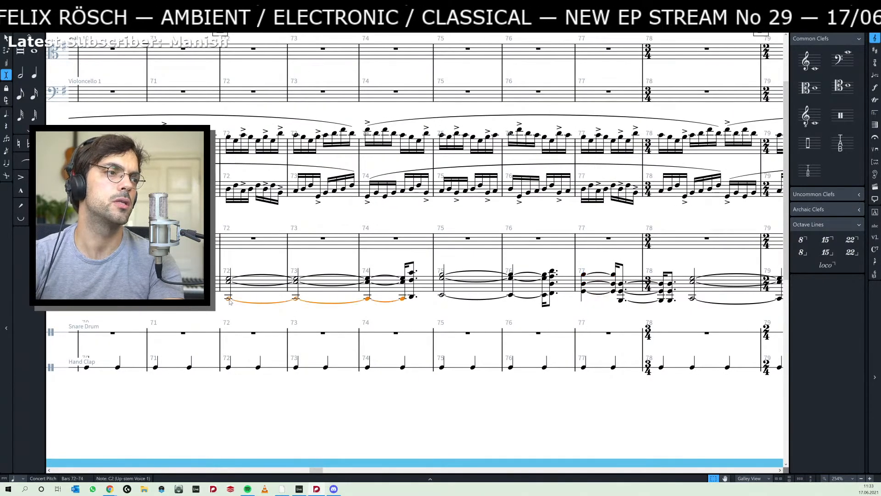
{"action": "key", "text": "p"}
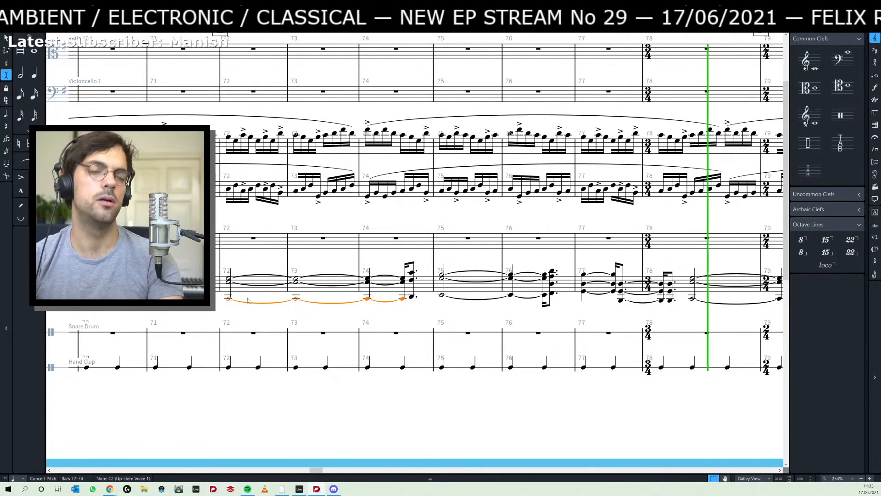
{"action": "key", "text": "space"}
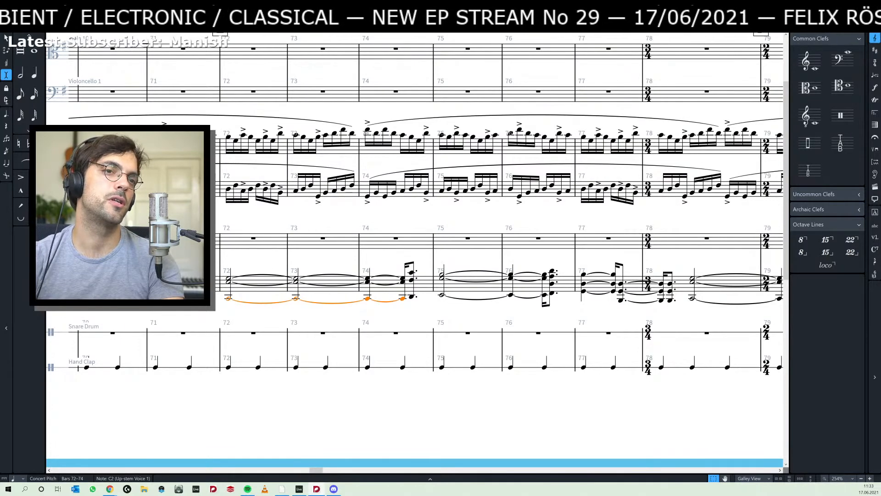
- Inspect the 3/4 and 2/4 time signatures at bars 78 and 79 and look ahead to section H
{"action": "left_click_drag", "start_coordinate": [566, 225], "coordinate": [303, 235]}
{"action": "left_click_drag", "start_coordinate": [541, 235], "coordinate": [303, 243]}
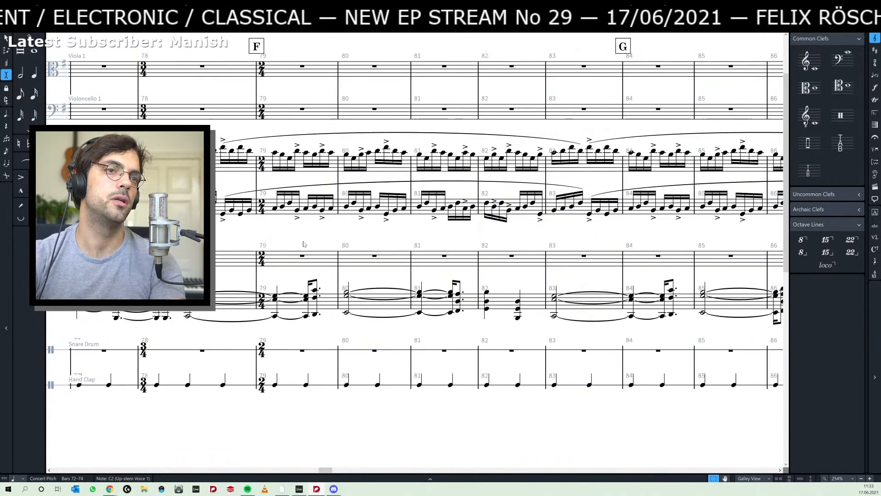
{"action": "left_click_drag", "start_coordinate": [433, 238], "coordinate": [619, 231]}
{"action": "left_click_drag", "start_coordinate": [248, 230], "coordinate": [436, 231]}
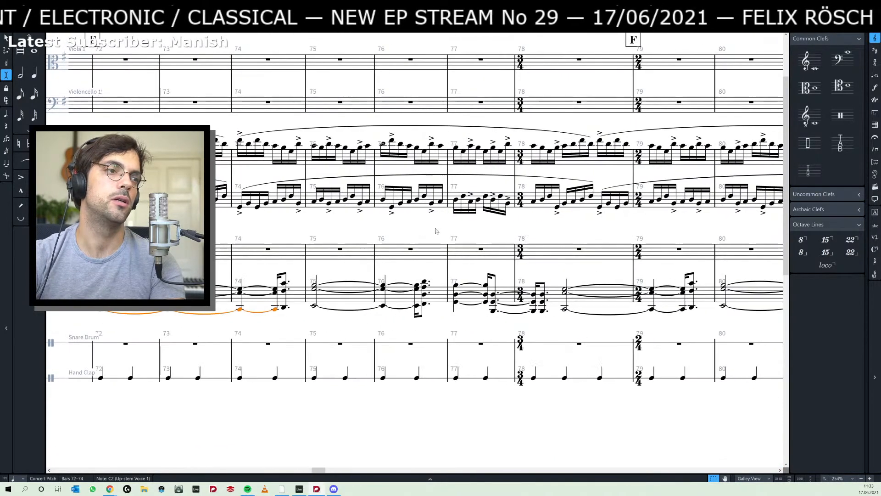
{"action": "left_click", "coordinate": [521, 252]}
{"action": "left_click", "coordinate": [638, 252]}
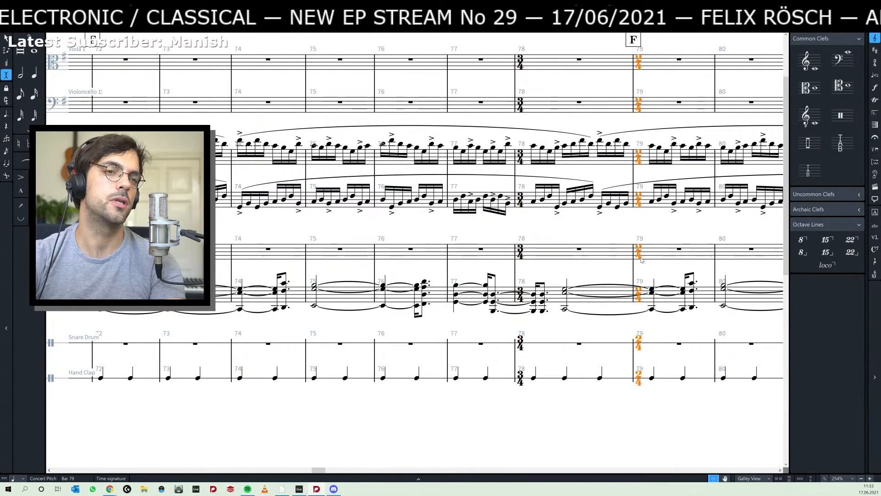
{"action": "left_click_drag", "start_coordinate": [583, 235], "coordinate": [331, 250]}
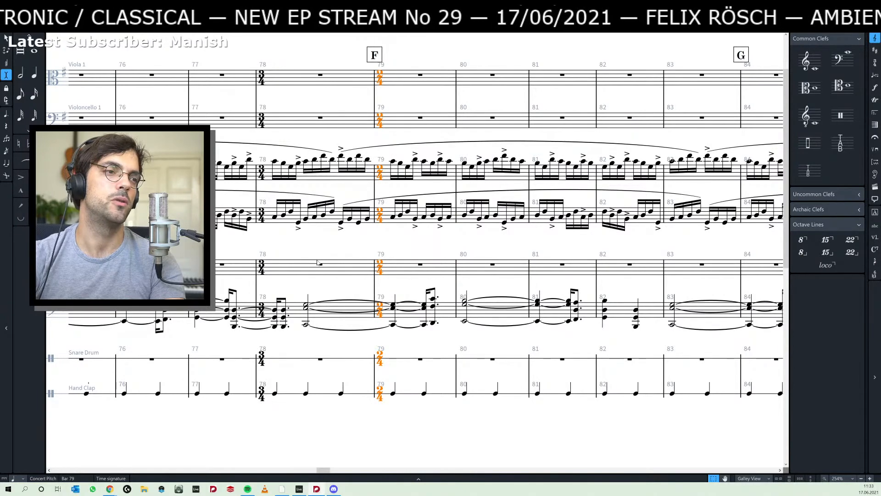
{"action": "scroll", "coordinate": [402, 255], "scroll_direction": "right", "scroll_amount": 10}
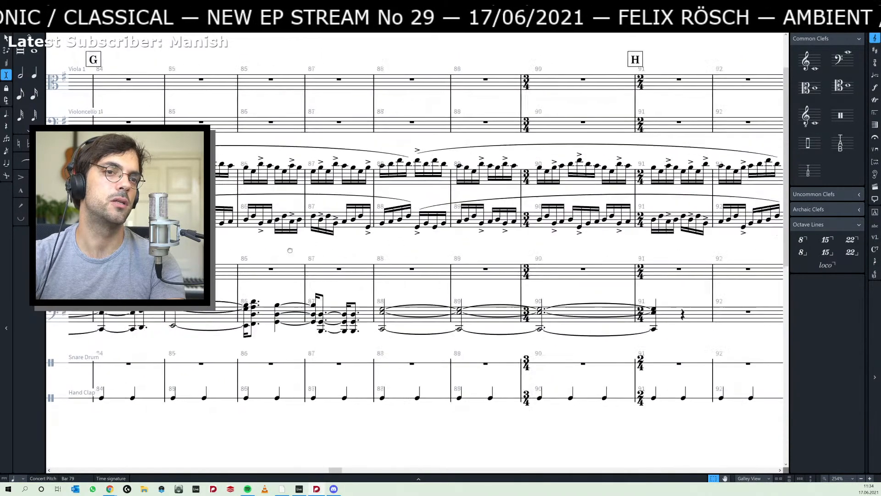
- Delete the 2/4 time signature at bar 91 and the 3/4 time signature at bar 90
{"action": "left_click", "coordinate": [533, 274]}
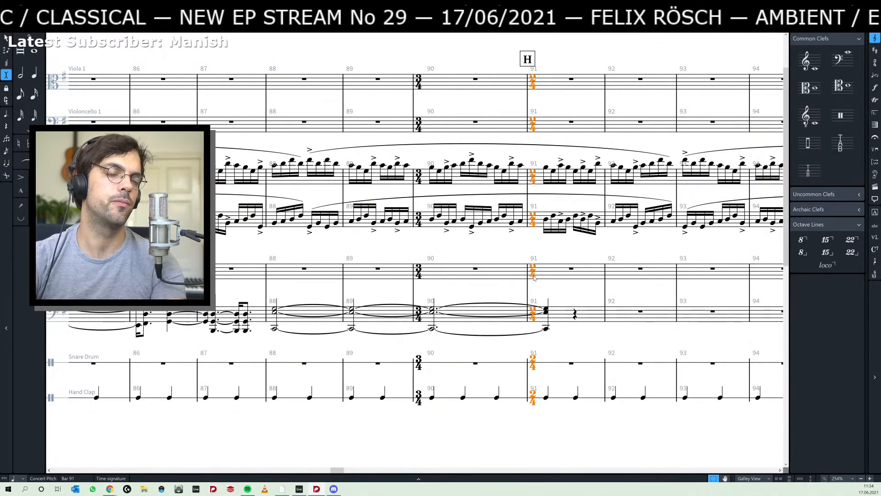
{"action": "key", "text": "Delete"}
{"action": "left_click", "coordinate": [419, 273]}
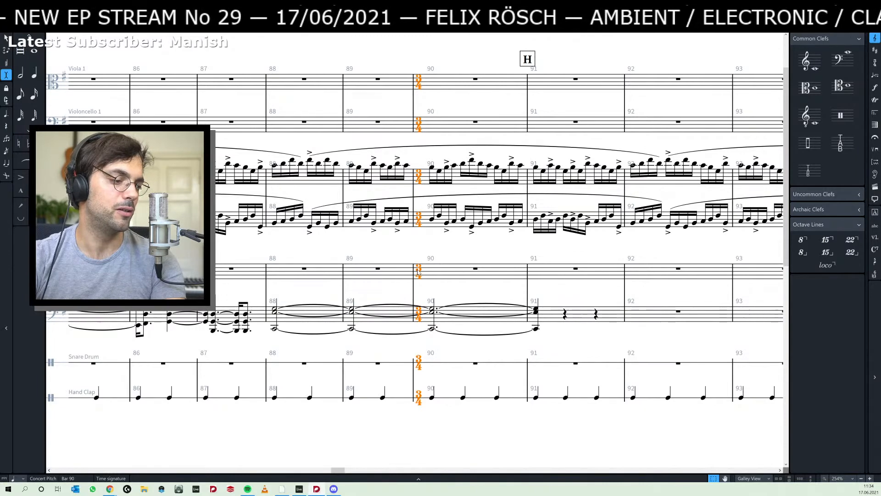
{"action": "key", "text": "Delete"}
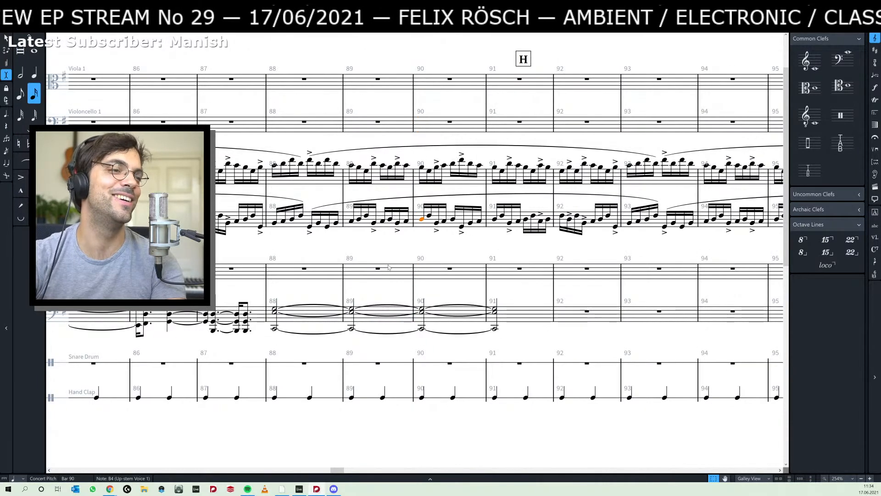
- Delete the 2/4 time signature at bar 79 and the 3/4 time signature at bar 78
{"action": "scroll", "coordinate": [389, 267], "scroll_direction": "left", "scroll_amount": 5}
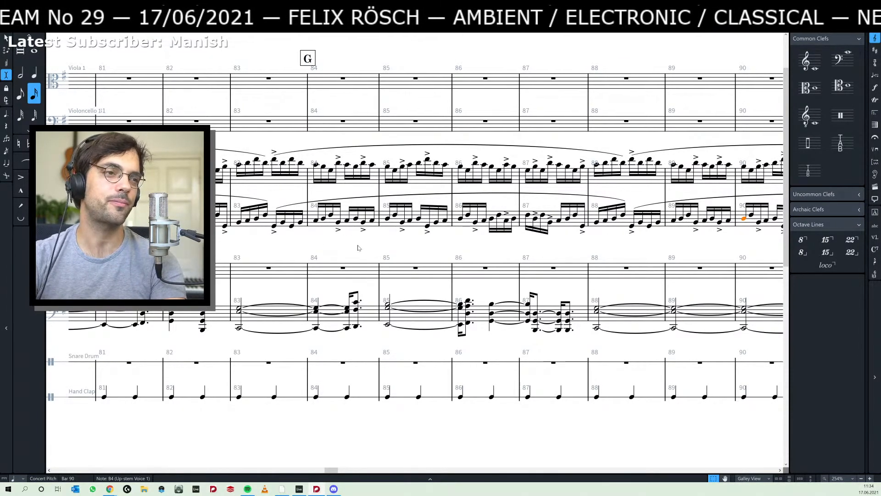
{"action": "scroll", "coordinate": [358, 248], "scroll_direction": "left", "scroll_amount": 4}
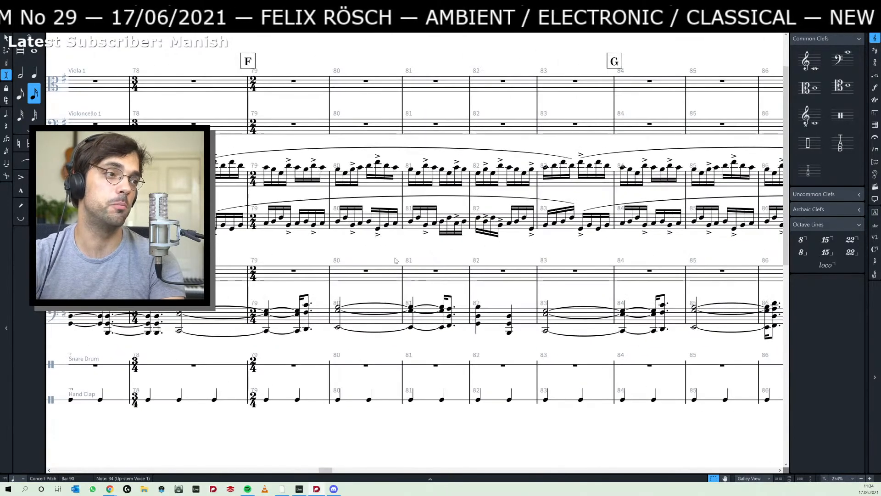
{"action": "left_click", "coordinate": [255, 274]}
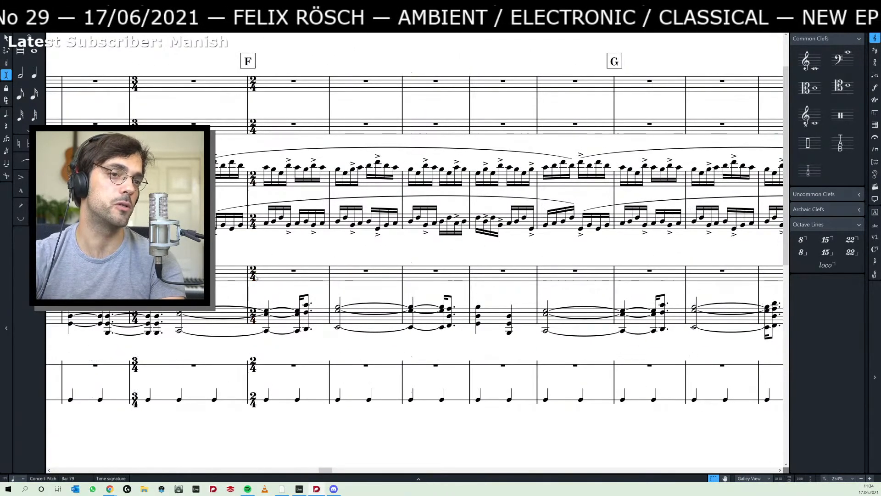
{"action": "key", "text": "Delete"}
{"action": "left_click", "coordinate": [135, 83]}
{"action": "key", "text": "Delete"}
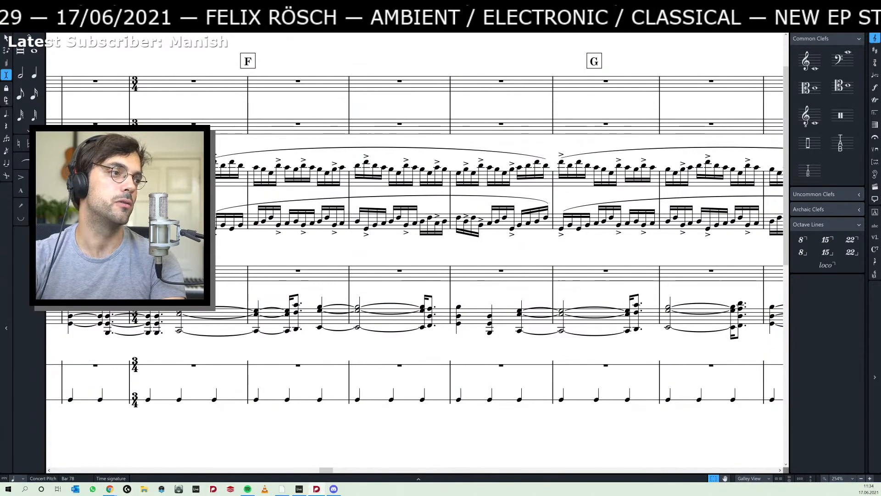
- Review the rebarred piano part from section D forward to section G
{"action": "scroll", "coordinate": [364, 251], "scroll_direction": "left", "scroll_amount": 10}
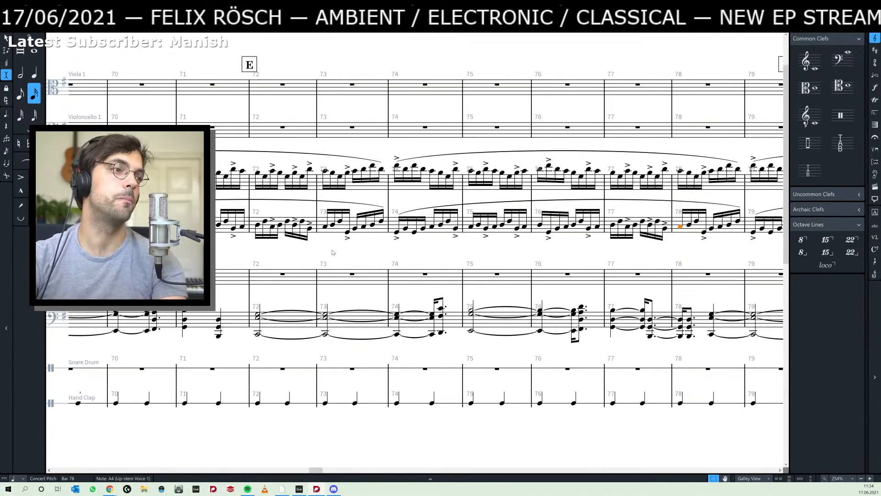
{"action": "scroll", "coordinate": [340, 253], "scroll_direction": "left", "scroll_amount": 10}
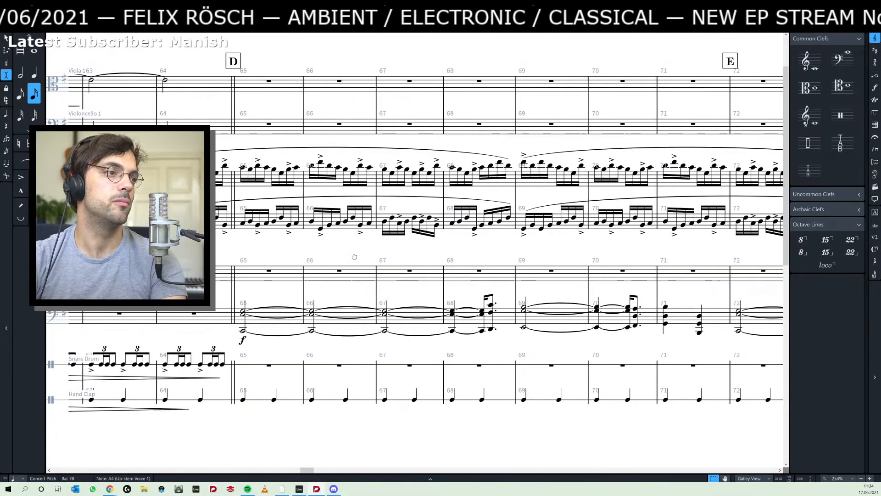
{"action": "scroll", "coordinate": [340, 259], "scroll_direction": "right", "scroll_amount": 1}
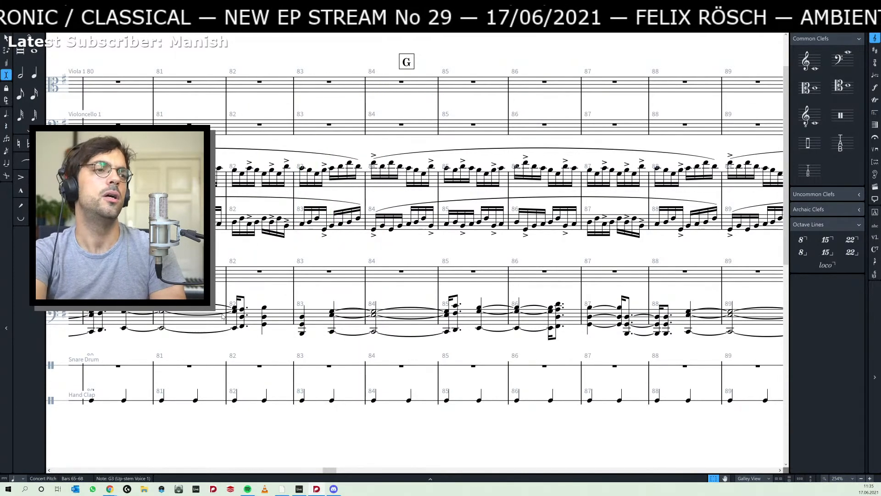
- Dot the quarter-note G major chord in bar 83 to trim the next chord by an eighth, and remove the dot again
{"action": "left_click", "coordinate": [303, 314]}
{"action": "left_click", "coordinate": [303, 316]}
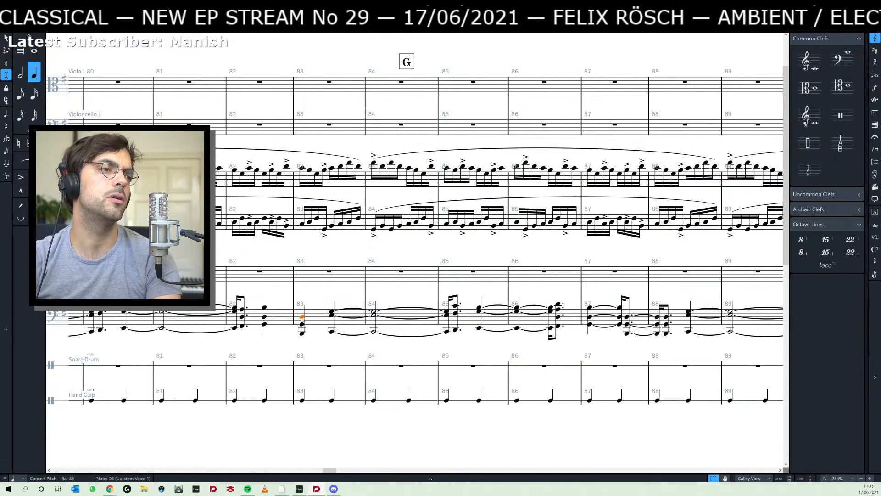
{"action": "left_click", "coordinate": [303, 308]}
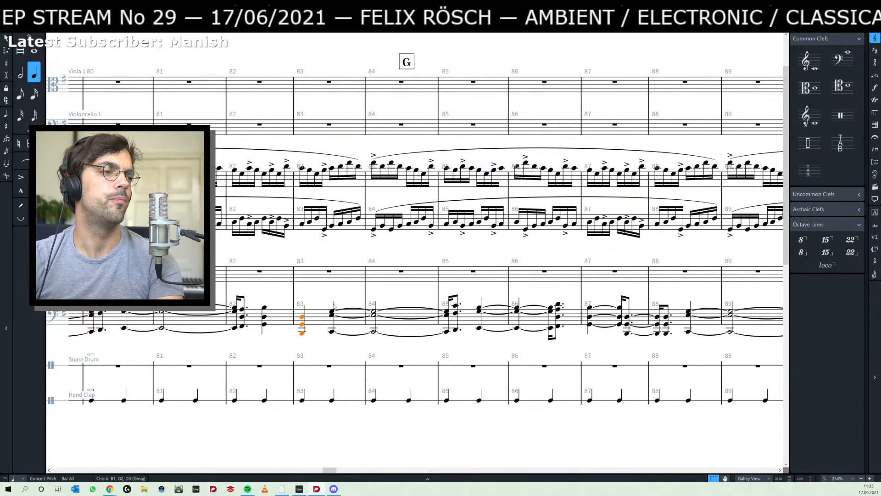
{"action": "key", "text": "period"}
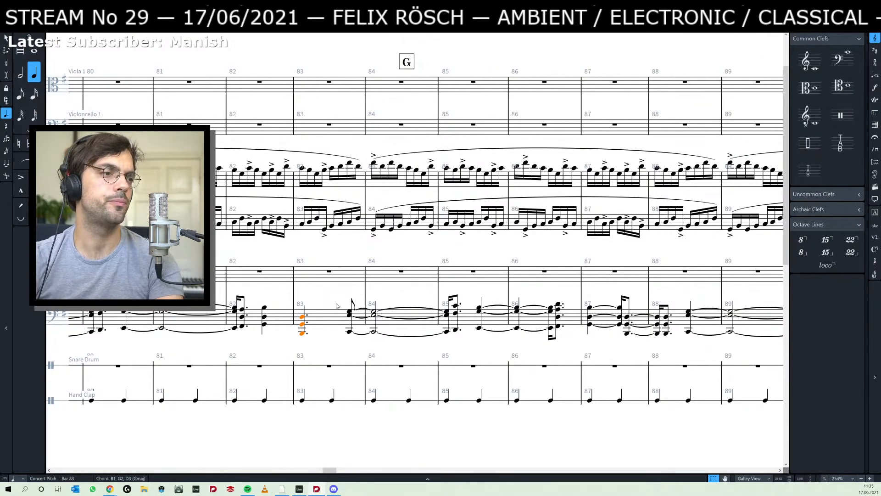
{"action": "key", "text": "period"}
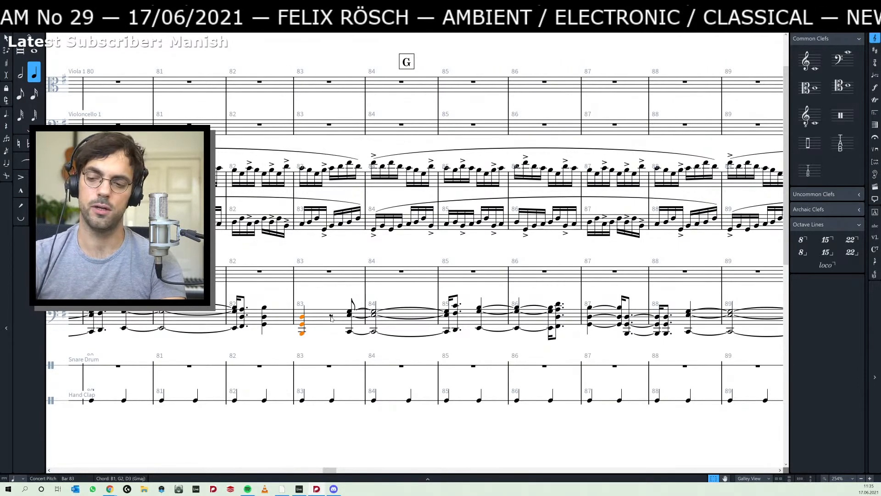
- Repeat the G major chord in bar 83 as eighth notes, and make its first chord a quarter note again
{"action": "key", "text": "5"}
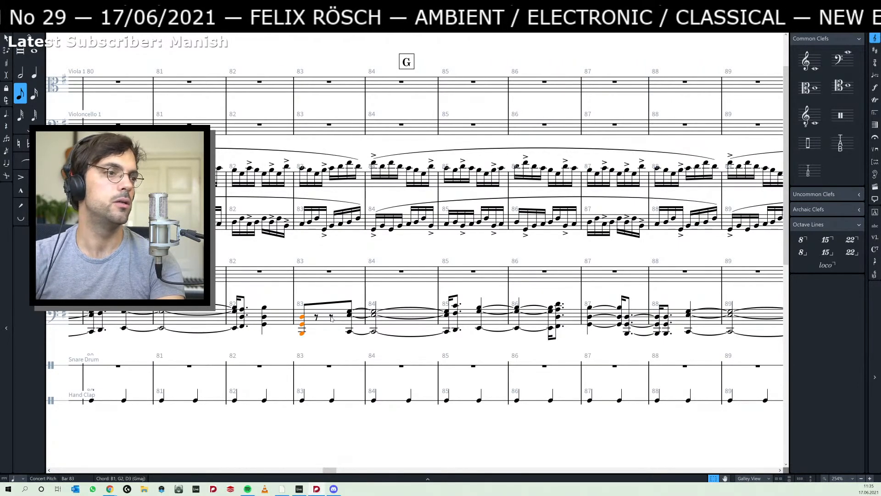
{"action": "key", "text": "r"}
{"action": "key", "text": "r"}
{"action": "left_click", "coordinate": [305, 312]}
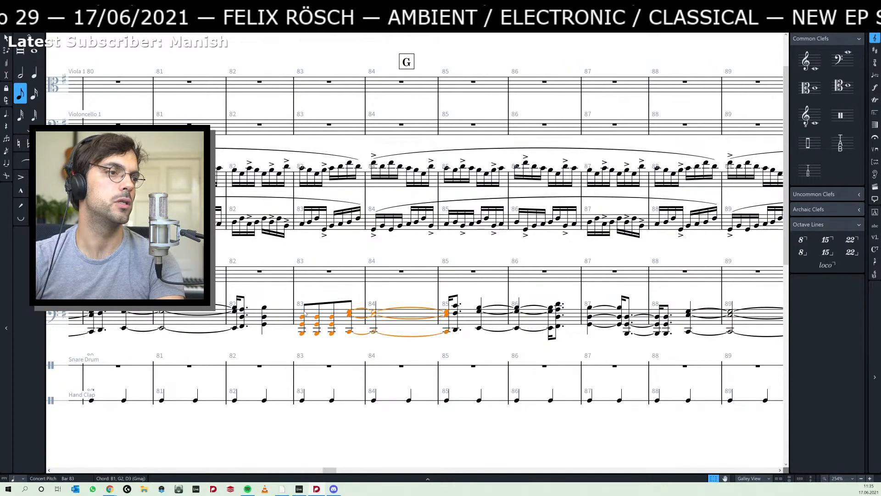
{"action": "left_click", "coordinate": [305, 313]}
{"action": "key", "text": "5"}
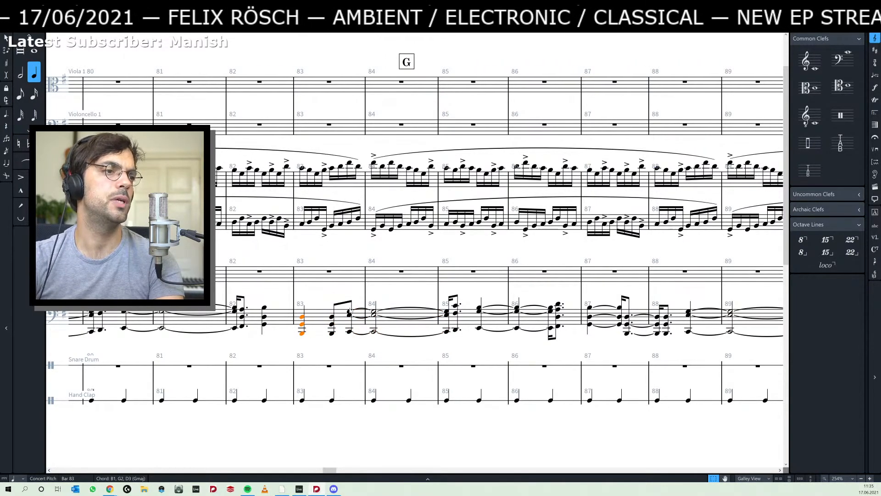
- Play the score back from the piano chord on beat two of bar 78 through bar 82 and clear the selection
{"action": "scroll", "coordinate": [257, 289], "scroll_direction": "left", "scroll_amount": 5}
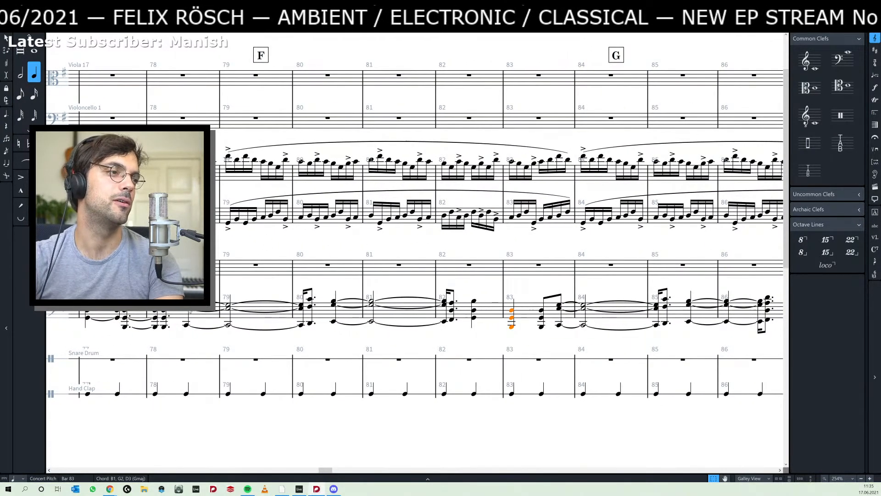
{"action": "left_click", "coordinate": [187, 304]}
{"action": "key", "text": "space"}
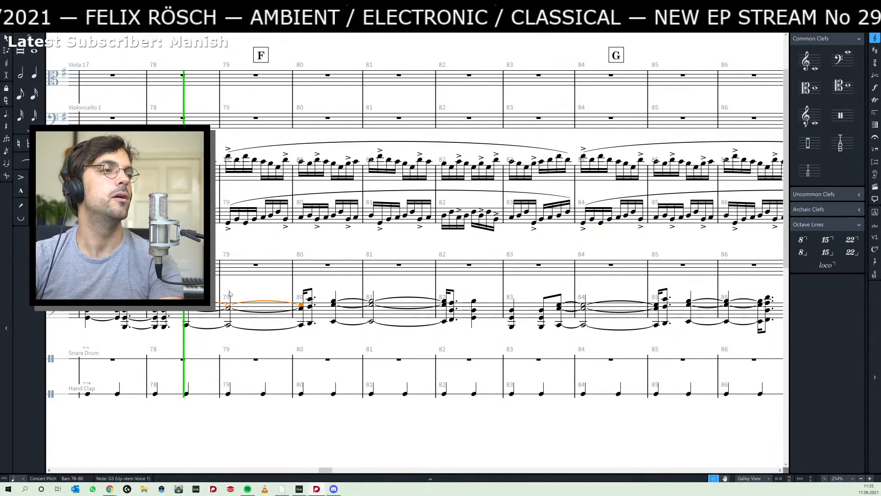
{"action": "left_click", "coordinate": [256, 286]}
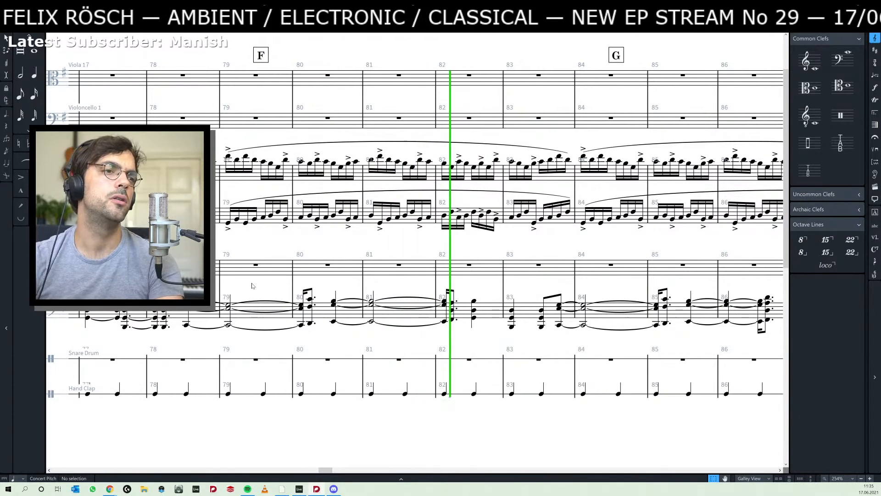
- Stop the playback and shorten the piano's G major chord on beat two of bar 83 to a sixteenth note
{"action": "key", "text": "space"}
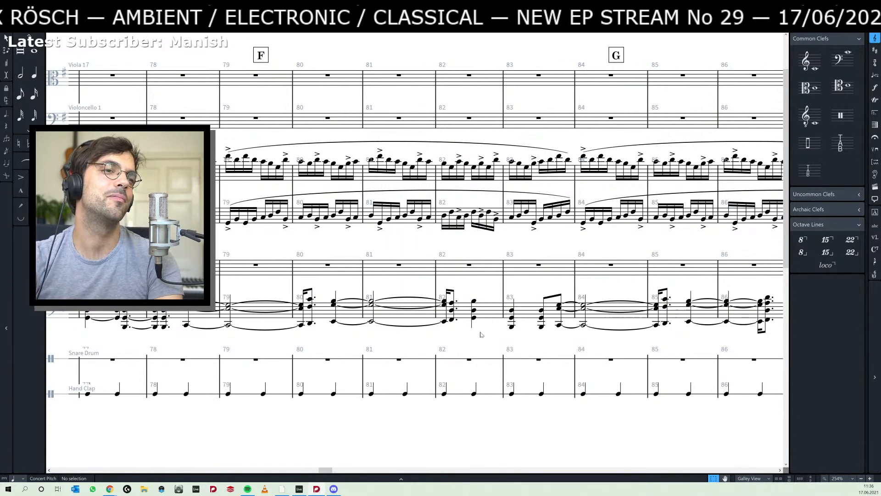
{"action": "left_click", "coordinate": [544, 311]}
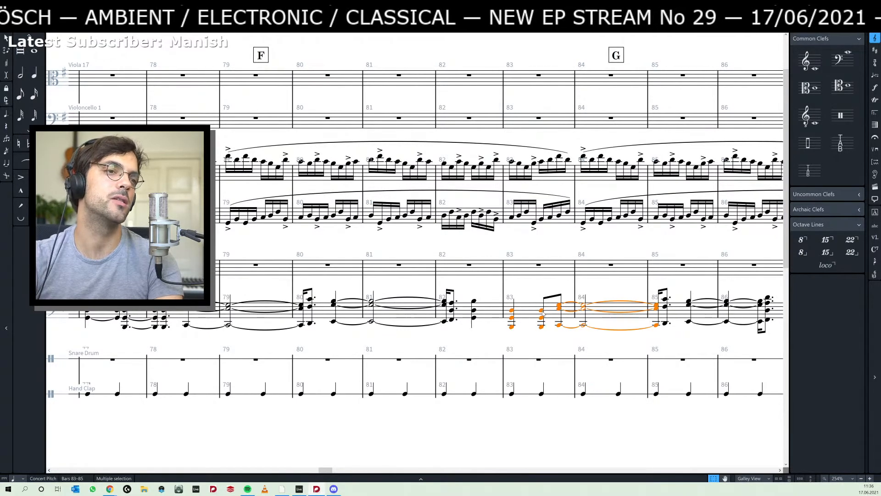
{"action": "left_click", "coordinate": [542, 311]}
{"action": "left_click", "coordinate": [536, 339]}
{"action": "scroll", "coordinate": [563, 339], "scroll_direction": "right", "scroll_amount": 2}
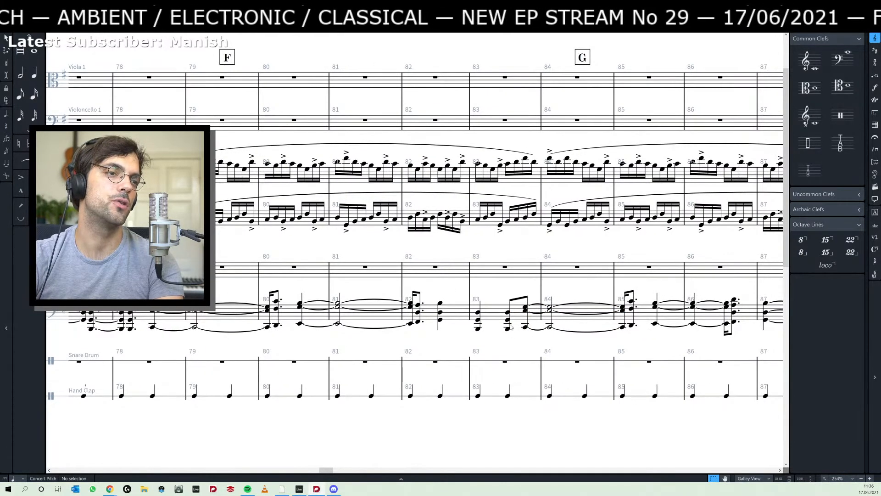
{"action": "left_click", "coordinate": [508, 325]}
{"action": "key", "text": "7"}
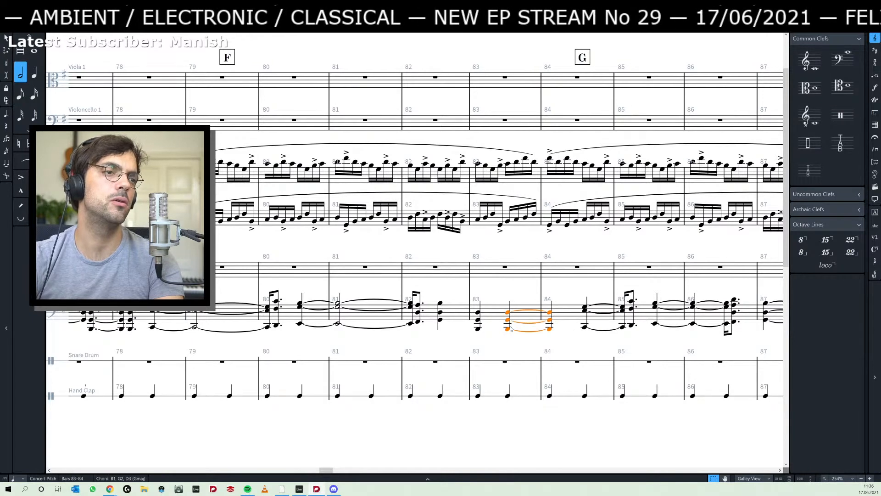
{"action": "key", "text": "5"}
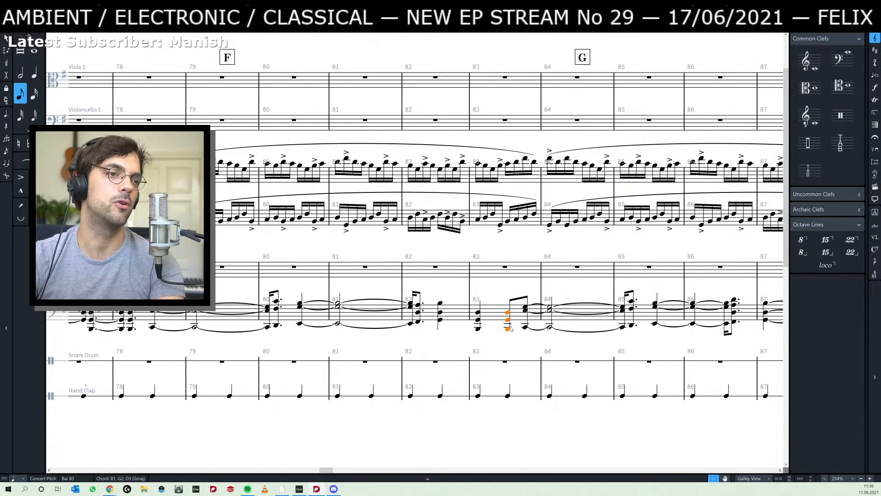
{"action": "key", "text": "4"}
- Set the rhythmic grid to sixteenths, move bar 83's tied C major chord a sixteenth earlier, and lengthen it by a sixteenth into bar 85
{"action": "left_click", "coordinate": [526, 325], "text": "shift"}
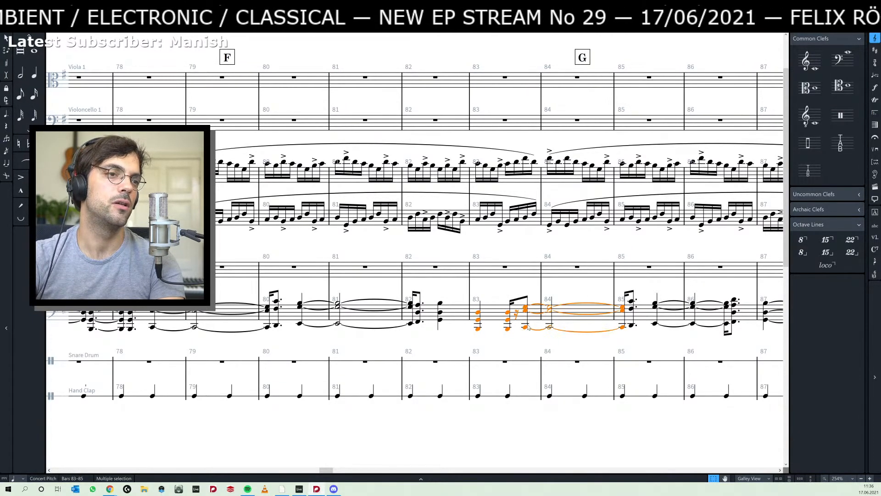
{"action": "left_click", "coordinate": [528, 323]}
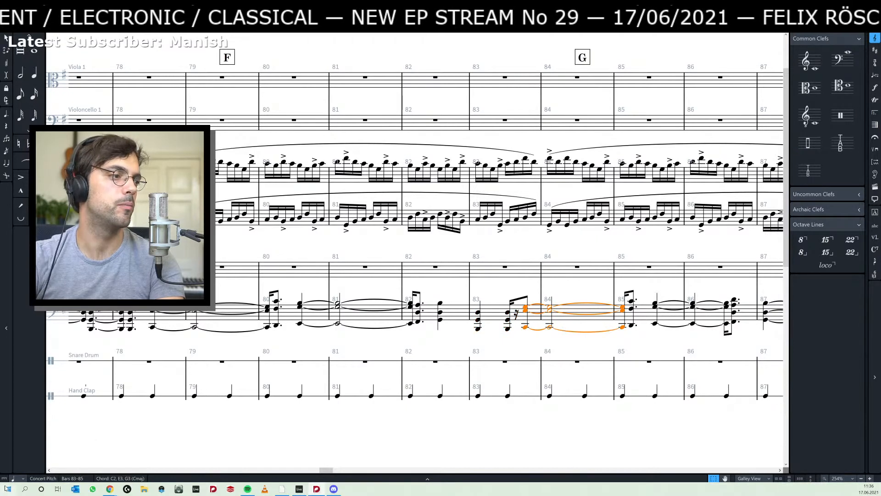
{"action": "left_click", "coordinate": [21, 479]}
{"action": "left_click", "coordinate": [28, 383]}
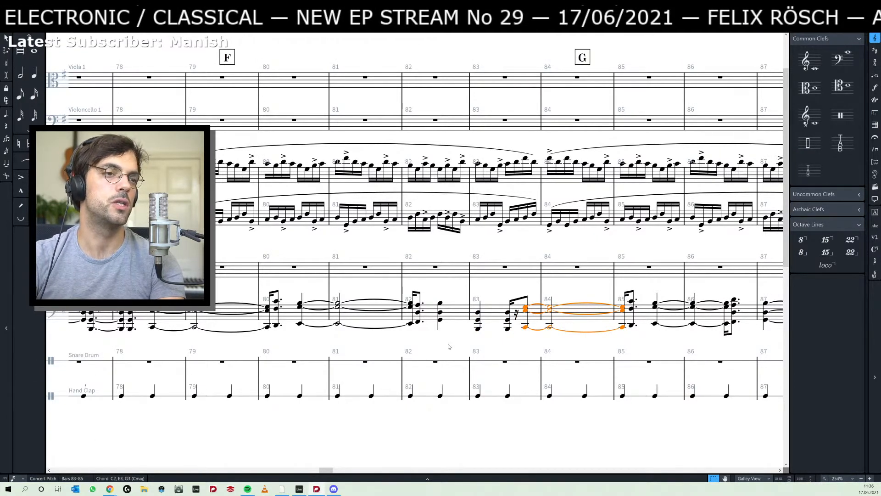
{"action": "key", "text": "alt+Left"}
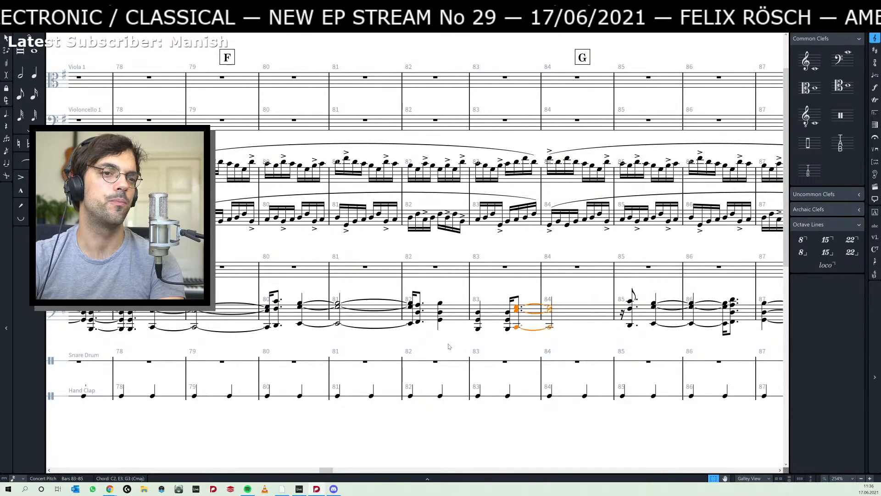
{"action": "key", "text": "6"}
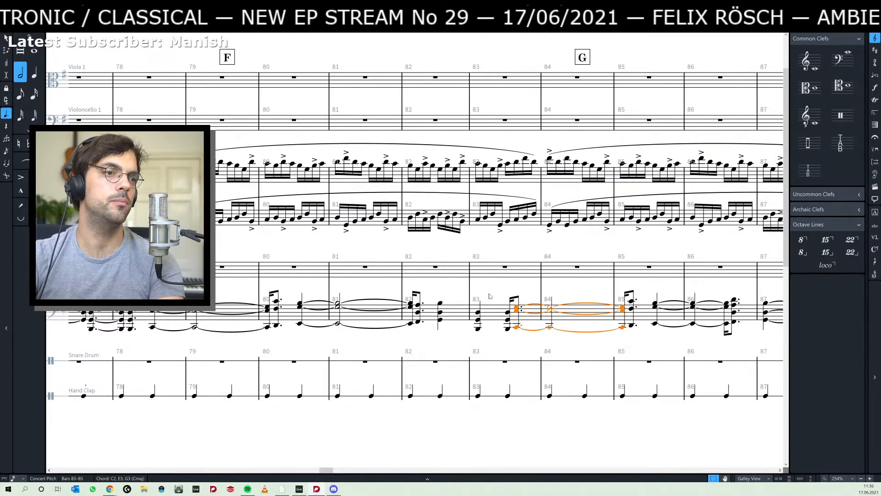
{"action": "key", "text": "Escape"}
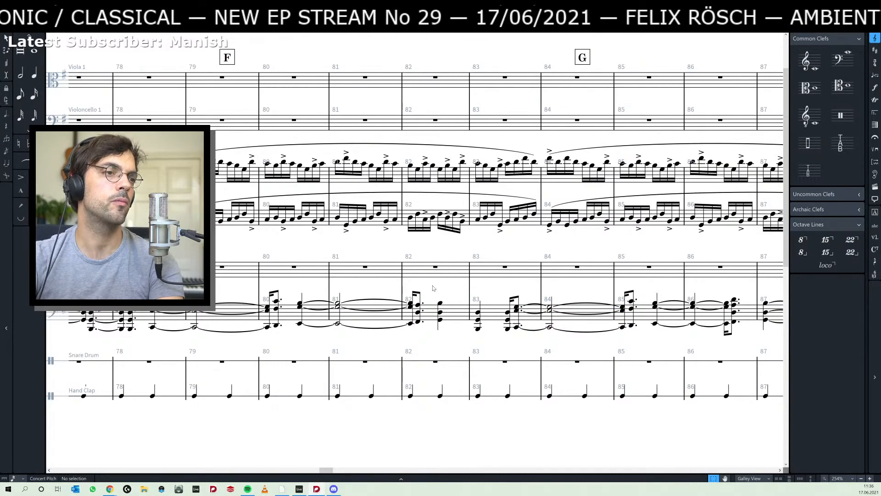
- Play the score back from the piano's tied C major chord at section D, bar 65
{"action": "scroll", "coordinate": [433, 287], "scroll_direction": "left", "scroll_amount": 6}
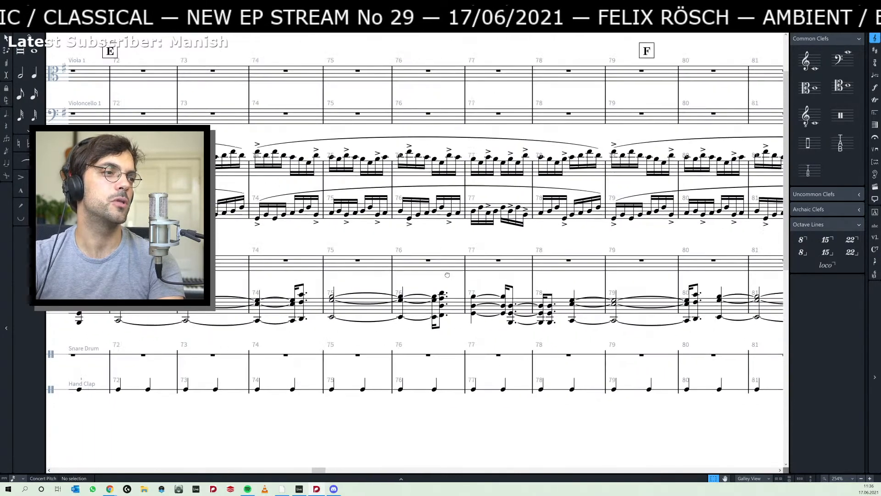
{"action": "scroll", "coordinate": [447, 275], "scroll_direction": "left", "scroll_amount": 3}
{"action": "left_click_drag", "start_coordinate": [290, 275], "coordinate": [585, 280]}
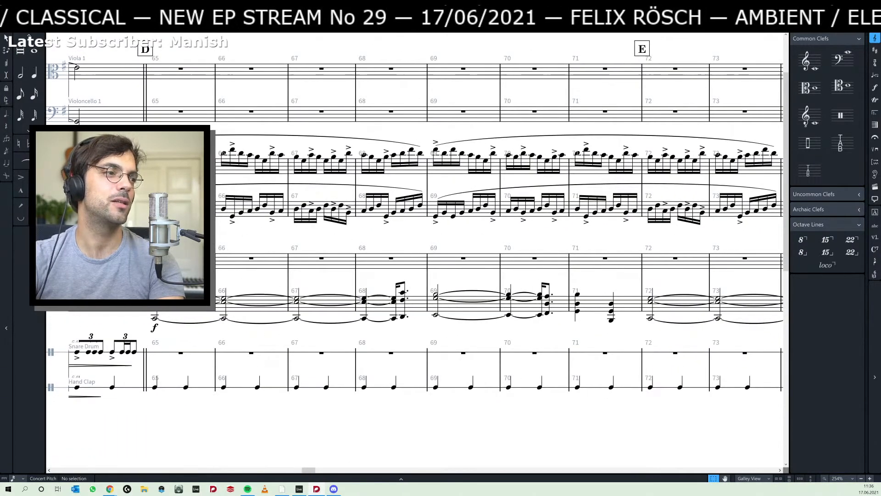
{"action": "left_click", "coordinate": [157, 298]}
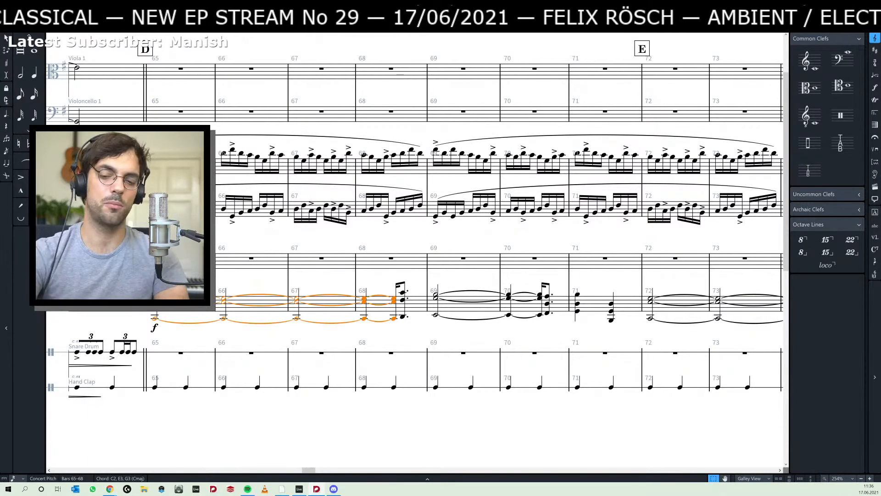
{"action": "key", "text": "space"}
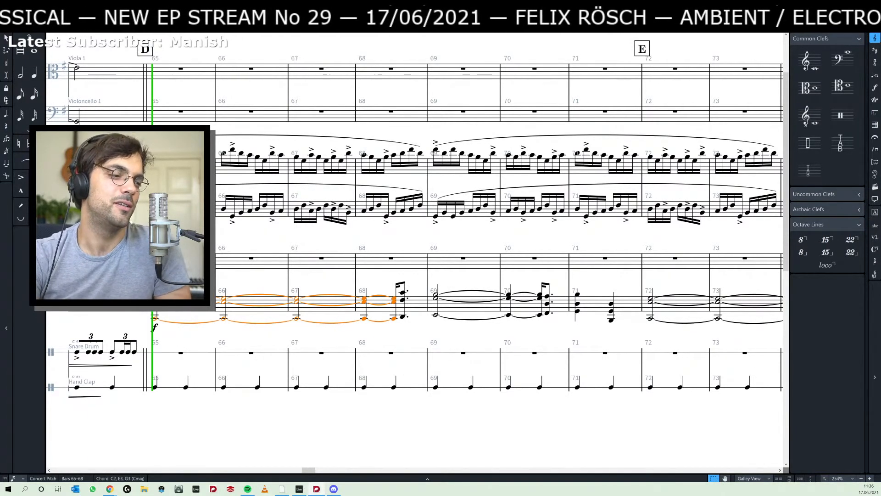
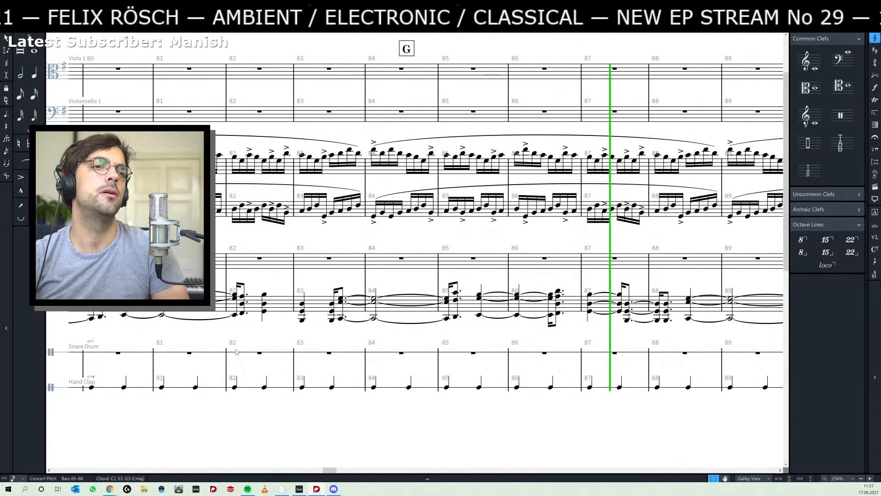
- Repeat the Dmaj chord from bar 86 at the start of bar 87 in insert mode, and make the following Gmaj chord a quarter note
{"action": "key", "text": "space"}
{"action": "left_click_drag", "start_coordinate": [544, 281], "coordinate": [464, 287]}
{"action": "left_click", "coordinate": [476, 327]}
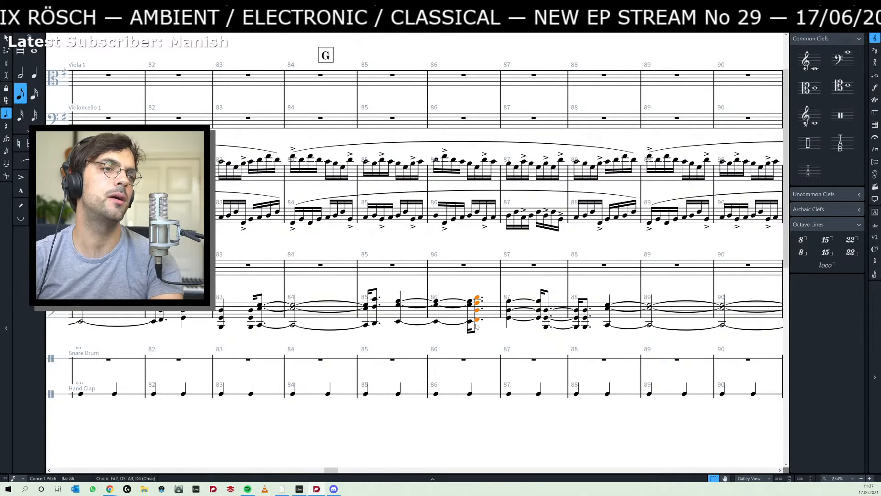
{"action": "key", "text": "i"}
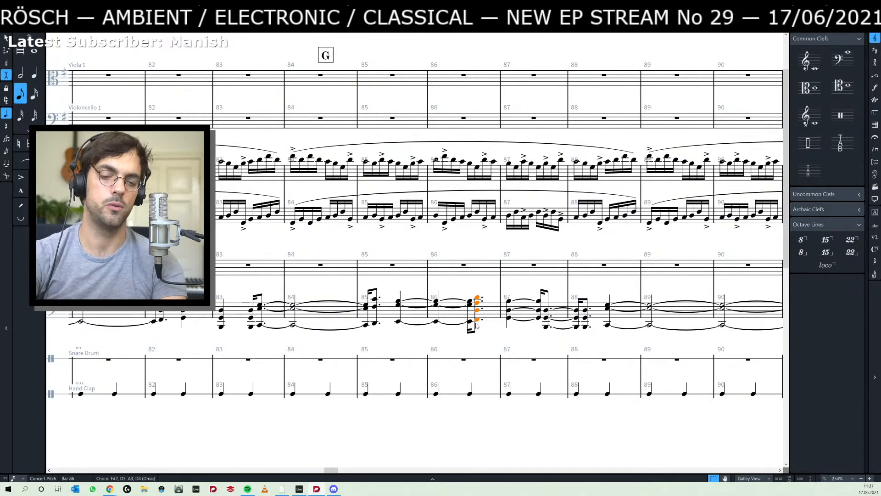
{"action": "key", "text": "r"}
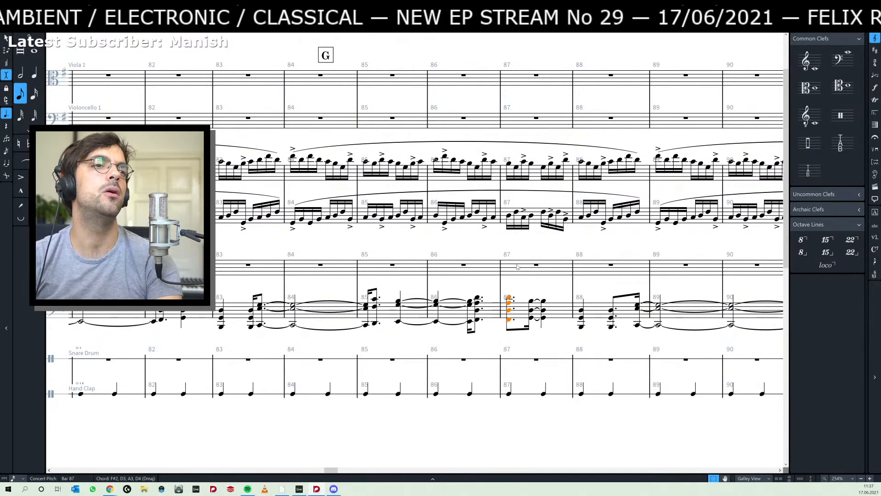
{"action": "left_click", "coordinate": [537, 317]}
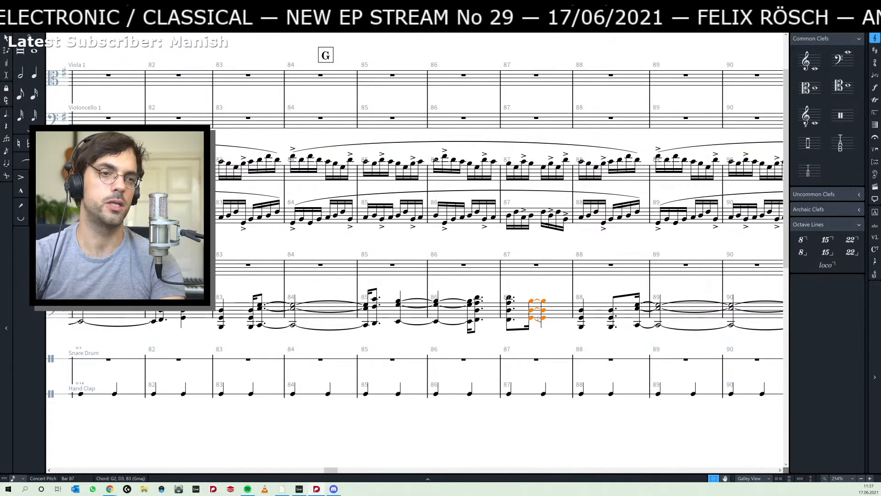
{"action": "key", "text": "6"}
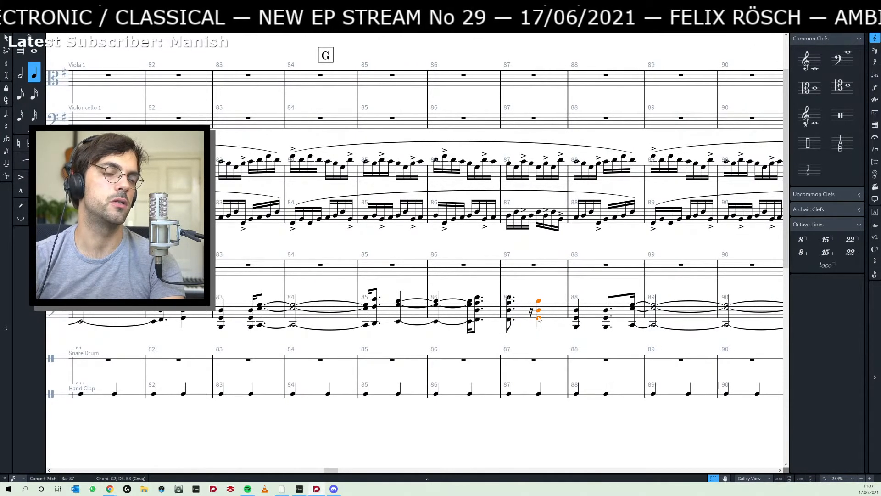
- Shift the repeated Dmaj chord in bar 87 a sixteenth later and lengthen the last chord of bar 86 to a quarter note
{"action": "left_click", "coordinate": [509, 327]}
{"action": "key", "text": "alt+Right"}
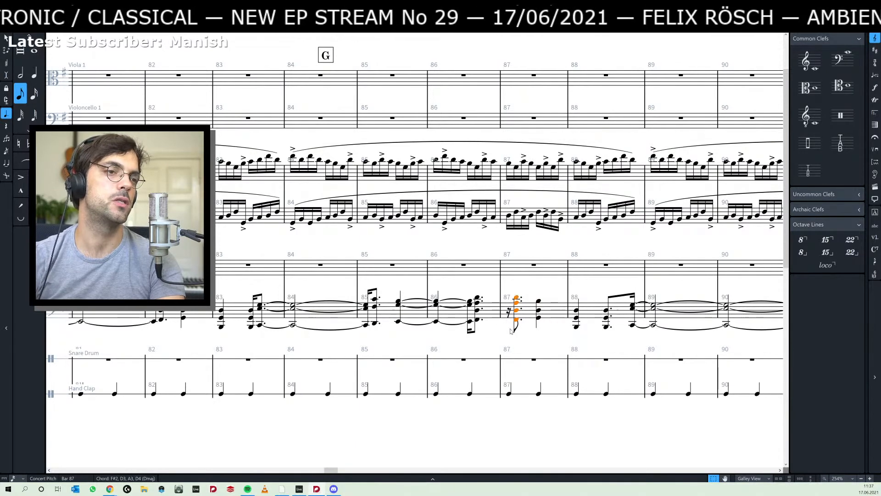
{"action": "left_click", "coordinate": [476, 328]}
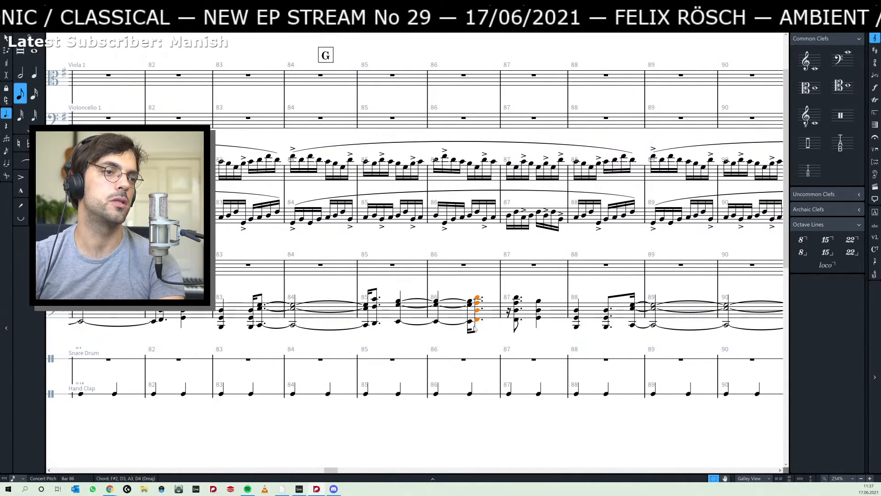
{"action": "key", "text": "6"}
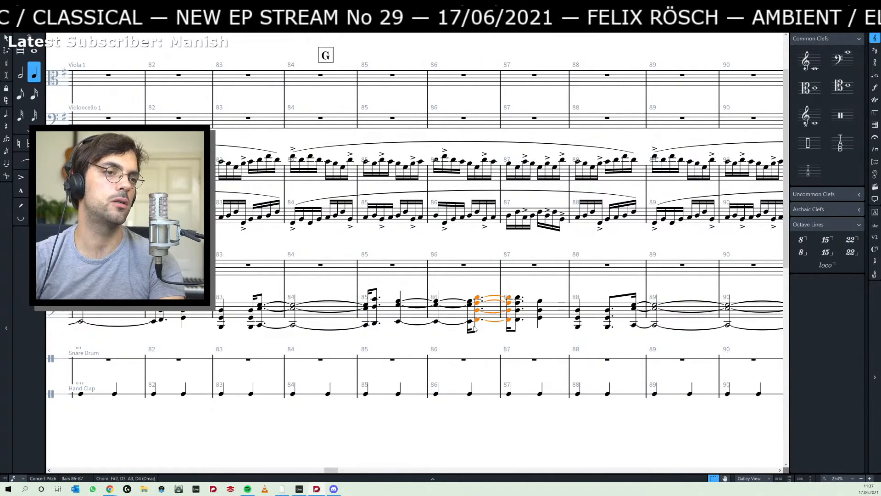
- Play back the revised chord passage from bar 78, and again from bar 83 into bar 87
{"action": "left_click_drag", "start_coordinate": [186, 338], "coordinate": [532, 343]}
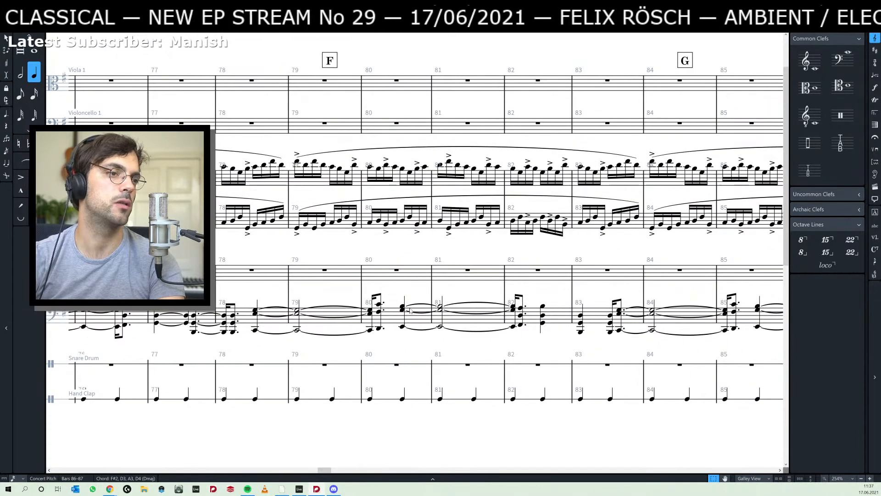
{"action": "left_click", "coordinate": [256, 311]}
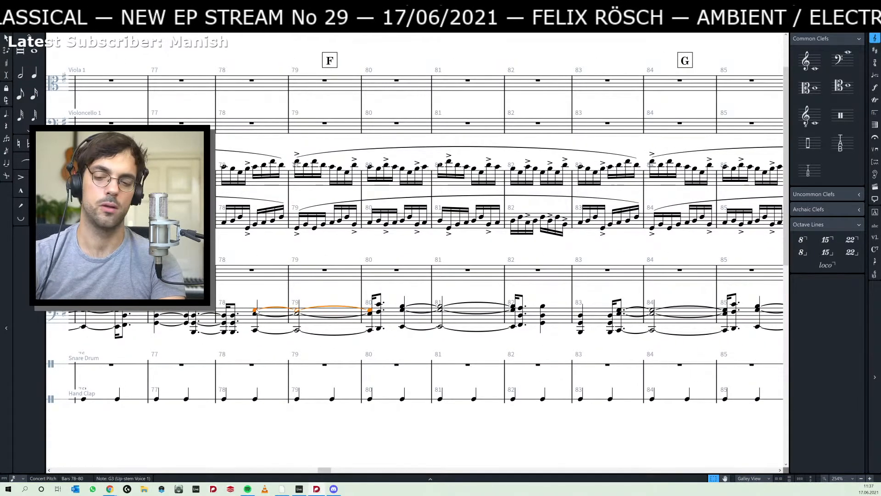
{"action": "key", "text": "k"}
{"action": "key", "text": "space"}
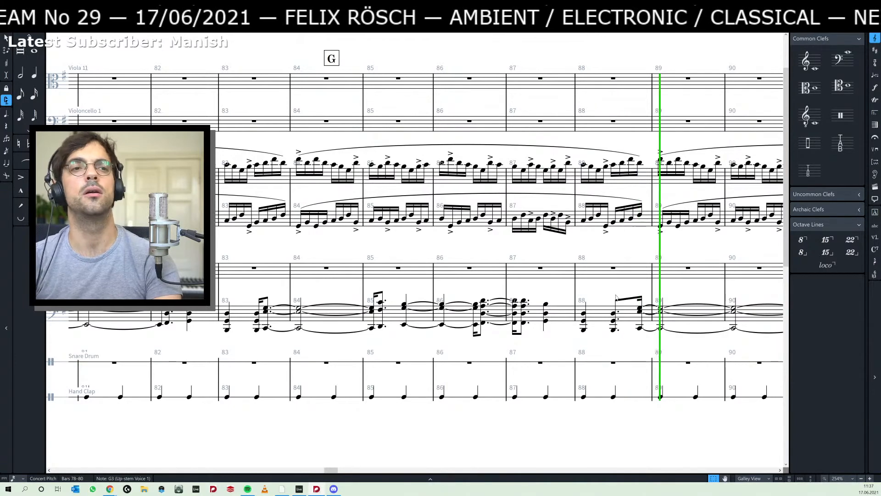
{"action": "key", "text": "space"}
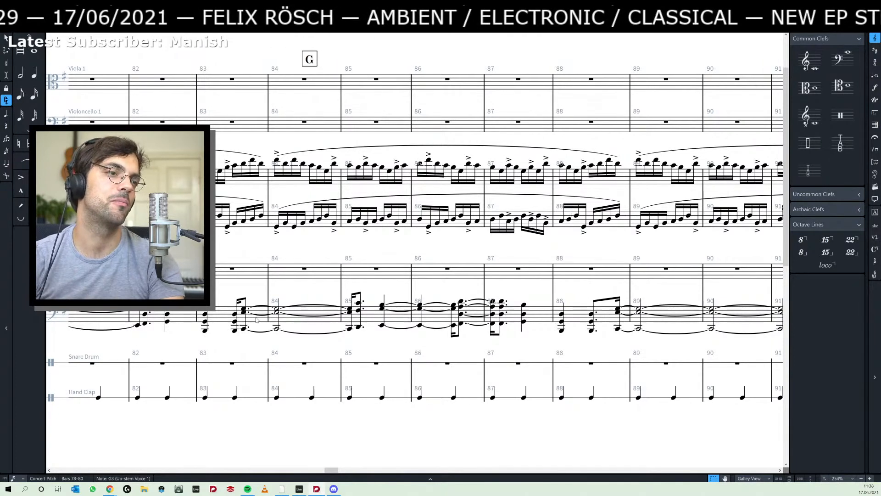
{"action": "left_click", "coordinate": [244, 306]}
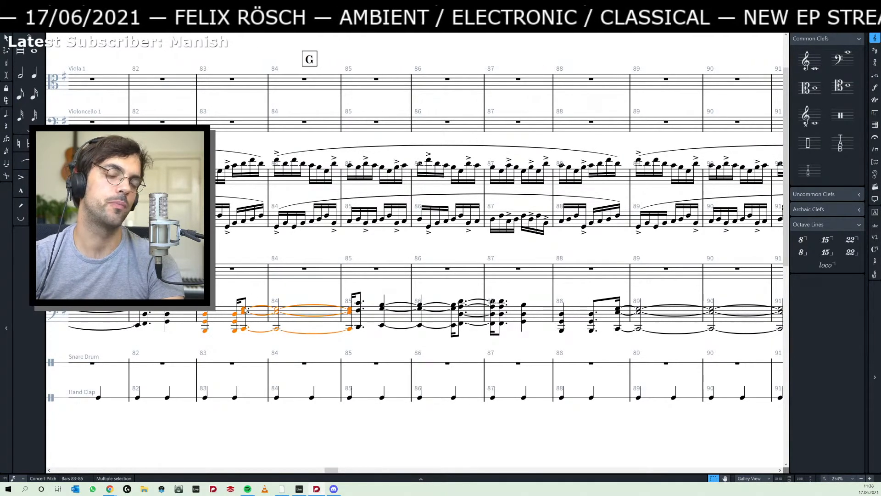
{"action": "left_click", "coordinate": [244, 309]}
{"action": "key", "text": "space"}
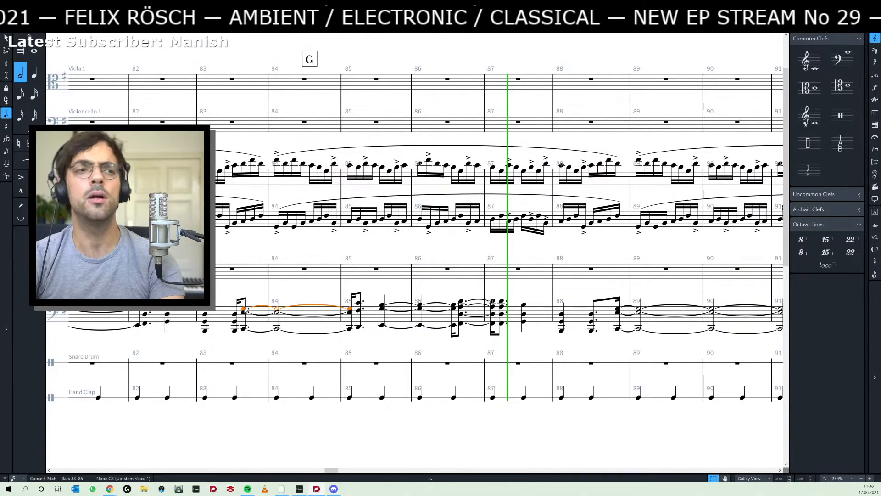
{"action": "key", "text": "space"}
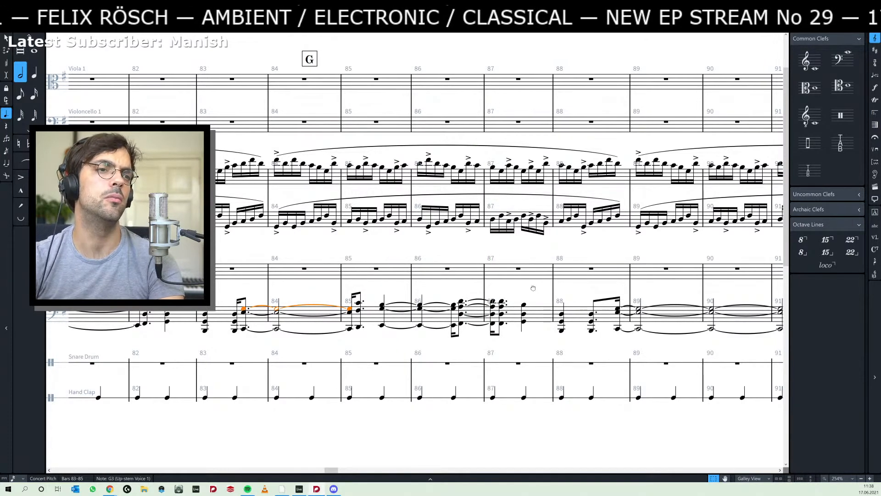
- Make the second Gmaj chord in bar 88 a quarter note and delete it in insert mode, closing the gap before the long tied chord
{"action": "left_click_drag", "start_coordinate": [532, 287], "coordinate": [449, 289]}
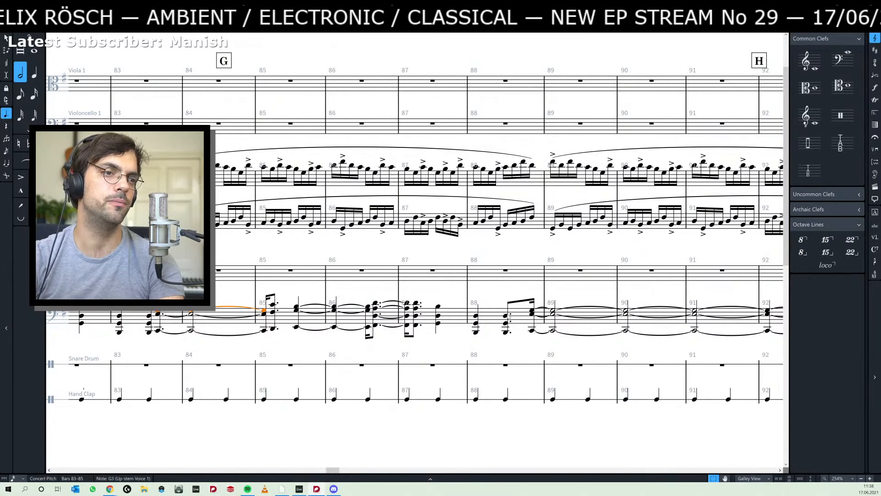
{"action": "left_click", "coordinate": [507, 315]}
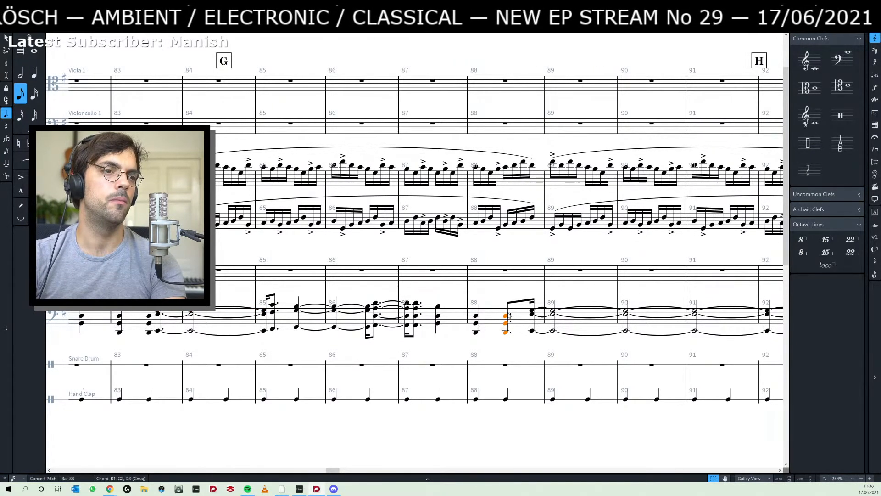
{"action": "key", "text": "5"}
{"action": "key", "text": "i"}
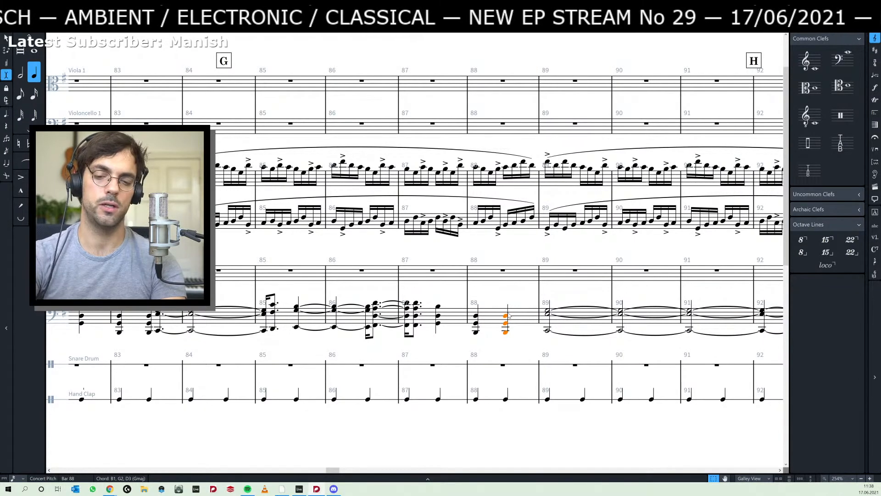
{"action": "key", "text": "Delete"}
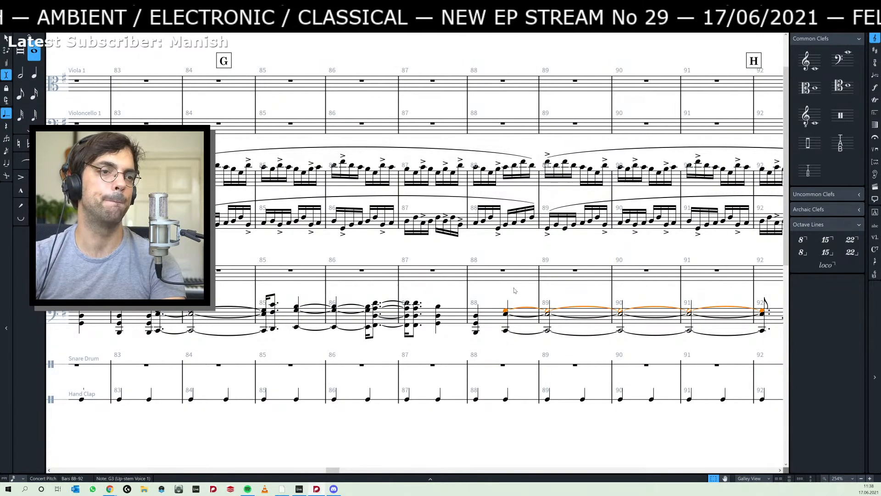
{"action": "key", "text": "Escape"}
{"action": "key", "text": "i"}
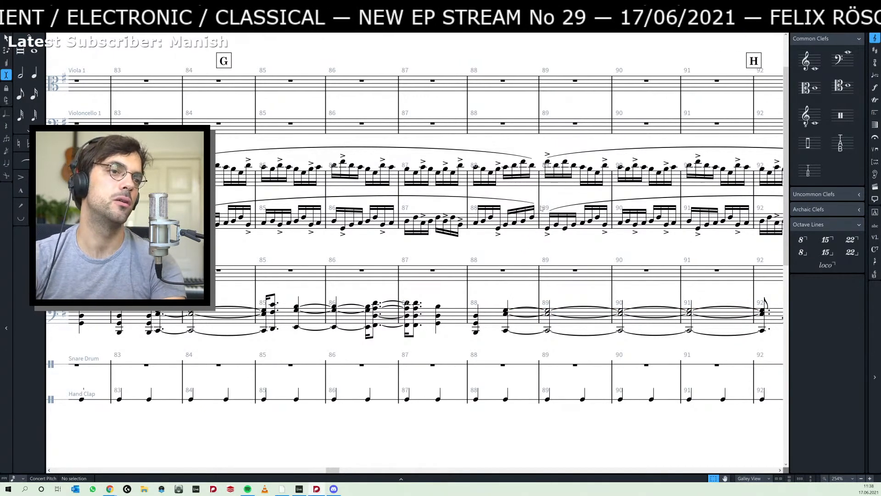
- Check the first arpeggio notes of bar 89 and the held chord at the start of bar 65
{"action": "left_click", "coordinate": [547, 163]}
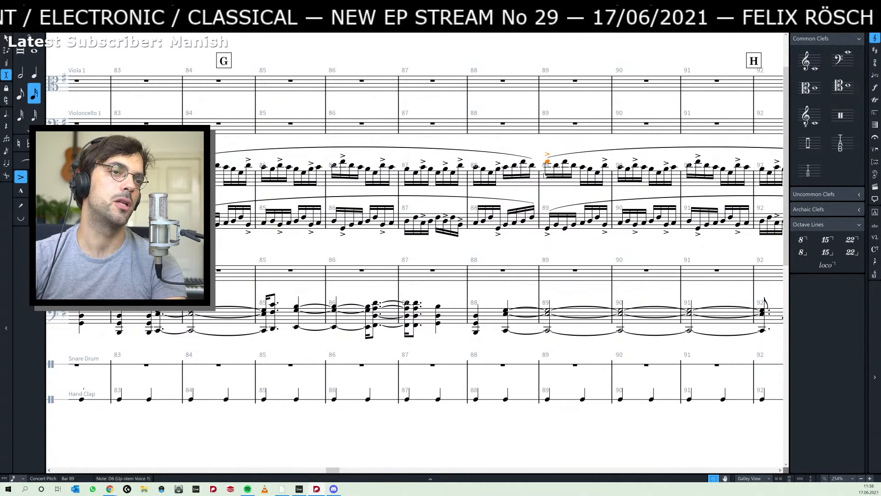
{"action": "left_click", "coordinate": [548, 228]}
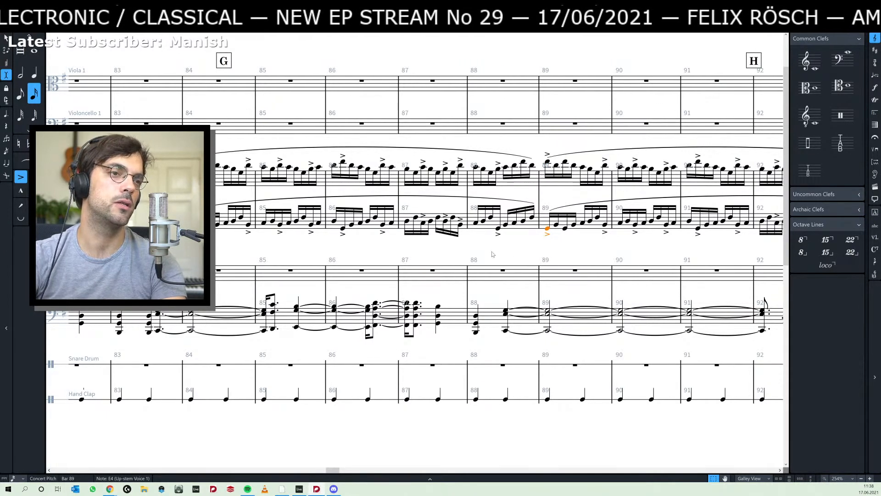
{"action": "left_click_drag", "start_coordinate": [475, 254], "coordinate": [631, 253]}
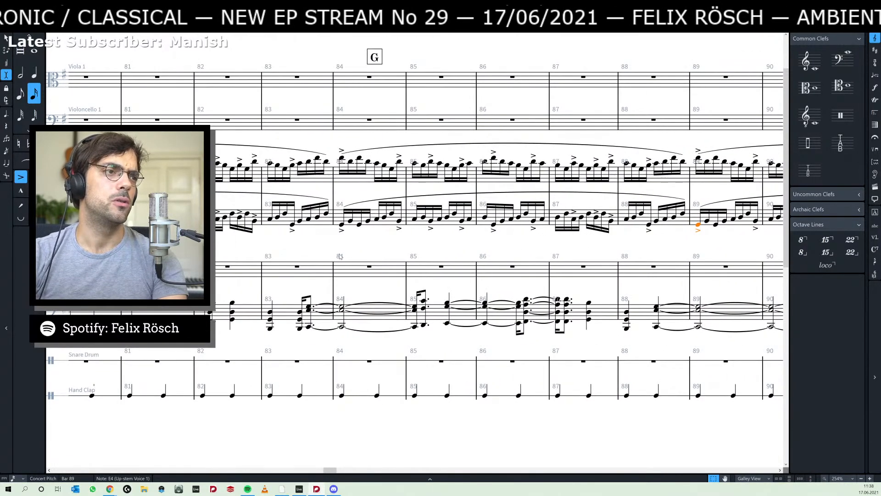
{"action": "scroll", "coordinate": [339, 256], "scroll_direction": "left", "scroll_amount": 15}
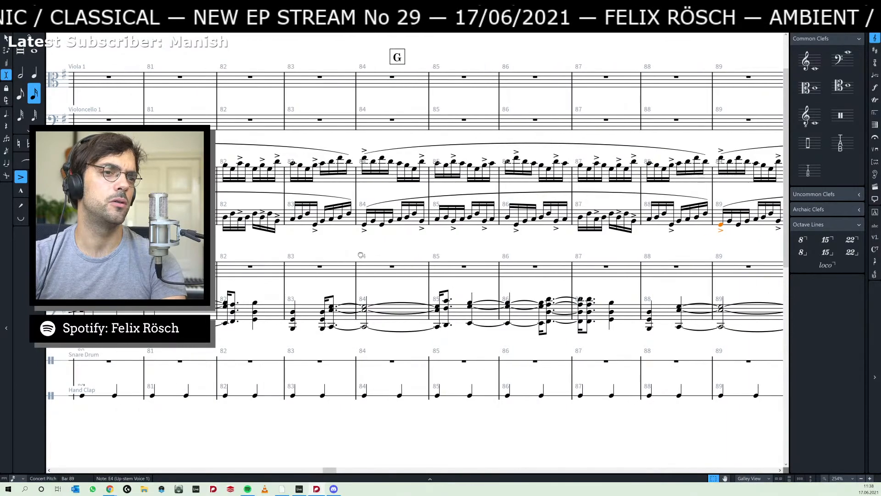
{"action": "scroll", "coordinate": [353, 245], "scroll_direction": "left", "scroll_amount": 20}
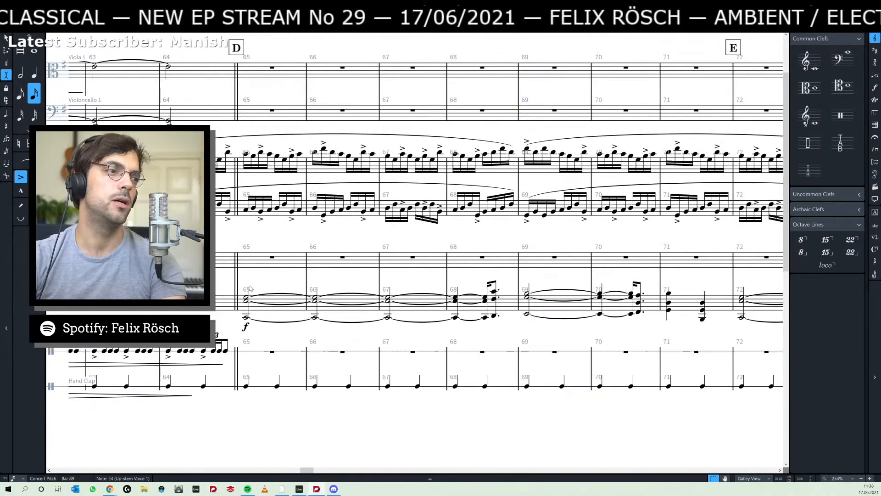
{"action": "left_click", "coordinate": [246, 298]}
{"action": "key", "text": "Escape"}
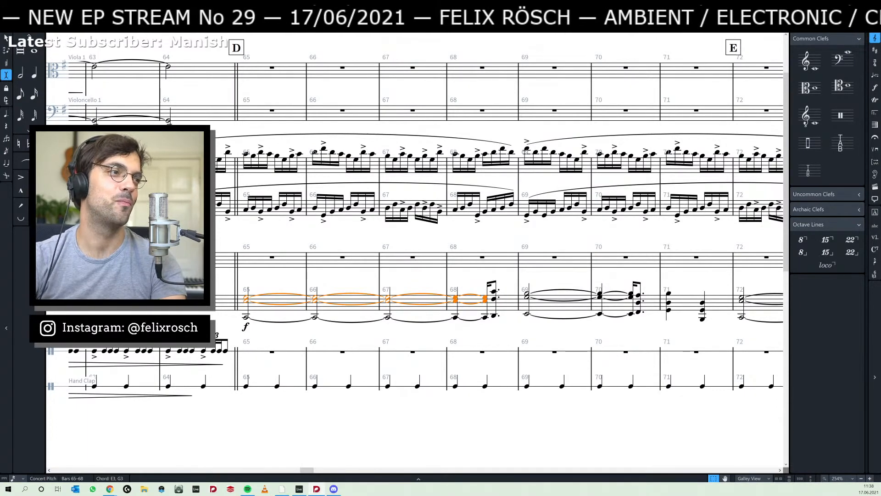
- Shorten the diminuendo hairpins that start in bar 62 of the Snare Drum and Hand Clap so they end in bar 63
{"action": "left_click_drag", "start_coordinate": [173, 236], "coordinate": [421, 232]}
{"action": "left_click_drag", "start_coordinate": [202, 235], "coordinate": [407, 243]}
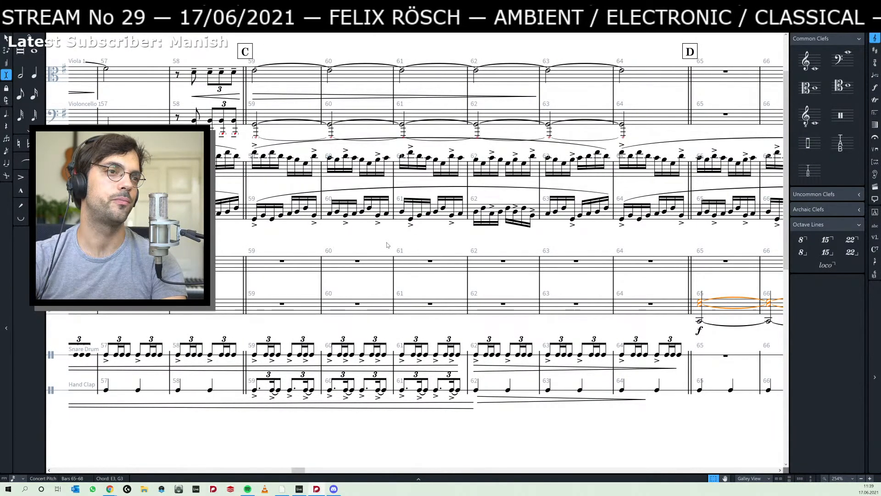
{"action": "left_click_drag", "start_coordinate": [545, 240], "coordinate": [475, 247]}
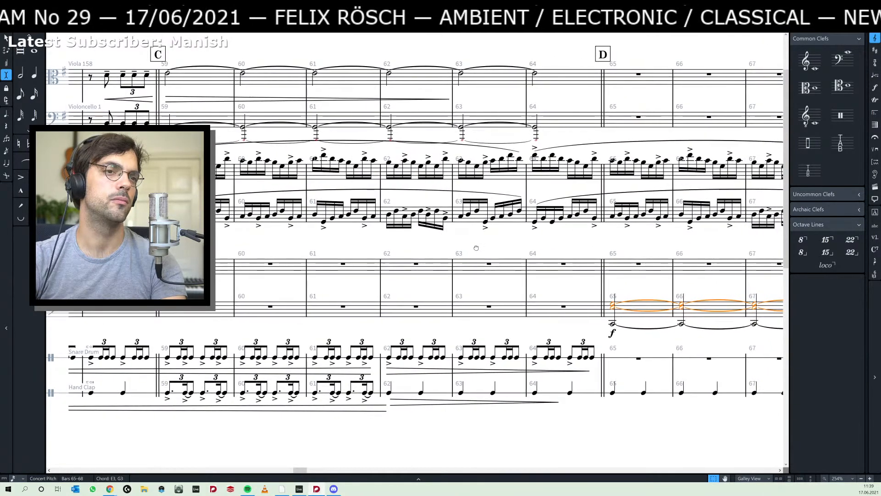
{"action": "left_click", "coordinate": [564, 372]}
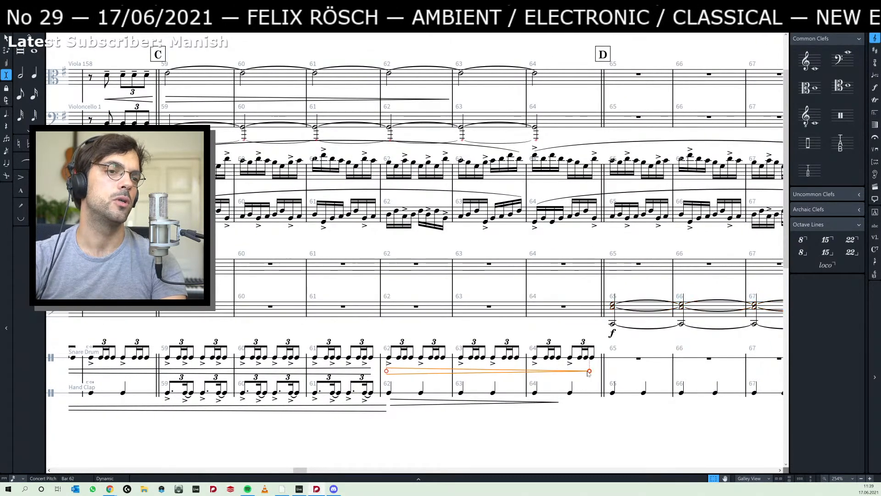
{"action": "left_click_drag", "start_coordinate": [589, 371], "coordinate": [514, 371]}
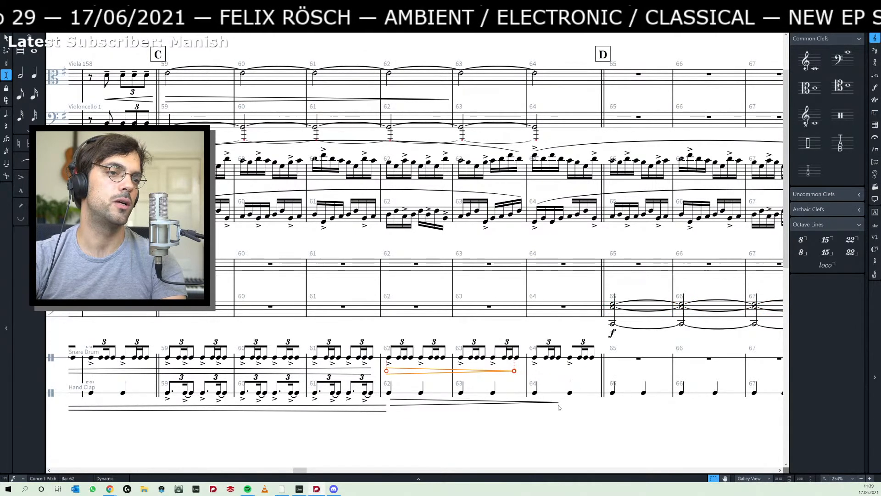
{"action": "left_click", "coordinate": [557, 403]}
{"action": "left_click_drag", "start_coordinate": [559, 402], "coordinate": [487, 405]}
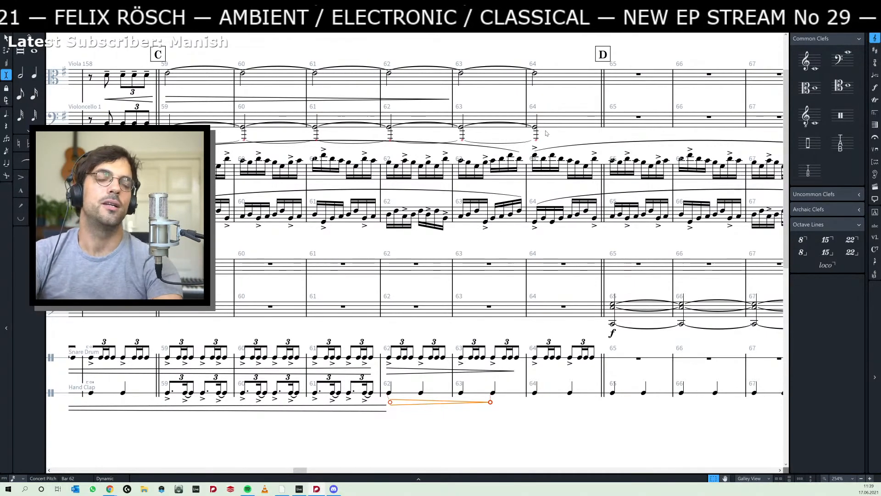
- Shorten the long tied Viola and Violoncello notes so they end with bar 63, and remove the double barline before bar 65
{"action": "left_click", "coordinate": [533, 73]}
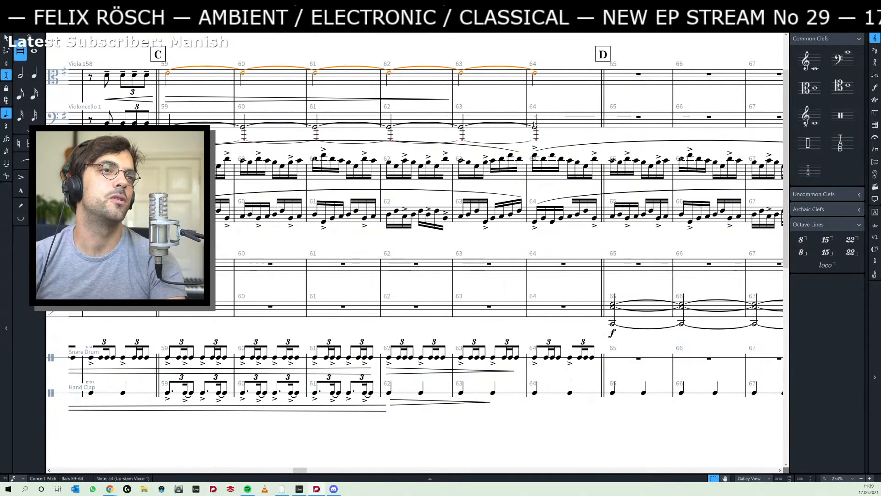
{"action": "left_click", "coordinate": [535, 128], "text": "ctrl"}
{"action": "key", "text": "alt+shift+Left"}
{"action": "key", "text": "alt+shift+Left"}
{"action": "key", "text": "alt+shift+Left"}
{"action": "key", "text": "alt+shift+Left"}
{"action": "key", "text": "alt+shift+Left"}
{"action": "key", "text": "alt+shift+Left"}
{"action": "key", "text": "alt+shift+Left"}
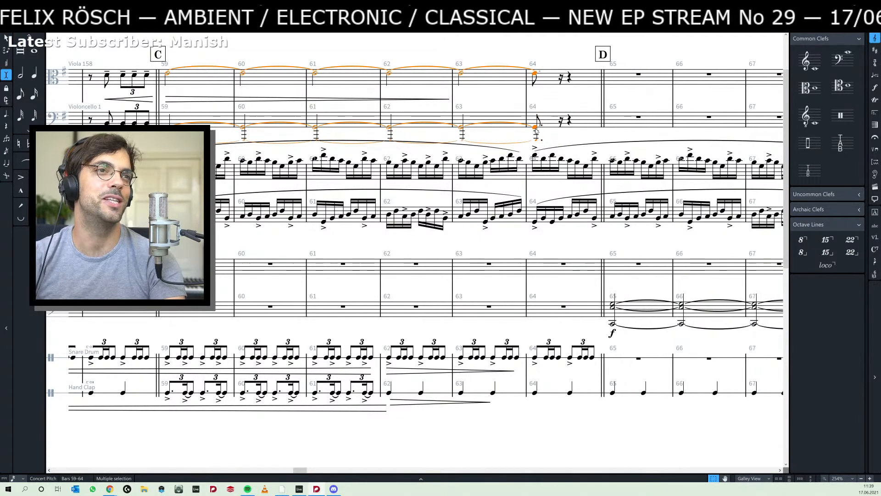
{"action": "key", "text": "alt+shift+Left"}
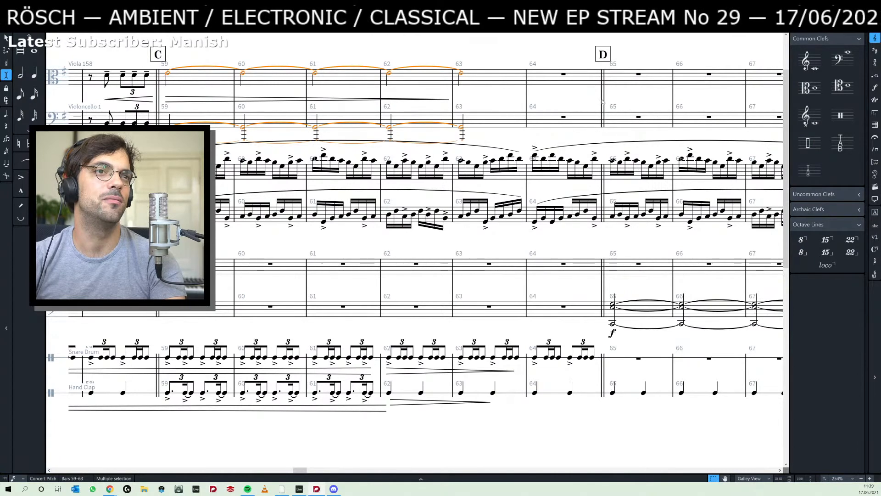
{"action": "key", "text": "Escape"}
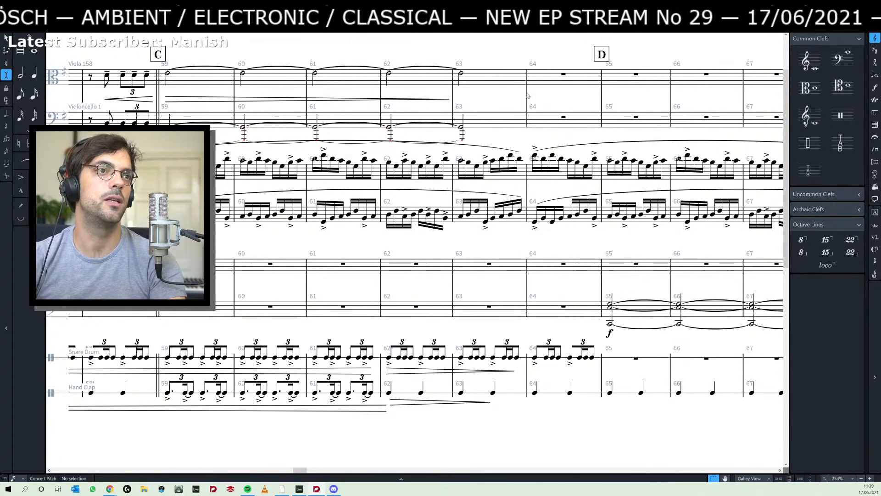
- Add a double barline at the start of bar 64 and move rehearsal mark D from bar 65 onto it
{"action": "left_click", "coordinate": [526, 95]}
{"action": "left_click", "coordinate": [874, 124]}
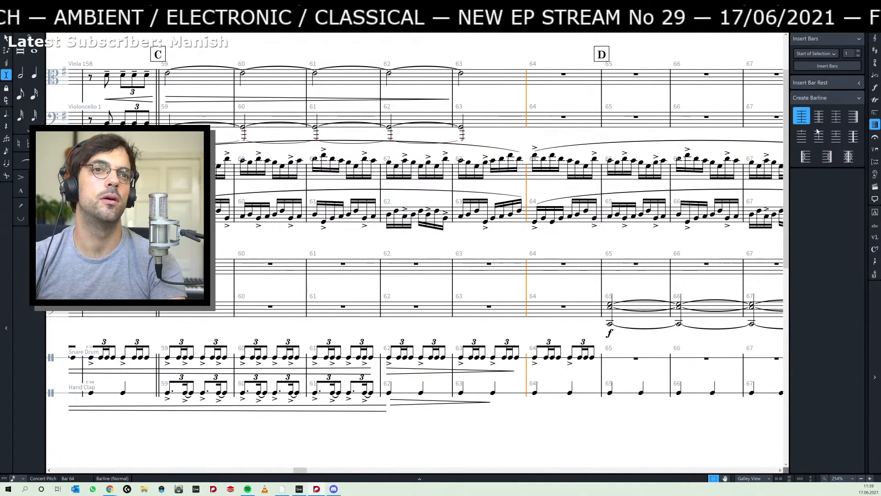
{"action": "left_click", "coordinate": [818, 116]}
{"action": "left_click", "coordinate": [610, 56]}
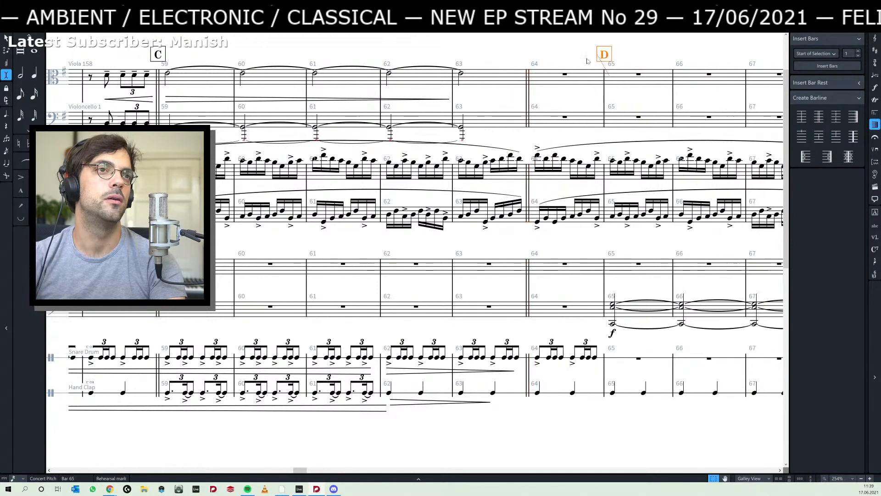
{"action": "left_click_drag", "start_coordinate": [609, 56], "coordinate": [530, 171]}
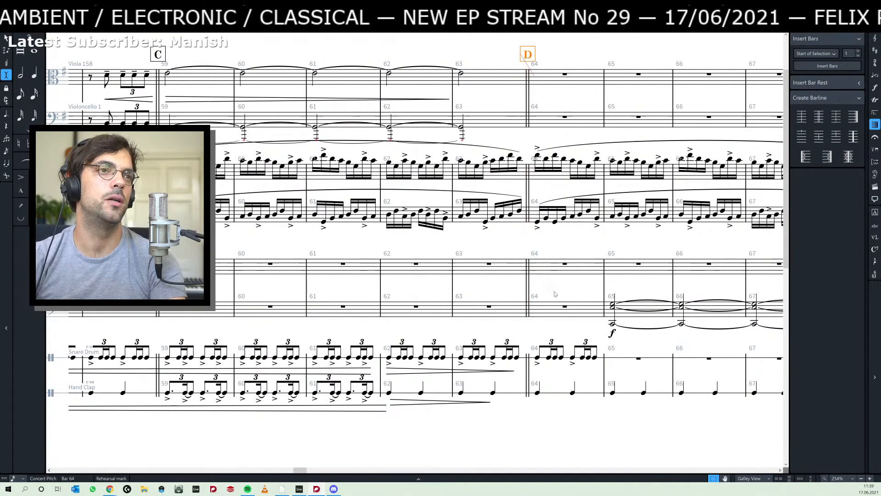
- Delete the Snare Drum notes in bar 64 so the triplet figure stops at the end of bar 63
{"action": "left_click_drag", "start_coordinate": [588, 261], "coordinate": [582, 234]}
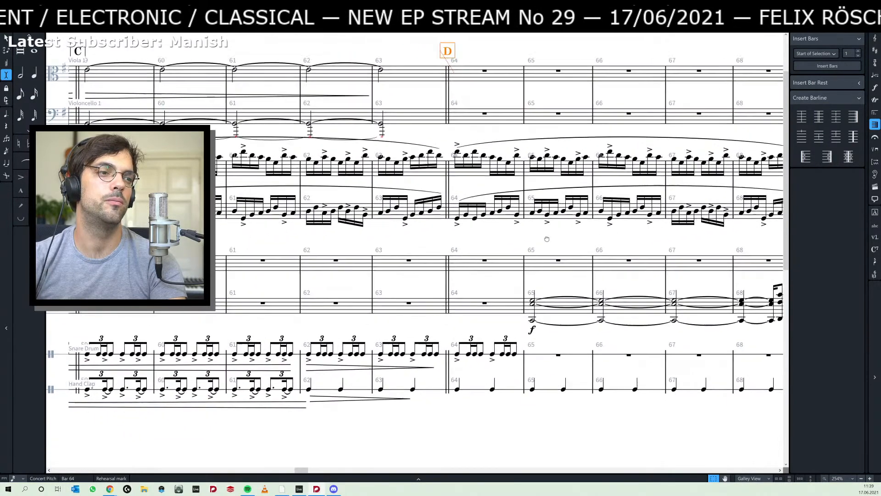
{"action": "left_click", "coordinate": [528, 345]}
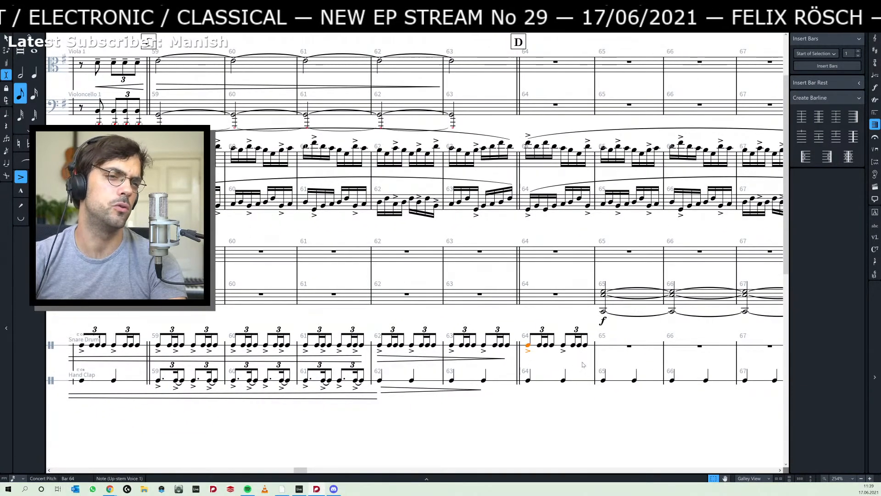
{"action": "left_click", "coordinate": [585, 345], "text": "shift"}
{"action": "key", "text": "Delete"}
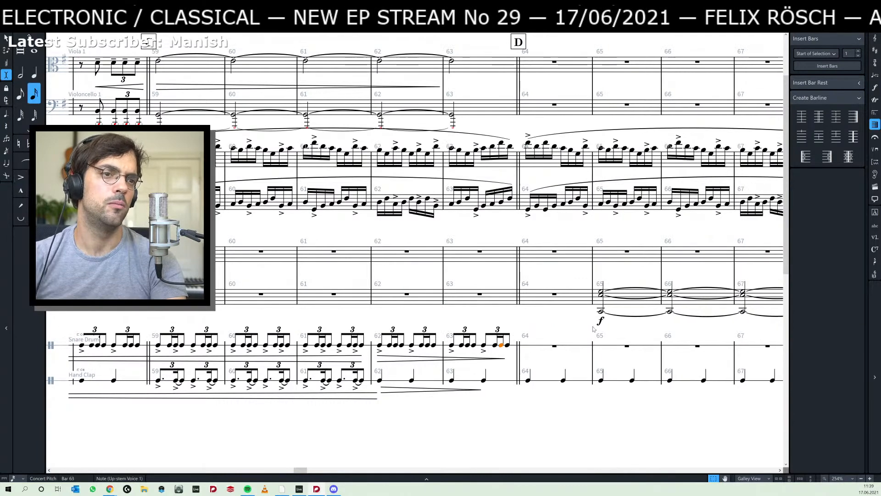
- Shift the chord passage that begins in bar 65 one bar earlier so the held chord starts in bar 64
{"action": "left_click", "coordinate": [602, 287]}
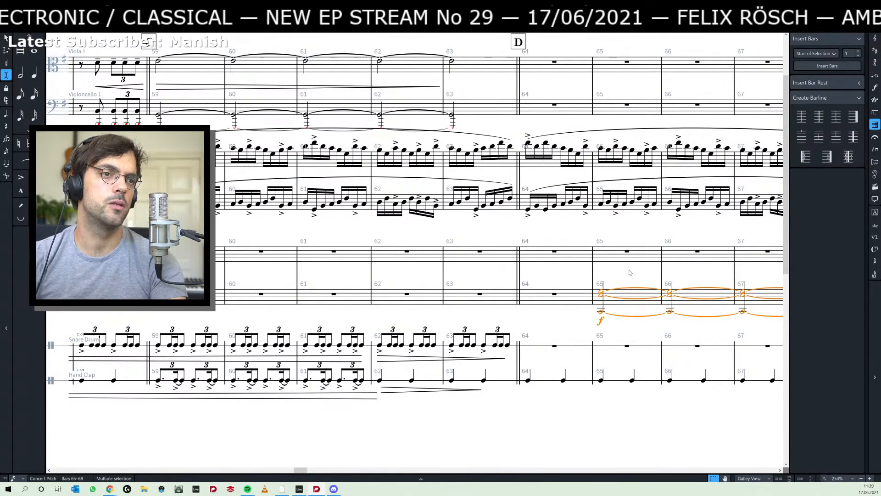
{"action": "scroll", "coordinate": [567, 274], "scroll_direction": "right", "scroll_amount": 3}
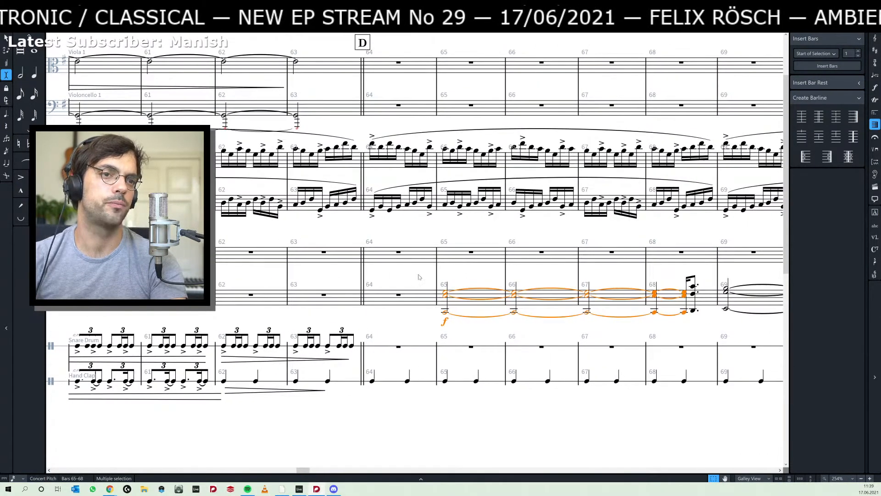
{"action": "left_click", "coordinate": [399, 295]}
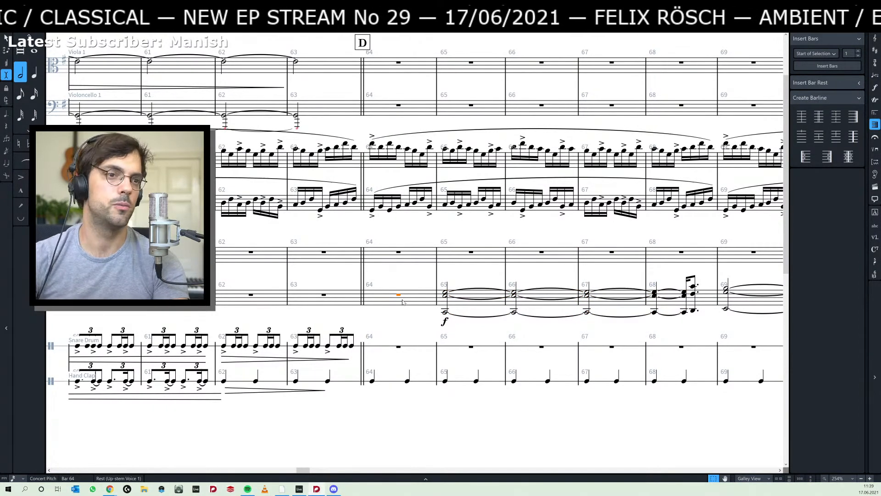
{"action": "key", "text": "ctrl+v"}
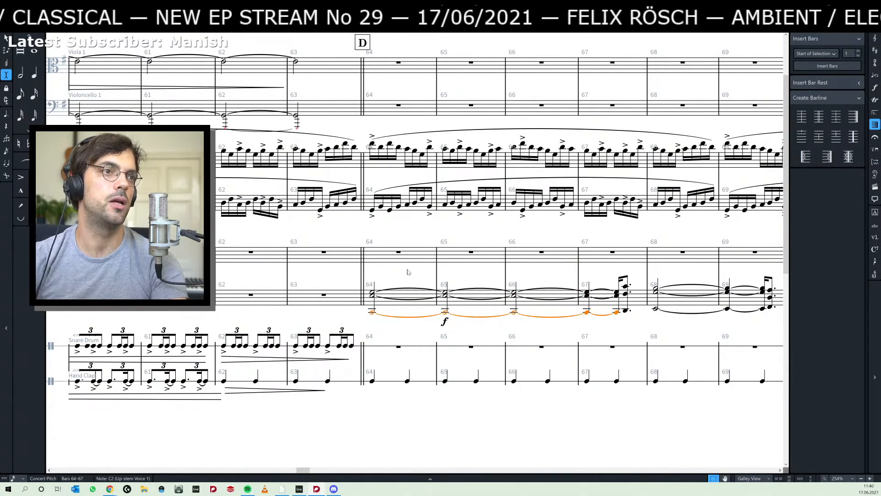
- Check the shifted chord passage through section H and listen to the playback from the held chord in bar 64
{"action": "scroll", "coordinate": [407, 271], "scroll_direction": "right", "scroll_amount": 15}
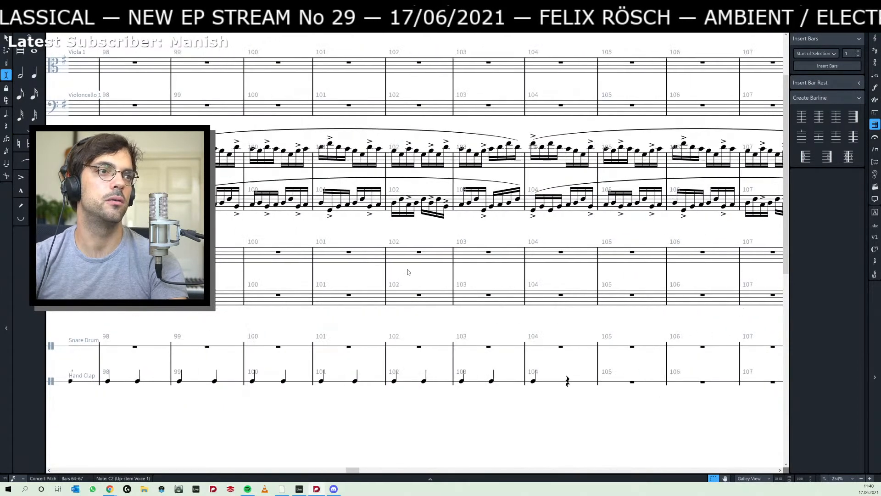
{"action": "scroll", "coordinate": [408, 271], "scroll_direction": "left", "scroll_amount": 4}
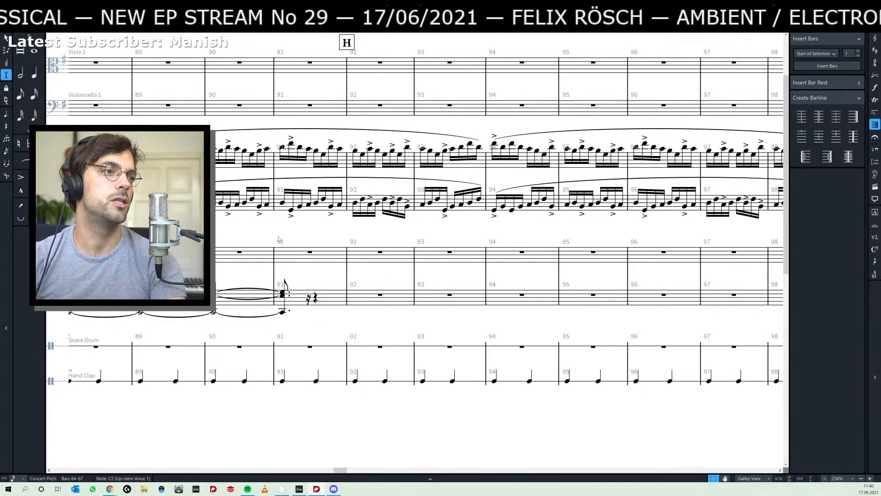
{"action": "scroll", "coordinate": [278, 239], "scroll_direction": "left", "scroll_amount": 4}
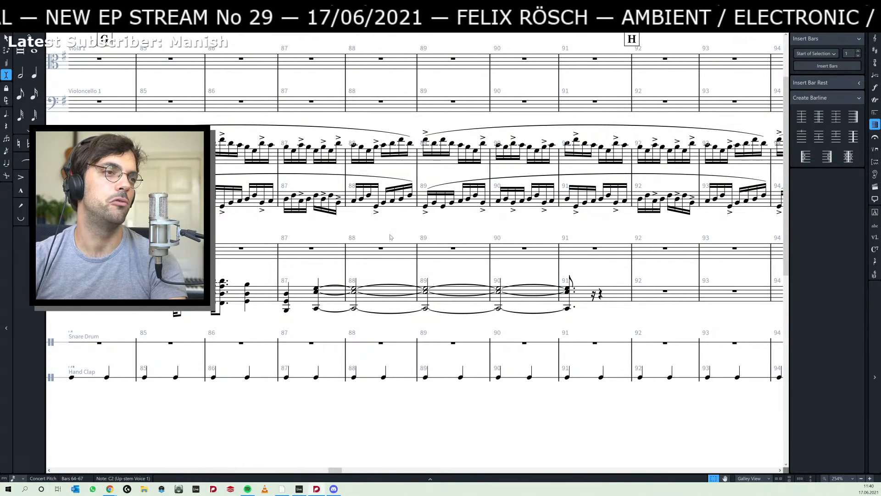
{"action": "scroll", "coordinate": [373, 228], "scroll_direction": "left", "scroll_amount": 4}
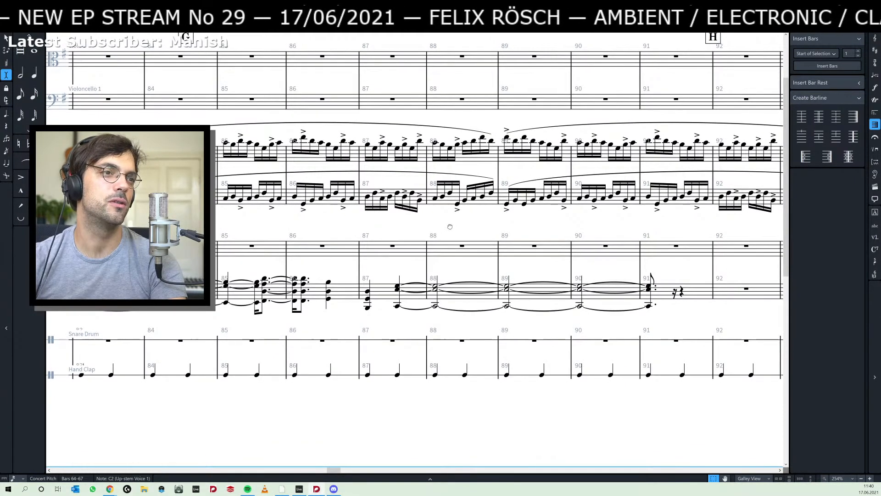
{"action": "scroll", "coordinate": [488, 226], "scroll_direction": "left", "scroll_amount": 6}
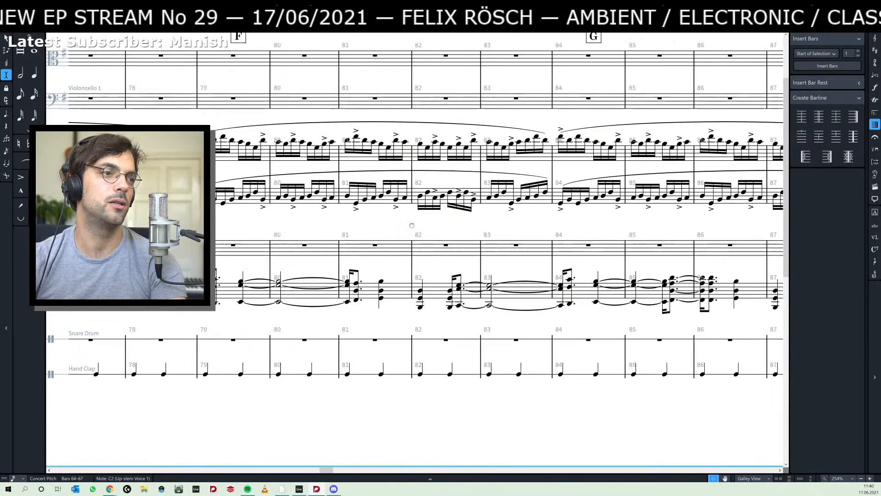
{"action": "scroll", "coordinate": [489, 226], "scroll_direction": "left", "scroll_amount": 7}
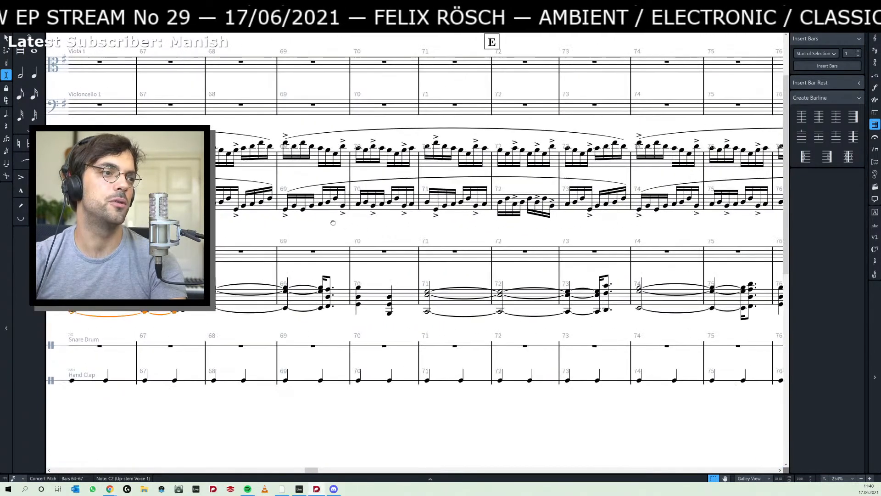
{"action": "scroll", "coordinate": [419, 223], "scroll_direction": "left", "scroll_amount": 2}
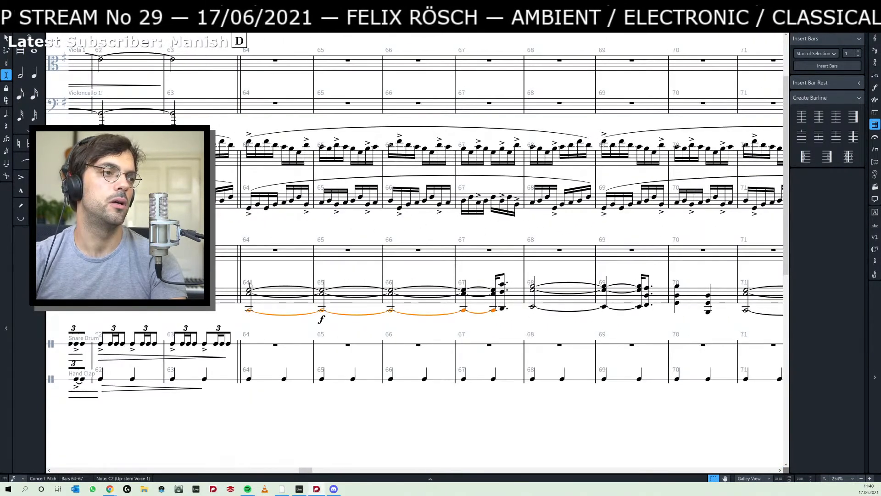
{"action": "left_click", "coordinate": [249, 290]}
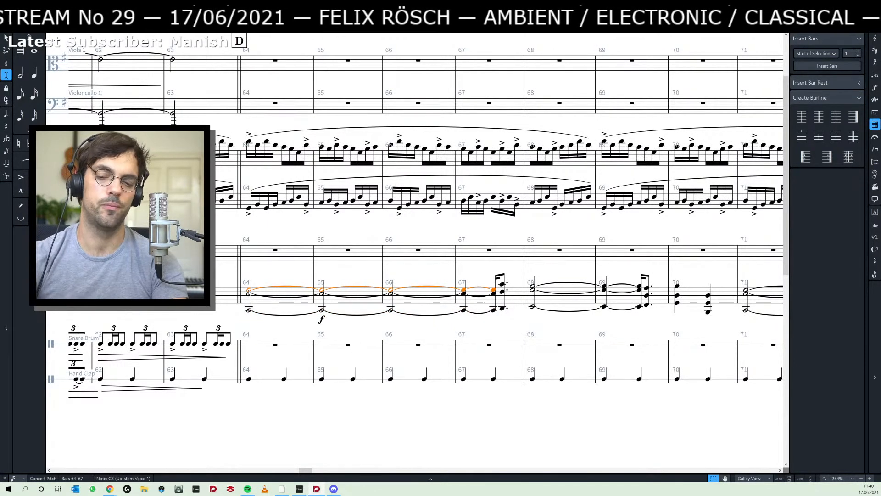
{"action": "key", "text": "space"}
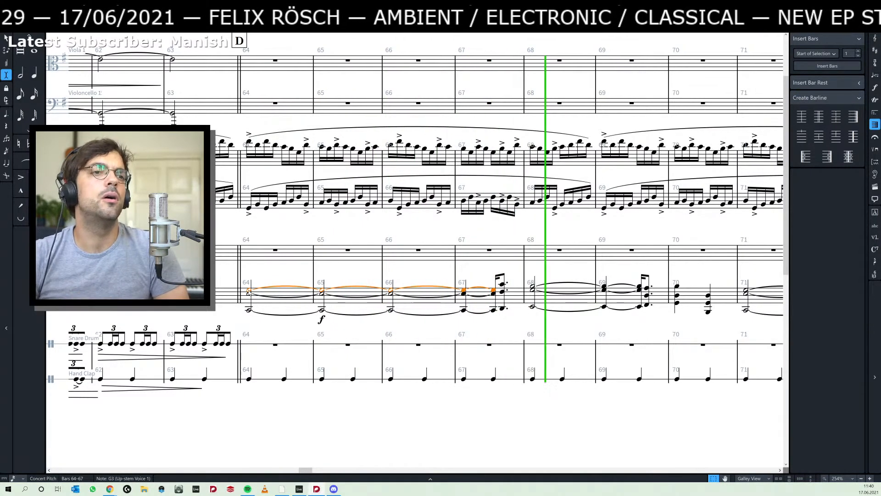
{"action": "key", "text": "space"}
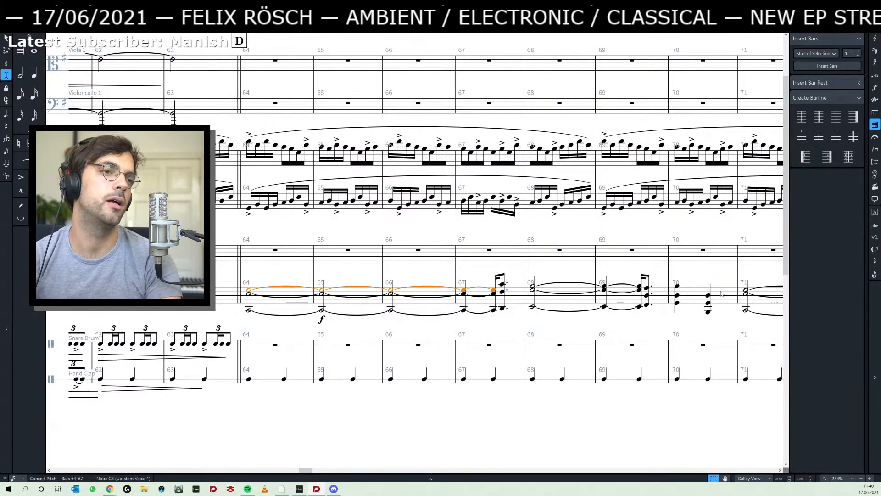
- Set the rhythmic grid to quarter notes and lengthen the held Emin chord starting in bar 68 by three quarters, so it ends in bar 71
{"action": "left_click", "coordinate": [533, 286]}
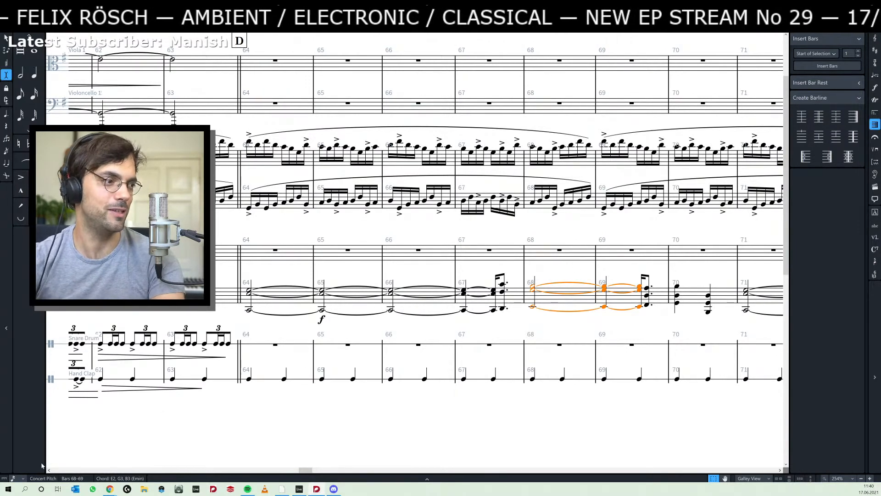
{"action": "left_click", "coordinate": [18, 480]}
{"action": "left_click", "coordinate": [30, 427]}
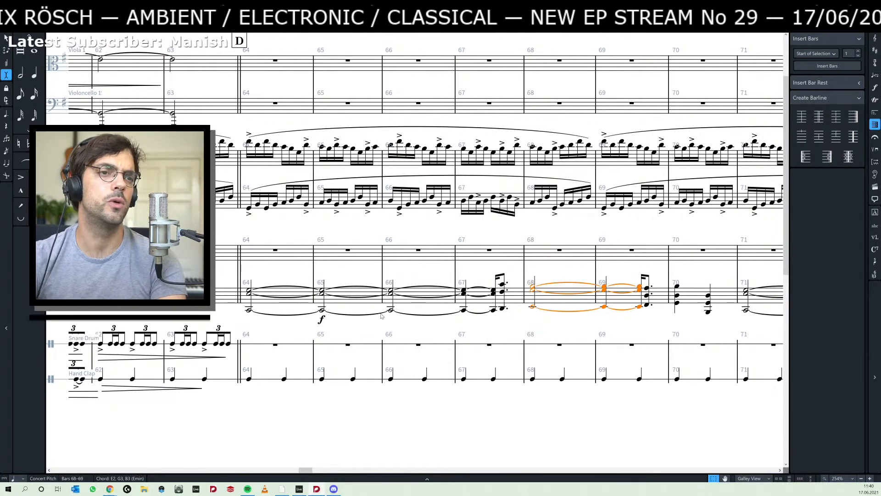
{"action": "key", "text": "shift+alt+Right"}
{"action": "key", "text": "shift+alt+Right"}
{"action": "key", "text": "shift+alt+Right"}
{"action": "key", "text": "shift+alt+Right"}
{"action": "key", "text": "shift+alt+Right"}
{"action": "key", "text": "shift+alt+Right"}
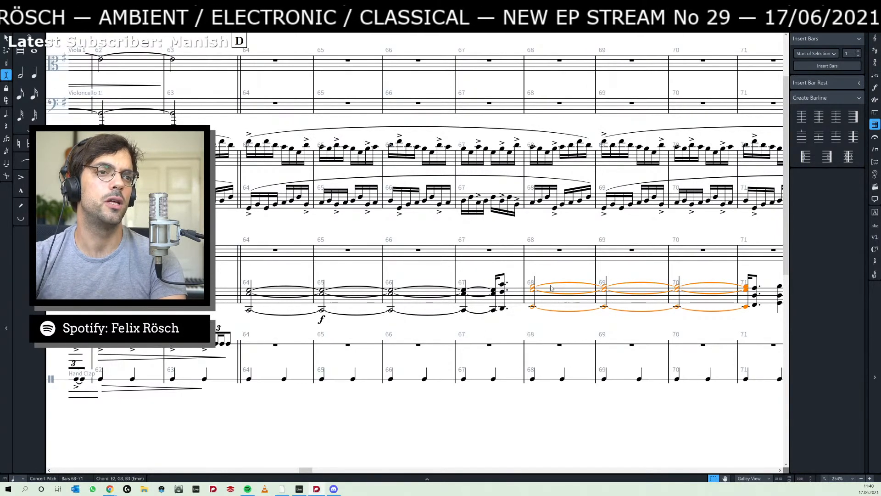
- Remove rehearsal mark H from bar 92 and recreate it at the start of bar 89 together with a double barline
{"action": "left_click_drag", "start_coordinate": [575, 271], "coordinate": [270, 303]}
{"action": "scroll", "coordinate": [357, 281], "scroll_direction": "right", "scroll_amount": 10}
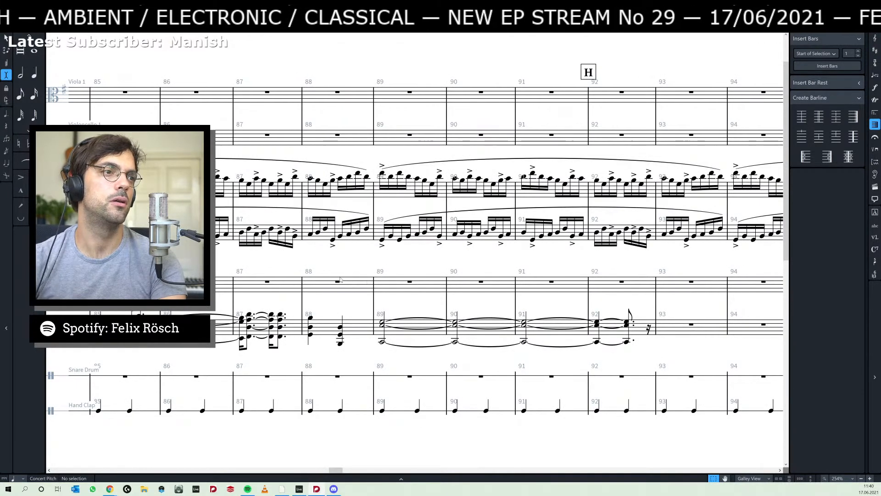
{"action": "left_click", "coordinate": [593, 72]}
{"action": "key", "text": "Delete"}
{"action": "left_click", "coordinate": [374, 117]}
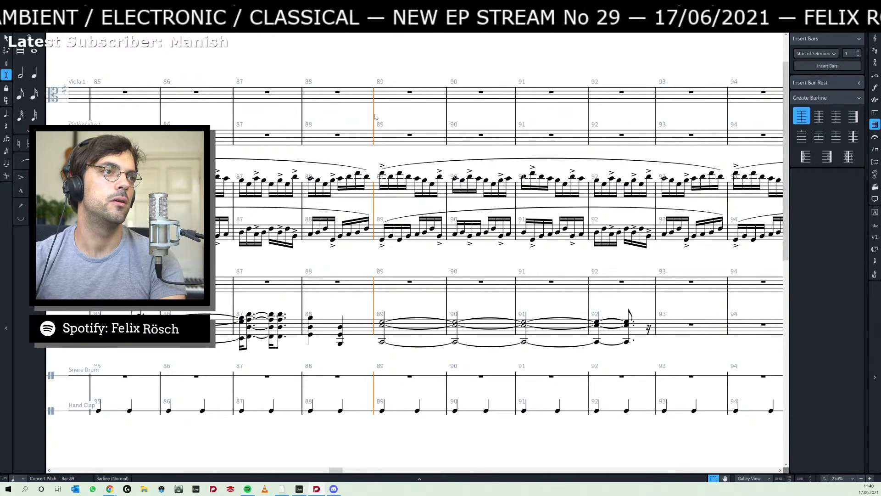
{"action": "key", "text": "shift+a"}
{"action": "left_click", "coordinate": [819, 116]}
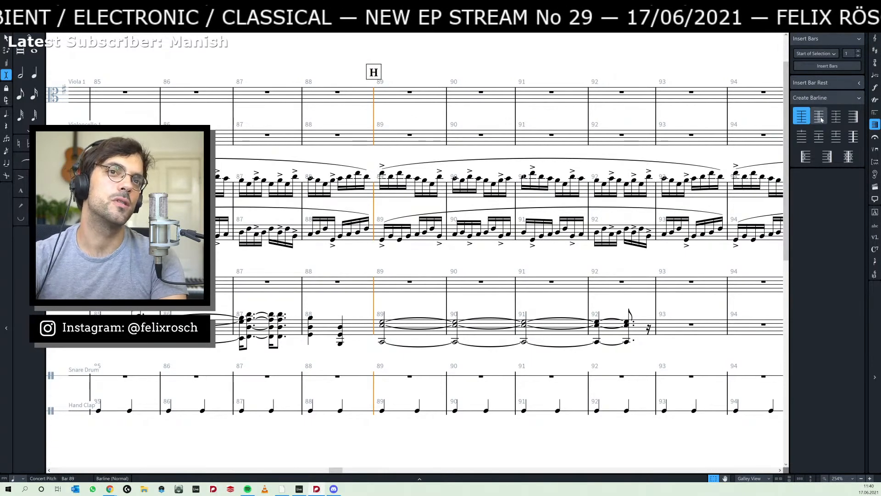
{"action": "left_click", "coordinate": [376, 265]}
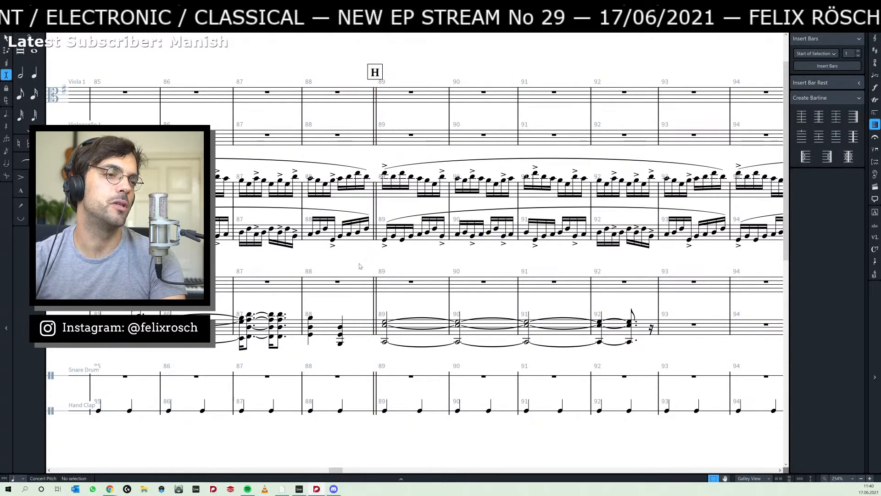
- Delete the rehearsal mark G in the middle of bar 84 and recreate it at the start of that bar
{"action": "scroll", "coordinate": [317, 265], "scroll_direction": "left", "scroll_amount": 10}
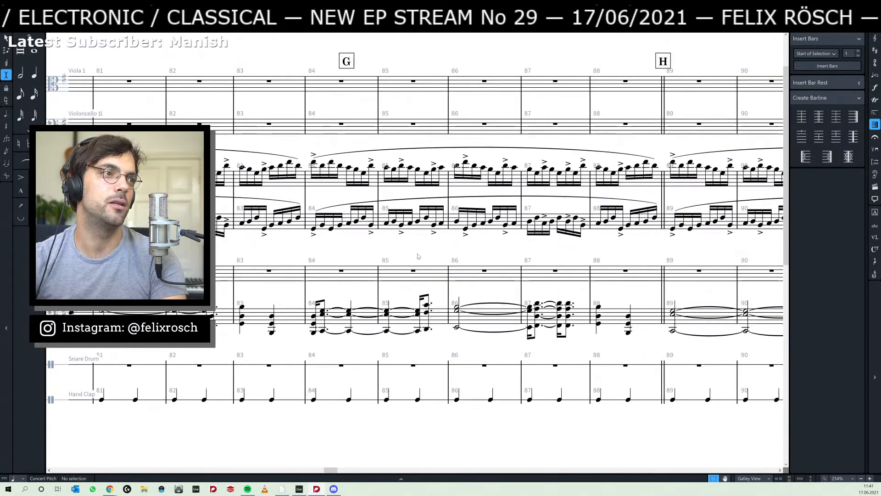
{"action": "left_click", "coordinate": [350, 63]}
{"action": "key", "text": "Delete"}
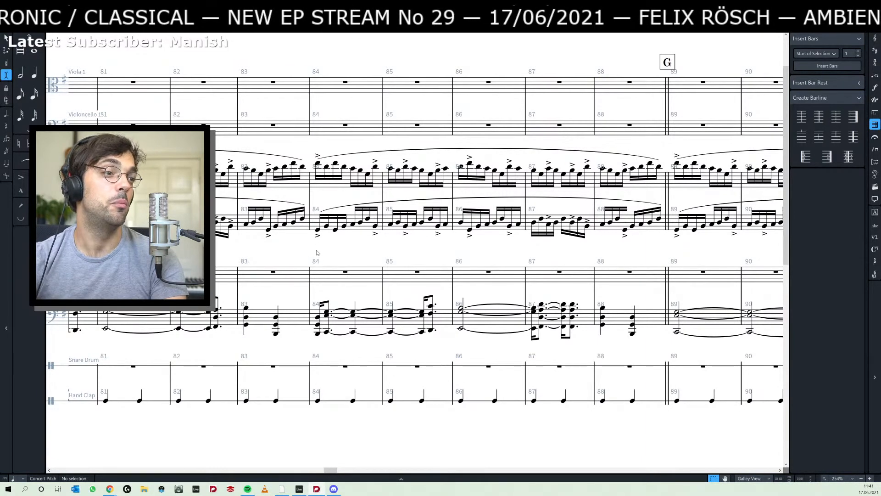
{"action": "left_click", "coordinate": [310, 300]}
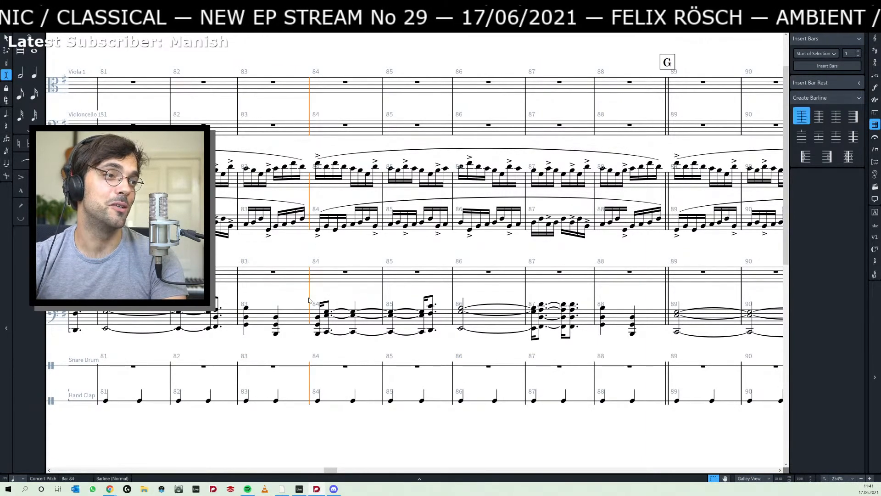
{"action": "key", "text": "shift+a"}
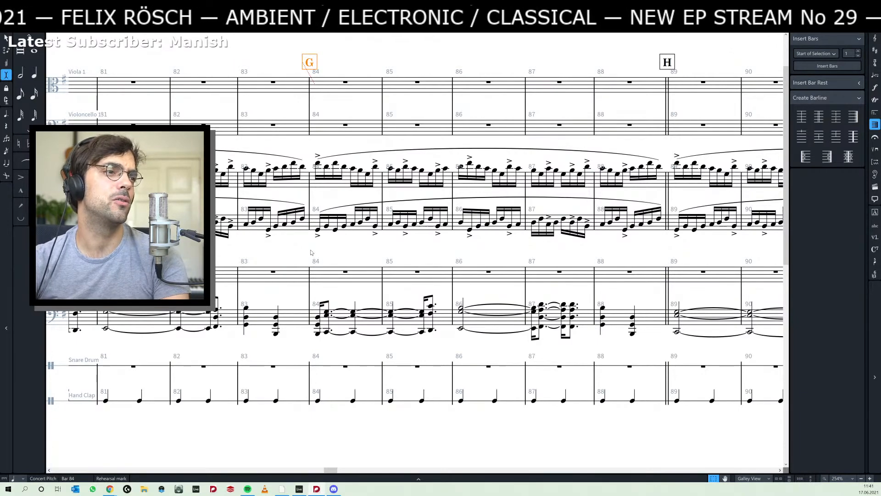
- Replace the rehearsal mark F in the middle of bar 79 with one at the start of that bar
{"action": "scroll", "coordinate": [295, 255], "scroll_direction": "left", "scroll_amount": 5}
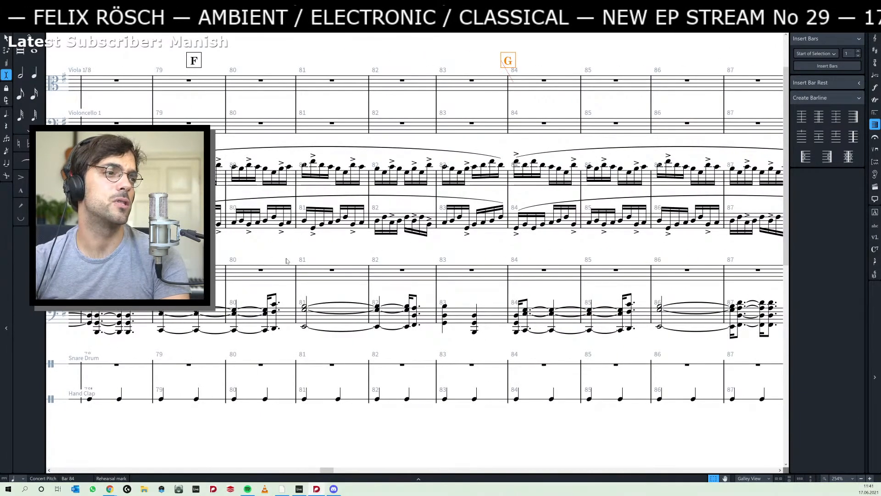
{"action": "scroll", "coordinate": [286, 261], "scroll_direction": "left", "scroll_amount": 2}
{"action": "left_click", "coordinate": [255, 63]}
{"action": "key", "text": "Delete"}
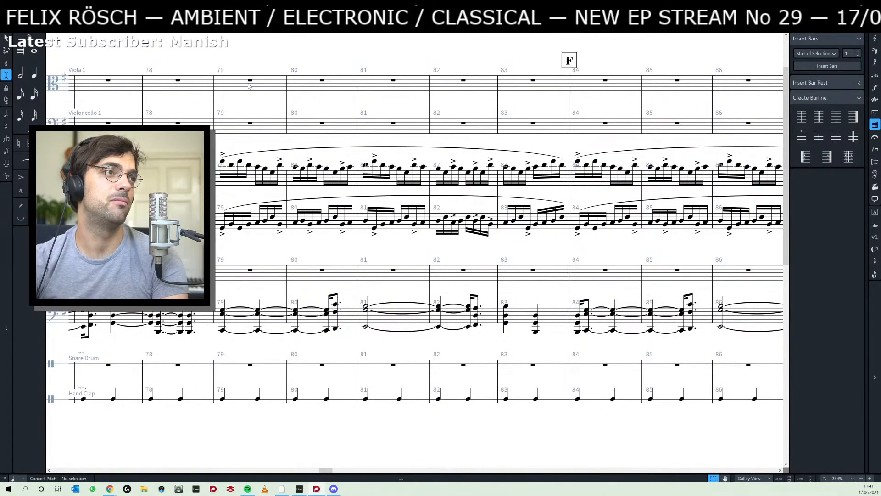
{"action": "key", "text": "ctrl+z"}
{"action": "scroll", "coordinate": [498, 110], "scroll_direction": "left", "scroll_amount": 6}
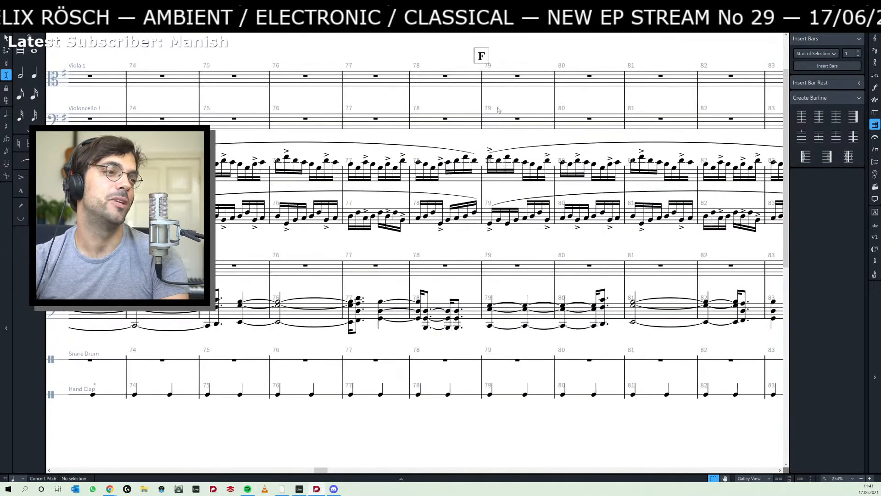
{"action": "scroll", "coordinate": [267, 234], "scroll_direction": "left", "scroll_amount": 5}
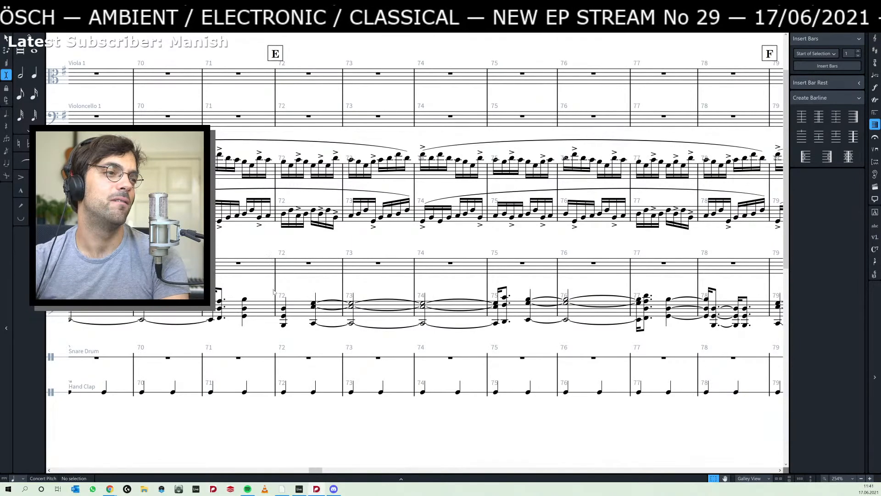
- Play back the score from the double barline at bar 64 and listen through the chord passage
{"action": "left_click_drag", "start_coordinate": [105, 254], "coordinate": [357, 238]}
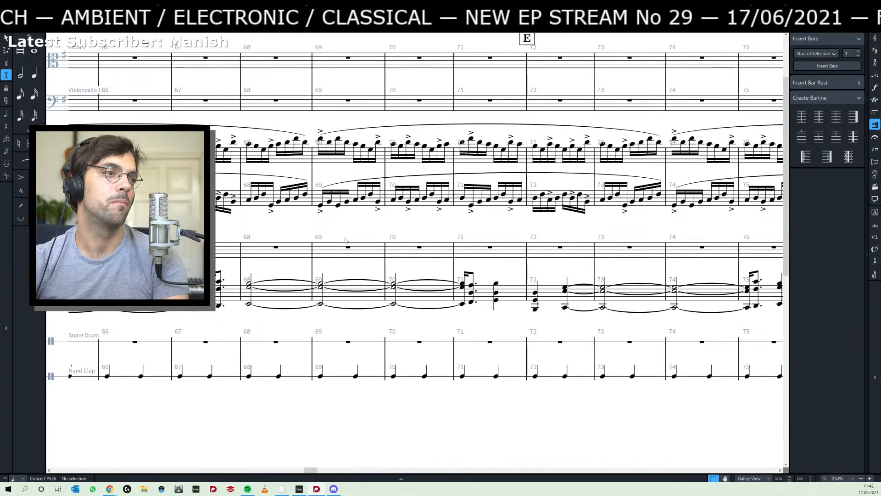
{"action": "left_click_drag", "start_coordinate": [95, 238], "coordinate": [341, 231]}
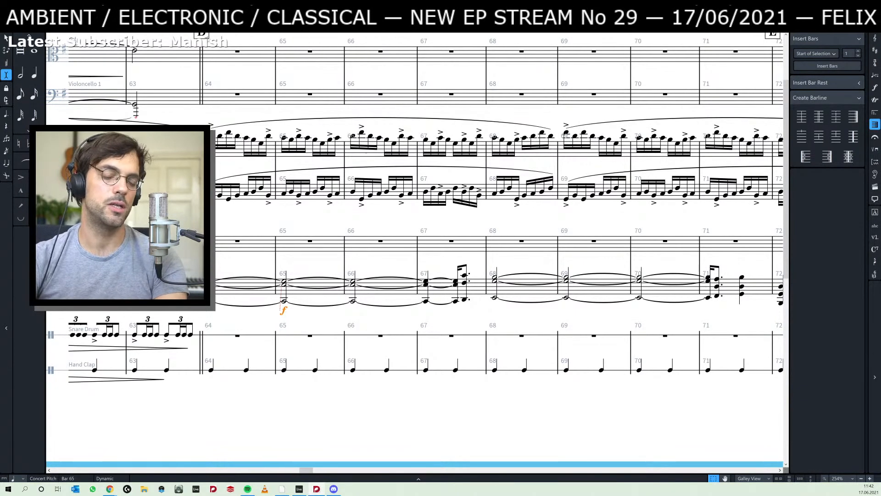
{"action": "left_click", "coordinate": [232, 312]}
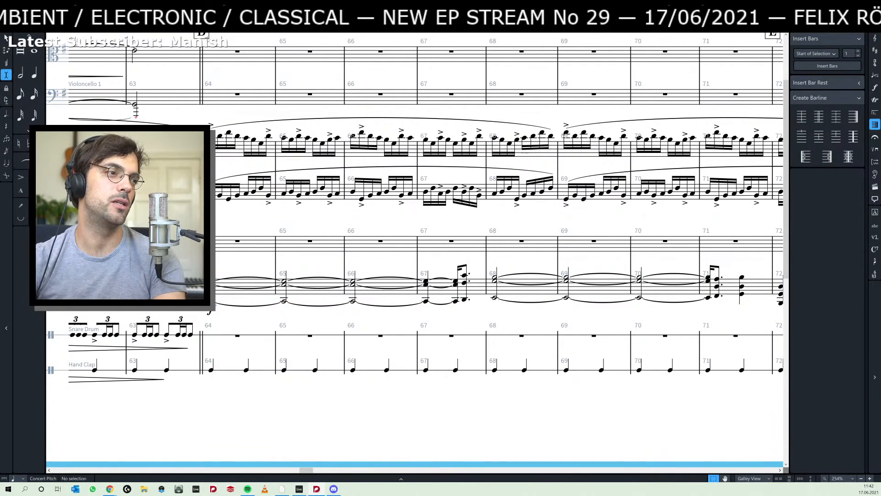
{"action": "left_click", "coordinate": [818, 117]}
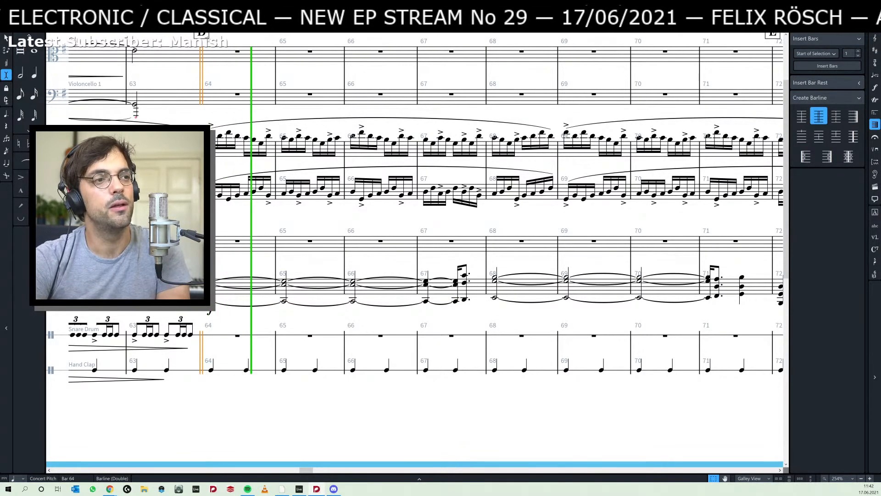
{"action": "key", "text": "space"}
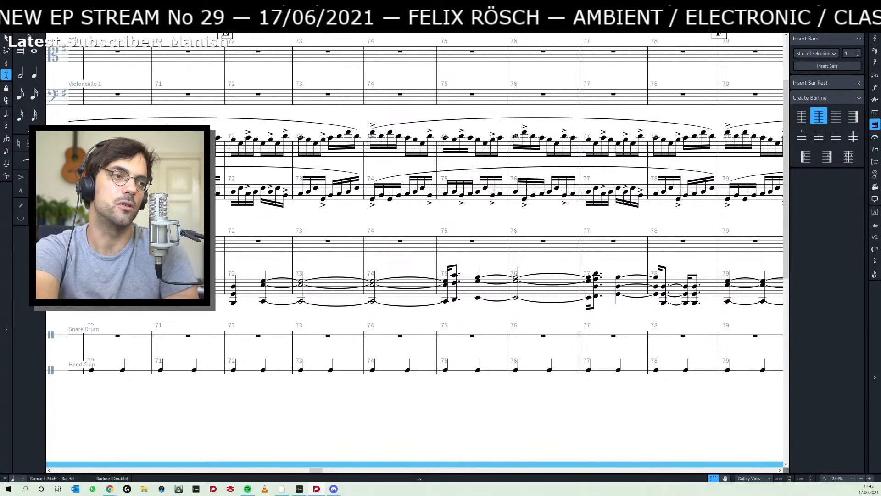
{"action": "key", "text": "space"}
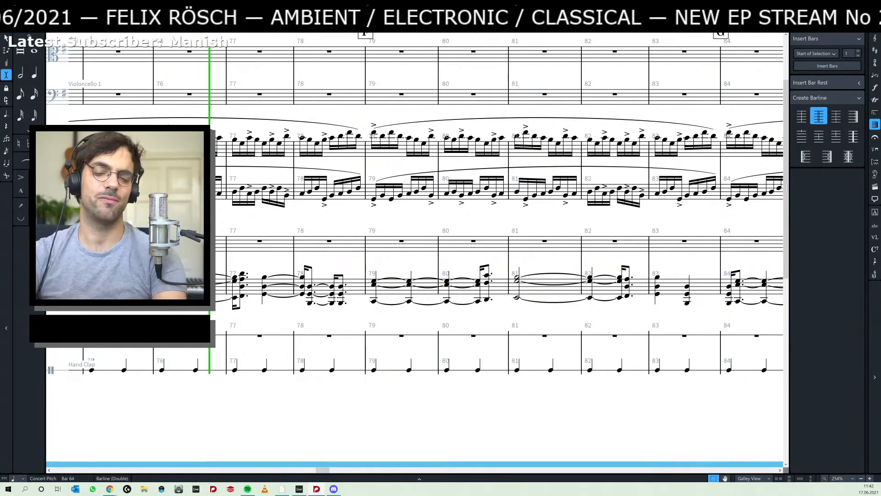
- Shorten the held Emin chord starting in bar 68 by three quarters, so it ends in bar 69
{"action": "key", "text": "Home"}
{"action": "key", "text": "Home"}
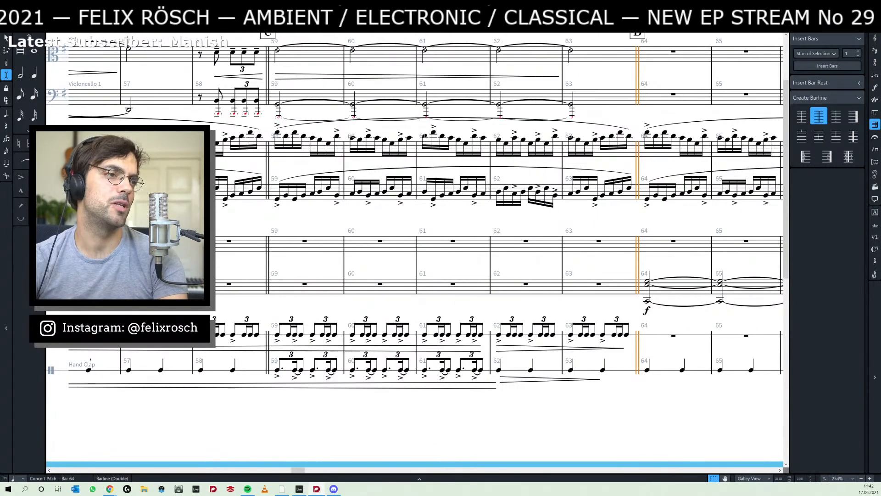
{"action": "key", "text": "End"}
{"action": "left_click_drag", "start_coordinate": [256, 319], "coordinate": [488, 316]}
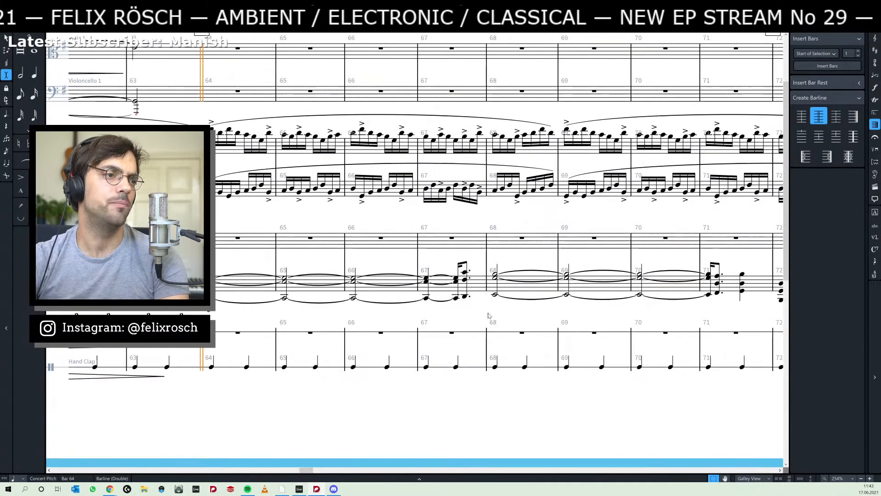
{"action": "left_click", "coordinate": [495, 293]}
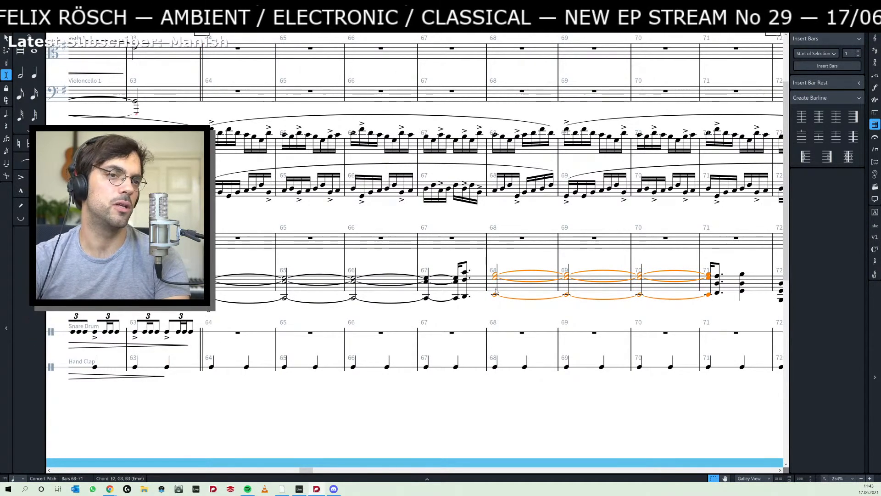
{"action": "key", "text": "alt+shift+Left"}
{"action": "key", "text": "alt+shift+Left"}
{"action": "key", "text": "alt+shift+Left"}
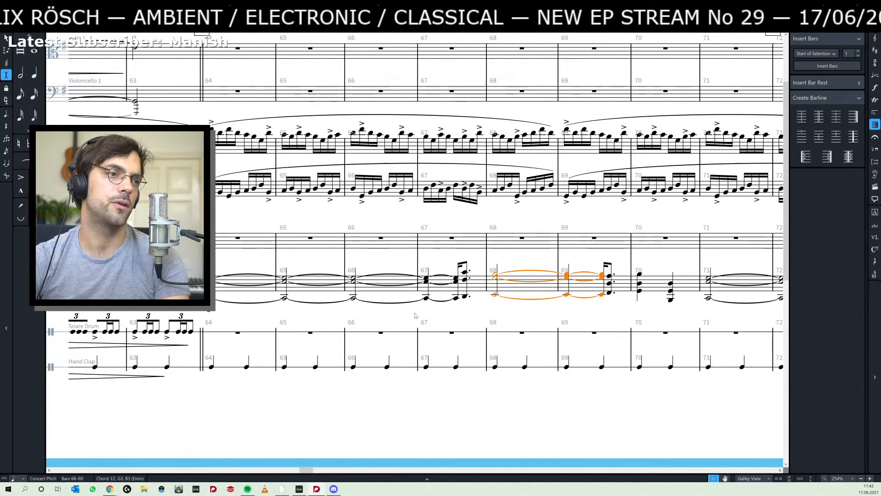
- Play back the score from the held Cmaj chord in bar 64 through the shortened Emin chord
{"action": "key", "text": "Left"}
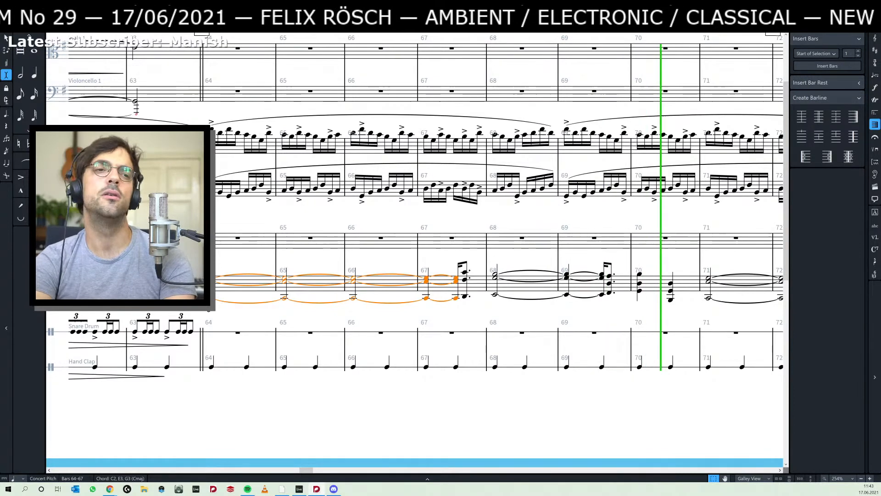
{"action": "key", "text": "space"}
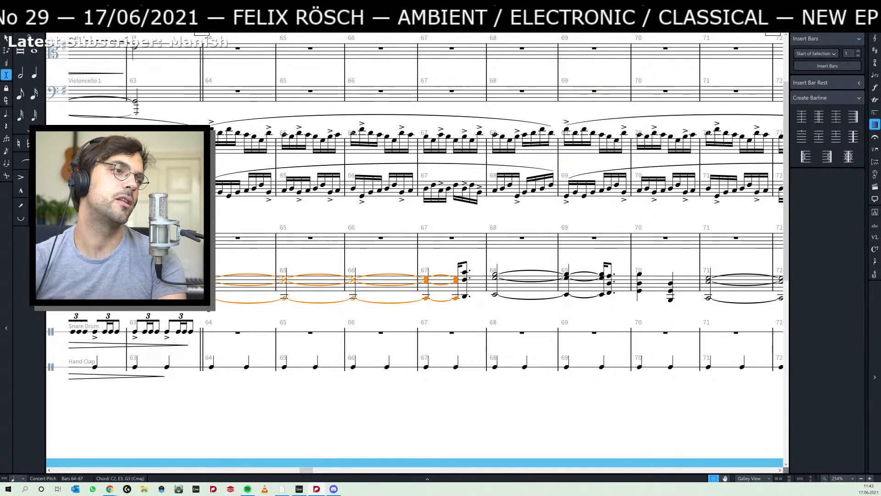
{"action": "key", "text": "Escape"}
- Switch to Ableton Live and play the arrangement from bar 47 and from bar 29
{"action": "key", "text": "alt+Tab"}
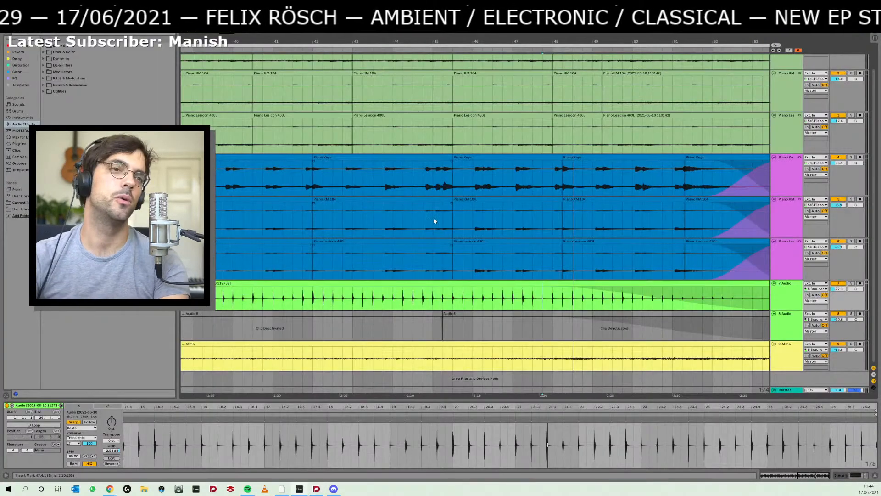
{"action": "left_click", "coordinate": [522, 225]}
{"action": "key", "text": "space"}
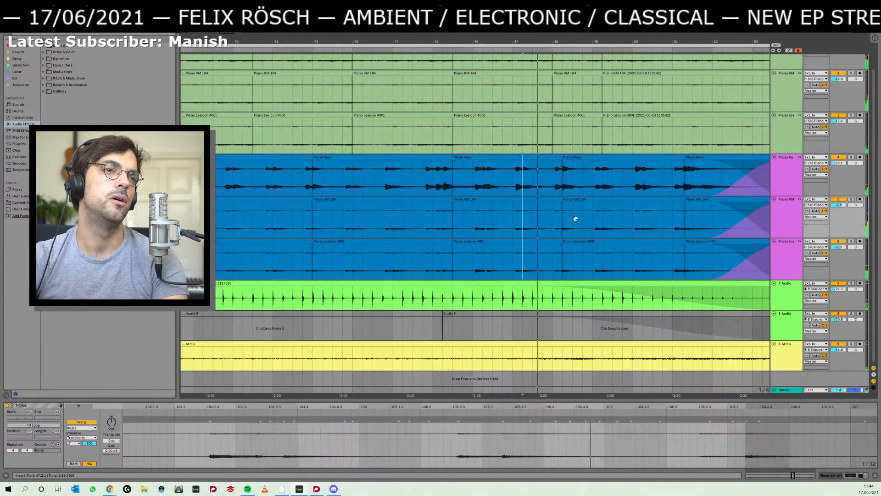
{"action": "left_click_drag", "start_coordinate": [576, 222], "coordinate": [466, 223]}
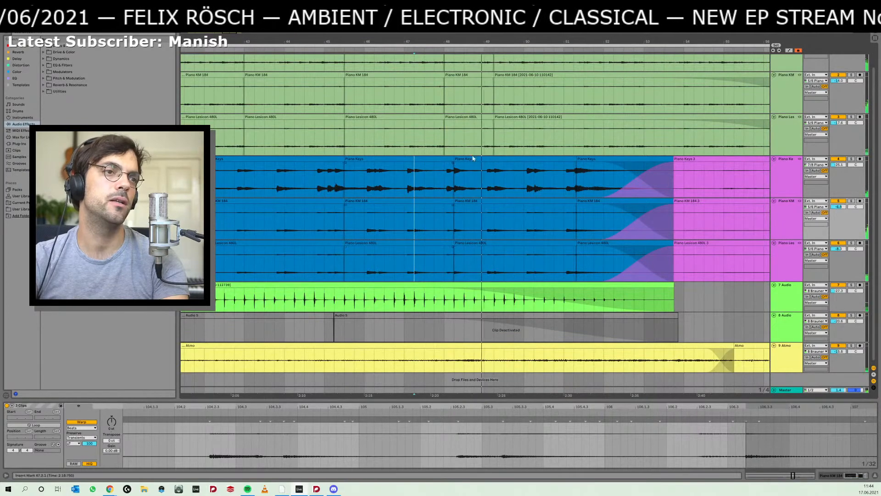
{"action": "mouse_move", "coordinate": [543, 218]}
{"action": "left_mouse_down"}
{"action": "mouse_move", "coordinate": [531, 217]}
{"action": "mouse_move", "coordinate": [645, 216]}
{"action": "left_mouse_up"}
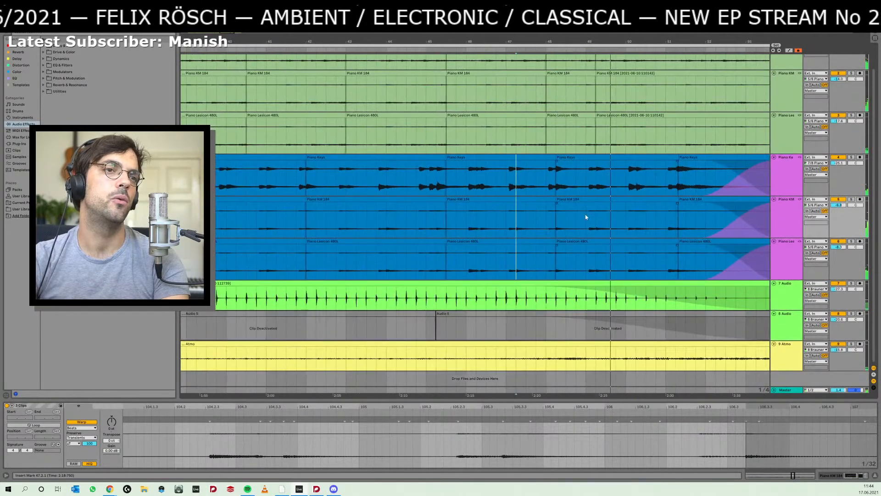
{"action": "left_click_drag", "start_coordinate": [347, 218], "coordinate": [730, 221]}
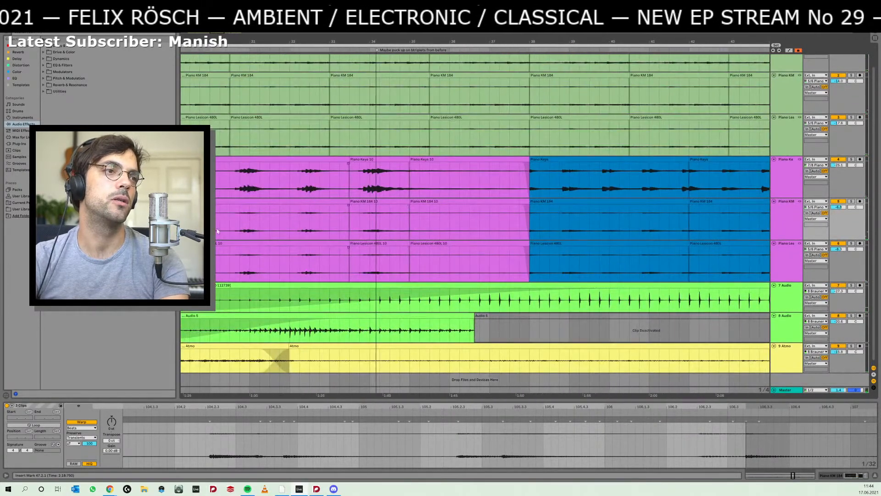
{"action": "left_click", "coordinate": [200, 230]}
{"action": "key", "text": "space"}
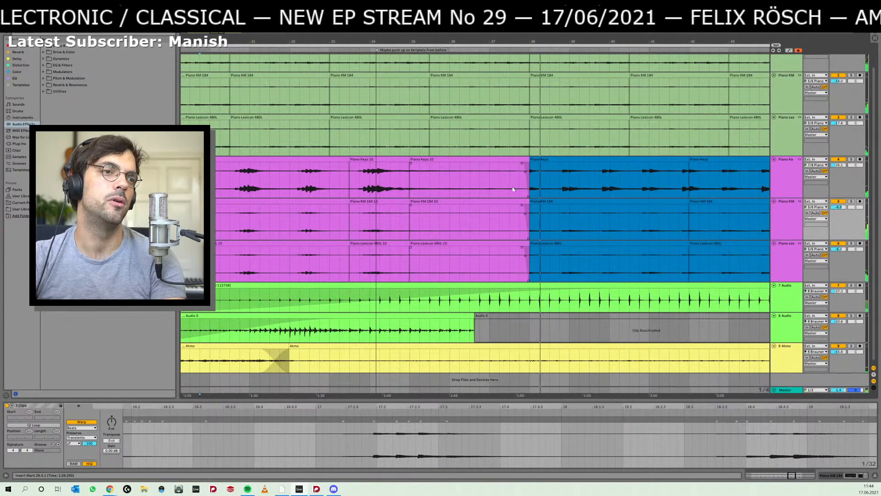
- Switch back to Dorico and play the score briefly from the held chord in bar 64
{"action": "key", "text": "alt+Tab"}
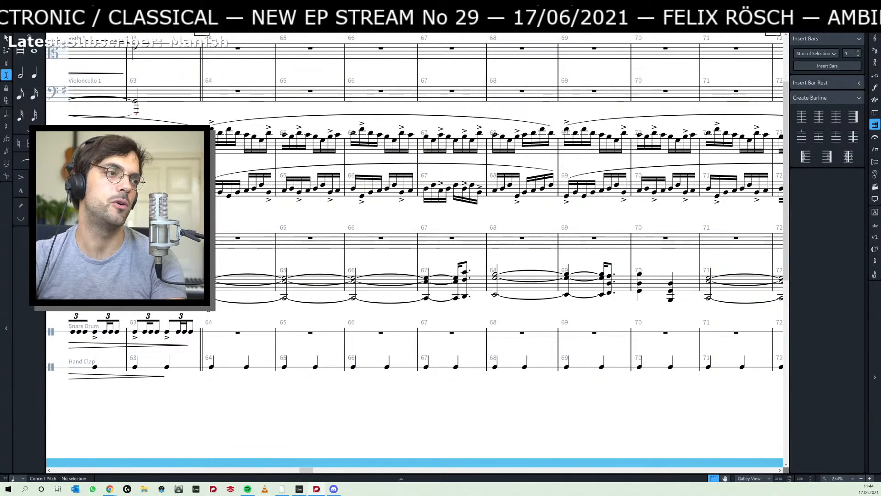
{"action": "left_click", "coordinate": [244, 287]}
{"action": "key", "text": "space"}
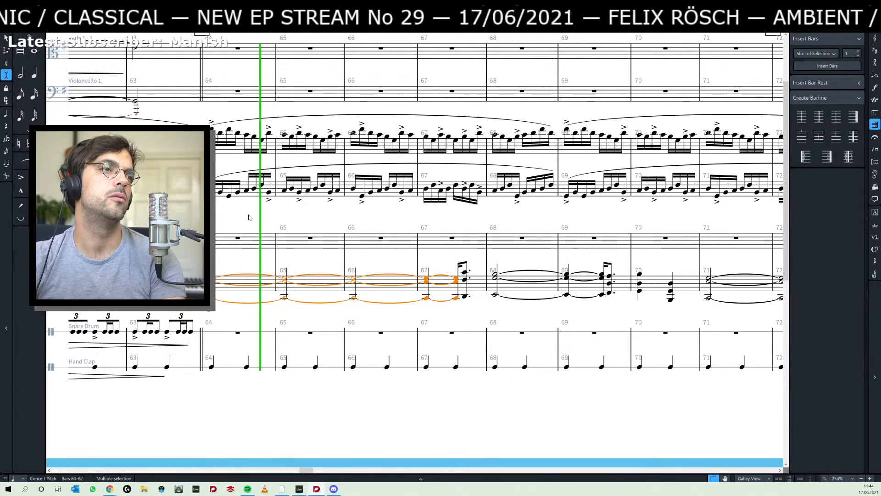
{"action": "key", "text": "space"}
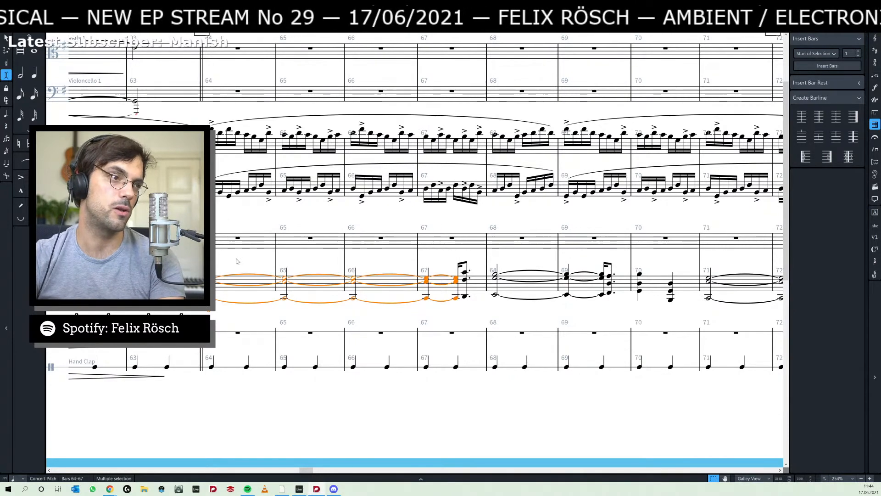
- Listen to the Ableton Live arrangement from bar 33 and return to the Dorico score
{"action": "left_click_drag", "start_coordinate": [241, 261], "coordinate": [355, 262]}
{"action": "key", "text": "alt+Tab"}
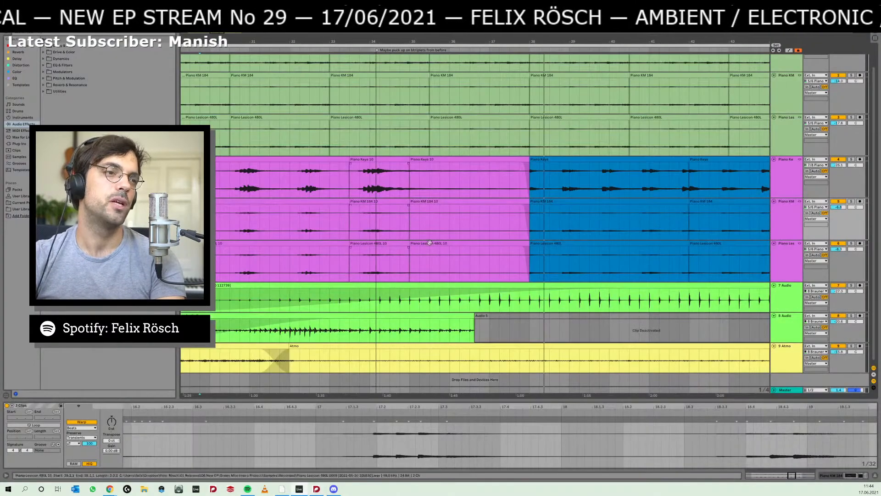
{"action": "left_click", "coordinate": [360, 261]}
{"action": "key", "text": "space"}
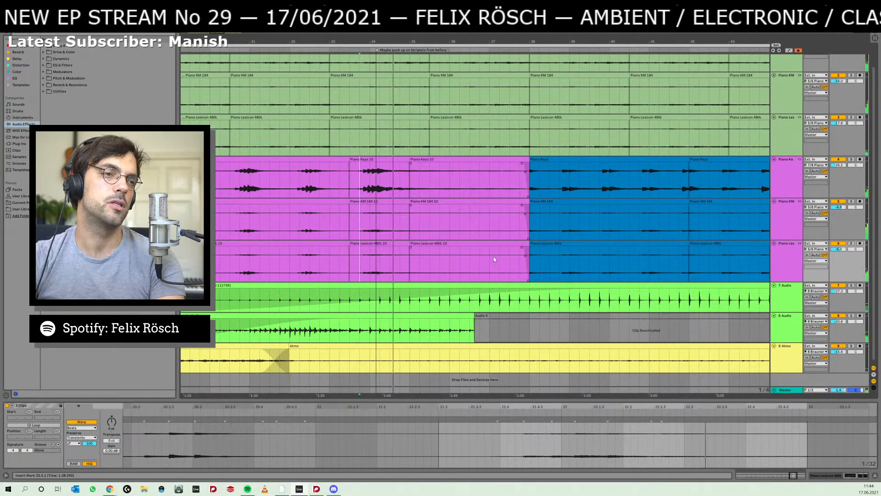
{"action": "key", "text": "alt+Tab"}
{"action": "key", "text": "Escape"}
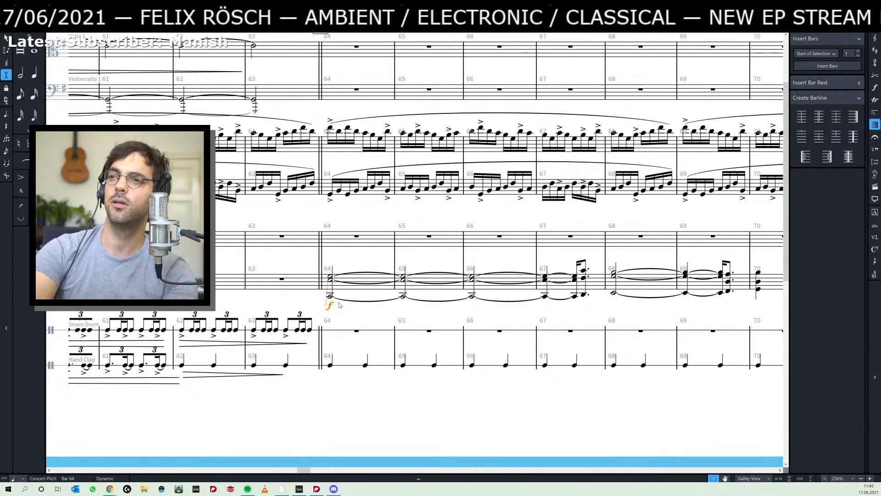
- Switch to the Chrome window and search Google for "fallhöhe" and for "fallhöhe english"
{"action": "key", "text": "alt+Tab"}
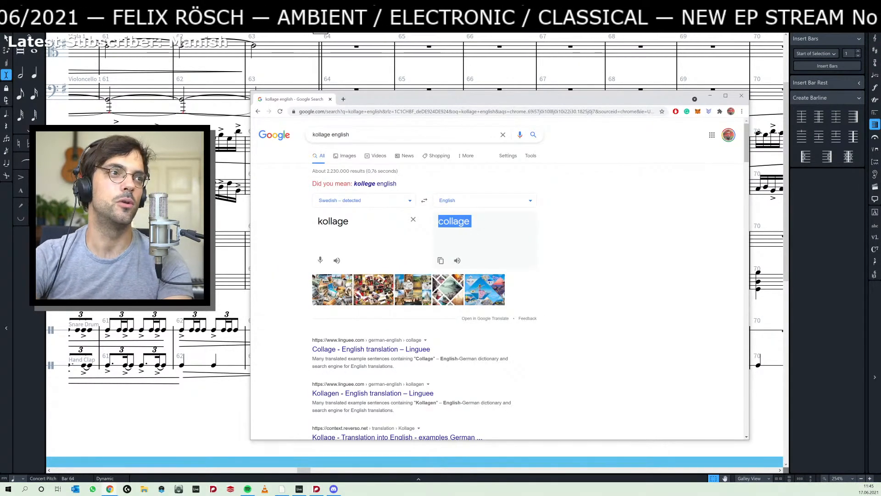
{"action": "triple_click", "coordinate": [349, 134]}
{"action": "type", "text": "fa"}
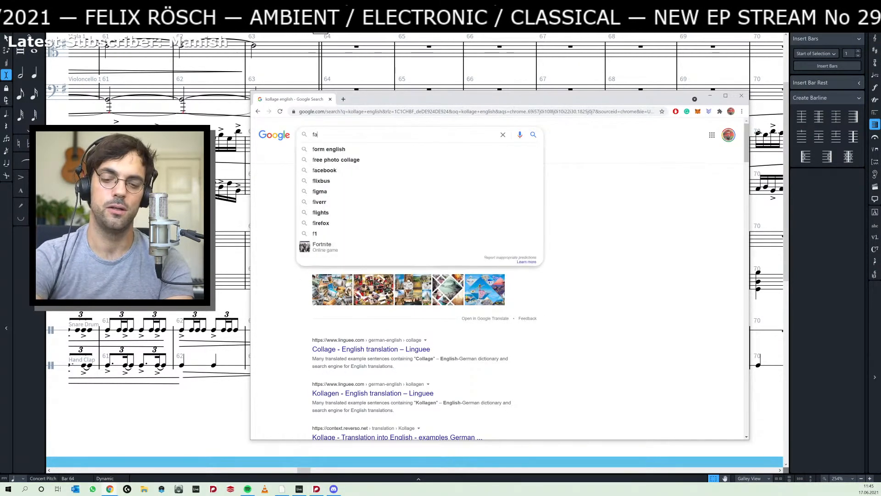
{"action": "type", "text": "llhöhe"}
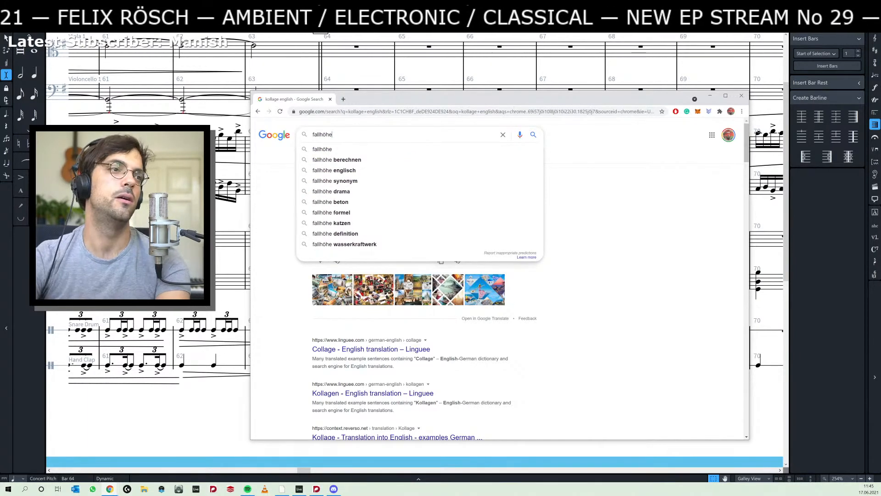
{"action": "key", "text": "Return"}
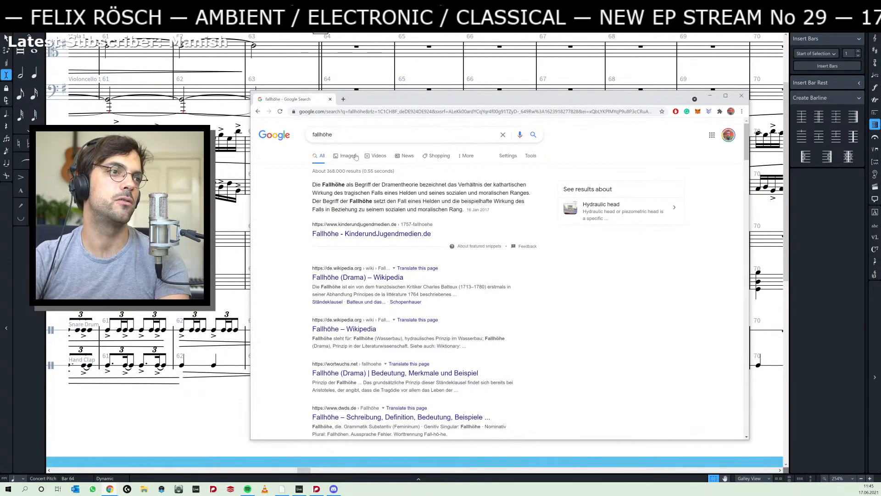
{"action": "left_click", "coordinate": [358, 134]}
{"action": "type", "text": "english"}
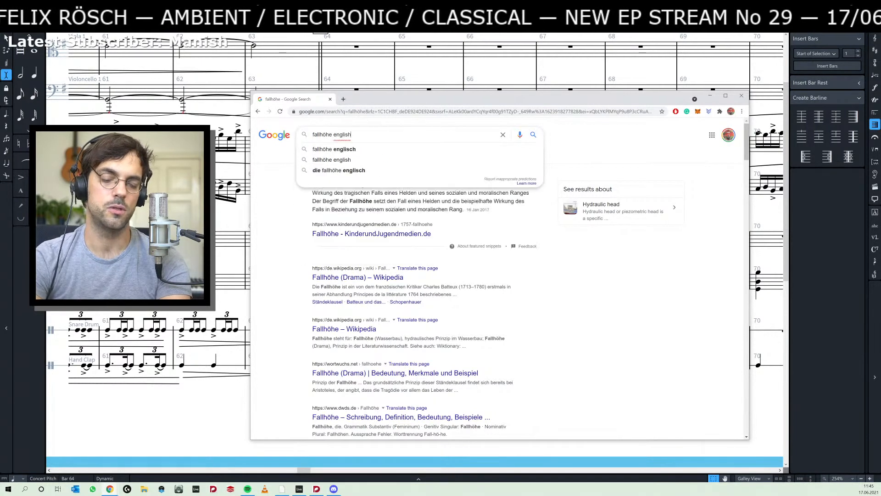
{"action": "key", "text": "Return"}
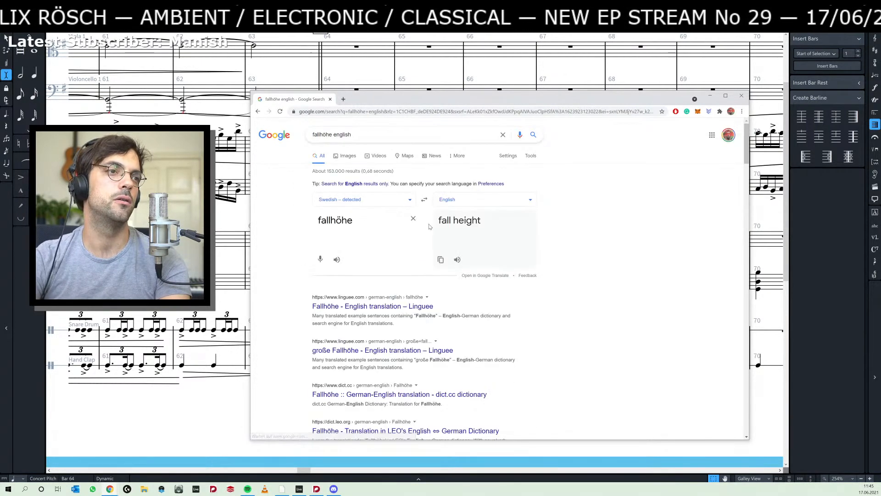
- Open the Linguee English translation page for Fallhöhe, read its entries and return to the score
{"action": "left_click", "coordinate": [366, 306]}
{"action": "scroll", "coordinate": [302, 313], "scroll_direction": "down", "scroll_amount": 4}
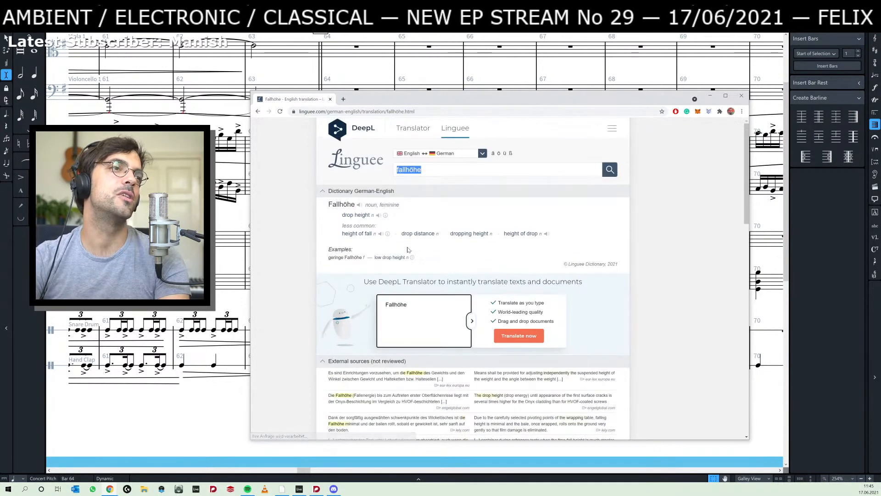
{"action": "left_click", "coordinate": [374, 76]}
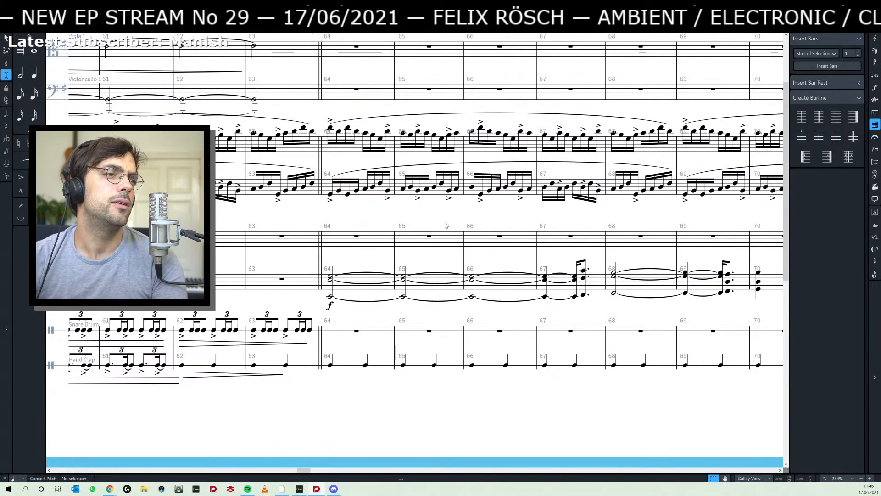
{"action": "scroll", "coordinate": [445, 225], "scroll_direction": "right", "scroll_amount": 10}
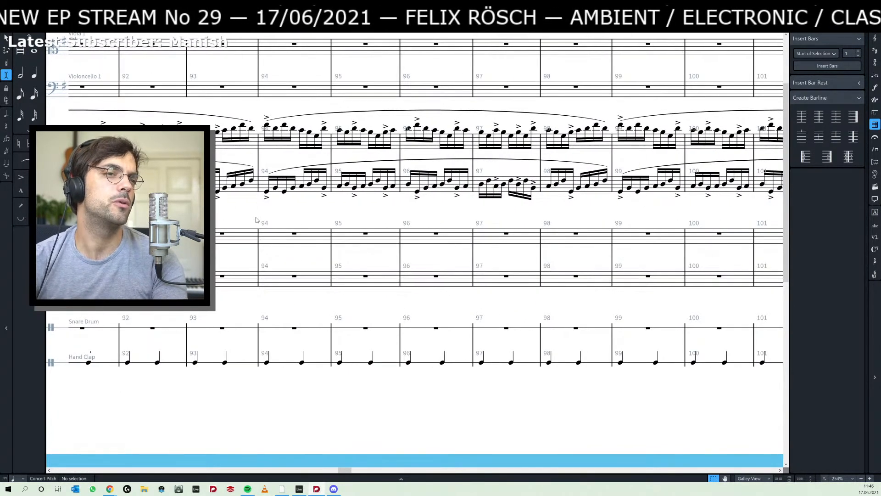
{"action": "scroll", "coordinate": [256, 219], "scroll_direction": "left", "scroll_amount": 3}
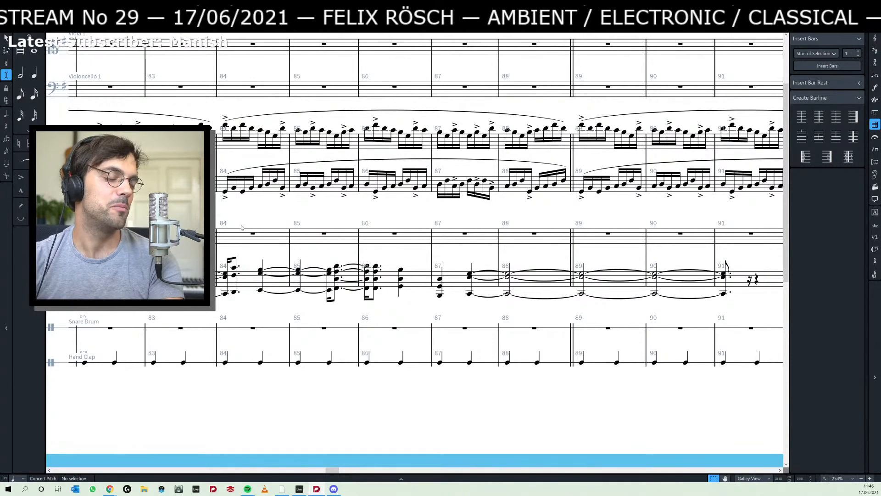
{"action": "scroll", "coordinate": [238, 227], "scroll_direction": "left", "scroll_amount": 6}
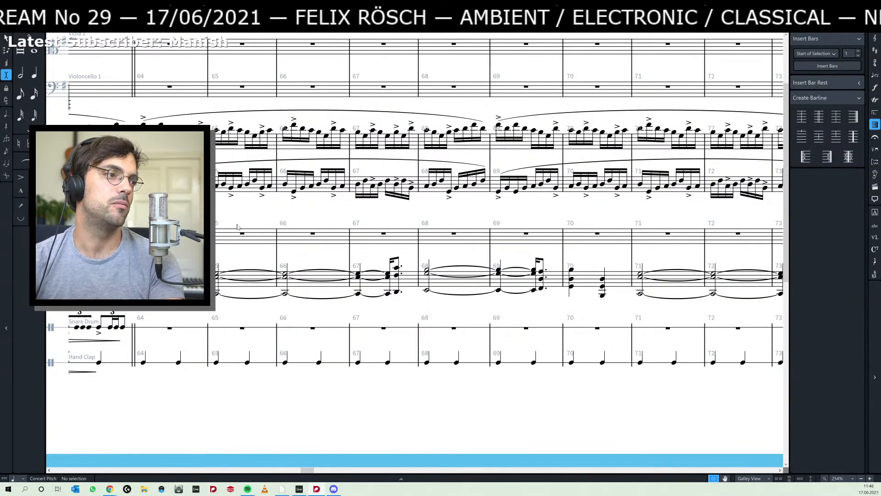
{"action": "scroll", "coordinate": [300, 212], "scroll_direction": "left", "scroll_amount": 3}
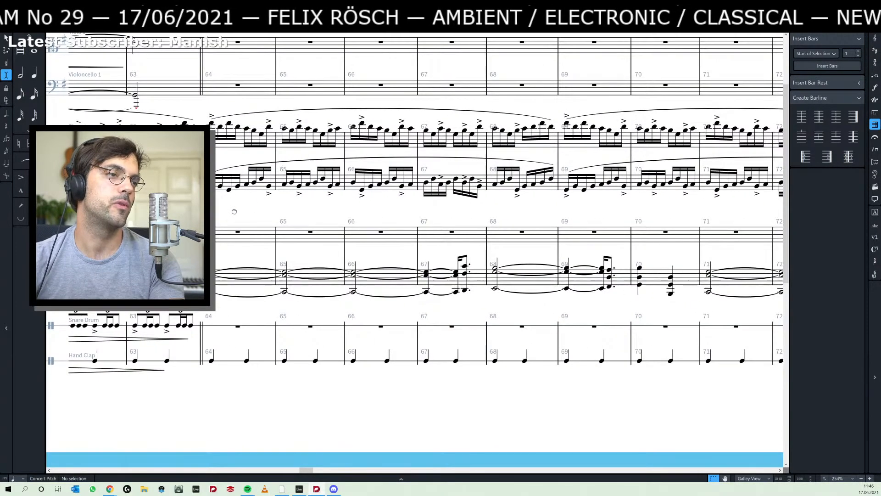
{"action": "left_click_drag", "start_coordinate": [300, 212], "coordinate": [371, 243]}
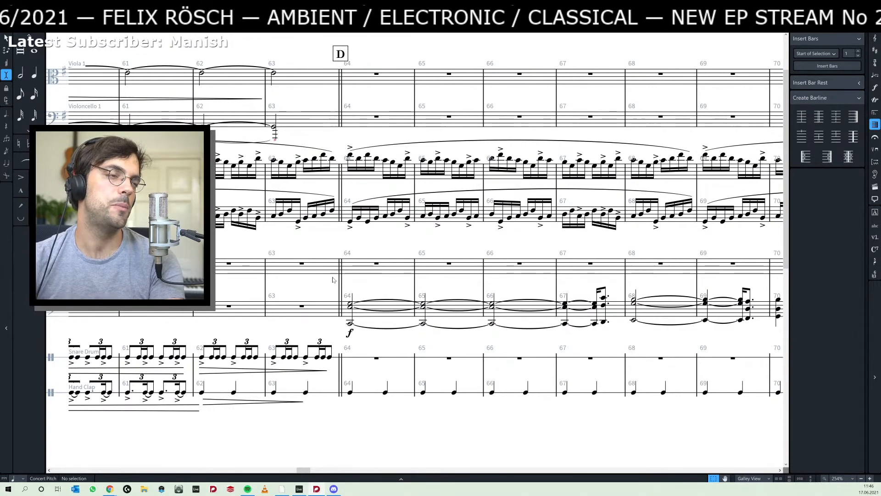
{"action": "scroll", "coordinate": [297, 282], "scroll_direction": "left", "scroll_amount": 3}
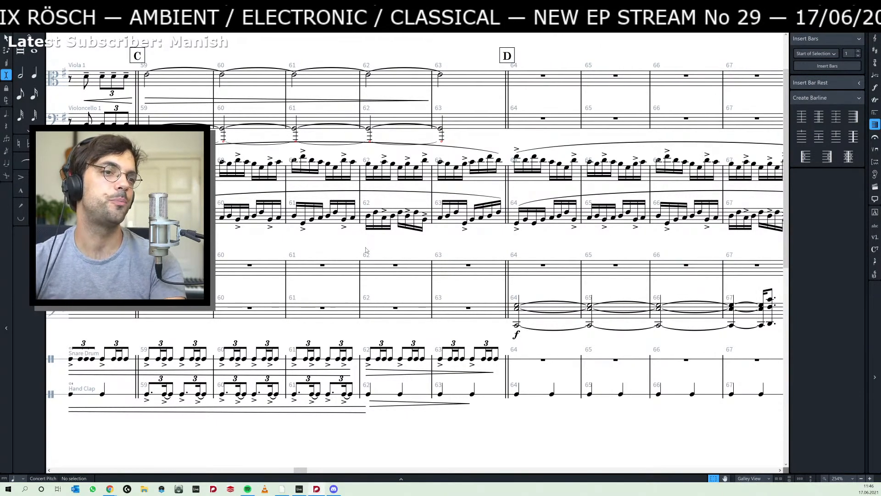
{"action": "scroll", "coordinate": [482, 251], "scroll_direction": "right", "scroll_amount": 1}
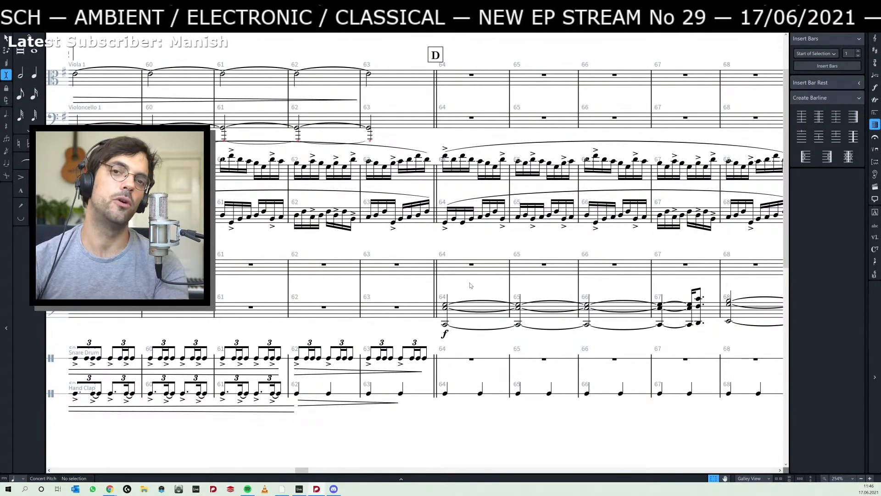
{"action": "scroll", "coordinate": [496, 256], "scroll_direction": "right", "scroll_amount": 1}
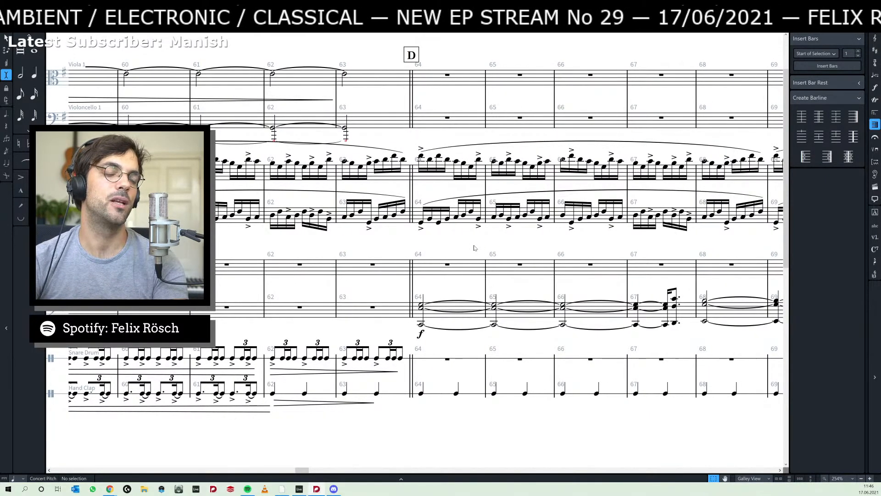
{"action": "scroll", "coordinate": [473, 249], "scroll_direction": "right", "scroll_amount": 1}
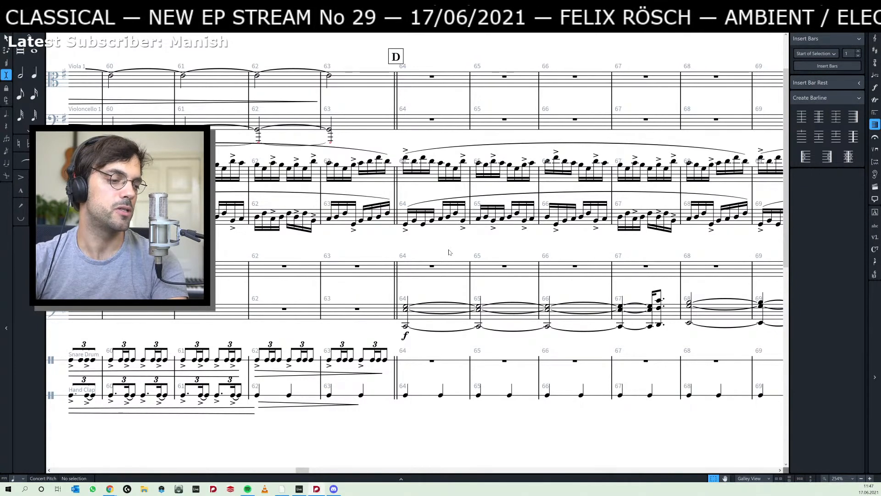
{"action": "left_click_drag", "start_coordinate": [451, 248], "coordinate": [436, 246]}
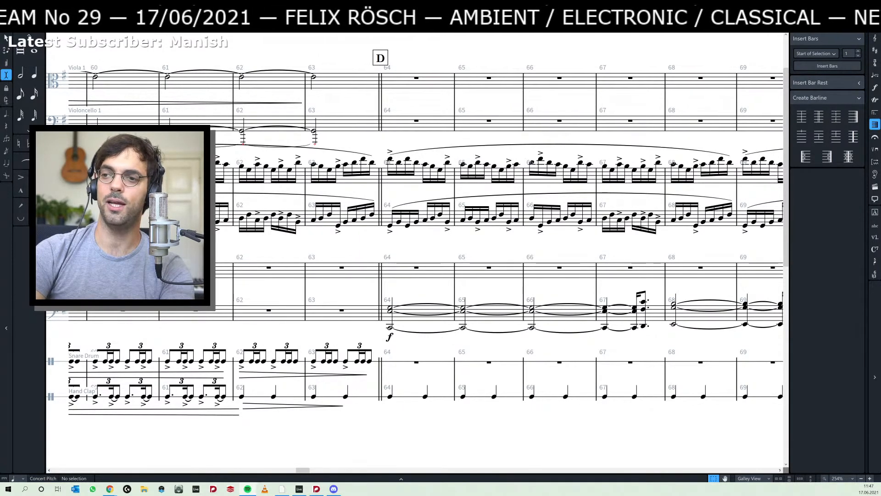
- Switch to Spotify, play the middle of Berceuse at a lower volume, and return to the Dorico score
{"action": "left_click_drag", "start_coordinate": [0, 41], "coordinate": [447, 44]}
{"action": "left_click", "coordinate": [468, 410]}
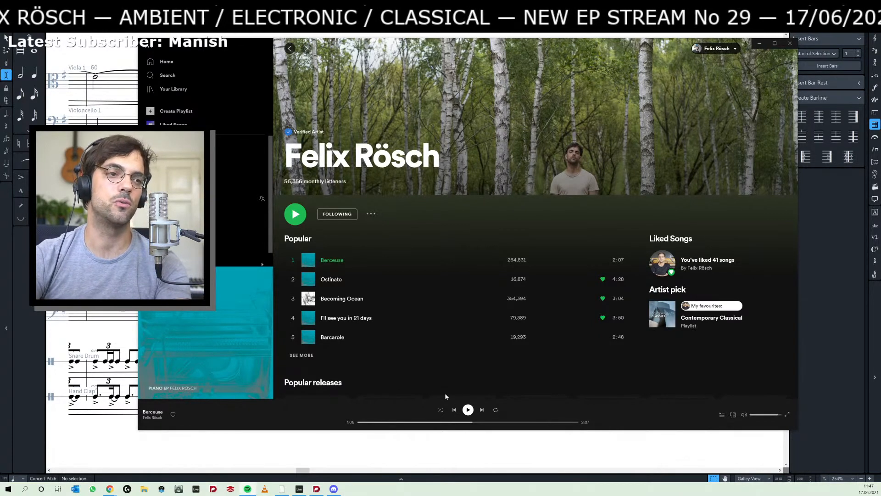
{"action": "left_click", "coordinate": [471, 412]}
{"action": "left_click", "coordinate": [471, 412]}
{"action": "left_click_drag", "start_coordinate": [769, 415], "coordinate": [768, 414]}
{"action": "key", "text": "space"}
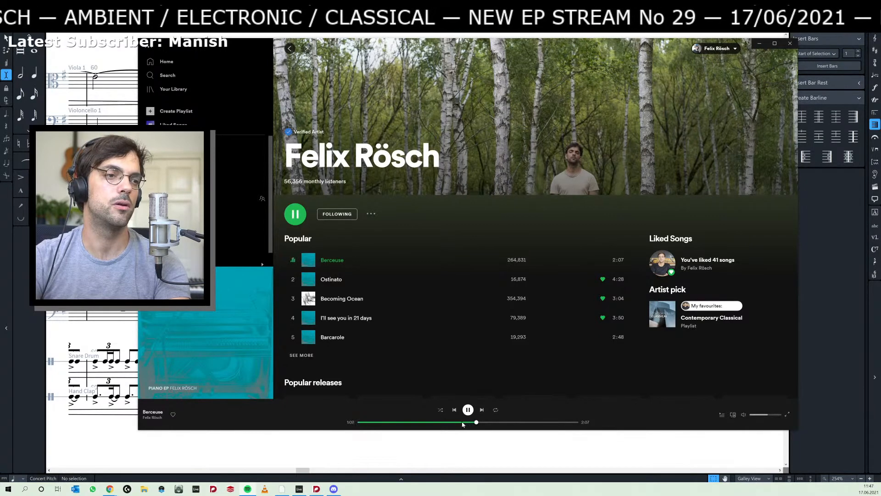
{"action": "left_click_drag", "start_coordinate": [462, 425], "coordinate": [457, 423]}
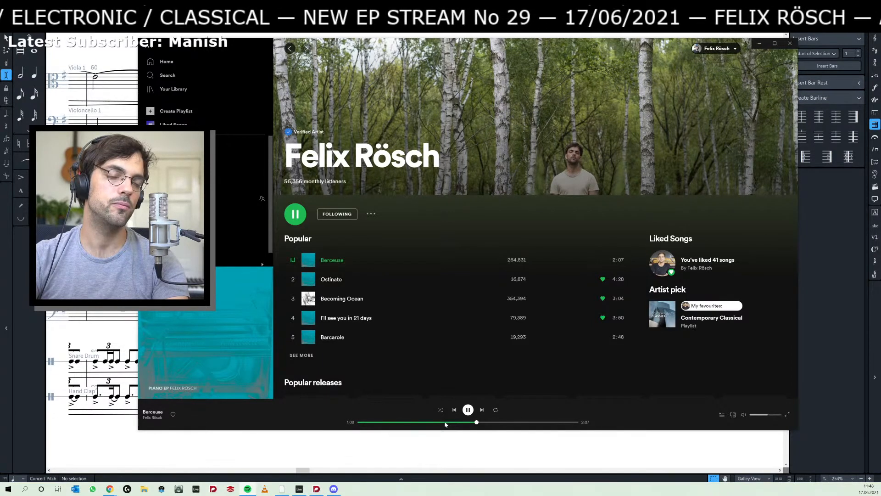
{"action": "left_click", "coordinate": [466, 411]}
{"action": "left_click", "coordinate": [100, 446]}
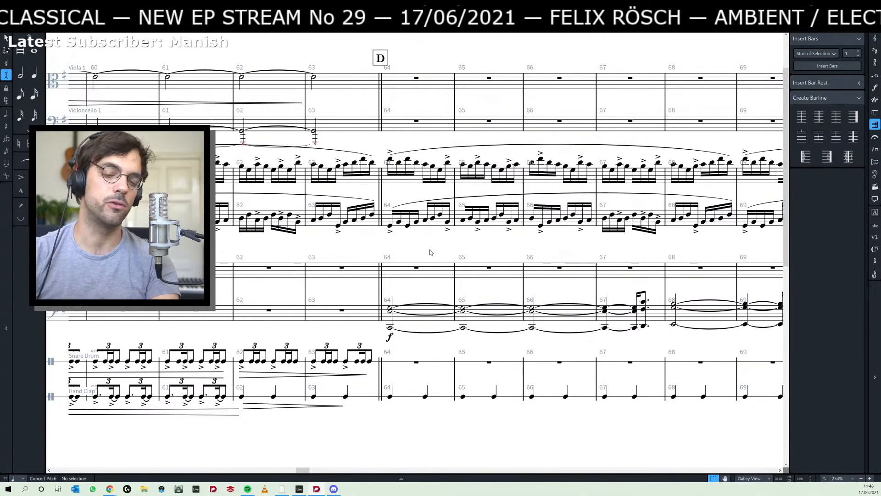
- Replay Berceuse in Spotify from around the one-minute mark and return to the score
{"action": "key", "text": "alt+Tab"}
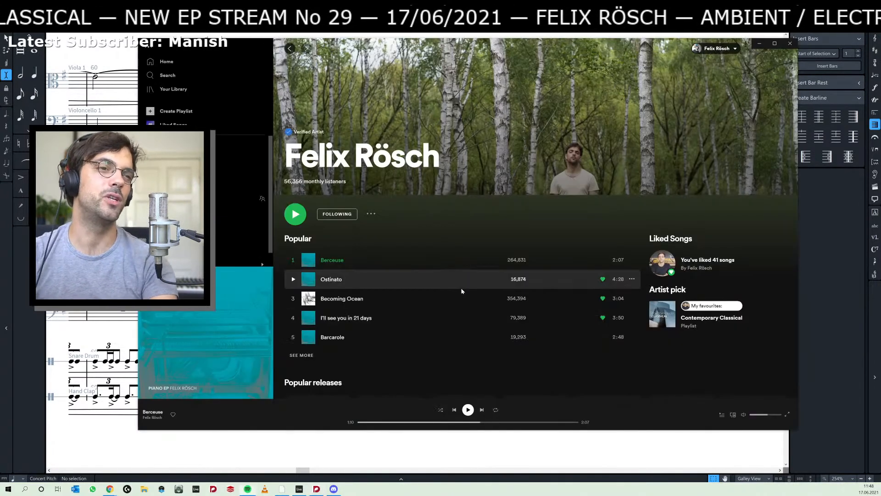
{"action": "left_click", "coordinate": [455, 422]}
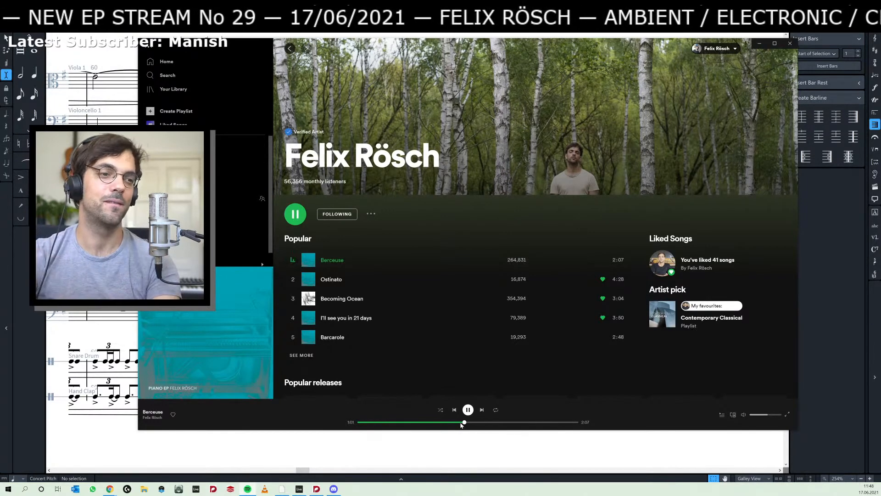
{"action": "key", "text": "alt+Tab"}
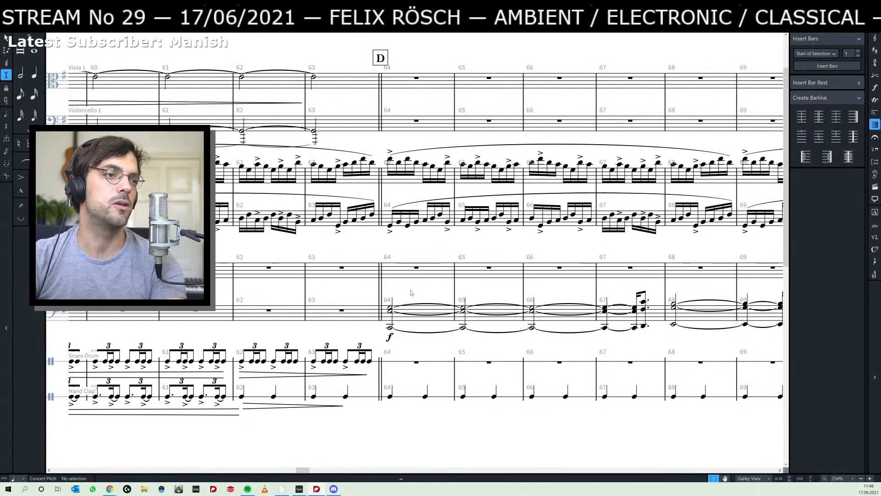
- Review the held chords from section D to section F and select the top note of the bar 64 chord
{"action": "left_click_drag", "start_coordinate": [411, 293], "coordinate": [351, 287]}
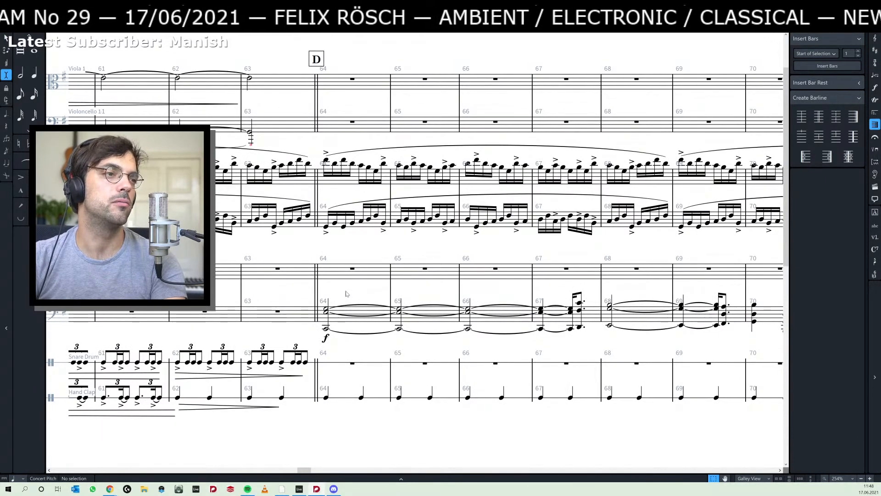
{"action": "left_click_drag", "start_coordinate": [381, 290], "coordinate": [343, 295]}
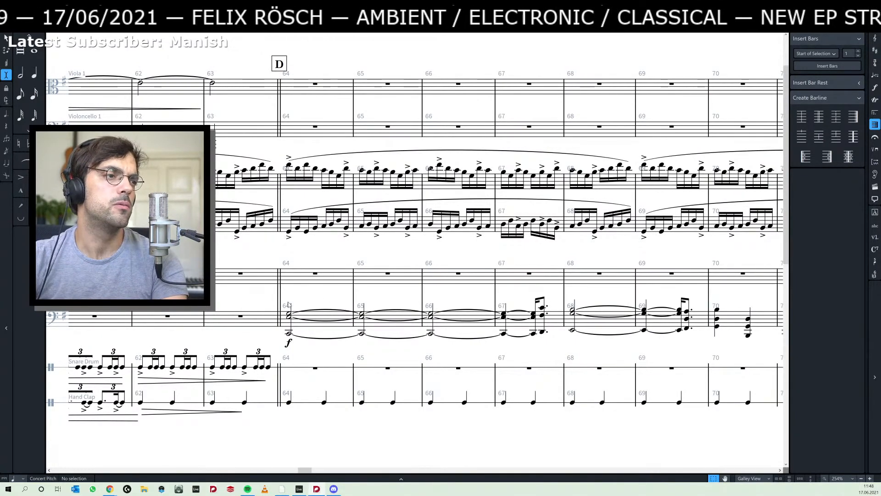
{"action": "left_click_drag", "start_coordinate": [320, 298], "coordinate": [302, 296]}
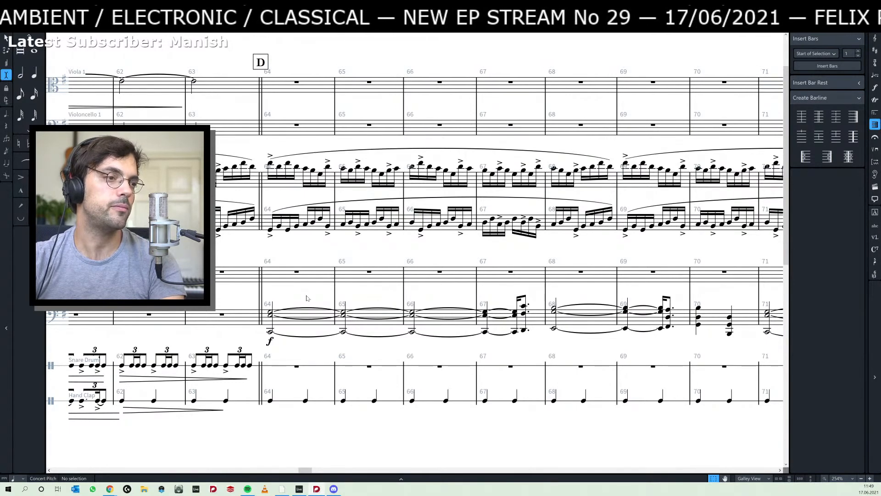
{"action": "scroll", "coordinate": [359, 299], "scroll_direction": "right", "scroll_amount": 5}
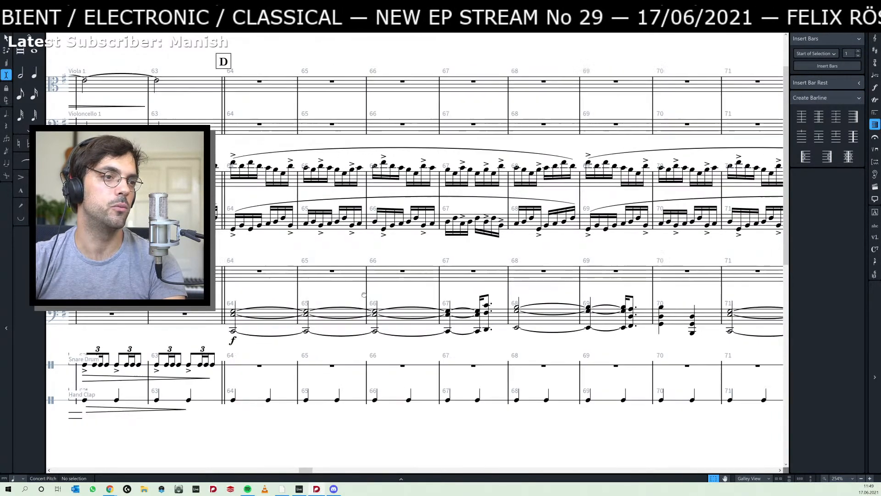
{"action": "scroll", "coordinate": [390, 291], "scroll_direction": "right", "scroll_amount": 4}
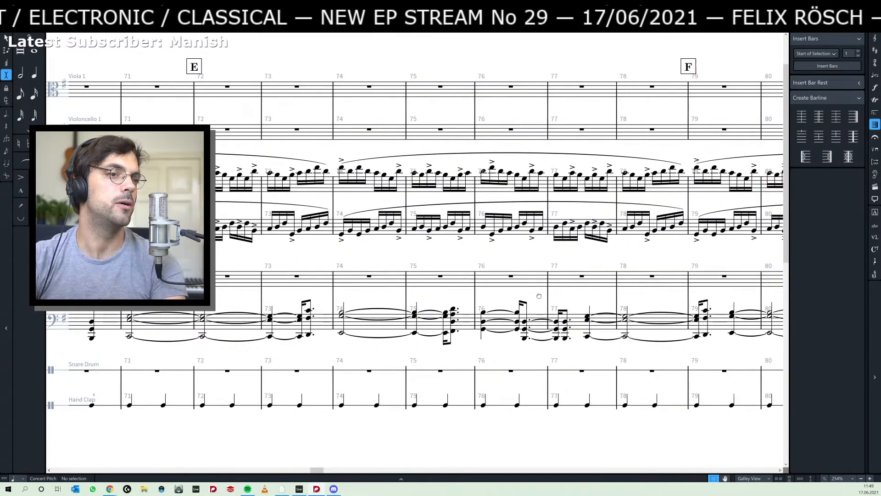
{"action": "scroll", "coordinate": [551, 296], "scroll_direction": "left", "scroll_amount": 4}
{"action": "scroll", "coordinate": [596, 305], "scroll_direction": "left", "scroll_amount": 3}
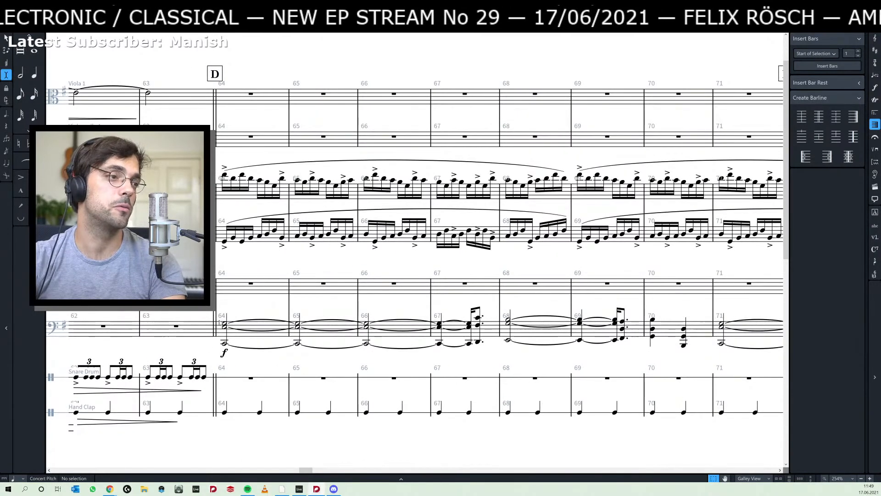
{"action": "left_click", "coordinate": [224, 325]}
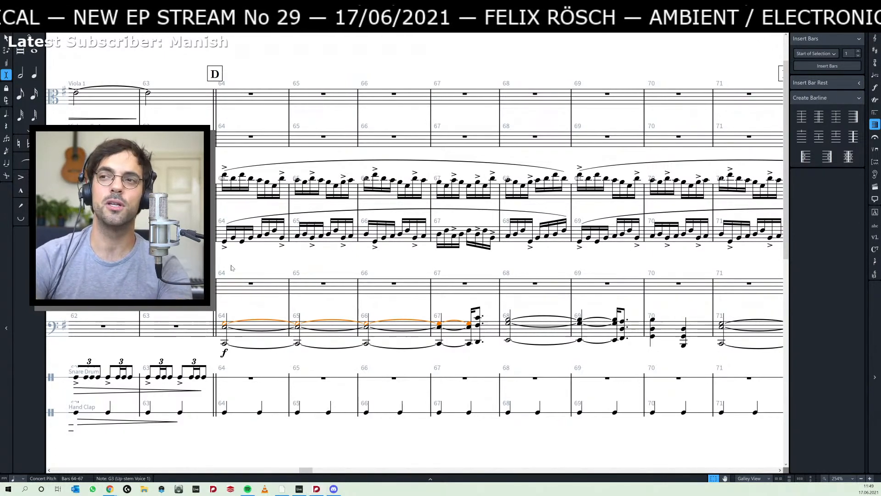
- Switch to Spotify, add Berceuse and Barcarole to the liked songs, and return to the score
{"action": "key", "text": "alt+Tab"}
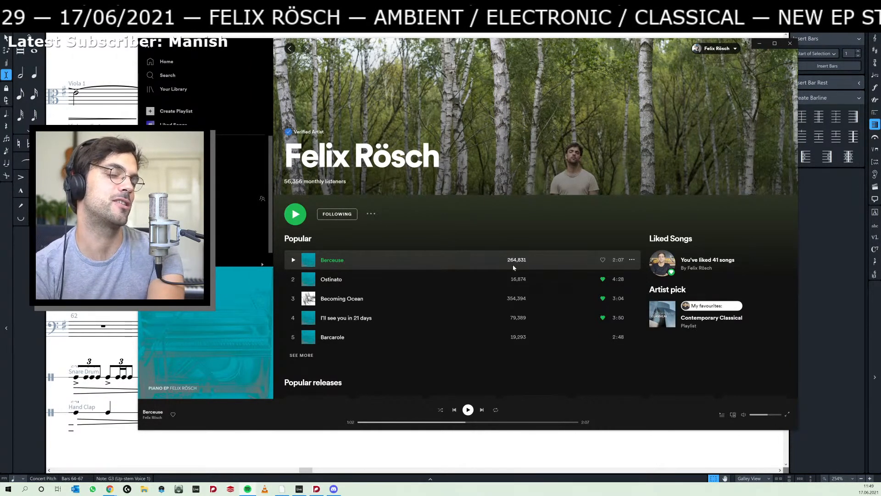
{"action": "left_click", "coordinate": [603, 259]}
{"action": "left_click", "coordinate": [603, 338]}
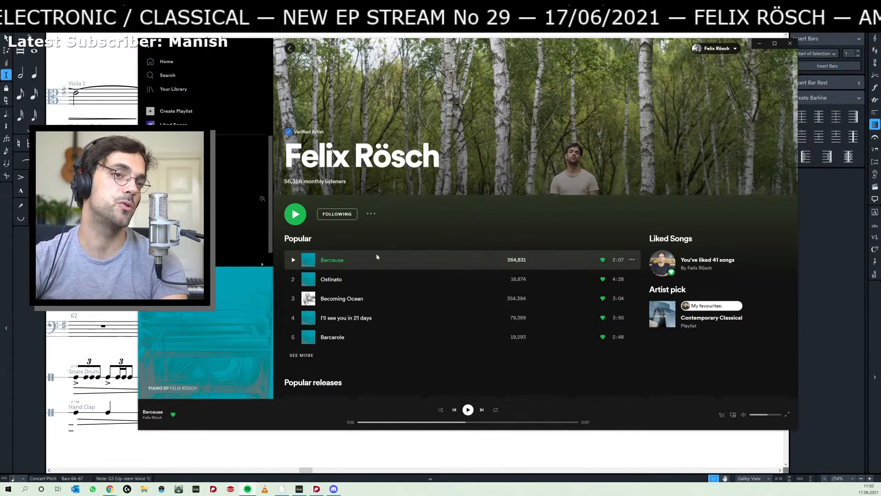
{"action": "left_click", "coordinate": [106, 262]}
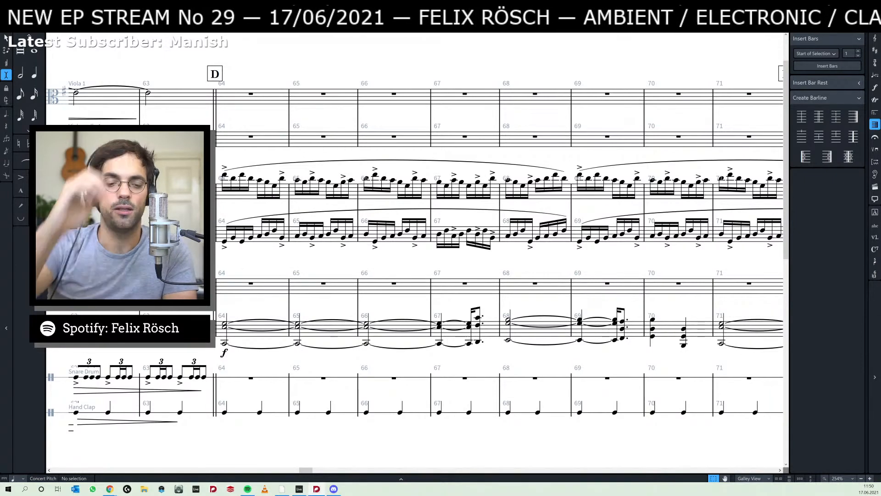
- Switch to Chrome, search Google for "mac pro" in a new tab and open the Back Market ad for the October 2013 model
{"action": "key", "text": "alt+Tab"}
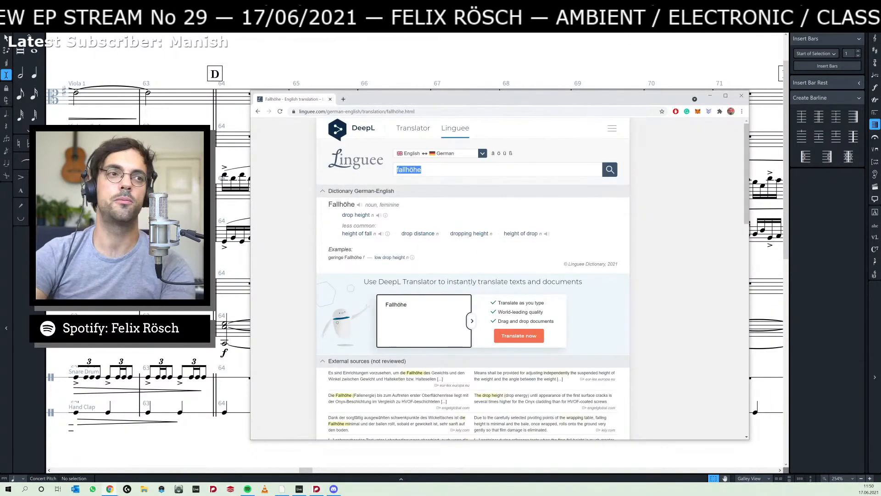
{"action": "key", "text": "ctrl+t"}
{"action": "type", "text": "mac pro"}
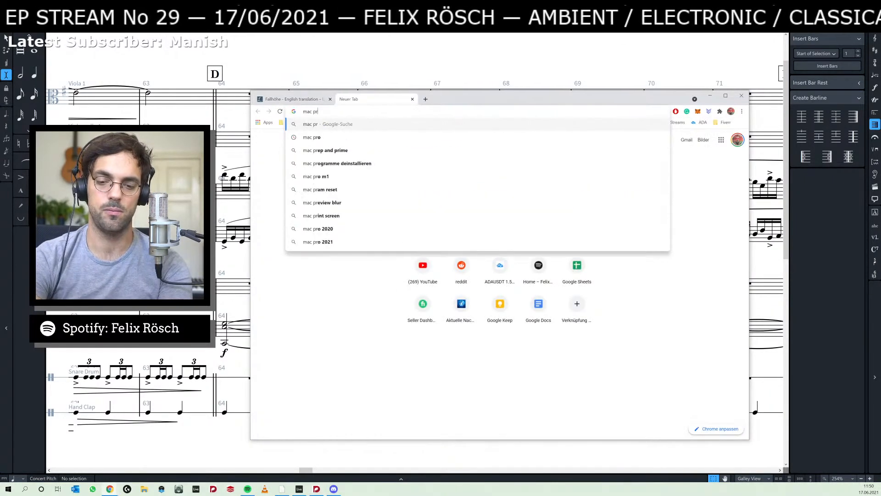
{"action": "key", "text": "Return"}
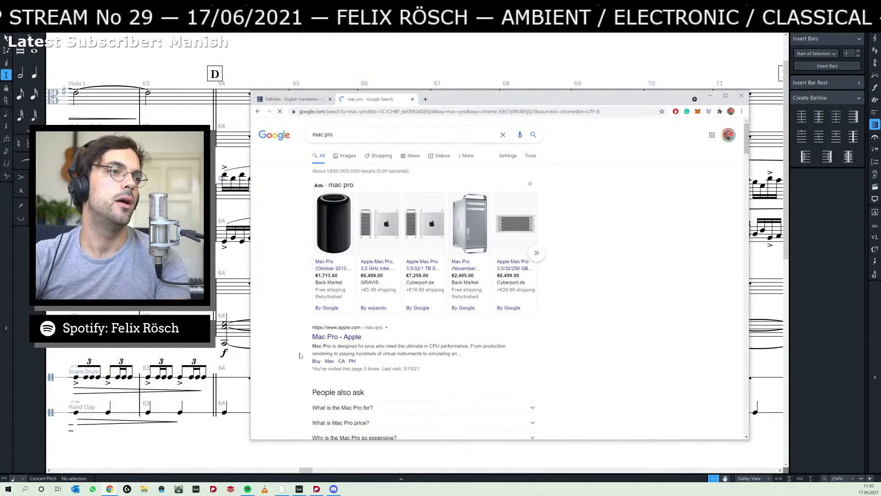
{"action": "left_click", "coordinate": [326, 225]}
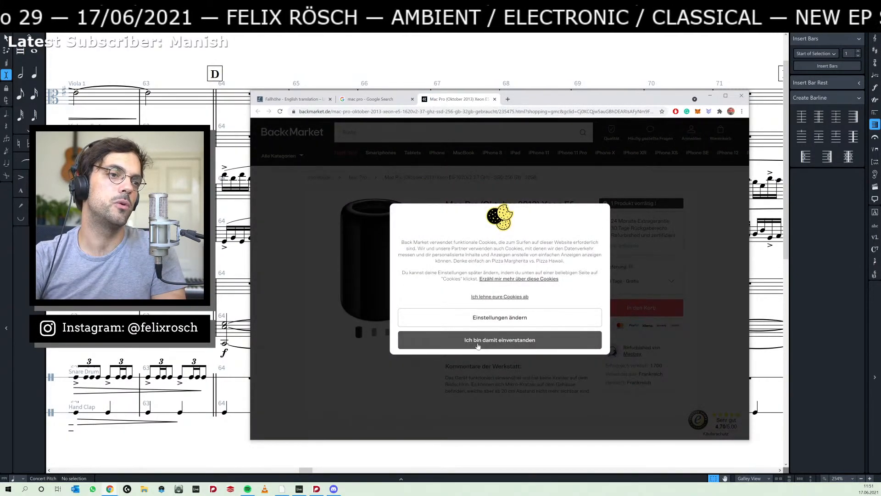
- Accept the Back Market cookies and look through the product photos of the October 2013 Mac Pro
{"action": "left_click", "coordinate": [477, 345]}
{"action": "left_click", "coordinate": [372, 332]}
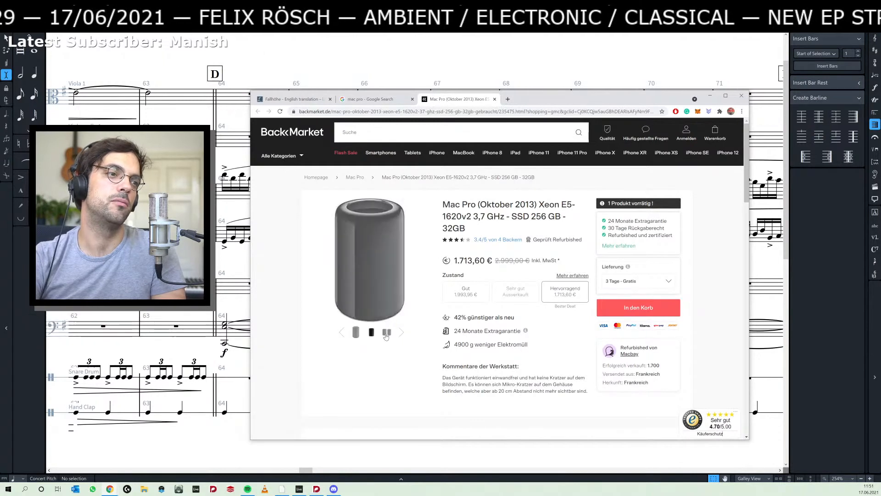
{"action": "left_click", "coordinate": [388, 333]}
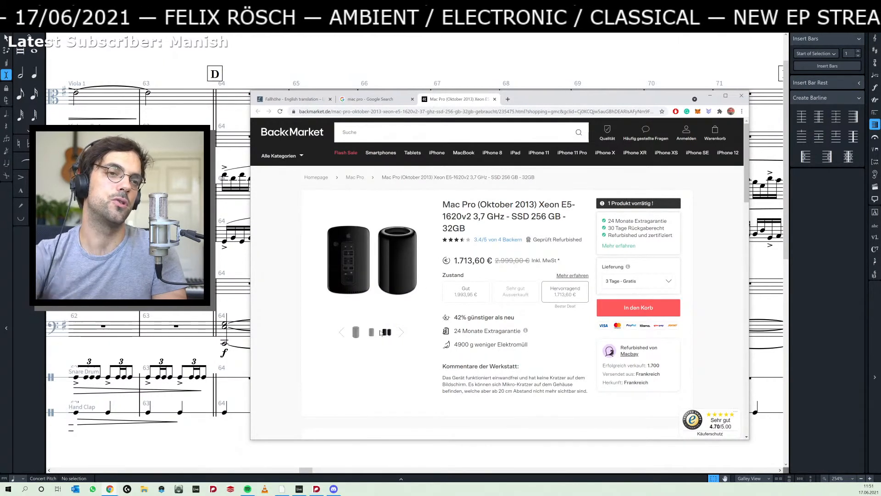
{"action": "left_click", "coordinate": [356, 332]}
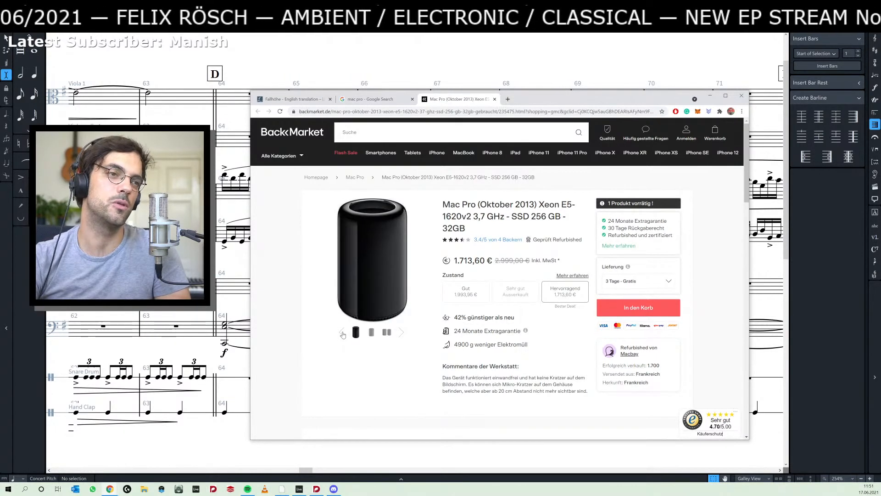
{"action": "left_click", "coordinate": [343, 333]}
{"action": "left_click", "coordinate": [343, 332]}
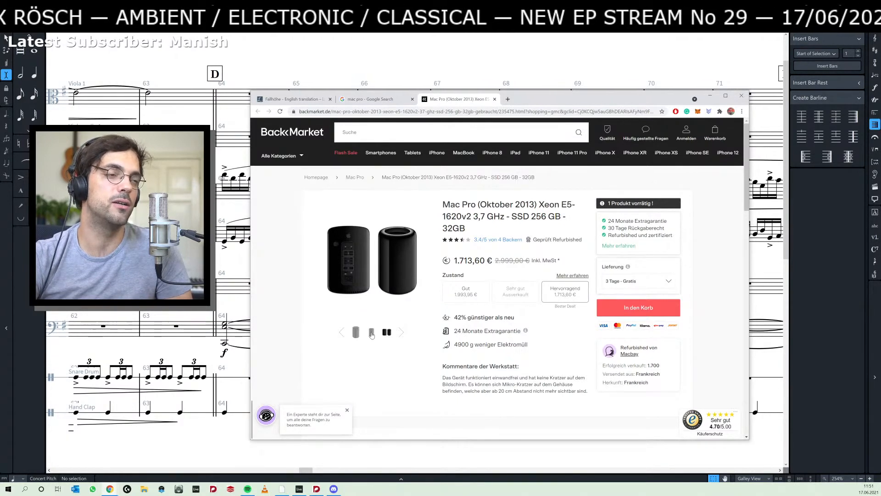
{"action": "left_click", "coordinate": [371, 333]}
{"action": "left_click", "coordinate": [355, 333]}
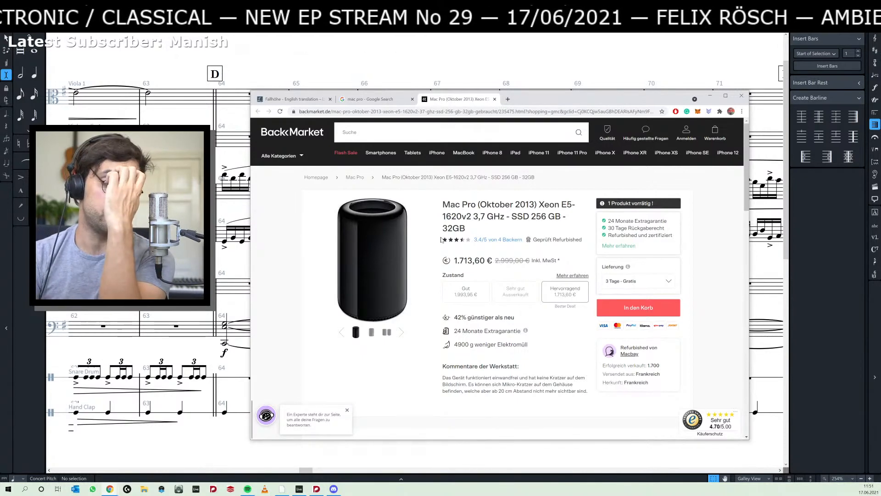
- Search Google for "mac pro" again and open the GRAVIS ad for the 2019 Apple Mac Pro
{"action": "left_click", "coordinate": [414, 113]}
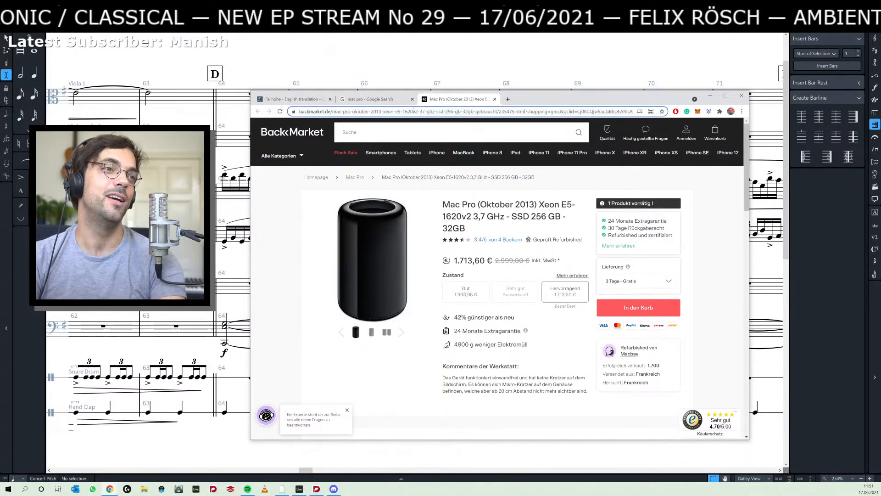
{"action": "type", "text": "mac pro"}
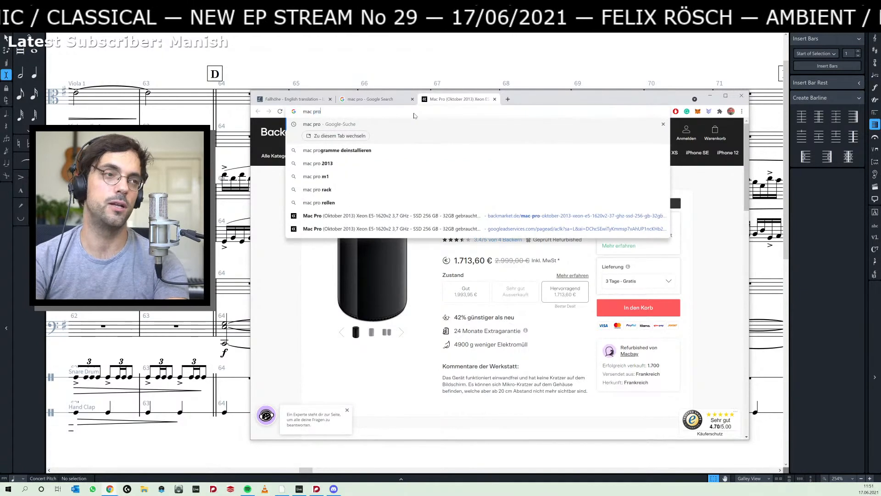
{"action": "key", "text": "Return"}
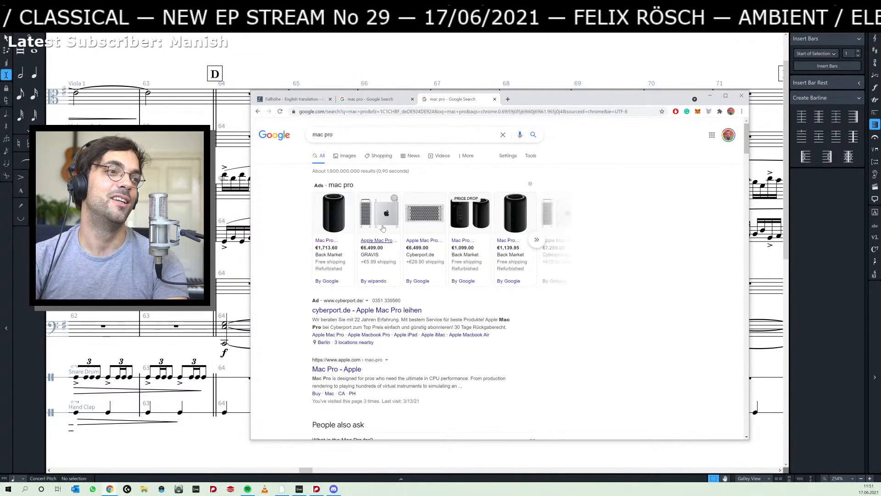
{"action": "mouse_move", "coordinate": [382, 229]}
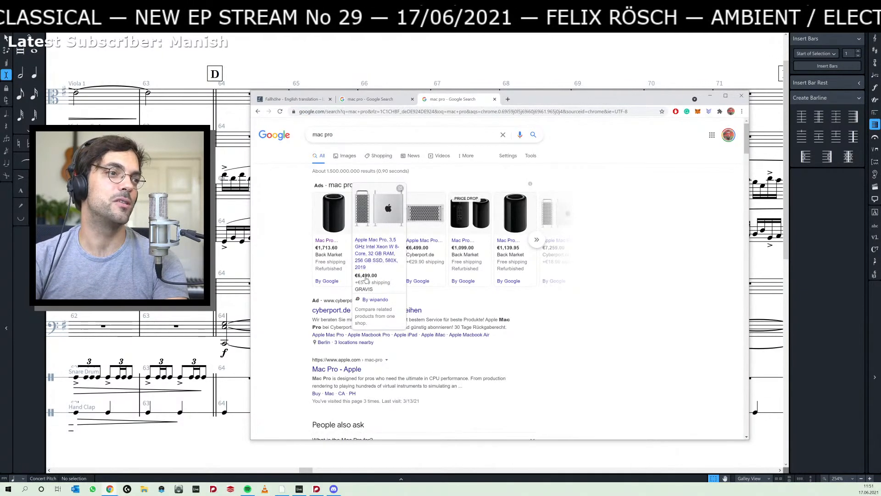
{"action": "left_click", "coordinate": [372, 243]}
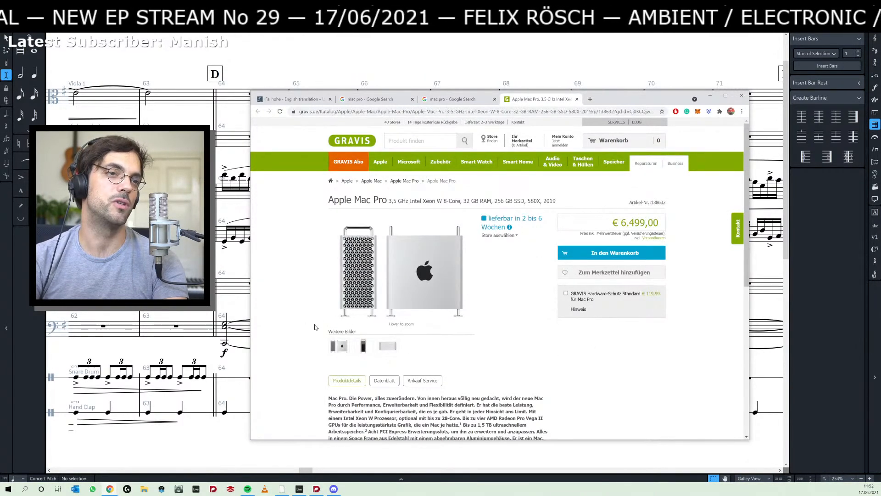
- Look over the GRAVIS product page for the 2019 Mac Pro, briefly checking the score and returning to Chrome
{"action": "scroll", "coordinate": [316, 327], "scroll_direction": "down", "scroll_amount": 5}
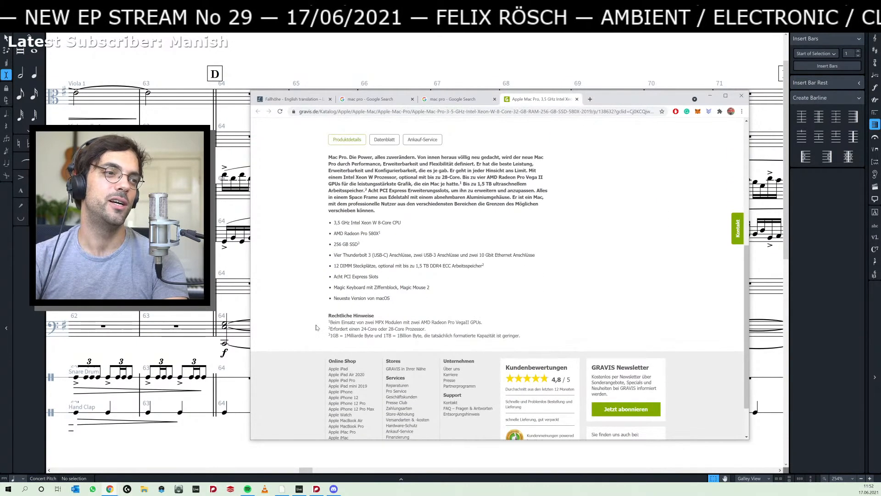
{"action": "scroll", "coordinate": [316, 327], "scroll_direction": "up", "scroll_amount": 5}
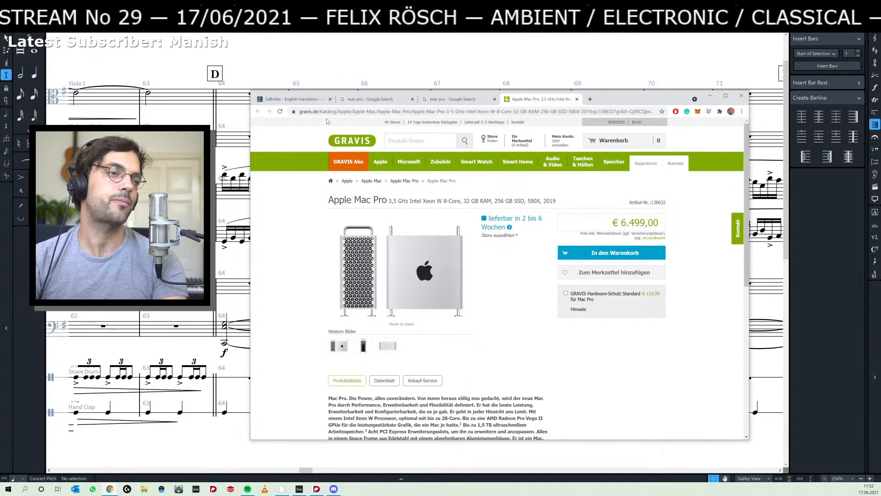
{"action": "mouse_move", "coordinate": [348, 163]}
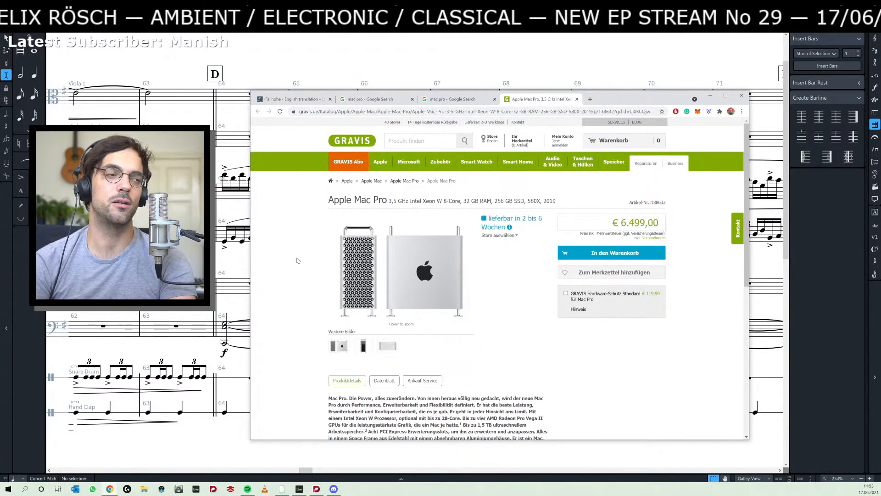
{"action": "left_click", "coordinate": [237, 268]}
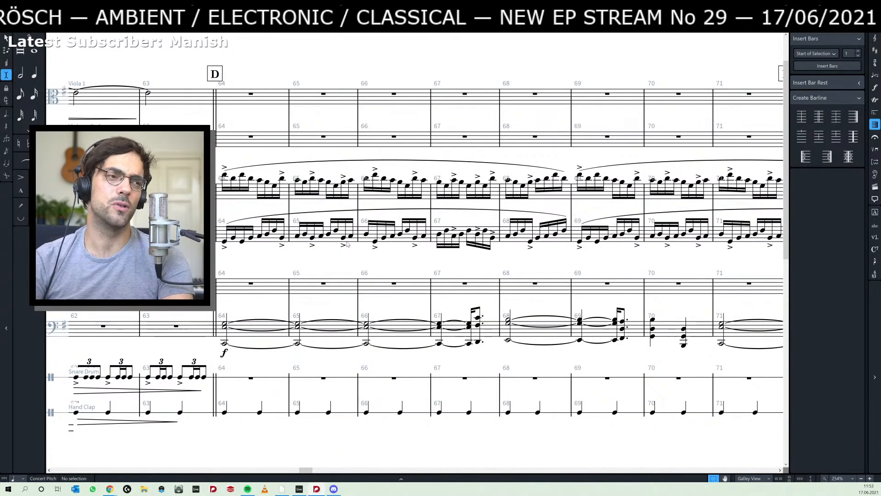
{"action": "key", "text": "alt+Tab"}
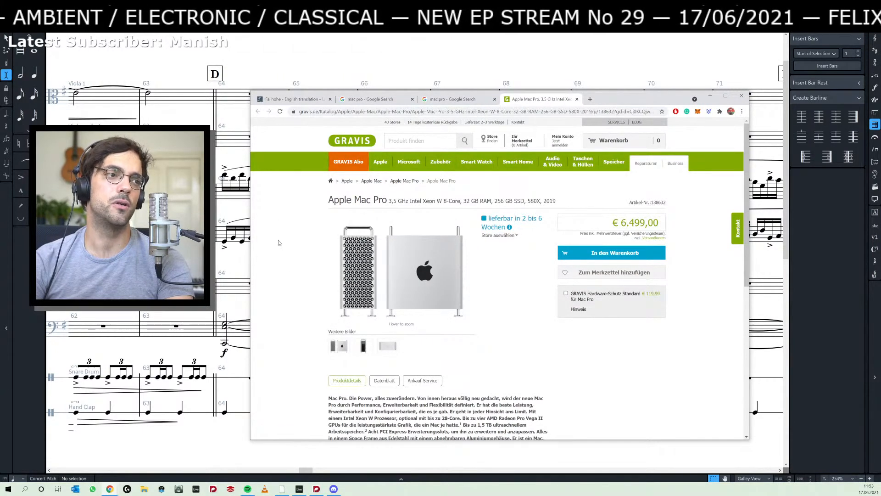
- Read the technical specifications of the 2019 Mac Pro, including the processor entry, and return to the score
{"action": "scroll", "coordinate": [278, 242], "scroll_direction": "down", "scroll_amount": 5}
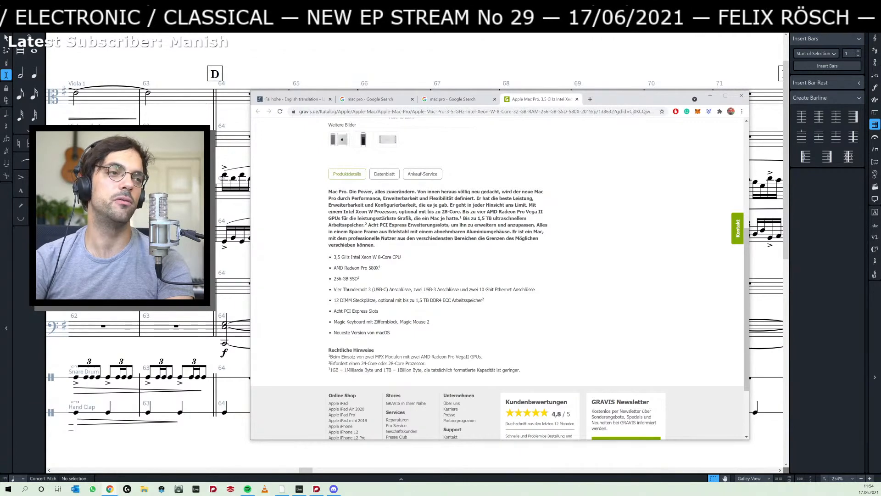
{"action": "left_click_drag", "start_coordinate": [334, 257], "coordinate": [378, 257]}
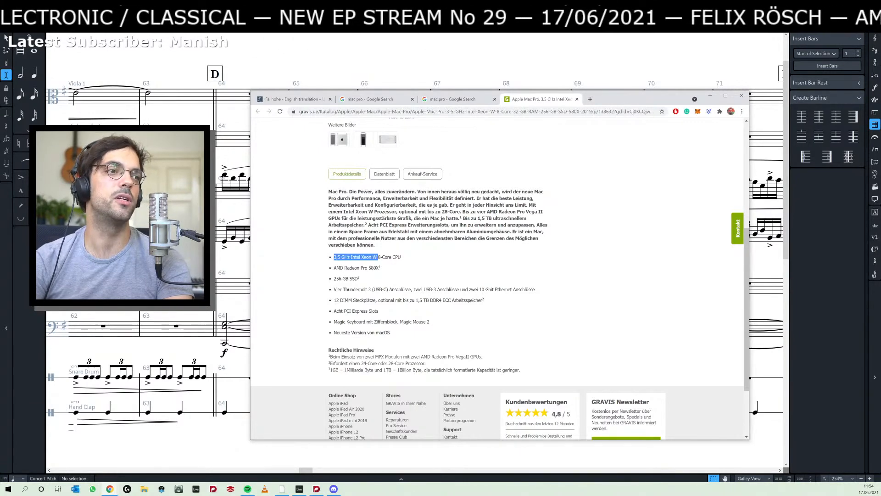
{"action": "left_click", "coordinate": [385, 261]}
{"action": "scroll", "coordinate": [386, 261], "scroll_direction": "up", "scroll_amount": 5}
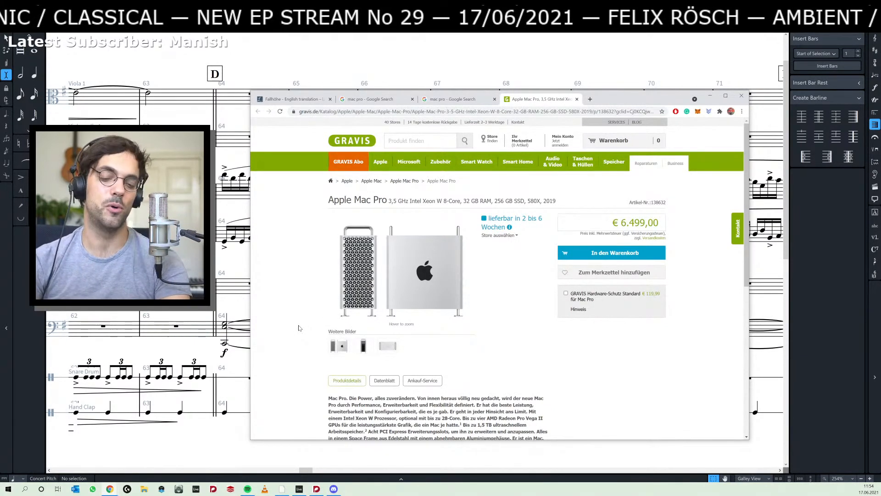
{"action": "scroll", "coordinate": [291, 319], "scroll_direction": "down", "scroll_amount": 3}
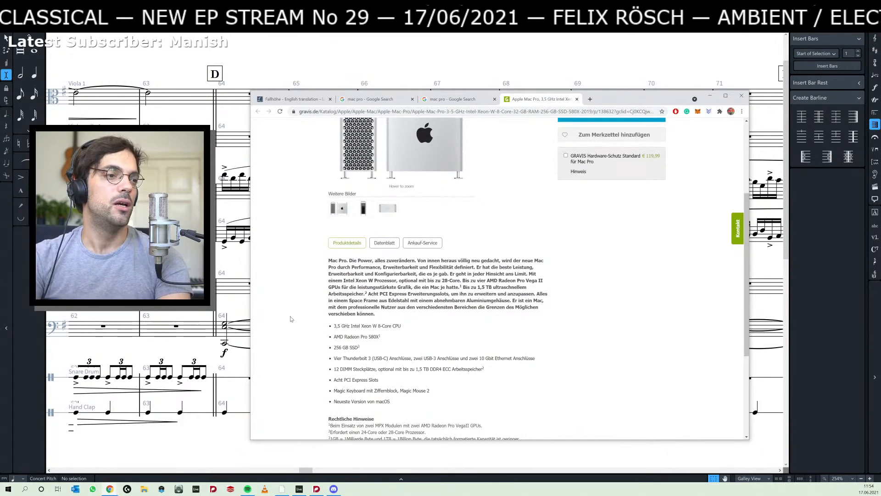
{"action": "scroll", "coordinate": [310, 329], "scroll_direction": "up", "scroll_amount": 3}
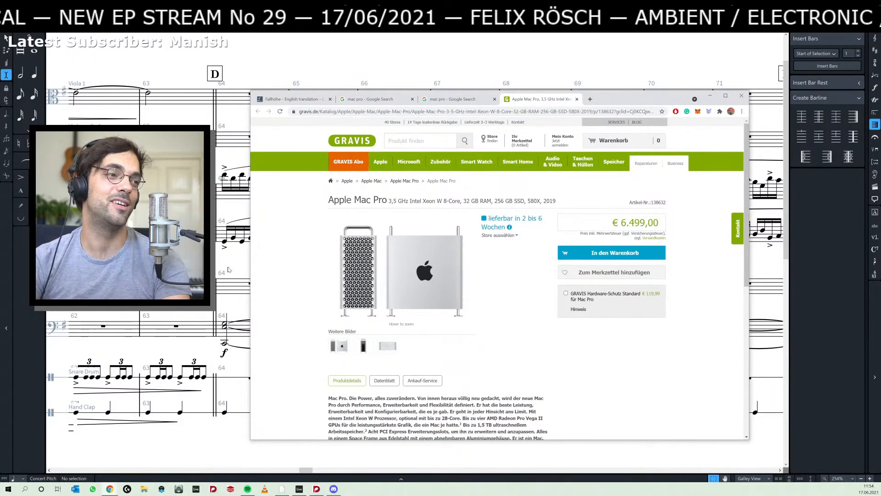
{"action": "left_click", "coordinate": [230, 268]}
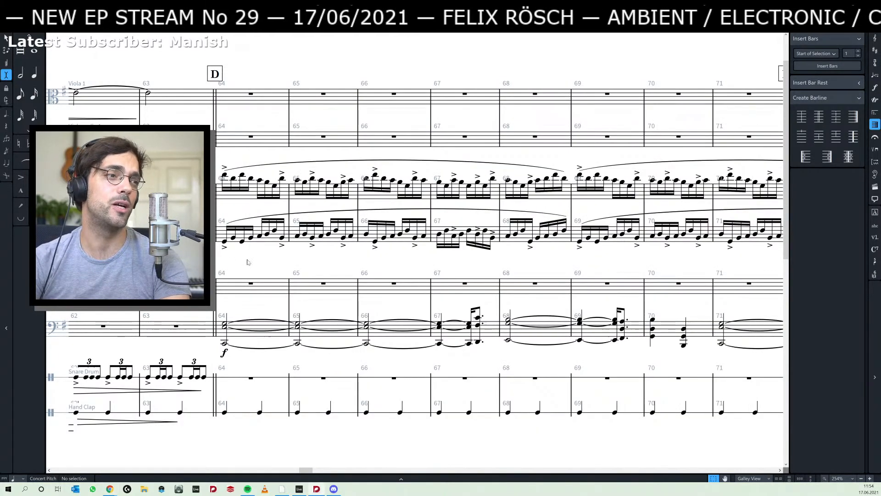
- Try extending the Hand Clap diminuendo that starts in bar 62 to the beginning of bar 64
{"action": "left_click_drag", "start_coordinate": [230, 268], "coordinate": [386, 265]}
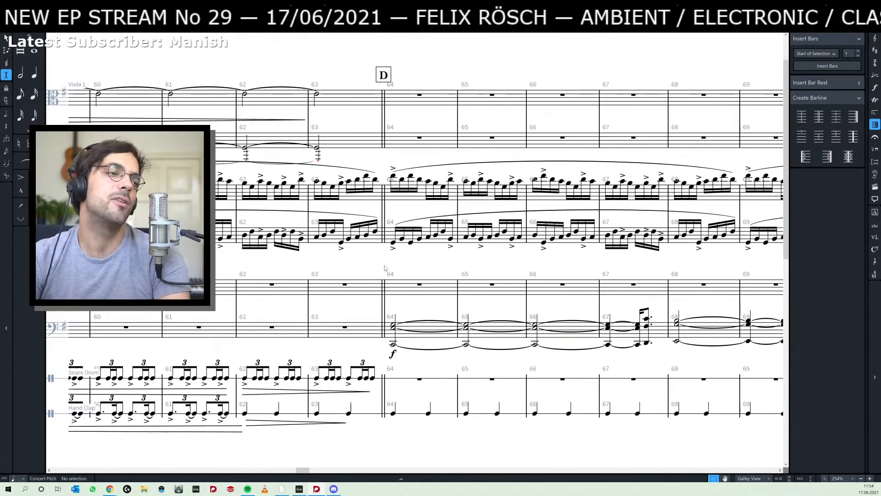
{"action": "scroll", "coordinate": [373, 274], "scroll_direction": "down", "scroll_amount": 3}
{"action": "scroll", "coordinate": [373, 273], "scroll_direction": "up", "scroll_amount": 1}
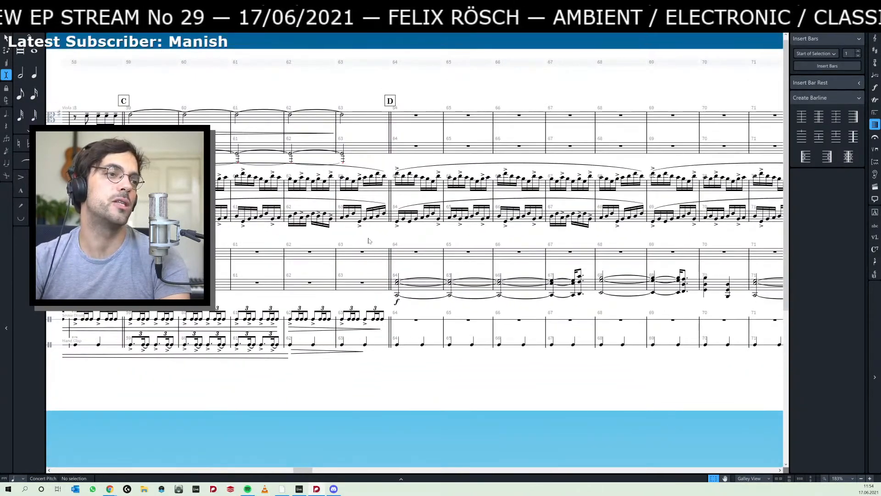
{"action": "left_click_drag", "start_coordinate": [362, 234], "coordinate": [419, 283]}
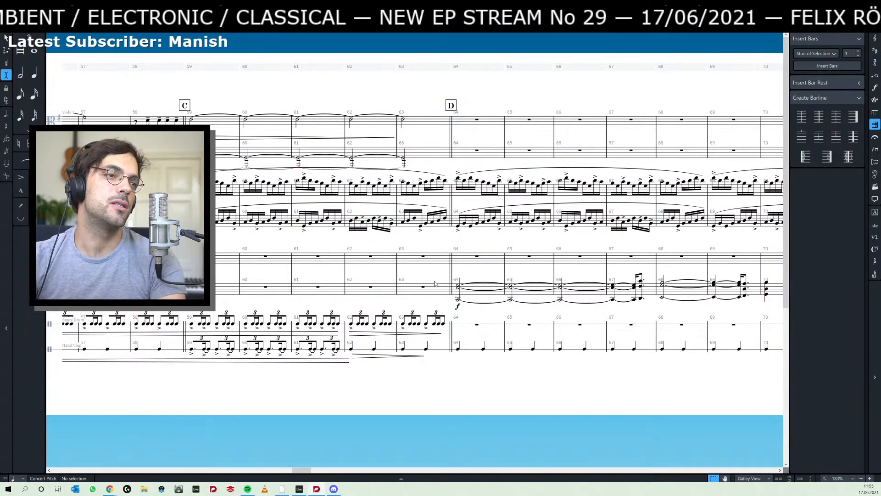
{"action": "scroll", "coordinate": [466, 277], "scroll_direction": "up", "scroll_amount": 2}
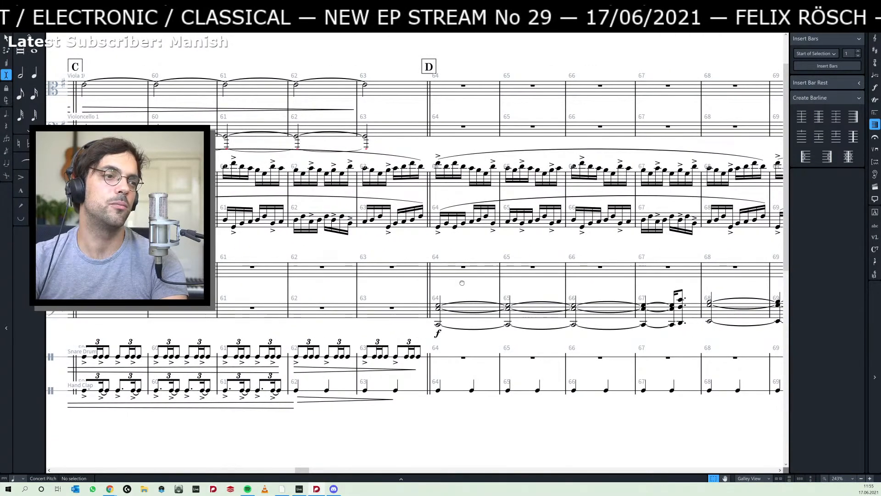
{"action": "left_click", "coordinate": [390, 399]}
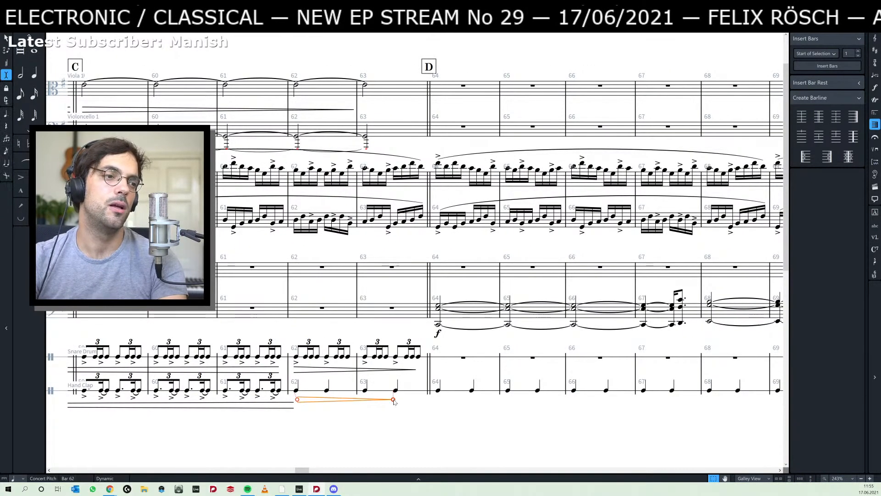
{"action": "key", "text": "shift+alt+Right"}
{"action": "key", "text": "shift+alt+Left"}
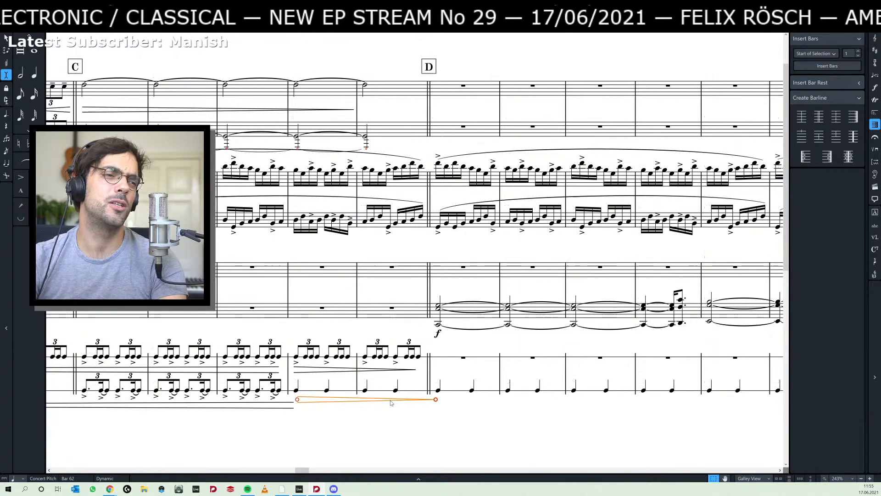
{"action": "key", "text": "Escape"}
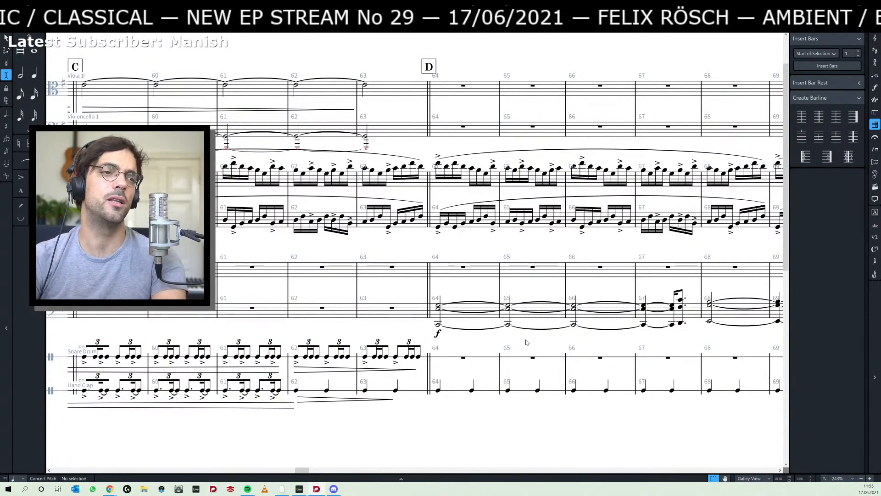
- Examine the transition from section C into section D, including the percussion and the held chords from bar 64
{"action": "scroll", "coordinate": [526, 341], "scroll_direction": "down", "scroll_amount": 6}
{"action": "scroll", "coordinate": [528, 337], "scroll_direction": "up", "scroll_amount": 4}
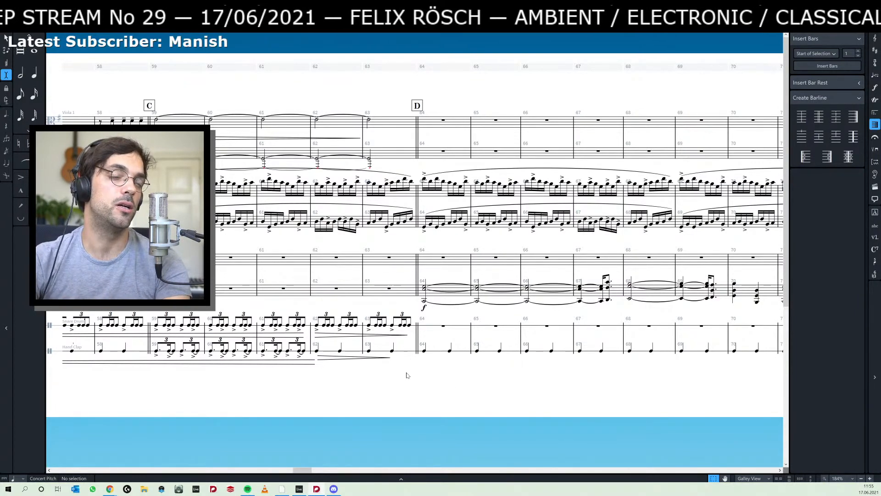
{"action": "scroll", "coordinate": [453, 390], "scroll_direction": "up", "scroll_amount": 3}
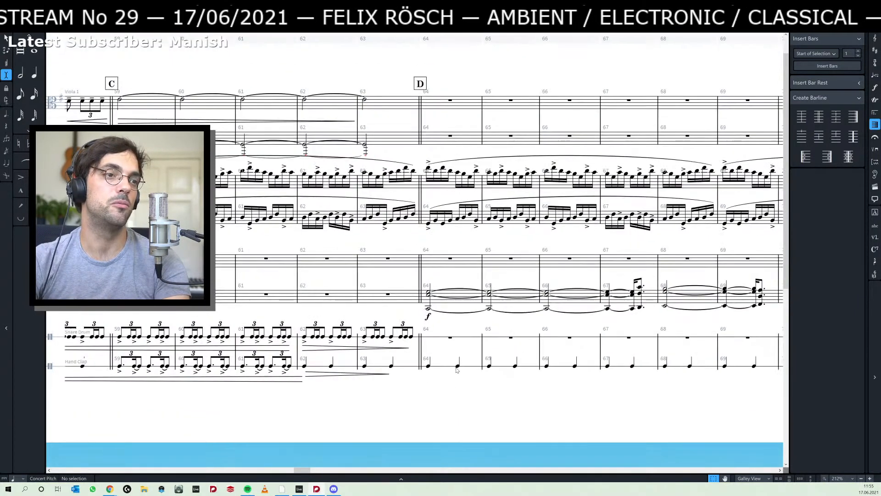
{"action": "left_click_drag", "start_coordinate": [456, 405], "coordinate": [448, 428]}
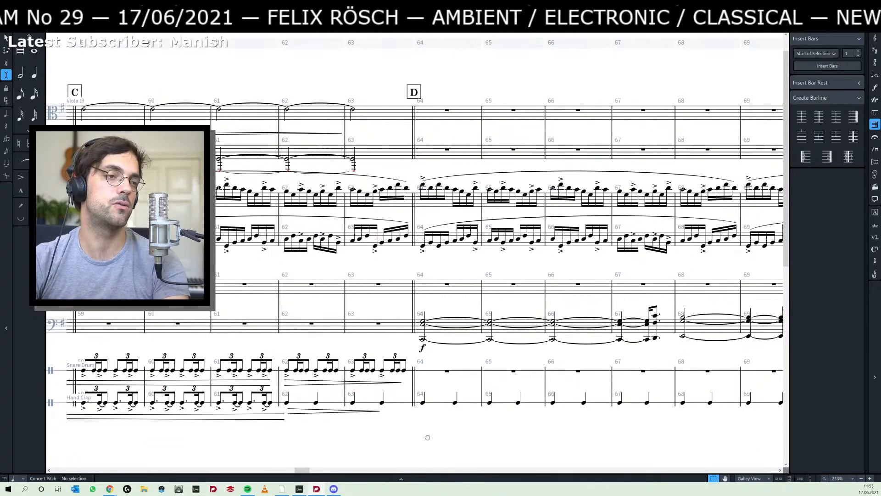
{"action": "left_click_drag", "start_coordinate": [425, 442], "coordinate": [447, 442]}
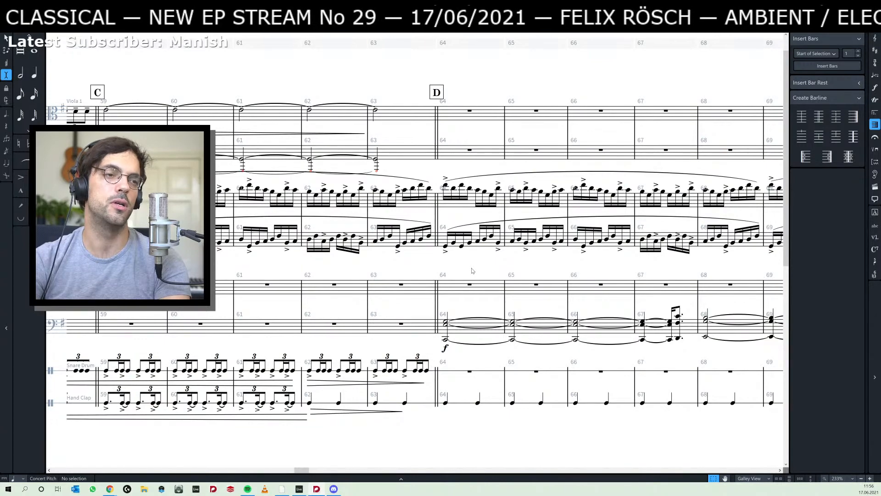
{"action": "left_click_drag", "start_coordinate": [472, 271], "coordinate": [453, 273]}
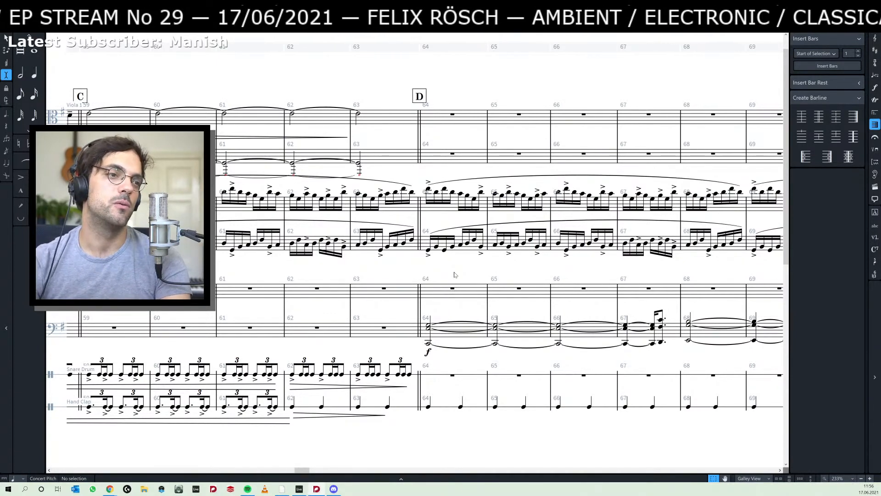
{"action": "left_click_drag", "start_coordinate": [456, 269], "coordinate": [451, 266]}
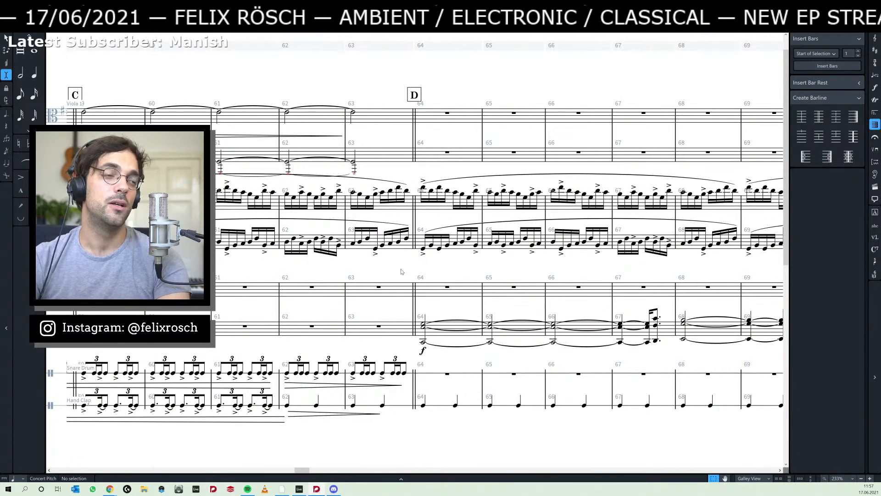
{"action": "scroll", "coordinate": [397, 271], "scroll_direction": "left", "scroll_amount": 3}
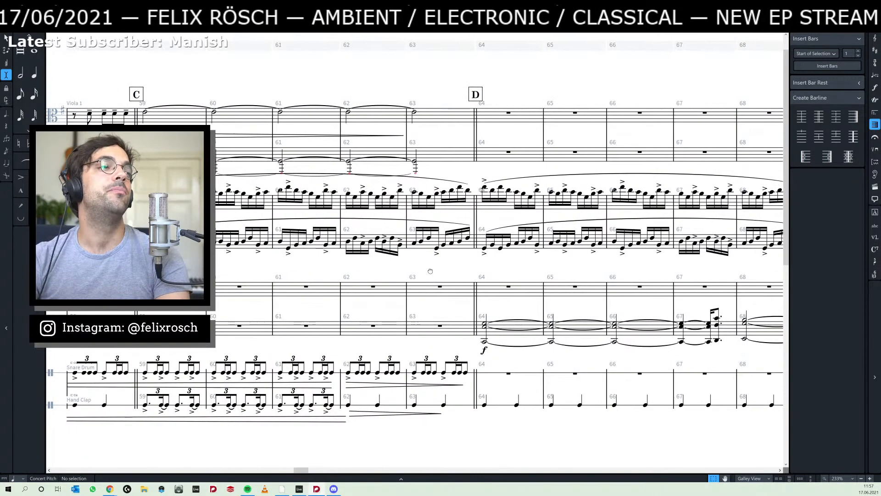
{"action": "mouse_move", "coordinate": [442, 273]}
{"action": "left_mouse_down"}
{"action": "mouse_move", "coordinate": [463, 267]}
{"action": "mouse_move", "coordinate": [457, 272]}
{"action": "left_mouse_up"}
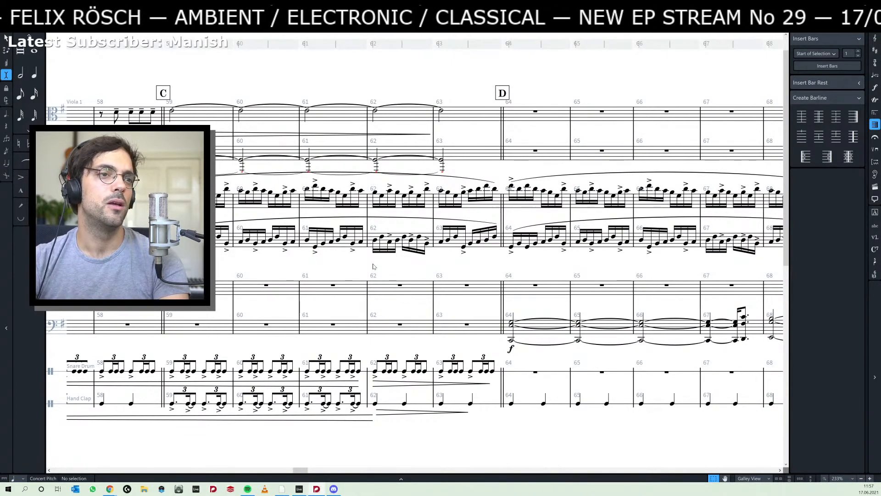
{"action": "scroll", "coordinate": [415, 267], "scroll_direction": "right", "scroll_amount": 2}
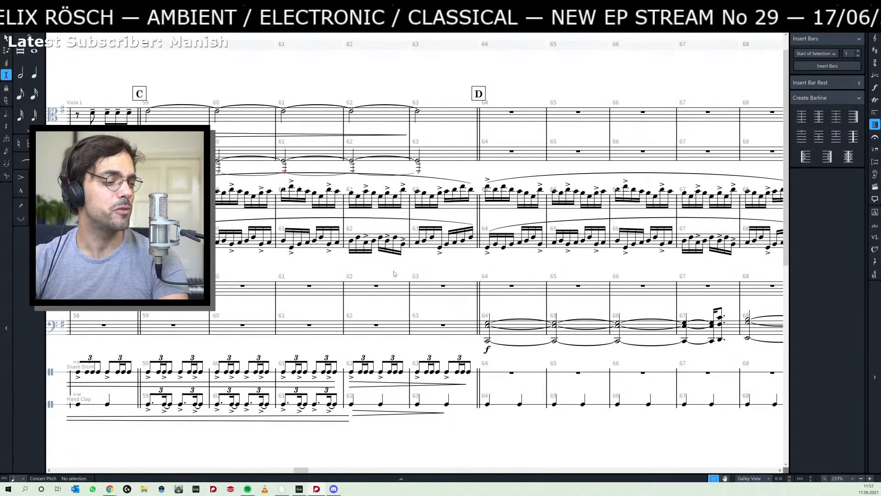
{"action": "scroll", "coordinate": [435, 271], "scroll_direction": "right", "scroll_amount": 2}
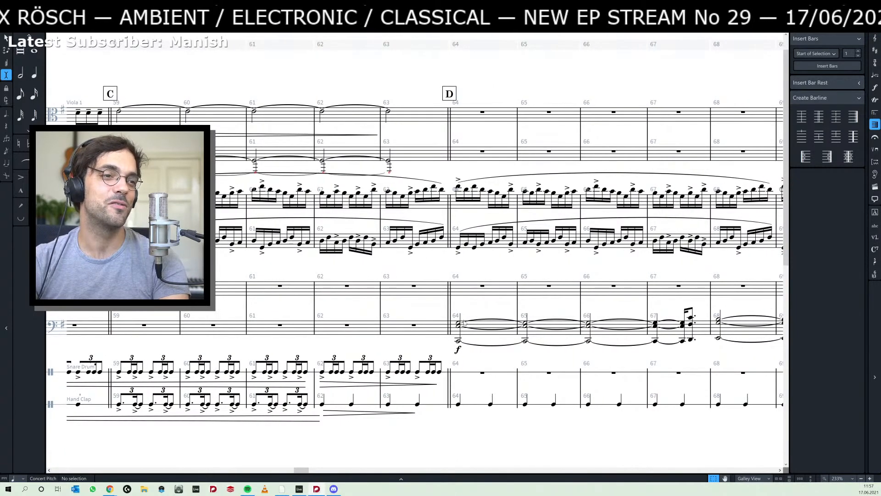
- Switch to Spotify, look over the Live Stream Community playlist and the artist page of its second track, and return to the score
{"action": "left_click", "coordinate": [458, 342]}
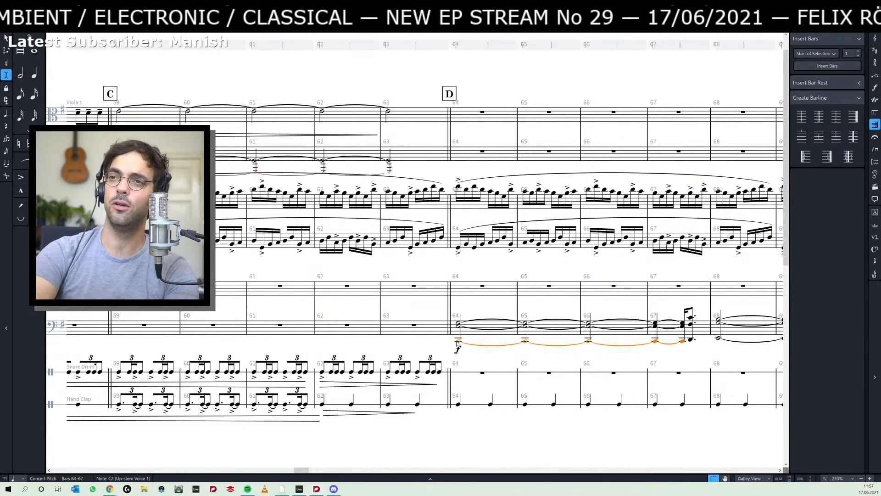
{"action": "key", "text": "alt+Tab"}
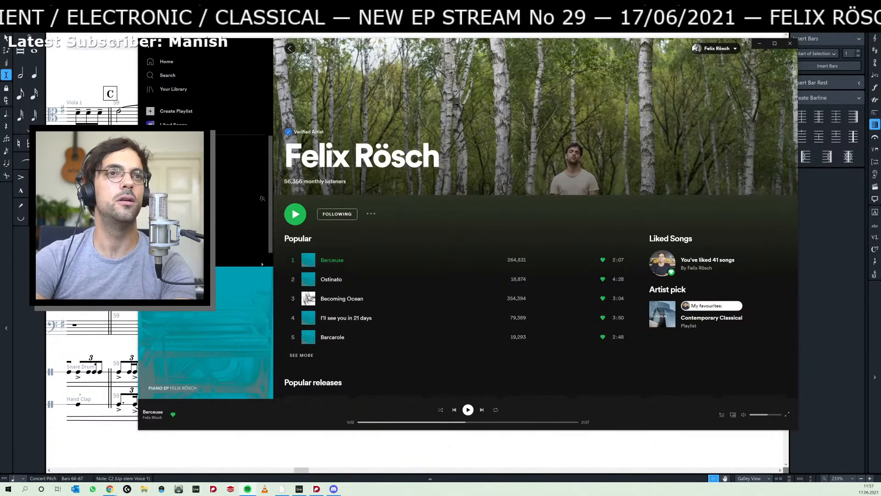
{"action": "left_click", "coordinate": [290, 48]}
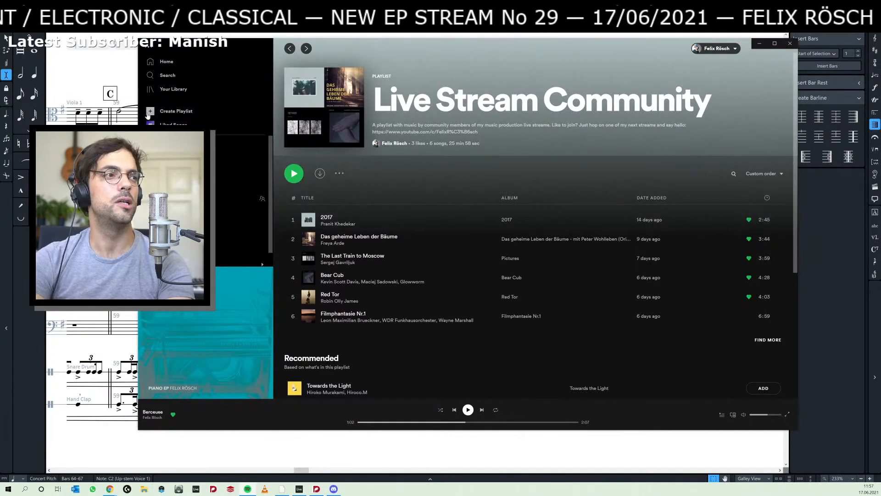
{"action": "left_click", "coordinate": [429, 238]}
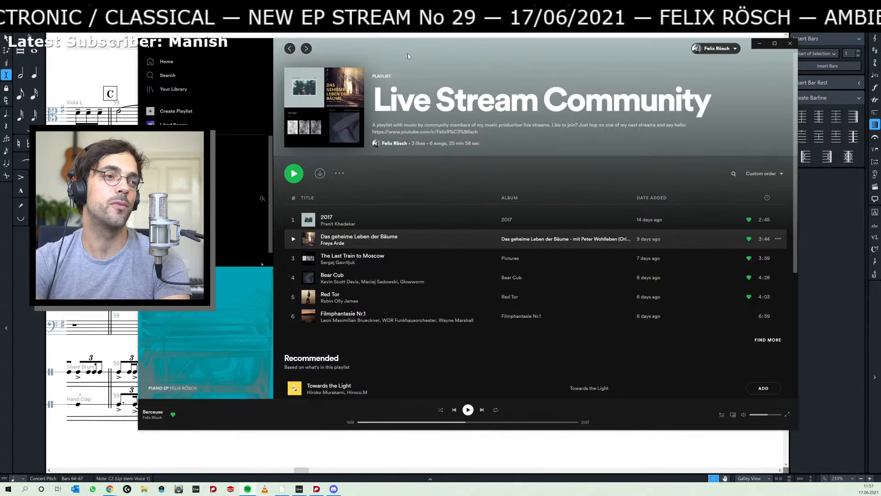
{"action": "left_click_drag", "start_coordinate": [408, 53], "coordinate": [428, 63]}
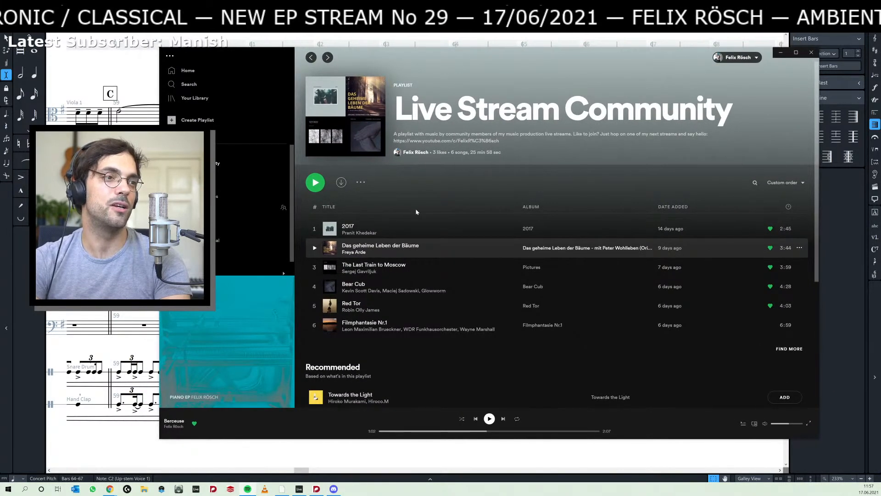
{"action": "left_click", "coordinate": [354, 252]}
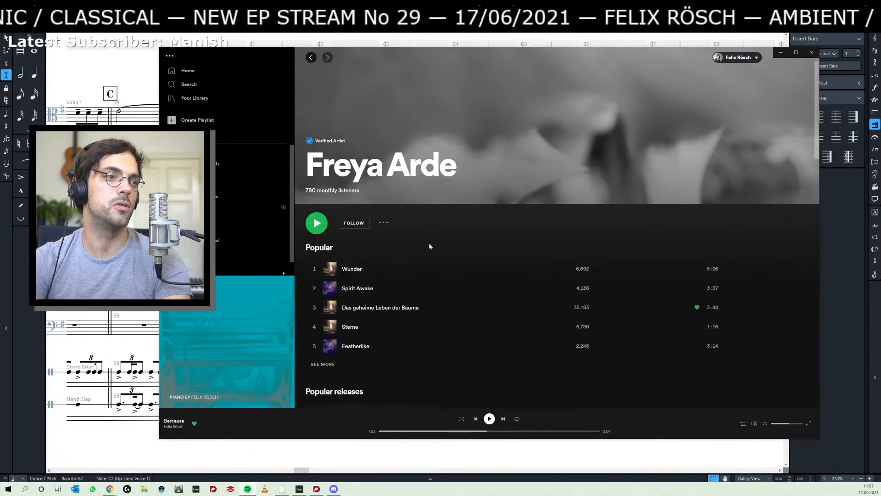
{"action": "key", "text": "alt+Tab"}
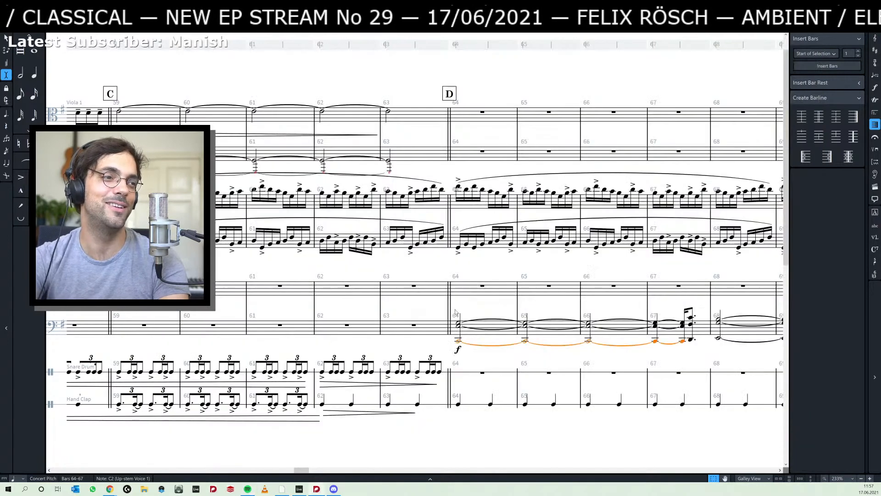
- Play back the score from bar 64 through sections D to G, following the chords into section H
{"action": "key", "text": "space"}
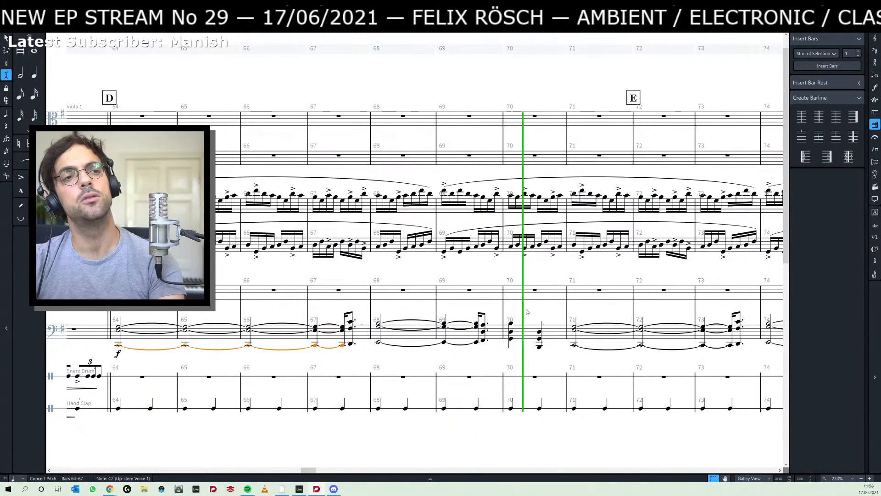
{"action": "left_click_drag", "start_coordinate": [537, 311], "coordinate": [357, 315]}
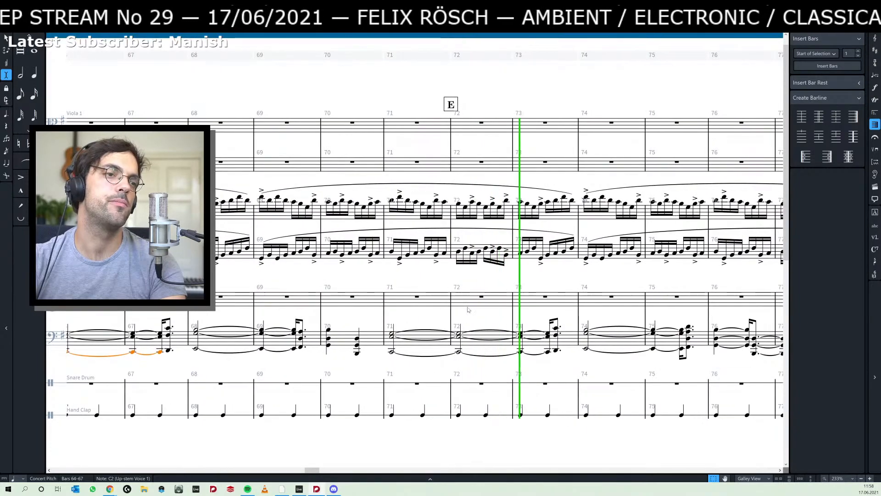
{"action": "left_click_drag", "start_coordinate": [489, 317], "coordinate": [383, 305]}
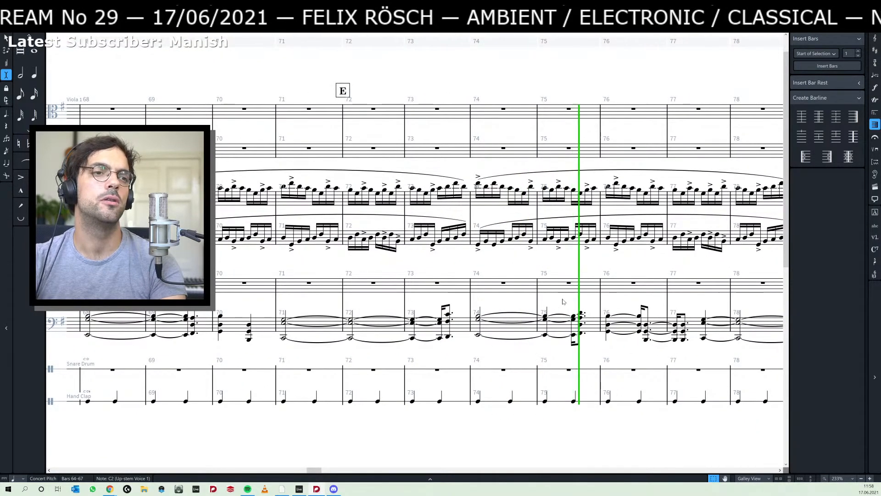
{"action": "left_click_drag", "start_coordinate": [563, 301], "coordinate": [341, 301]}
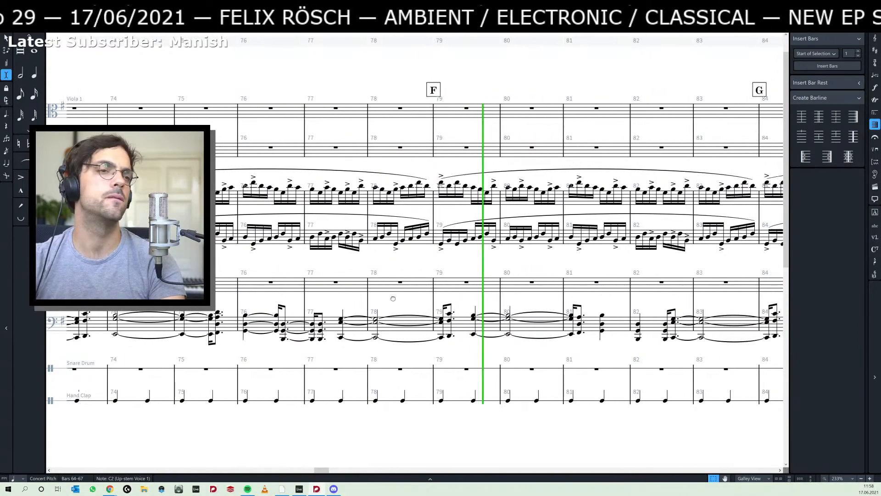
{"action": "left_click_drag", "start_coordinate": [525, 301], "coordinate": [273, 295]}
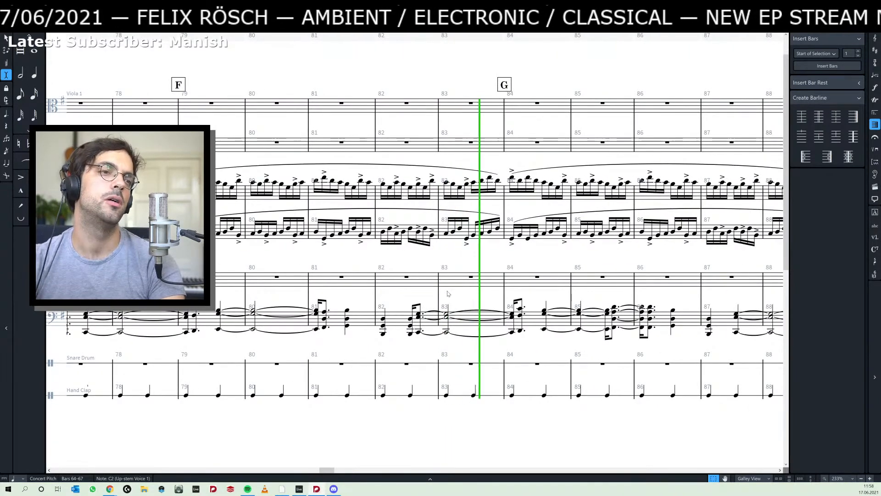
{"action": "left_click_drag", "start_coordinate": [554, 295], "coordinate": [193, 305]}
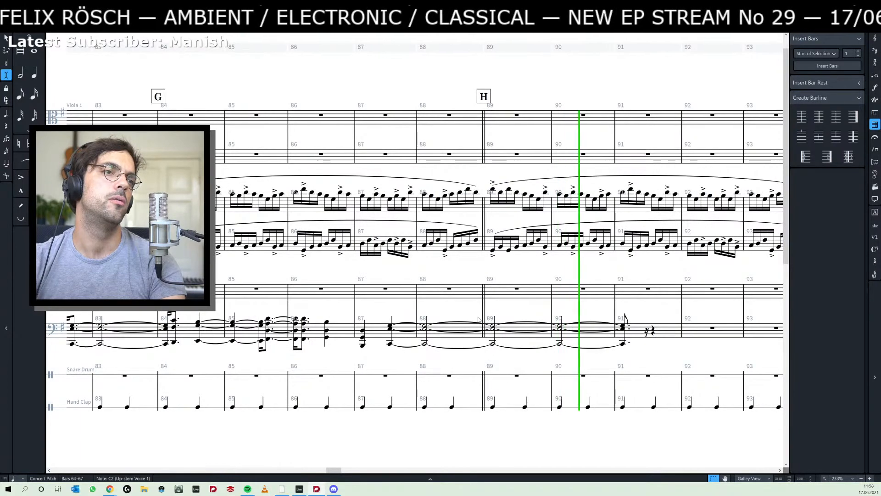
{"action": "key", "text": "space"}
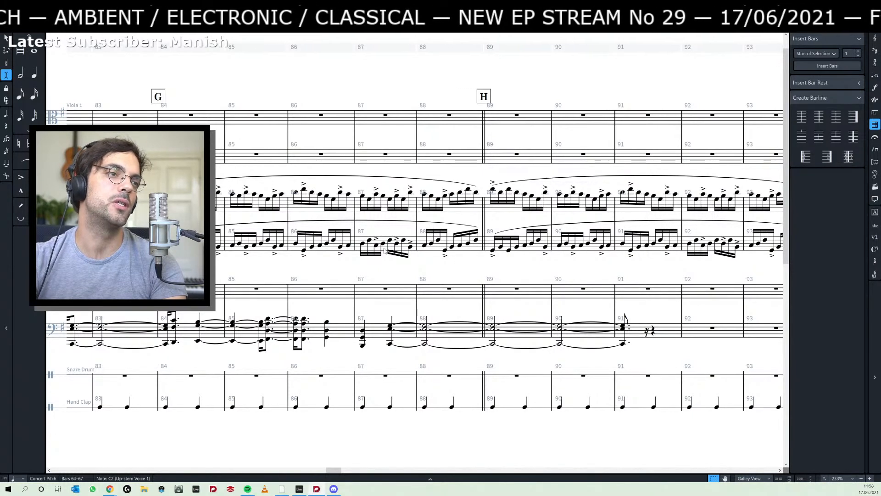
- Replay the passage from the held chord in bar 64 and stop playback in bar 82
{"action": "left_click", "coordinate": [493, 197]}
{"action": "scroll", "coordinate": [406, 295], "scroll_direction": "left", "scroll_amount": 5}
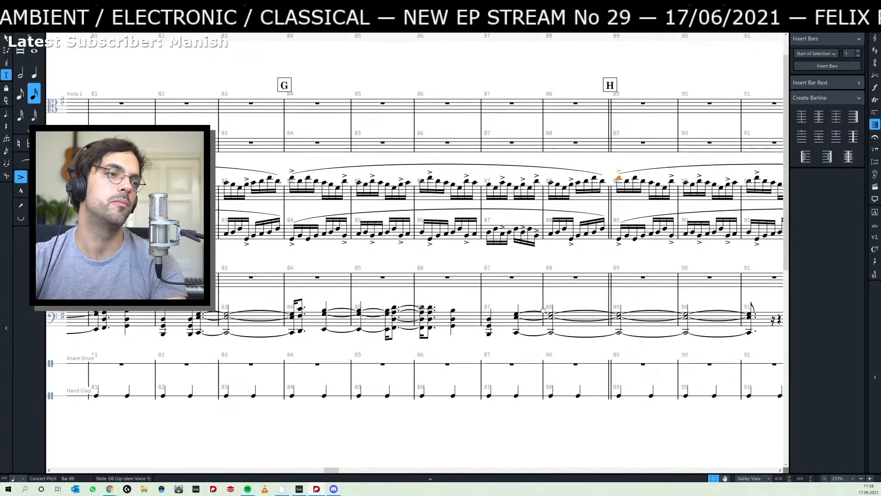
{"action": "scroll", "coordinate": [460, 303], "scroll_direction": "right", "scroll_amount": 3}
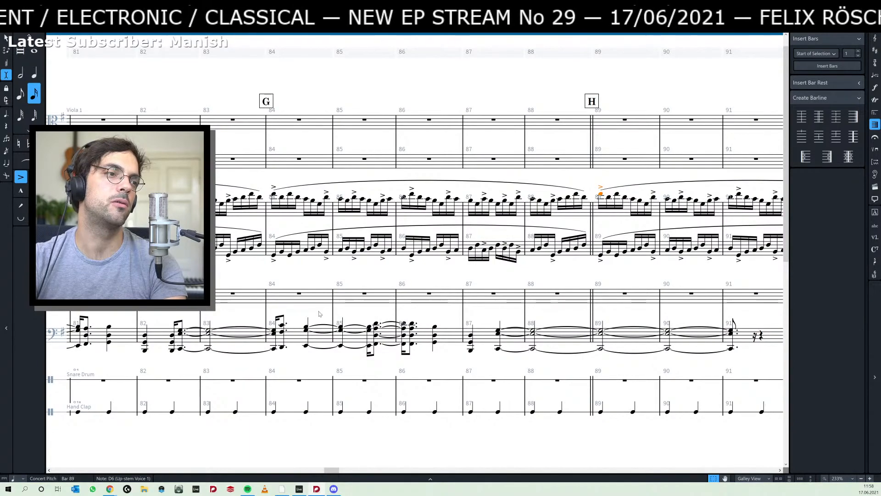
{"action": "scroll", "coordinate": [505, 304], "scroll_direction": "left", "scroll_amount": 5}
{"action": "scroll", "coordinate": [303, 295], "scroll_direction": "left", "scroll_amount": 5}
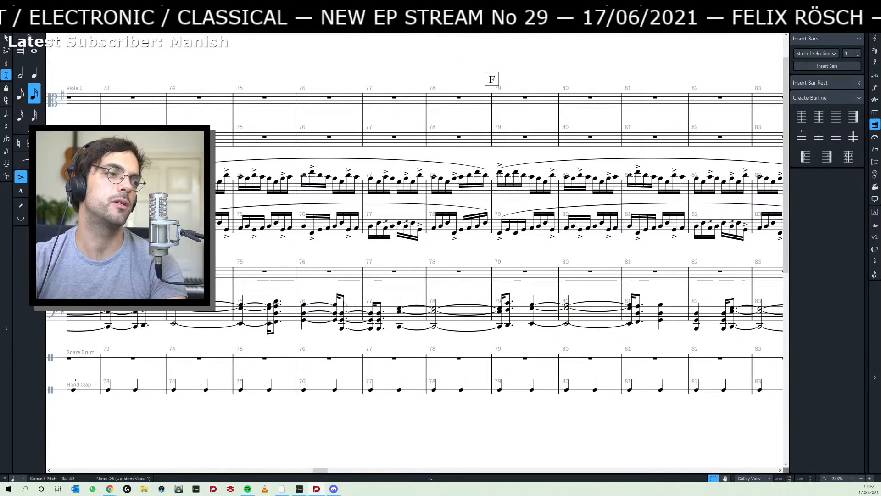
{"action": "scroll", "coordinate": [185, 338], "scroll_direction": "left", "scroll_amount": 8}
{"action": "scroll", "coordinate": [380, 339], "scroll_direction": "left", "scroll_amount": 7}
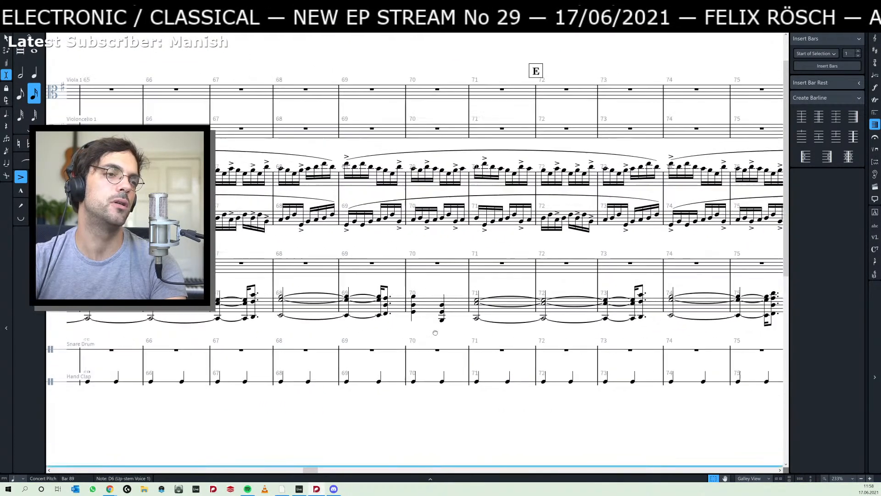
{"action": "left_click", "coordinate": [292, 306]}
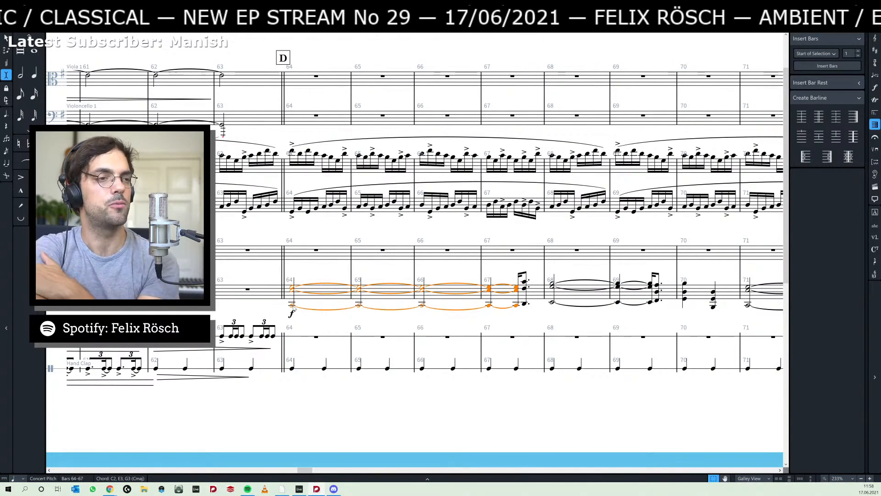
{"action": "key", "text": "p"}
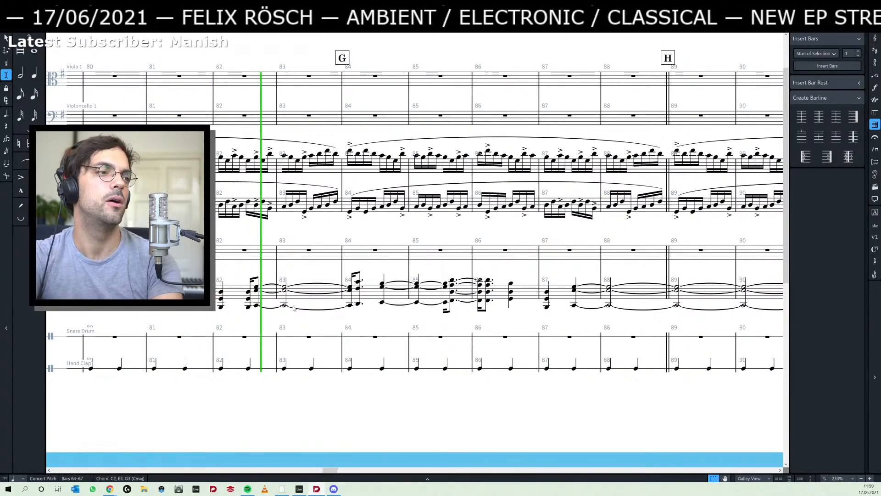
{"action": "key", "text": "space"}
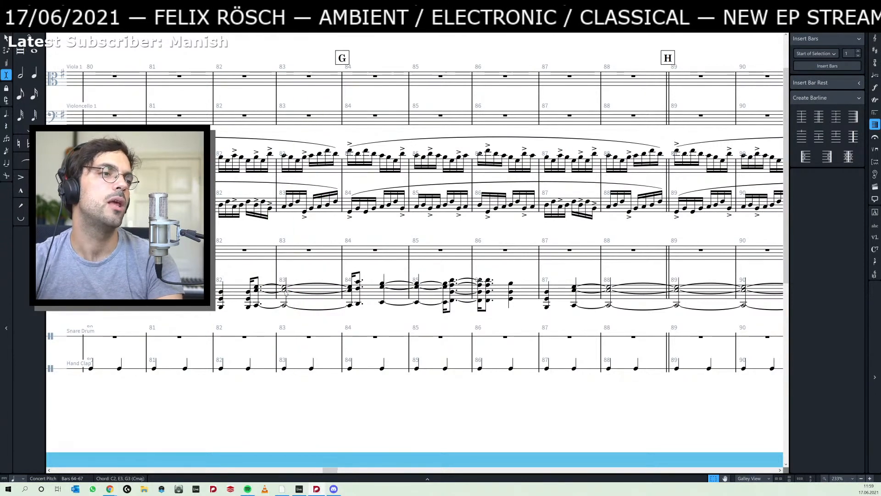
- Lengthen the held C–E–G chord that starts in bar 82 by a quarter note into bar 84, shifting the following chords along
{"action": "left_click", "coordinate": [285, 289]}
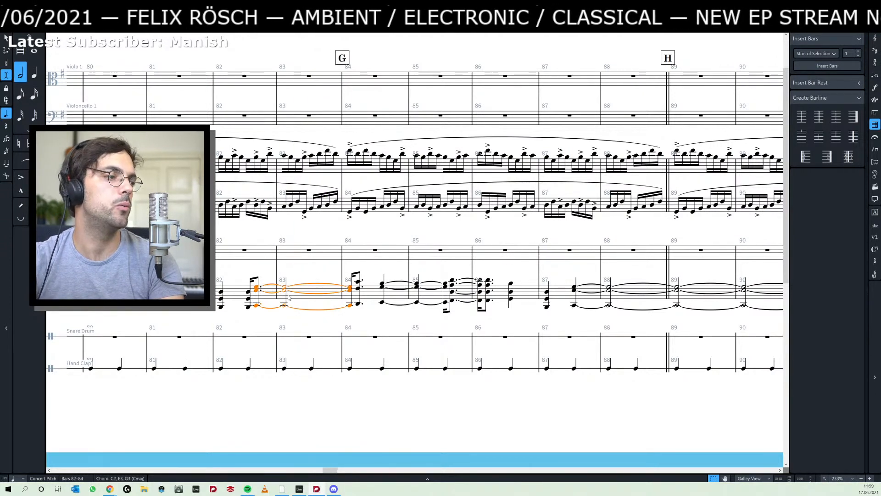
{"action": "key", "text": "8"}
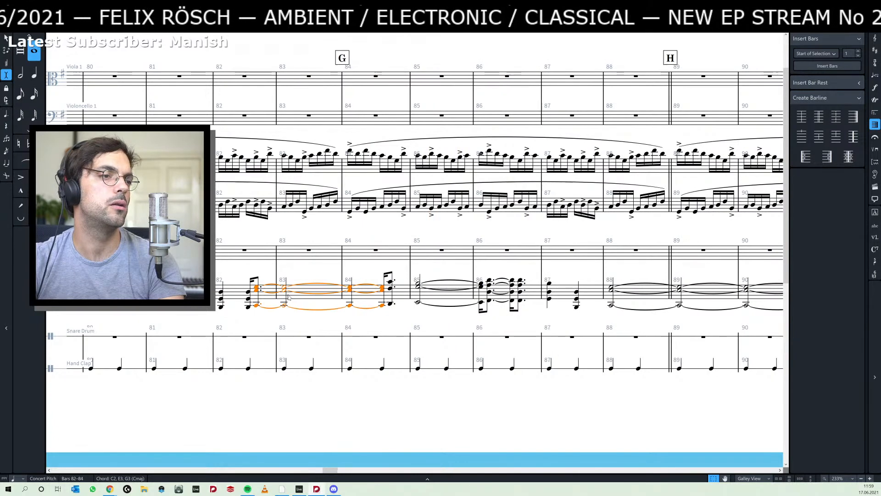
{"action": "key", "text": "alt+shift+Right"}
{"action": "key", "text": "alt+shift+Left"}
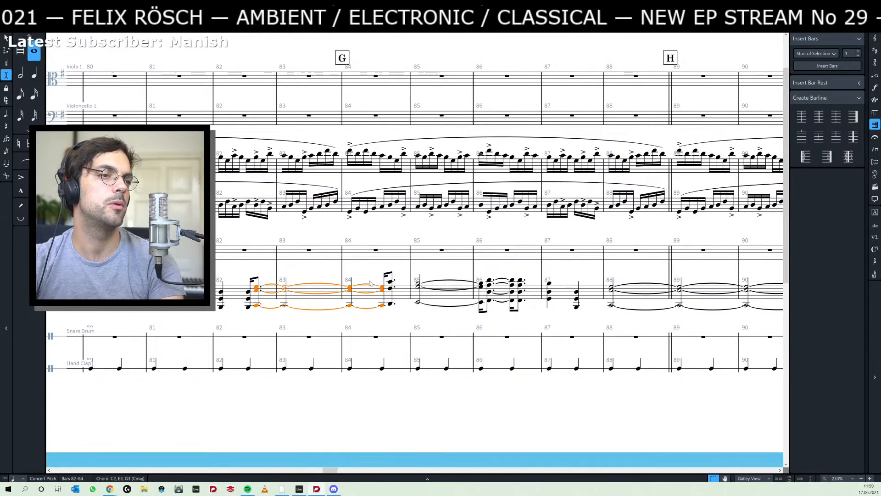
{"action": "key", "text": "Escape"}
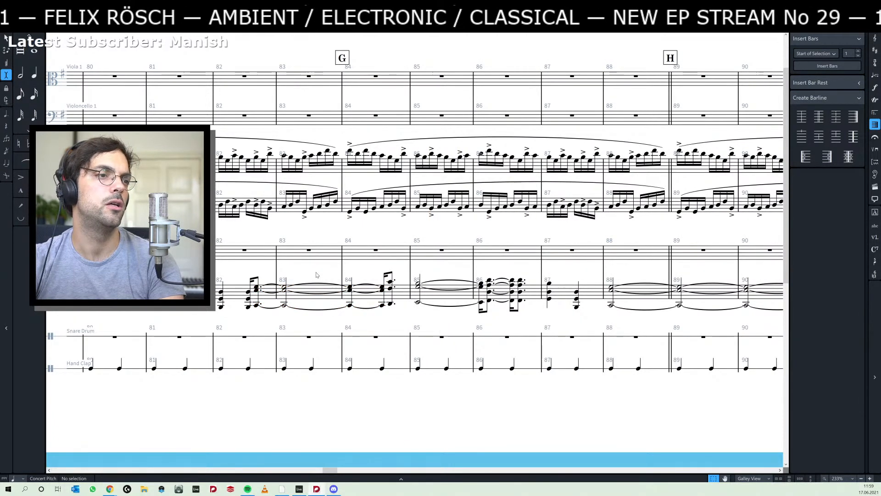
- Try lengthening the held E–G–B chord that starts in bar 74 by a quarter note into bar 76
{"action": "left_click_drag", "start_coordinate": [315, 269], "coordinate": [524, 265]}
{"action": "left_click_drag", "start_coordinate": [225, 313], "coordinate": [473, 323]}
{"action": "left_click_drag", "start_coordinate": [243, 316], "coordinate": [483, 308]}
{"action": "left_click", "coordinate": [500, 297]}
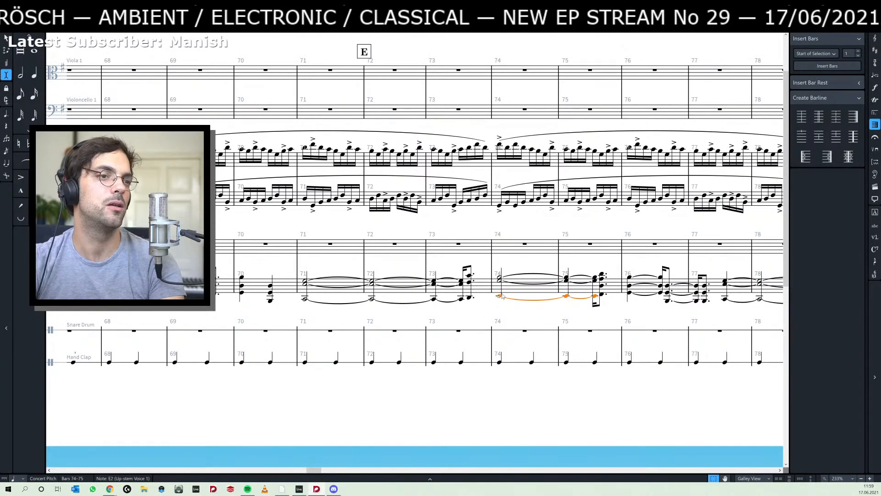
{"action": "left_click", "coordinate": [503, 289]}
{"action": "key", "text": "alt+shift+Right"}
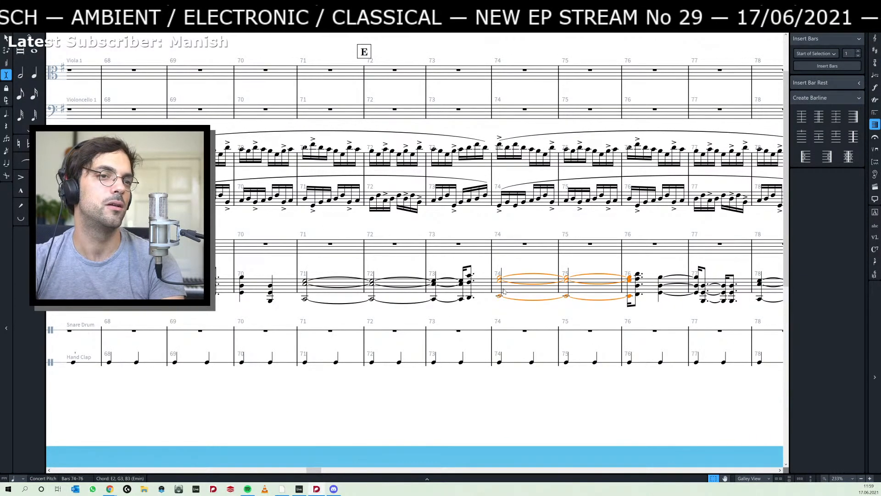
{"action": "key", "text": "alt+shift+Left"}
{"action": "left_click", "coordinate": [463, 311]}
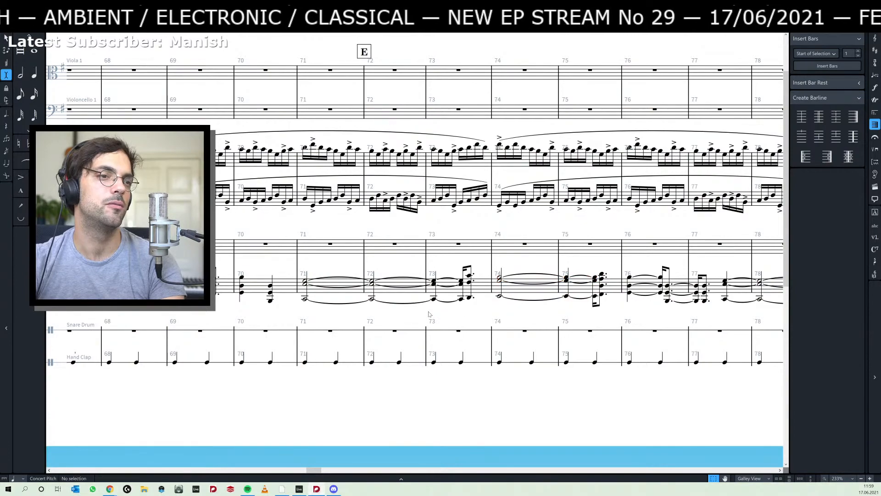
- Examine the chord rhythm from section E through section H, including the transition around bars 84 to 91
{"action": "left_click_drag", "start_coordinate": [415, 314], "coordinate": [297, 311]}
{"action": "left_click_drag", "start_coordinate": [530, 310], "coordinate": [430, 298]}
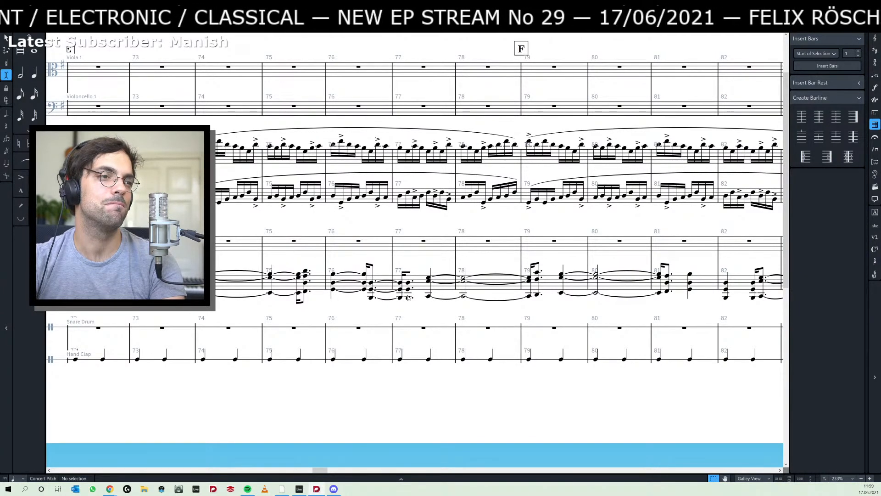
{"action": "left_click_drag", "start_coordinate": [140, 306], "coordinate": [381, 310]}
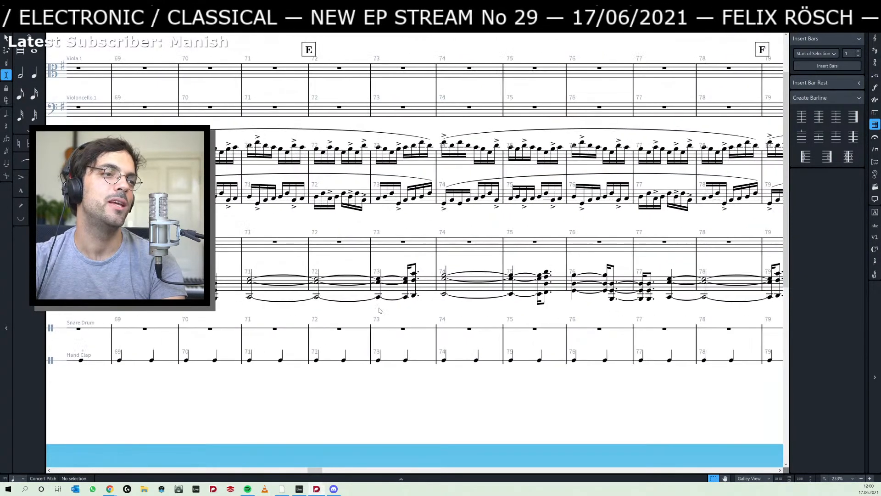
{"action": "left_click_drag", "start_coordinate": [500, 317], "coordinate": [147, 312]}
{"action": "left_click_drag", "start_coordinate": [553, 318], "coordinate": [281, 320]}
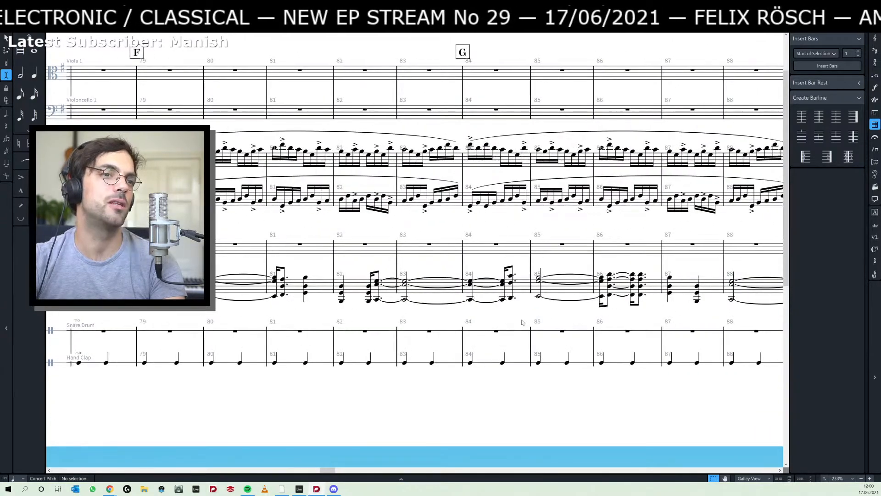
{"action": "left_click_drag", "start_coordinate": [585, 322], "coordinate": [345, 318]}
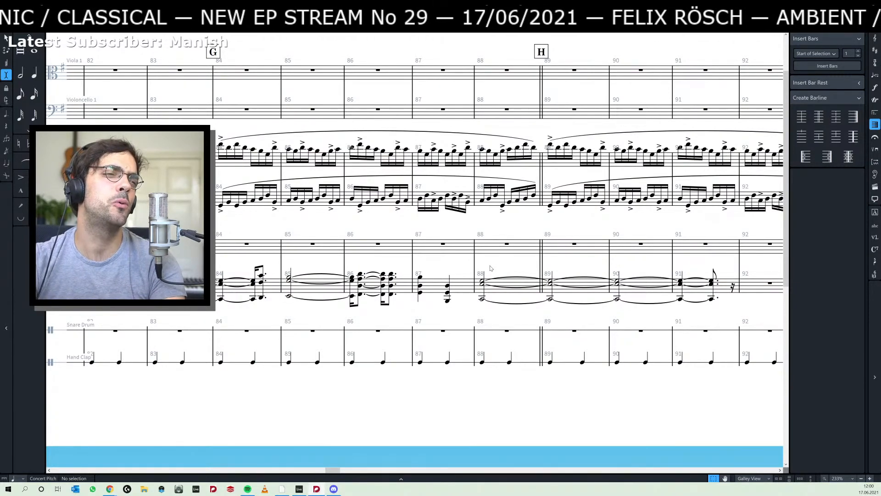
{"action": "left_click_drag", "start_coordinate": [437, 264], "coordinate": [572, 265]}
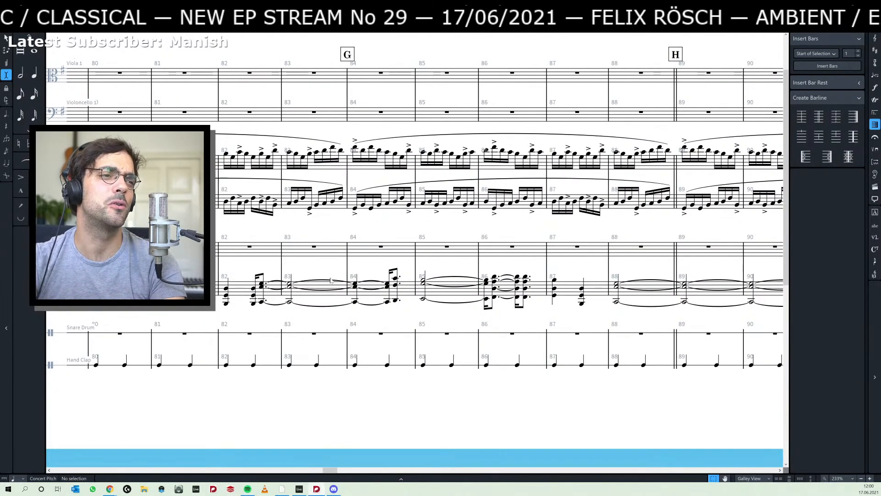
- Return to section D and start playback from the low note of the held chord in bar 64
{"action": "left_click_drag", "start_coordinate": [283, 315], "coordinate": [630, 324]}
{"action": "left_click_drag", "start_coordinate": [437, 327], "coordinate": [604, 329]}
{"action": "left_click_drag", "start_coordinate": [134, 325], "coordinate": [489, 330]}
{"action": "left_click", "coordinate": [281, 310]}
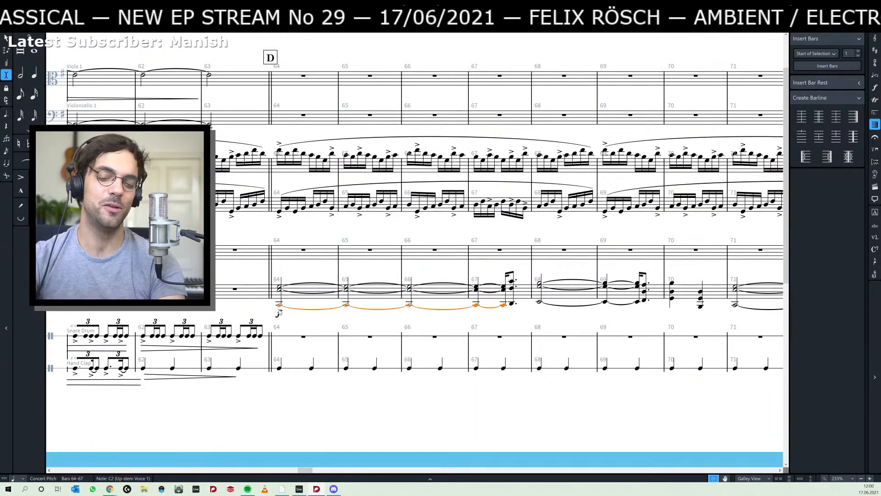
{"action": "key", "text": "space"}
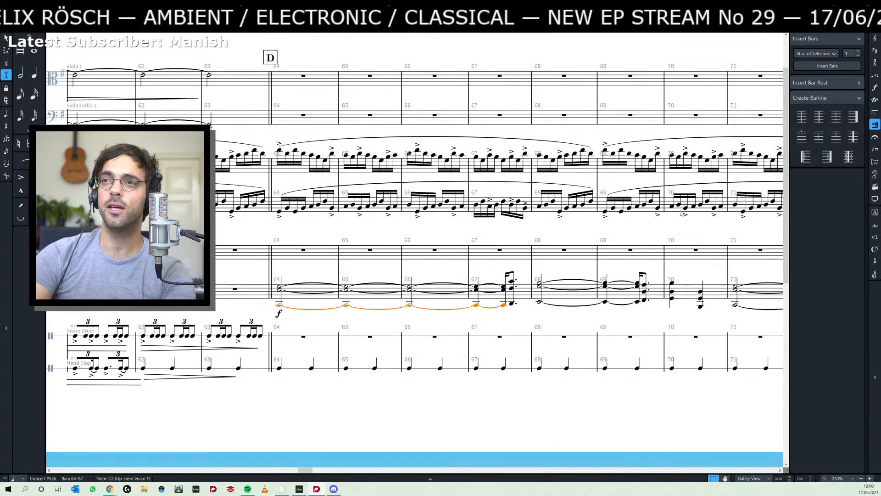
- Switch to Spotify and return to the Live Stream Community playlist
{"action": "key", "text": "alt+Tab"}
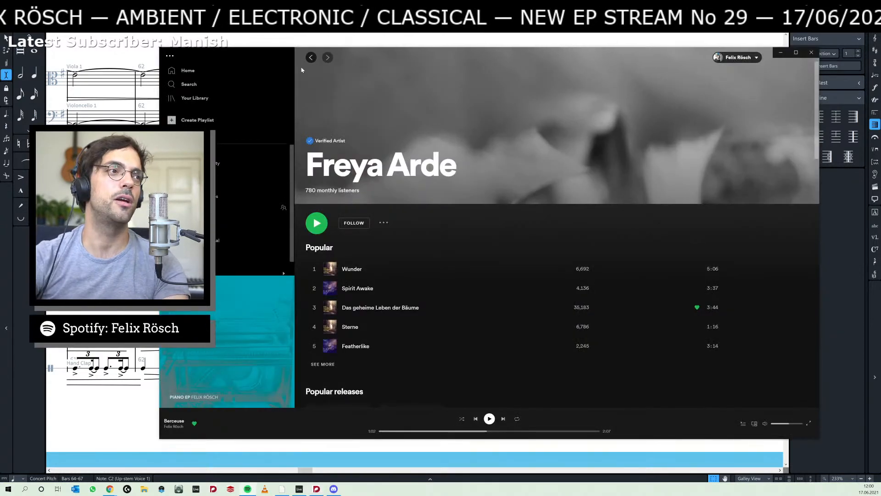
{"action": "left_click", "coordinate": [308, 57]}
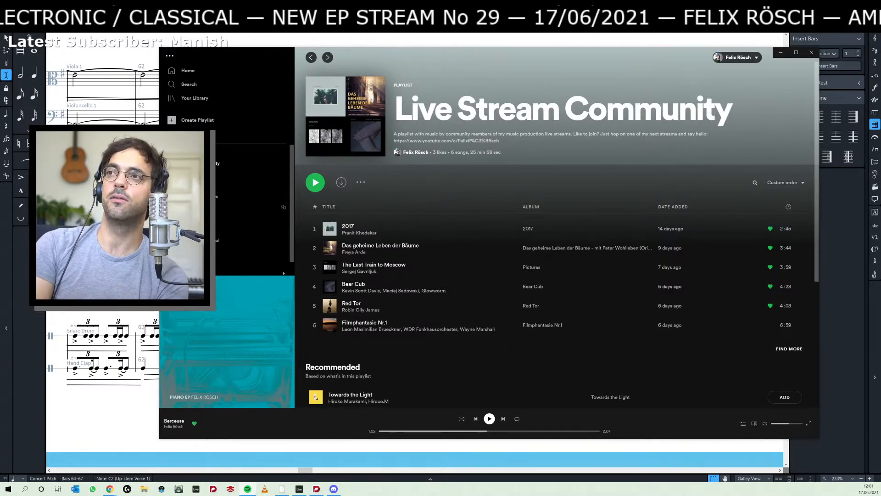
- Bring the Discord window into view, read the newest messages in the general channel, and move the window off the screen again
{"action": "left_click_drag", "start_coordinate": [880, 81], "coordinate": [395, 83]}
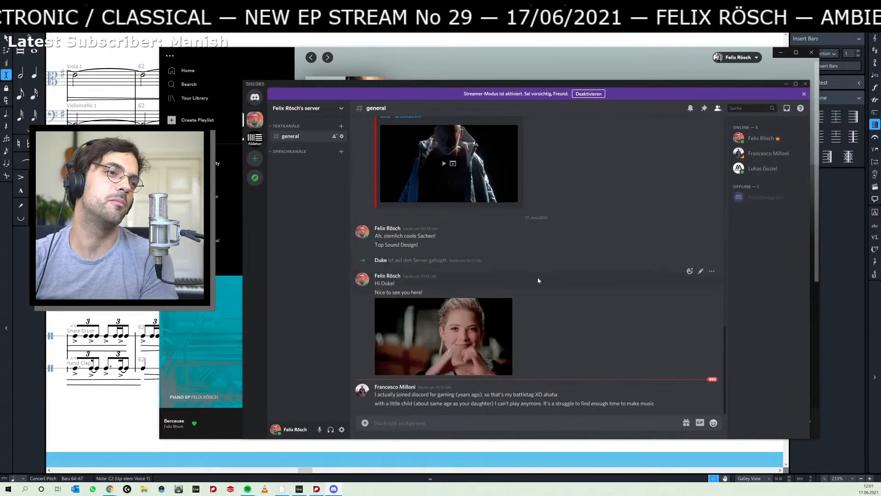
{"action": "scroll", "coordinate": [519, 276], "scroll_direction": "up", "scroll_amount": 6}
{"action": "scroll", "coordinate": [537, 291], "scroll_direction": "down", "scroll_amount": 6}
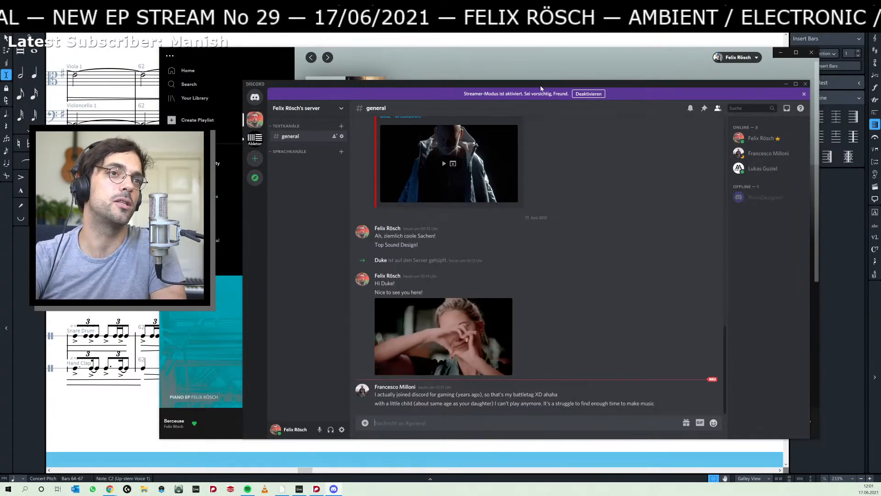
{"action": "left_click_drag", "start_coordinate": [540, 88], "coordinate": [823, 101]}
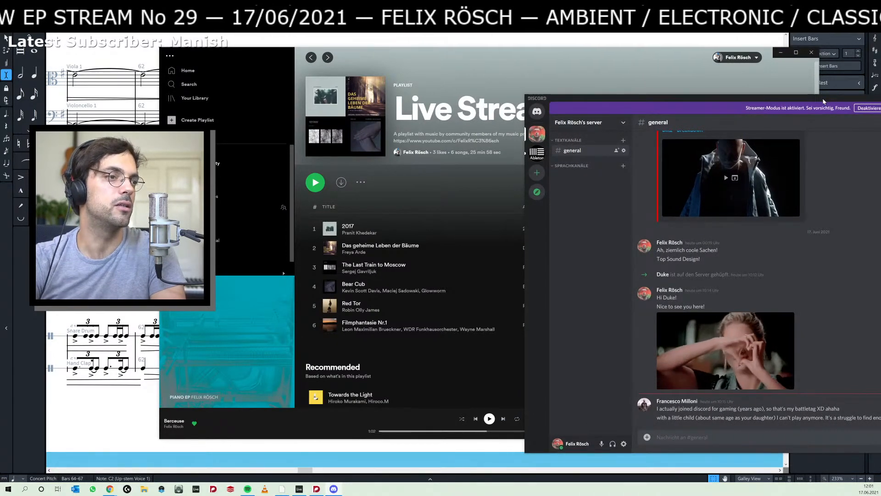
{"action": "left_click_drag", "start_coordinate": [824, 102], "coordinate": [638, 76]}
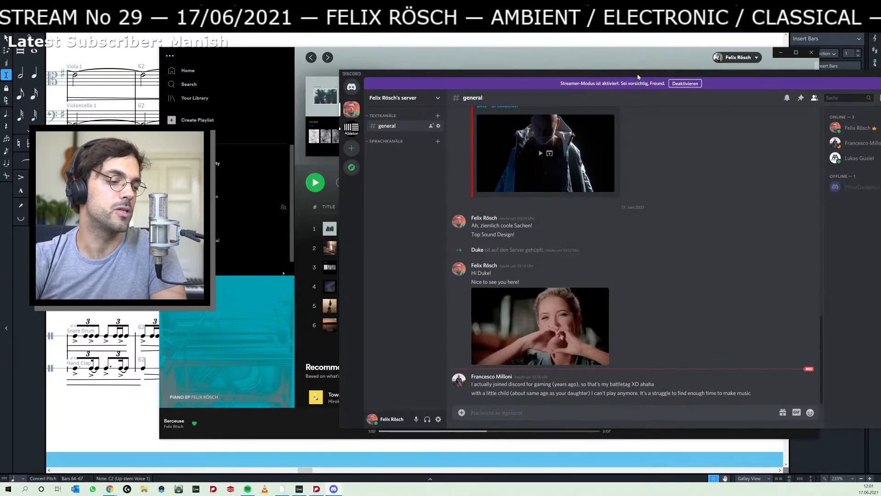
{"action": "left_click_drag", "start_coordinate": [638, 76], "coordinate": [880, 75]}
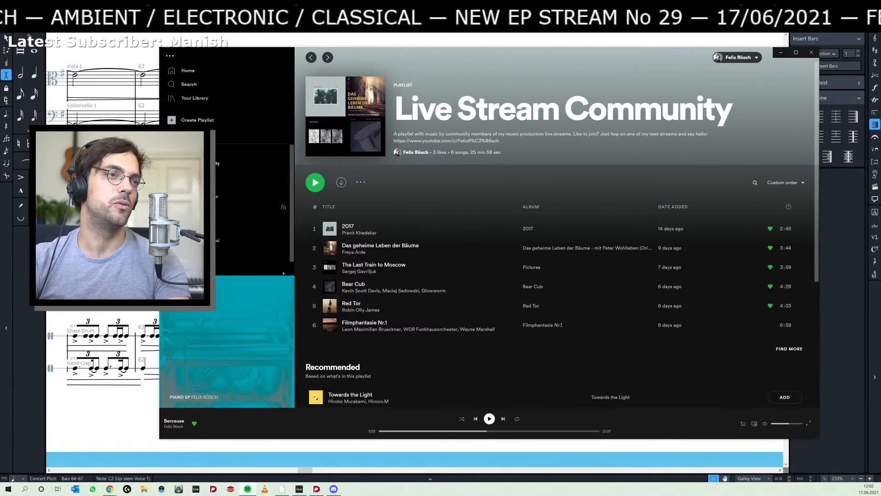
- Switch back to Dorico, select the whole held C–E–G chord starting in bar 64, and play the score from there
{"action": "key", "text": "alt+Tab"}
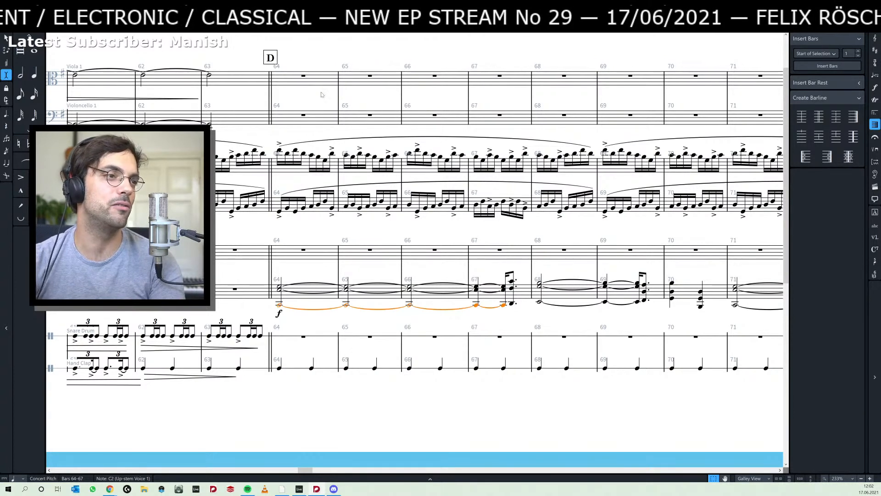
{"action": "left_click", "coordinate": [320, 233]}
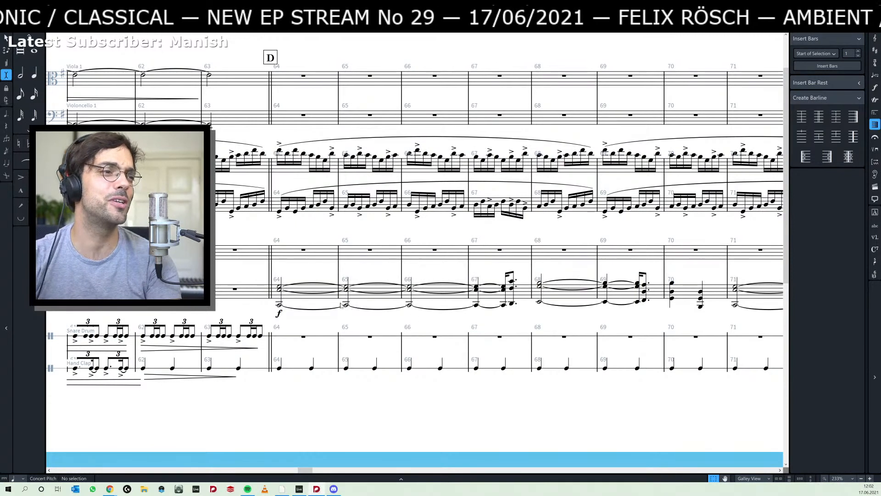
{"action": "left_click", "coordinate": [281, 286]}
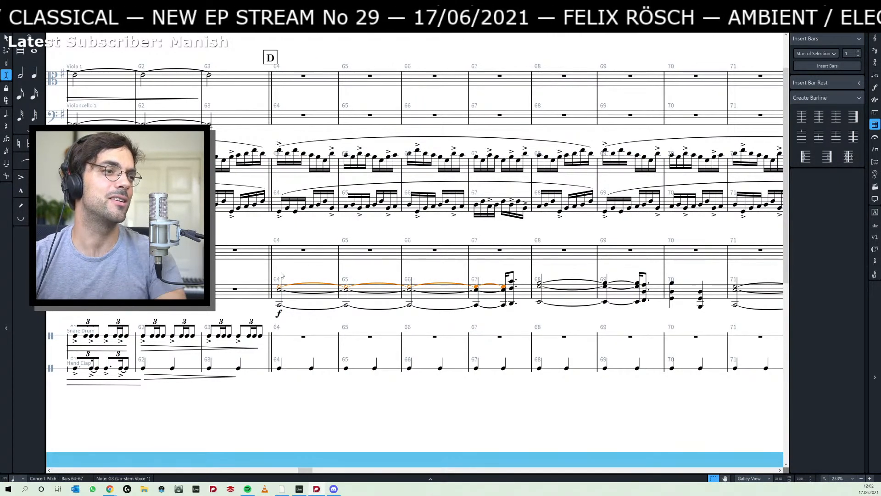
{"action": "key", "text": "Escape"}
{"action": "left_click", "coordinate": [280, 297]}
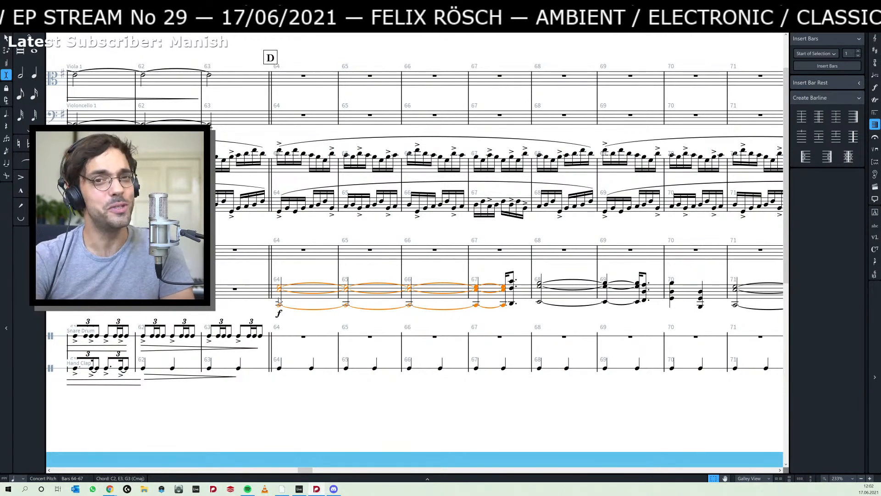
{"action": "key", "text": "space"}
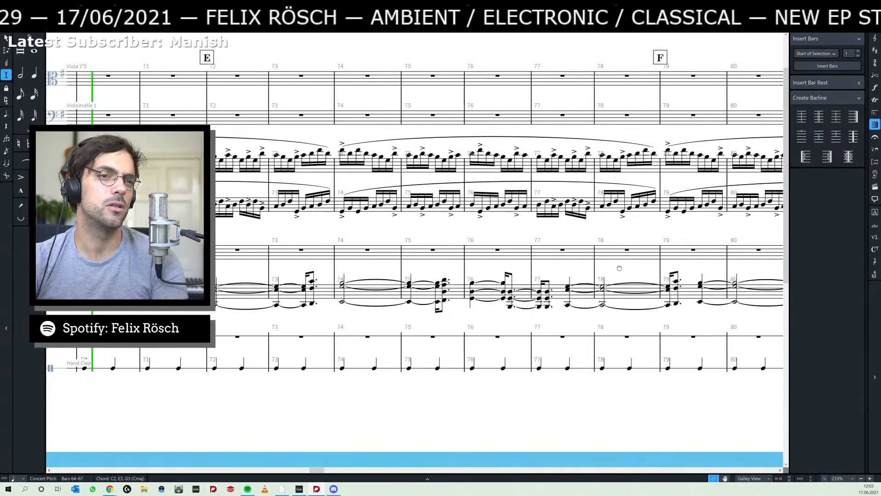
- Lengthen the held E–G–B chord that starts in bar 68 by two quarter notes into bar 70, shifting the following chords along
{"action": "left_click_drag", "start_coordinate": [55, 301], "coordinate": [282, 300]}
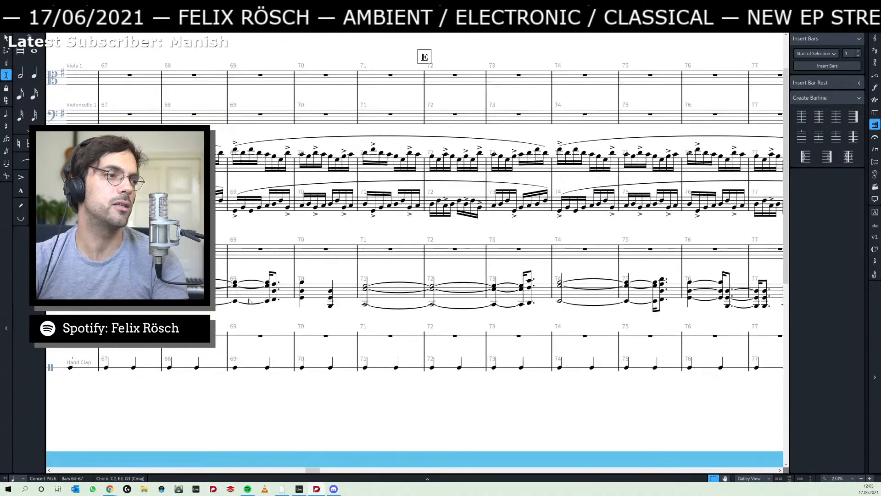
{"action": "left_click", "coordinate": [170, 301]}
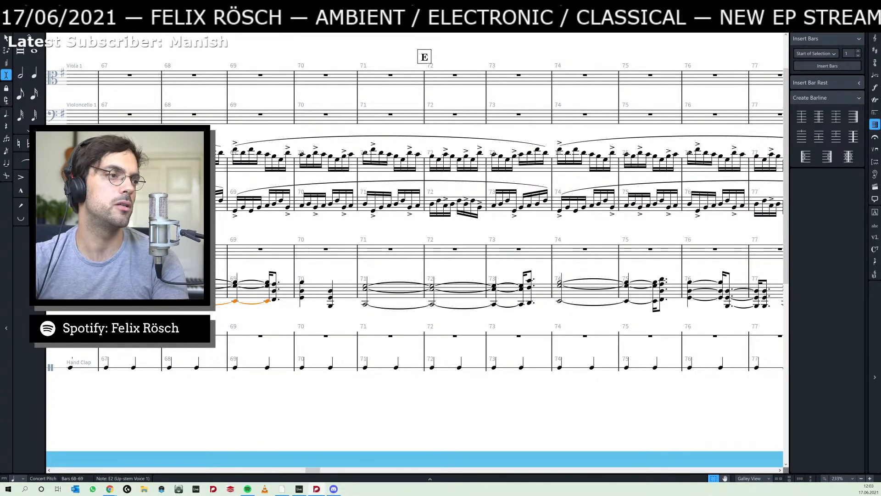
{"action": "left_click", "coordinate": [169, 282], "text": "shift"}
{"action": "key", "text": "shift+alt+Right"}
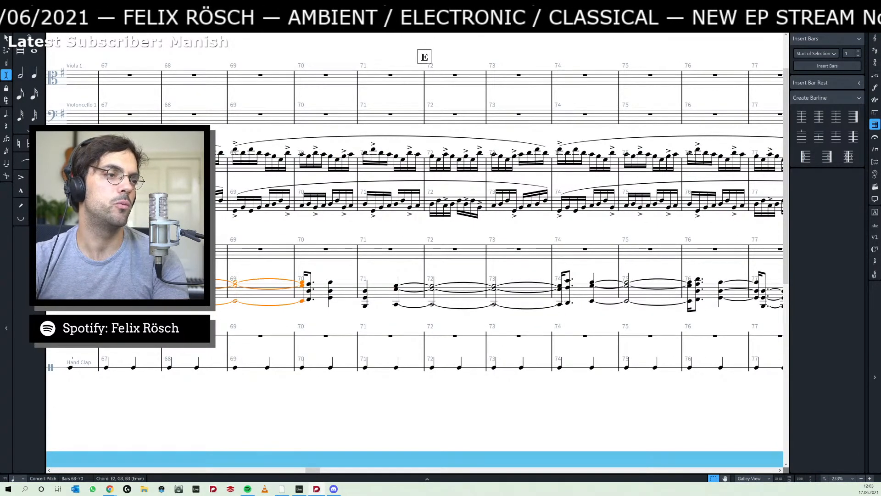
{"action": "key", "text": "shift+alt+Right"}
{"action": "key", "text": "Escape"}
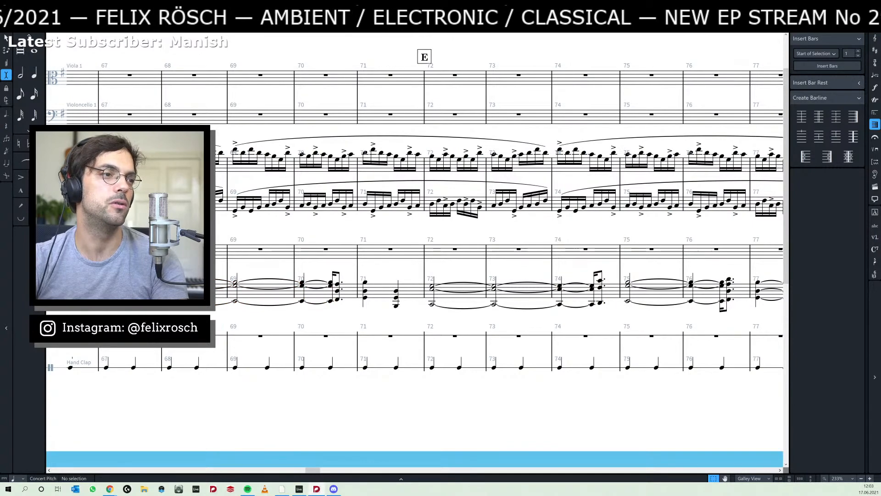
- Play the score from the low note of the held chord in bar 64 and follow the chords towards section H
{"action": "scroll", "coordinate": [251, 311], "scroll_direction": "left", "scroll_amount": 5}
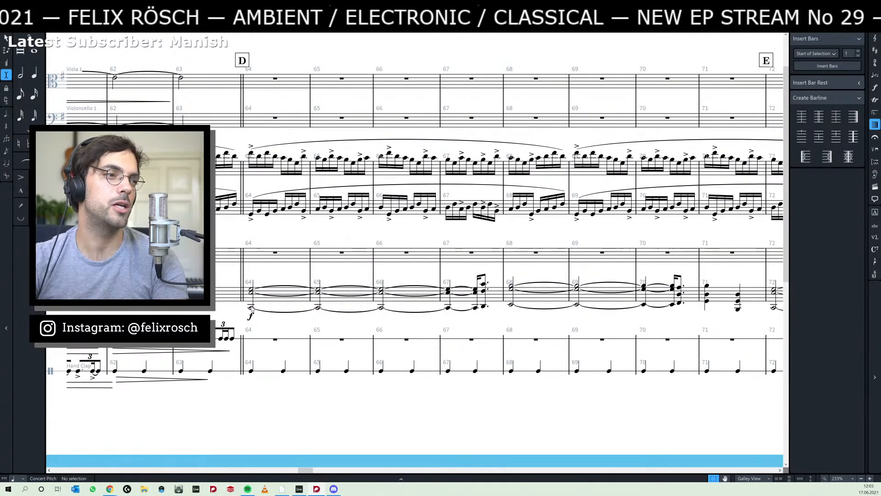
{"action": "left_click", "coordinate": [251, 311]}
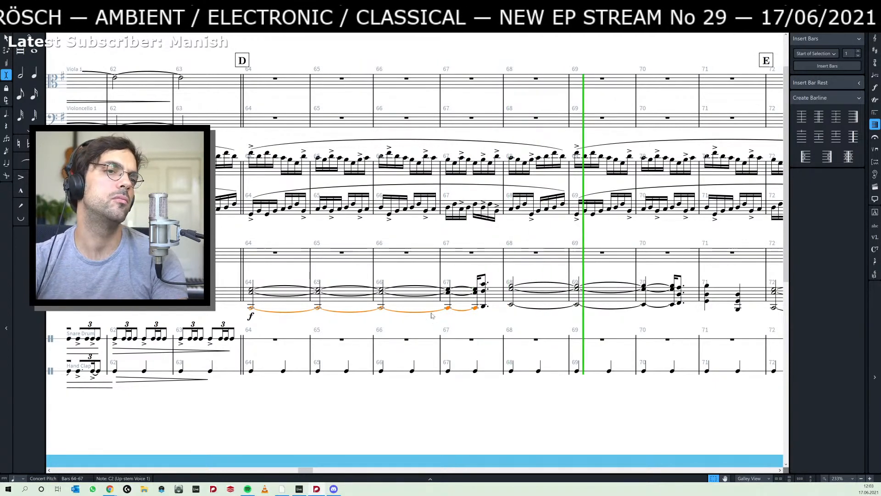
{"action": "left_click", "coordinate": [558, 278]}
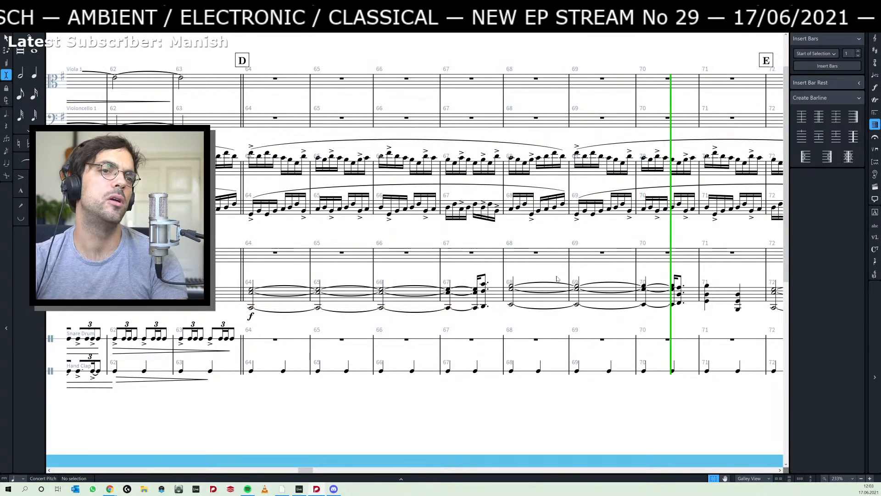
{"action": "left_click_drag", "start_coordinate": [606, 274], "coordinate": [254, 277]}
{"action": "left_click_drag", "start_coordinate": [474, 275], "coordinate": [243, 275]}
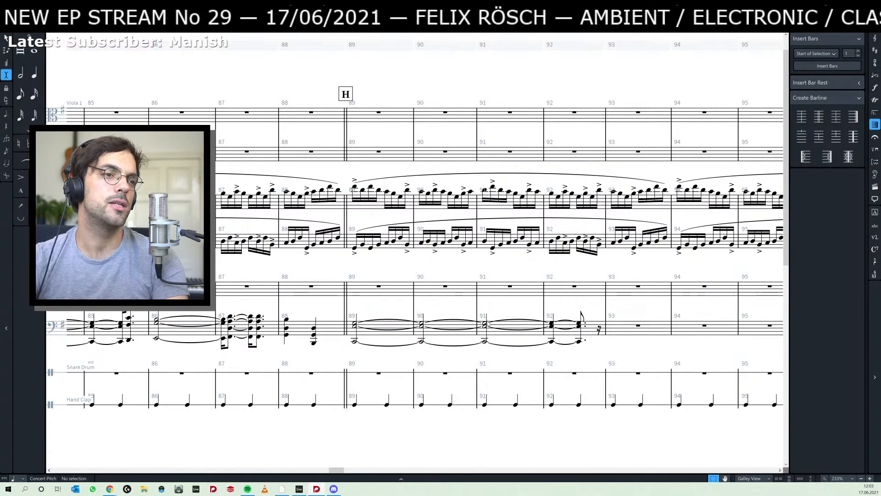
- Lengthen the held C–E–G chord at section H to the end of bar 93, using a finer rhythmic grid for the remainder
{"action": "left_click", "coordinate": [489, 338]}
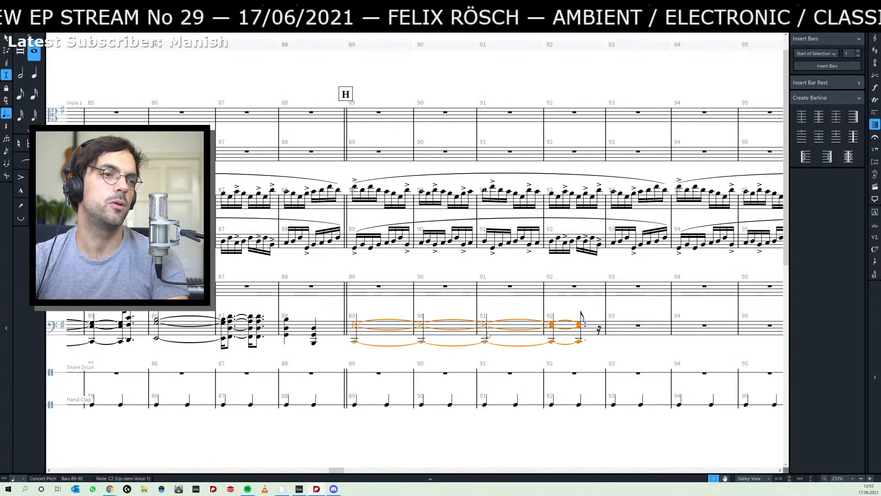
{"action": "key", "text": "alt+shift+Right"}
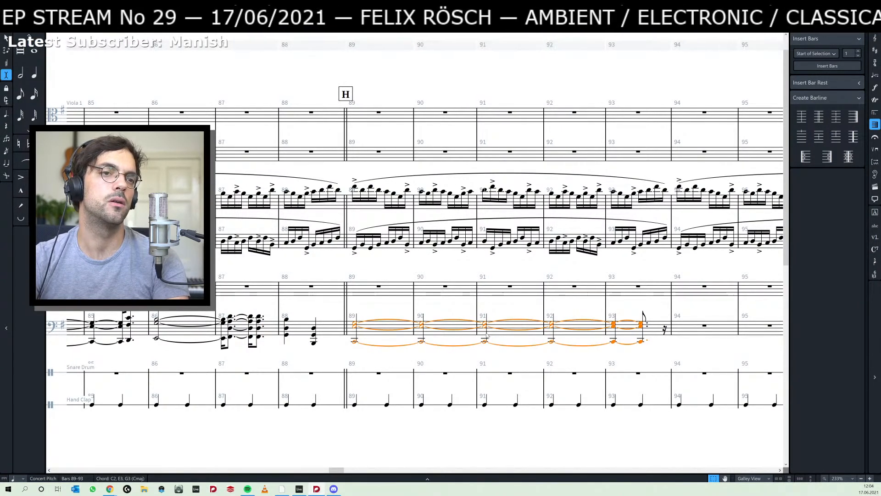
{"action": "left_click", "coordinate": [18, 478]}
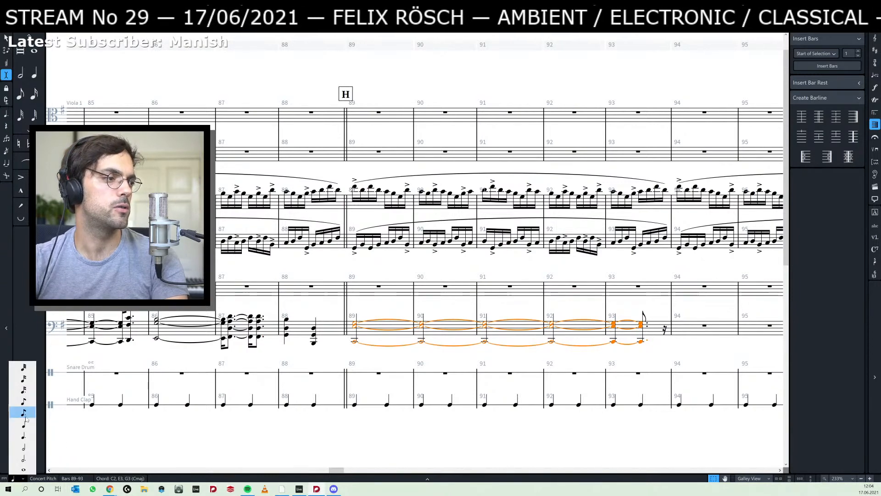
{"action": "left_click", "coordinate": [25, 389]}
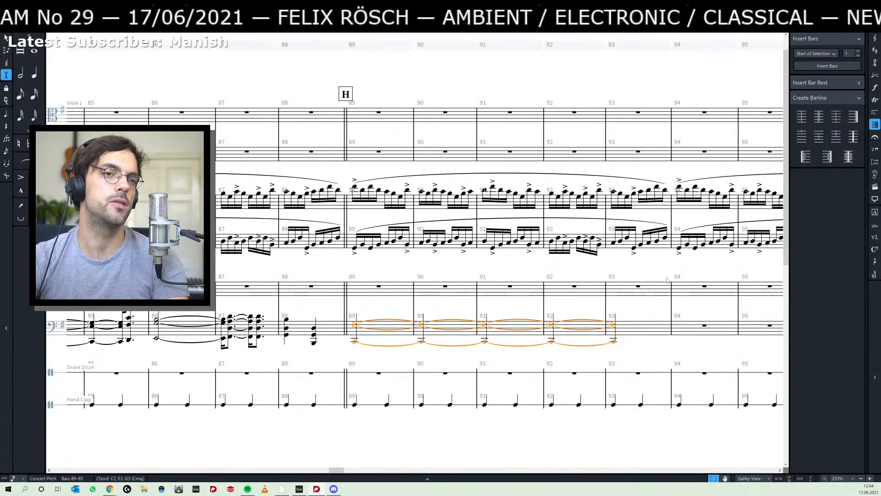
- Change the barline at the start of bar 94 to a double barline
{"action": "left_click", "coordinate": [670, 308]}
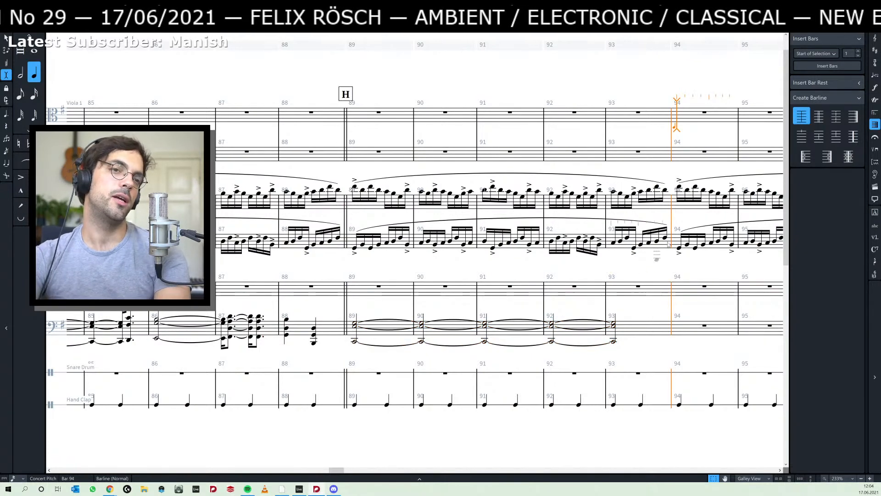
{"action": "key", "text": "Escape"}
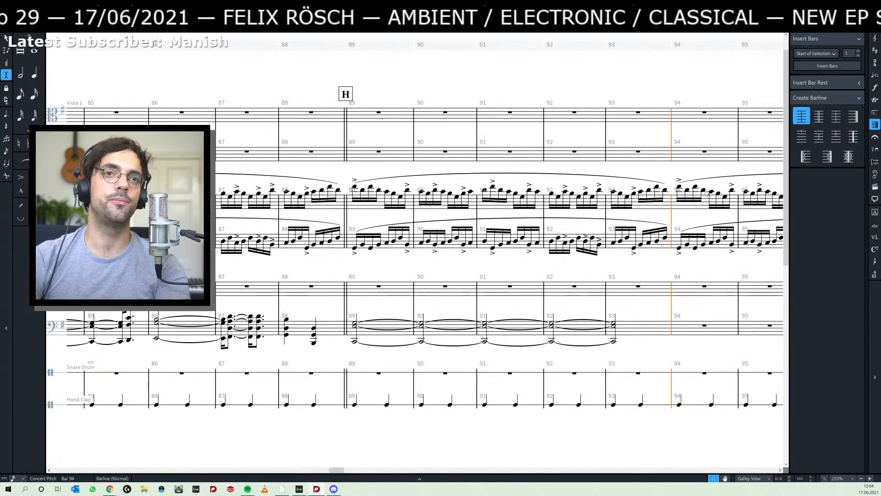
{"action": "left_click", "coordinate": [818, 116]}
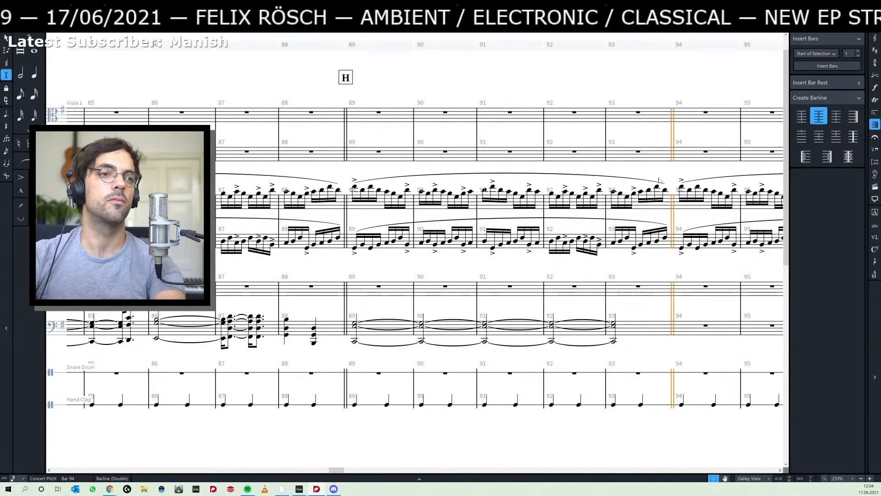
{"action": "left_click", "coordinate": [517, 311]}
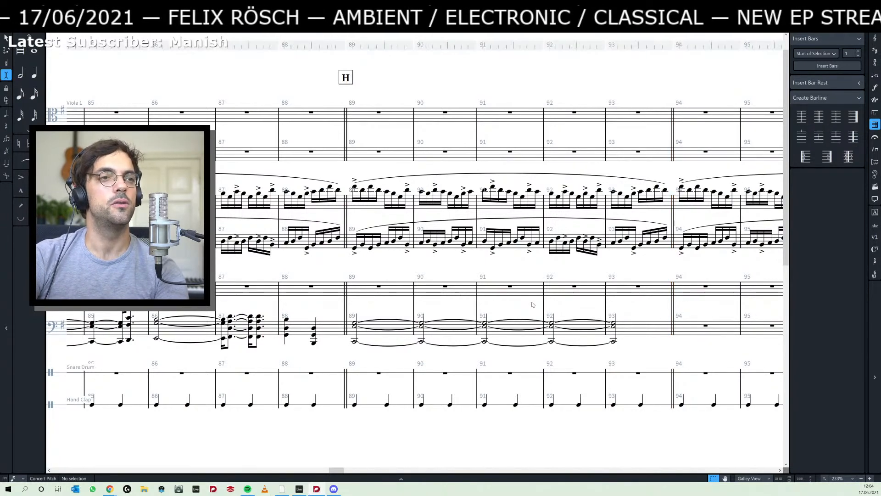
- Switch to Ableton Live, show the whole arrangement, and play it from just before the first clips
{"action": "key", "text": "alt+Tab"}
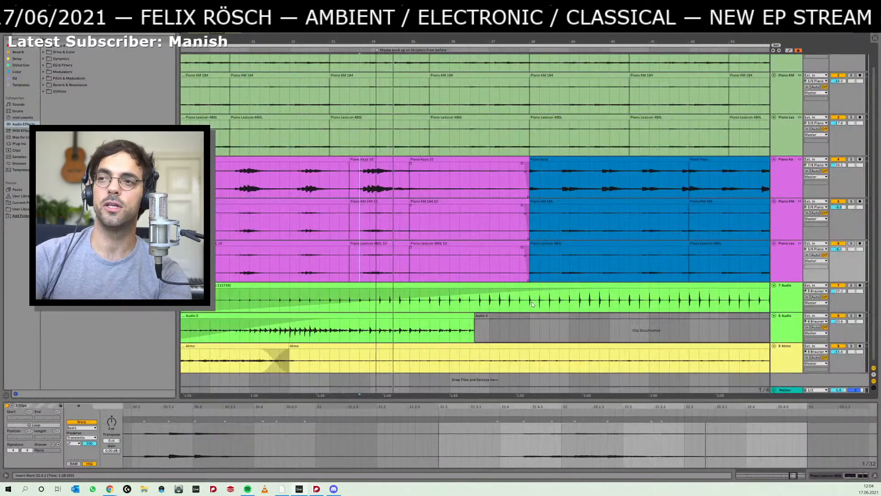
{"action": "left_click_drag", "start_coordinate": [469, 42], "coordinate": [467, 4]}
{"action": "left_click", "coordinate": [193, 179]}
{"action": "key", "text": "space"}
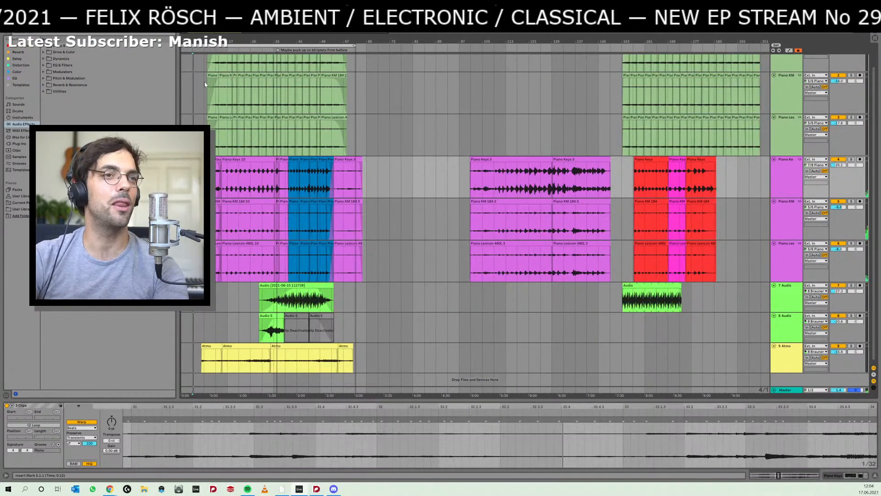
{"action": "left_click_drag", "start_coordinate": [196, 41], "coordinate": [197, 75]}
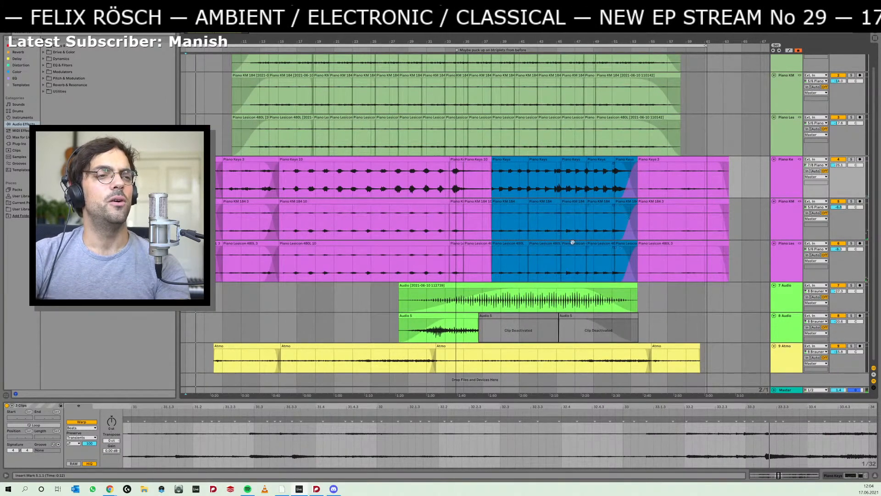
- Switch to the score in Dorico, review the held chords between sections H and D, and select the top note of bar 76's last chord
{"action": "key", "text": "alt+Tab"}
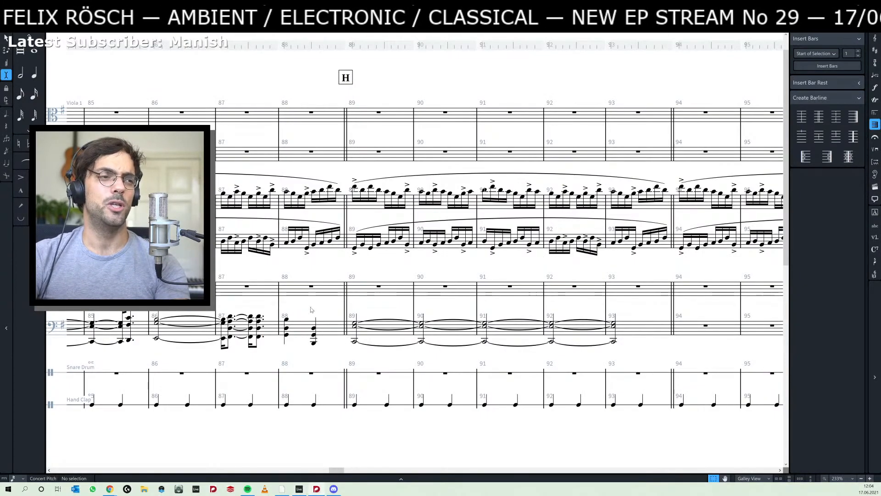
{"action": "scroll", "coordinate": [238, 280], "scroll_direction": "left", "scroll_amount": 3}
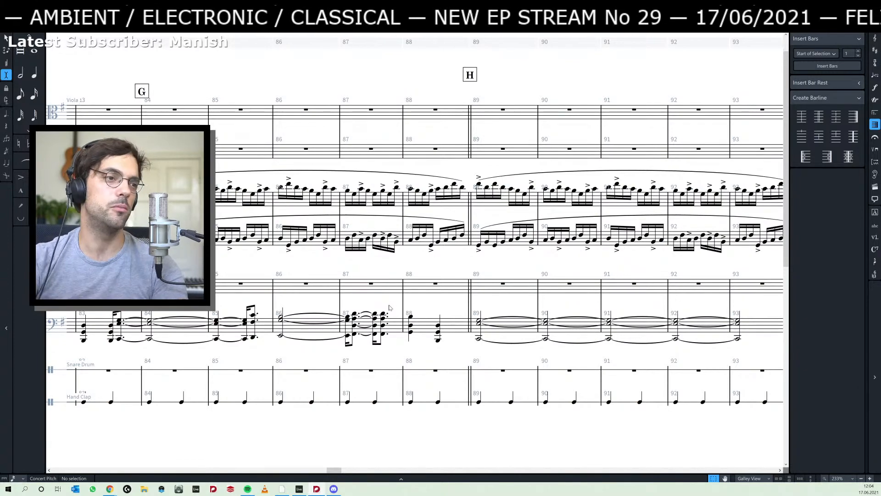
{"action": "scroll", "coordinate": [353, 305], "scroll_direction": "left", "scroll_amount": 5}
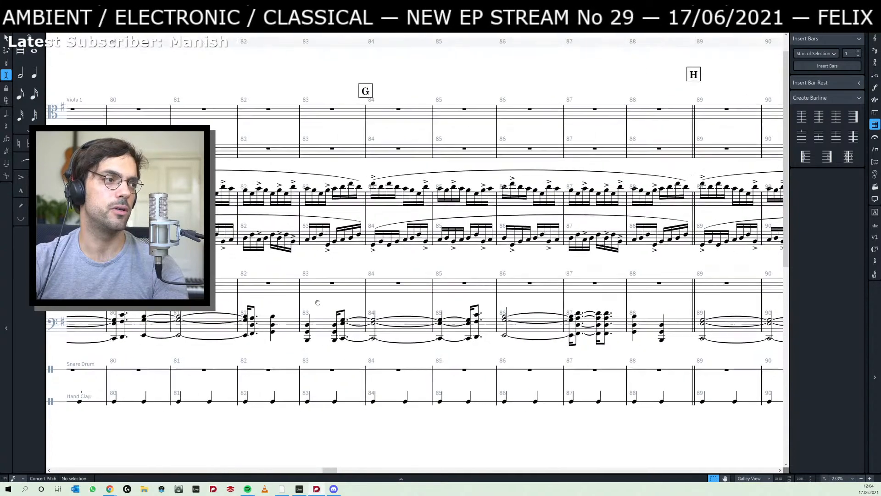
{"action": "scroll", "coordinate": [318, 303], "scroll_direction": "left", "scroll_amount": 10}
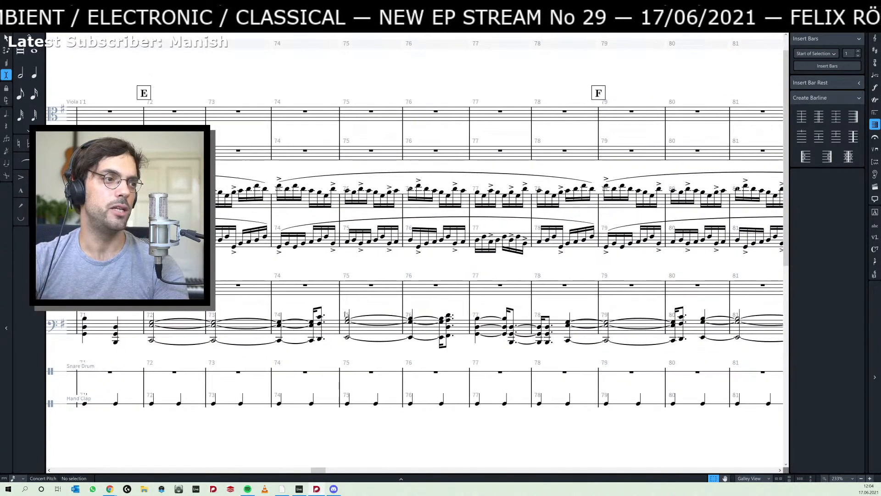
{"action": "scroll", "coordinate": [610, 291], "scroll_direction": "left", "scroll_amount": 10}
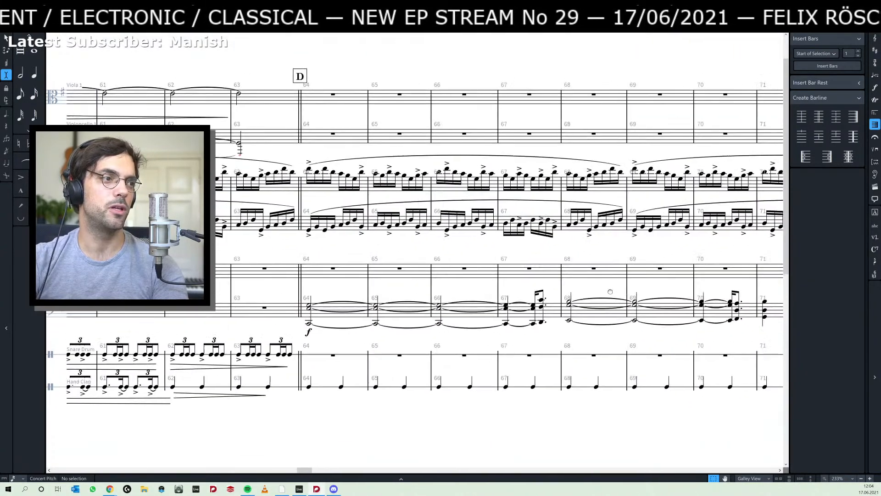
{"action": "scroll", "coordinate": [568, 296], "scroll_direction": "right", "scroll_amount": 4}
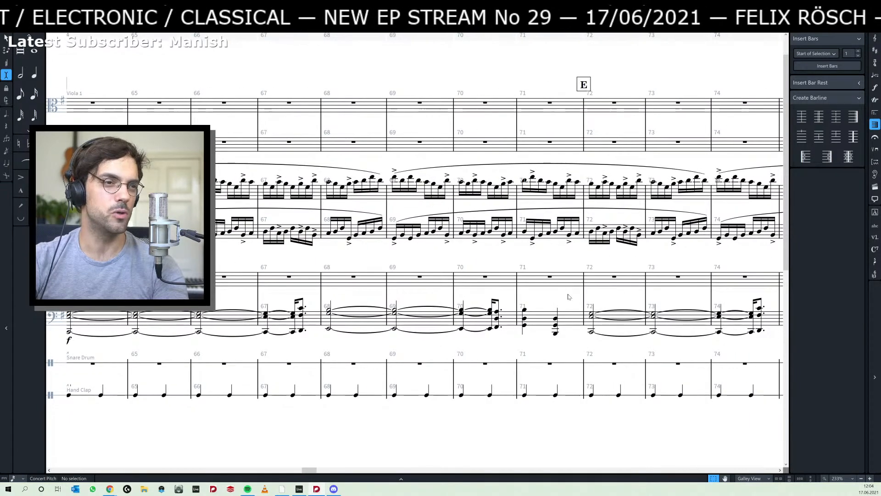
{"action": "scroll", "coordinate": [568, 297], "scroll_direction": "right", "scroll_amount": 6}
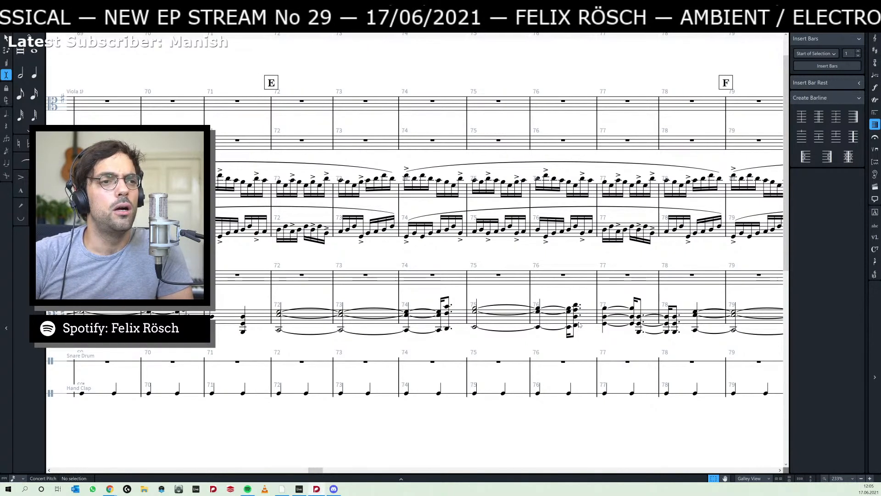
{"action": "left_click", "coordinate": [575, 306]}
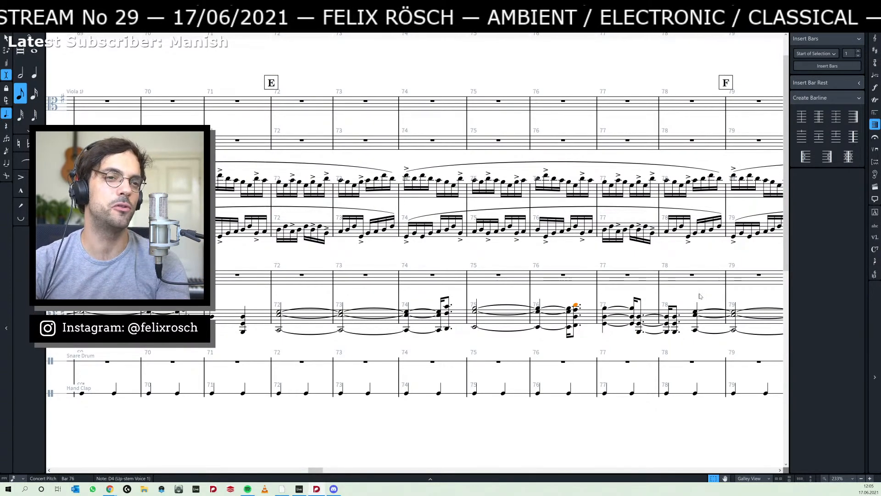
- Select the held C–E–G chord at section D in bar 64 and play the score from there
{"action": "left_click_drag", "start_coordinate": [696, 294], "coordinate": [463, 296]}
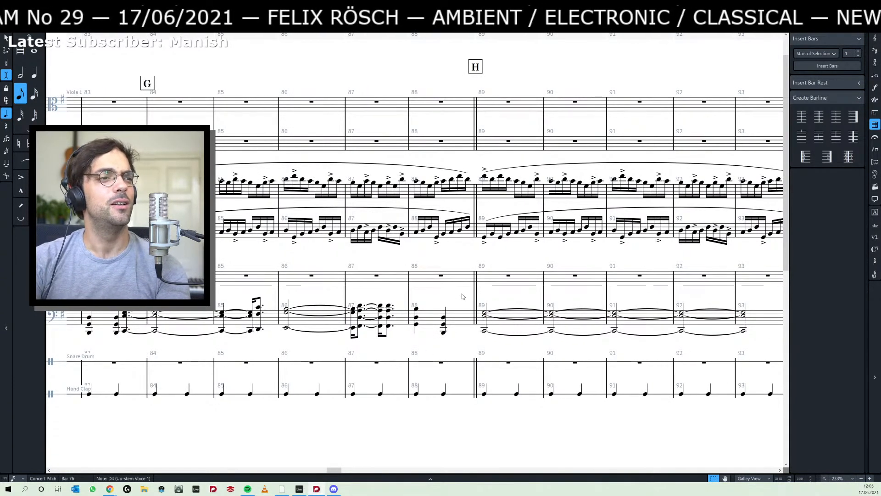
{"action": "scroll", "coordinate": [462, 296], "scroll_direction": "left", "scroll_amount": 5}
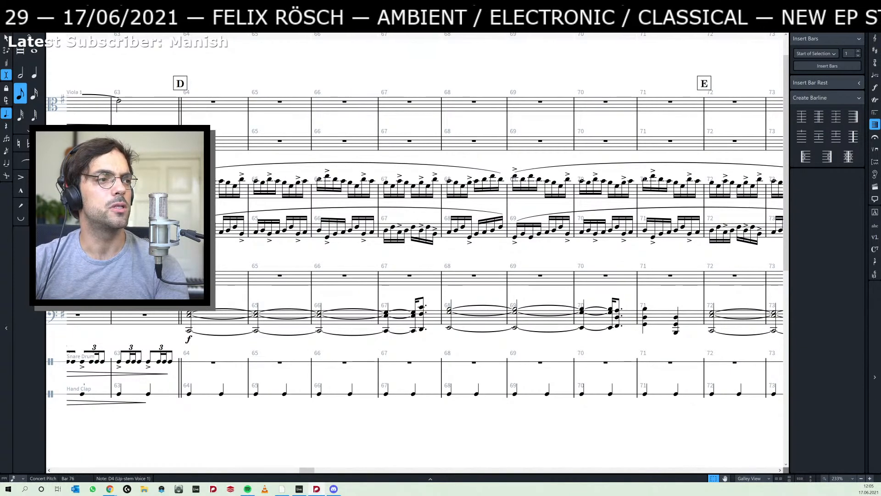
{"action": "left_click", "coordinate": [191, 322]}
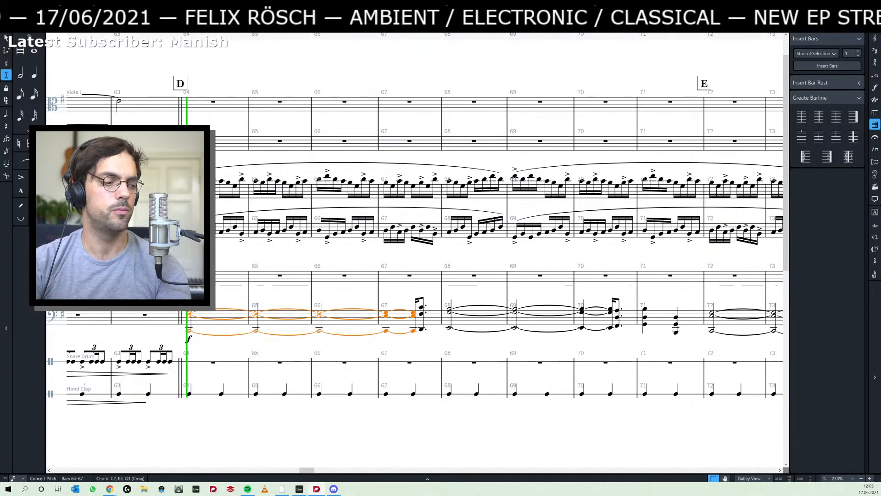
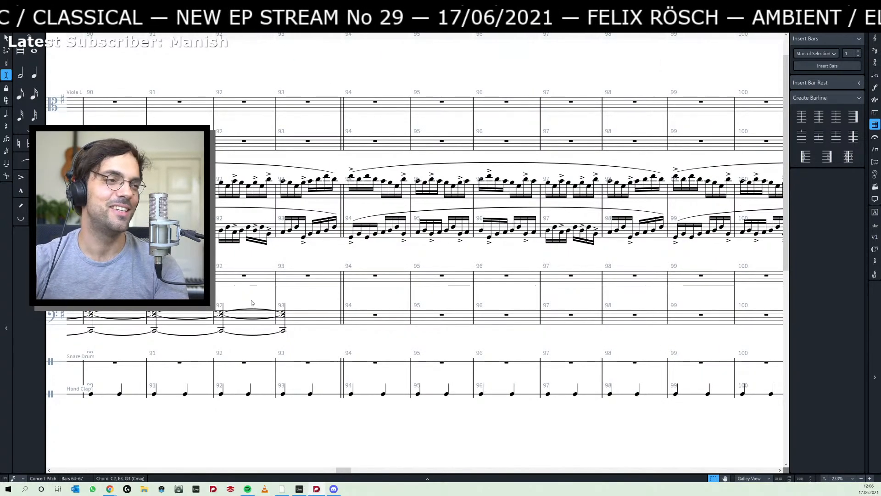
- Switch to Ableton Live and play the arrangement from bar 15, near the start of the long purple piano clips
{"action": "left_click_drag", "start_coordinate": [248, 301], "coordinate": [444, 295]}
{"action": "left_click_drag", "start_coordinate": [236, 291], "coordinate": [719, 292]}
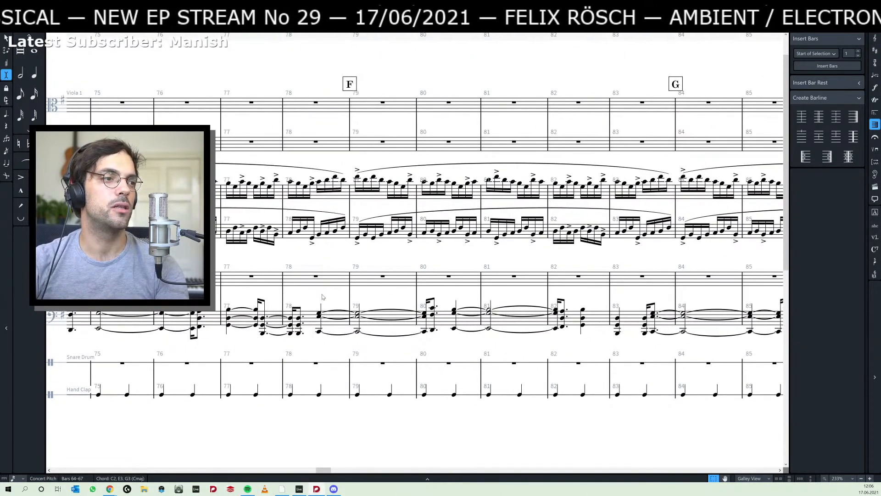
{"action": "key", "text": "alt+Tab"}
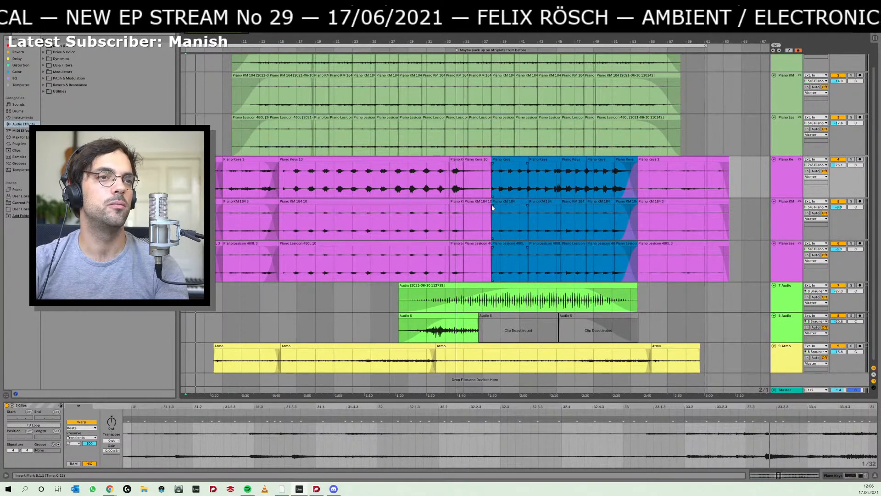
{"action": "left_click", "coordinate": [285, 223]}
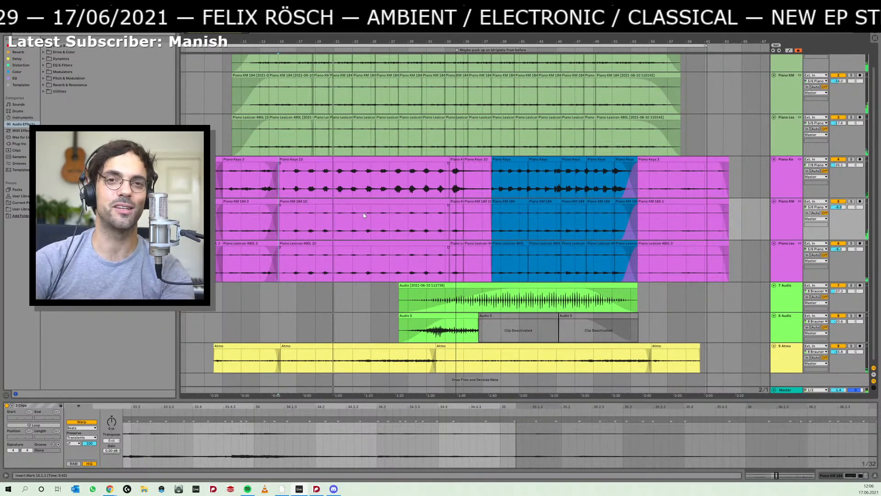
- Select all the blue piano clips across the three piano tracks, from bar 38 up to the final purple clips
{"action": "left_click", "coordinate": [334, 260]}
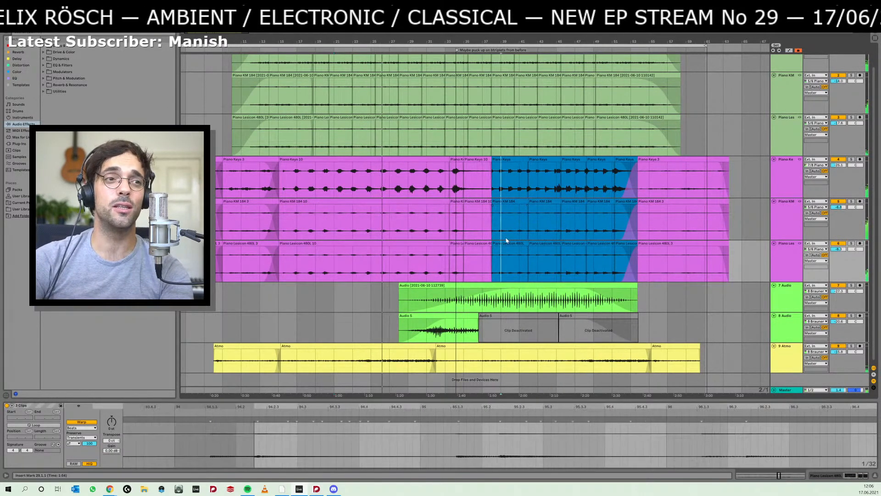
{"action": "left_click", "coordinate": [506, 241]}
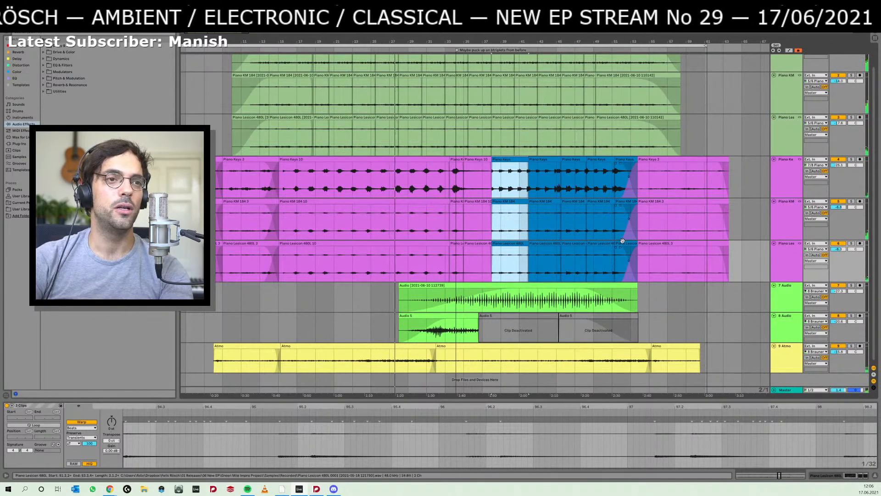
{"action": "left_click", "coordinate": [539, 224], "text": "shift"}
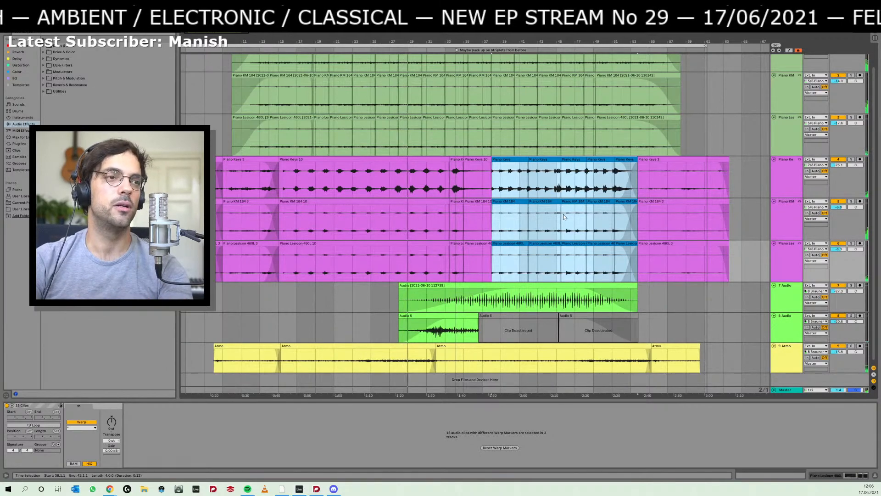
- Switch to the Dorico score, clear the selection, review the held chords from section D to H, and return to Ableton Live
{"action": "key", "text": "alt+Tab"}
{"action": "scroll", "coordinate": [270, 269], "scroll_direction": "down", "scroll_amount": 5}
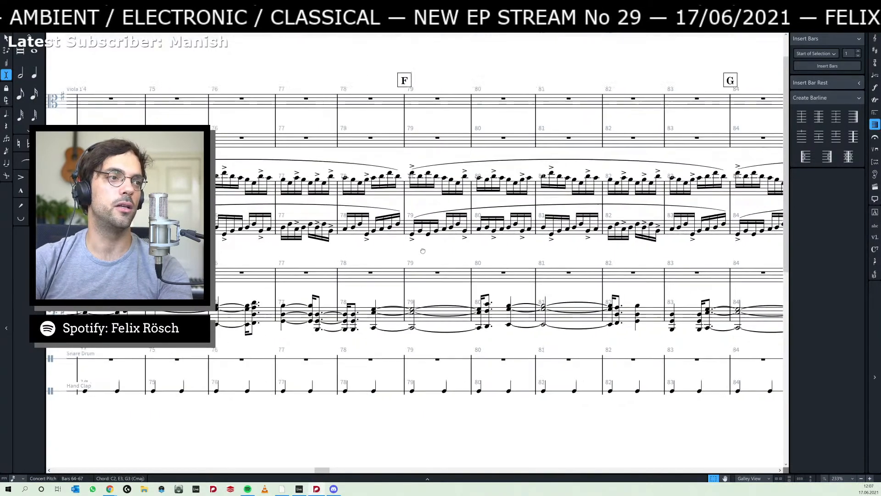
{"action": "scroll", "coordinate": [334, 294], "scroll_direction": "up", "scroll_amount": 1}
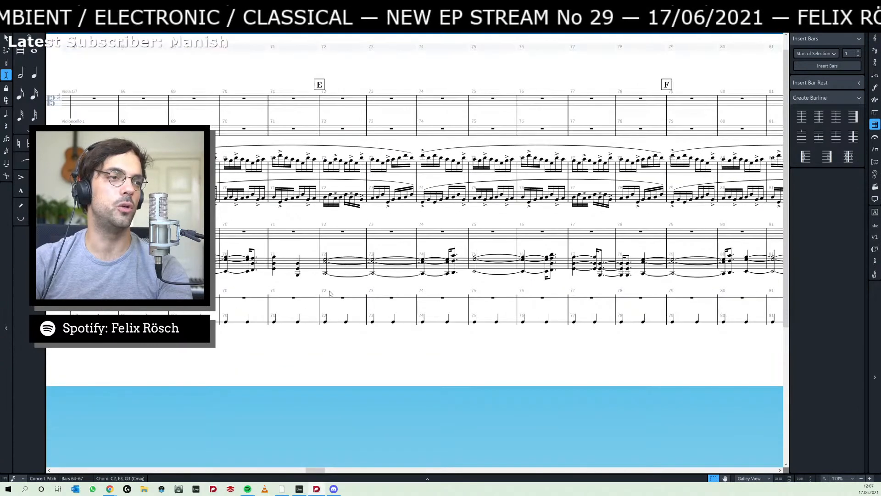
{"action": "left_click_drag", "start_coordinate": [284, 285], "coordinate": [537, 337]}
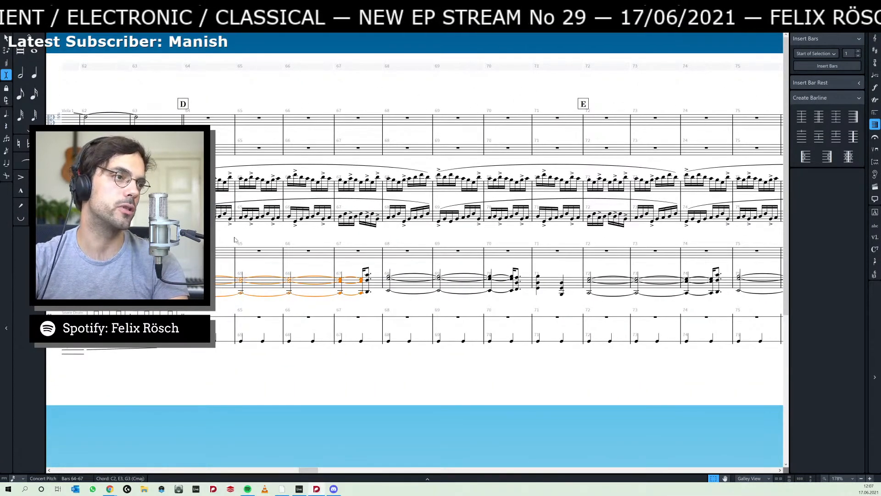
{"action": "key", "text": "Escape"}
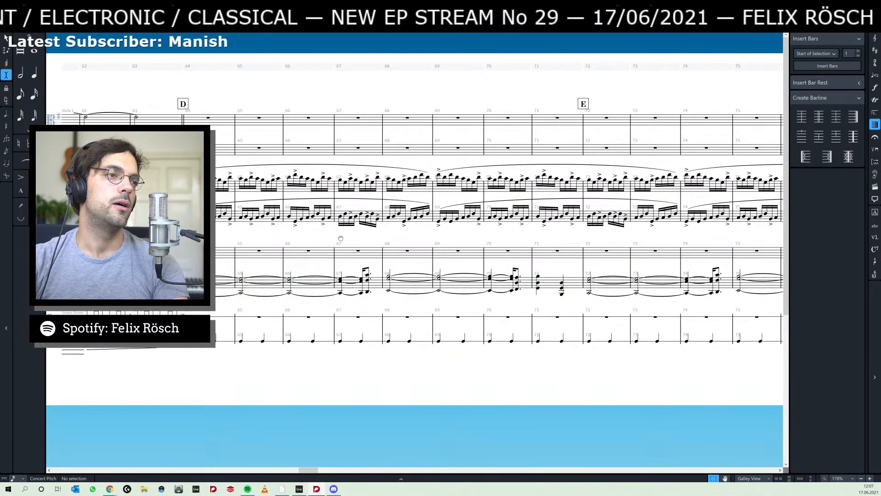
{"action": "scroll", "coordinate": [341, 238], "scroll_direction": "right", "scroll_amount": 10}
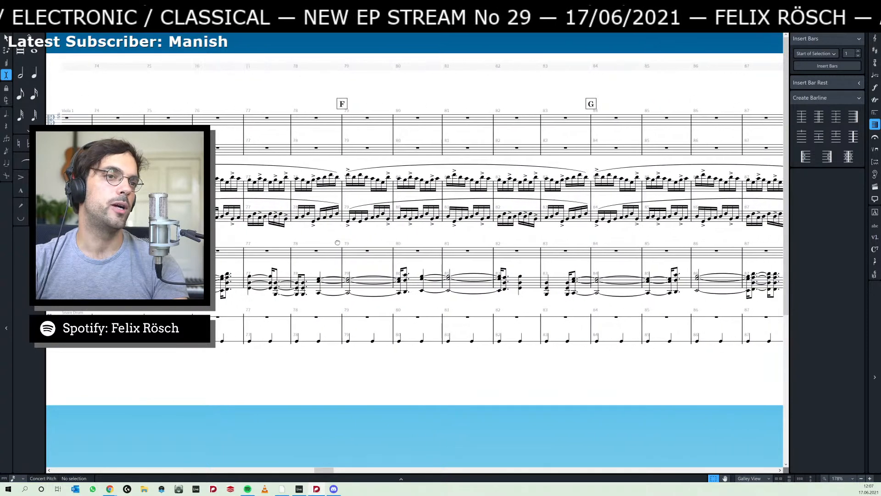
{"action": "scroll", "coordinate": [338, 242], "scroll_direction": "right", "scroll_amount": 5}
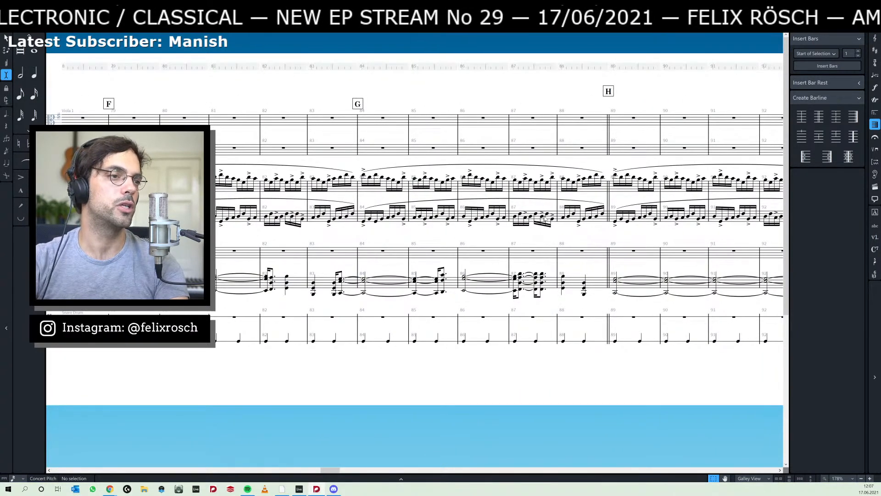
{"action": "key", "text": "alt+Tab"}
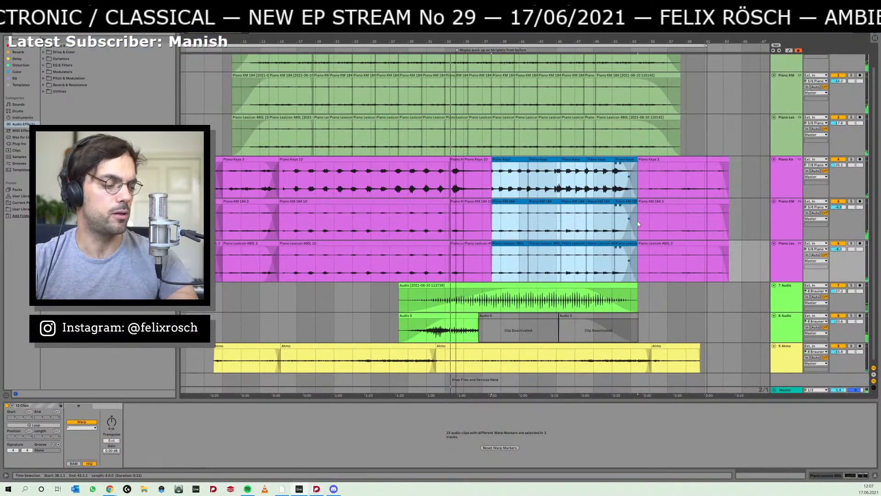